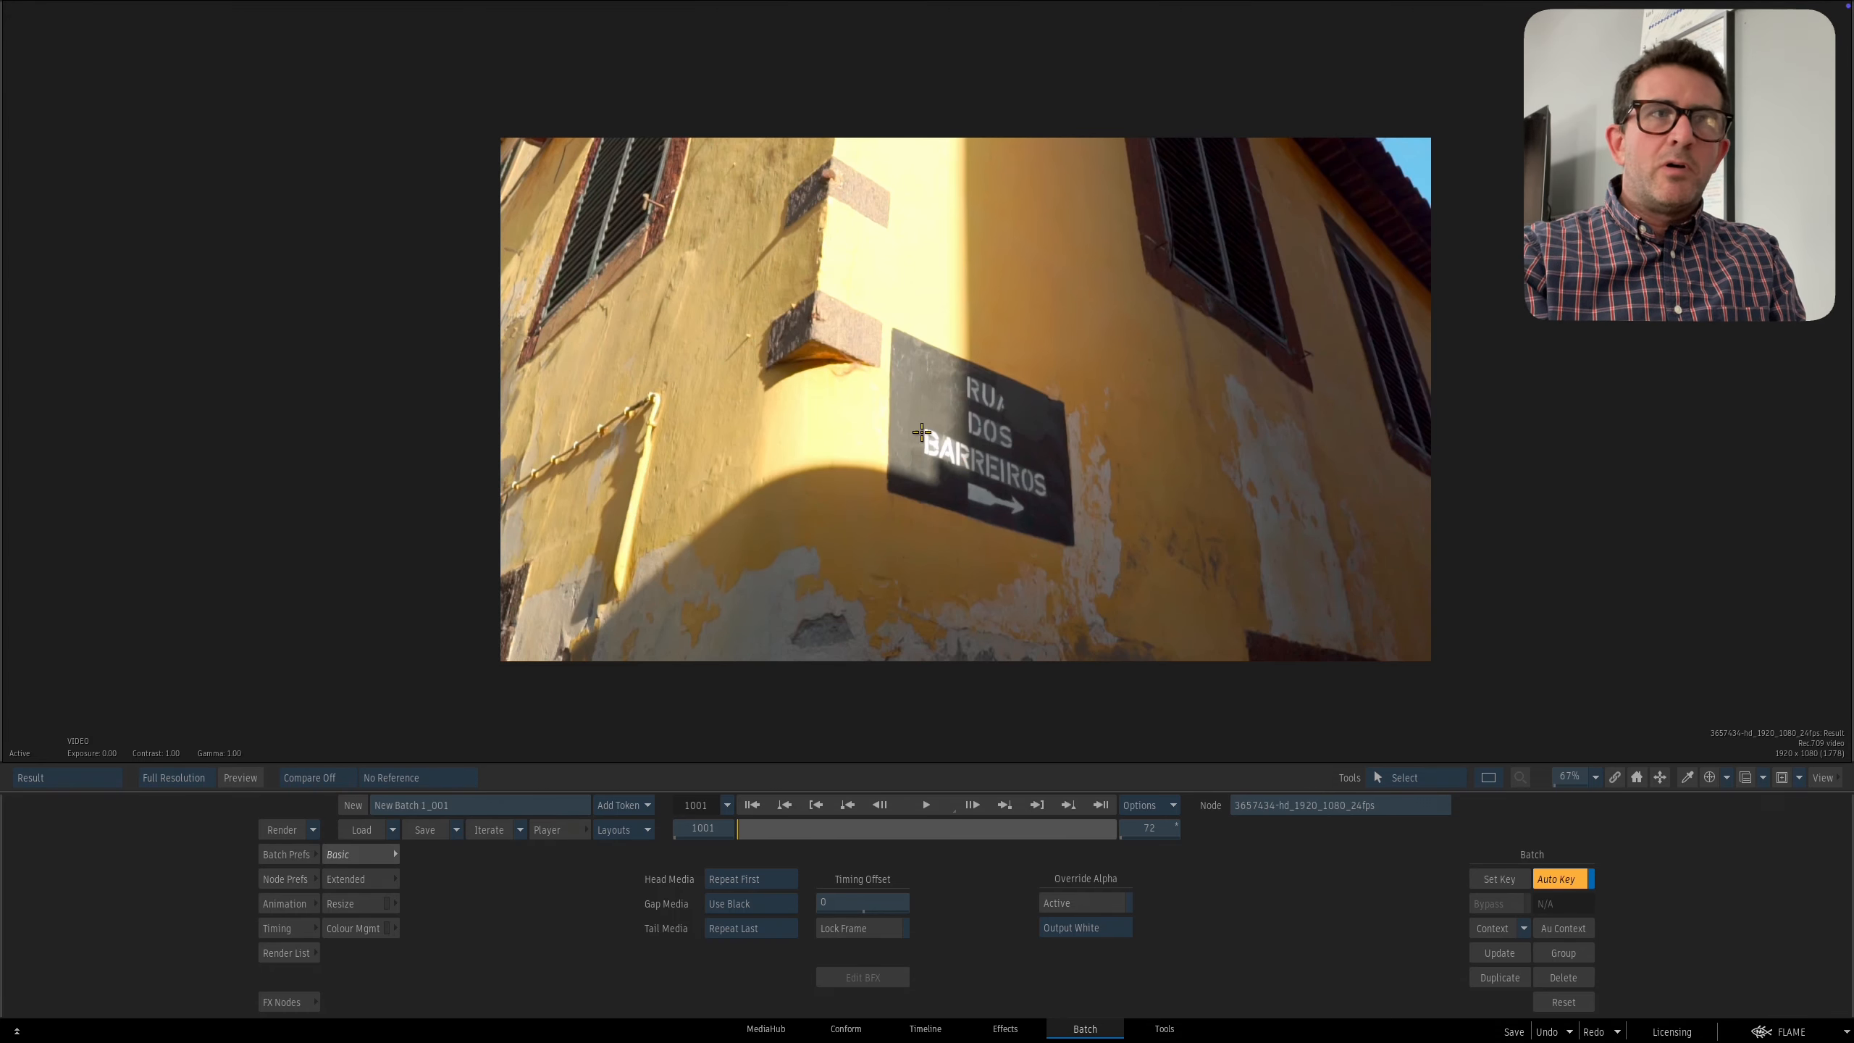
Add an Action node to the batch with the street-sign clip as its background and view the composite at frame 1001.
drag(756, 826, 748, 826)
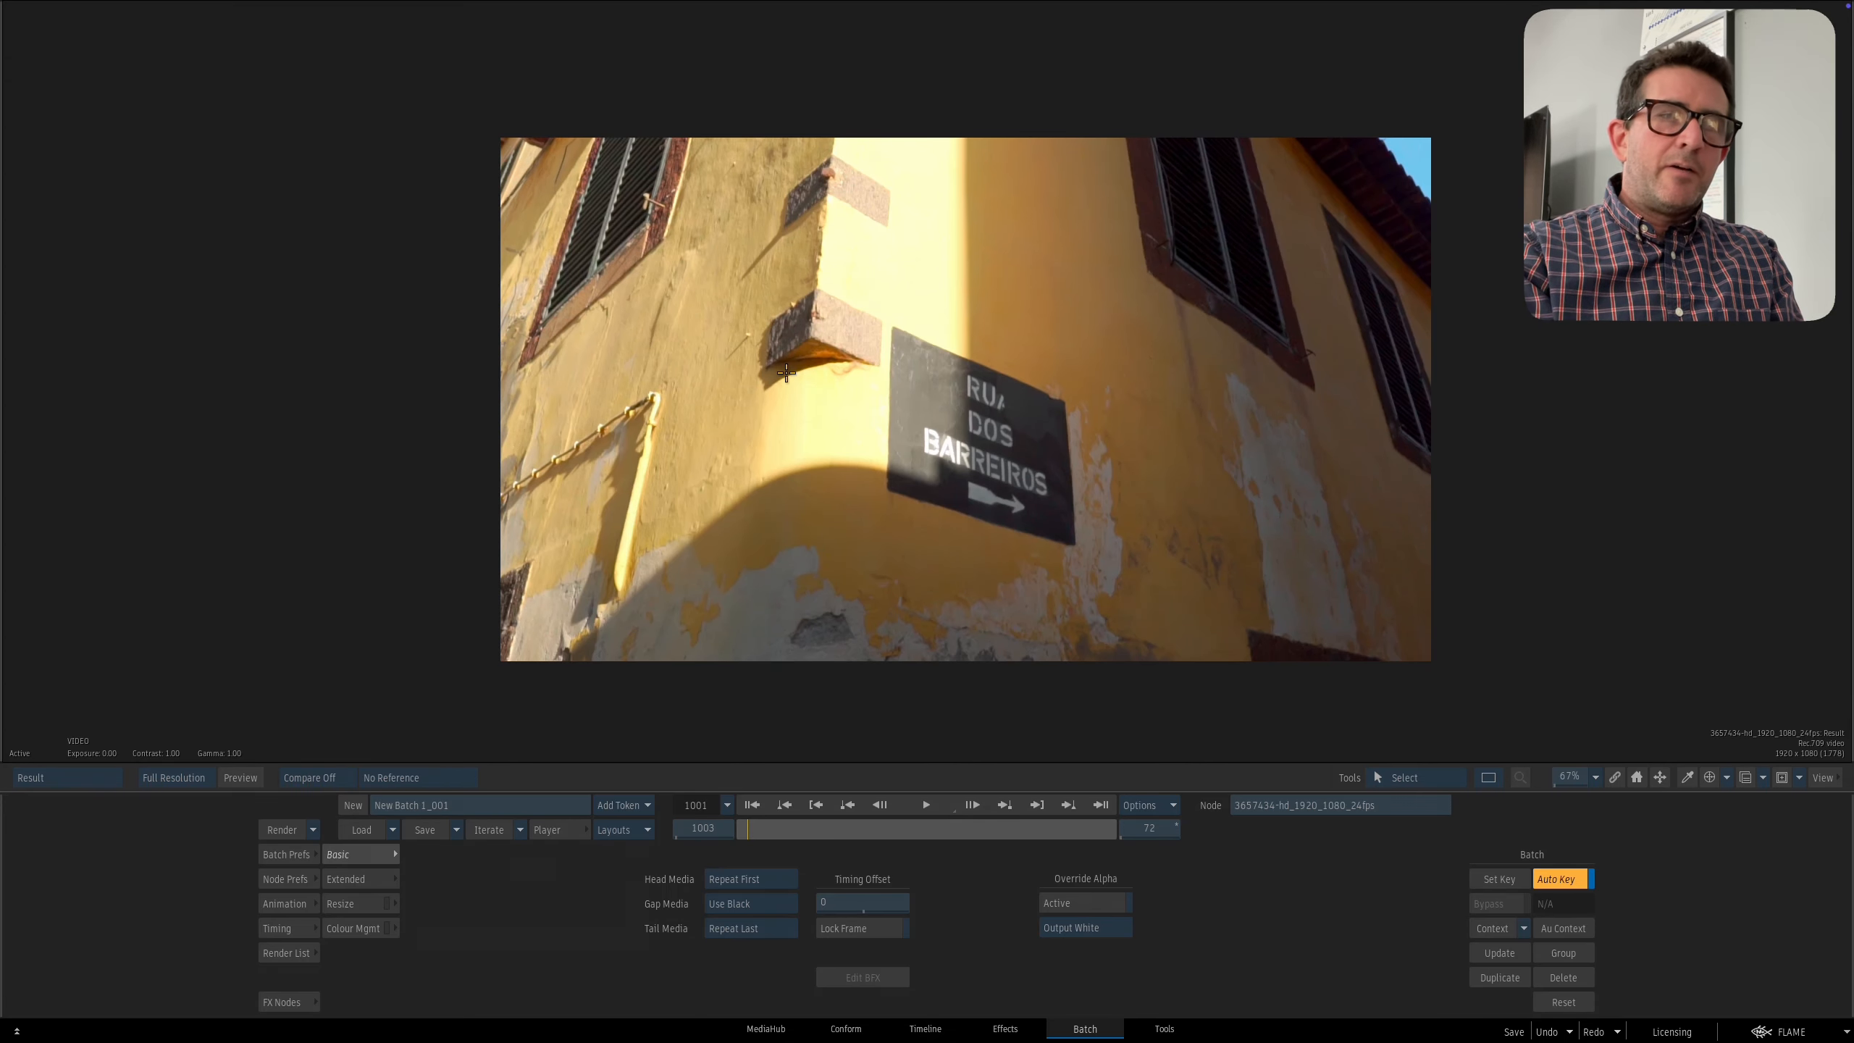
key(Escape)
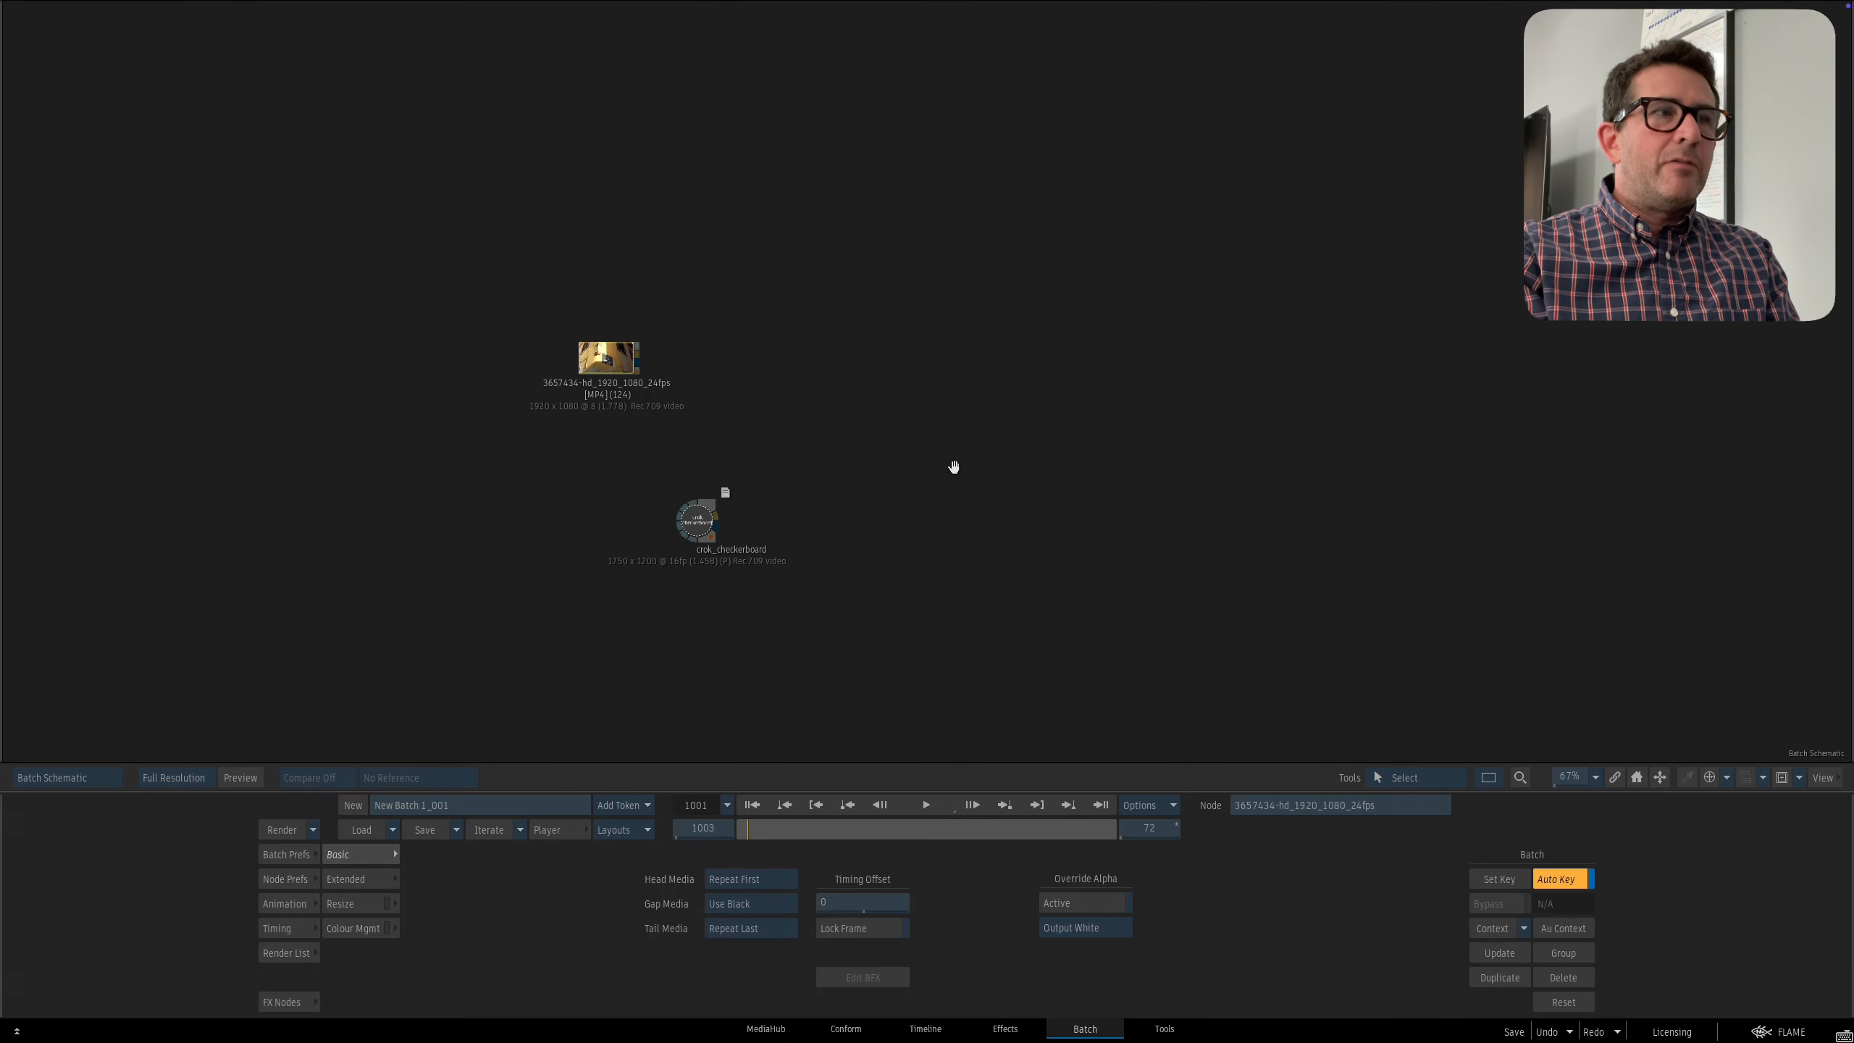
drag(703, 522, 564, 510)
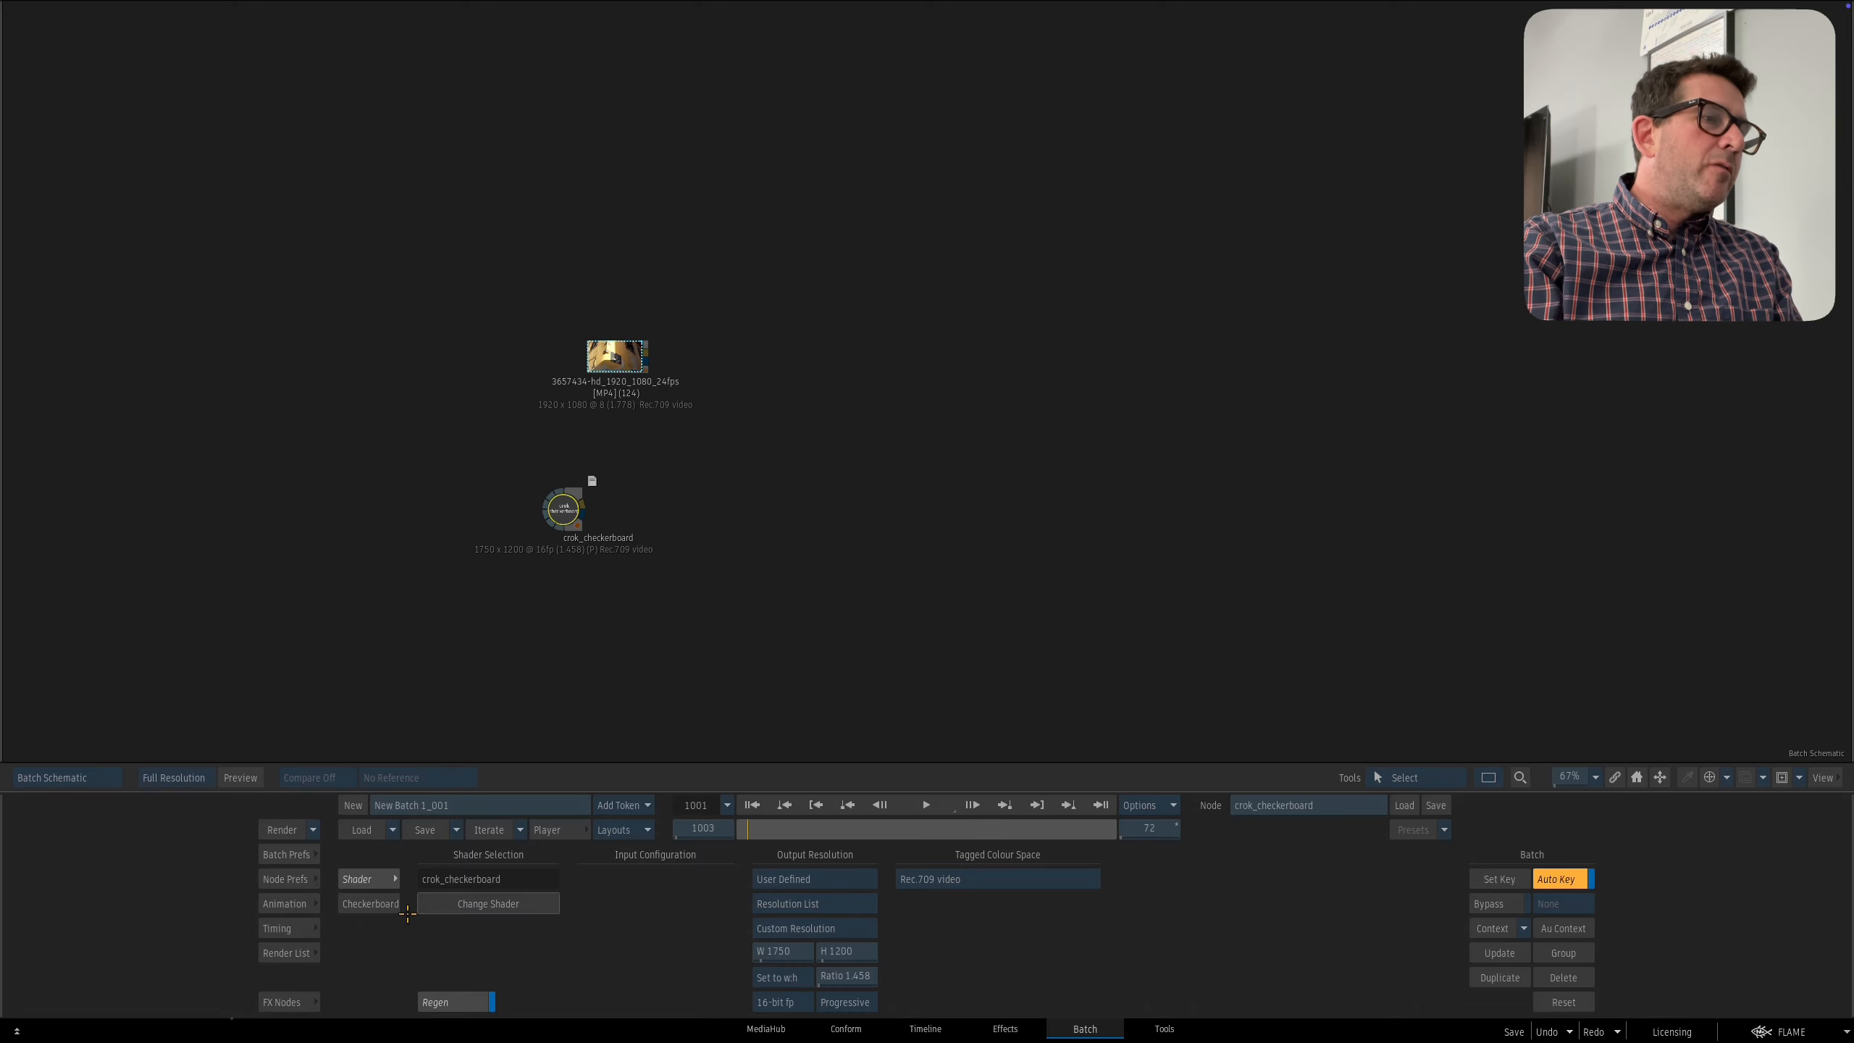
click(289, 1003)
text(a)
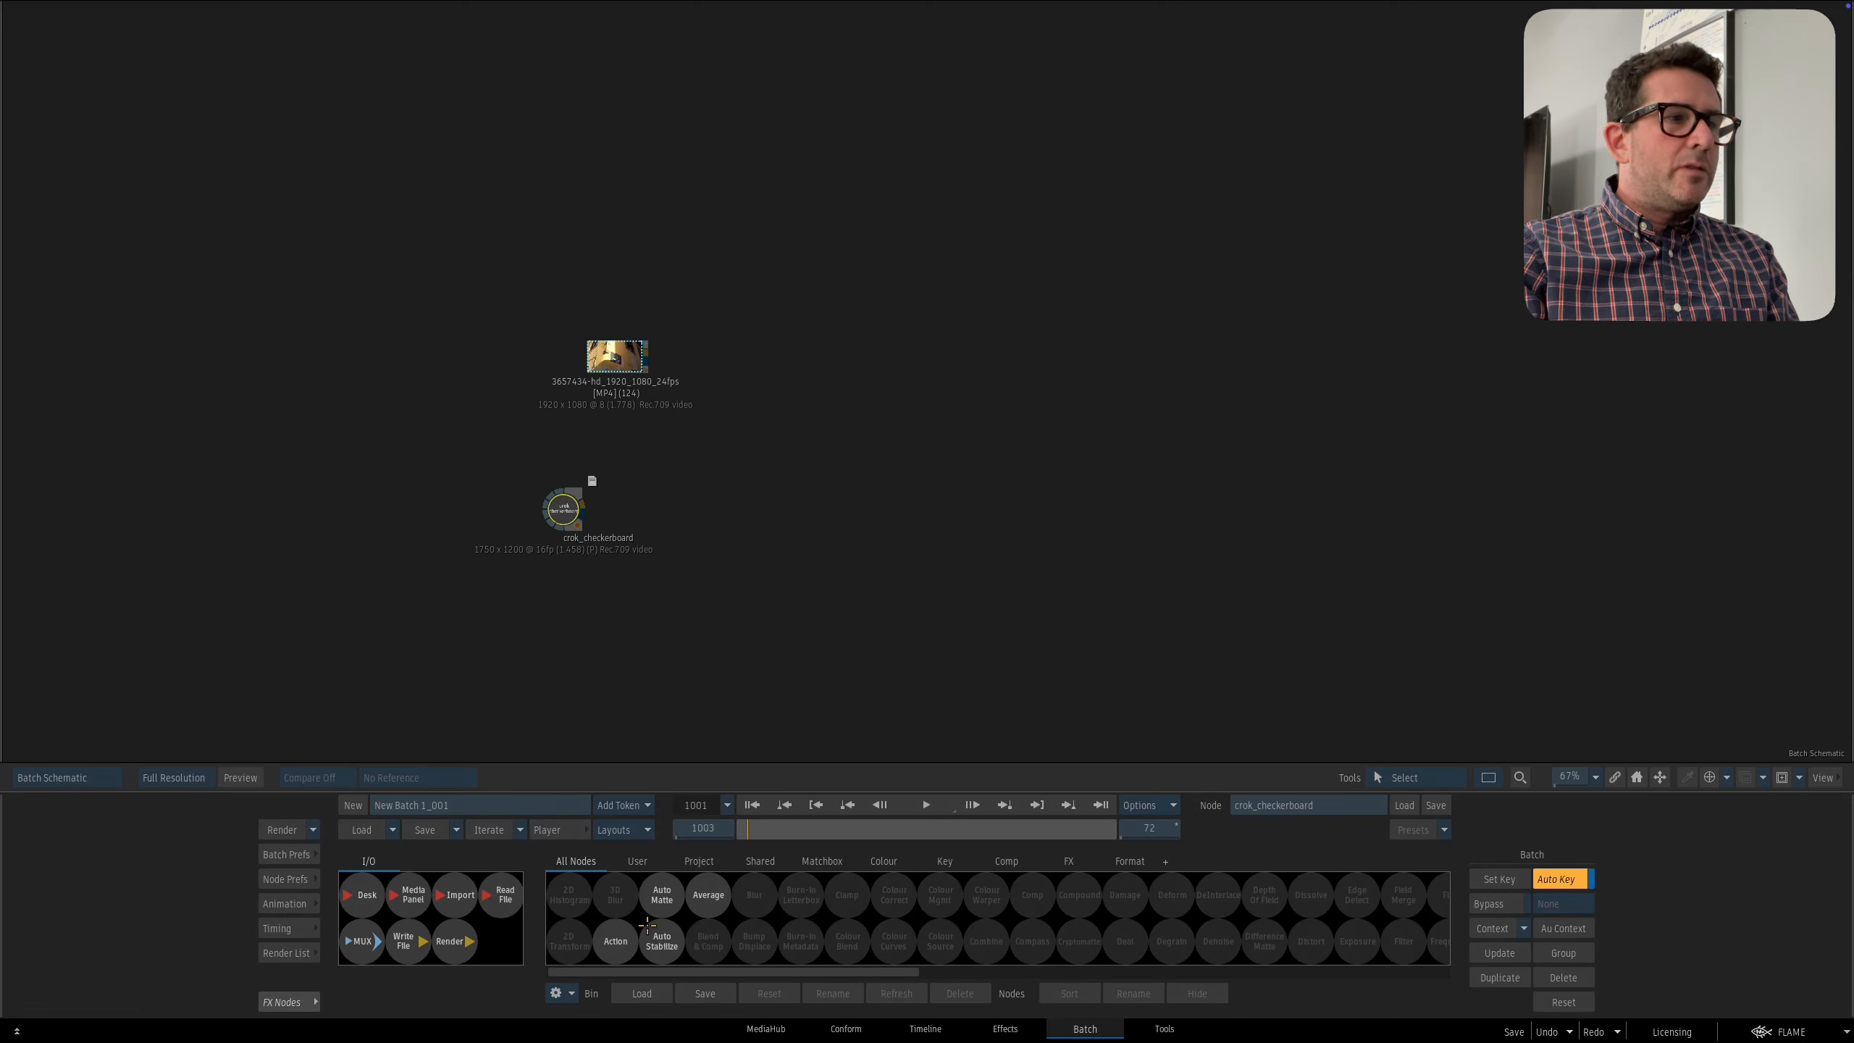
drag(626, 948, 985, 357)
key(F4)
click(755, 806)
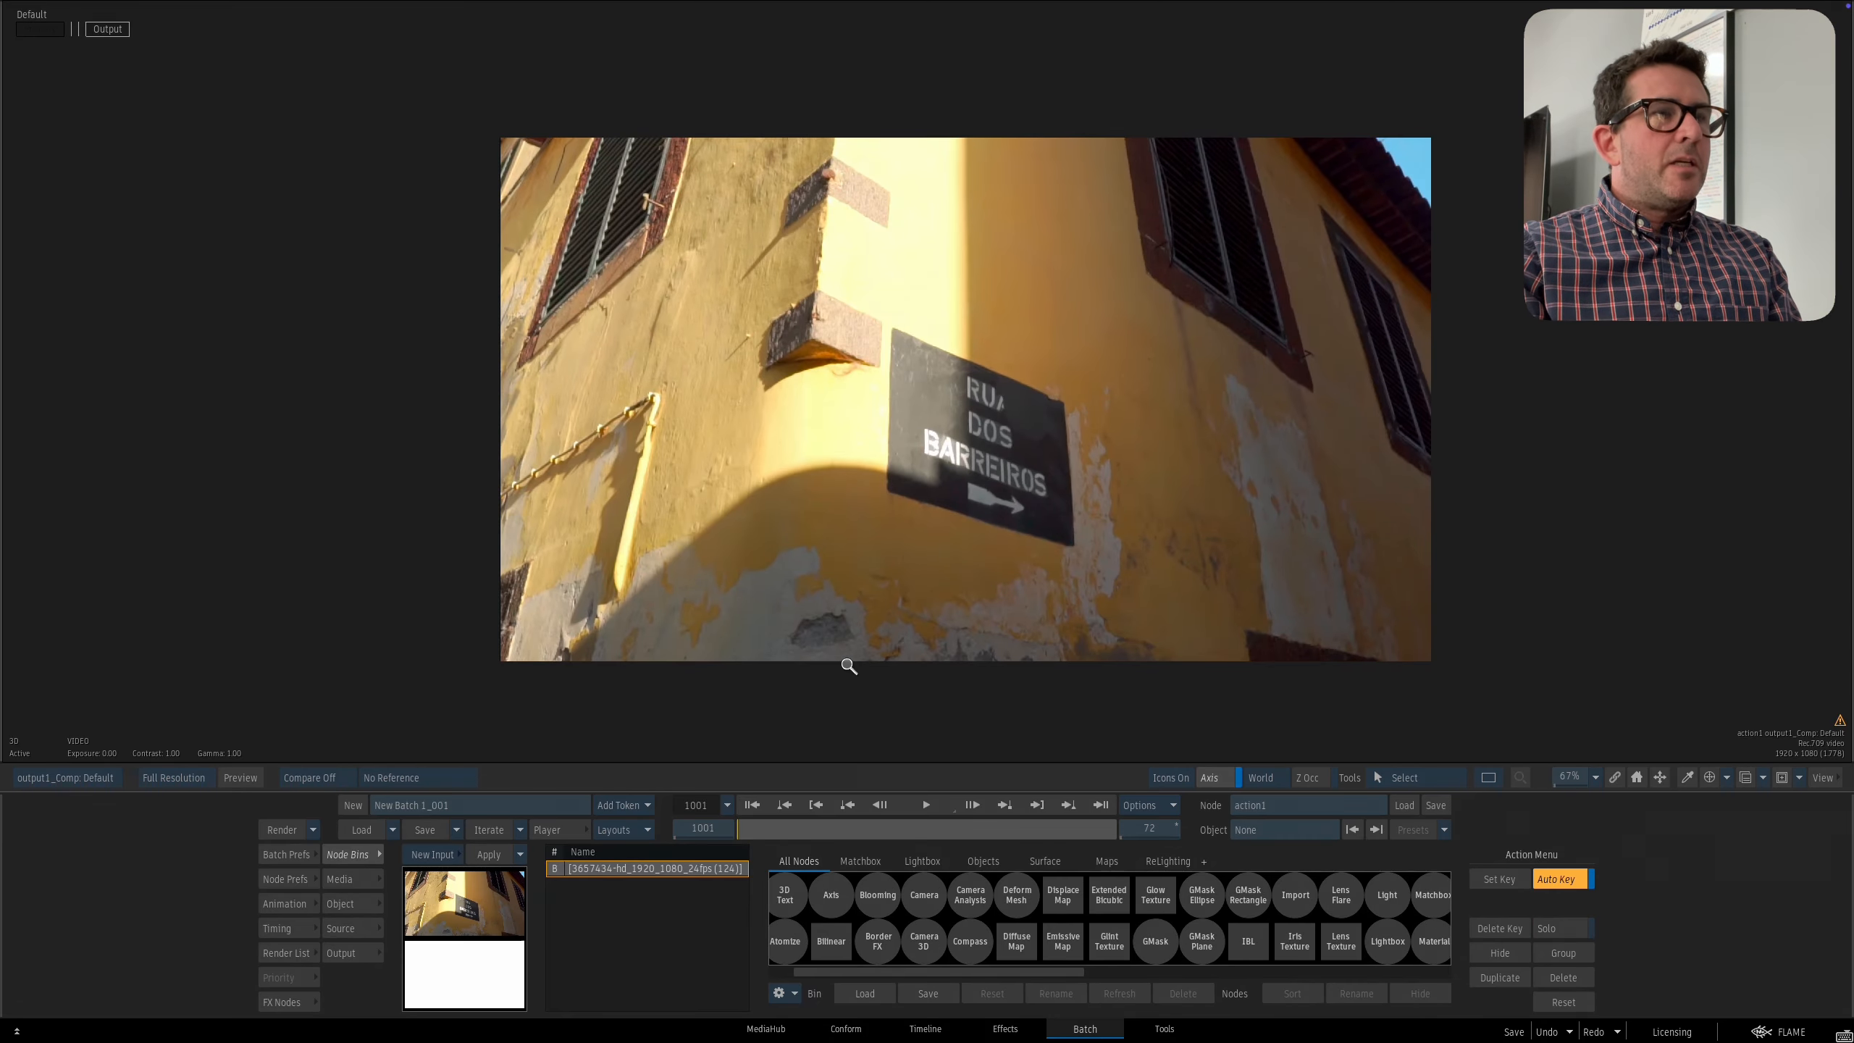
drag(847, 665, 851, 651)
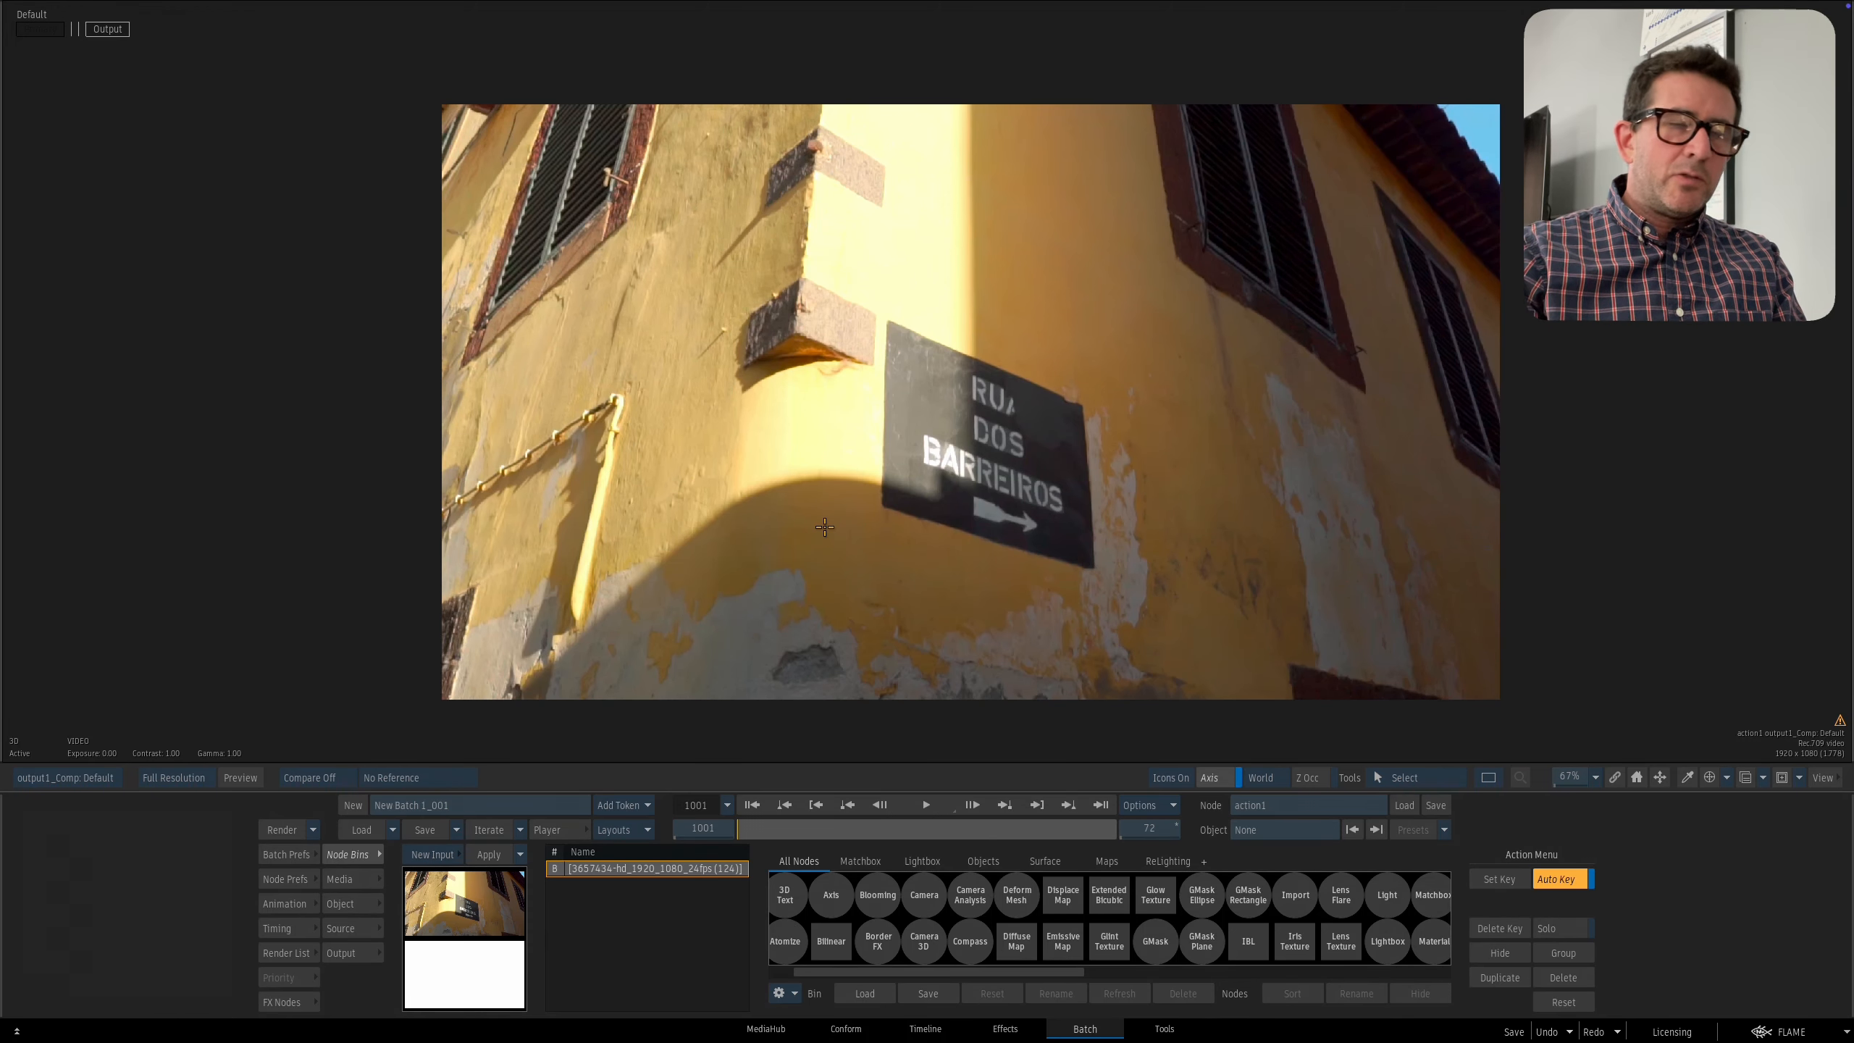
Add a Perspective Grid node to the Action schematic and display it over the street-sign footage.
key(Escape)
key(p)
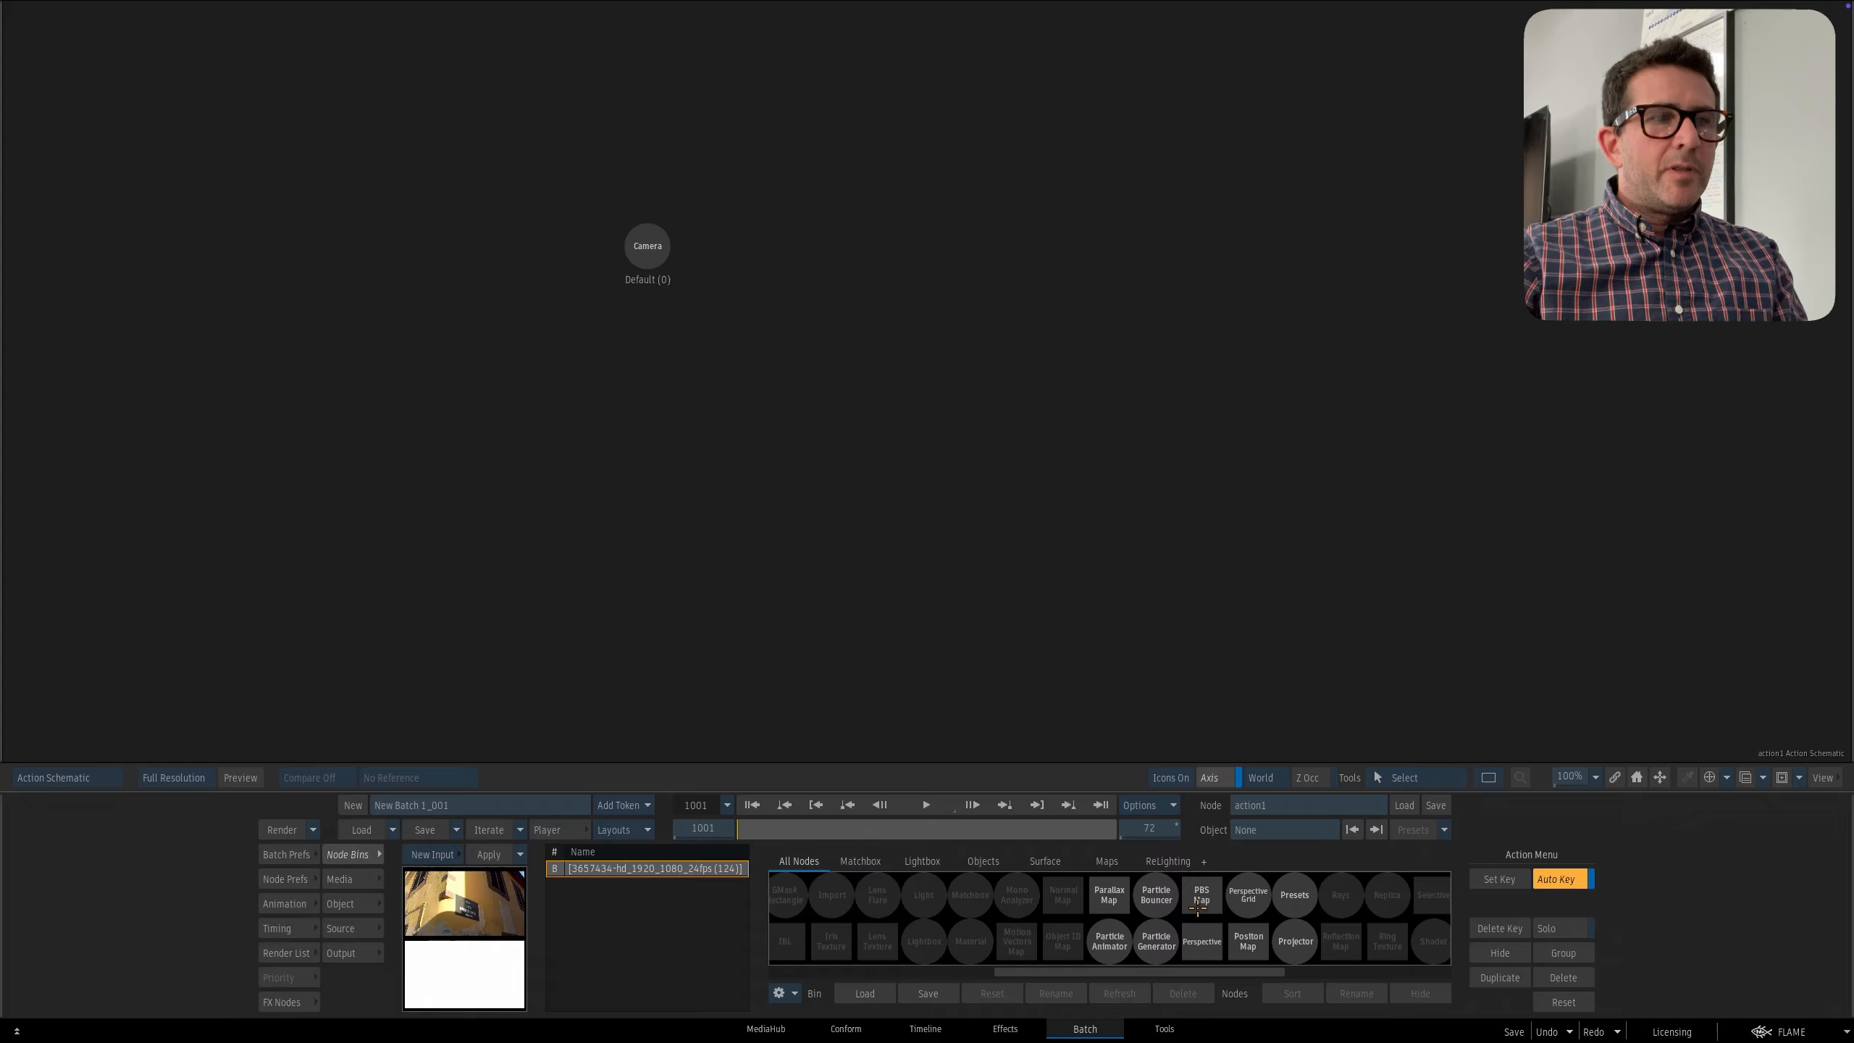
drag(1258, 899, 1135, 347)
key(Escape)
scroll(1134, 427, up, 1)
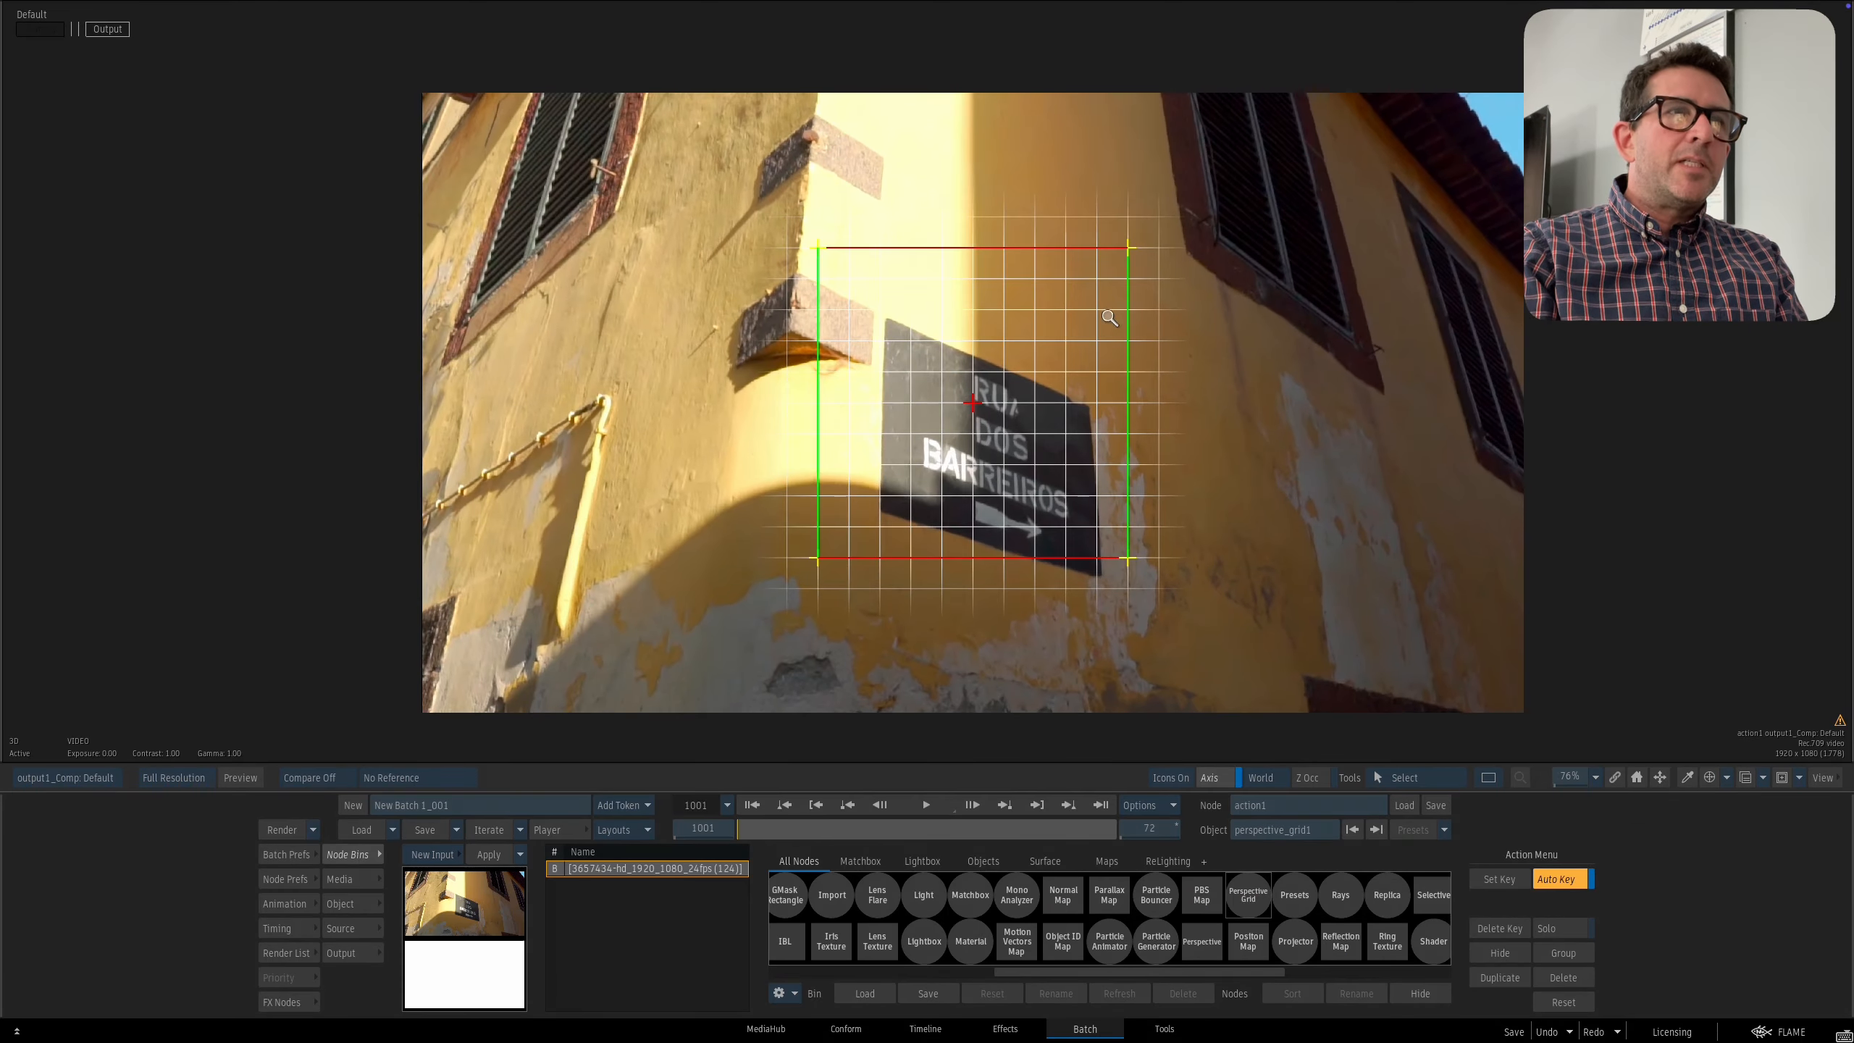
Fit the perspective grid's four corners to the corners of the dark street sign.
drag(1130, 244, 1092, 401)
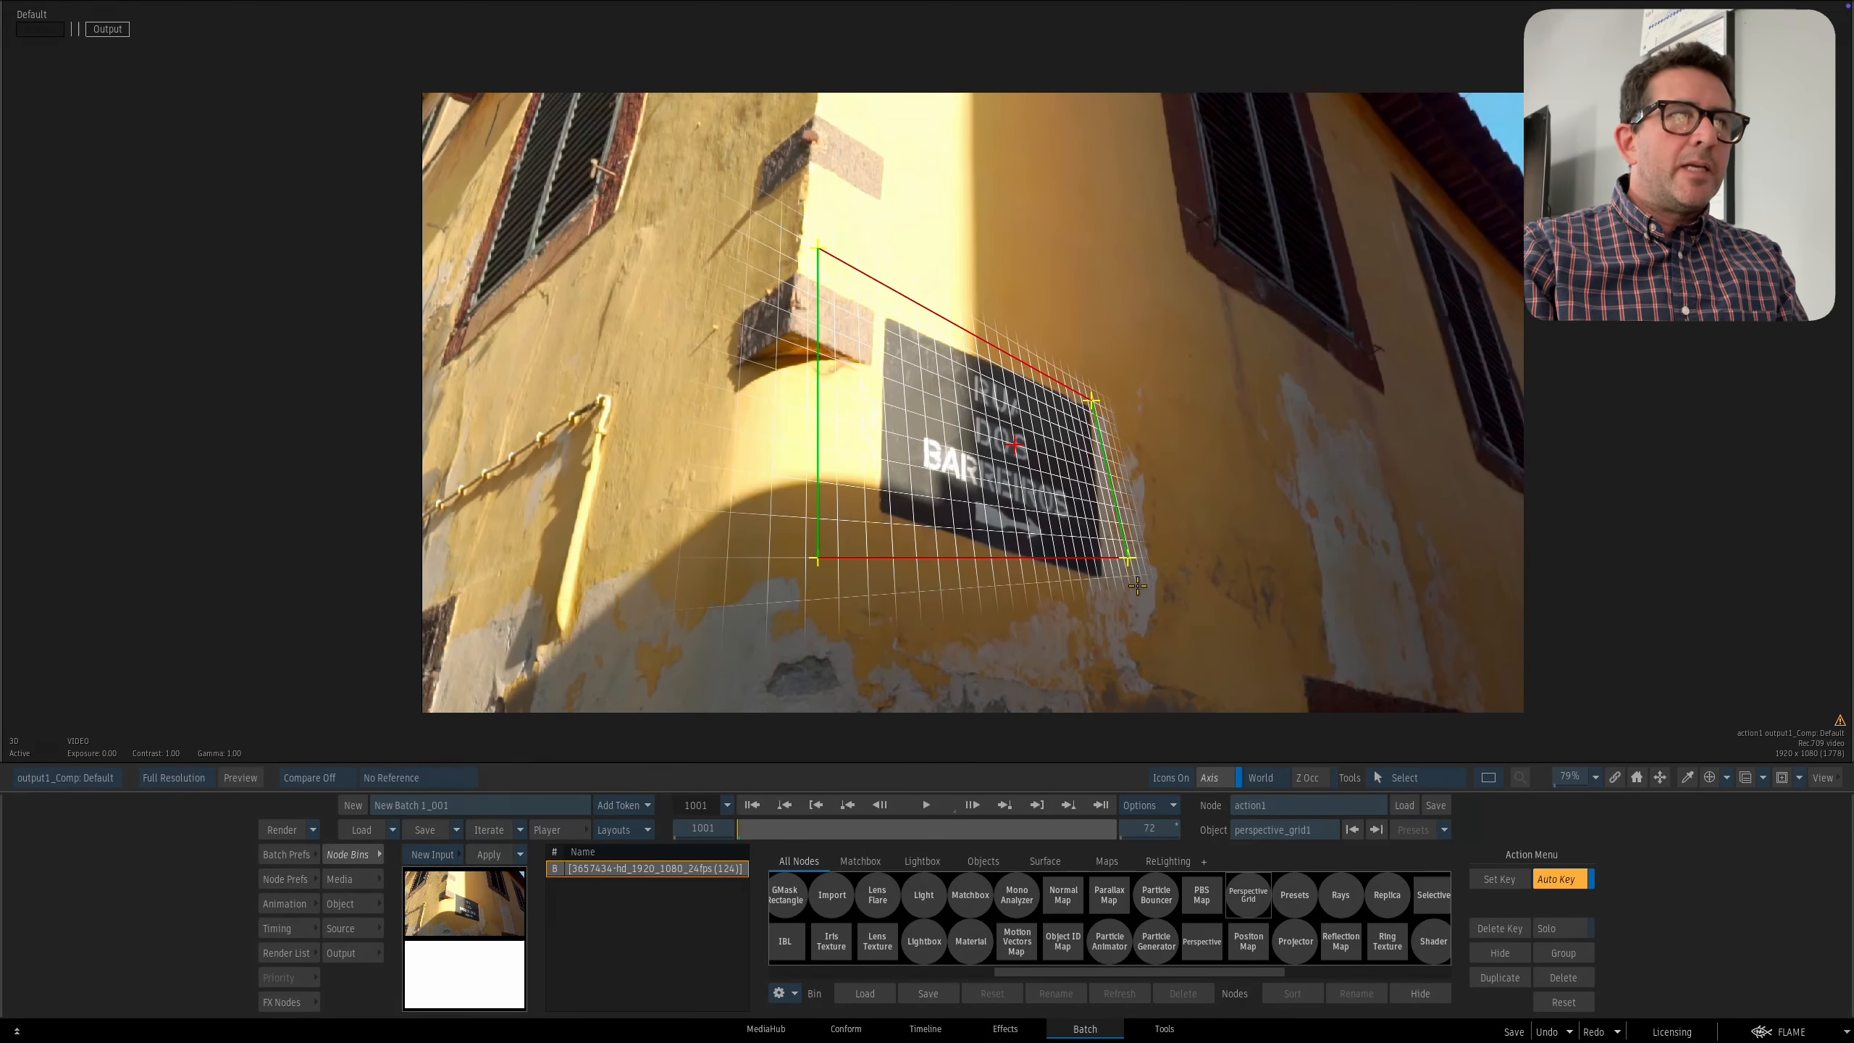
drag(1128, 558, 1105, 581)
drag(816, 557, 875, 516)
drag(817, 250, 886, 313)
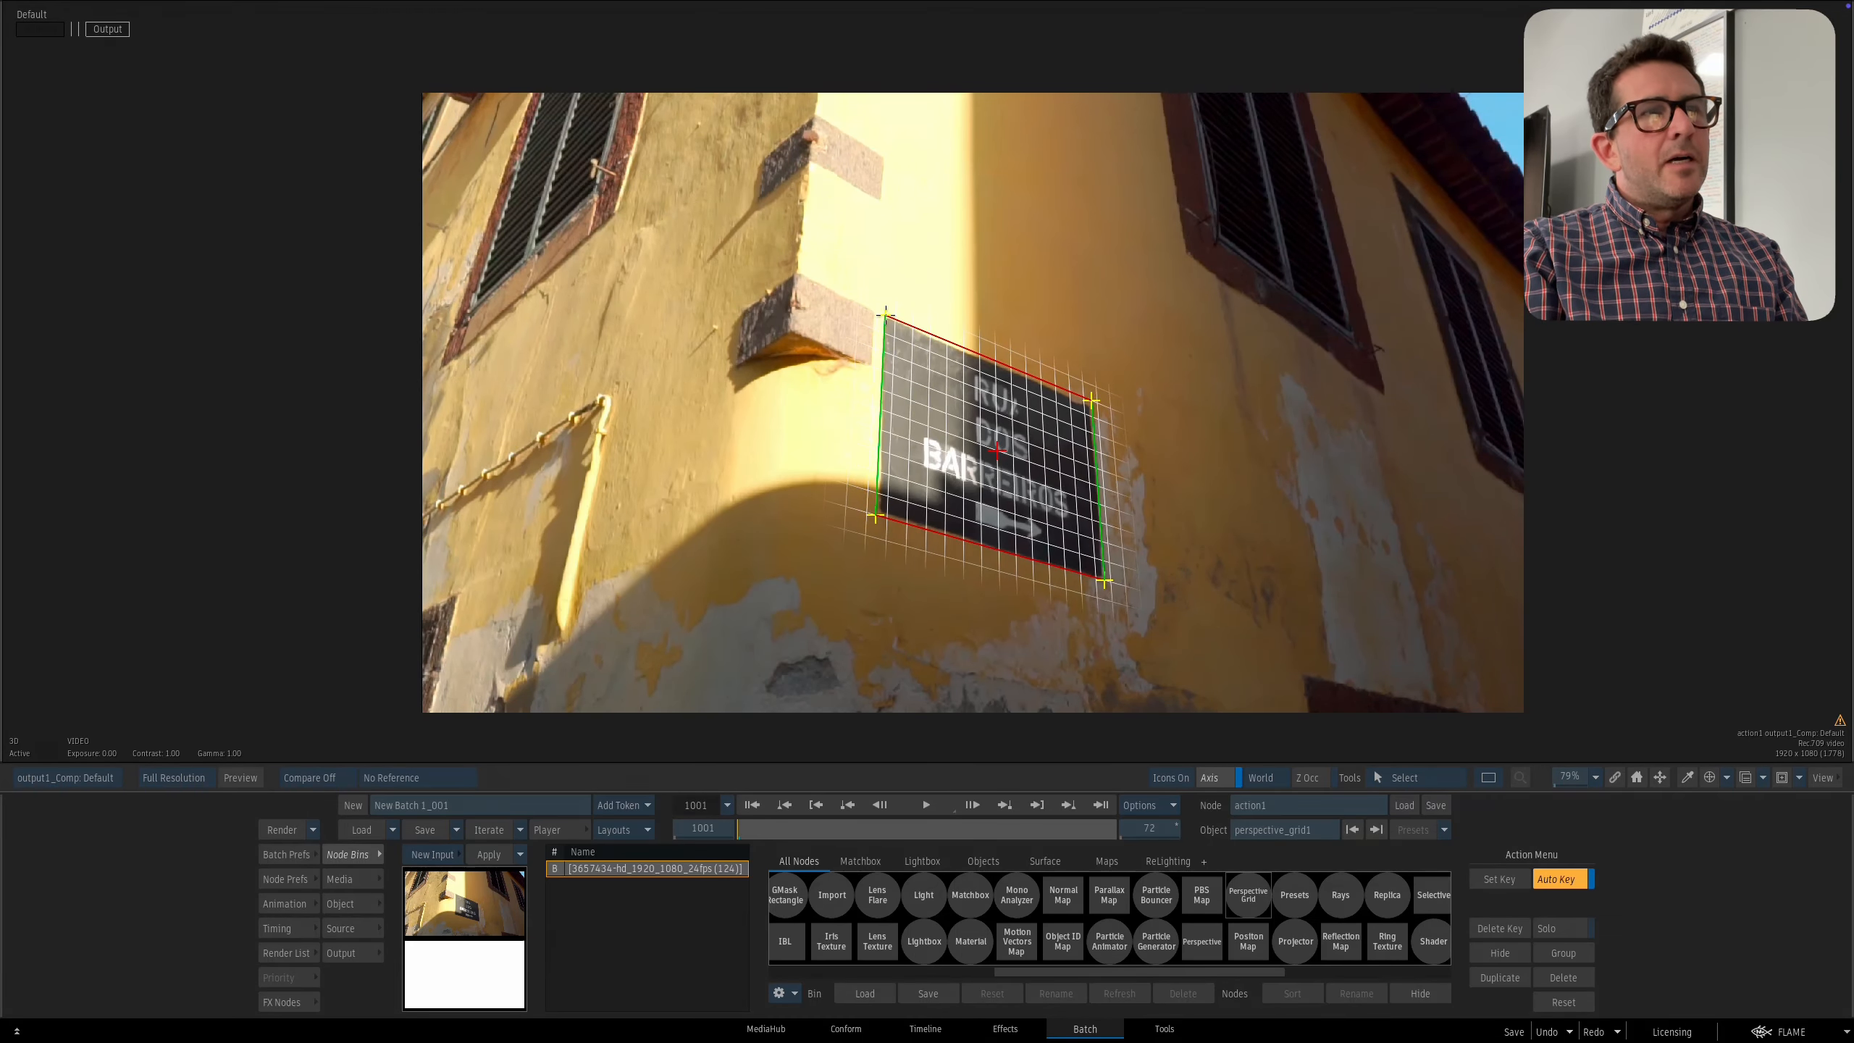
drag(986, 401, 1108, 411)
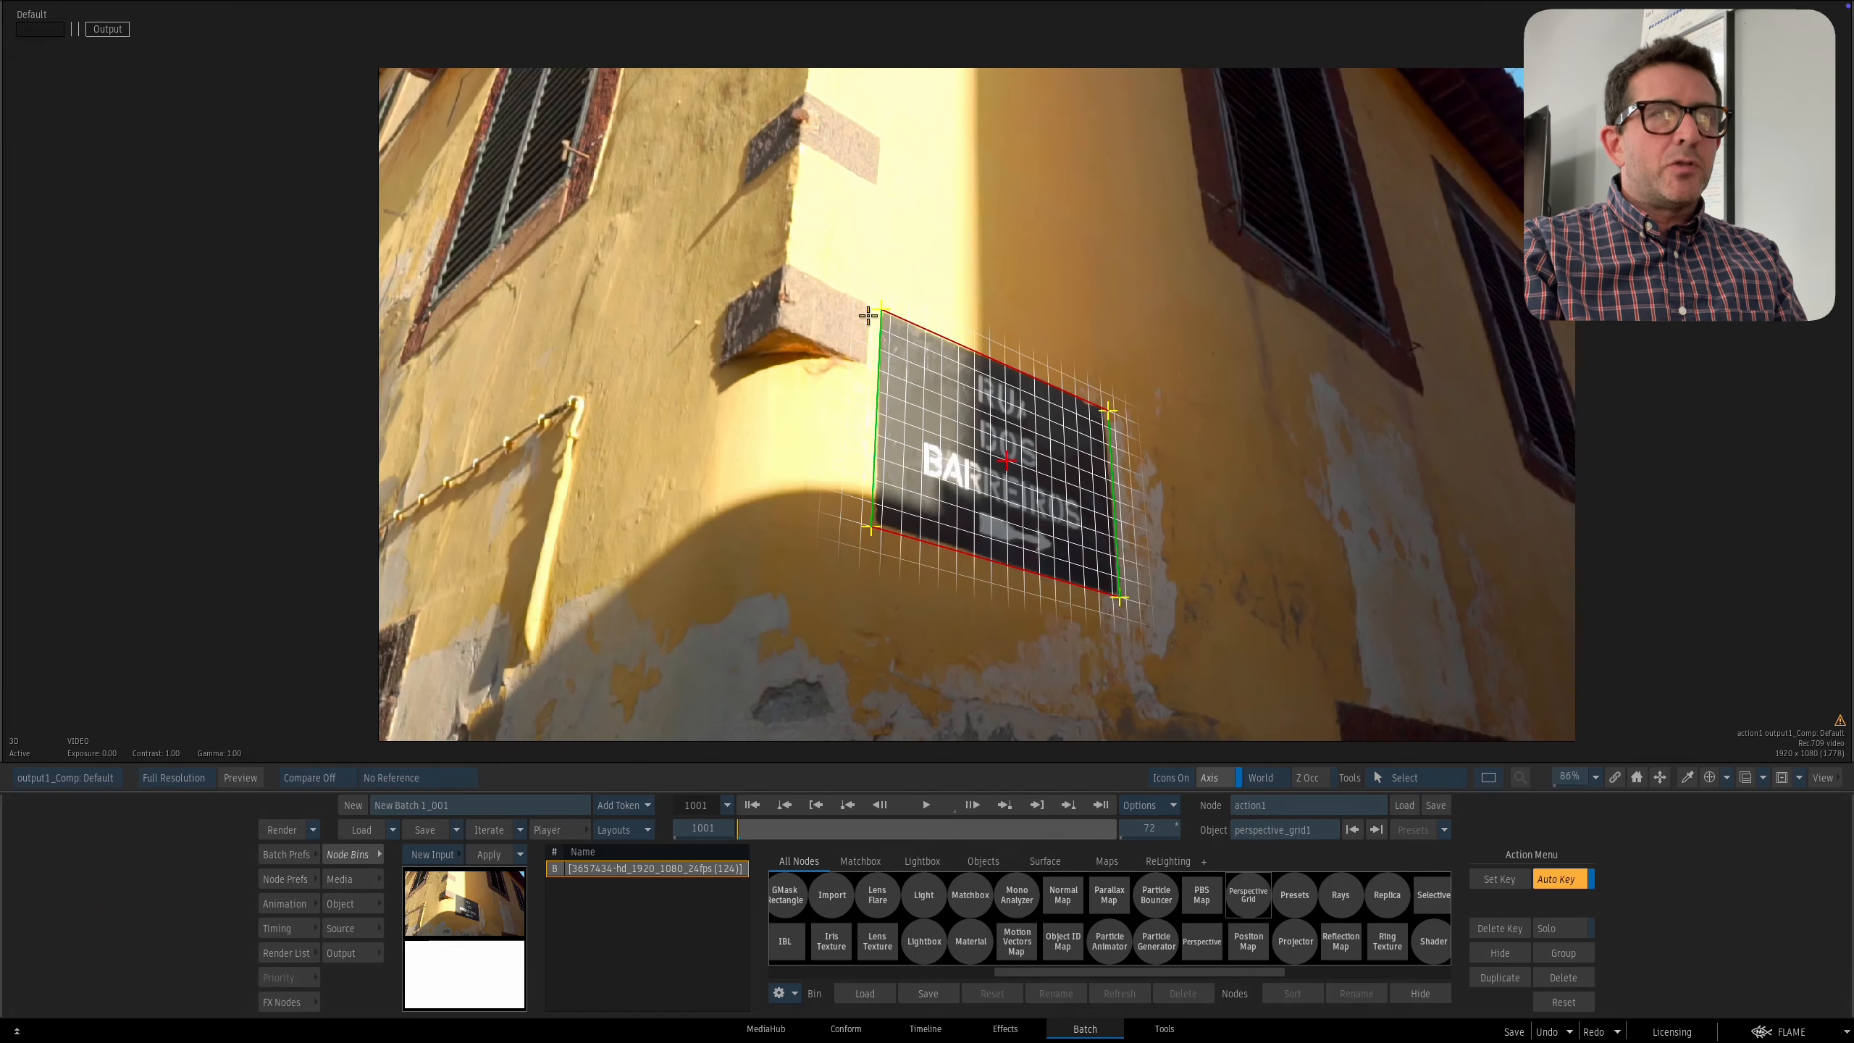
Take a planar tracking reference for the perspective grid at frame 1001 and analyze the track forward through the clip.
key(F4)
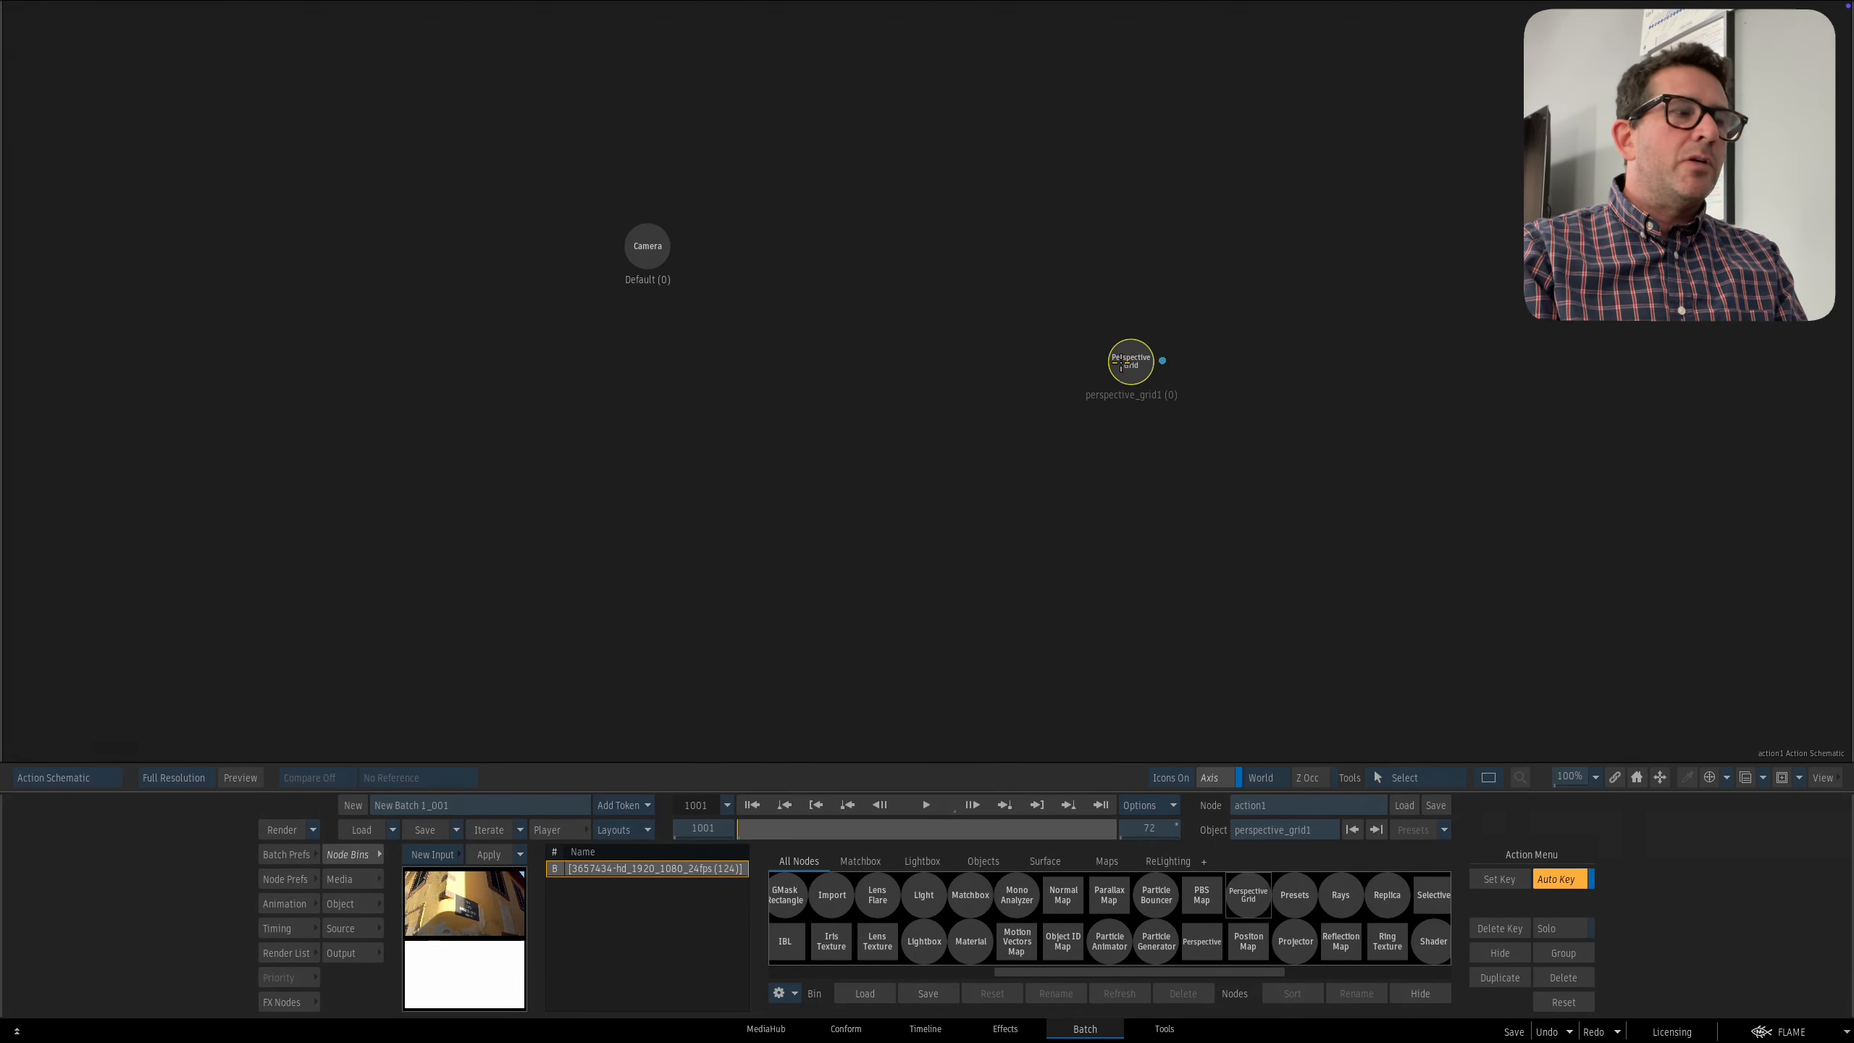
double_click(1112, 372)
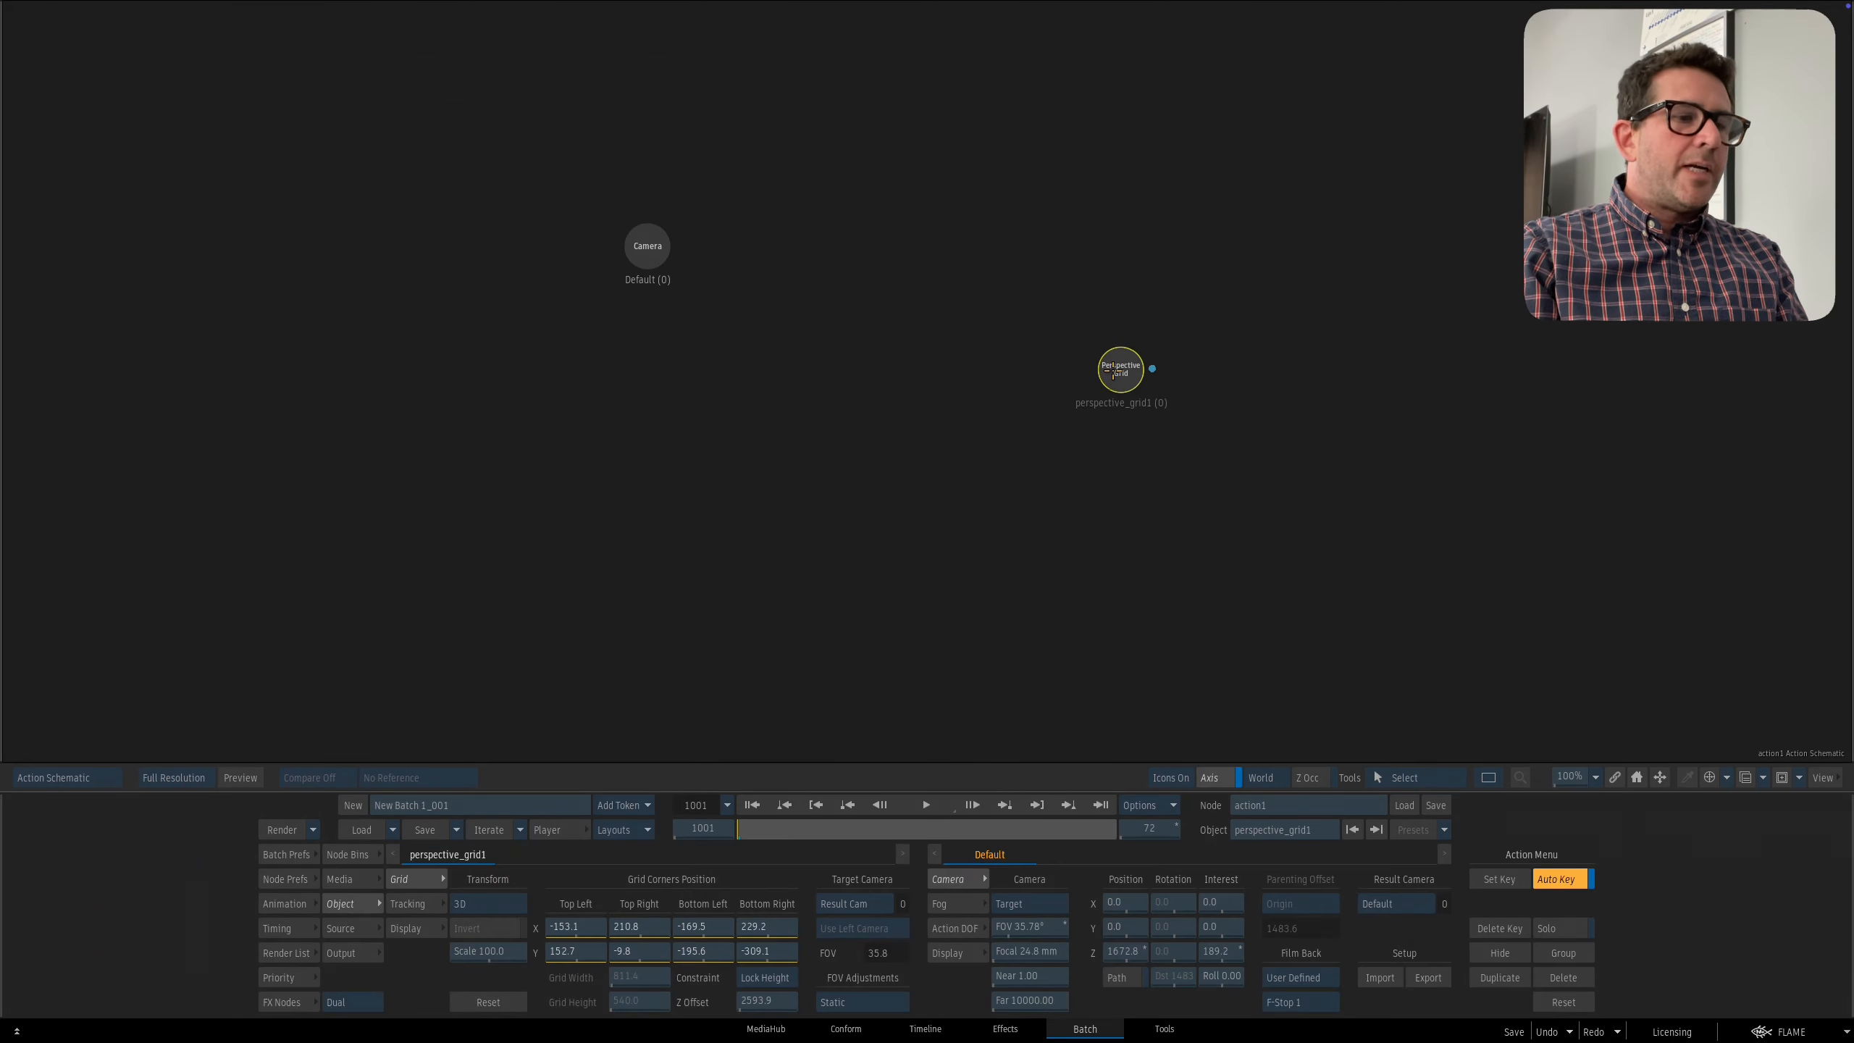
key(F8)
click(409, 902)
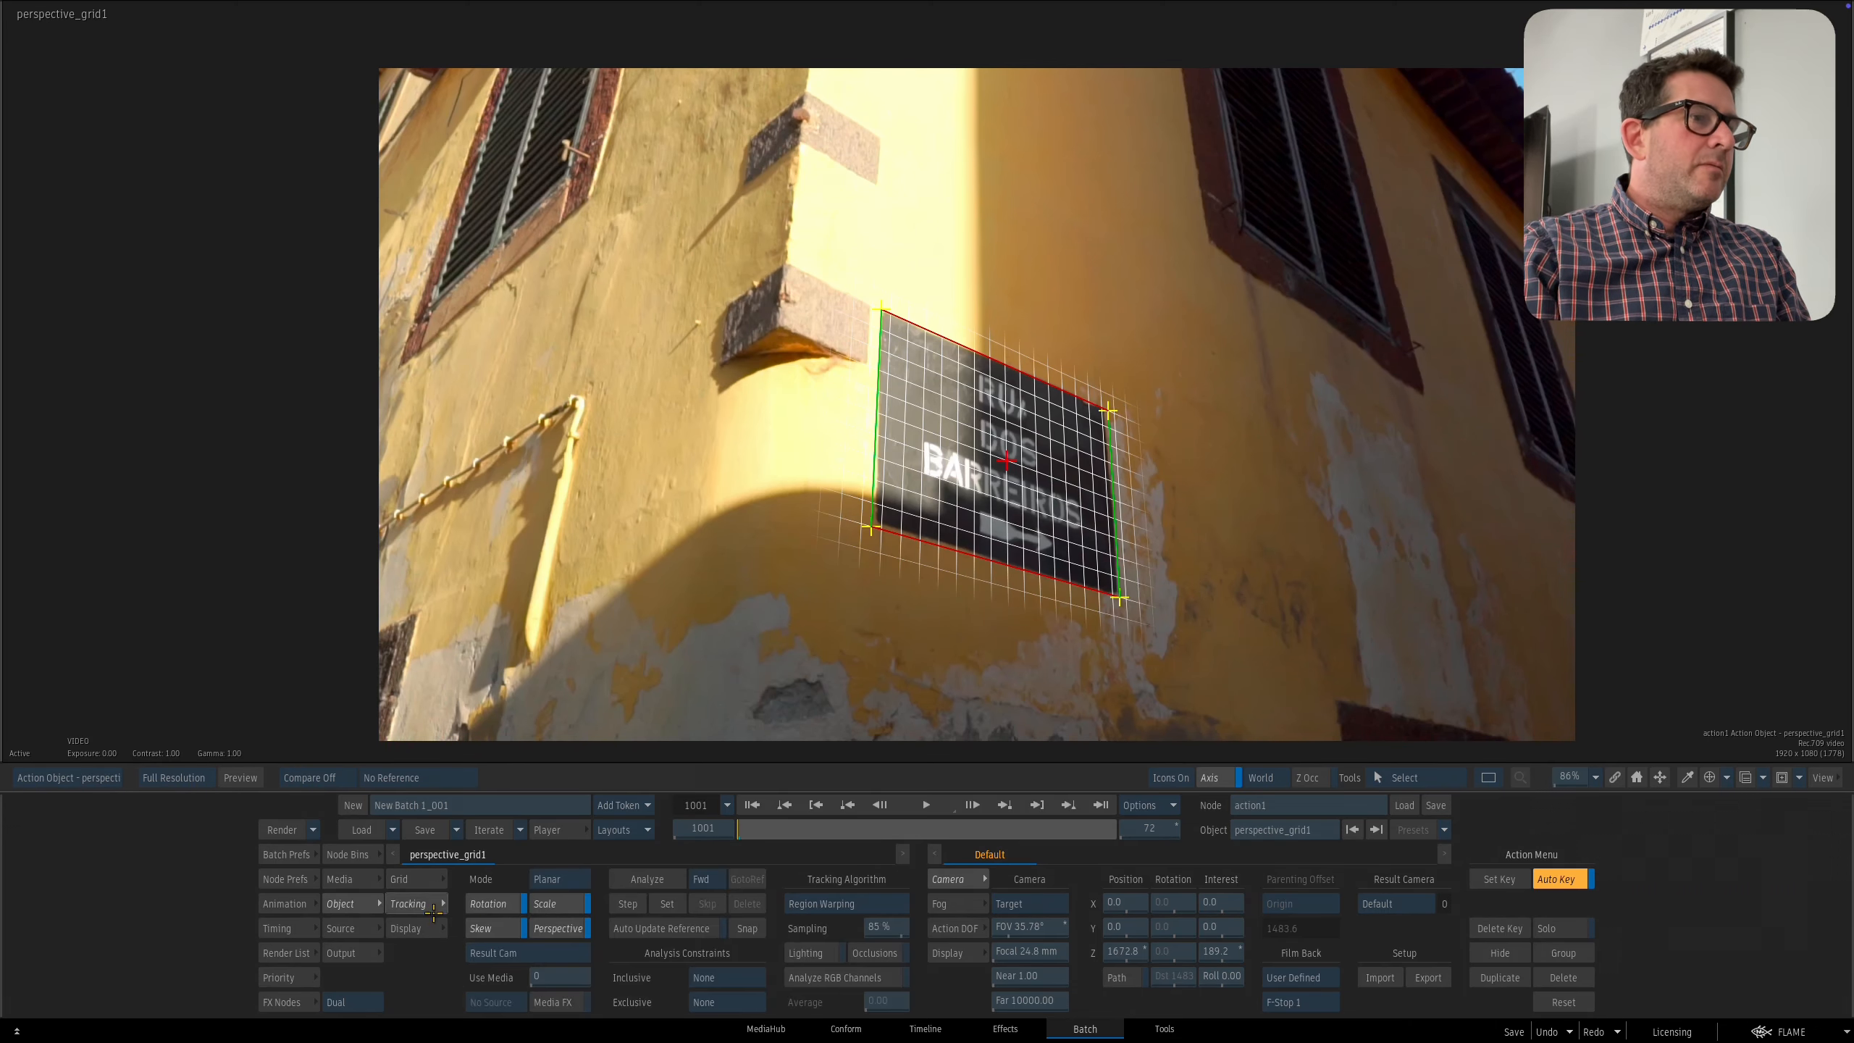
click(746, 932)
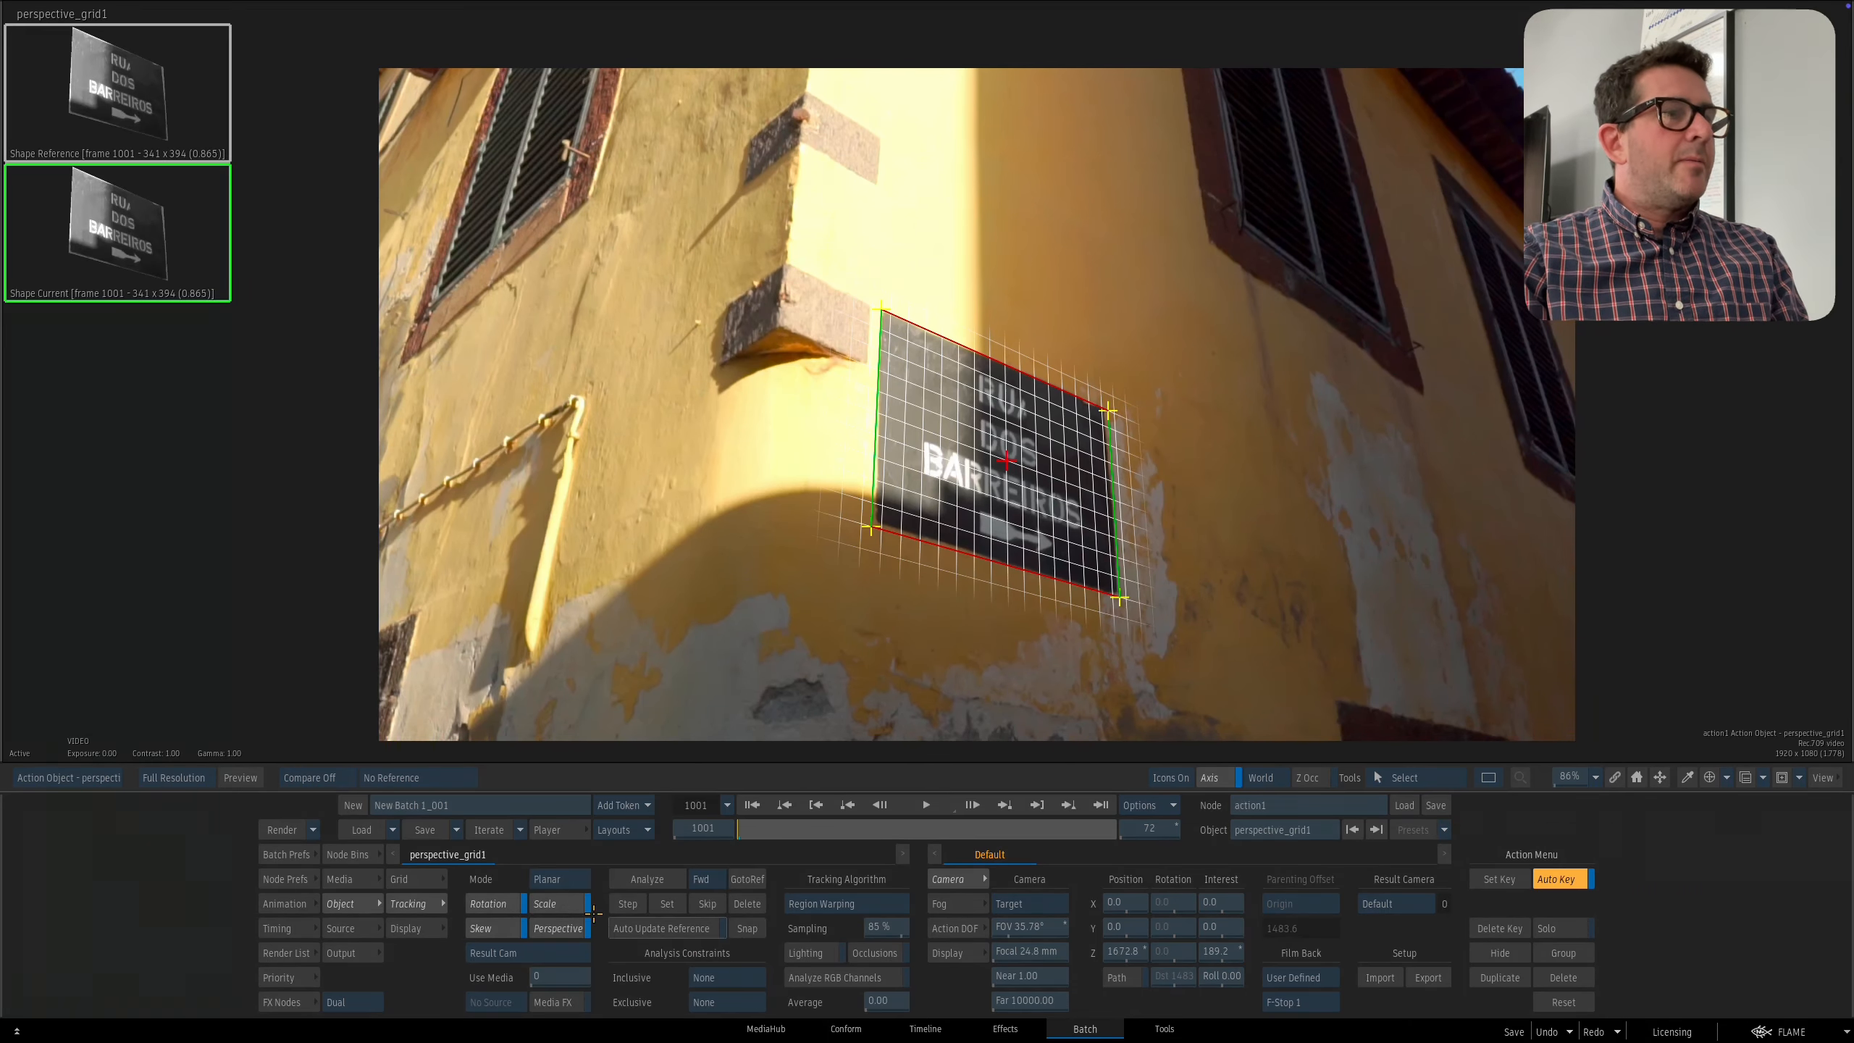
click(647, 879)
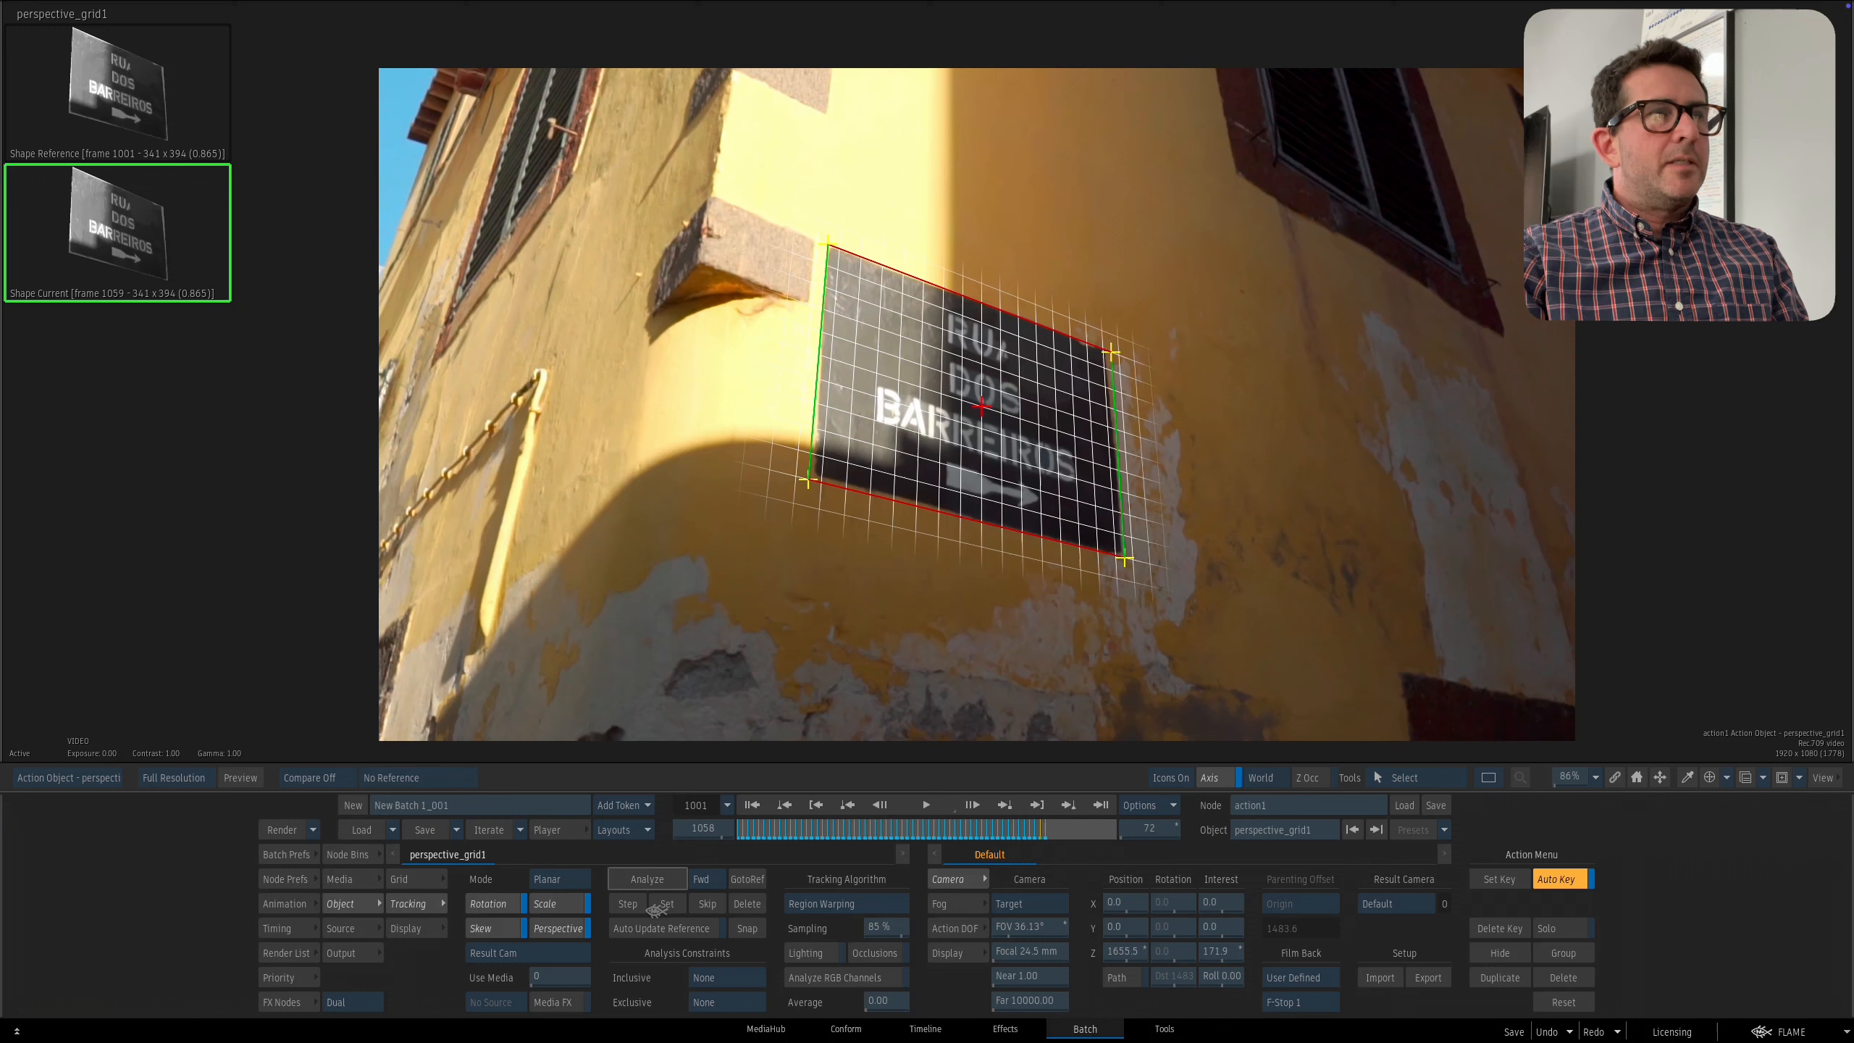
Bring the crok_checkerboard output into the Action node as a media surface and parent its axis to the perspective grid.
key(Escape)
mouse_move(979, 357)
mouse_down()
mouse_move(998, 360)
mouse_move(976, 384)
mouse_move(596, 523)
mouse_move(662, 519)
mouse_move(972, 393)
mouse_up()
key(n)
key(F4)
key(F8)
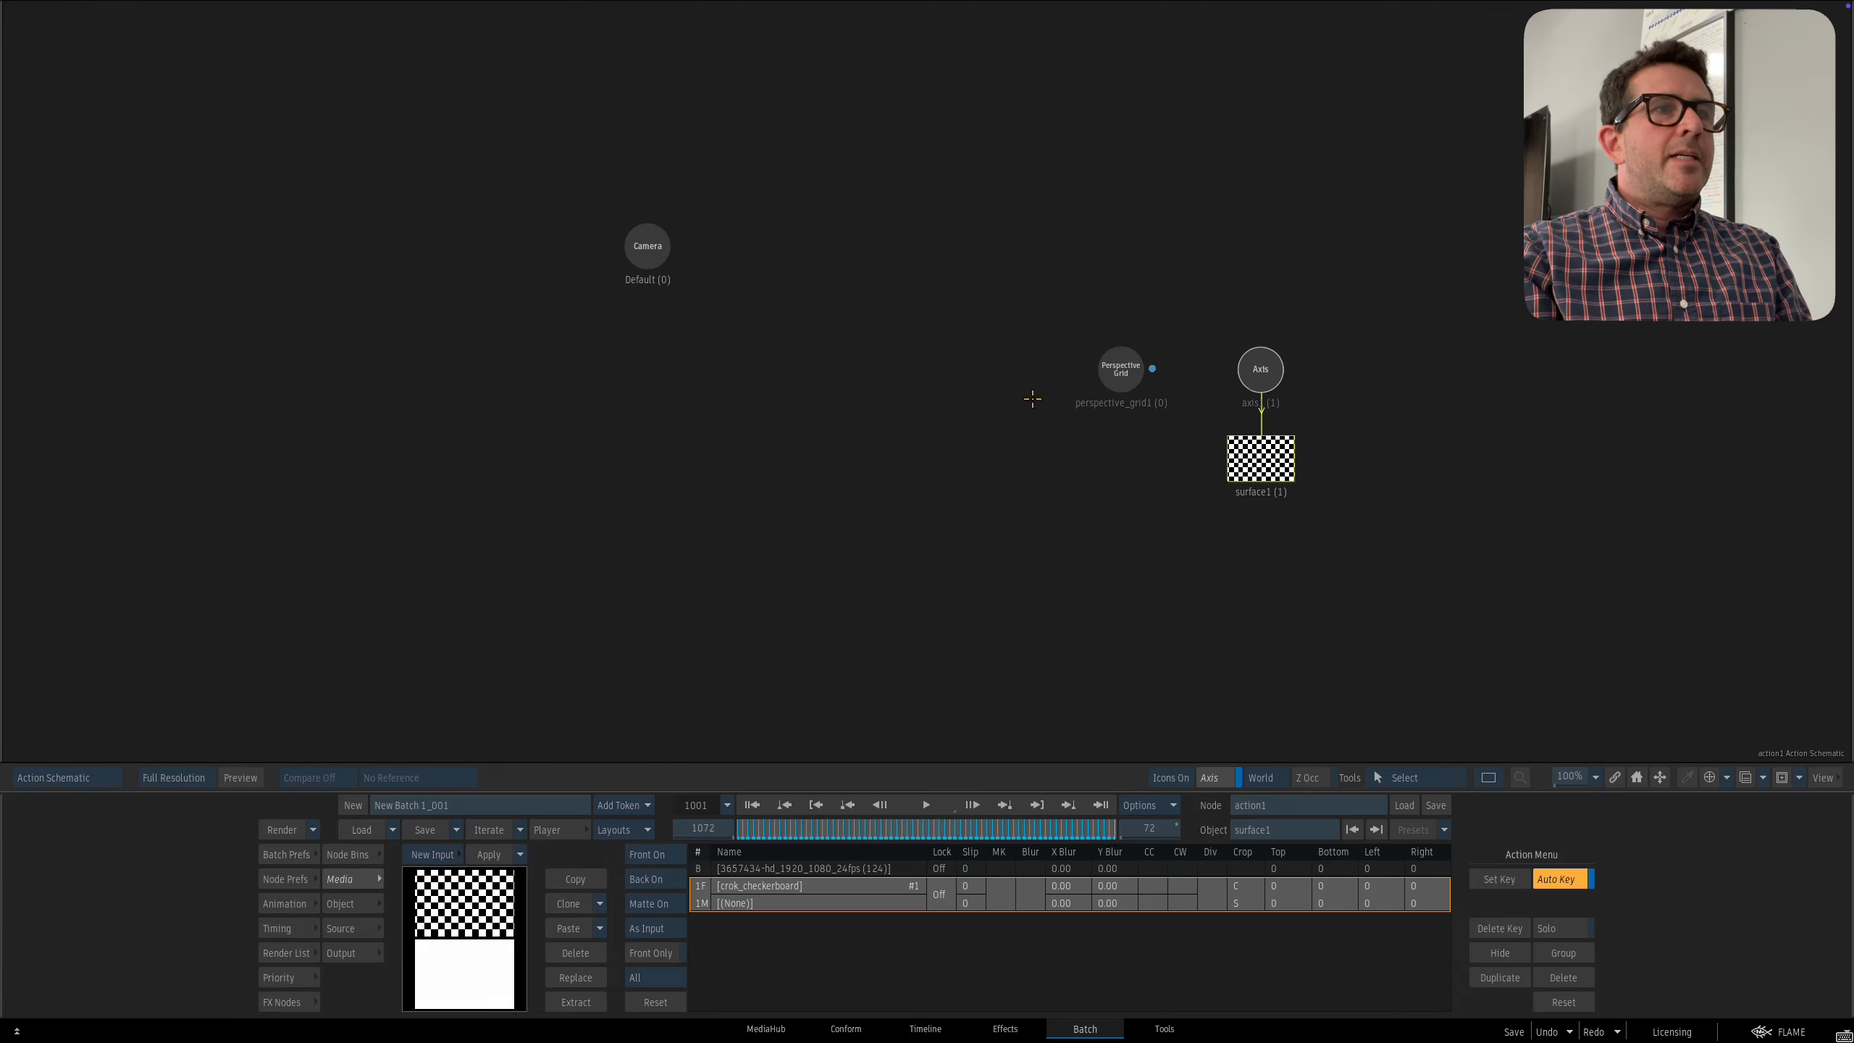
drag(1261, 363, 1089, 462)
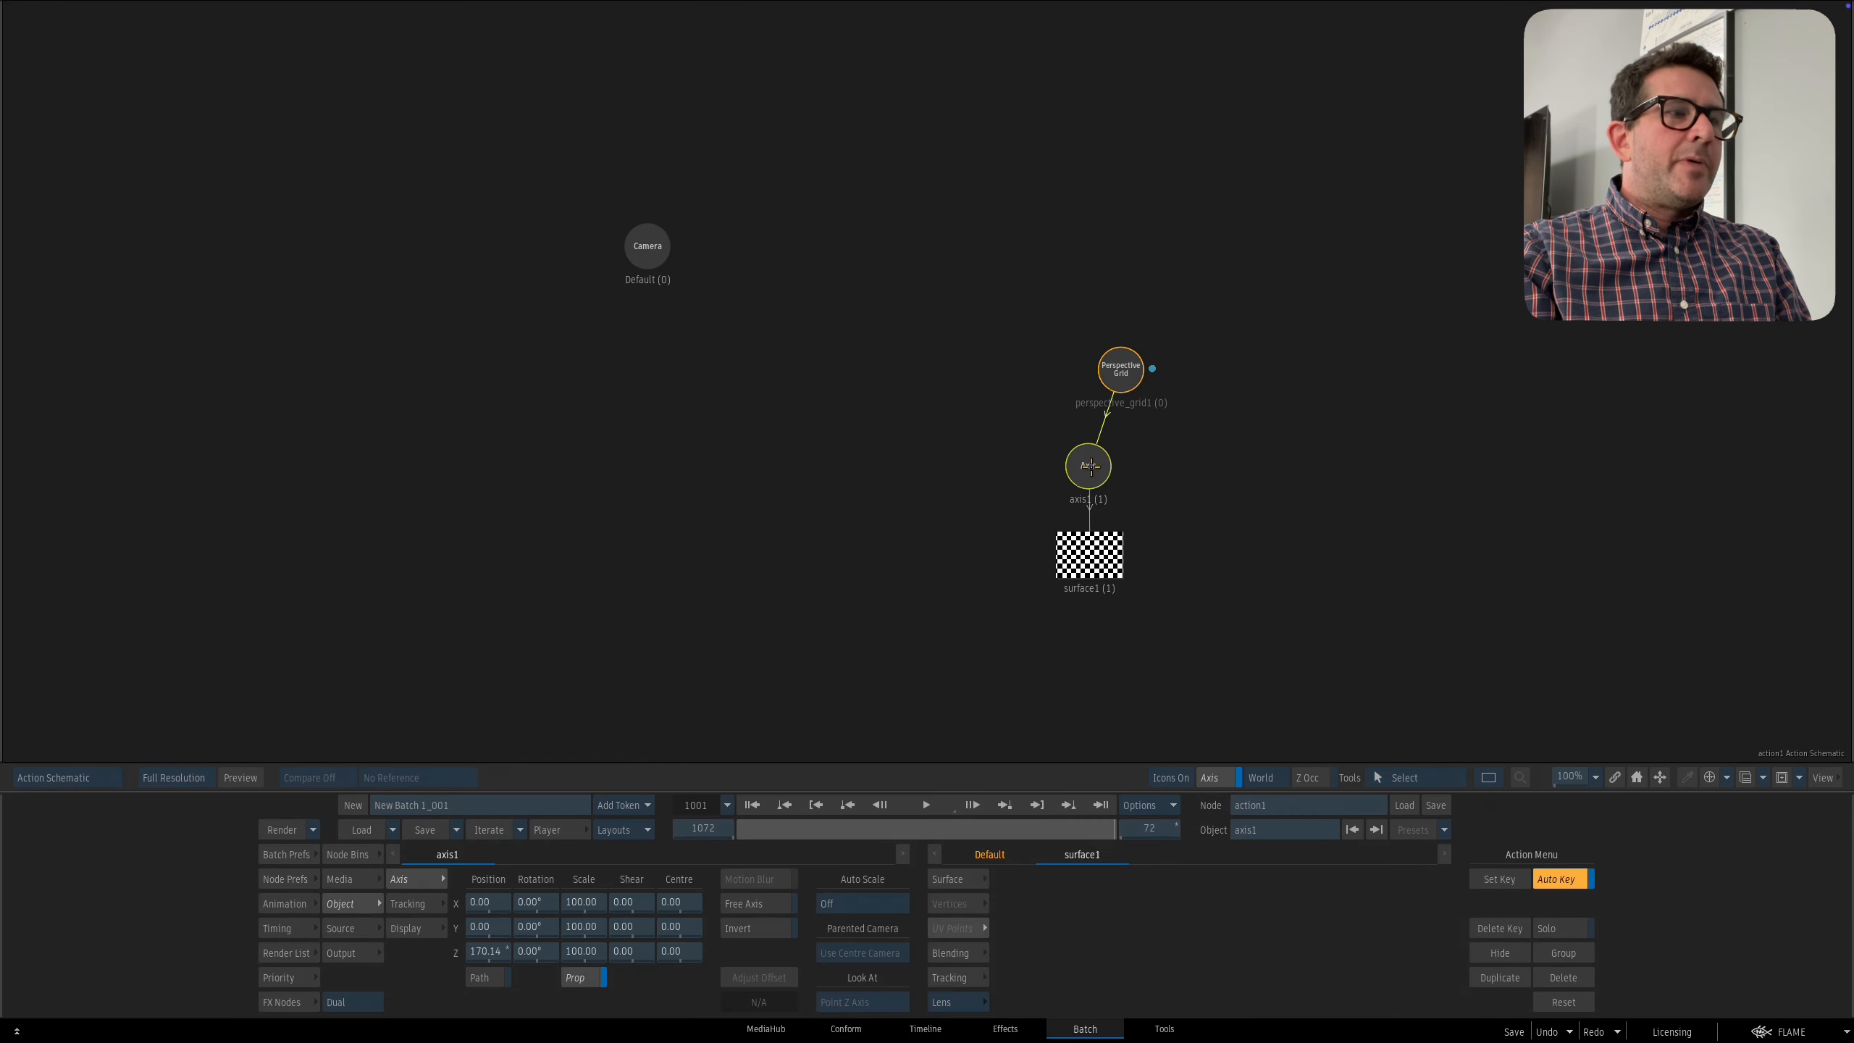
Set the checkerboard axis's Z position to 0 and view the surface in the composite.
click(499, 952)
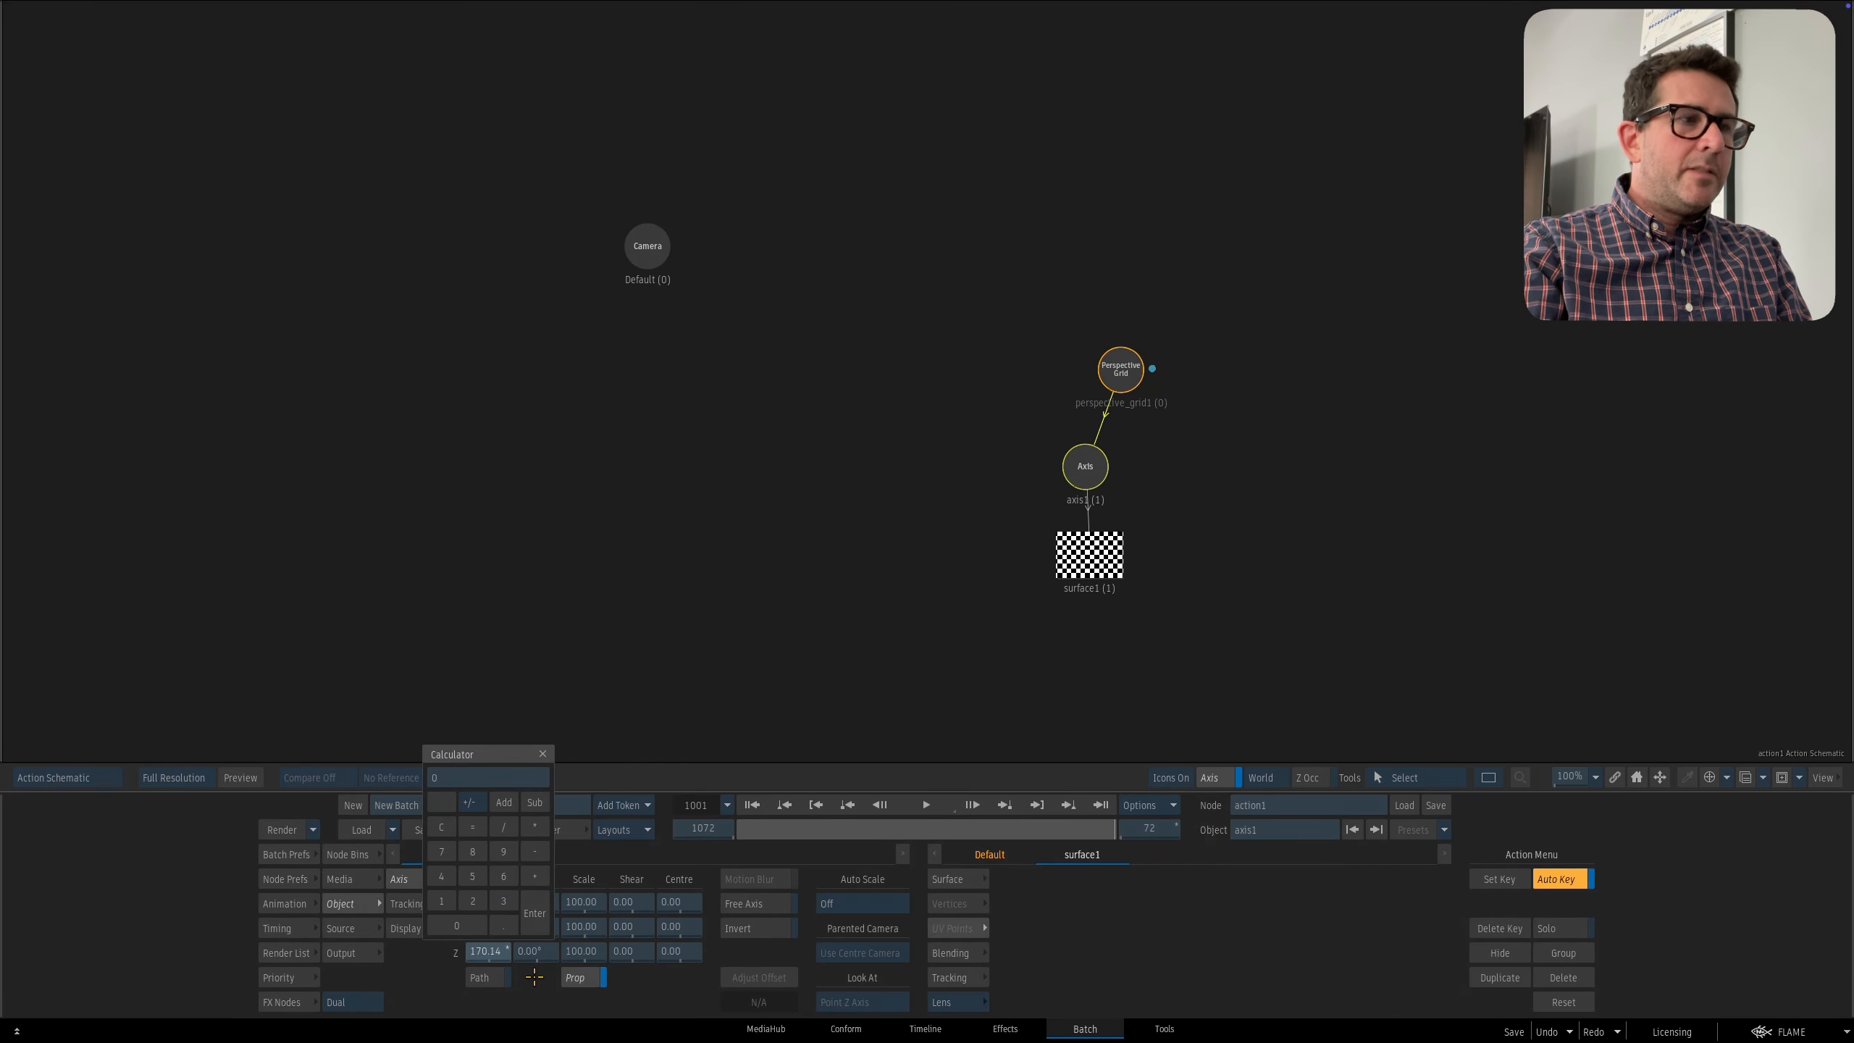
key(Return)
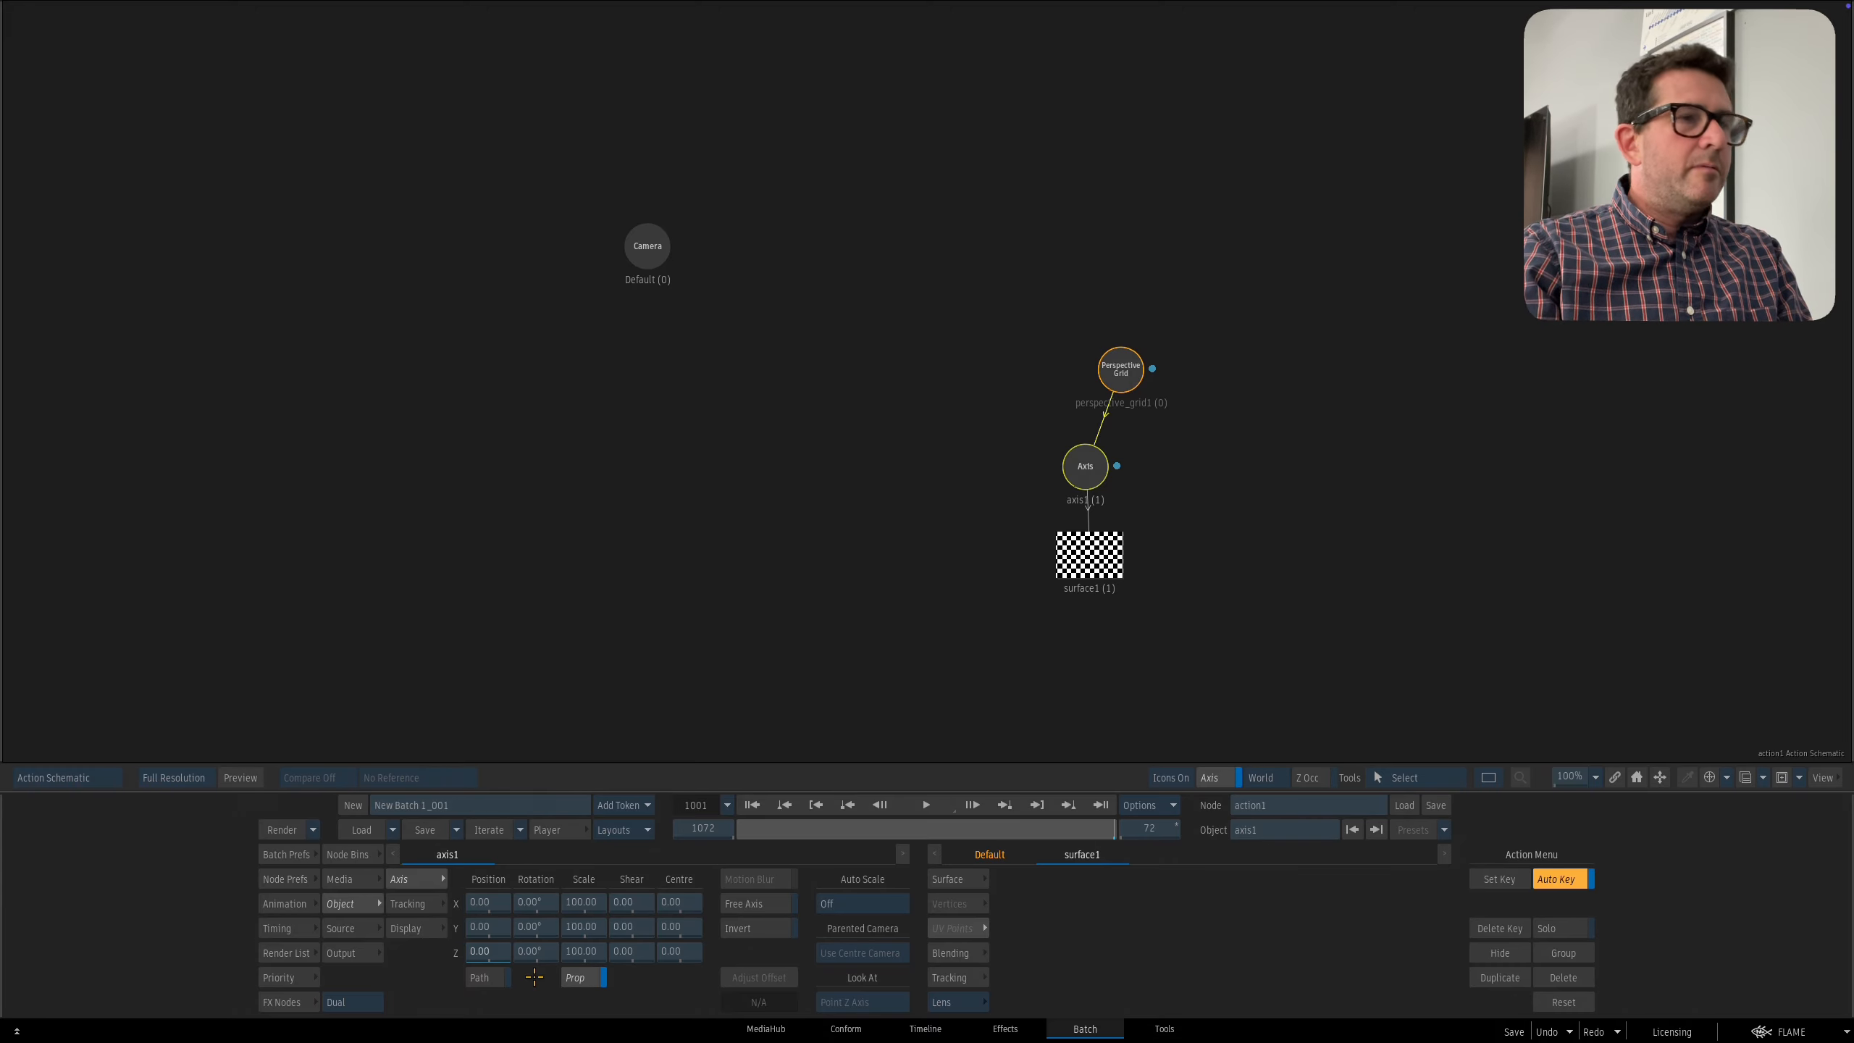
click(1119, 380)
key(F4)
scroll(1117, 388, down, 2)
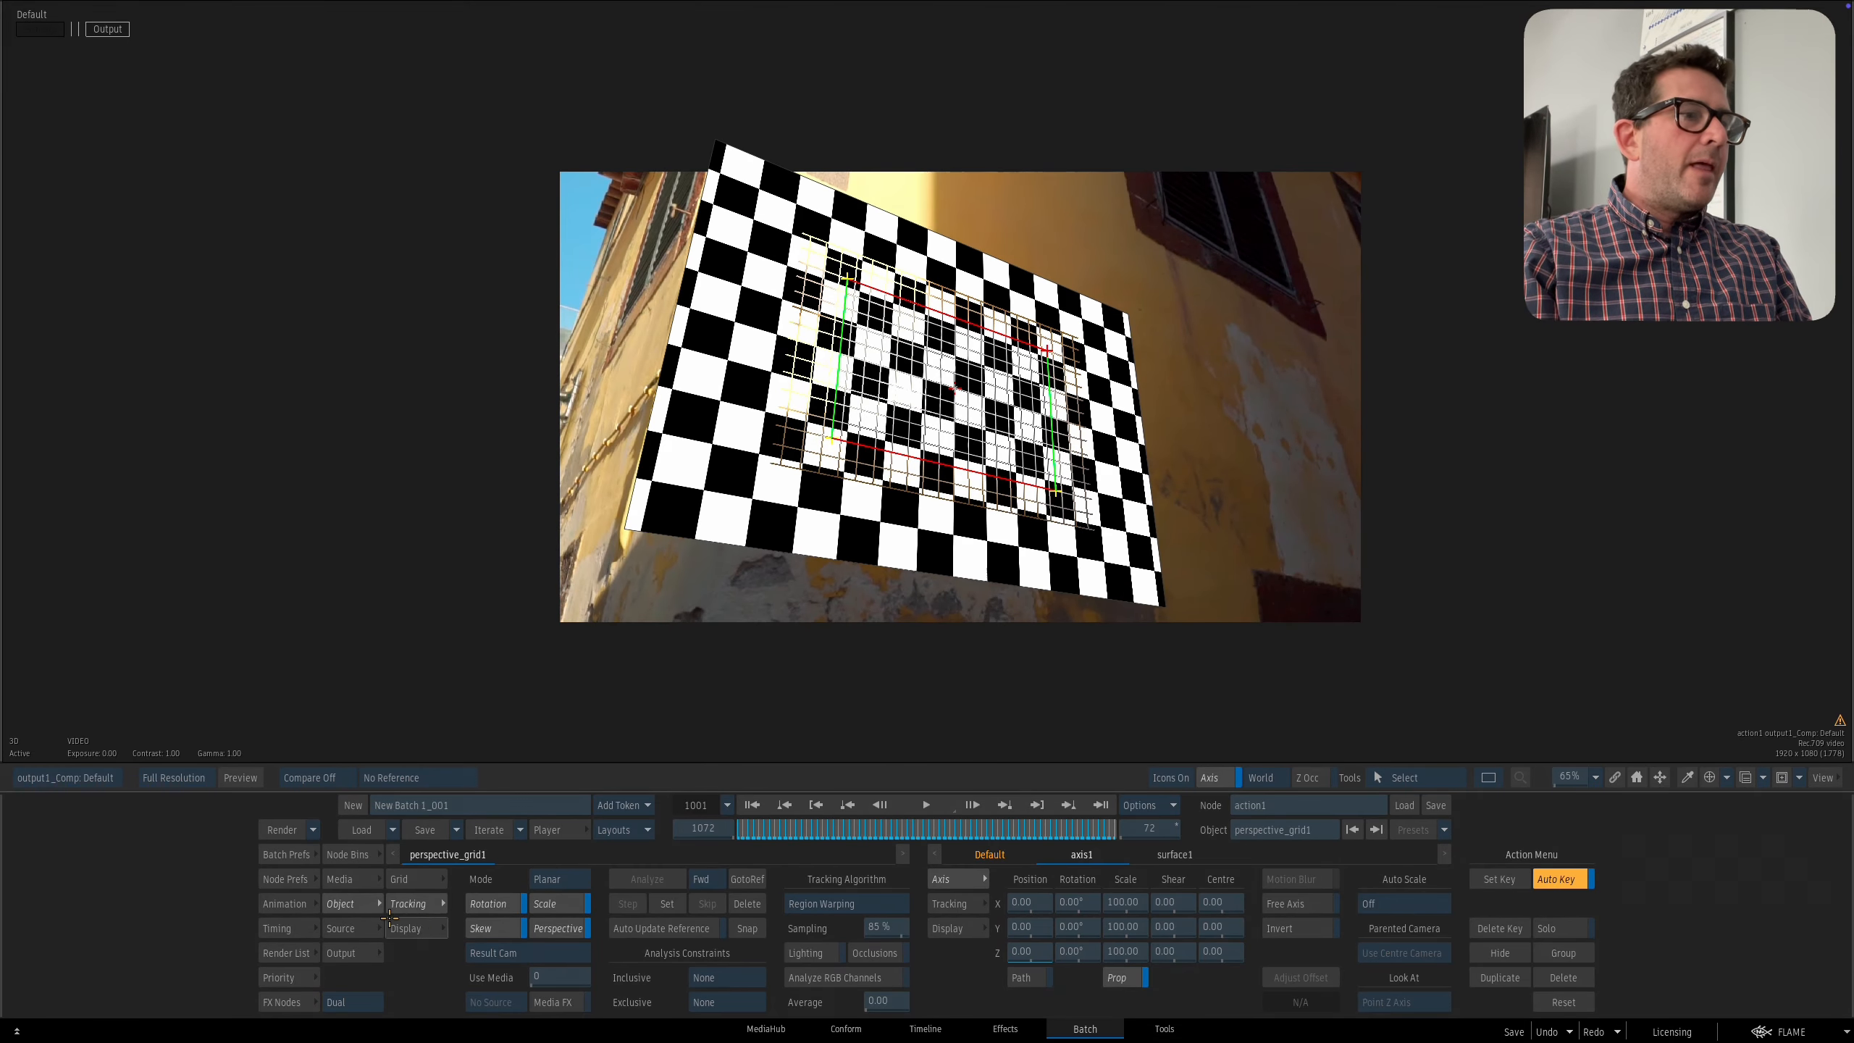
Hide the perspective grid and scale the checkerboard's axis proportionally to 45 to cover the street sign.
click(353, 878)
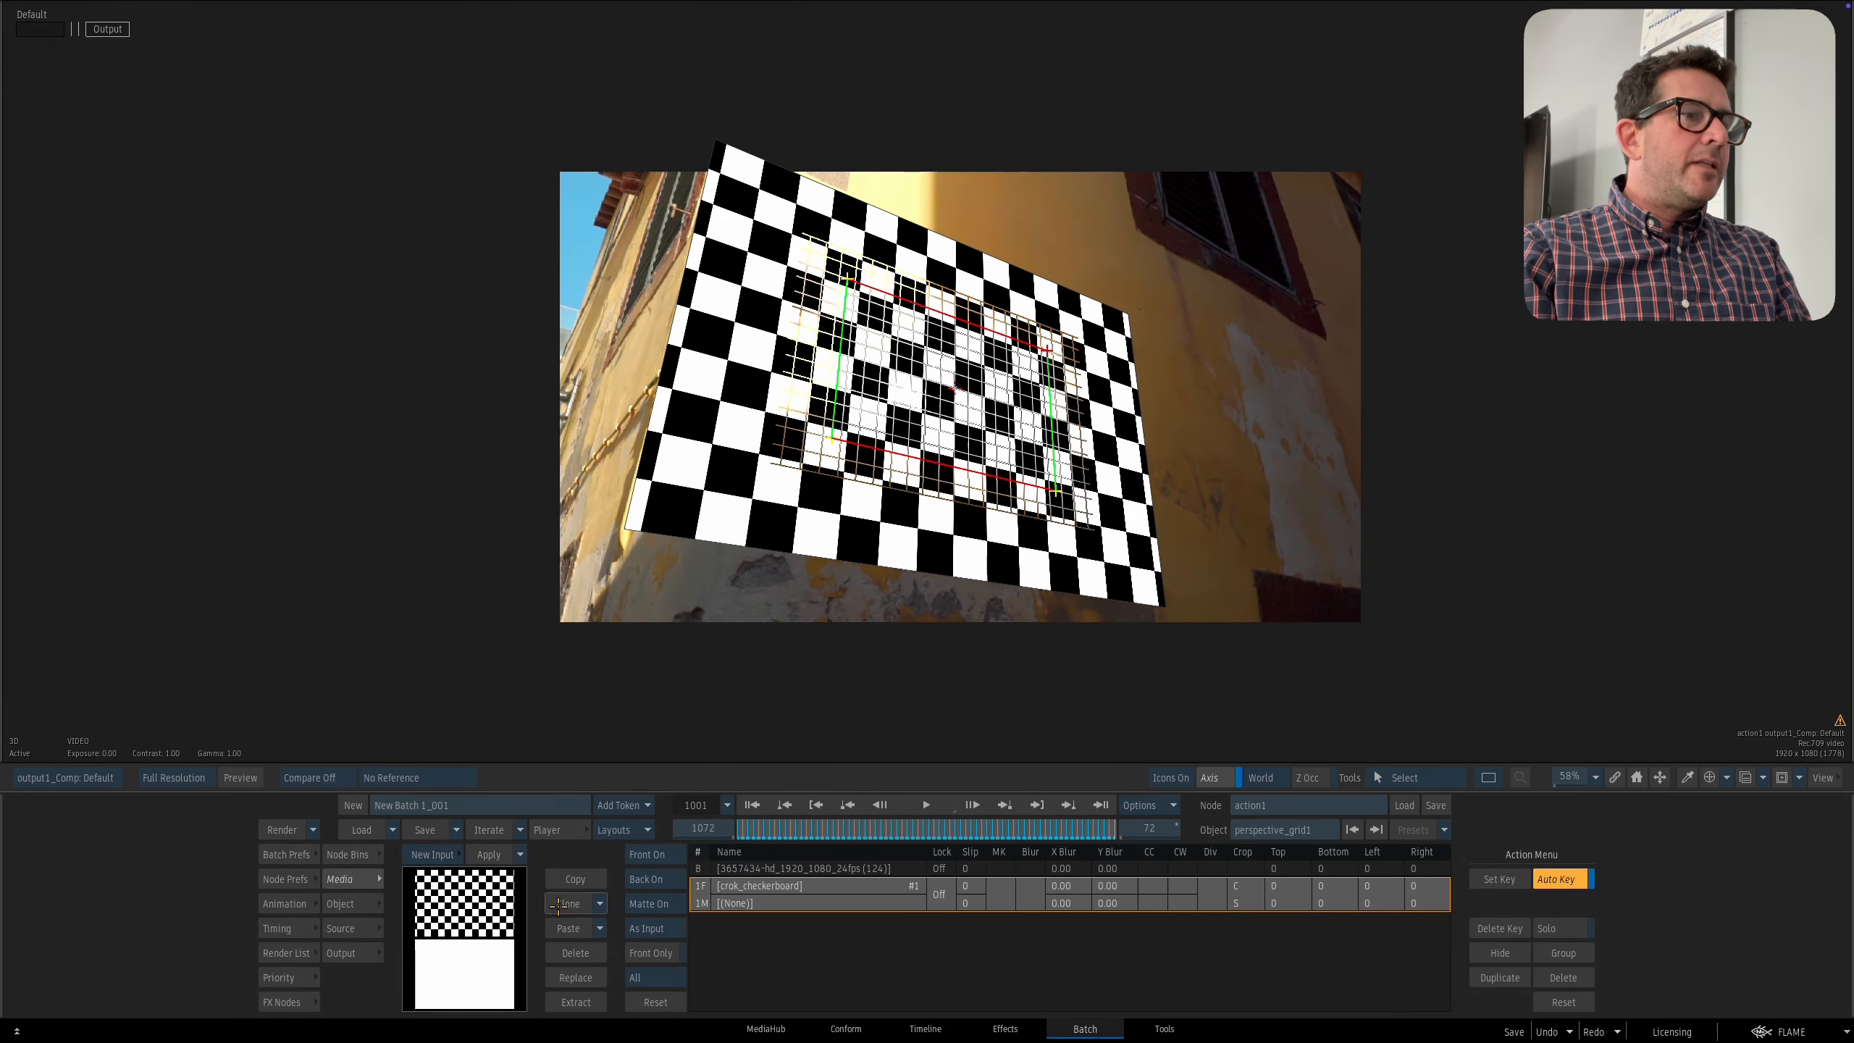
key(grave)
double_click(1115, 371)
click(1089, 468)
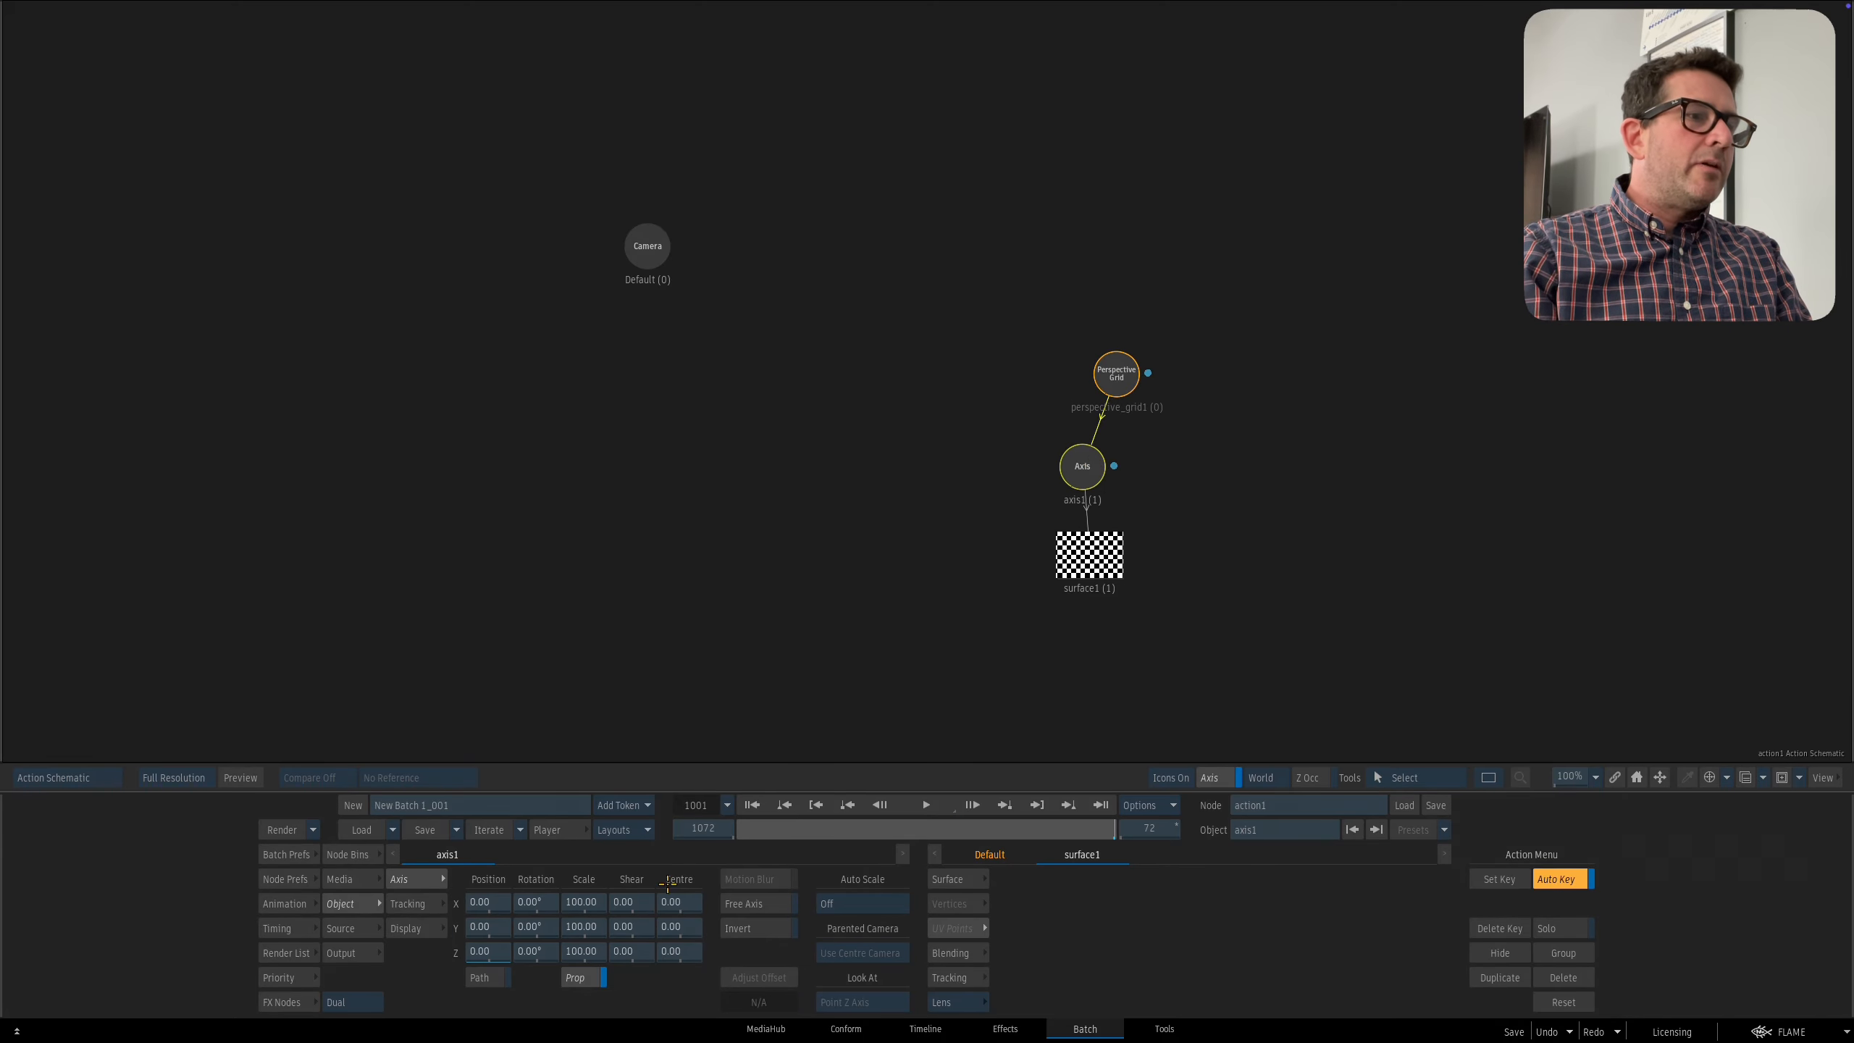
drag(588, 901, 537, 901)
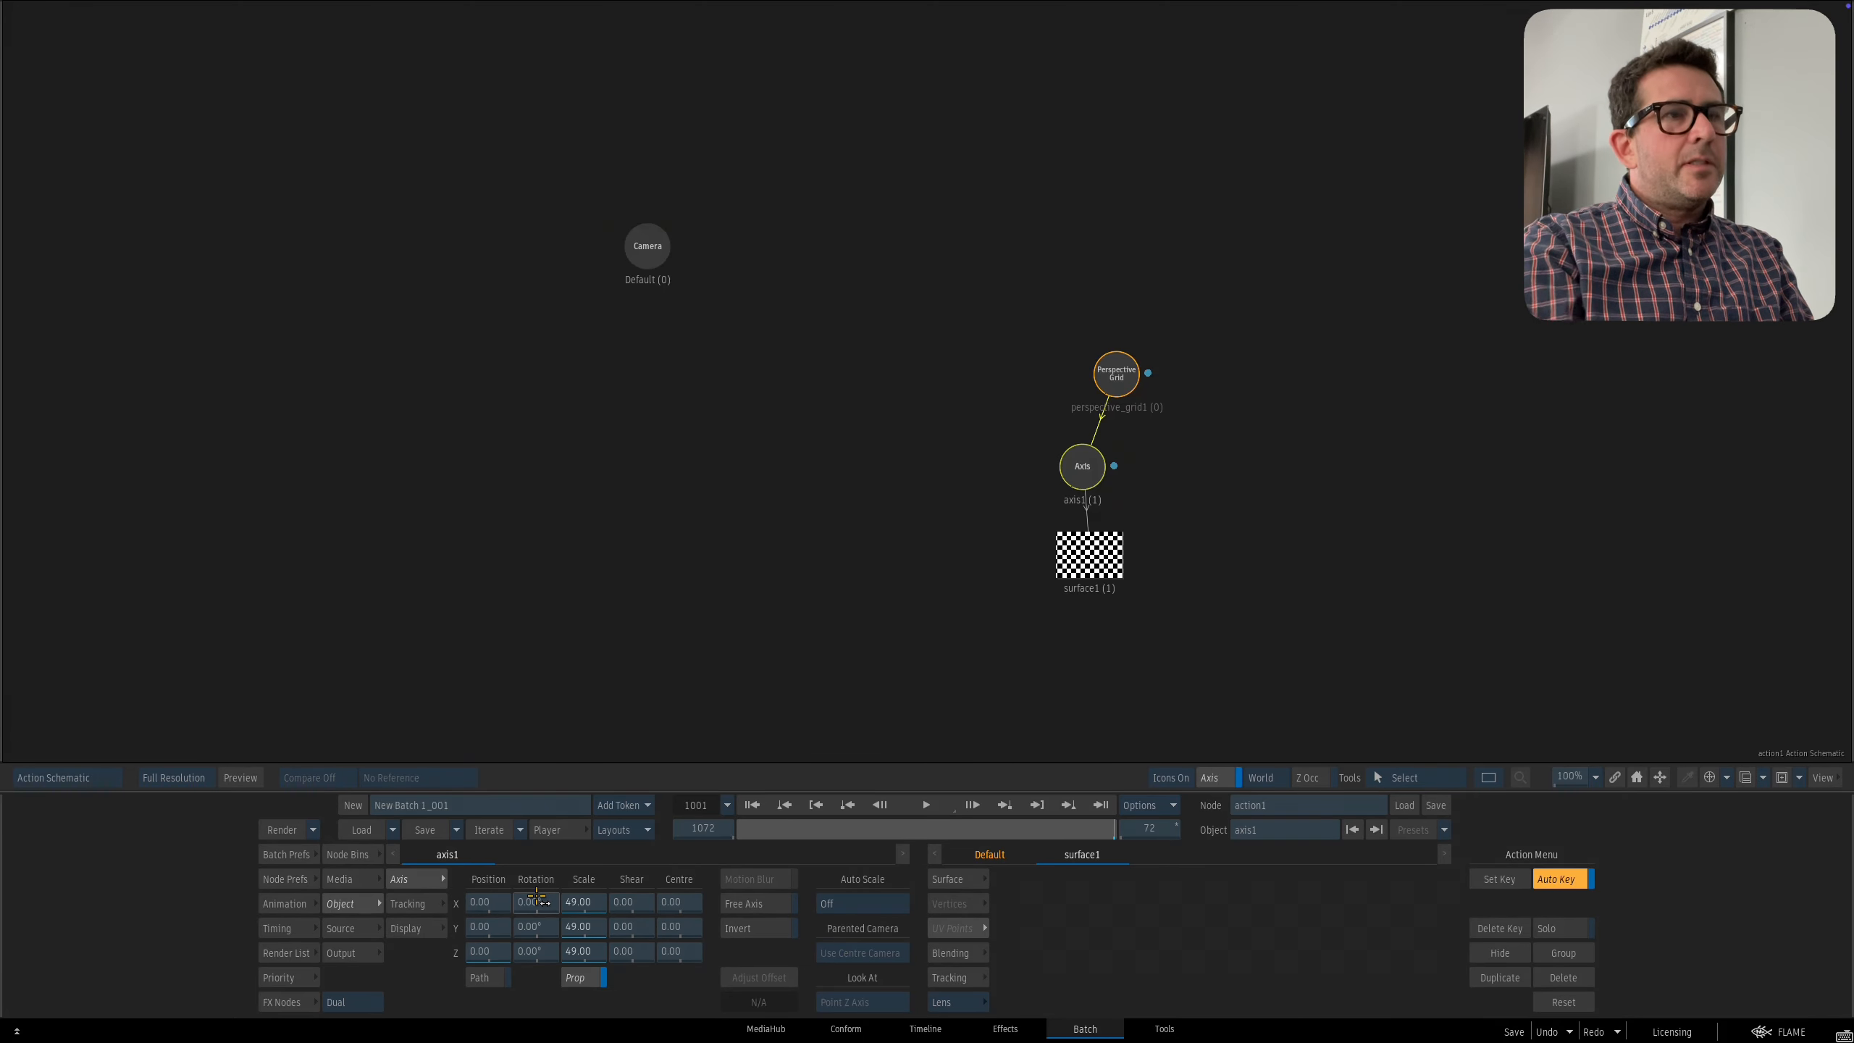
click(1089, 362)
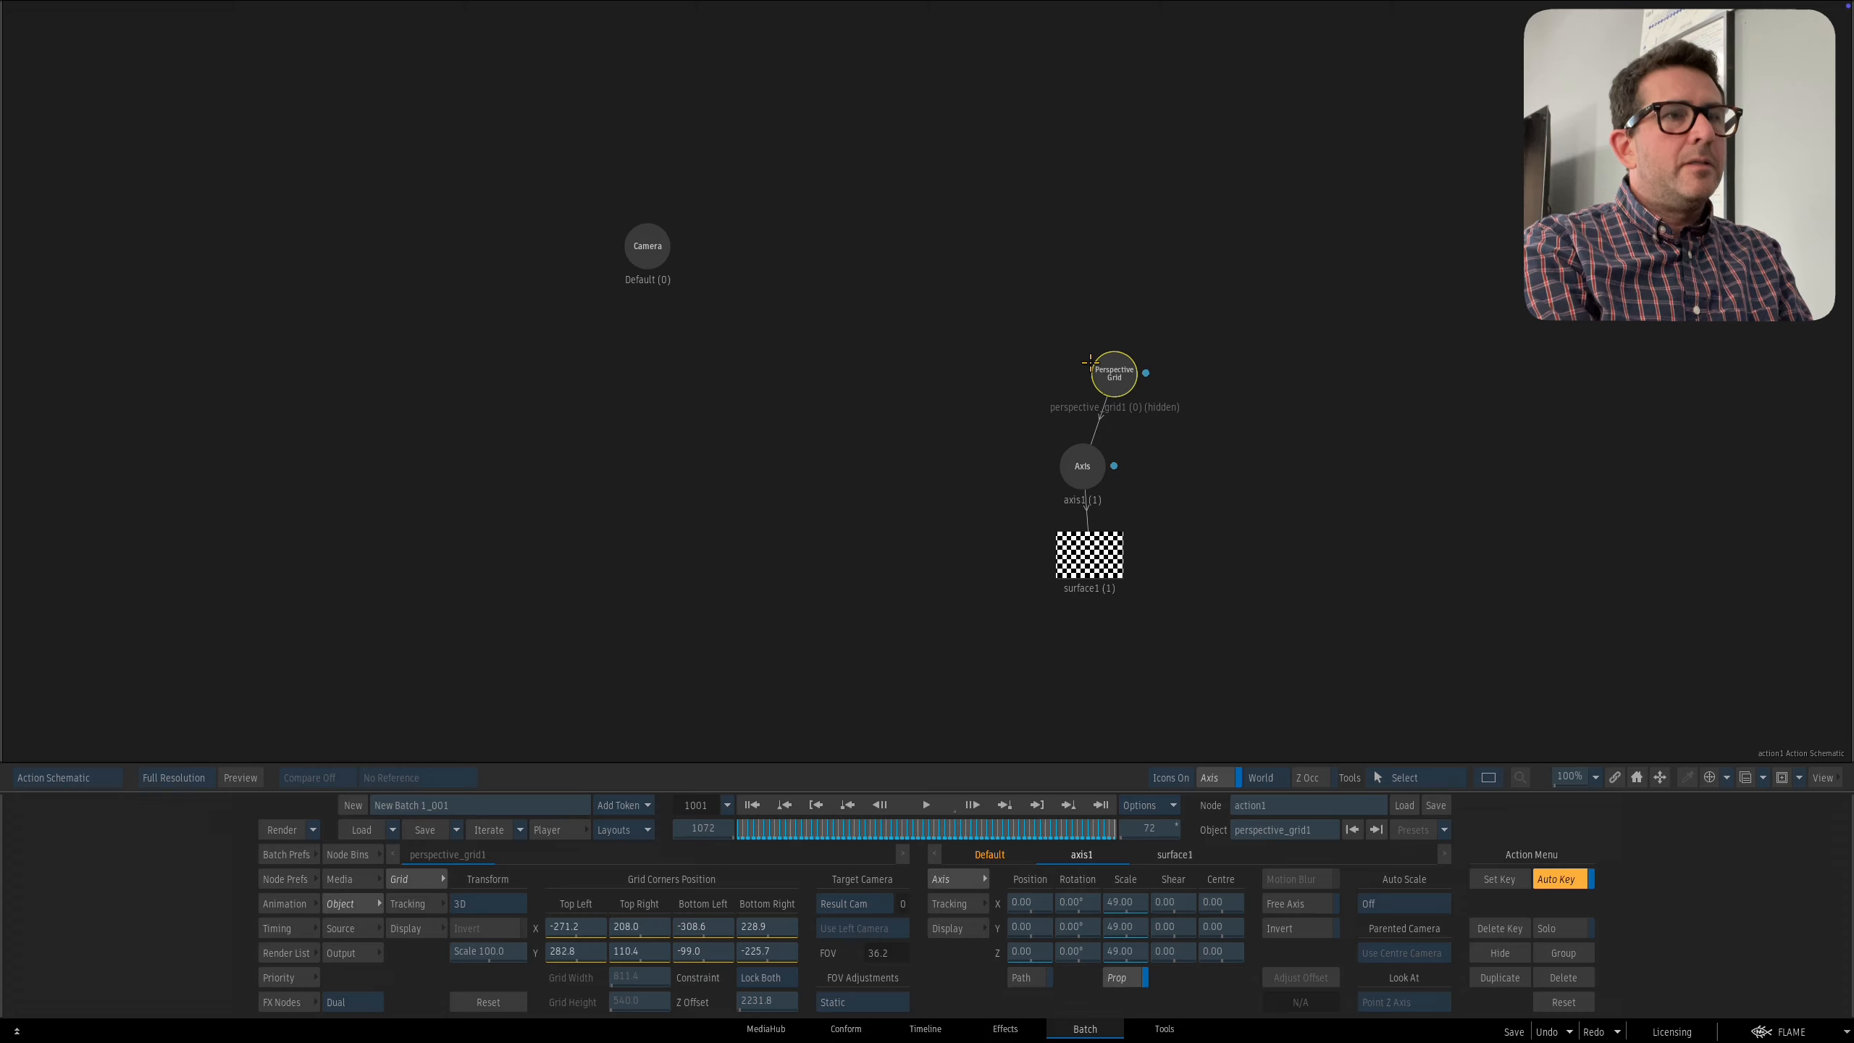
key(grave)
key(grave)
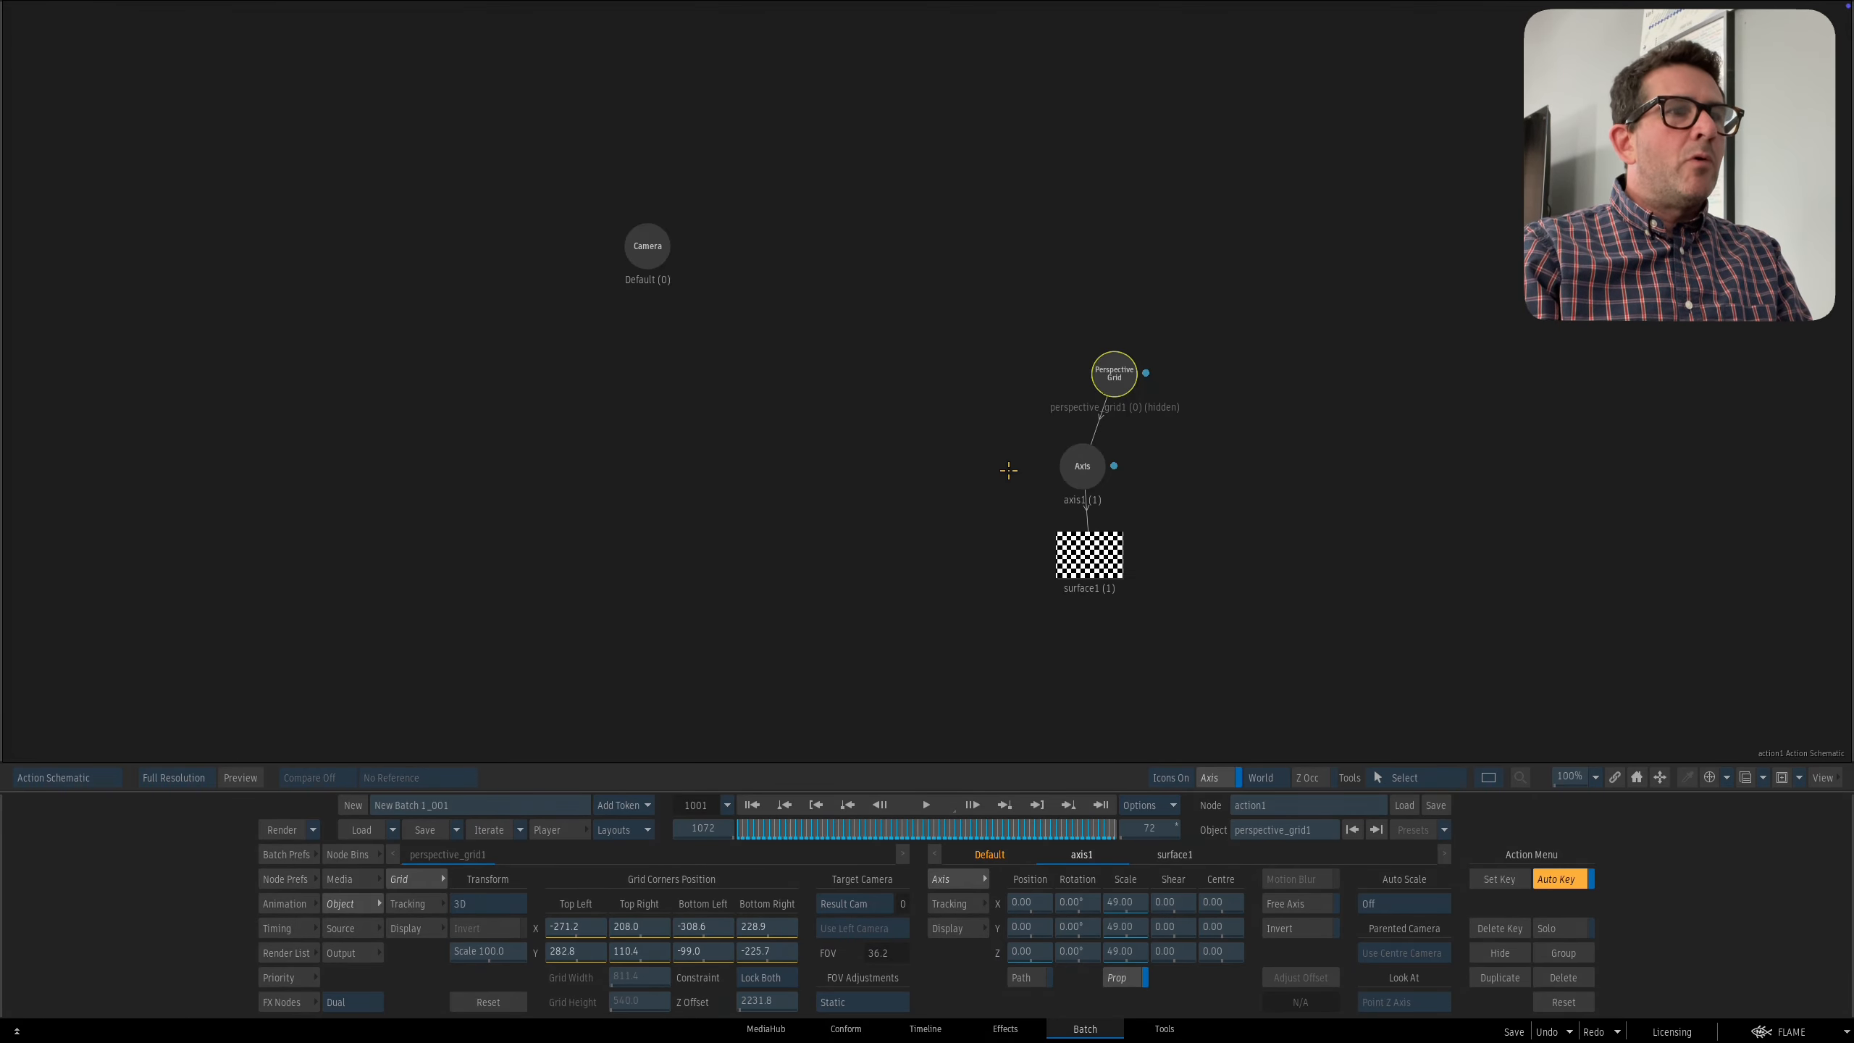
click(1081, 468)
key(grave)
drag(596, 902, 673, 877)
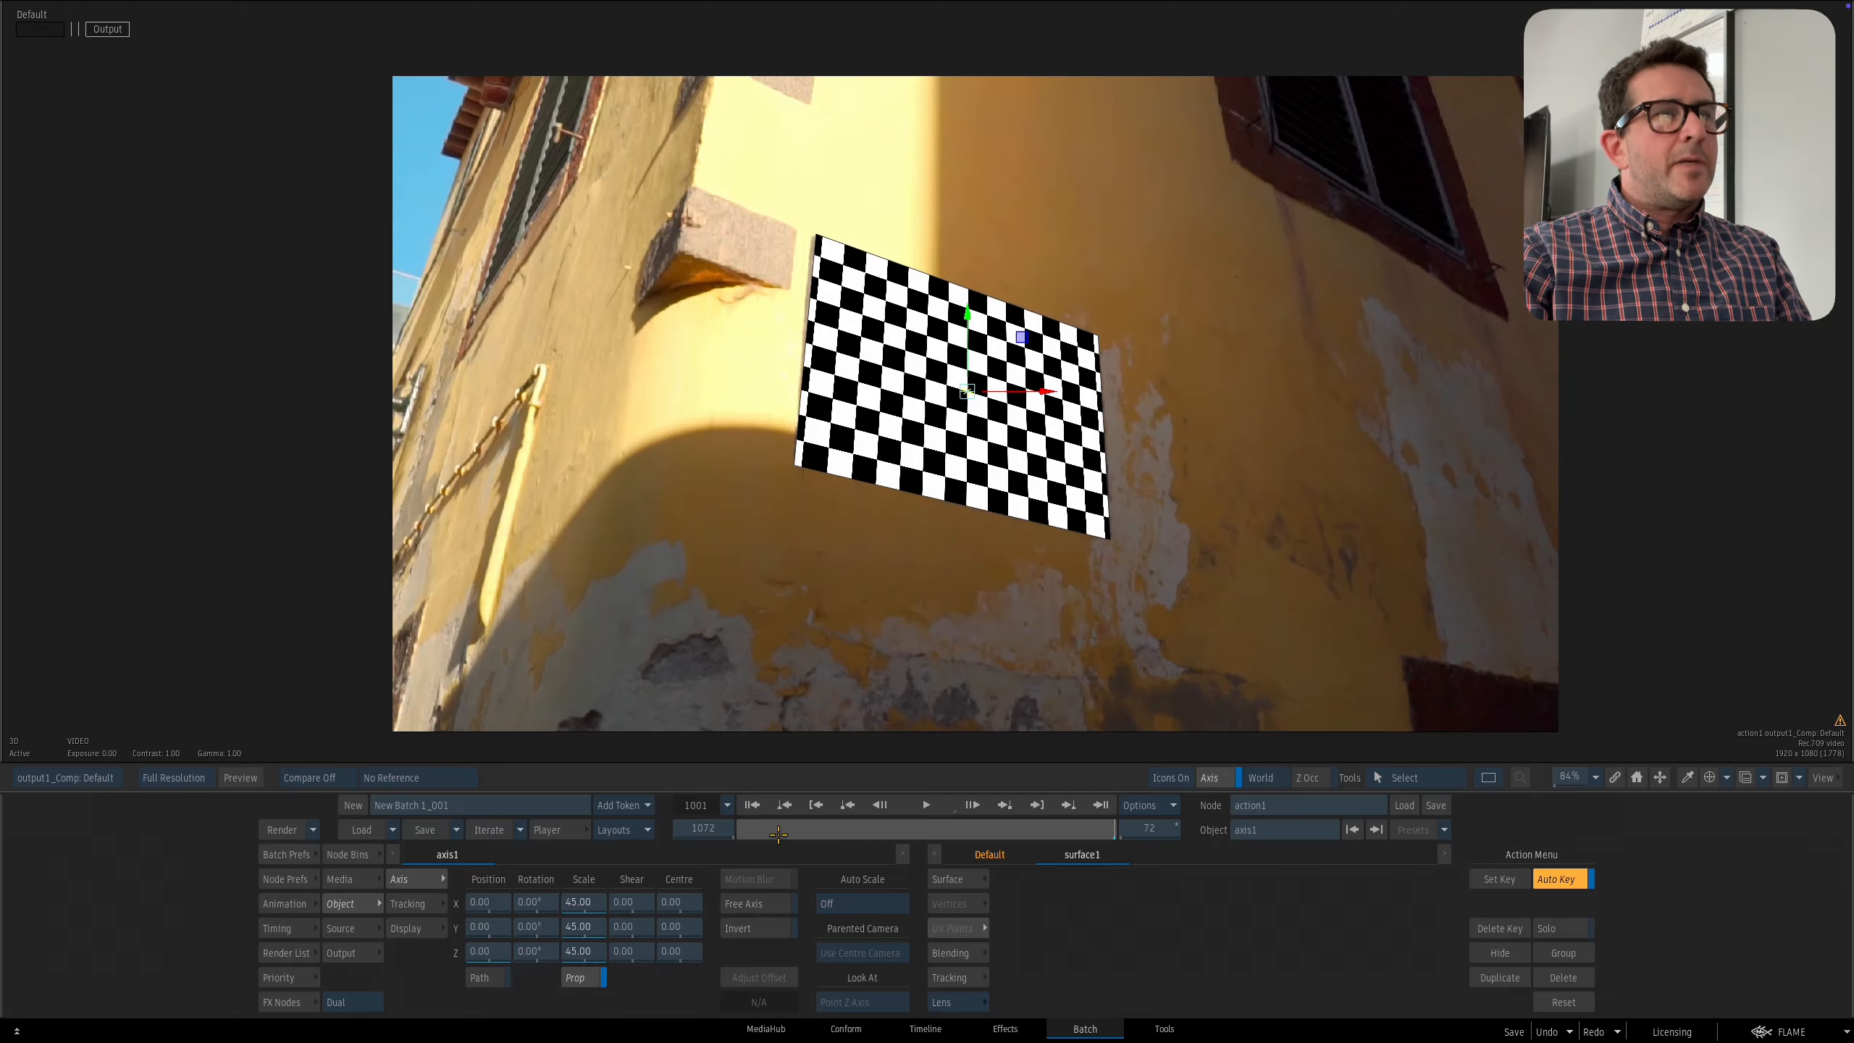
Scrub through the clip to check how the checkerboard follows the sign, and return to the first frame.
drag(778, 834, 682, 821)
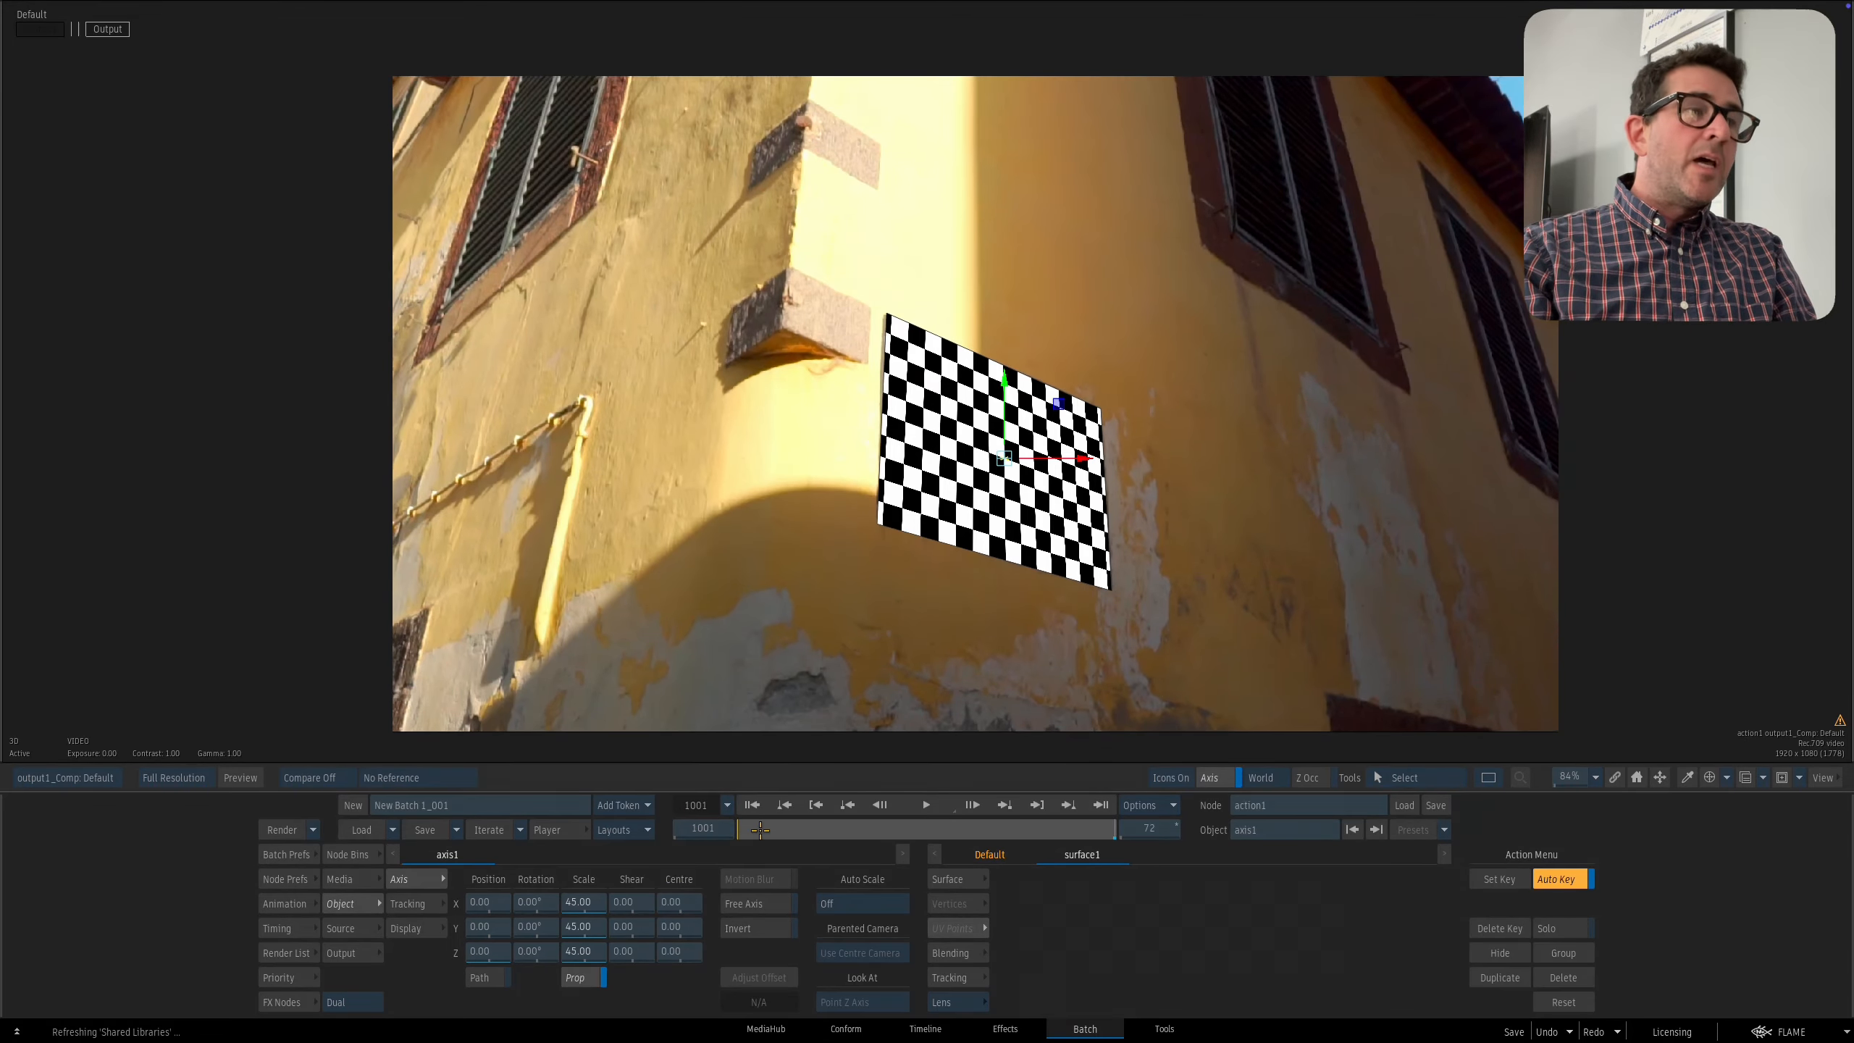
mouse_move(760, 831)
mouse_down()
mouse_move(840, 832)
mouse_move(738, 822)
mouse_up()
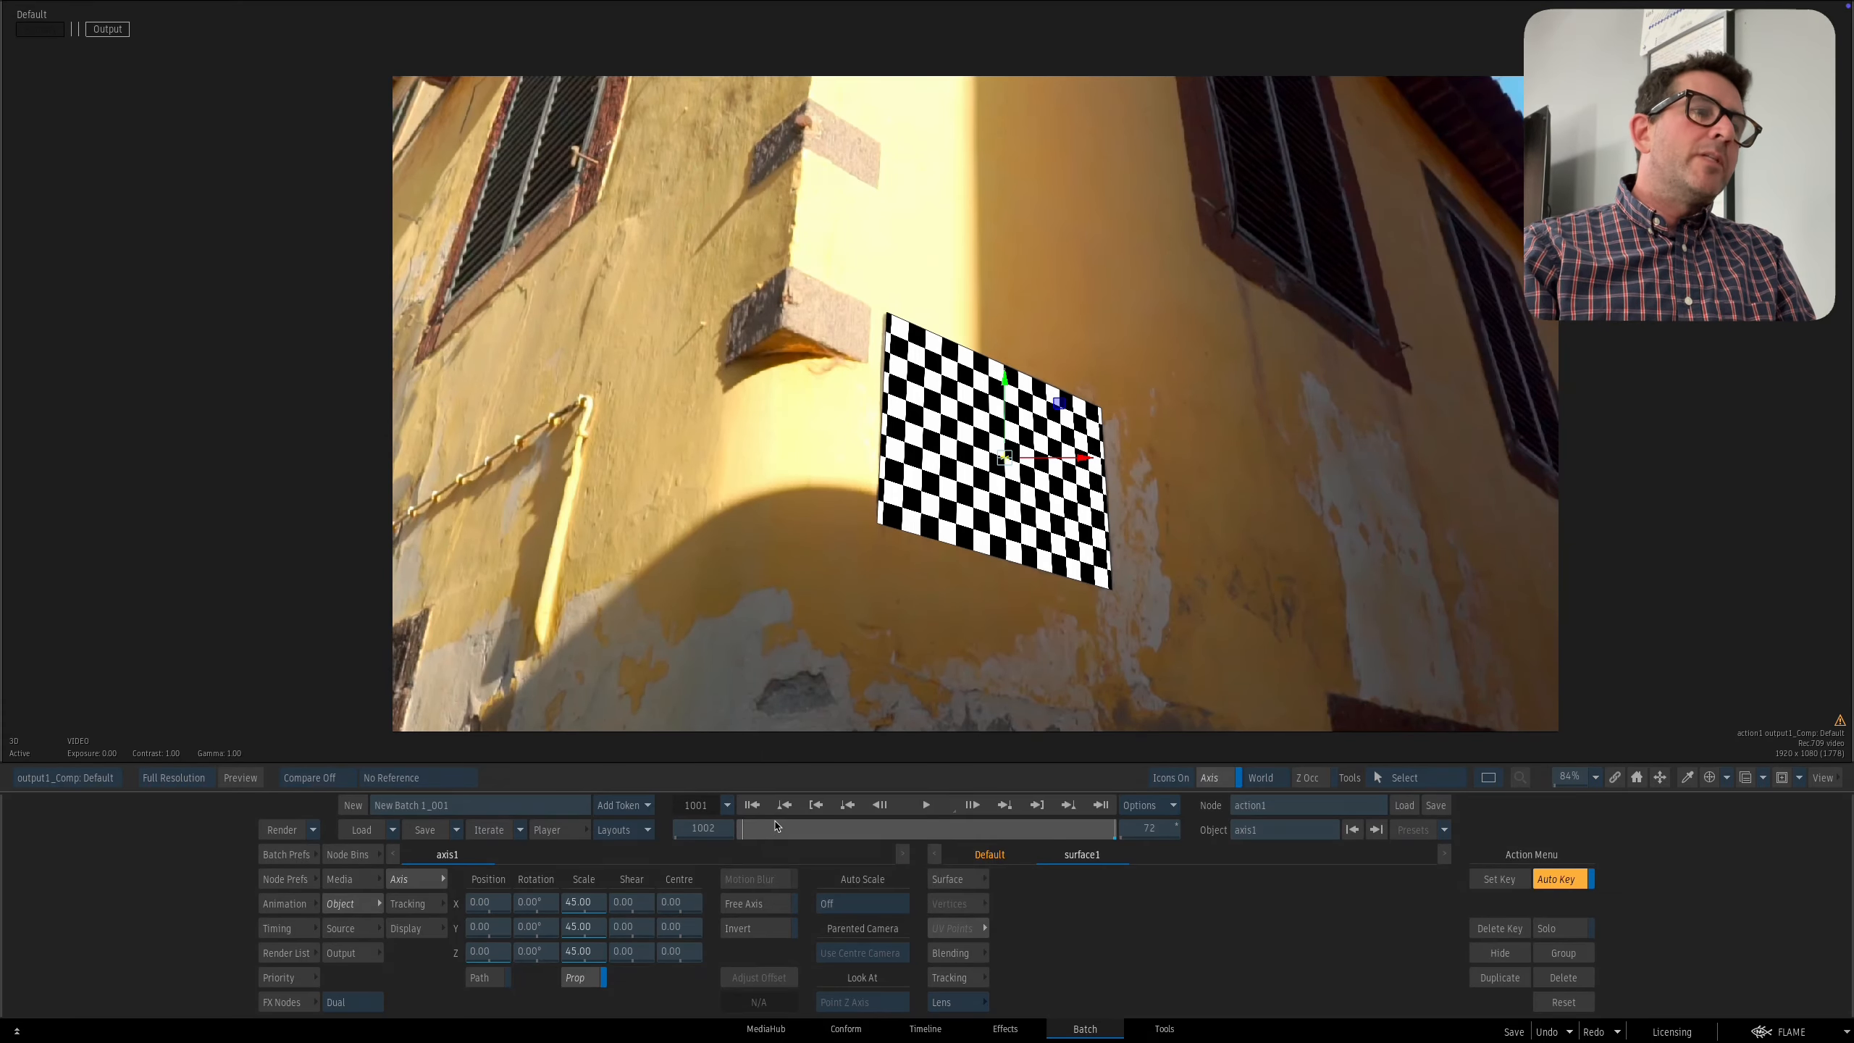
click(751, 807)
Offset the checkerboard beside the sign by setting its axis position to X 788 and Y 2, and play back the result.
drag(488, 934, 690, 825)
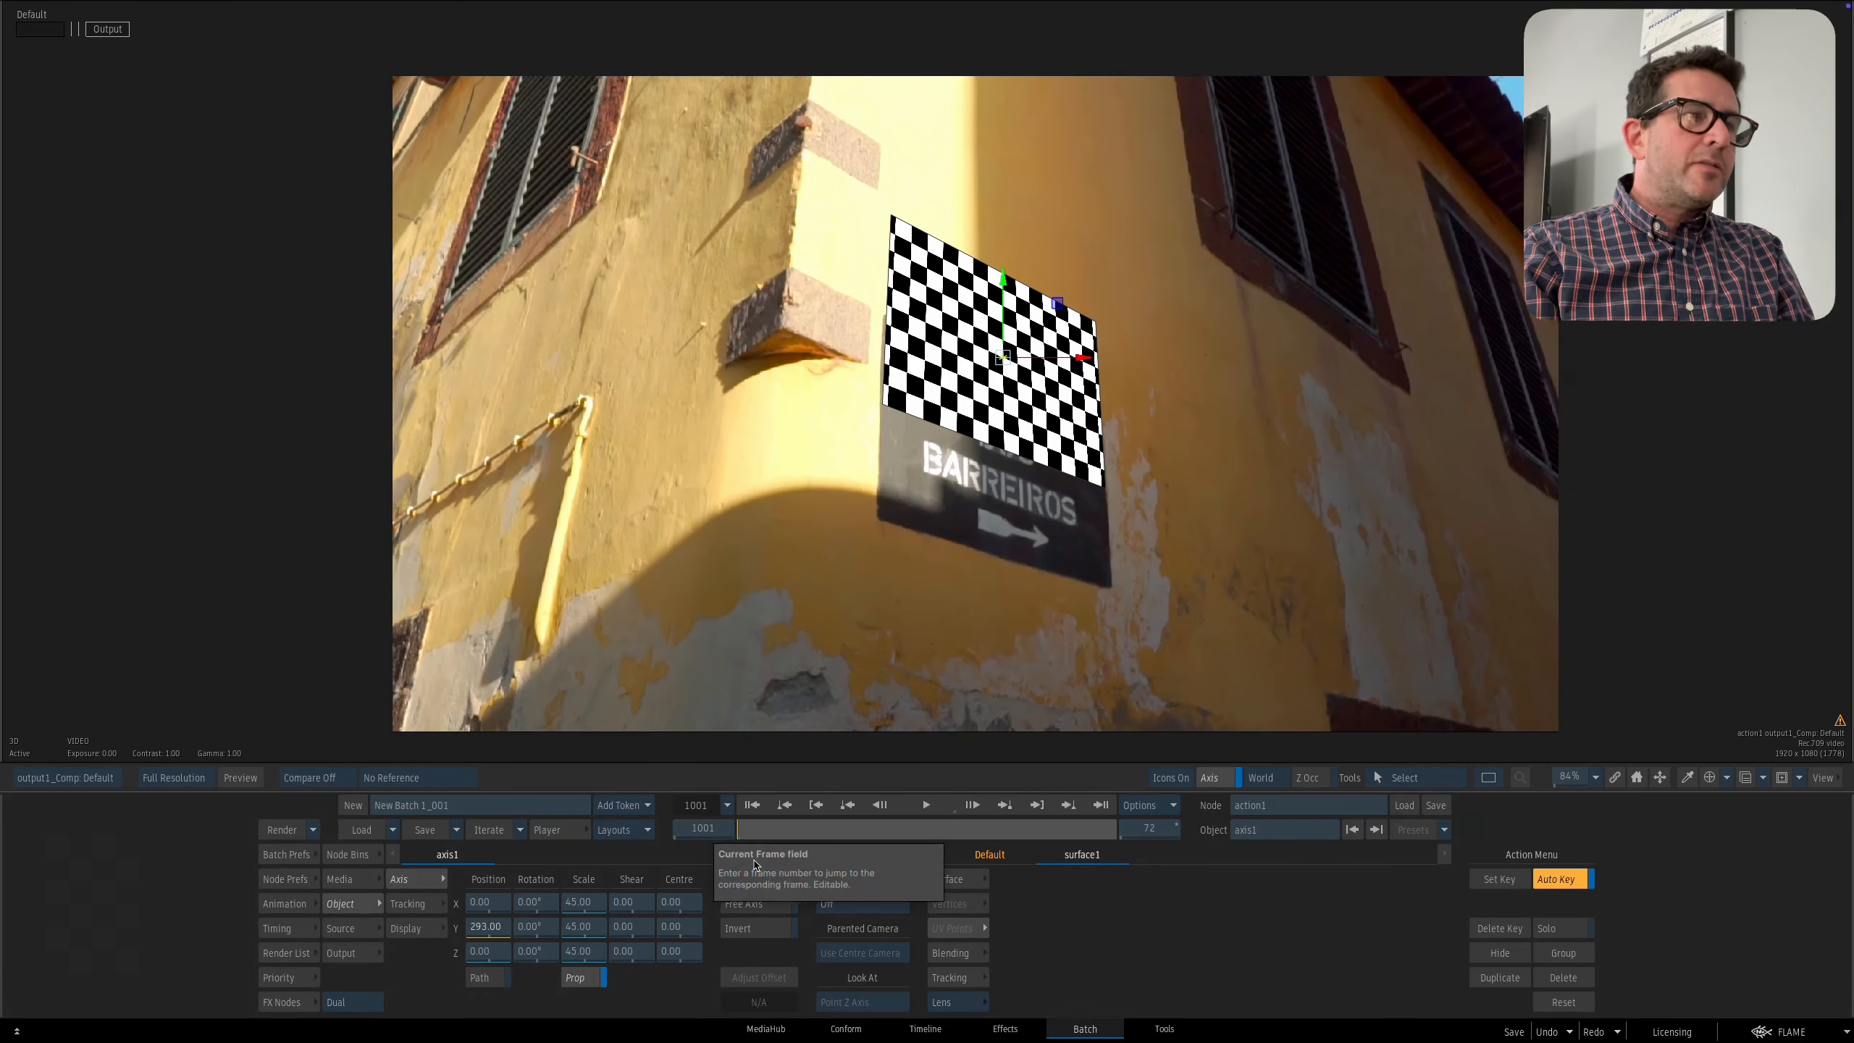
drag(501, 936, 466, 937)
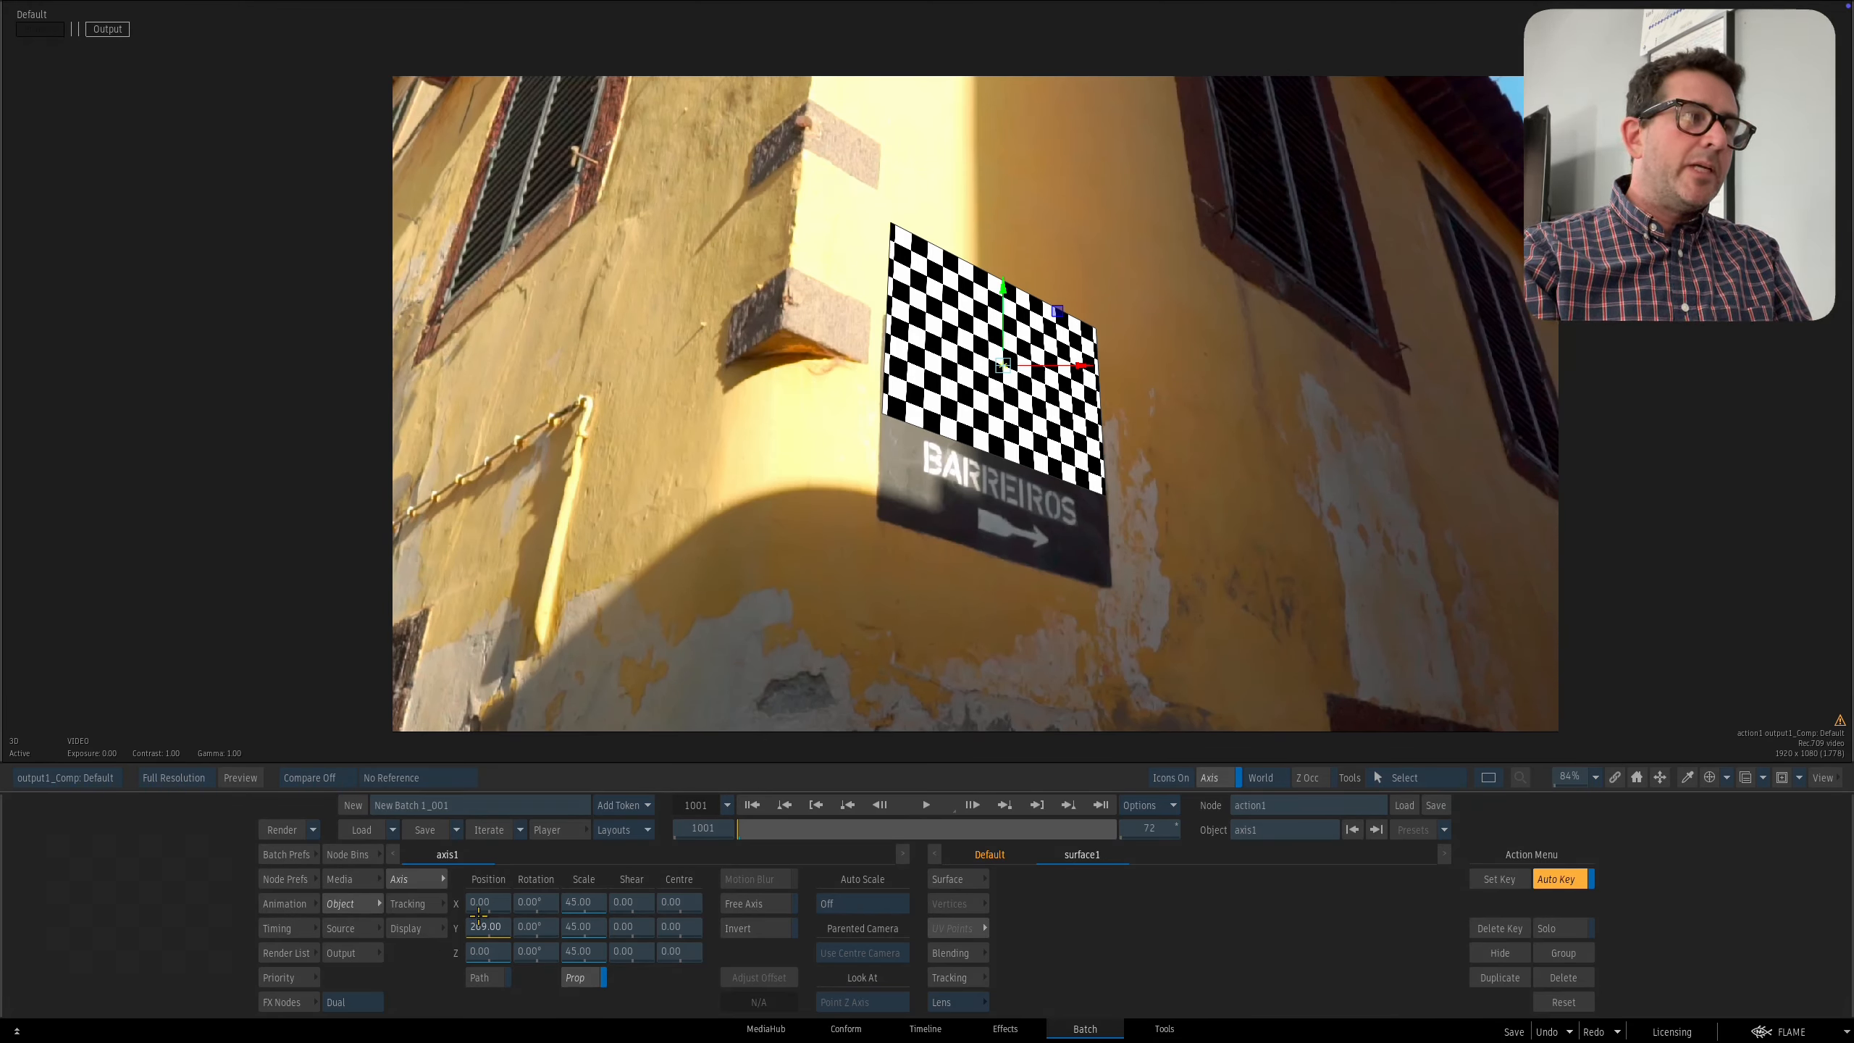
drag(480, 903, 348, 922)
drag(843, 587, 762, 728)
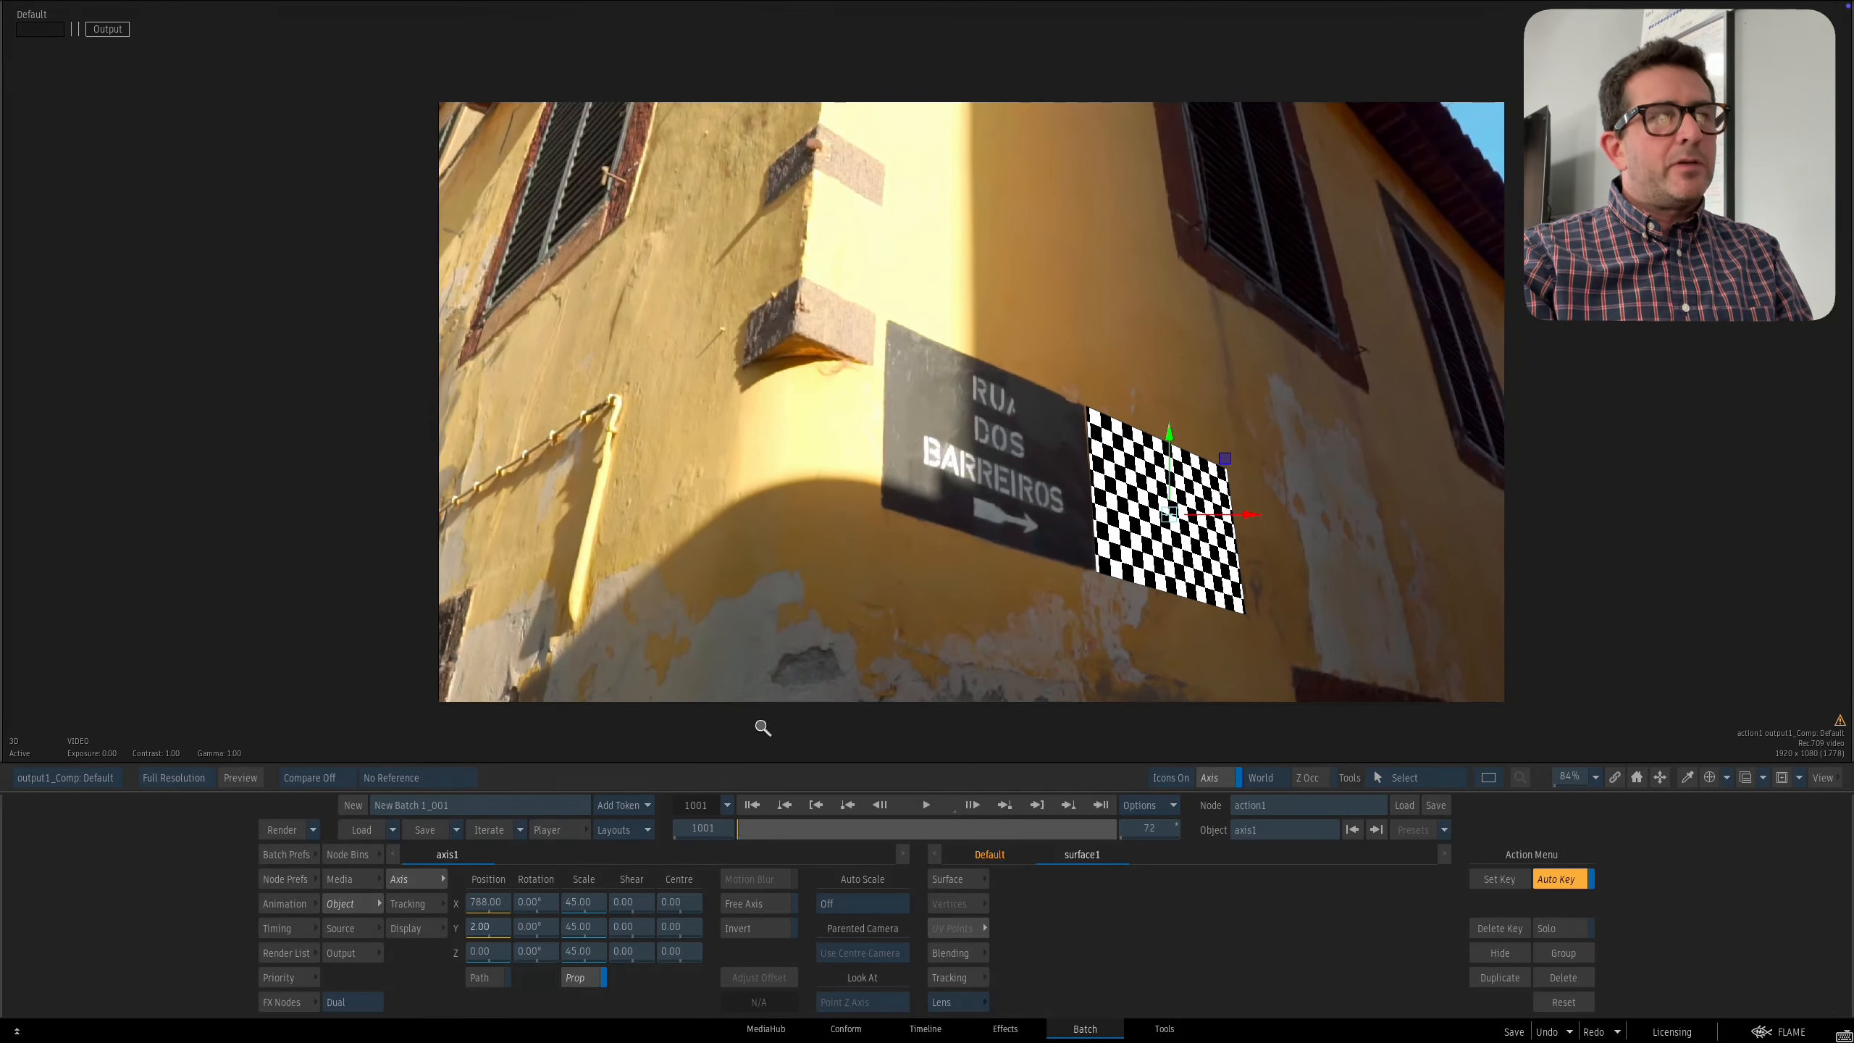
click(926, 804)
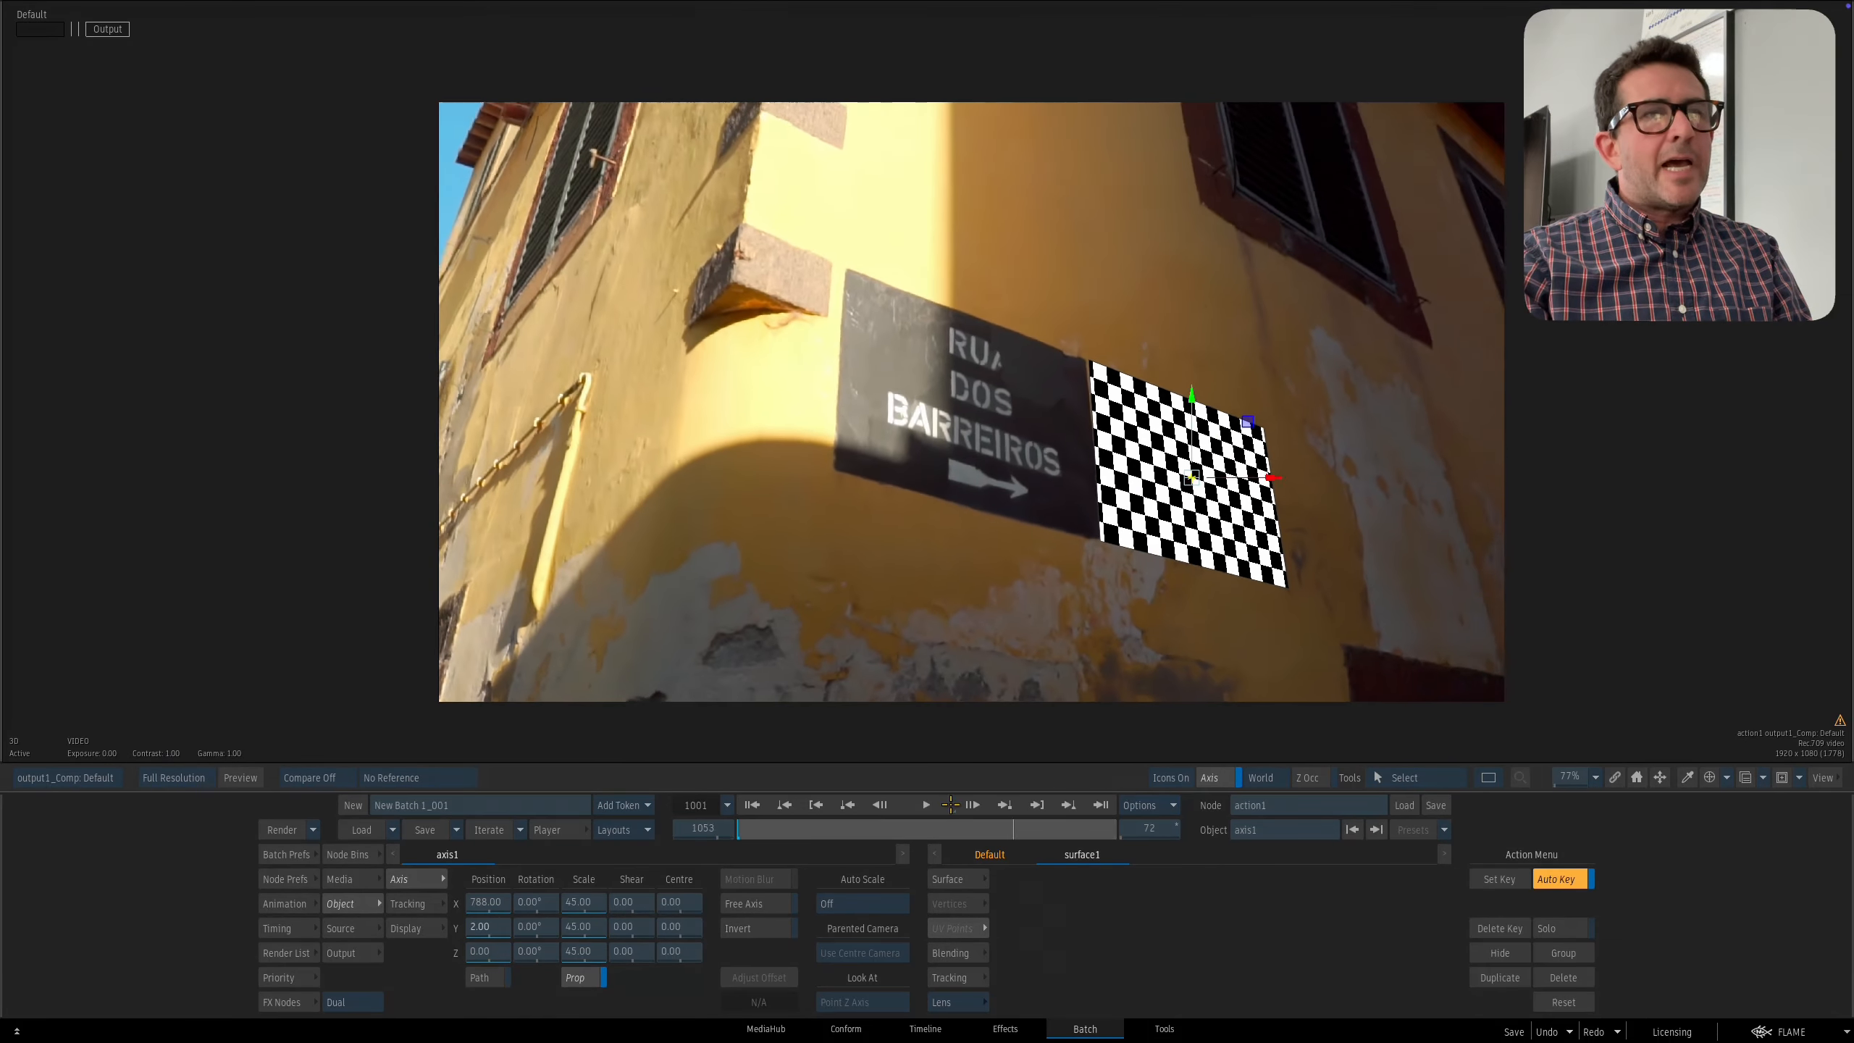
Set the checkerboard axis's Y position to 278 and return to the batch schematic.
drag(487, 926, 611, 928)
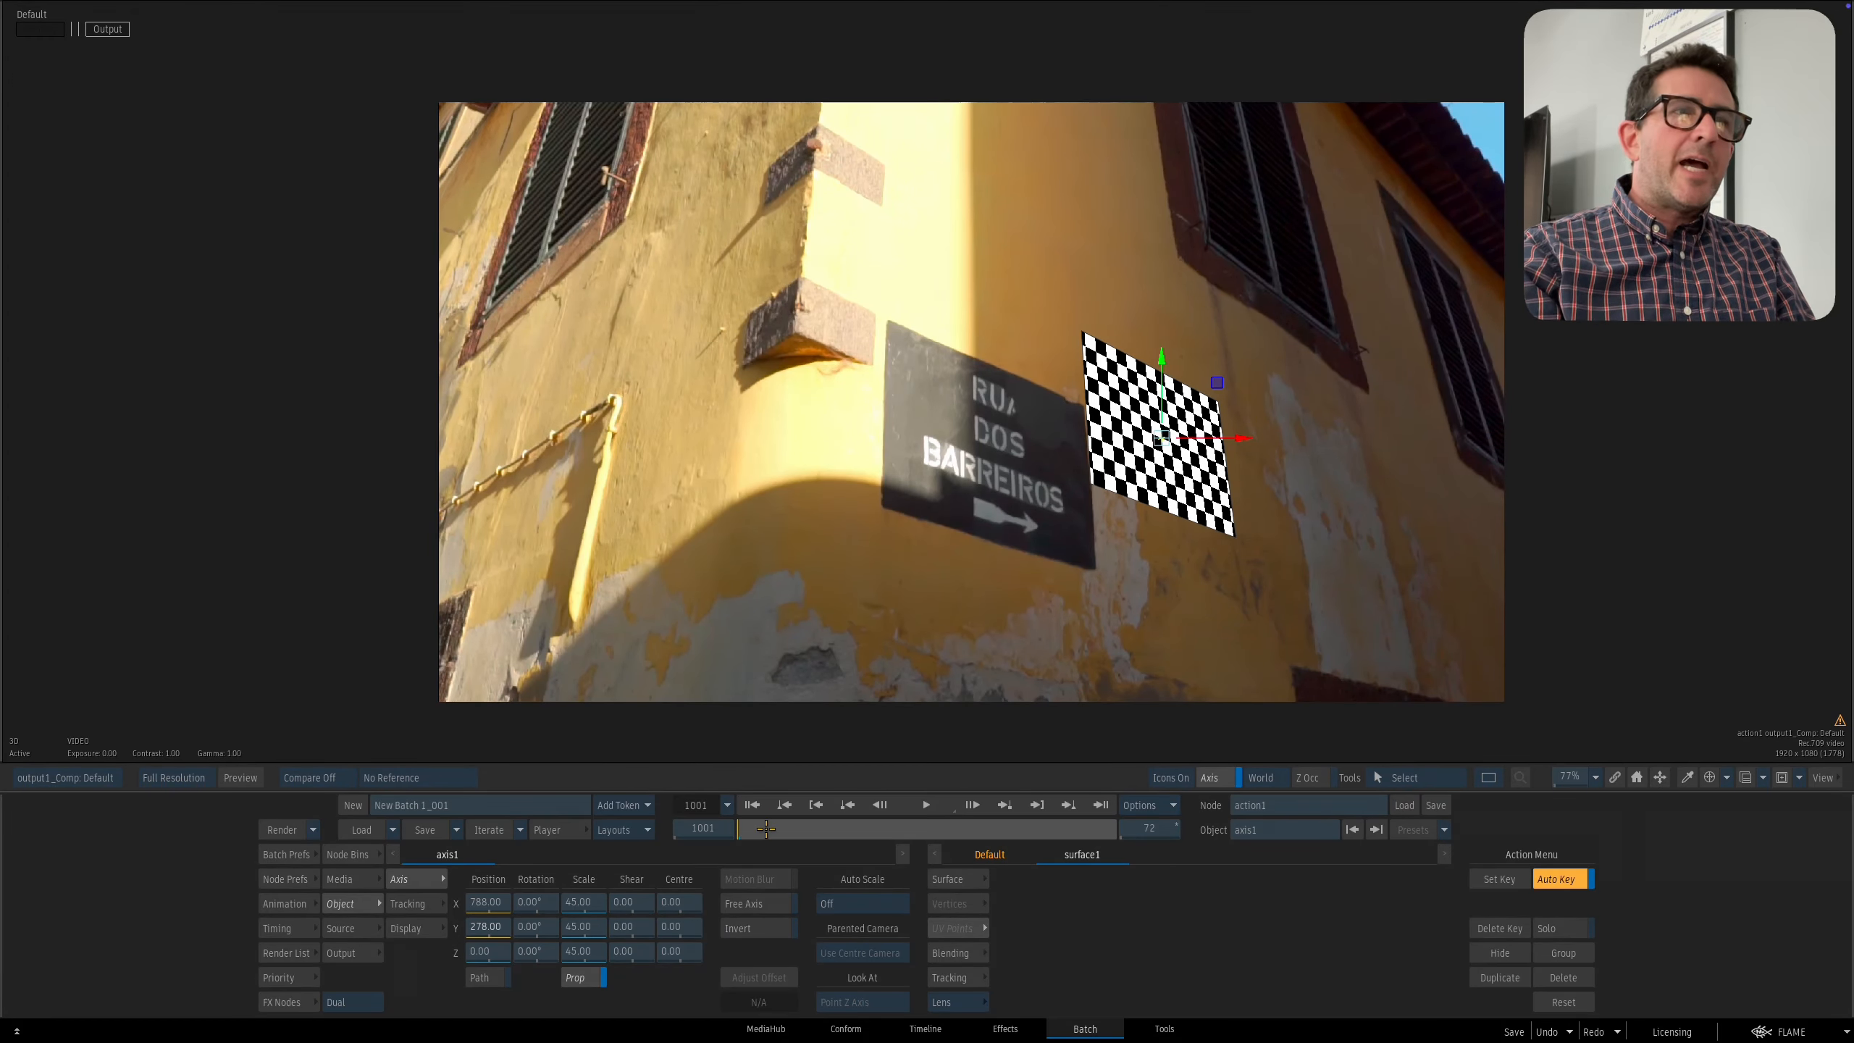
key(Escape)
drag(923, 592, 926, 604)
drag(976, 411, 1036, 395)
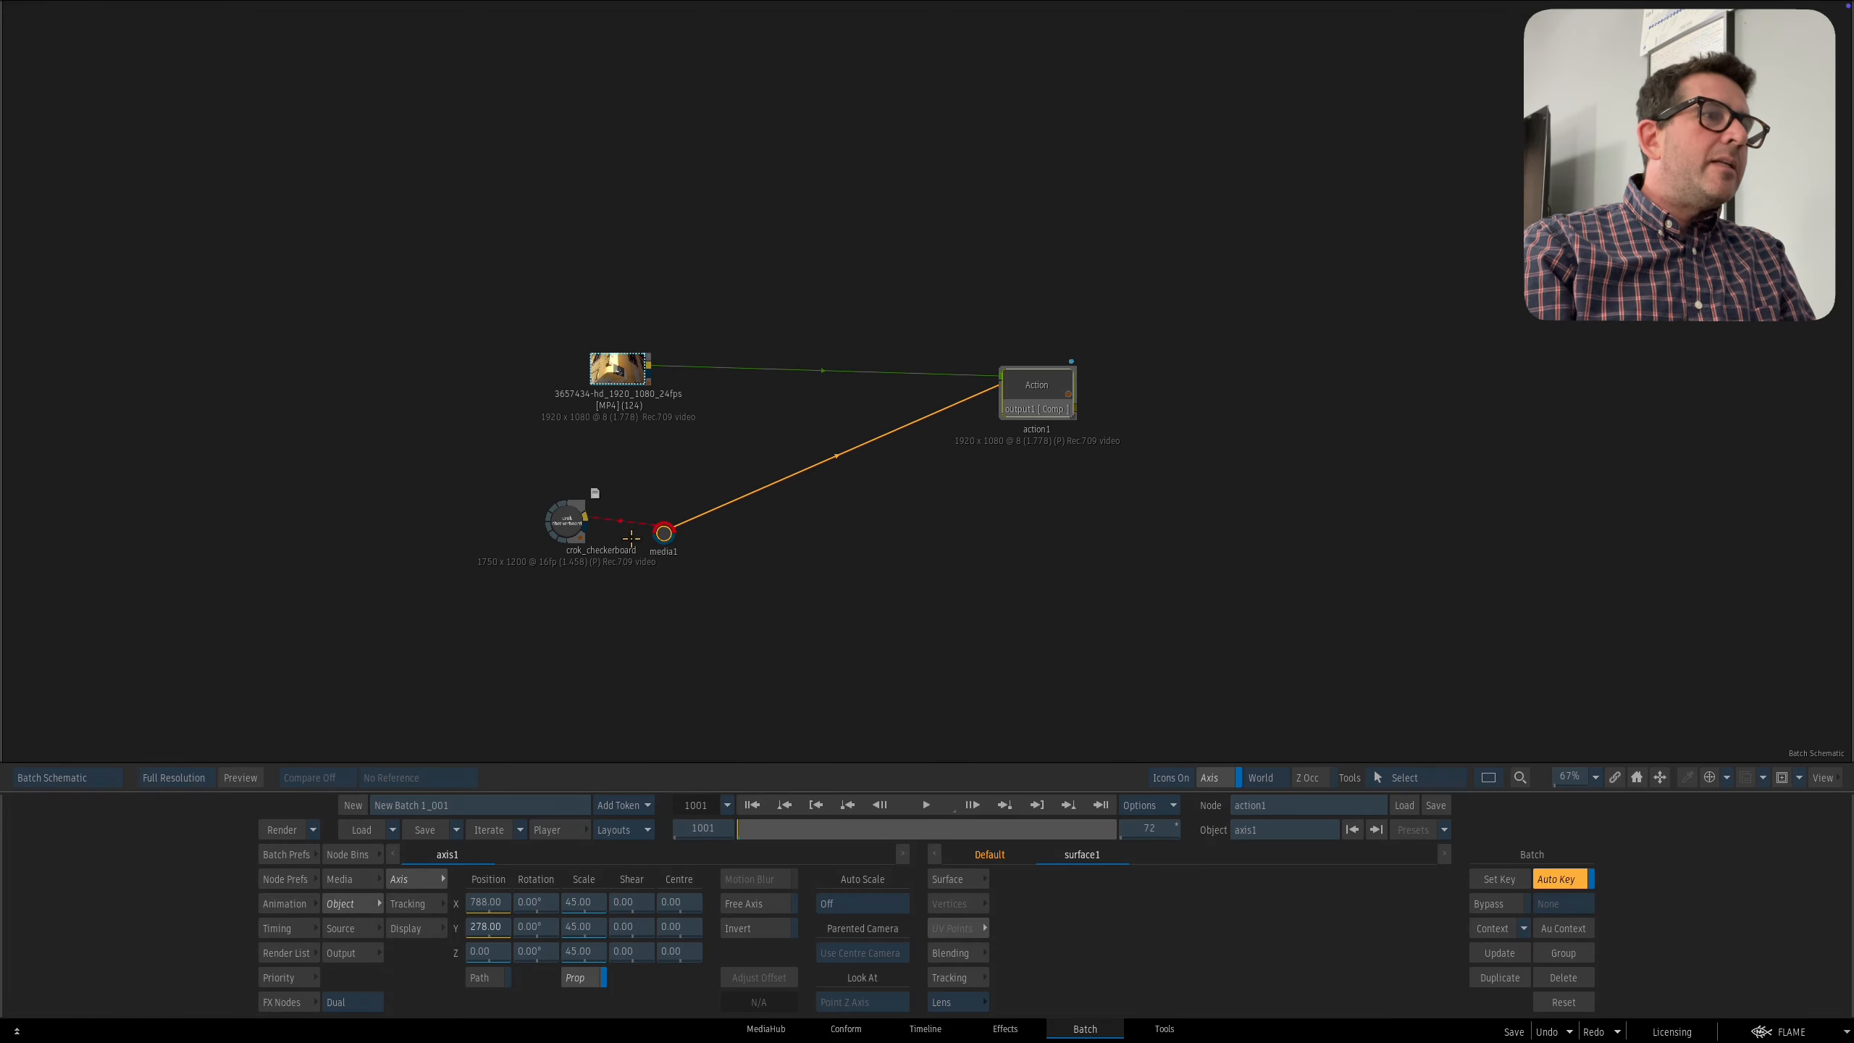
Reset the checkerboard axis's X and Y position to 0 so it sits back over the street sign.
double_click(1026, 397)
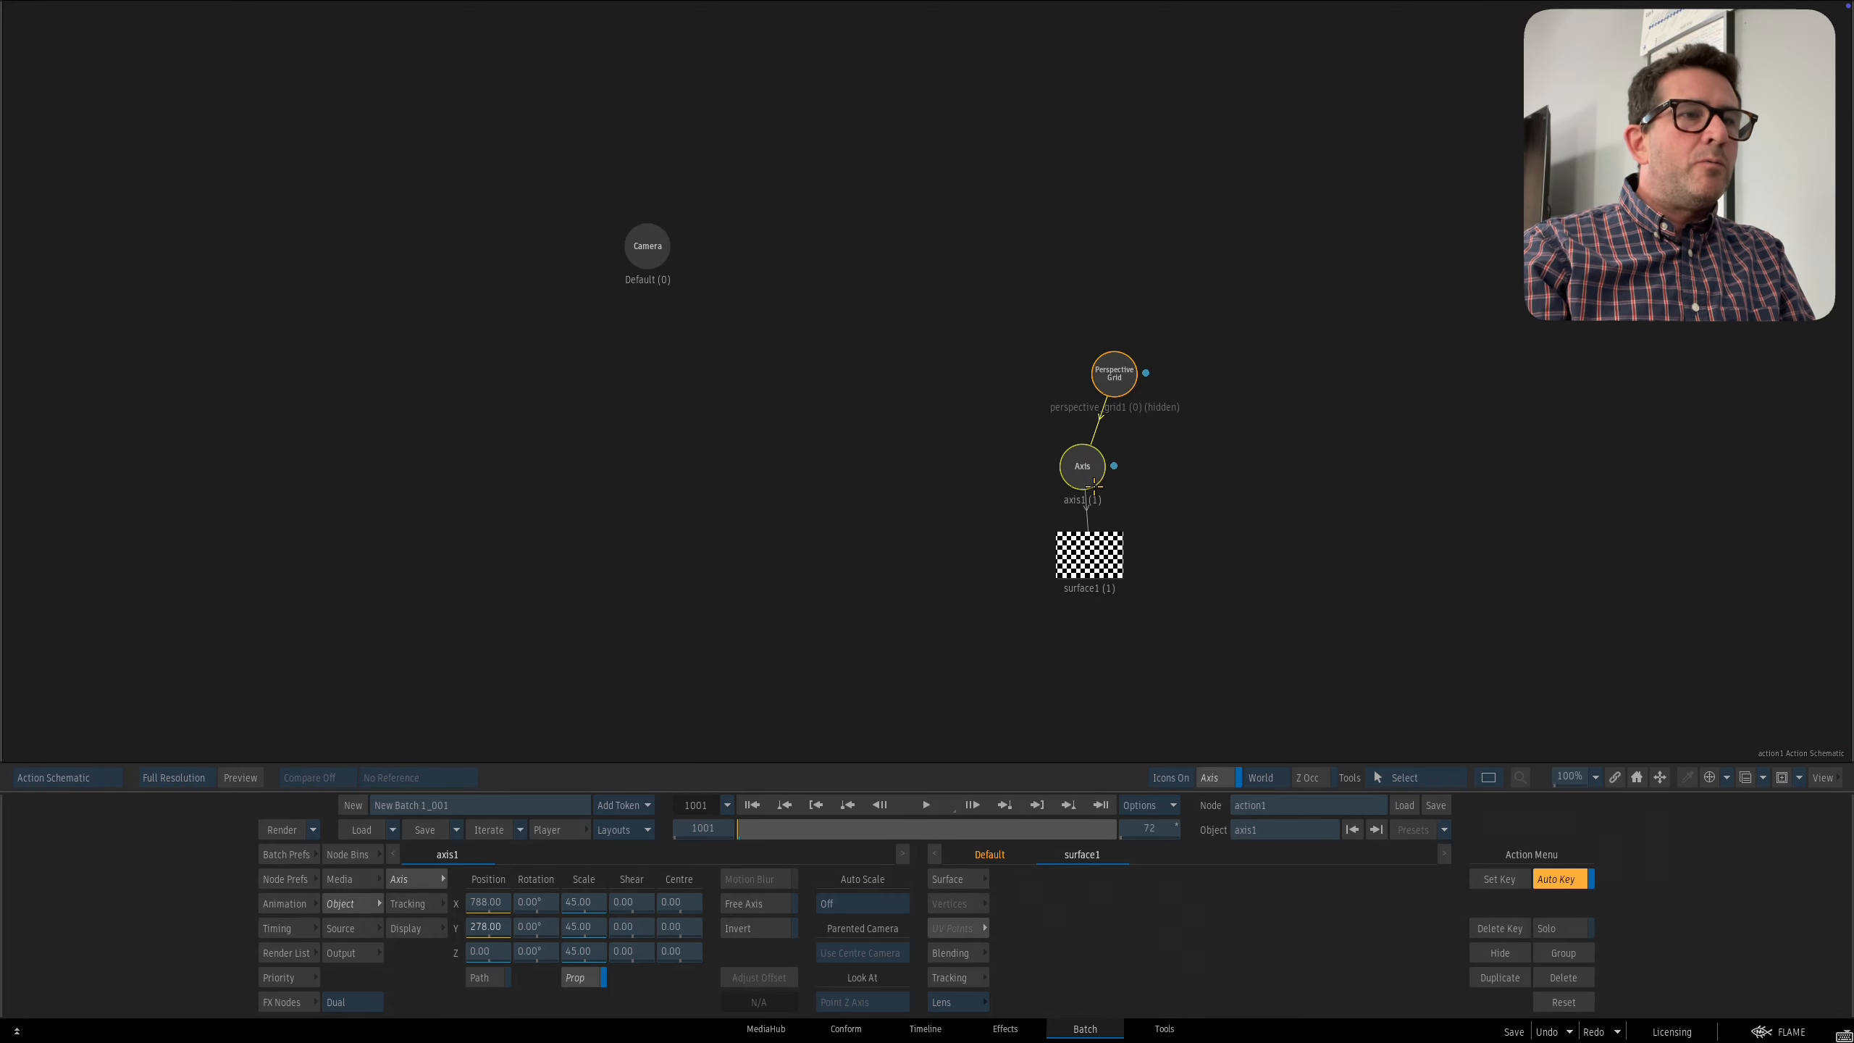
click(1089, 555)
key(F4)
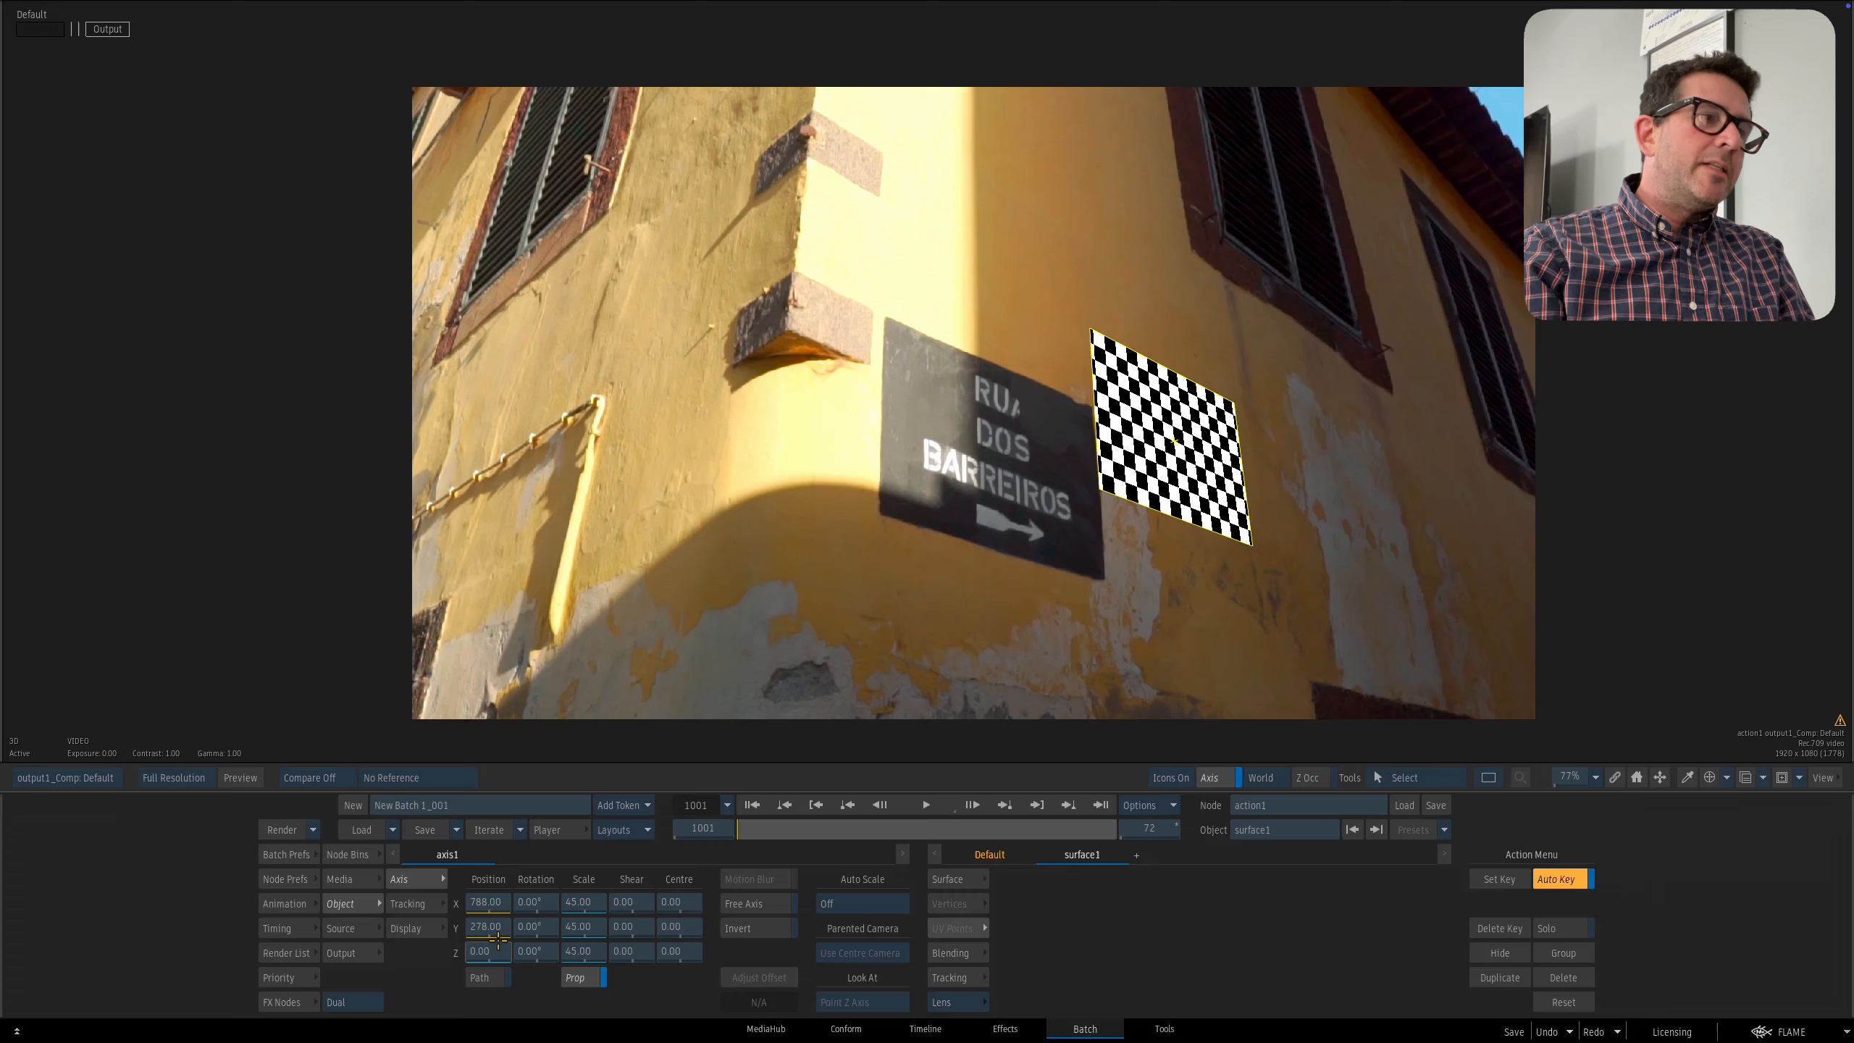
ctrl+click(488, 902)
ctrl+click(488, 928)
drag(885, 601, 1065, 571)
Select the checkerboard surface in the Action schematic and inspect its edges against the sign up close.
key(grave)
click(1083, 560)
click(1063, 624)
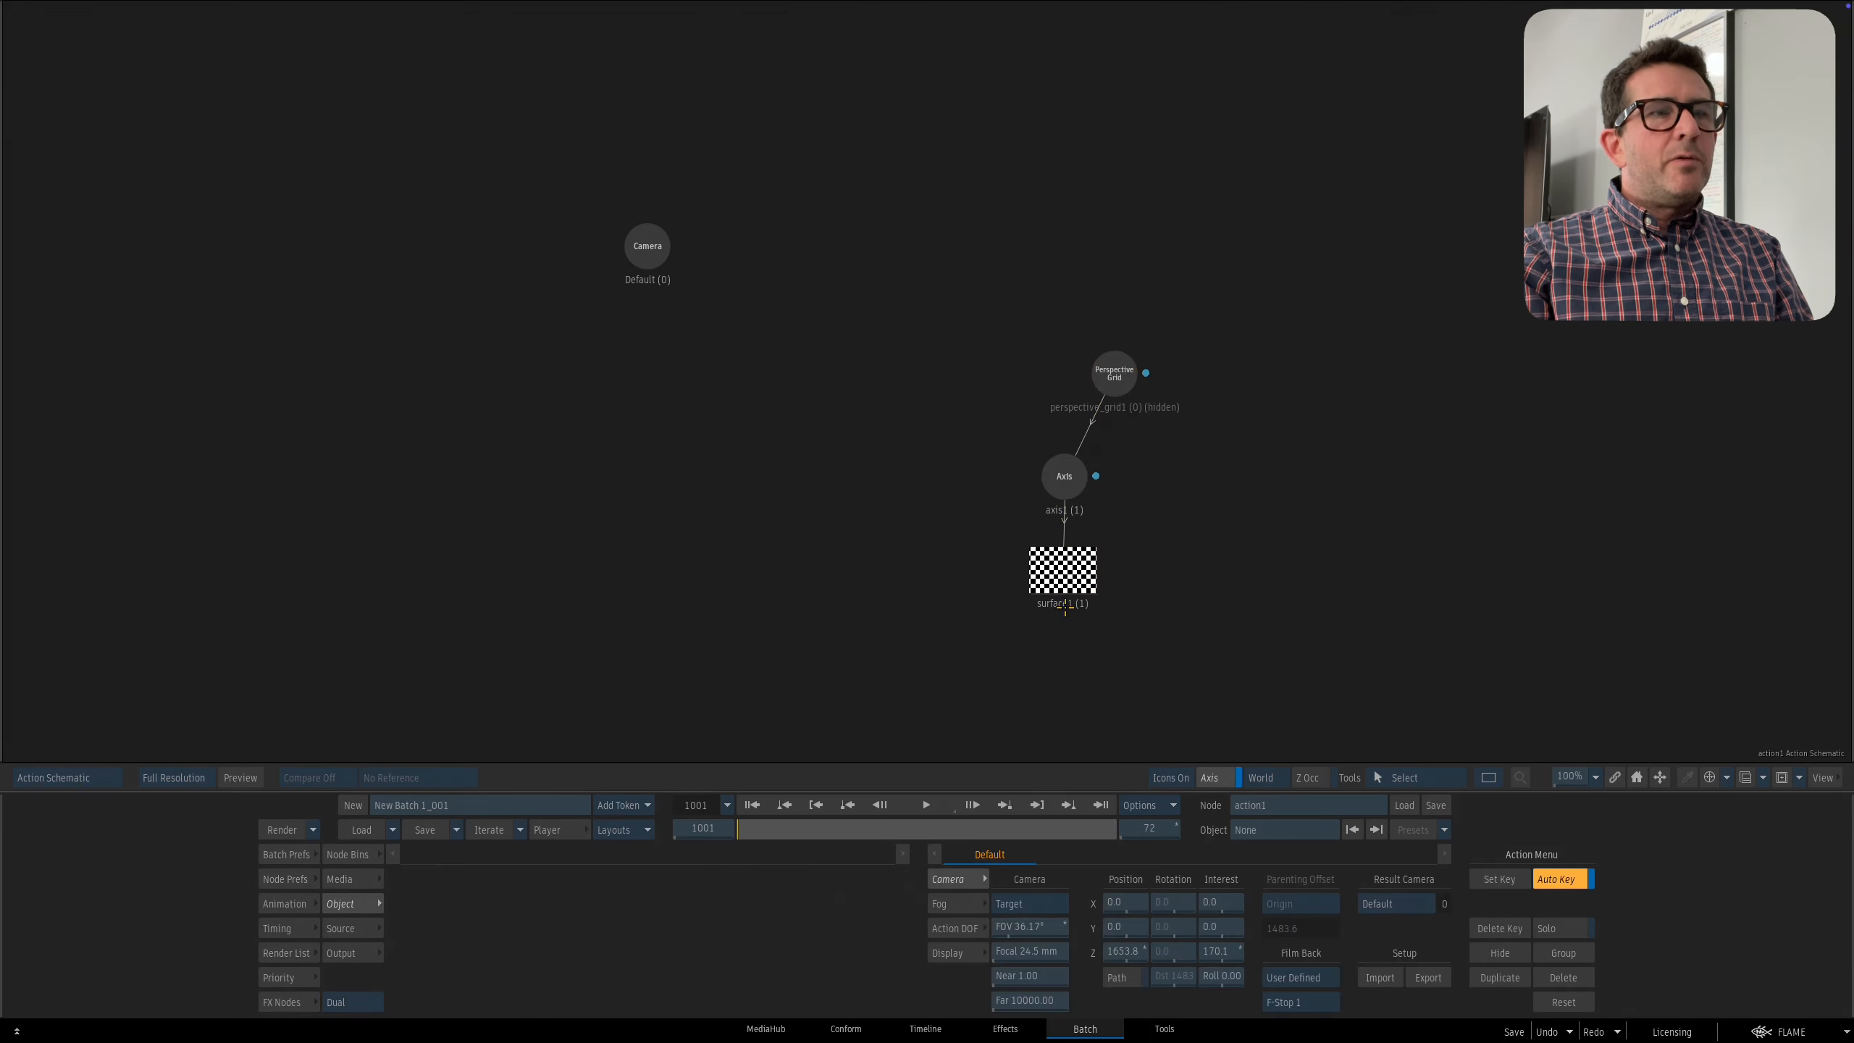
click(1063, 593)
key(F4)
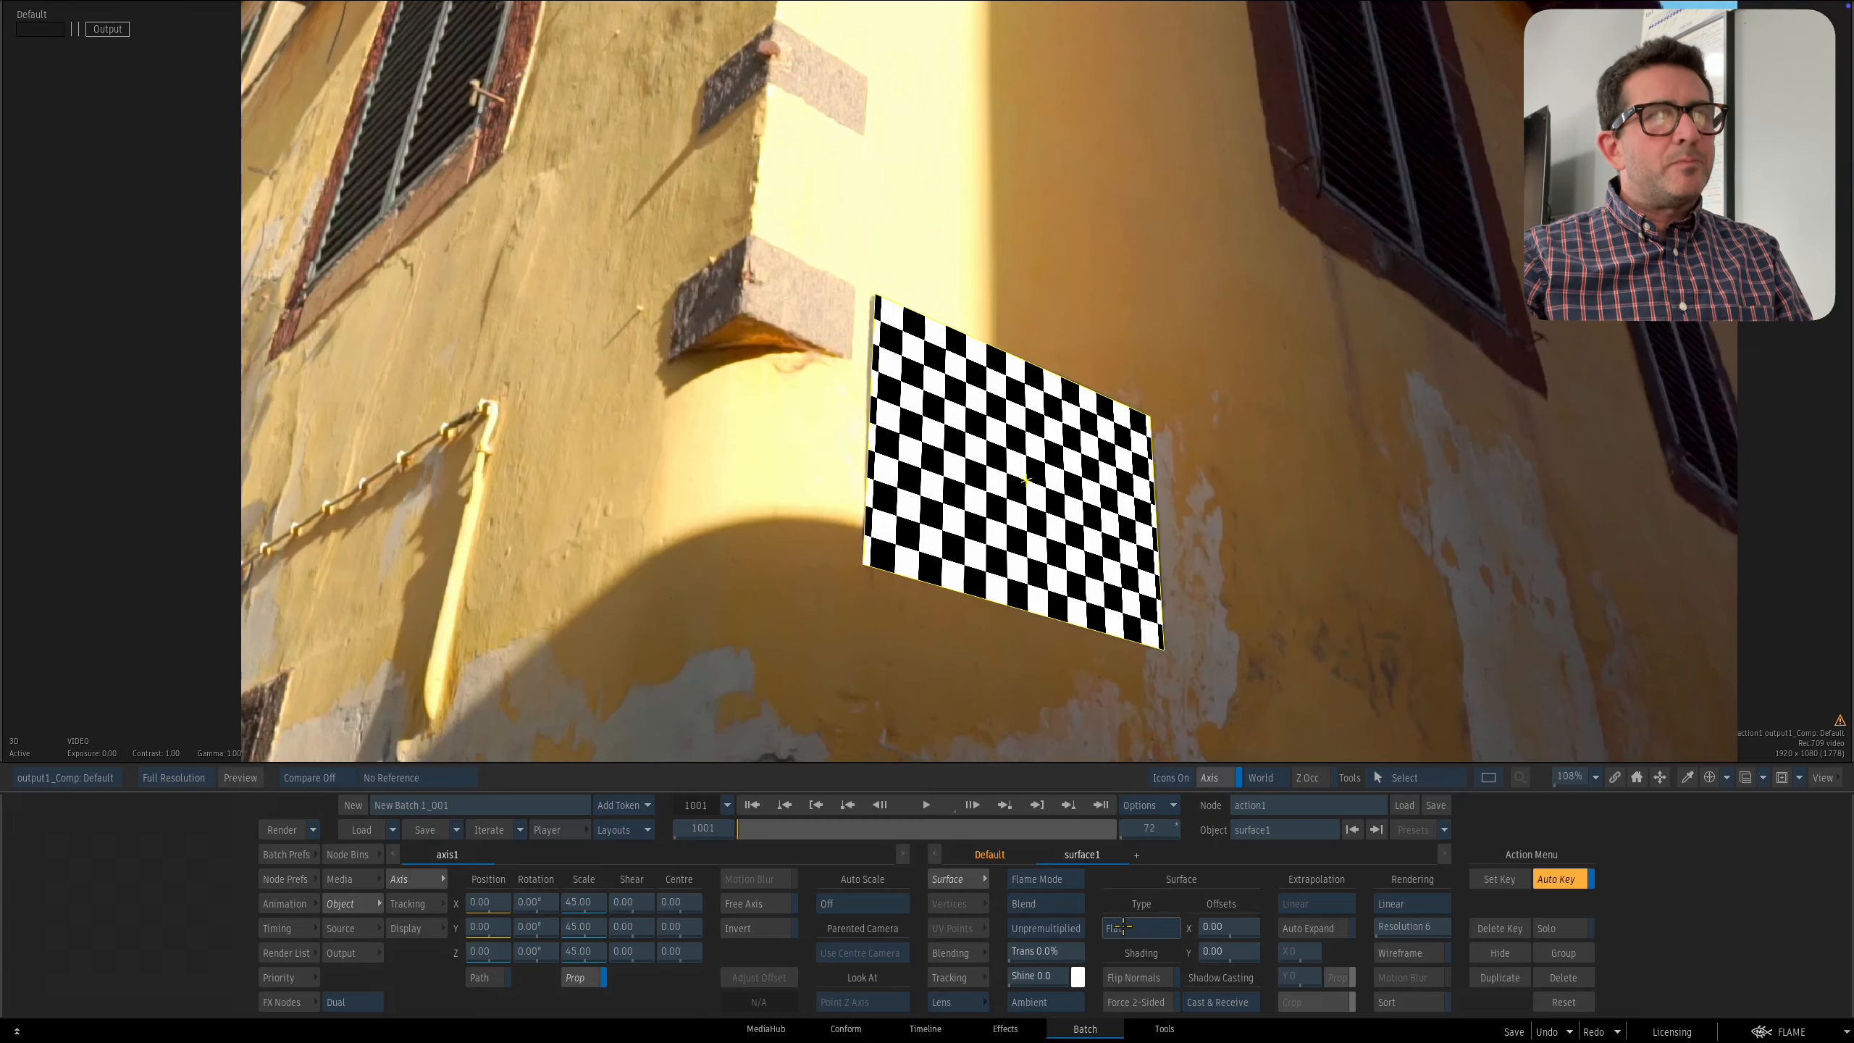
drag(912, 287, 1059, 350)
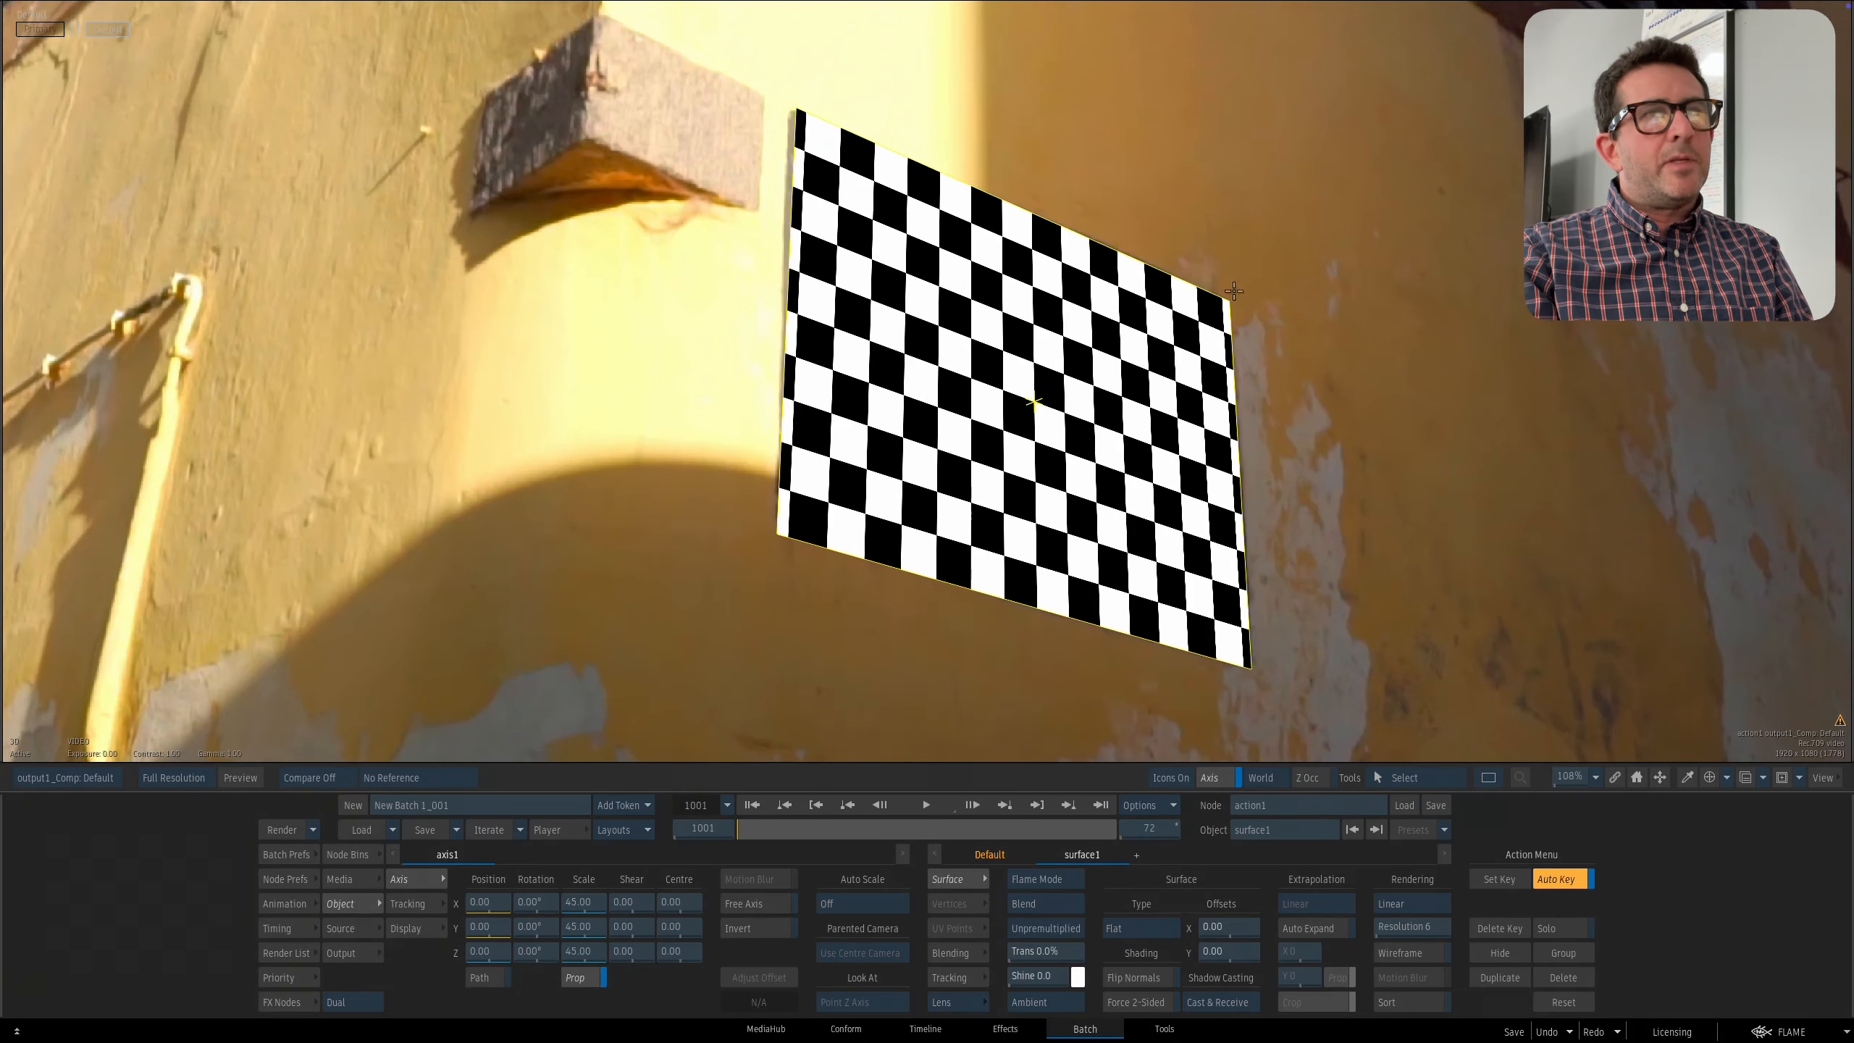
drag(1233, 291, 1199, 326)
Try a slight X shear on the checkerboard's axis and undo it.
drag(624, 909, 632, 908)
key(ctrl+z)
ctrl+drag(791, 658, 782, 594)
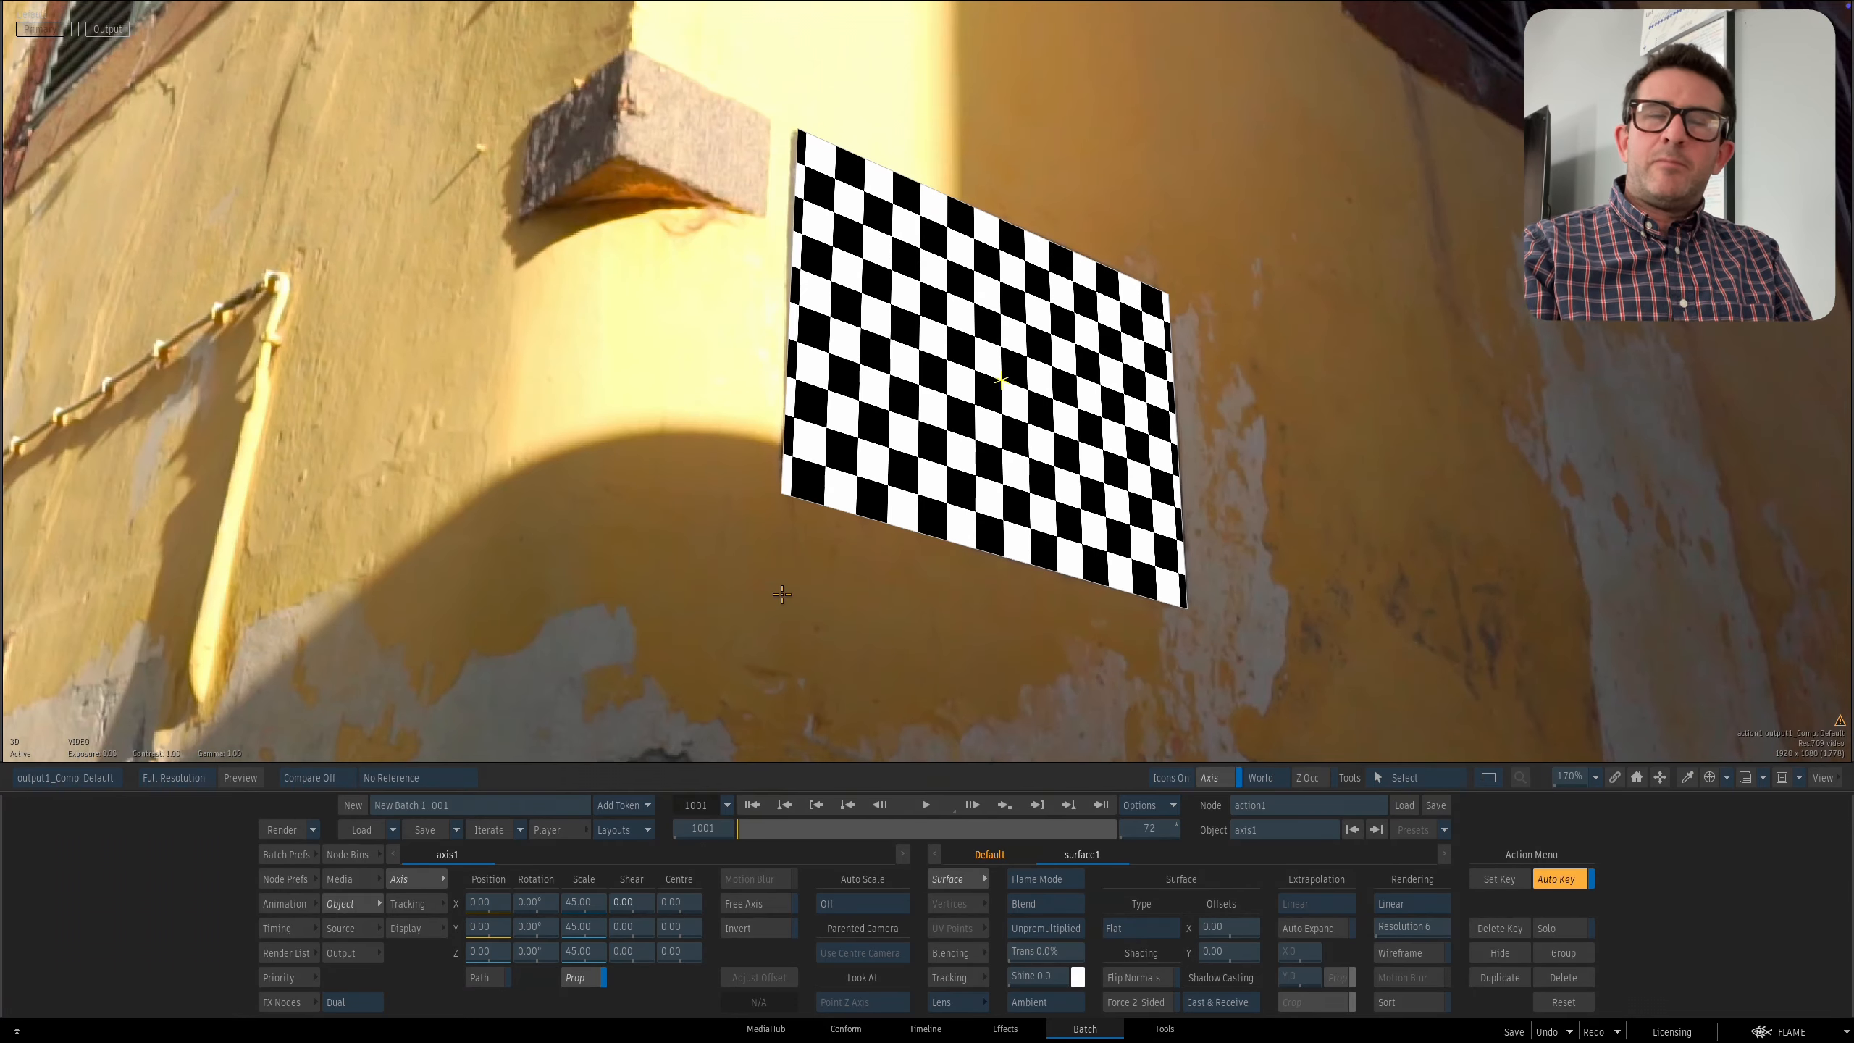
Tidy the perspective grid, axis and surface nodes in the schematic, and set the checkerboard surface type to Bilinear.
key(F4)
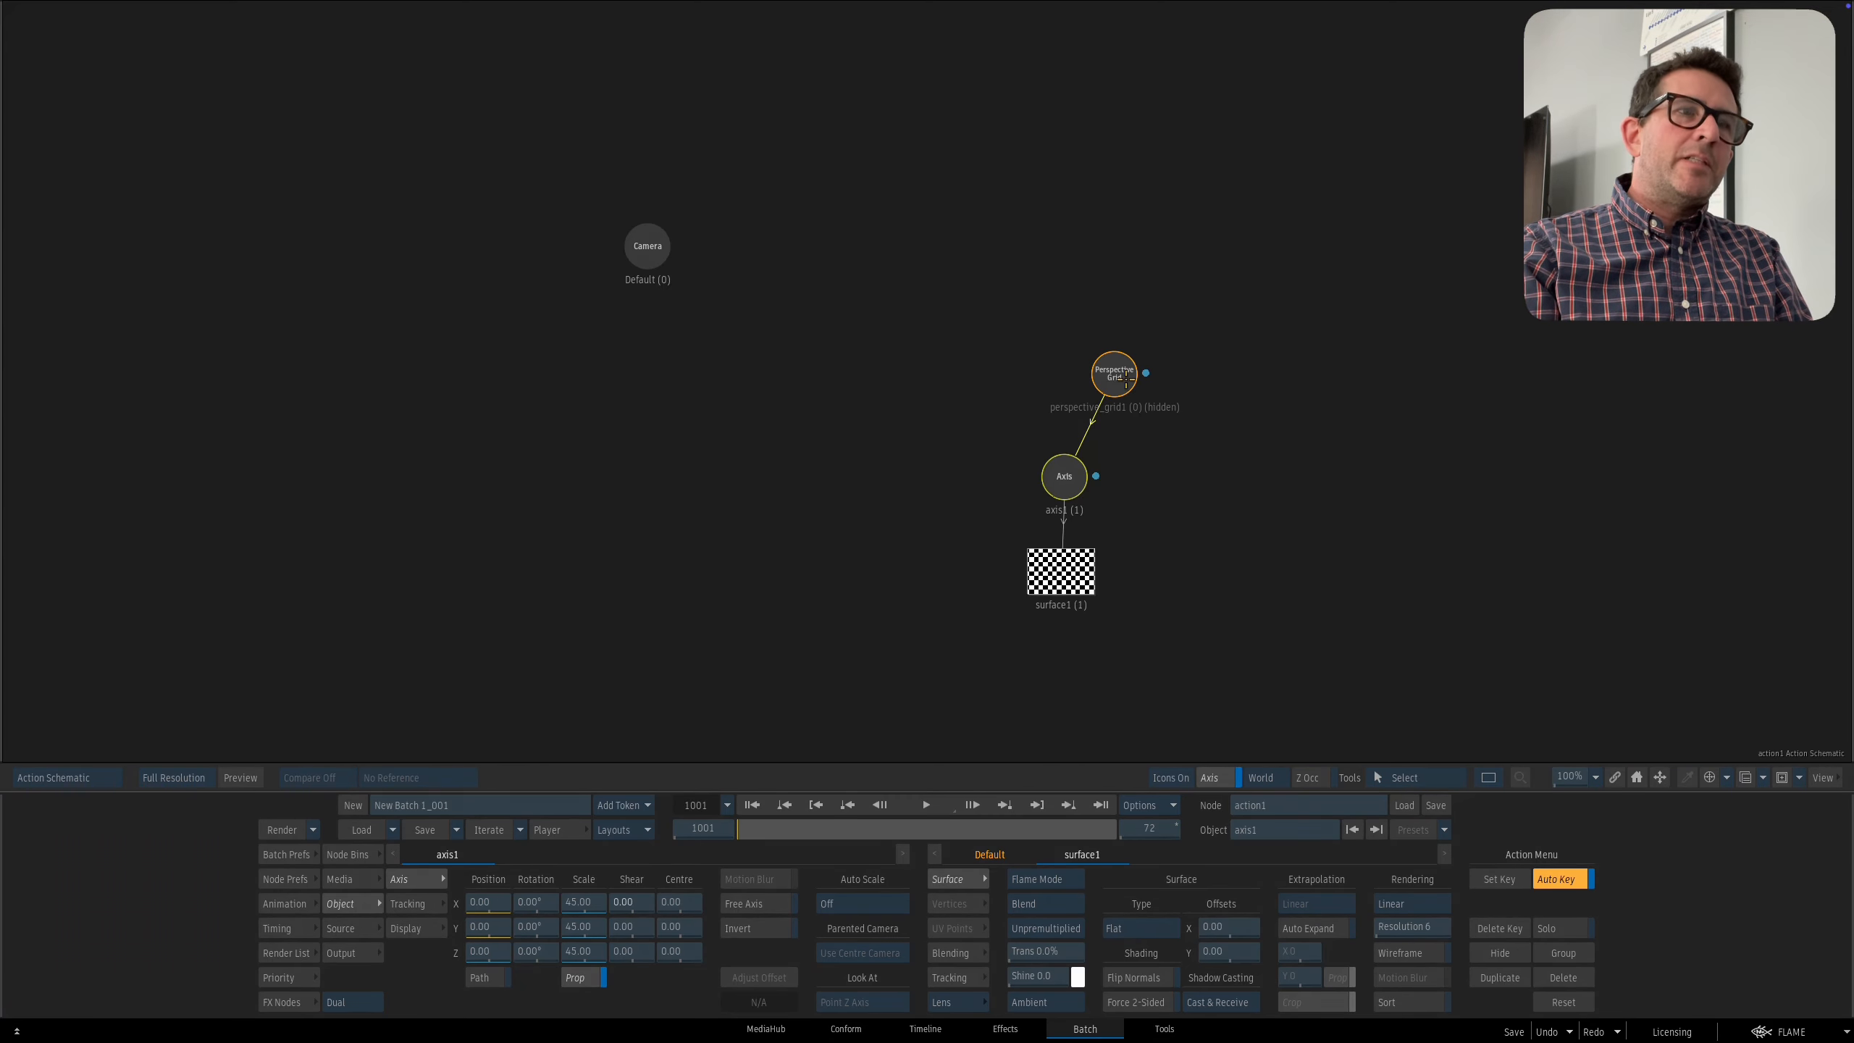
drag(1126, 379, 1110, 395)
drag(1064, 476, 1052, 488)
drag(1060, 578, 1056, 579)
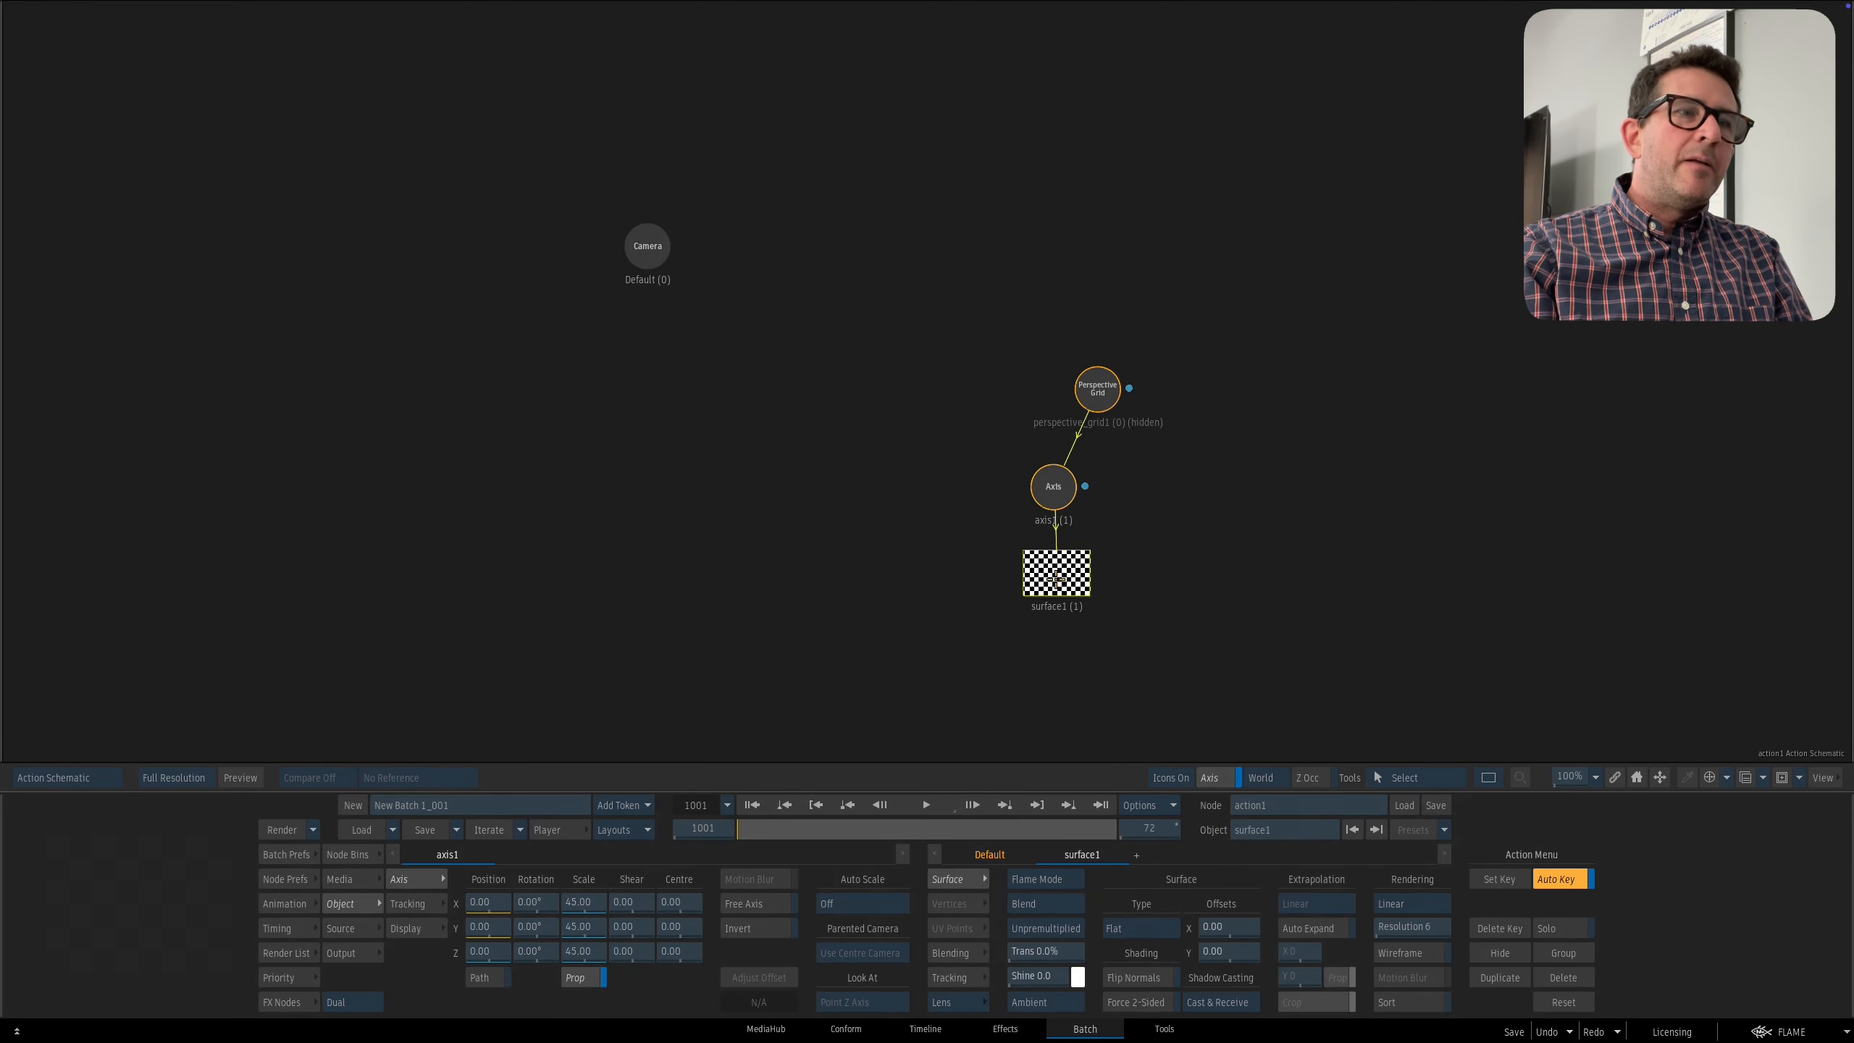
key(F1)
click(1141, 928)
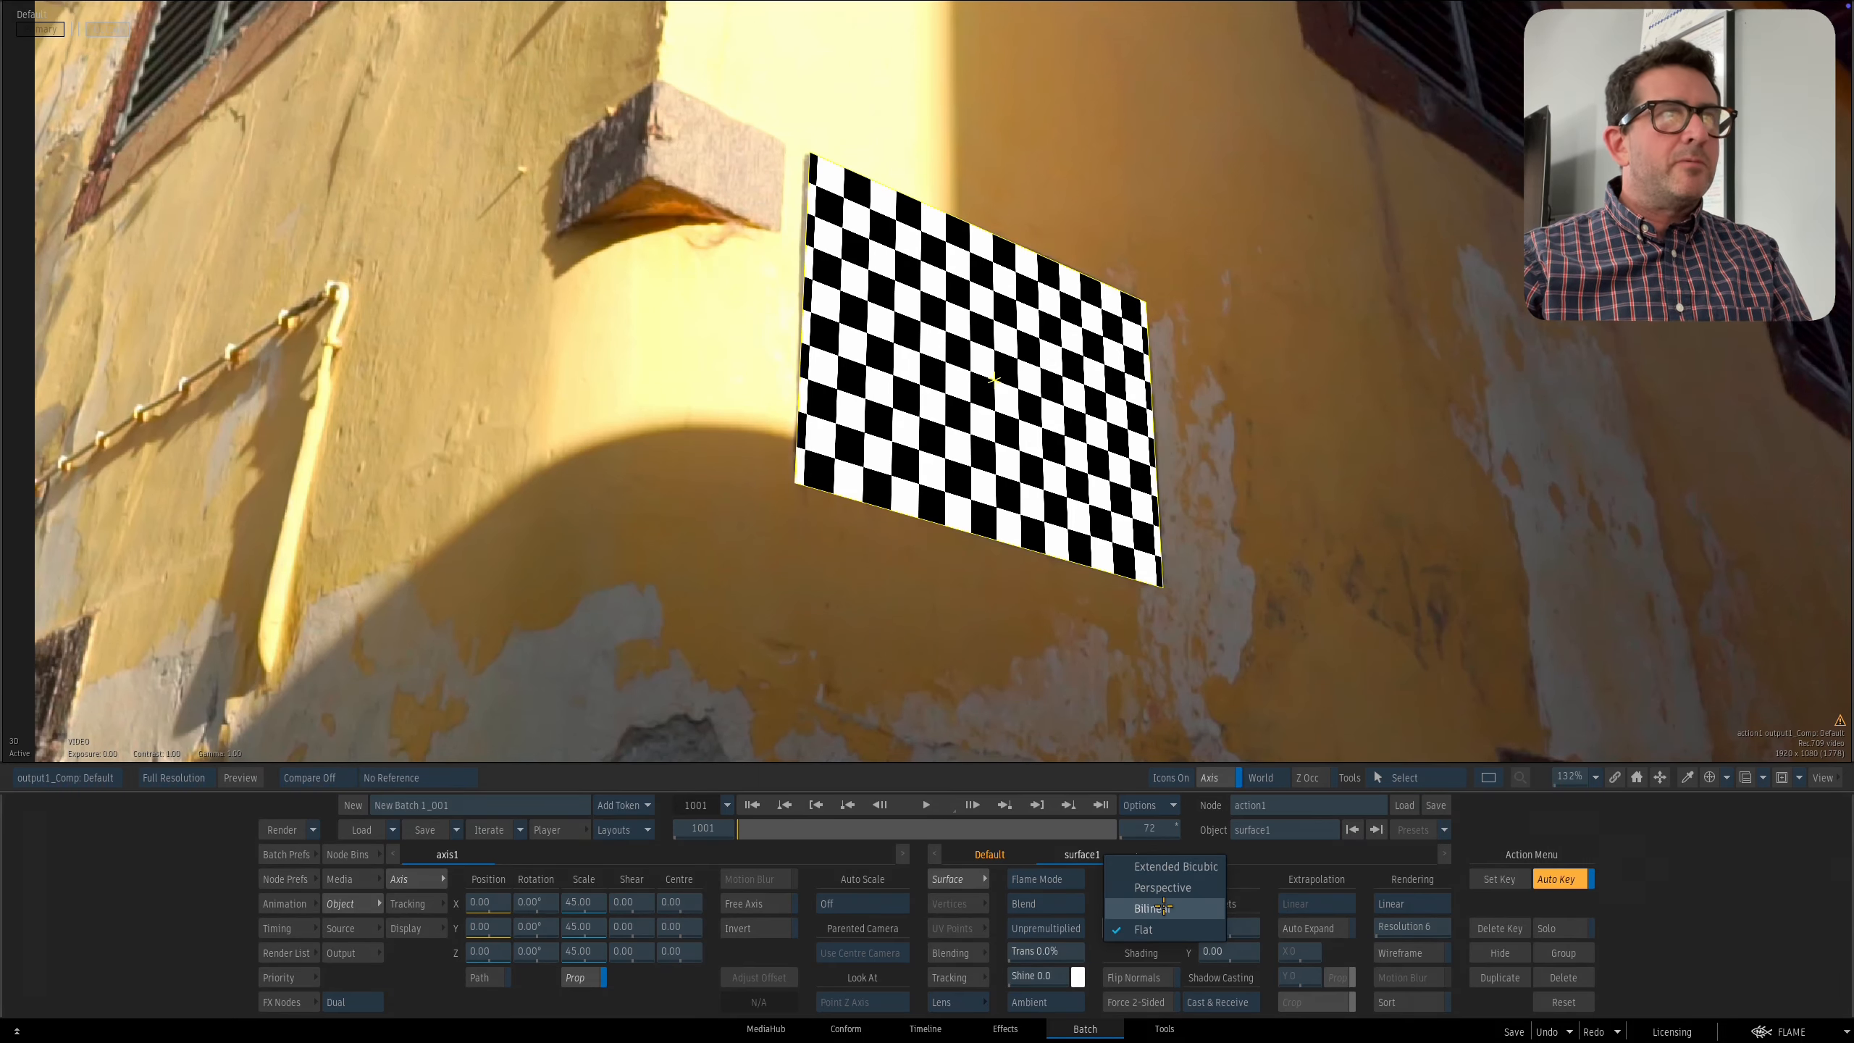
click(1163, 908)
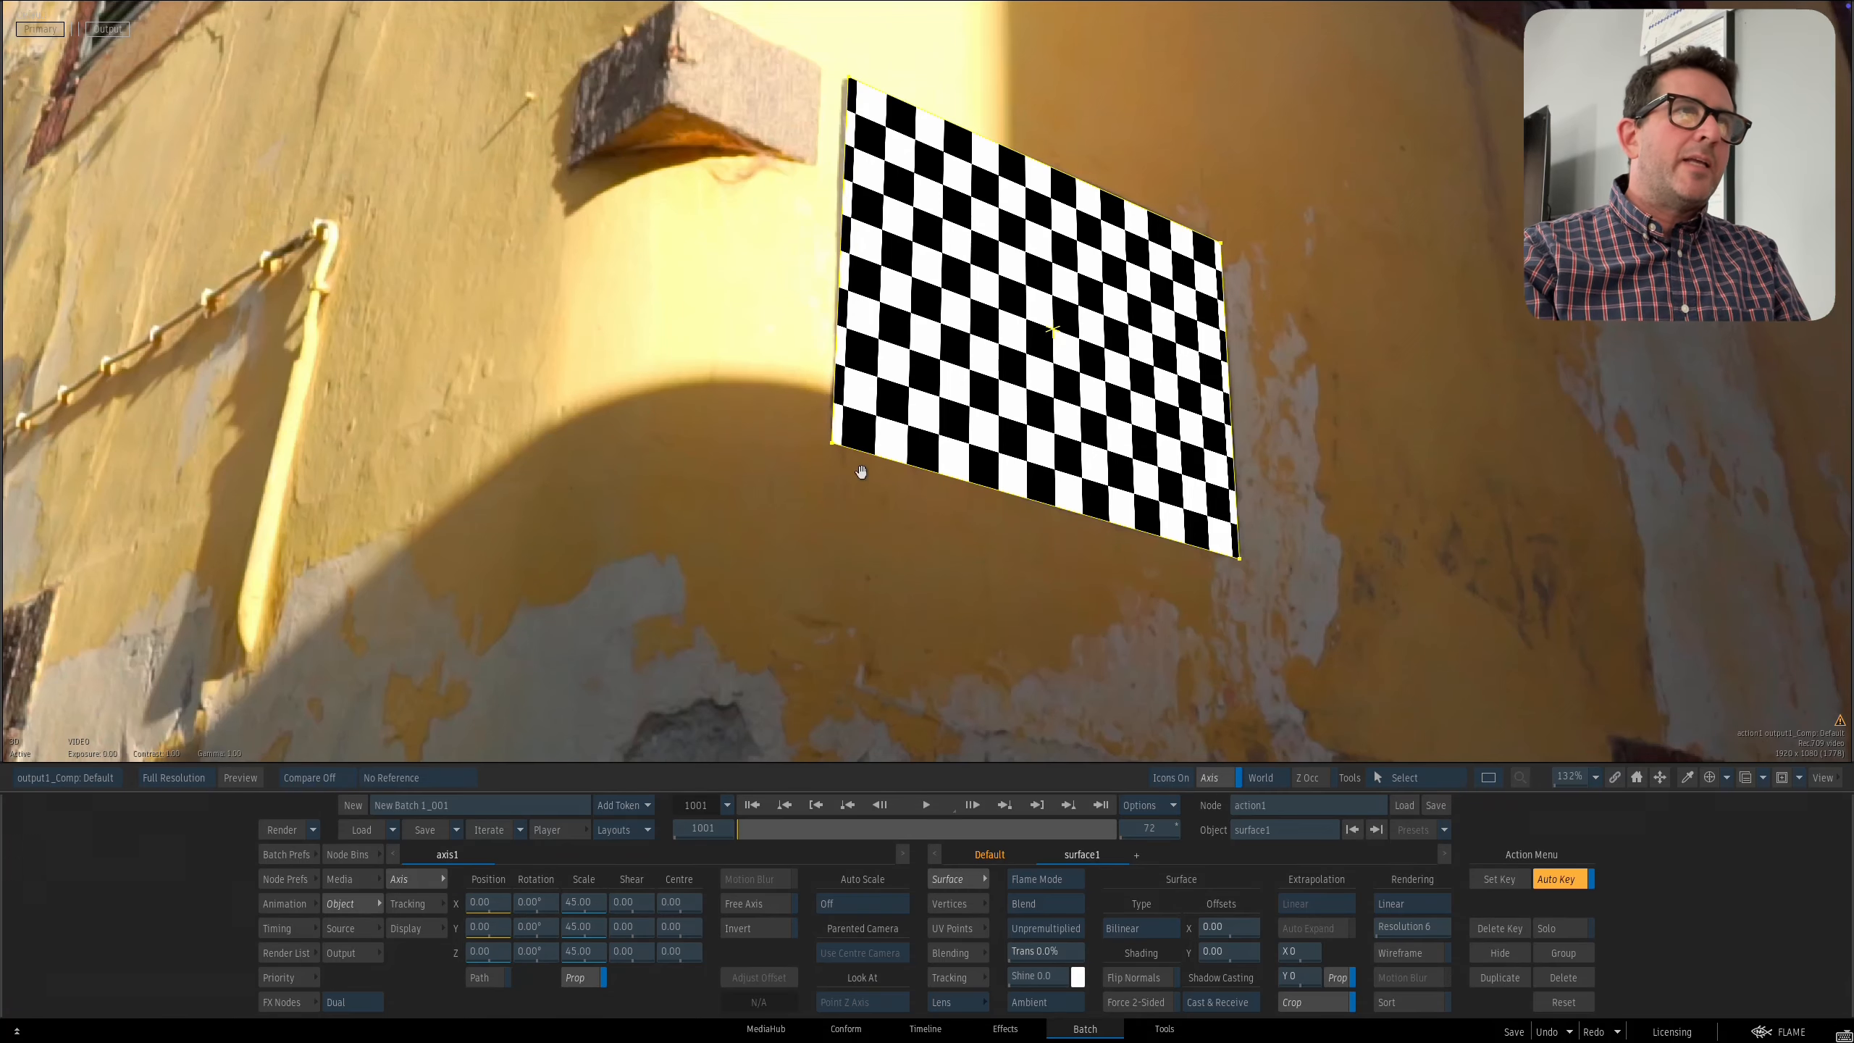
Turn off Auto Key and fine-tune the checkerboard surface's four corner vertices to match the sign.
drag(1019, 612, 1025, 627)
drag(891, 531, 1000, 557)
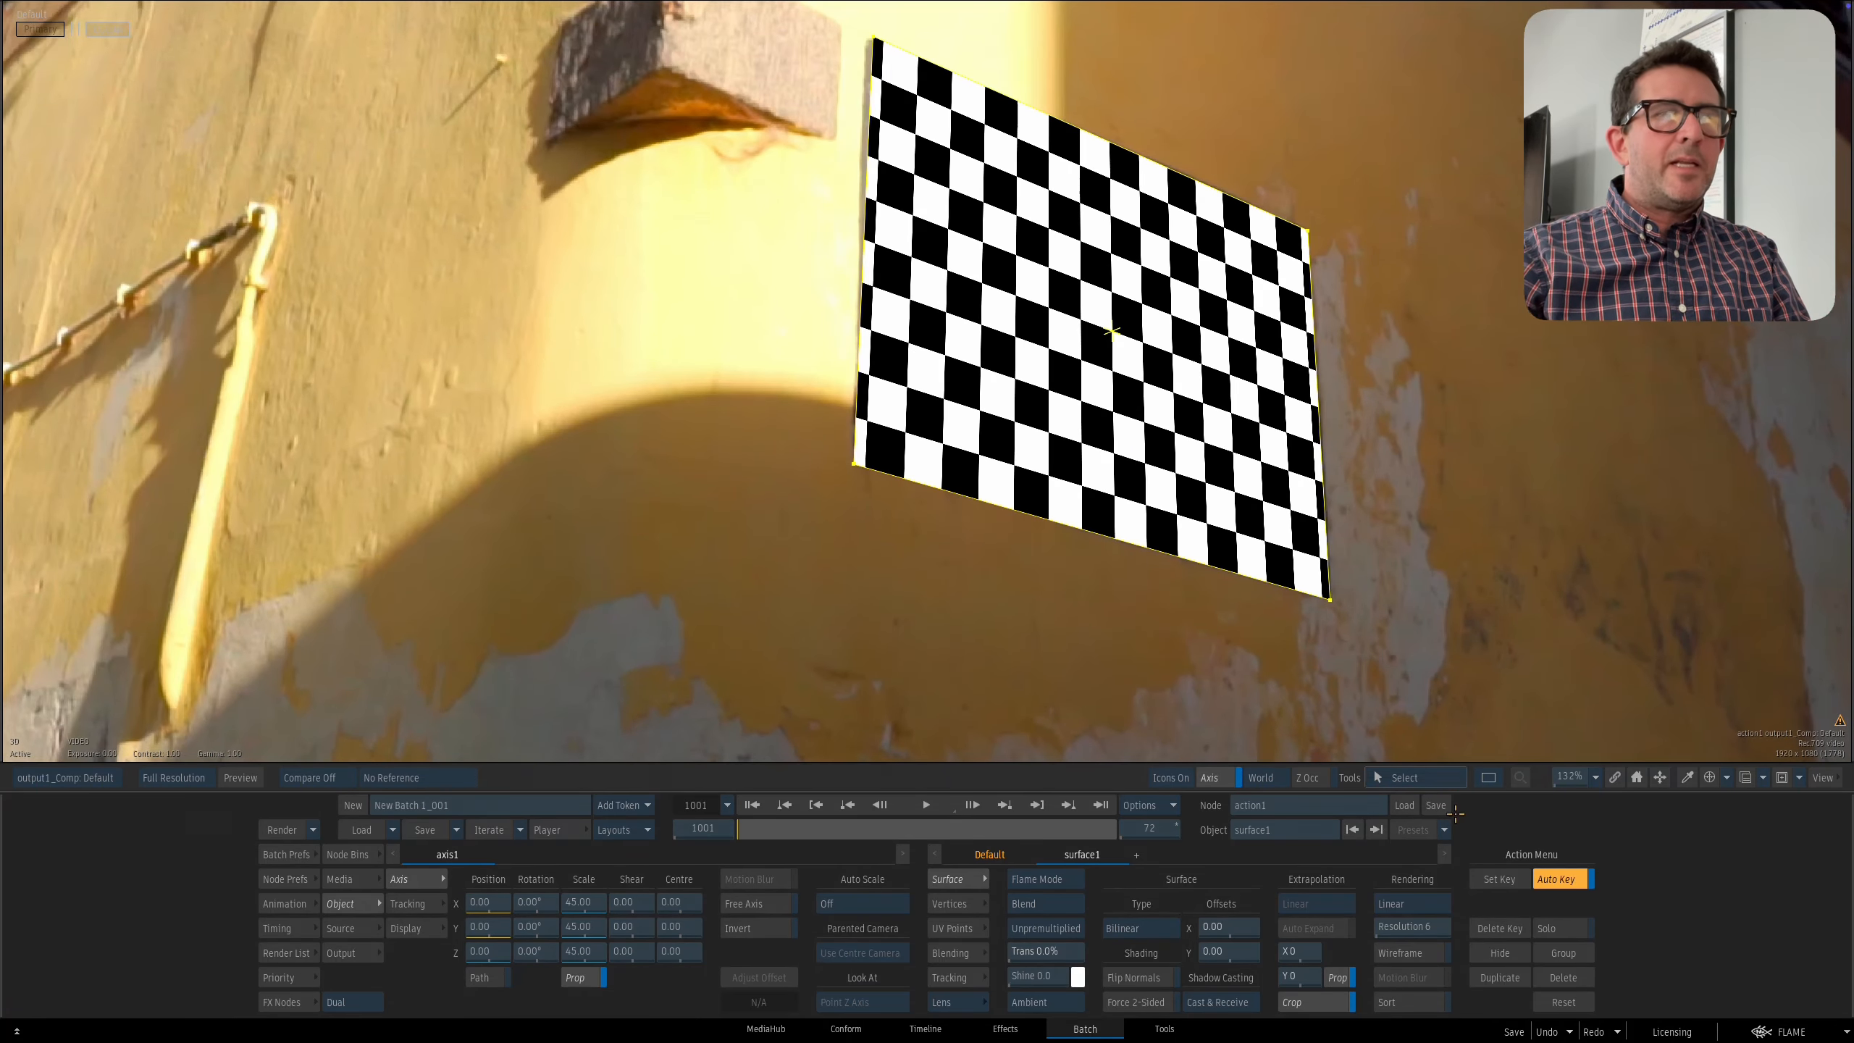
click(1557, 879)
drag(1316, 628, 1249, 587)
drag(1218, 211, 1232, 214)
drag(777, 23, 771, 22)
drag(762, 448, 754, 447)
drag(760, 464, 768, 482)
Scrub through the clip to check the adjusted checkerboard against the wall, and select the Perspective Grid node.
mouse_move(754, 830)
mouse_down()
mouse_move(1095, 821)
mouse_move(748, 825)
mouse_up()
drag(781, 621, 811, 746)
drag(822, 831, 556, 784)
mouse_move(1099, 486)
mouse_down()
mouse_move(1088, 467)
mouse_move(1084, 497)
mouse_up()
key(F4)
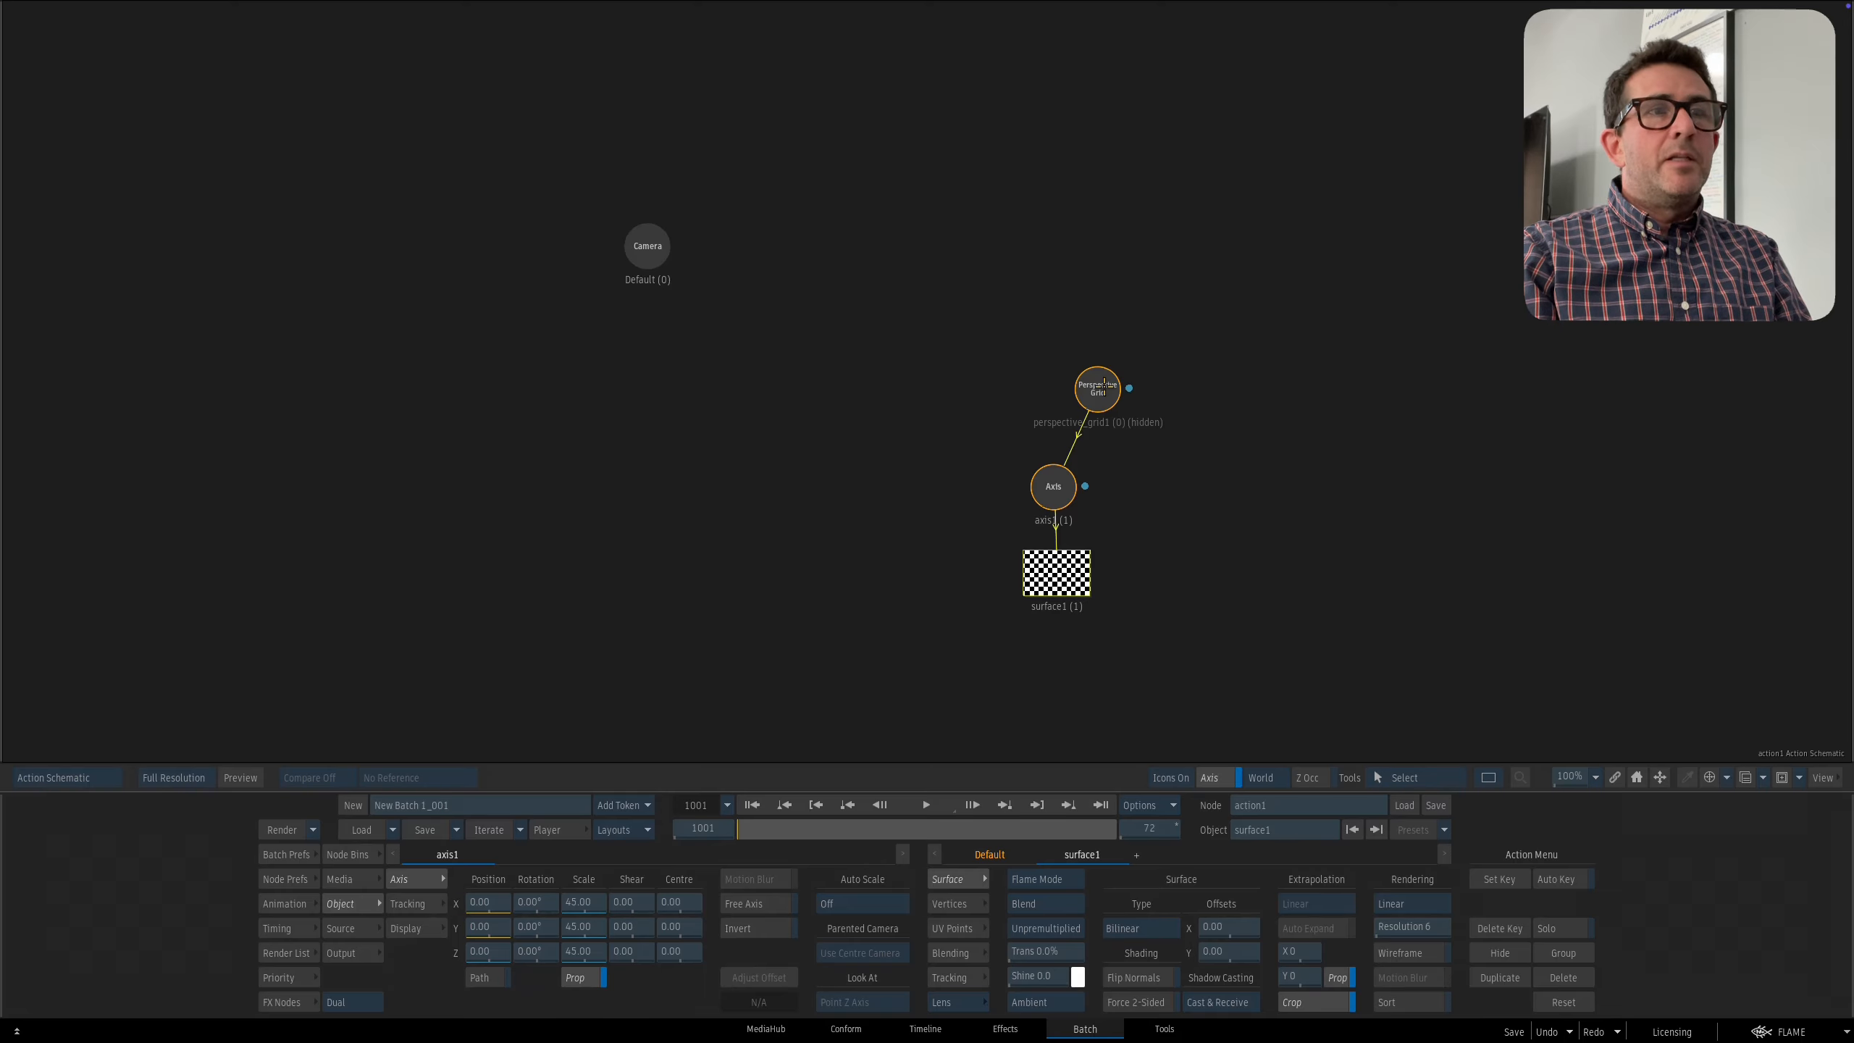
click(1081, 391)
key(F4)
Replace the Action node in the batch schematic with a new one fed by the clip and the checkerboard media.
key(Escape)
drag(1101, 519, 1130, 451)
drag(1046, 327, 1047, 423)
drag(1026, 560, 814, 762)
key(a)
drag(628, 942, 1045, 305)
drag(1014, 385, 803, 465)
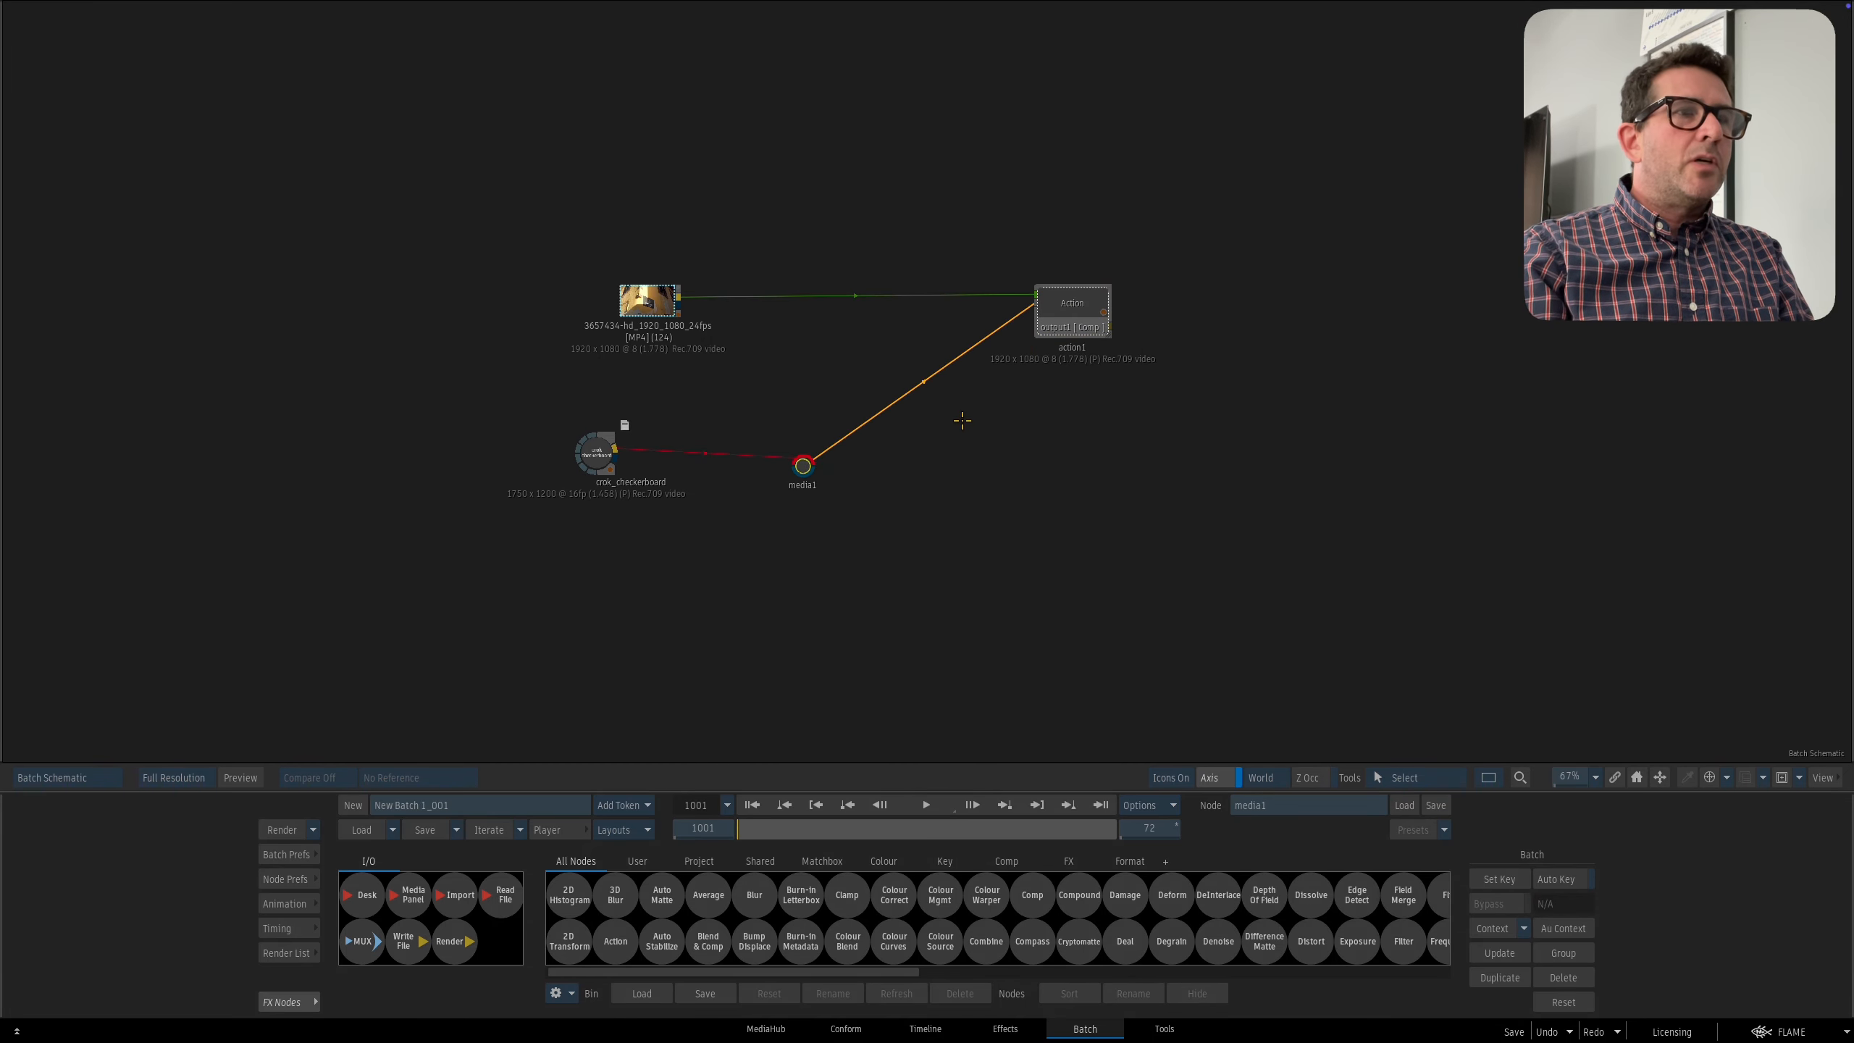
Open the new Action's schematic, move the checkerboard's axis and surface aside and hide both.
key(F8)
drag(926, 384, 796, 398)
click(805, 500)
key(shift+h)
Add a GMask node and draw a closed four-point mask just outside the edges of the street sign.
click(361, 856)
click(1073, 642)
key(g)
mouse_move(1154, 941)
mouse_down()
mouse_move(1172, 467)
mouse_move(1142, 513)
mouse_move(1099, 436)
mouse_up()
key(F4)
click(851, 228)
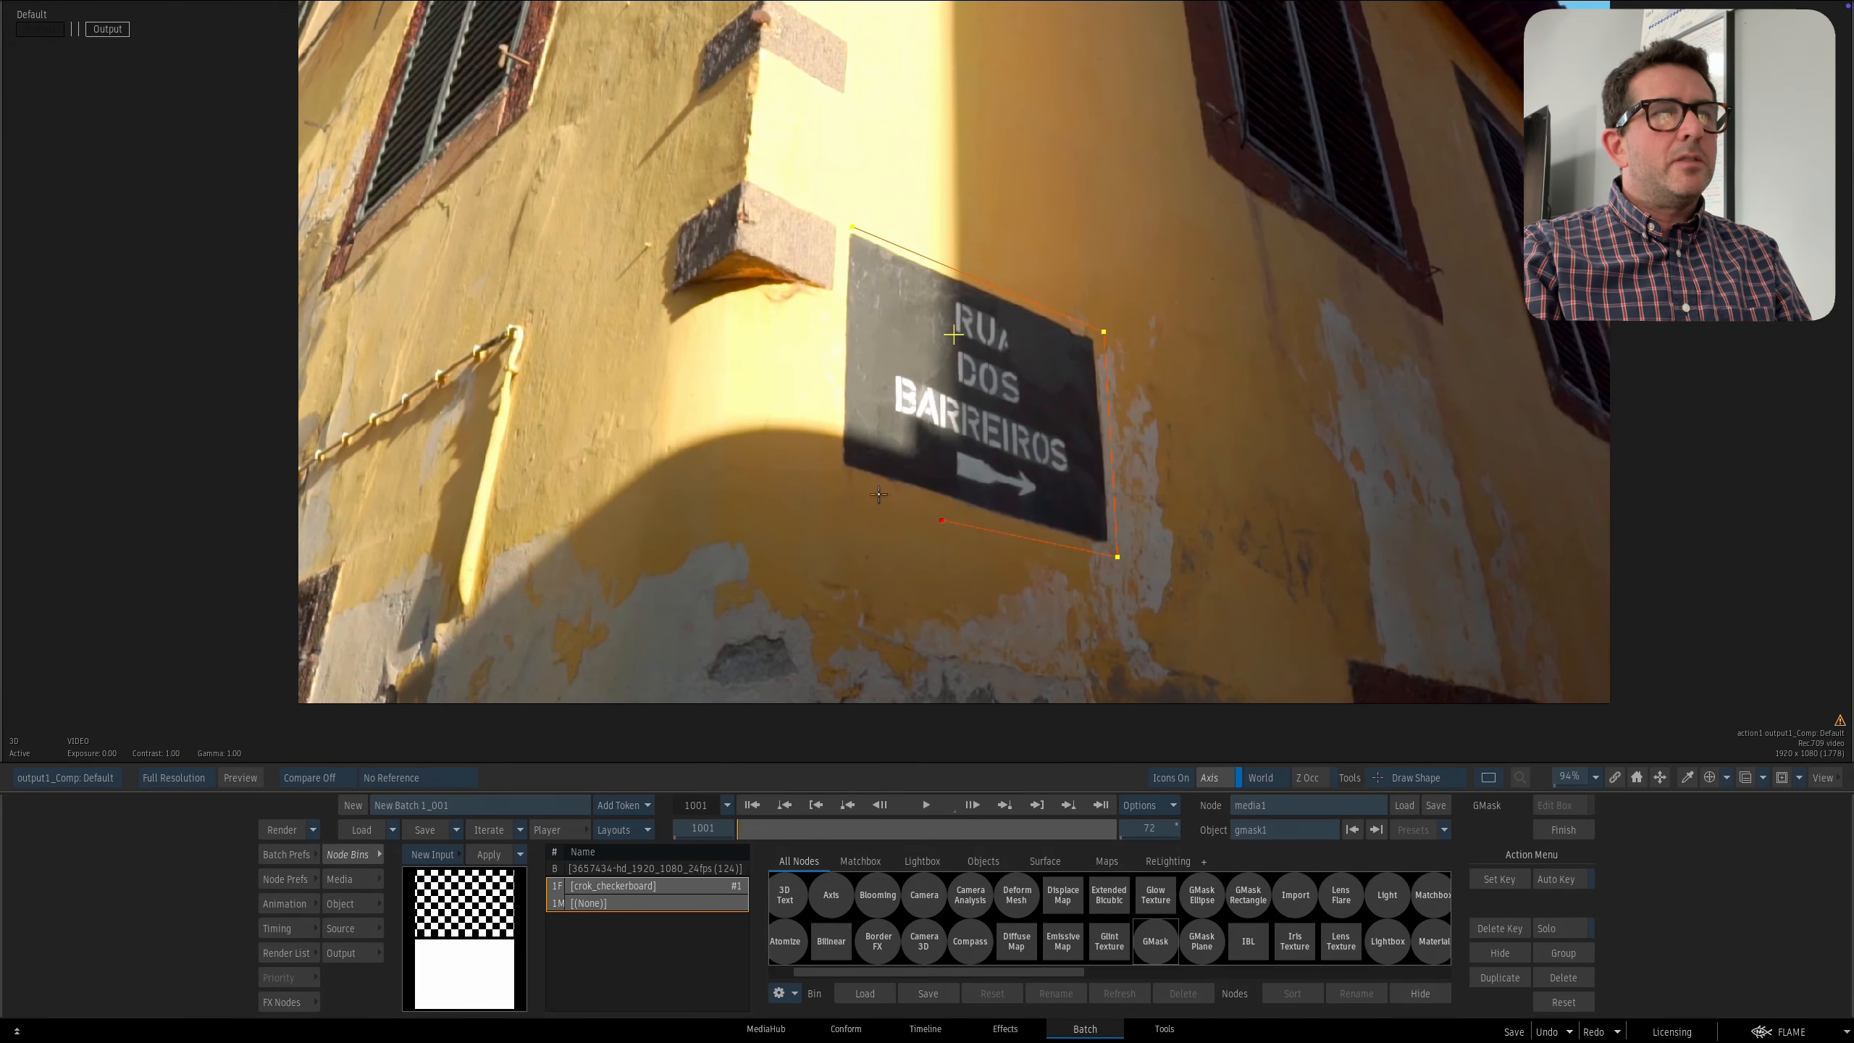
click(832, 471)
click(852, 227)
drag(853, 227, 841, 222)
Set the GMask axis's tracking mode to Planar and its tracking media to 0, the background clip.
key(F8)
double_click(1170, 373)
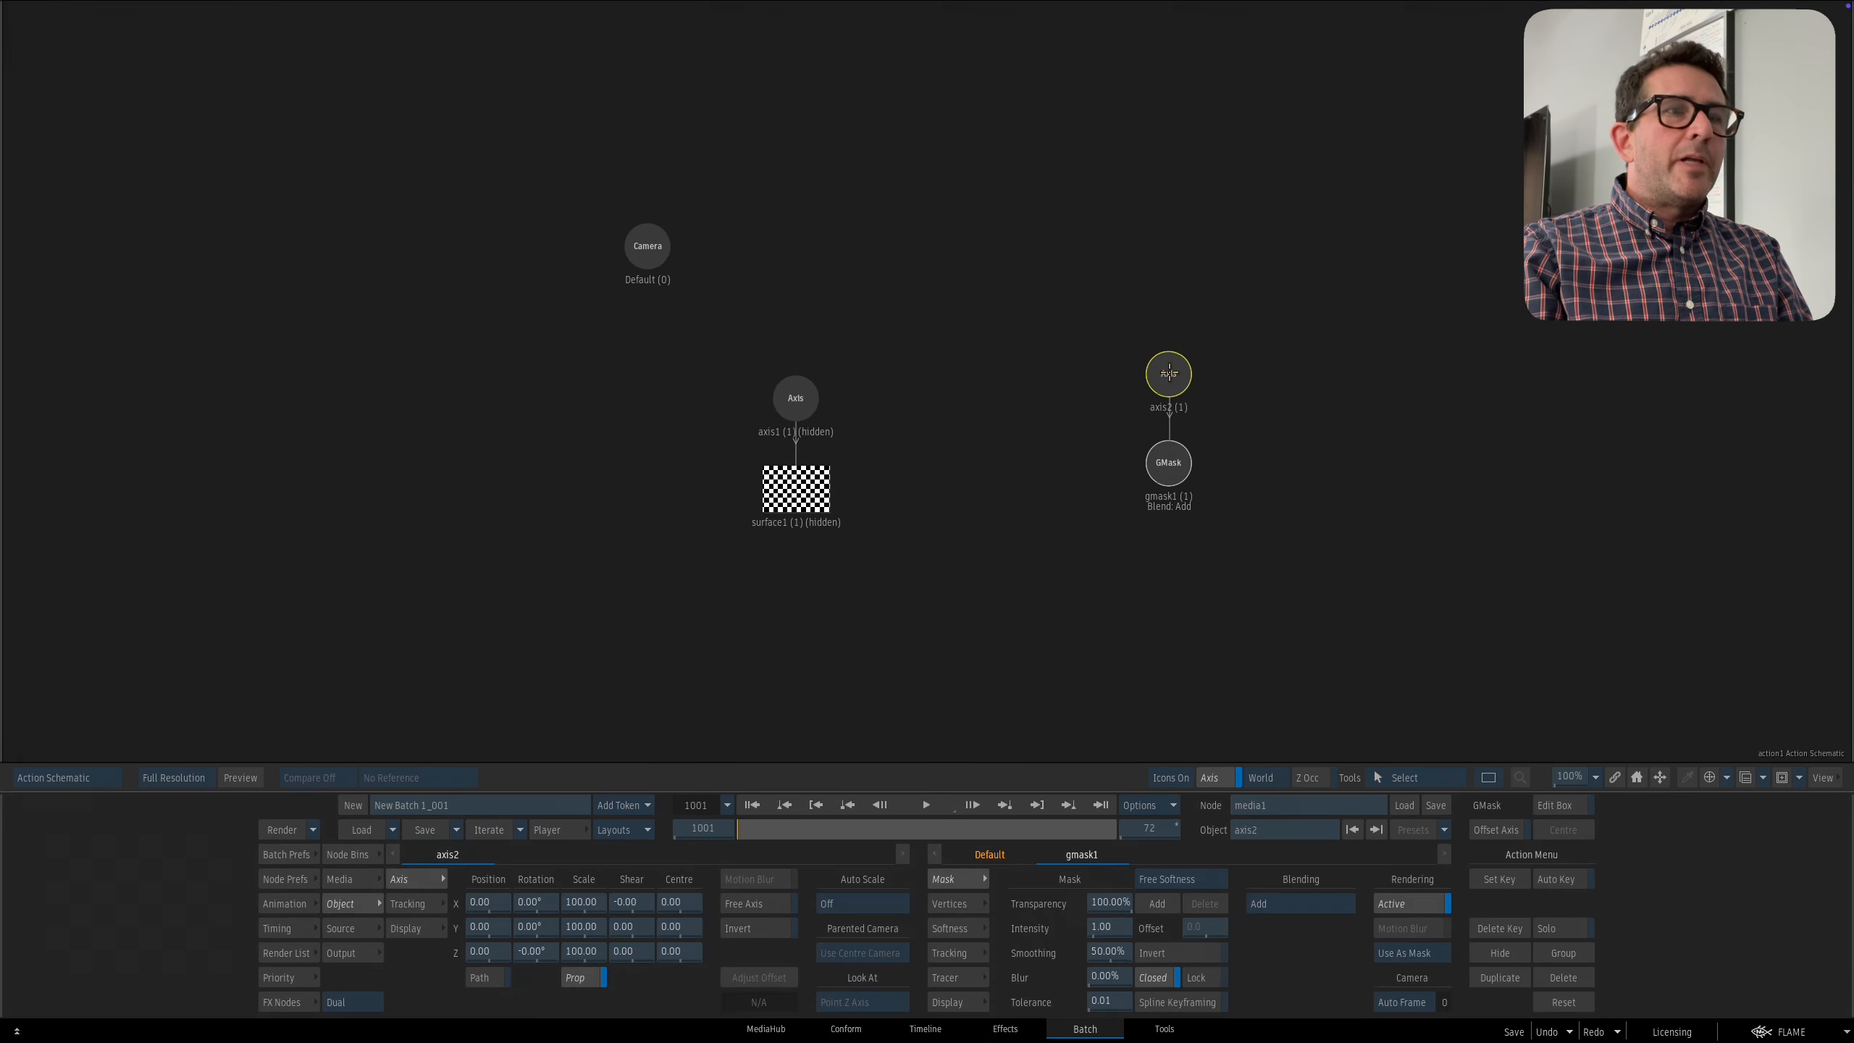
key(F4)
click(407, 903)
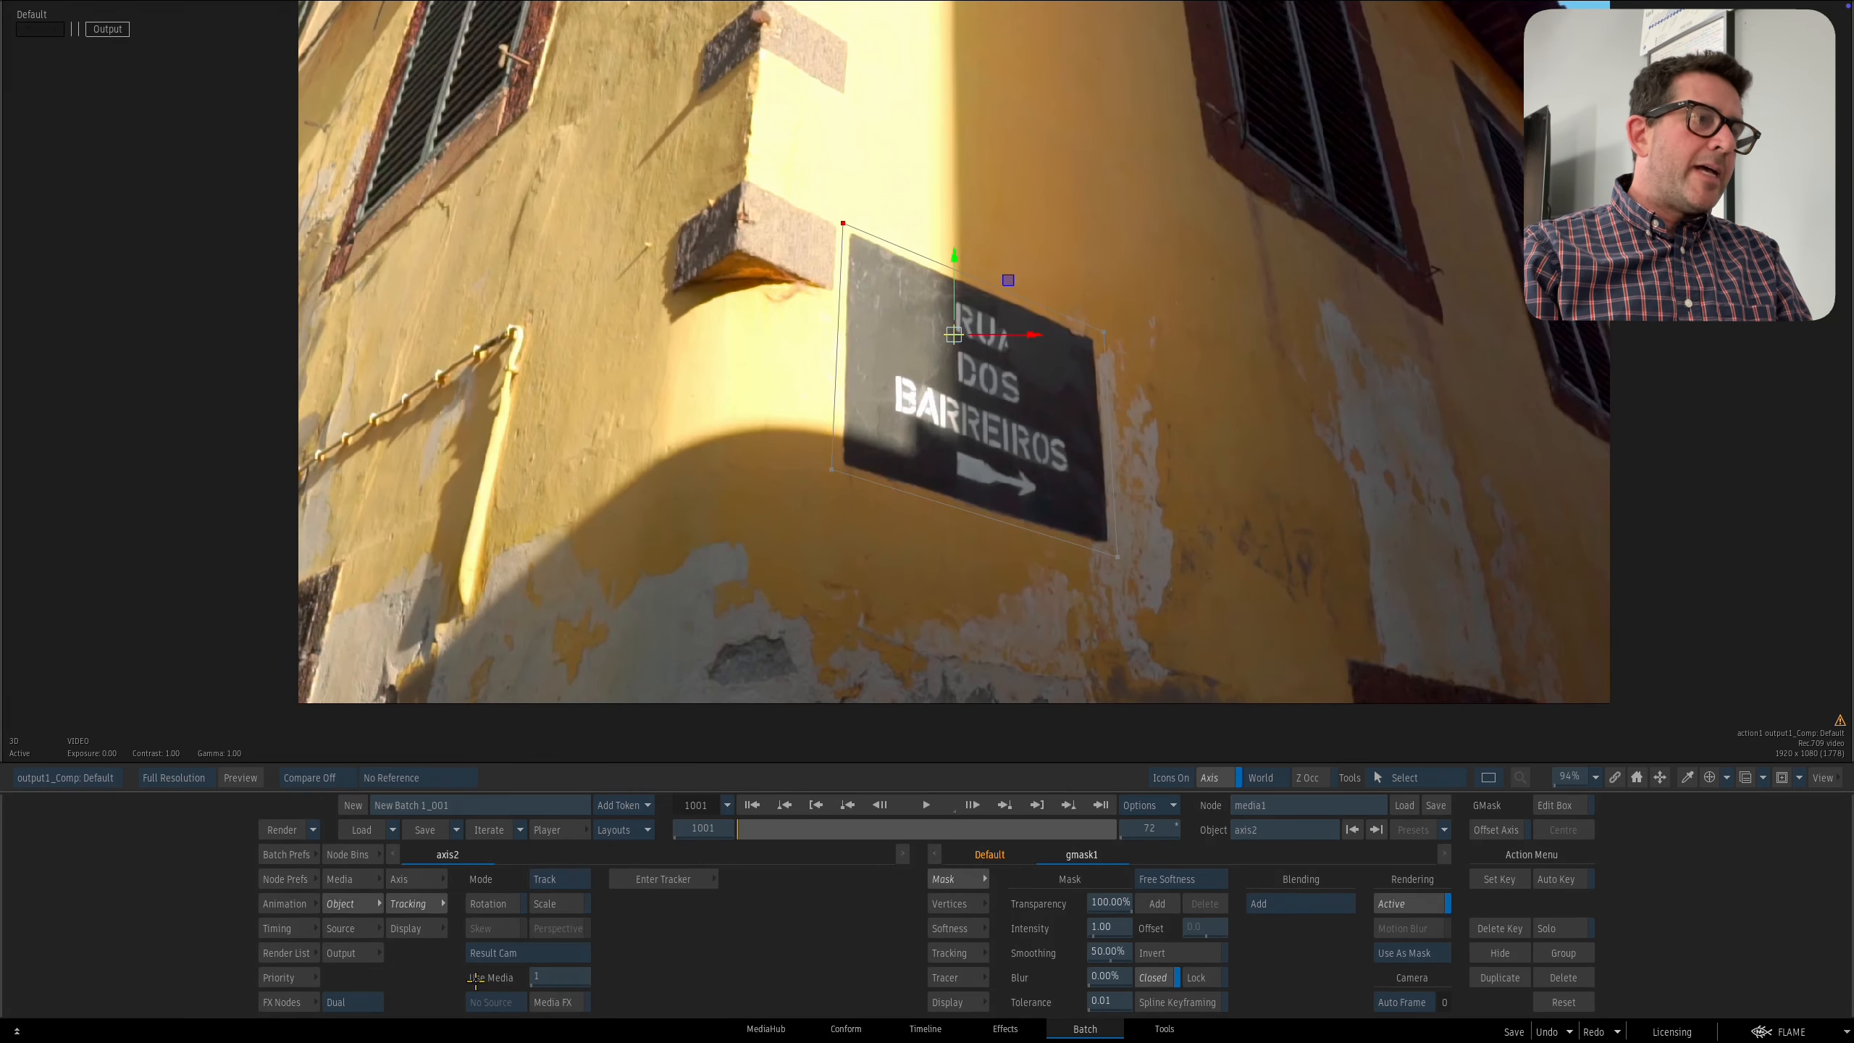
click(570, 879)
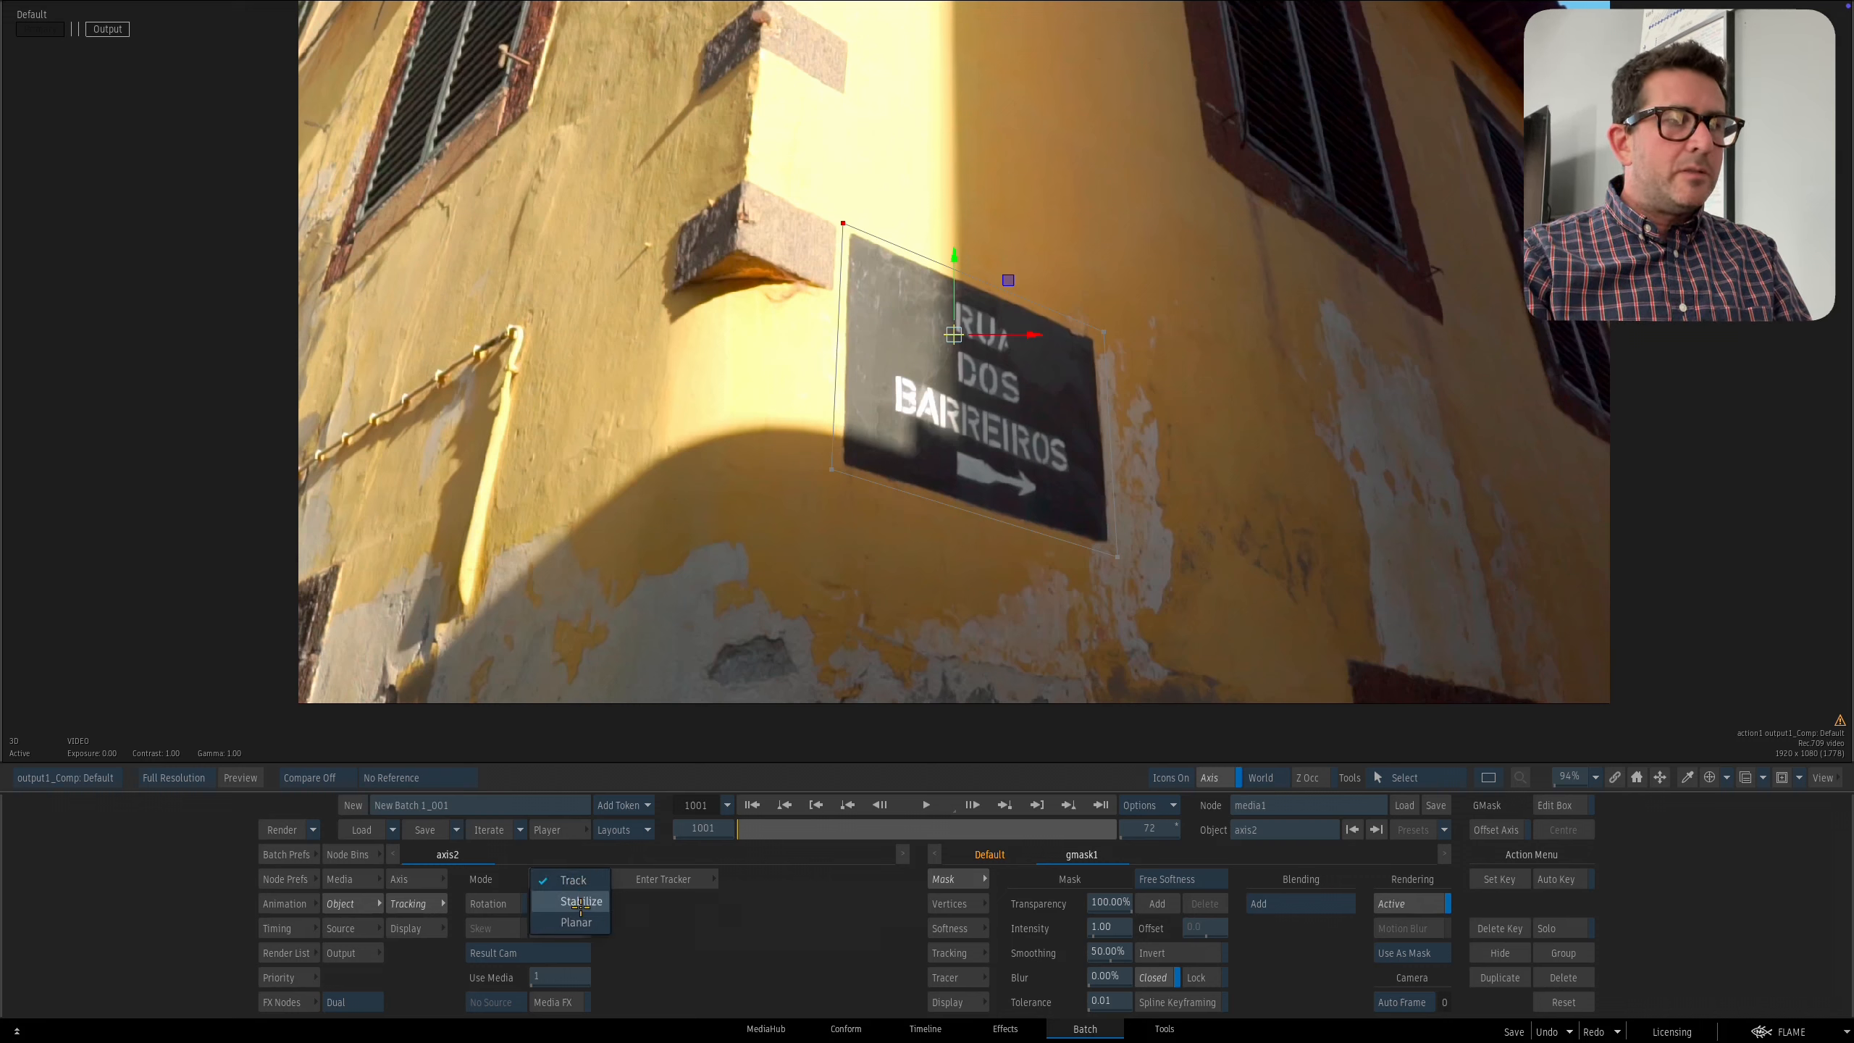
click(588, 923)
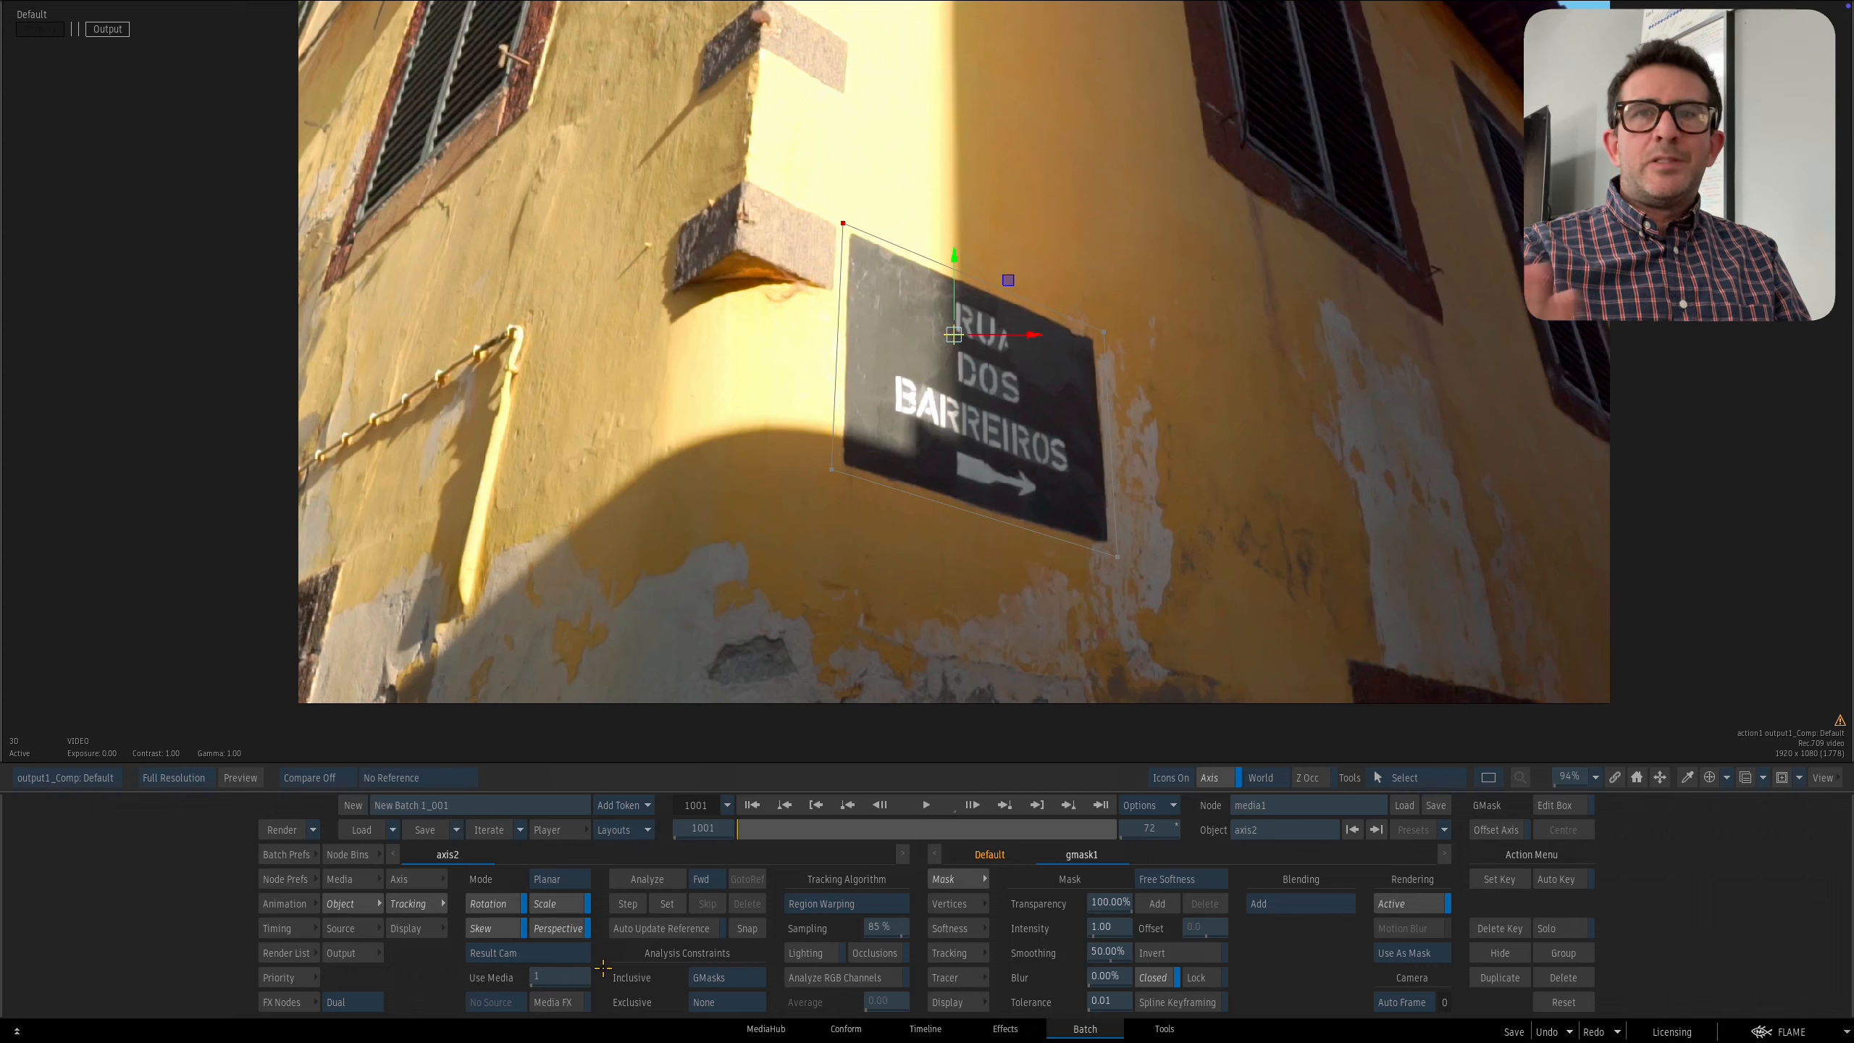
click(745, 929)
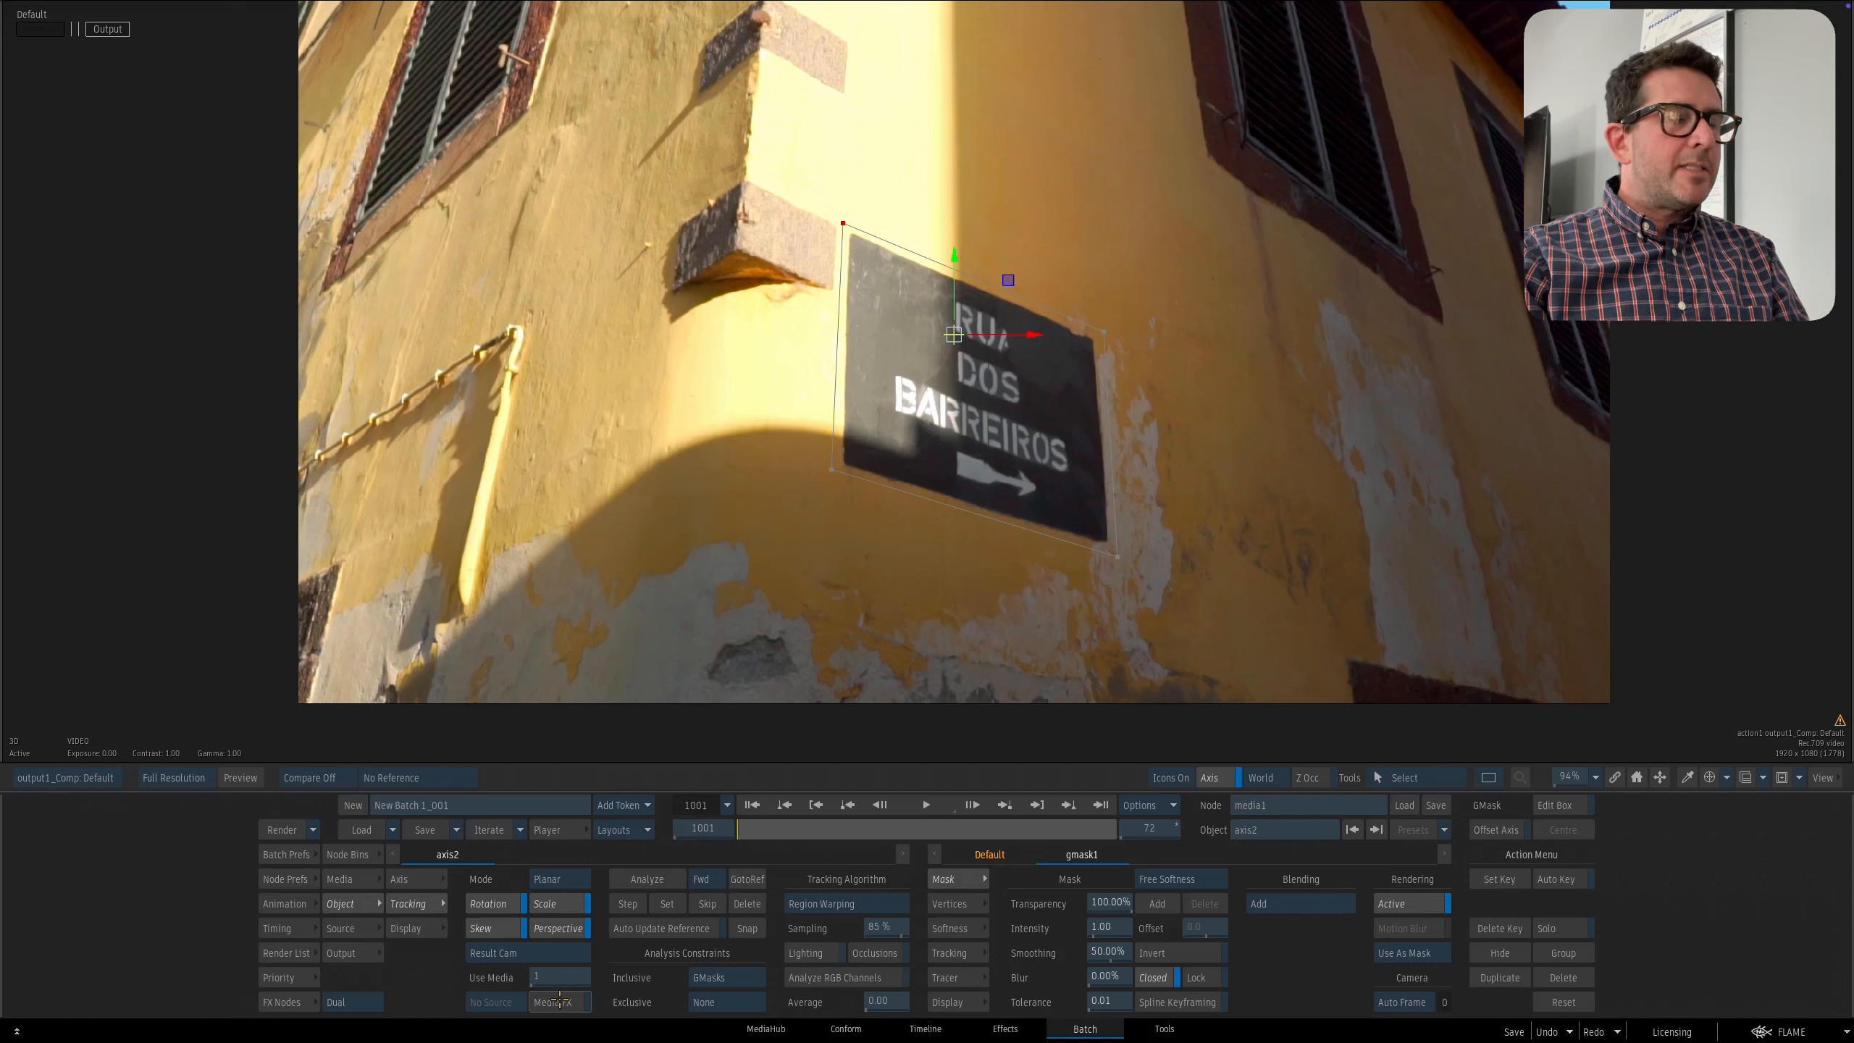
drag(550, 980, 545, 981)
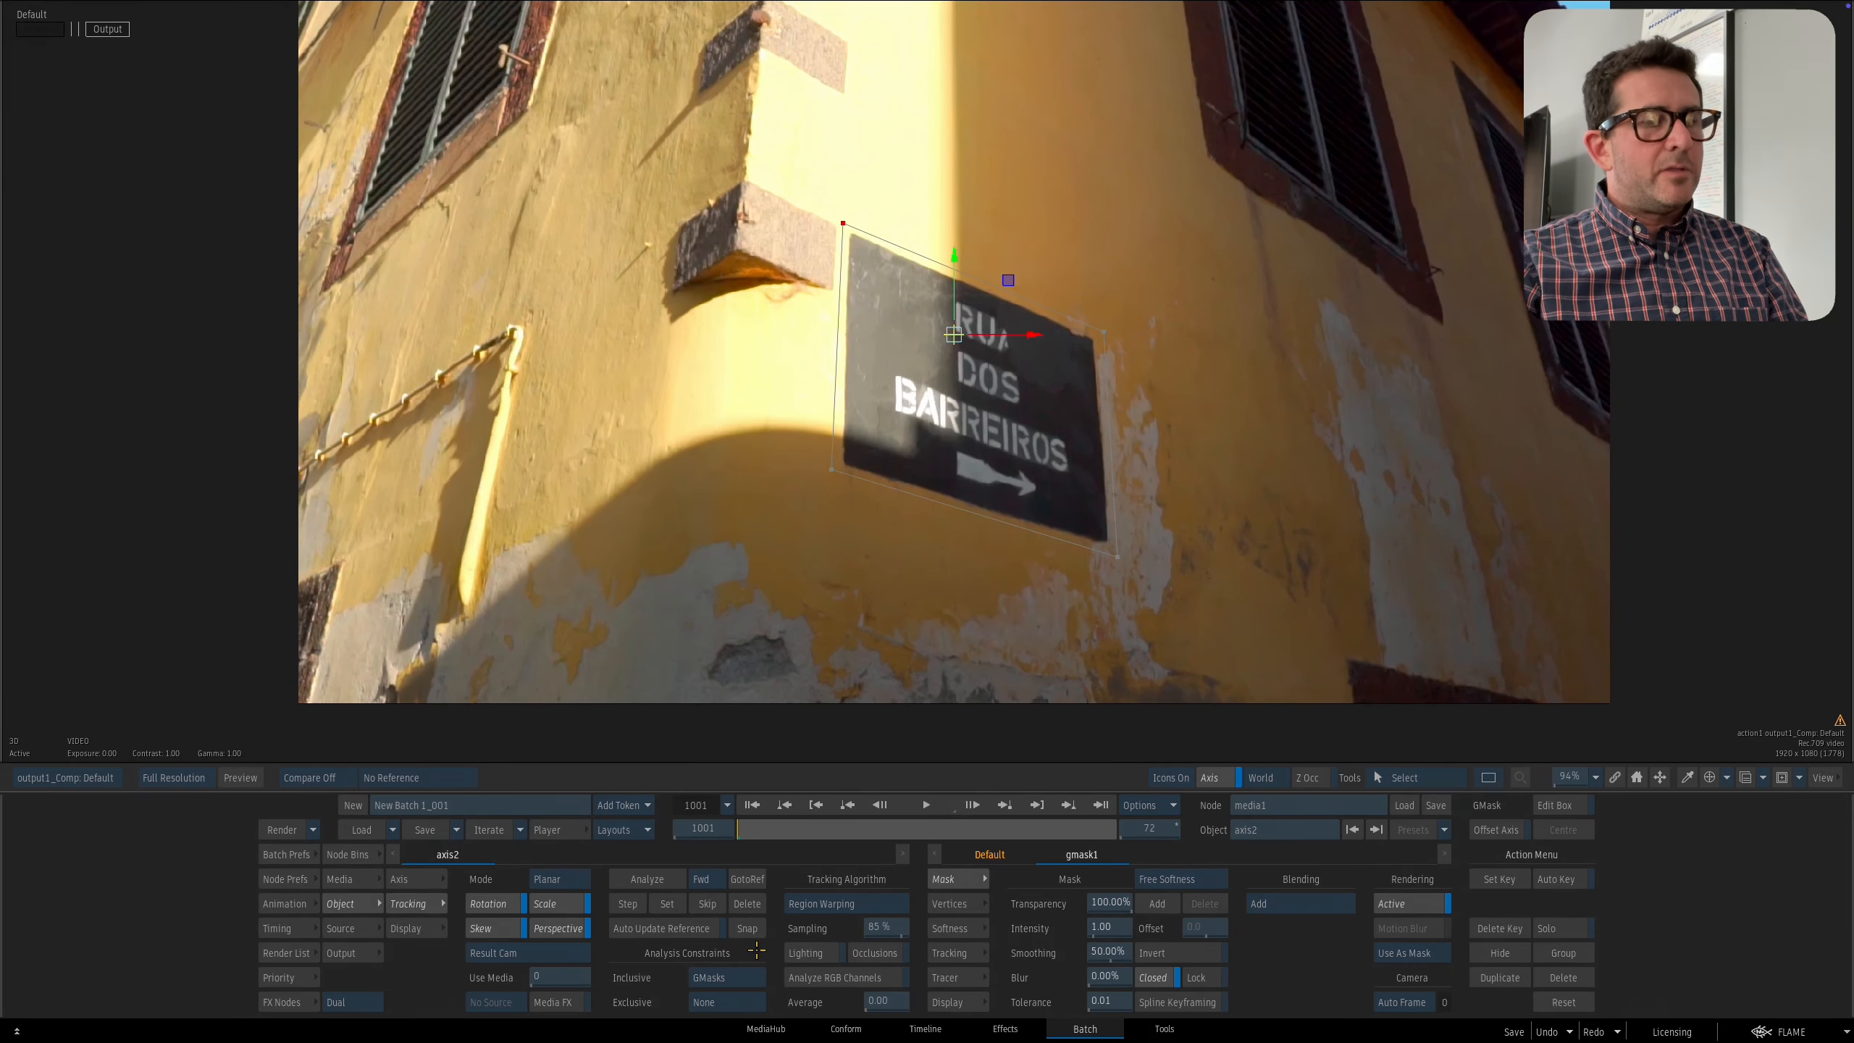
Analyze the planar track of the sign through the whole clip from the axis's object view.
key(F8)
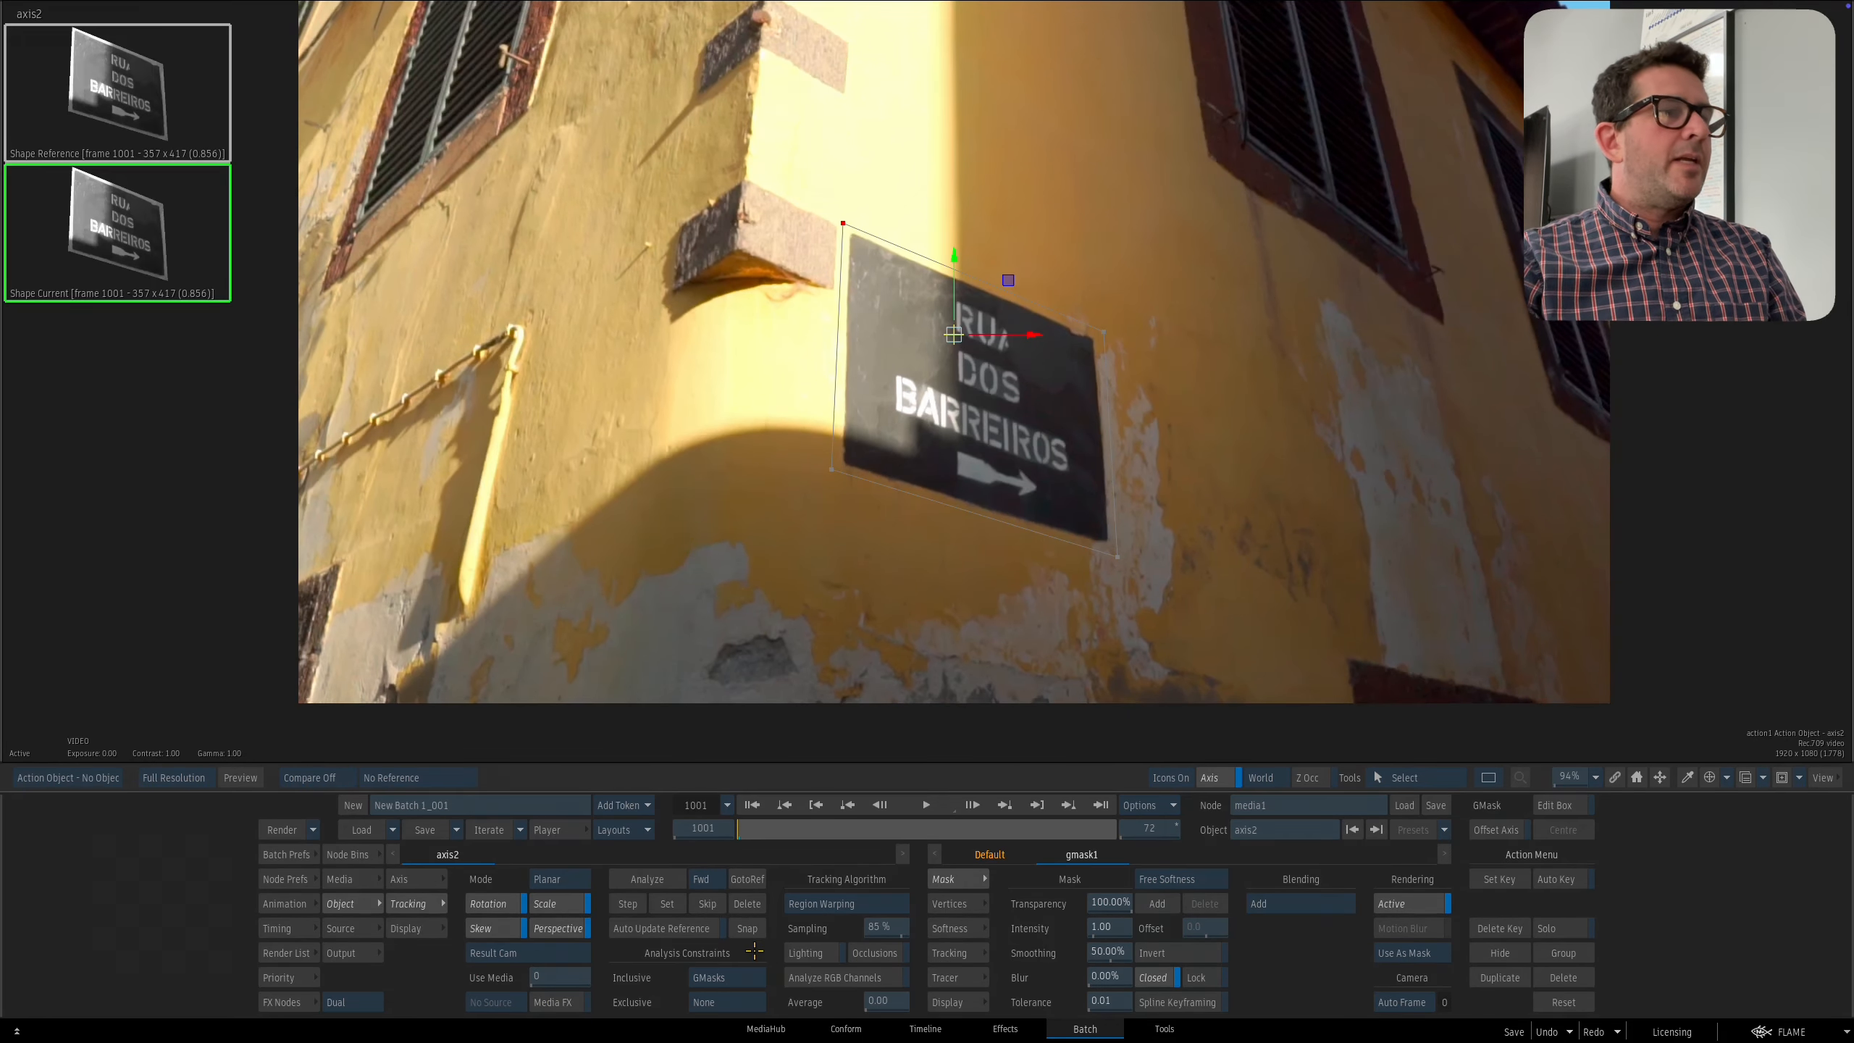
click(651, 878)
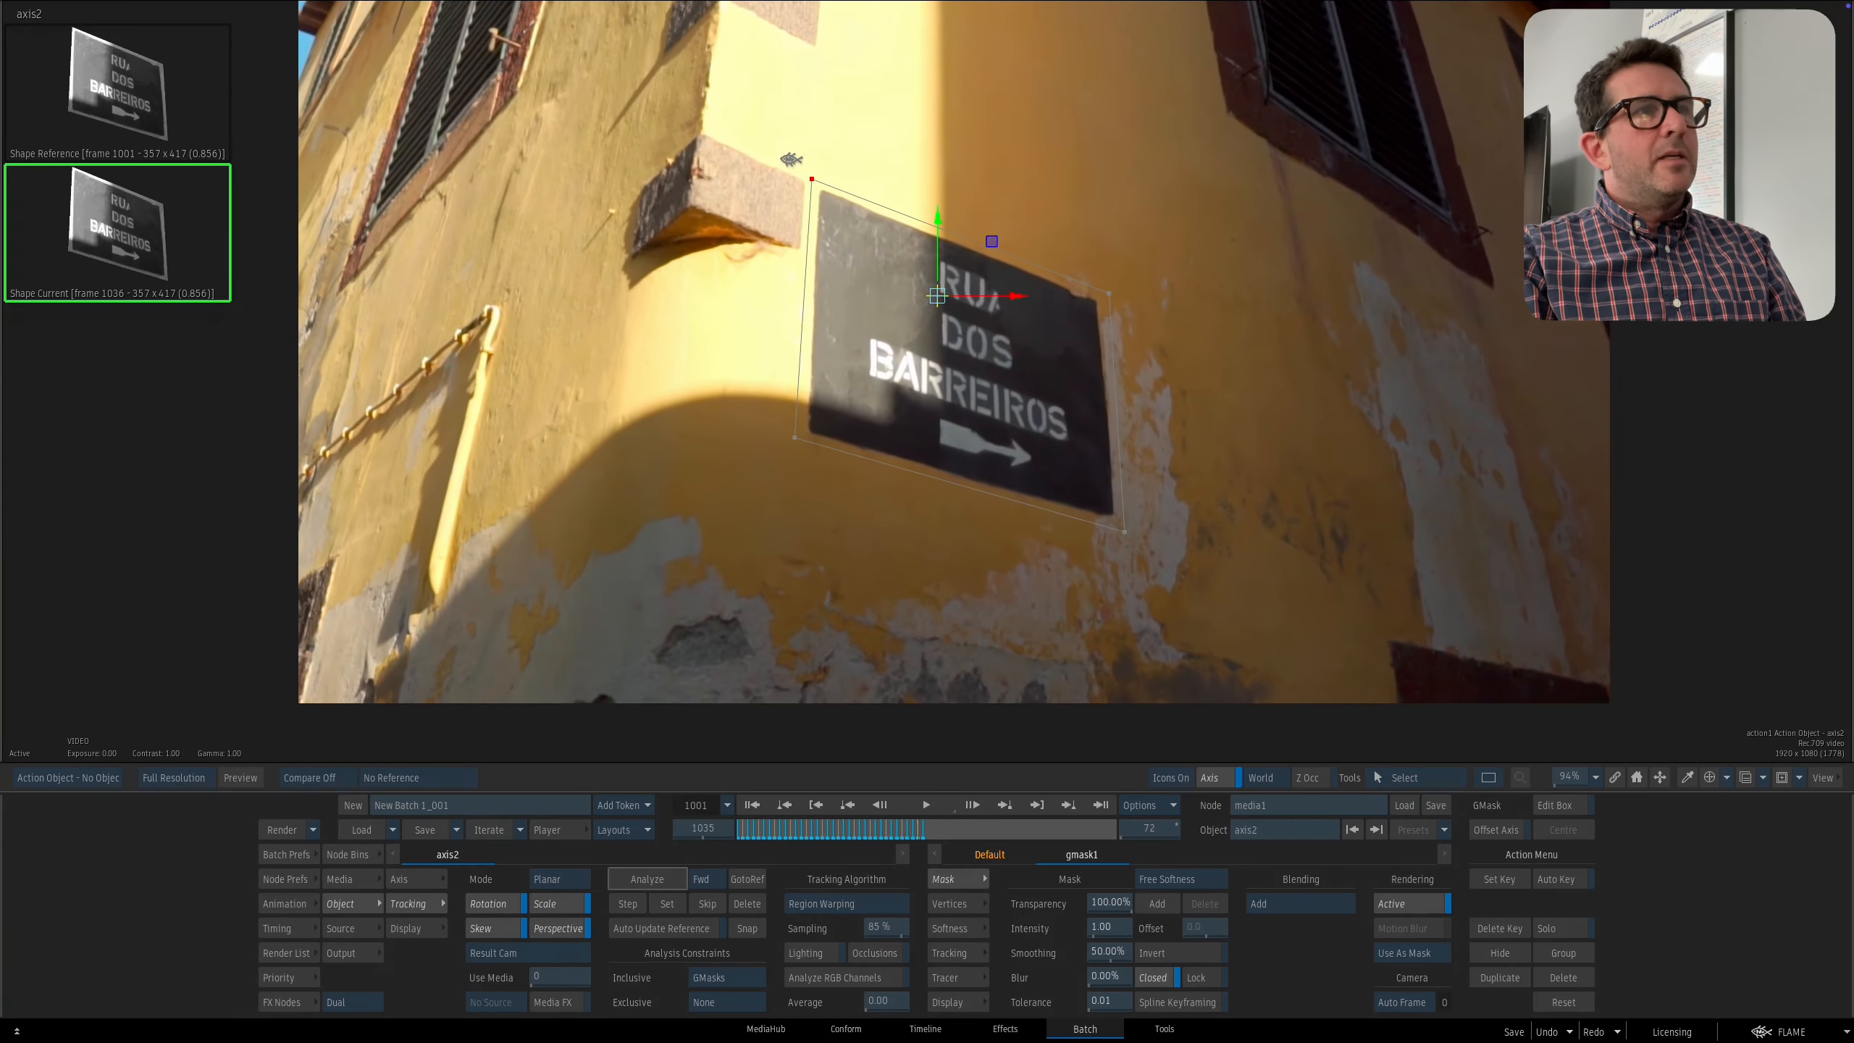
key(Escape)
Parent the checkerboard's axis to the planar-tracked axis and hide the GMask.
drag(1166, 431, 1173, 496)
click(1152, 517)
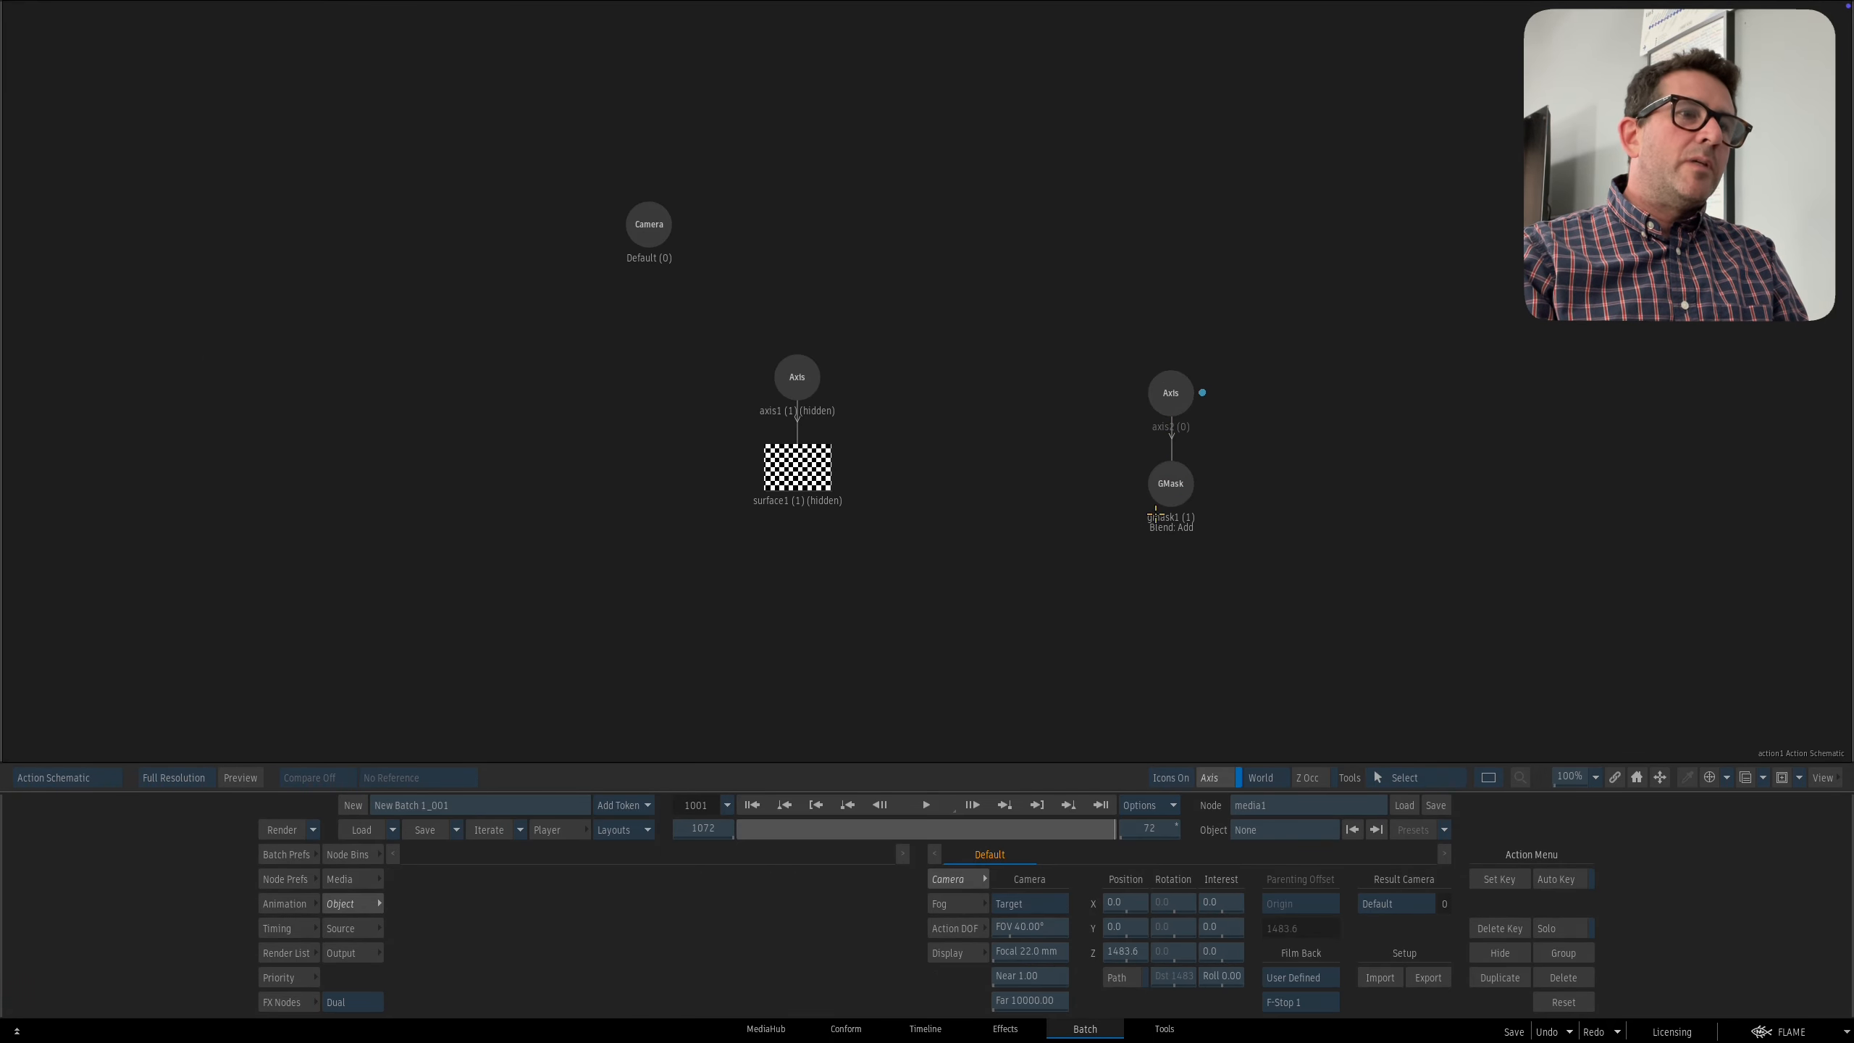
click(1170, 502)
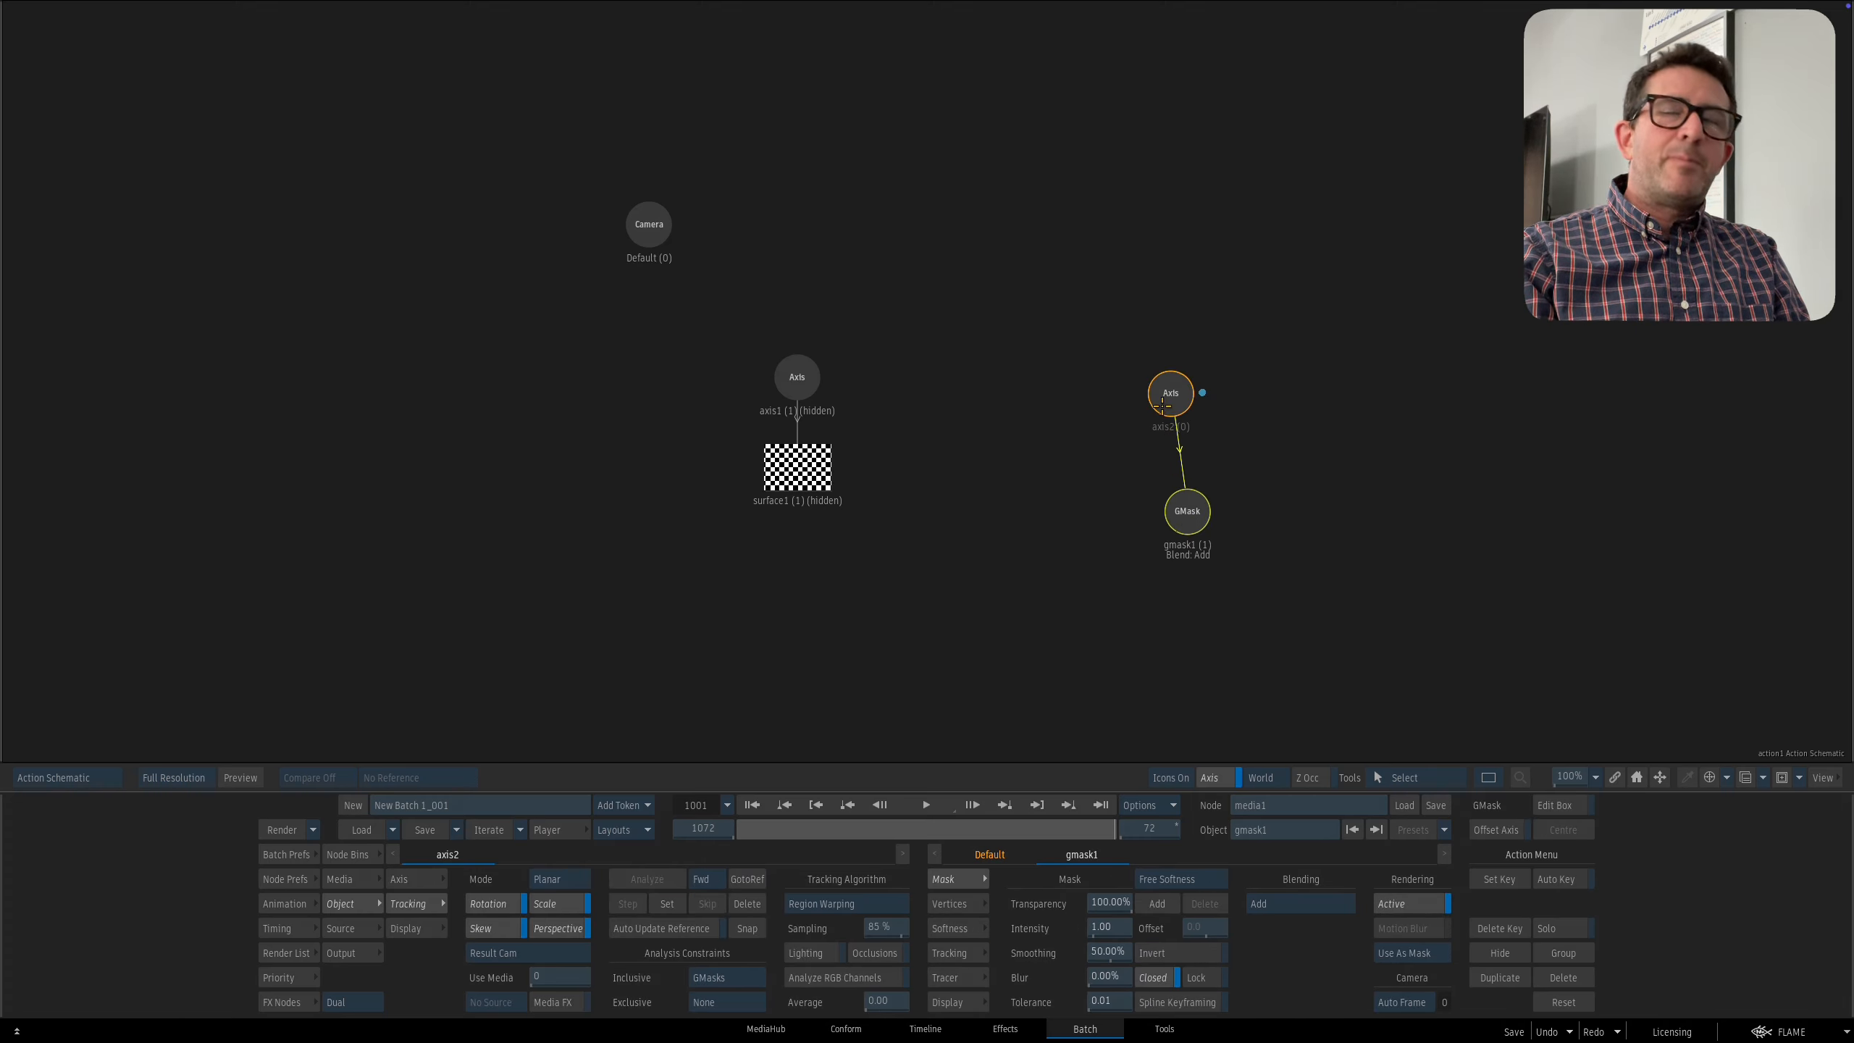
drag(1153, 394, 878, 314)
key(shift+h)
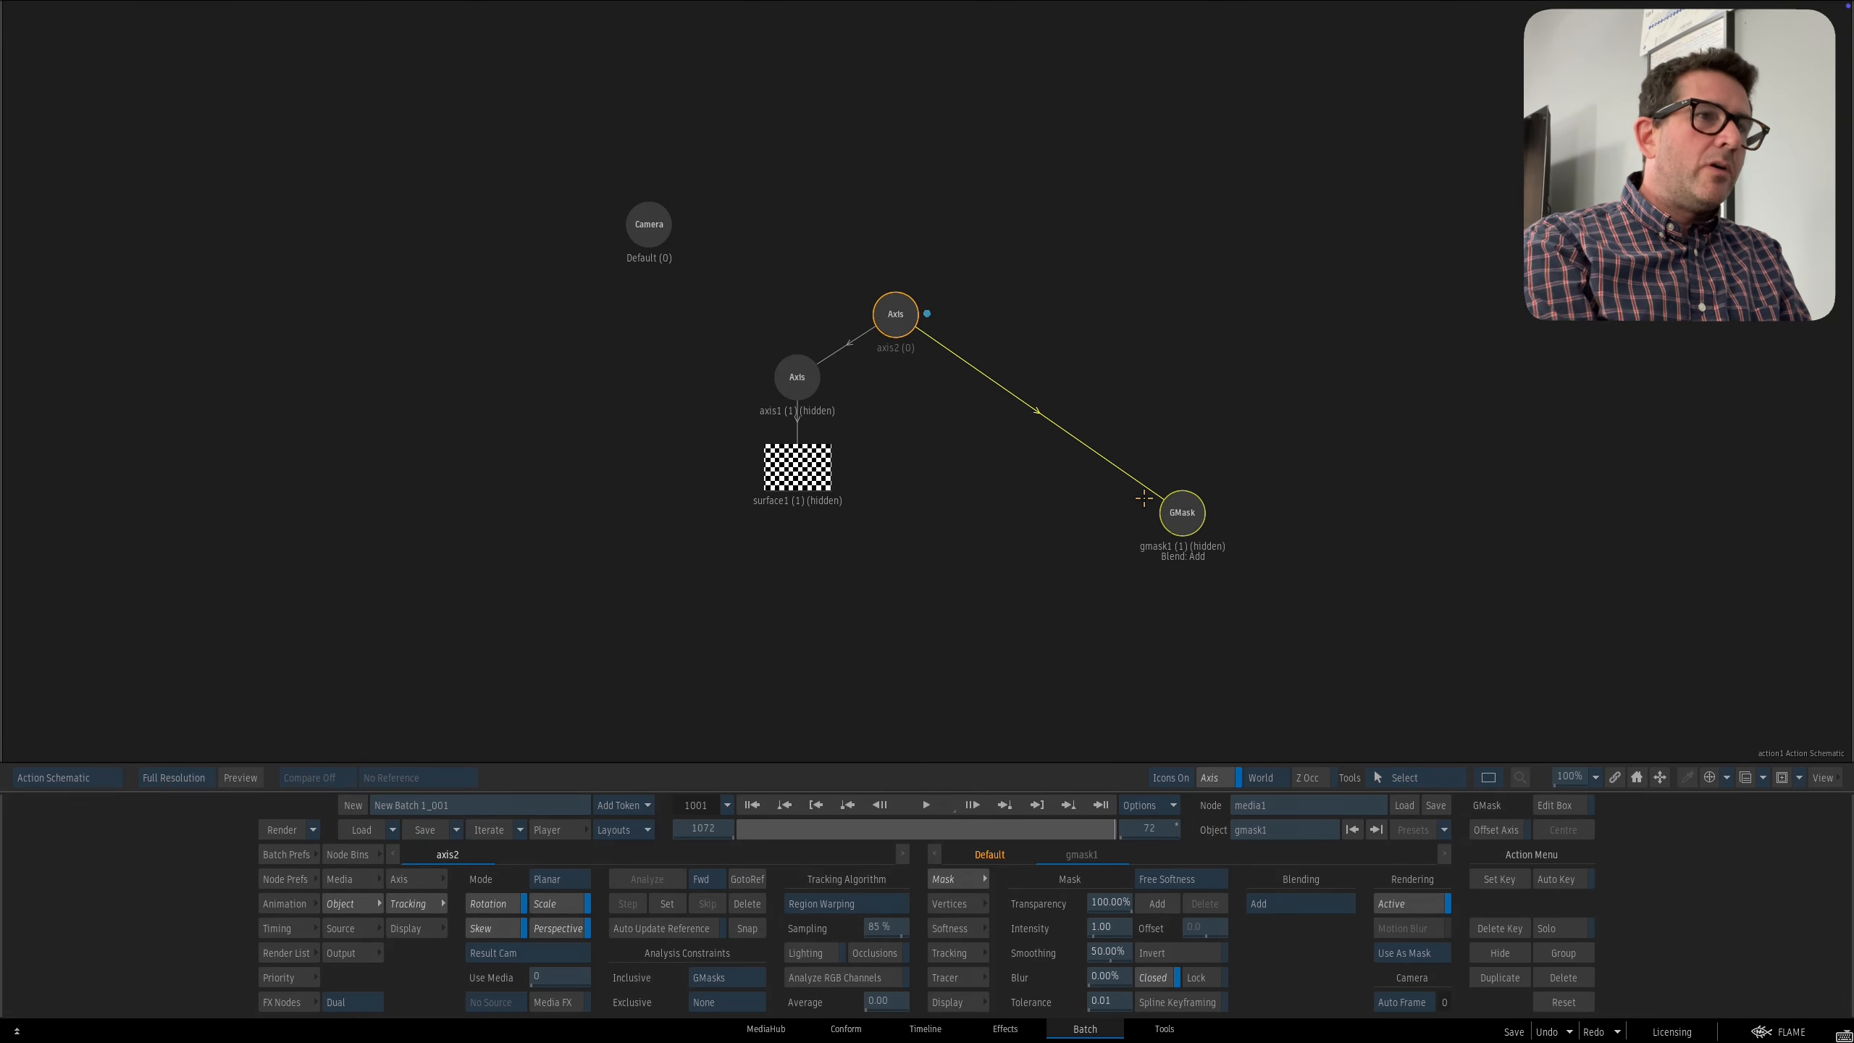
Unhide the checkerboard surface and view it in the composite result.
click(802, 463)
key(F4)
key(shift+h)
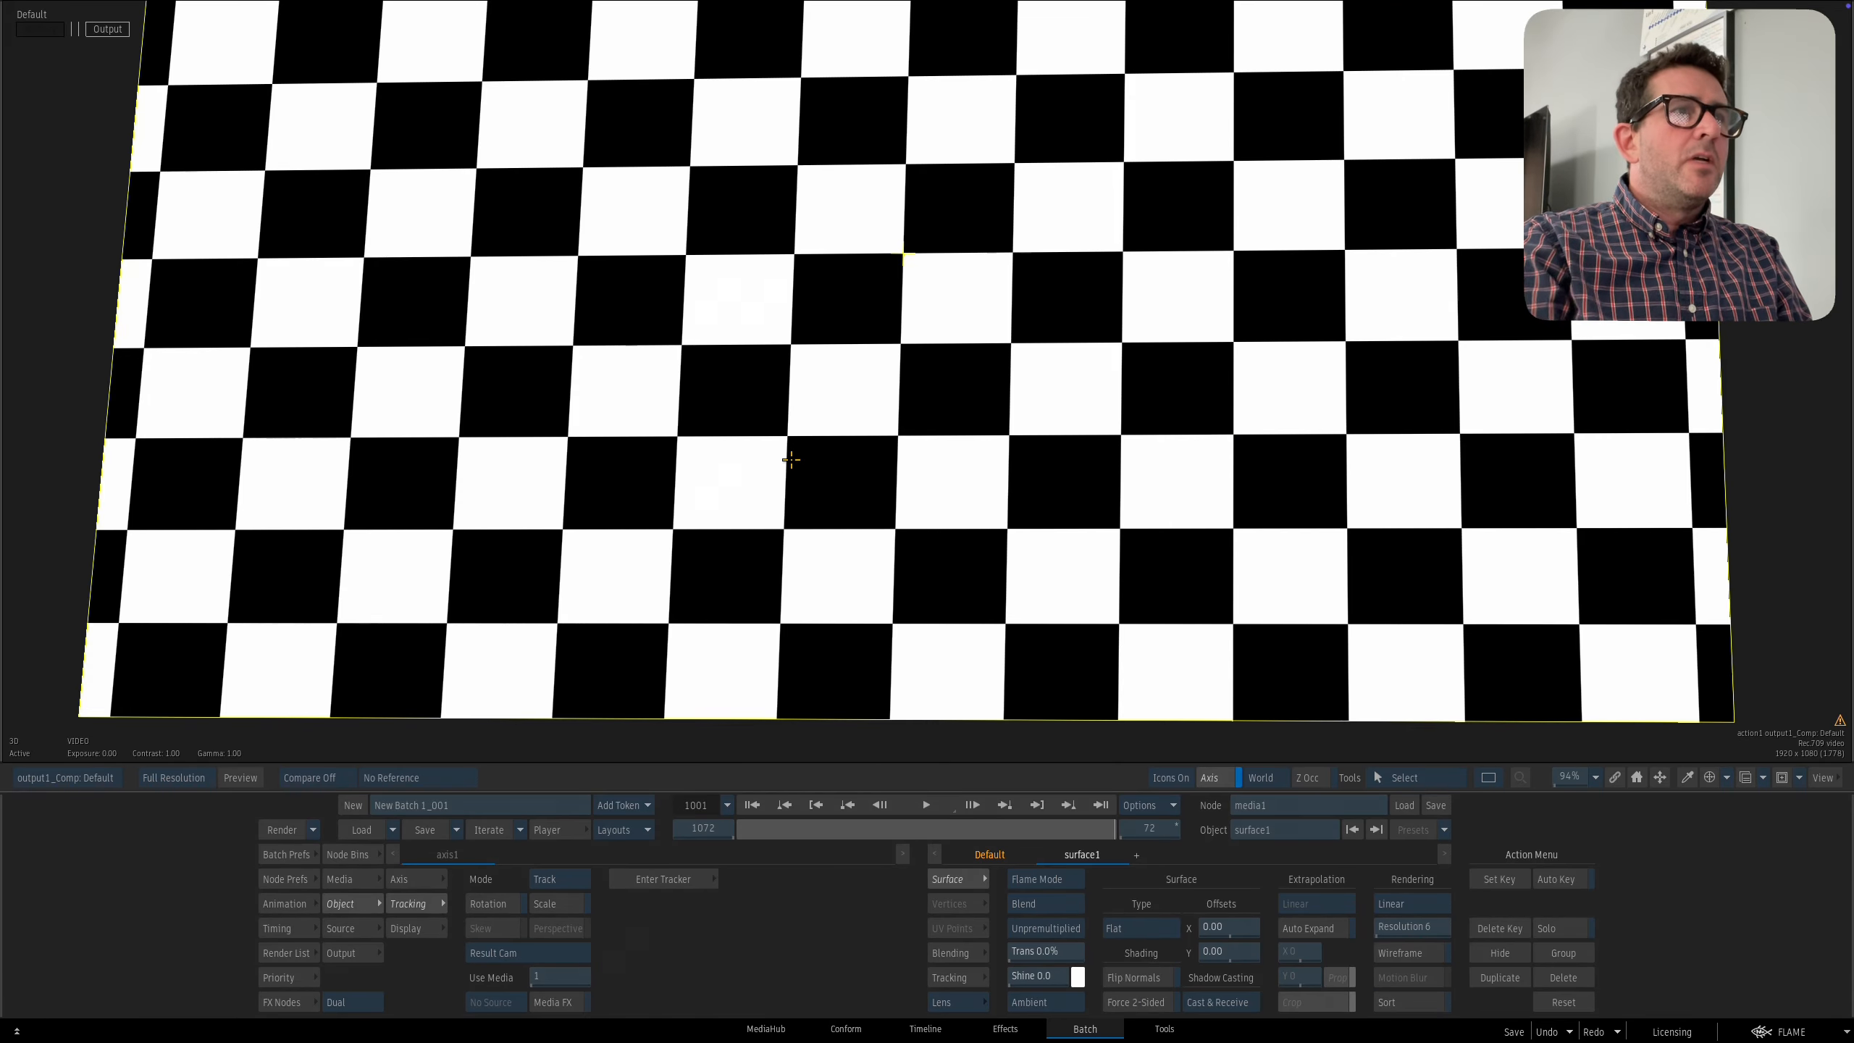
drag(992, 508, 798, 577)
Select the tracked axis in the schematic, show its axis transform settings and return to frame 1001.
key(F8)
click(919, 294)
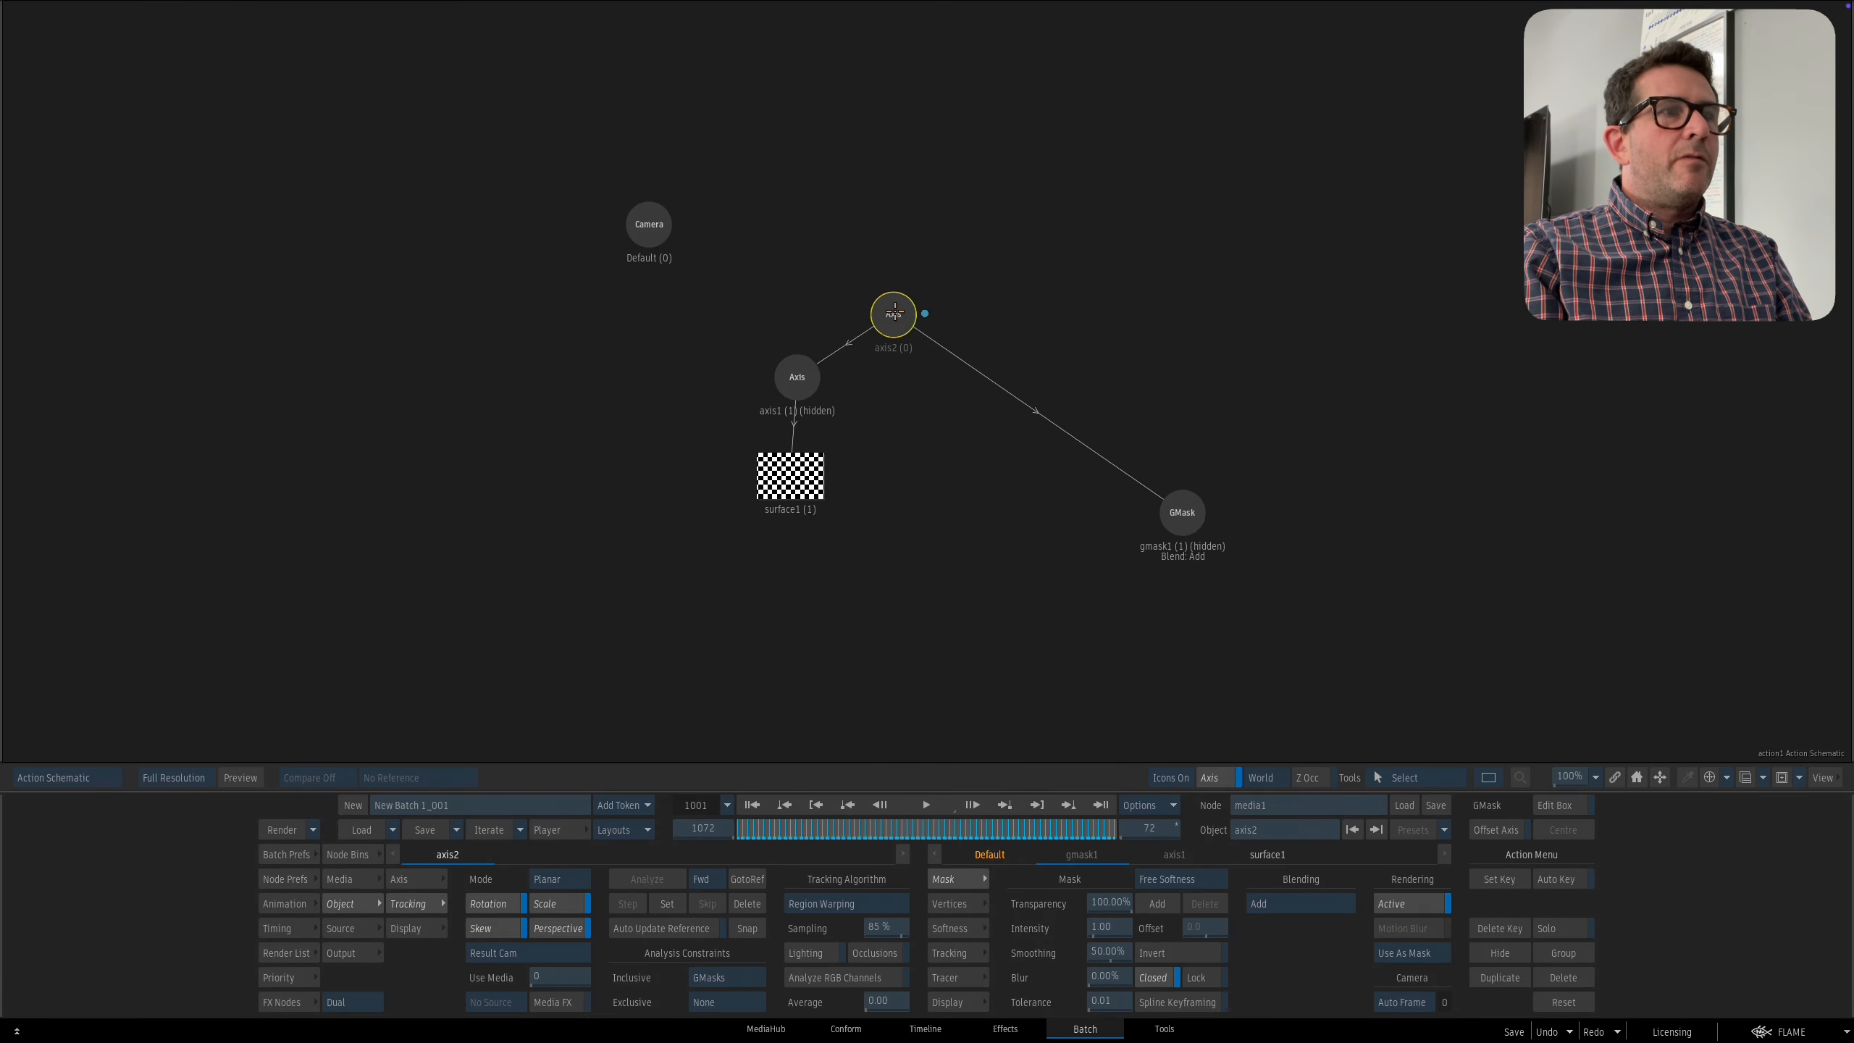
mouse_move(922, 290)
mouse_down()
mouse_move(921, 273)
mouse_move(957, 268)
mouse_move(936, 281)
mouse_move(940, 264)
mouse_up()
click(402, 887)
drag(749, 836, 733, 839)
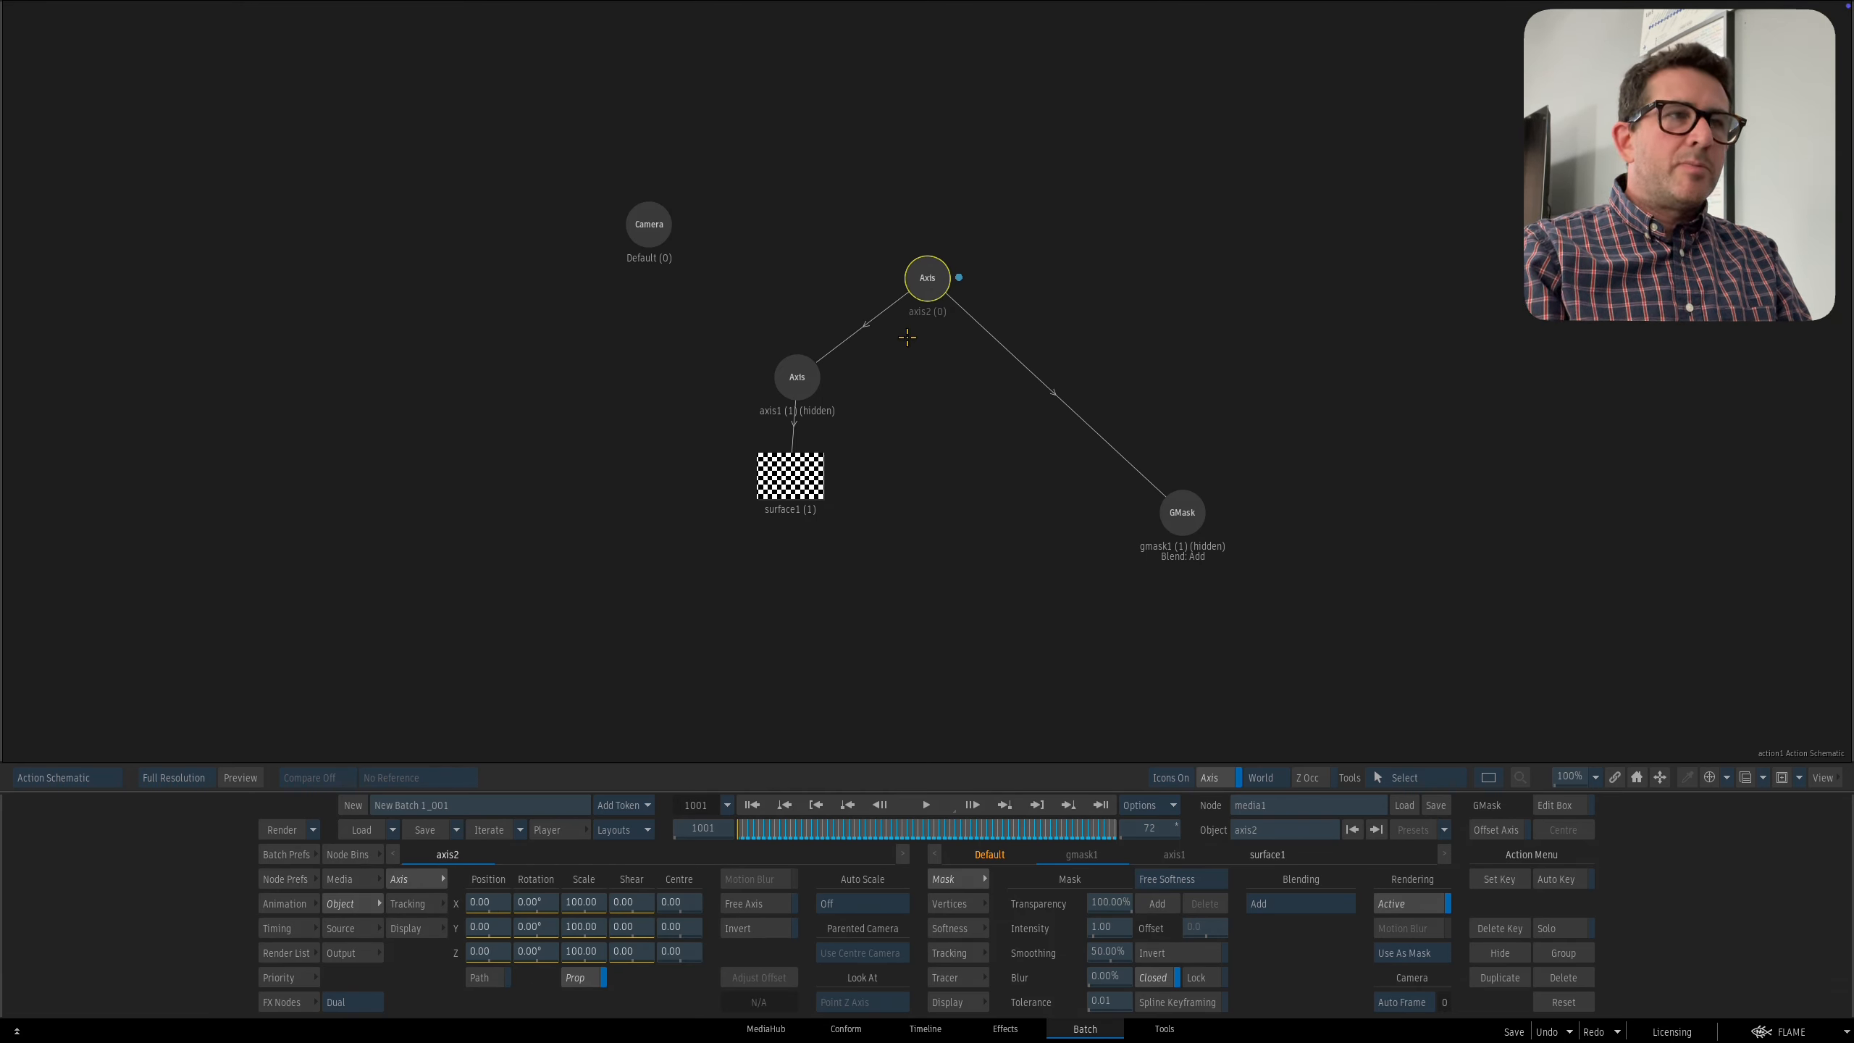
Scale the checkerboard's own axis proportionally to 20 so it roughly covers the sign.
click(785, 400)
click(789, 376)
key(F4)
drag(592, 904, 545, 873)
drag(797, 664, 961, 558)
drag(960, 558, 930, 721)
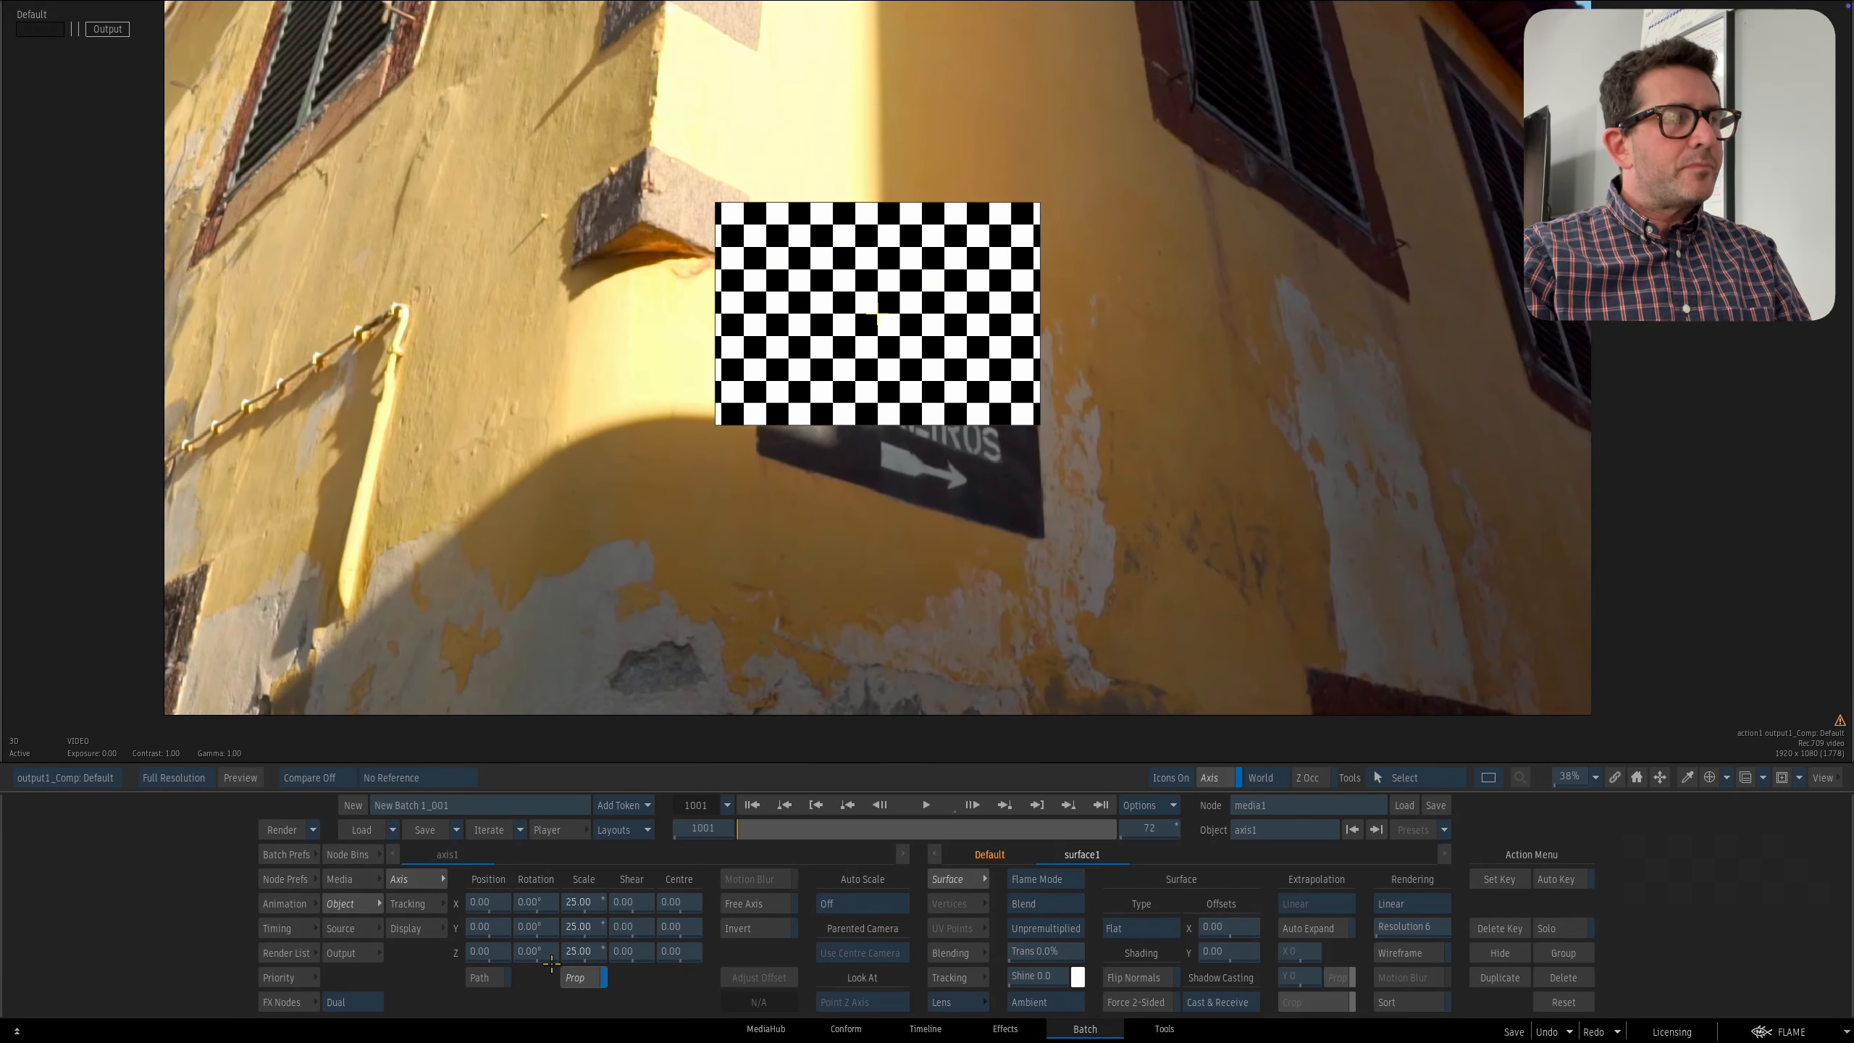
drag(582, 904, 566, 904)
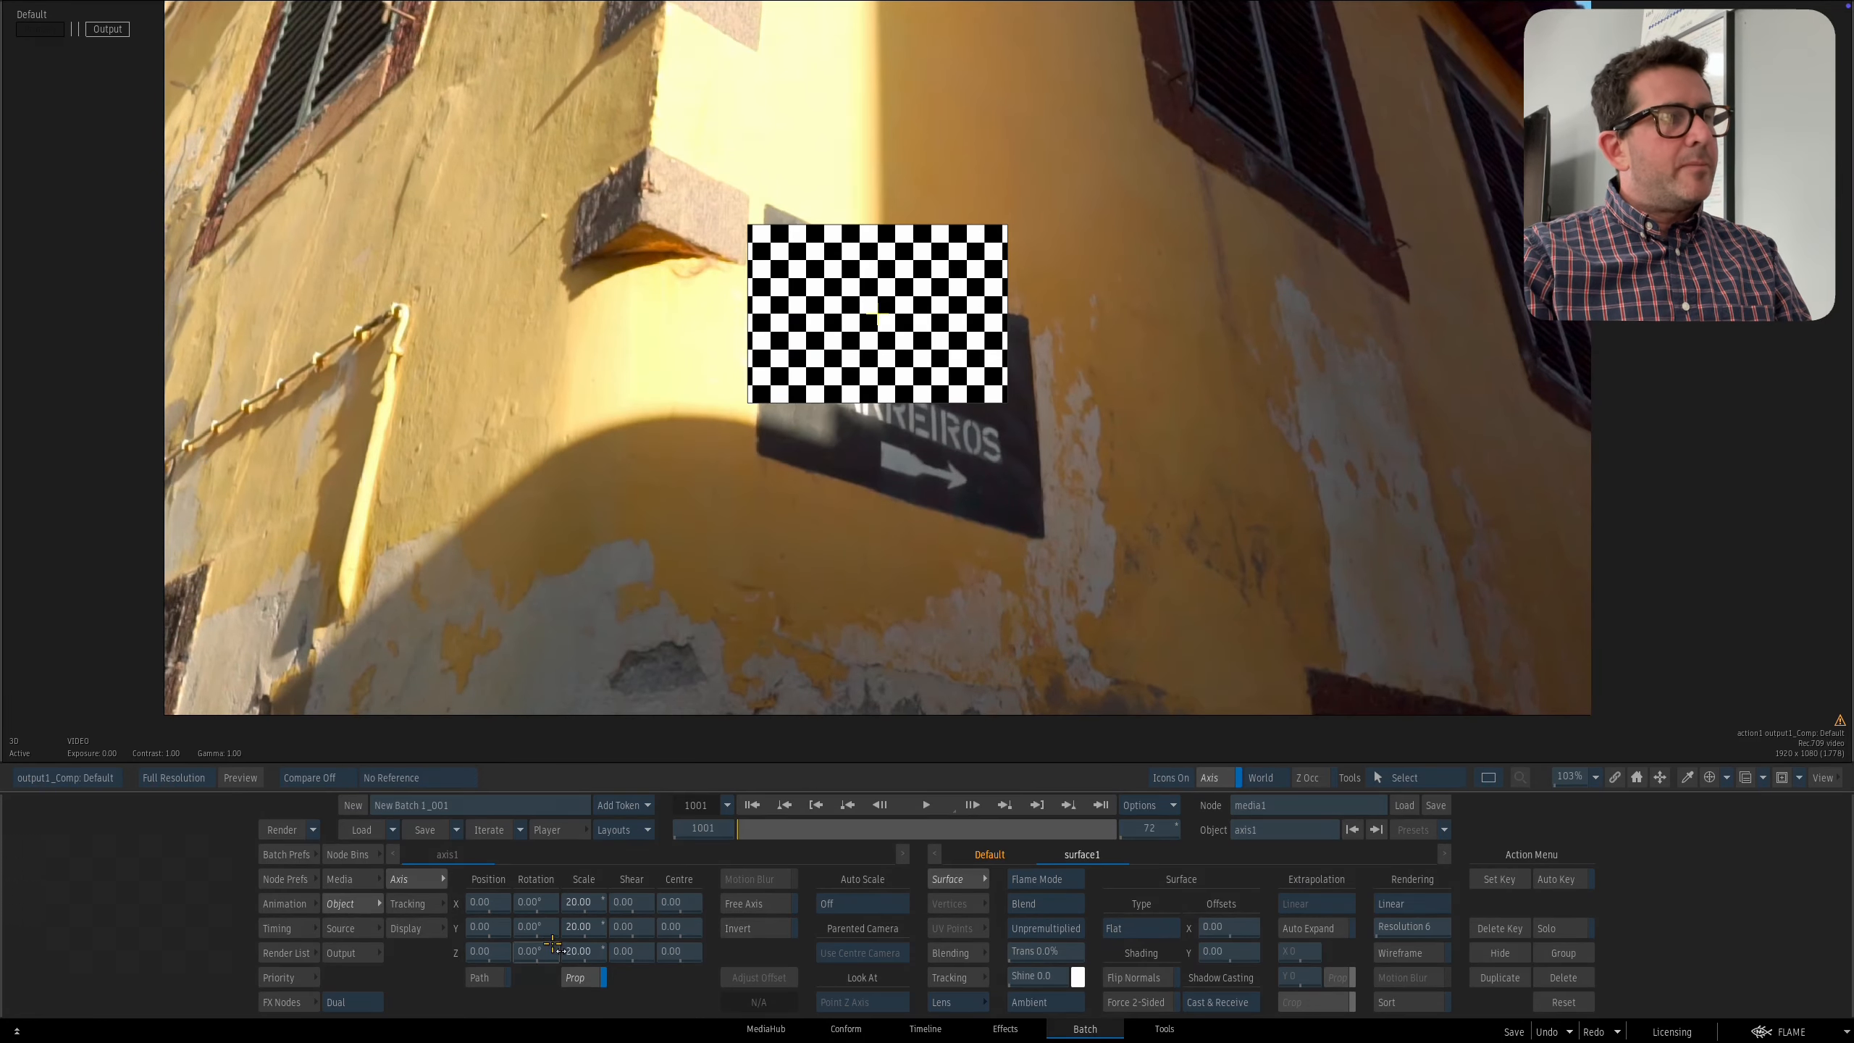
Try an X shear on the scaled checkerboard axis and undo it.
drag(626, 903, 642, 909)
key(ctrl+z)
drag(930, 662, 906, 666)
Set the checkerboard surface type to Bilinear and move its four corner vertices onto the sign's corners.
click(1162, 935)
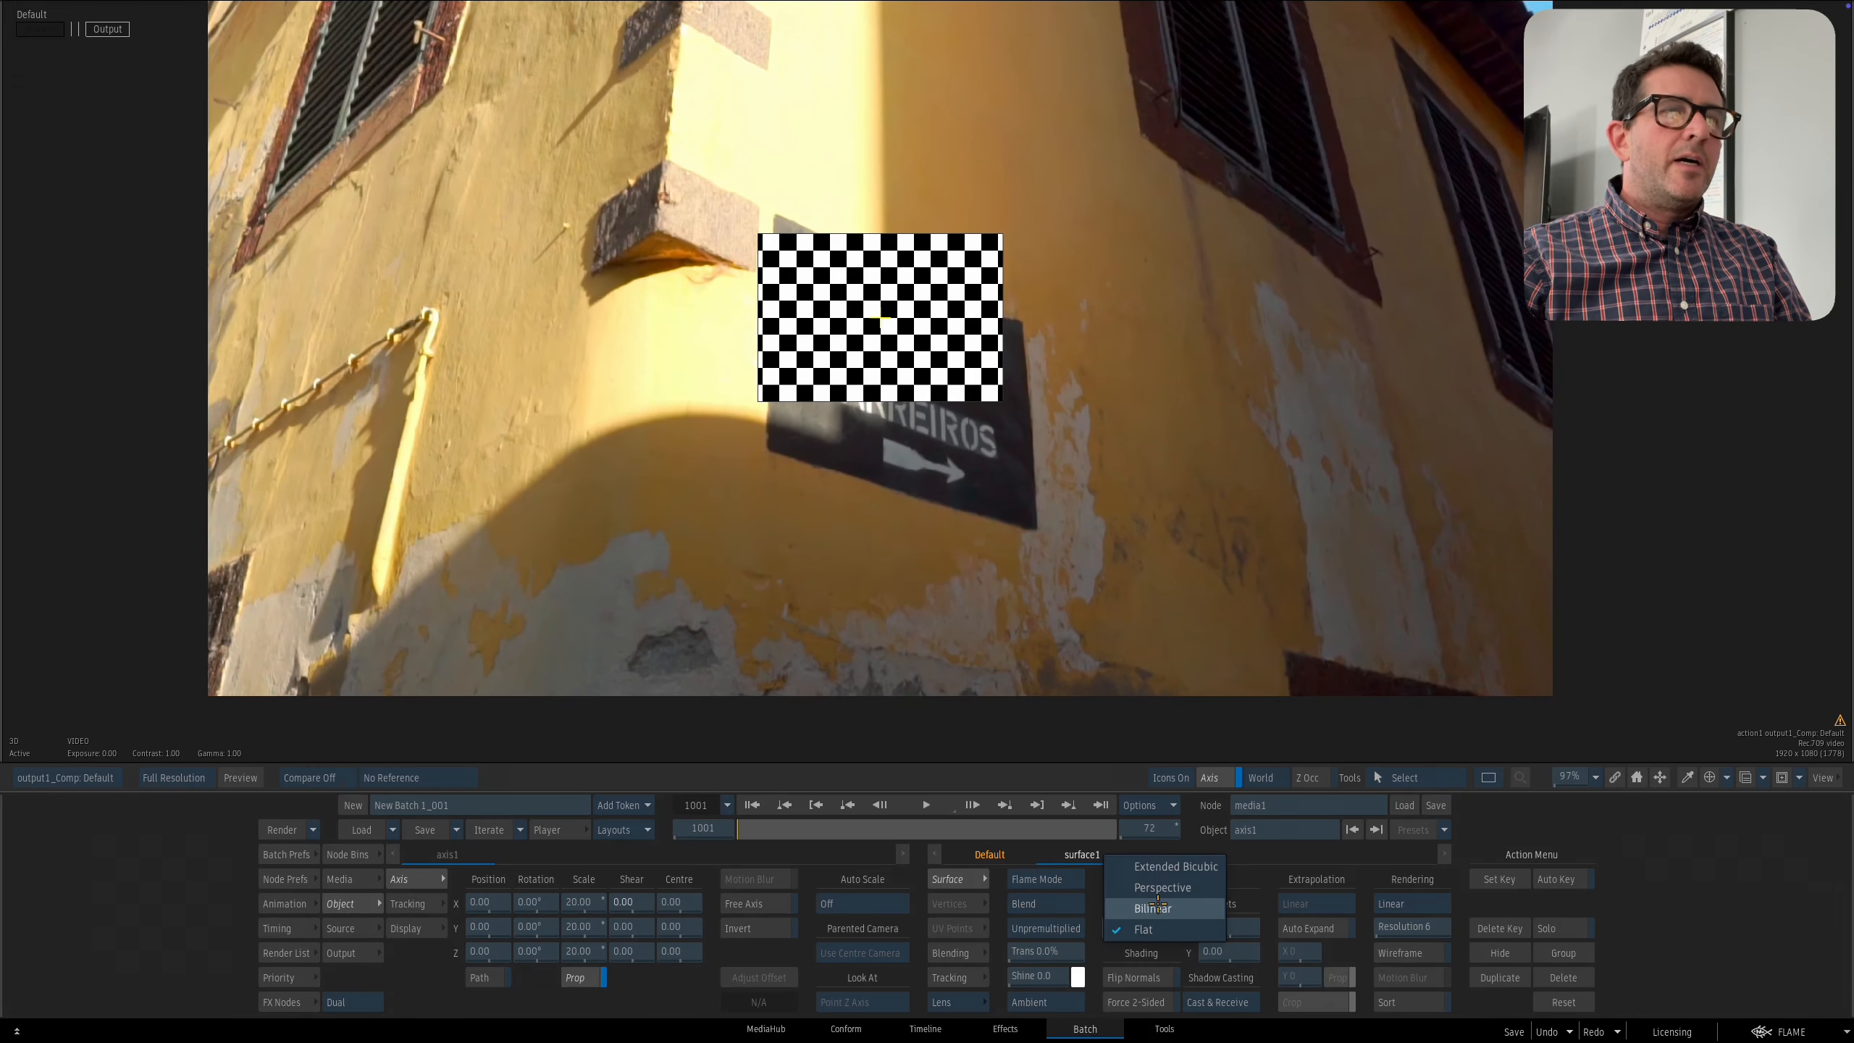
click(1156, 906)
drag(999, 401, 1039, 526)
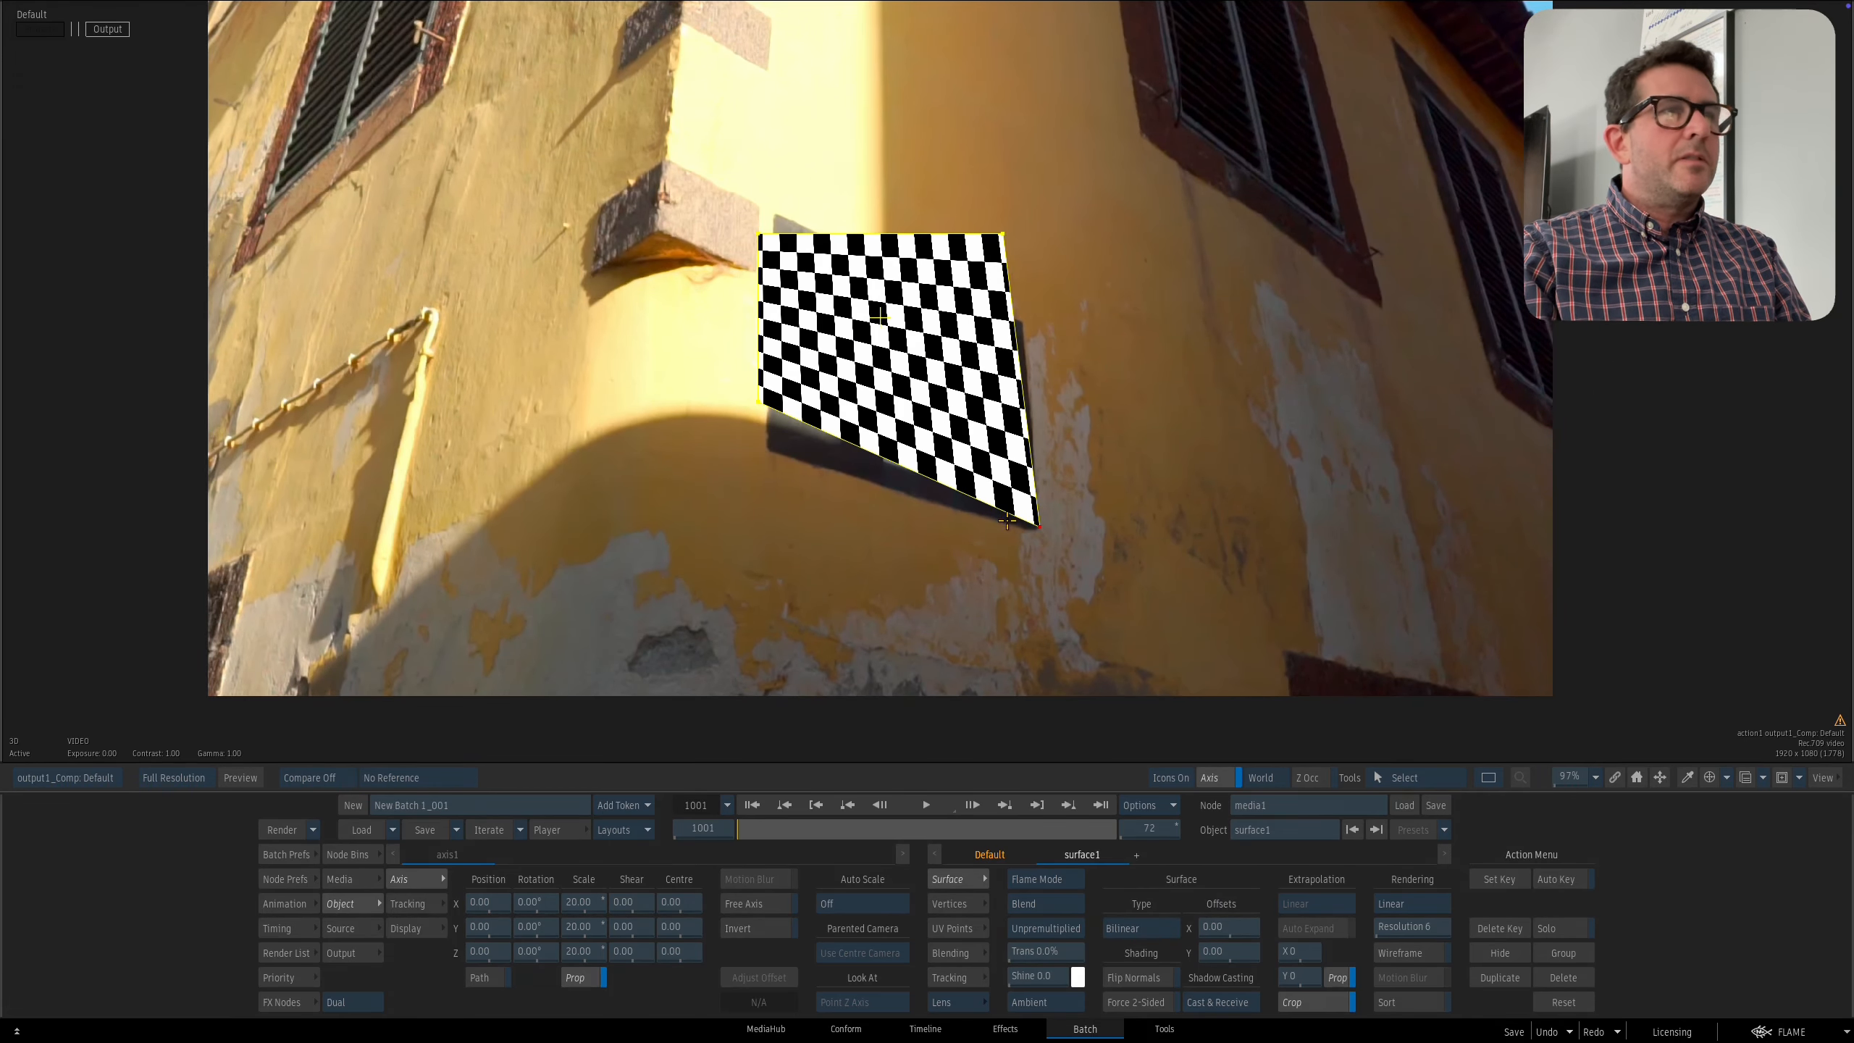
drag(757, 406, 768, 452)
drag(769, 233, 778, 213)
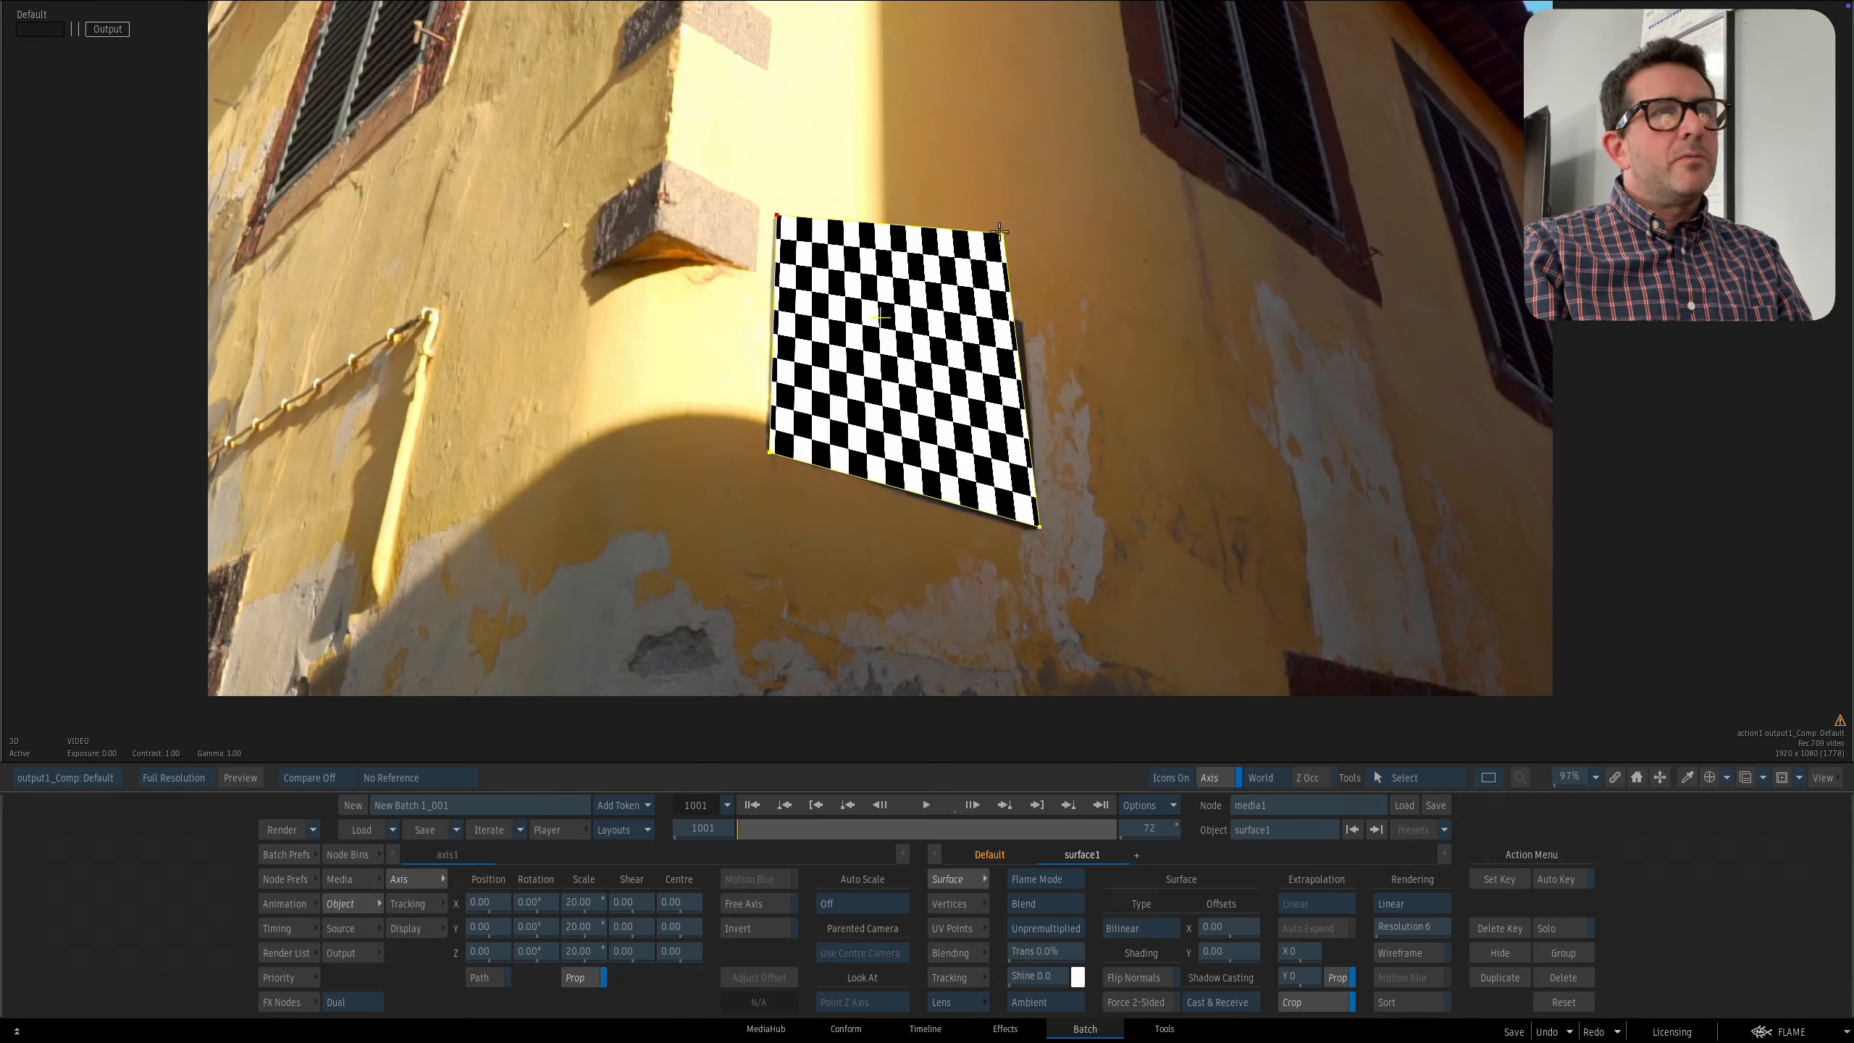
drag(999, 231, 1018, 299)
Play back the corner-pinned checkerboard, set its surface type to Perspective and return to frame 1001.
click(924, 809)
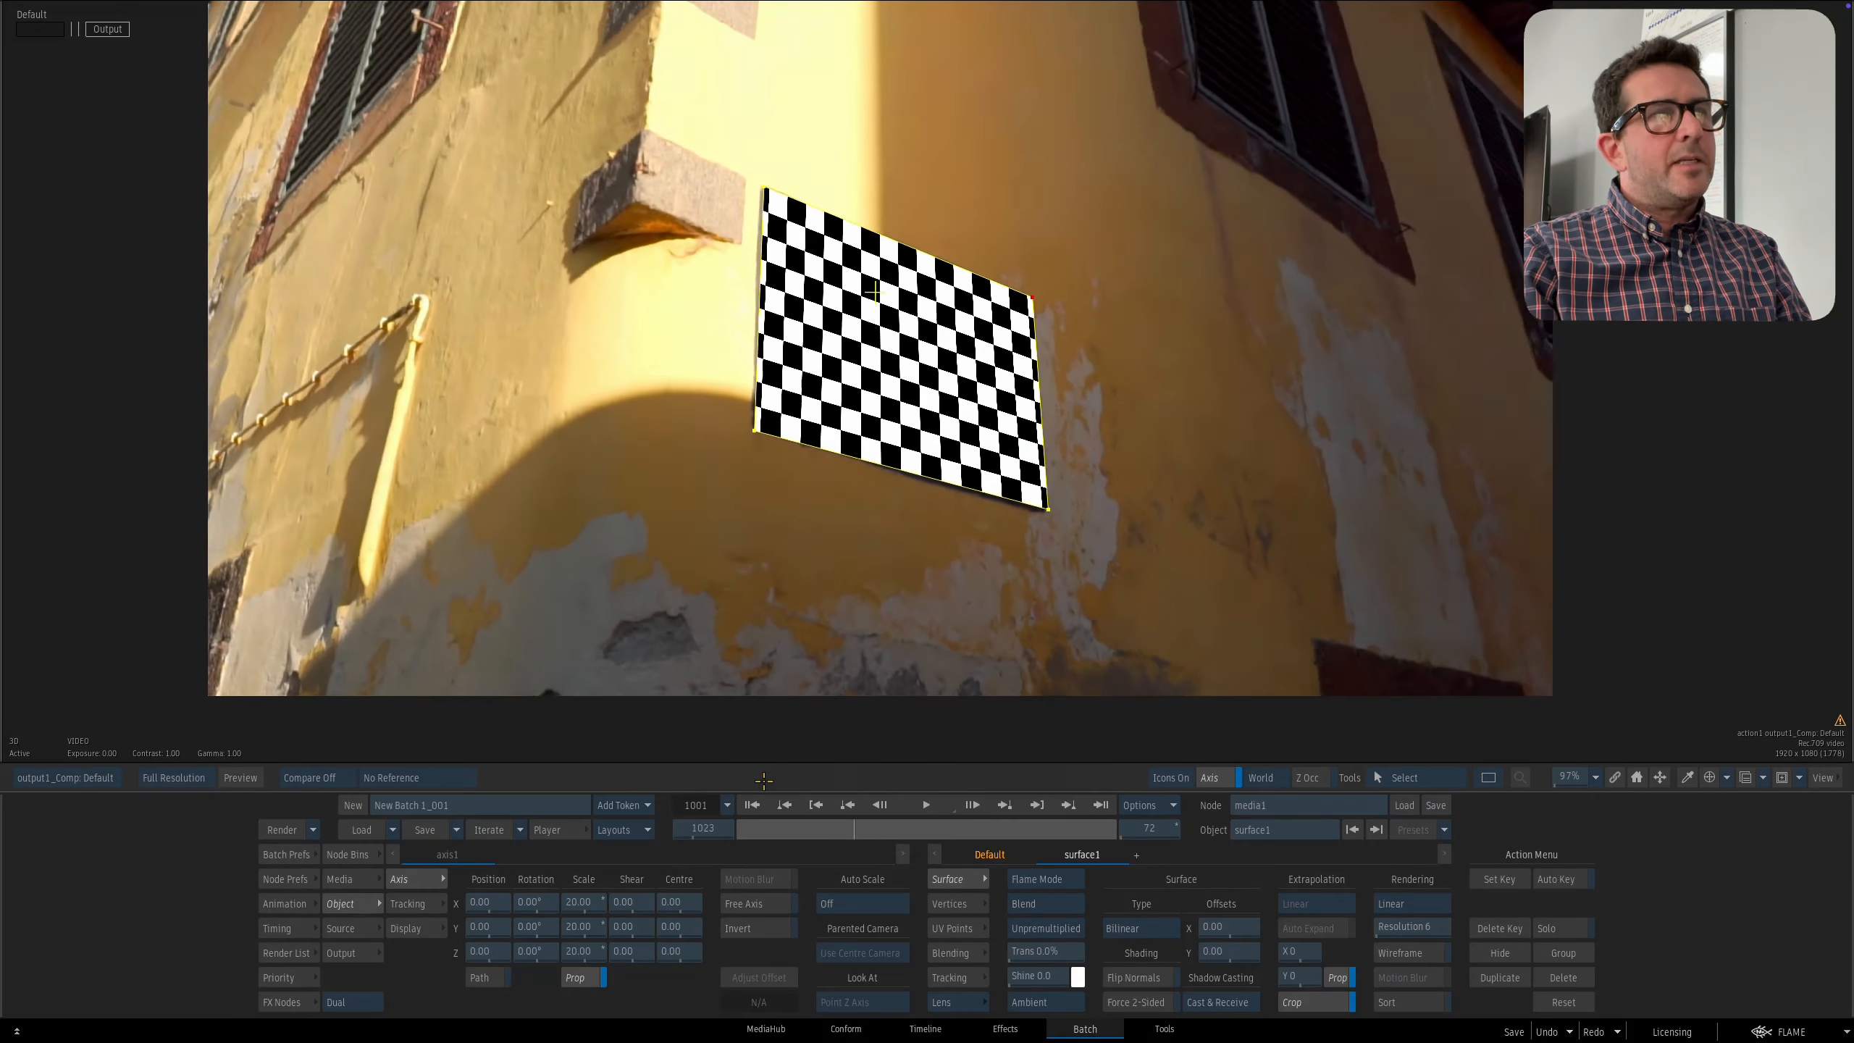
click(1090, 925)
click(1141, 928)
click(1141, 903)
mouse_move(752, 829)
mouse_down()
mouse_move(876, 829)
mouse_move(739, 829)
mouse_up()
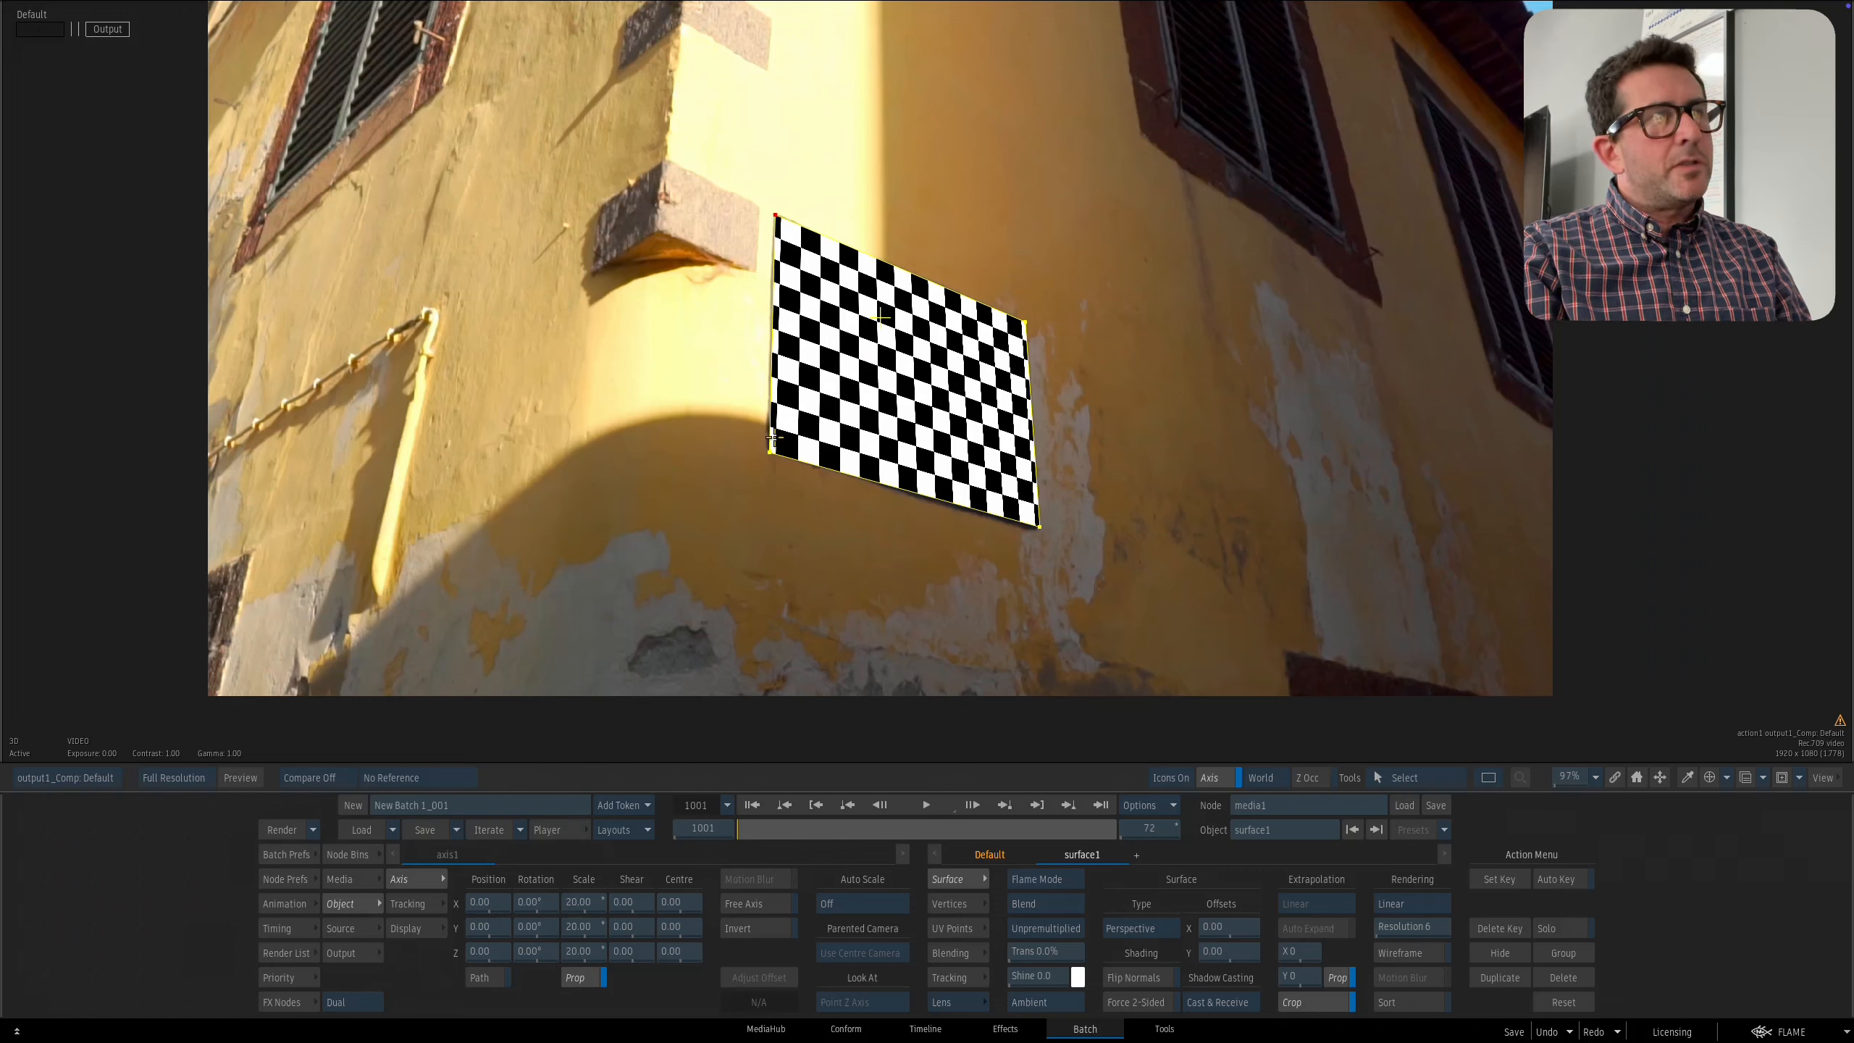
Refine the checkerboard's corner vertices so they sit on the sign's corners at frame 1001.
drag(1041, 526, 1039, 530)
drag(1029, 324, 1080, 334)
drag(1051, 336, 1057, 385)
drag(767, 249, 773, 342)
mouse_move(755, 834)
mouse_down()
mouse_move(927, 834)
mouse_move(738, 833)
mouse_up()
drag(803, 512, 818, 799)
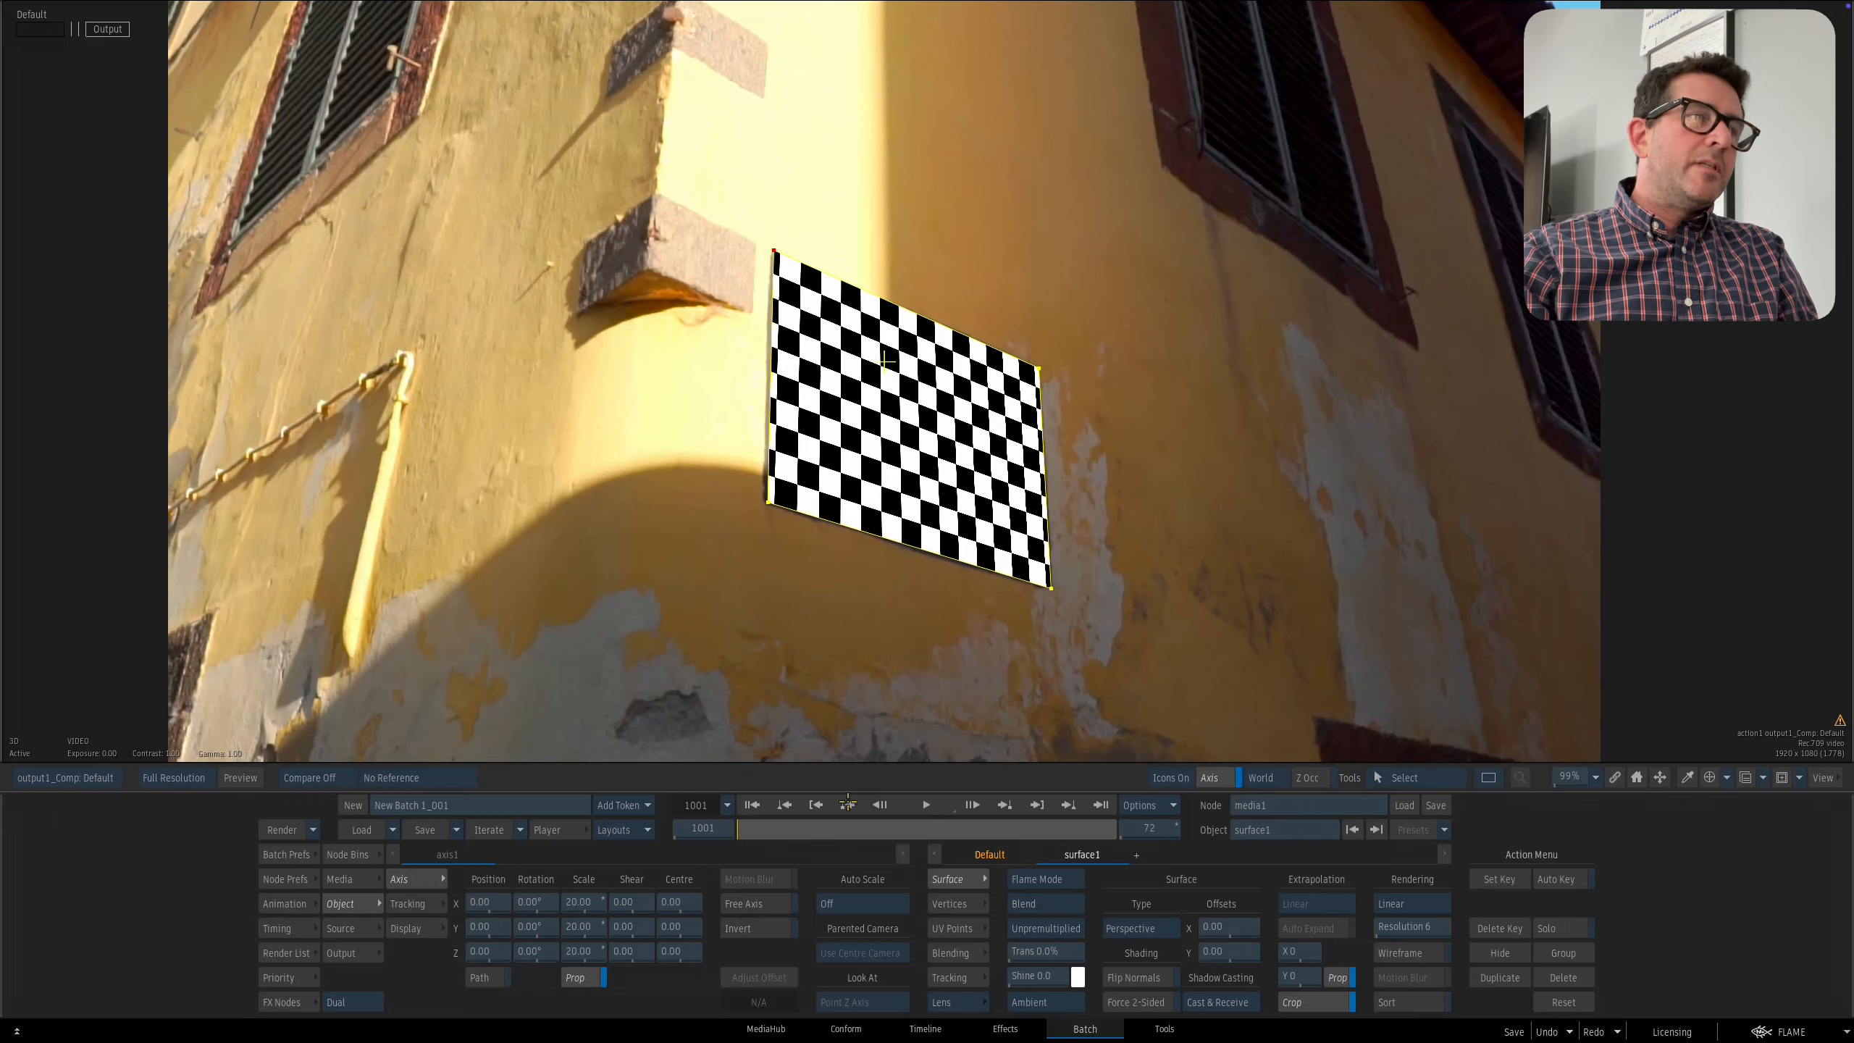
Set the checkerboard surface's transparency to 90%, compare it with the sign over a few frames and show the Action schematic.
drag(1056, 955, 1110, 957)
drag(752, 834, 745, 798)
key(F8)
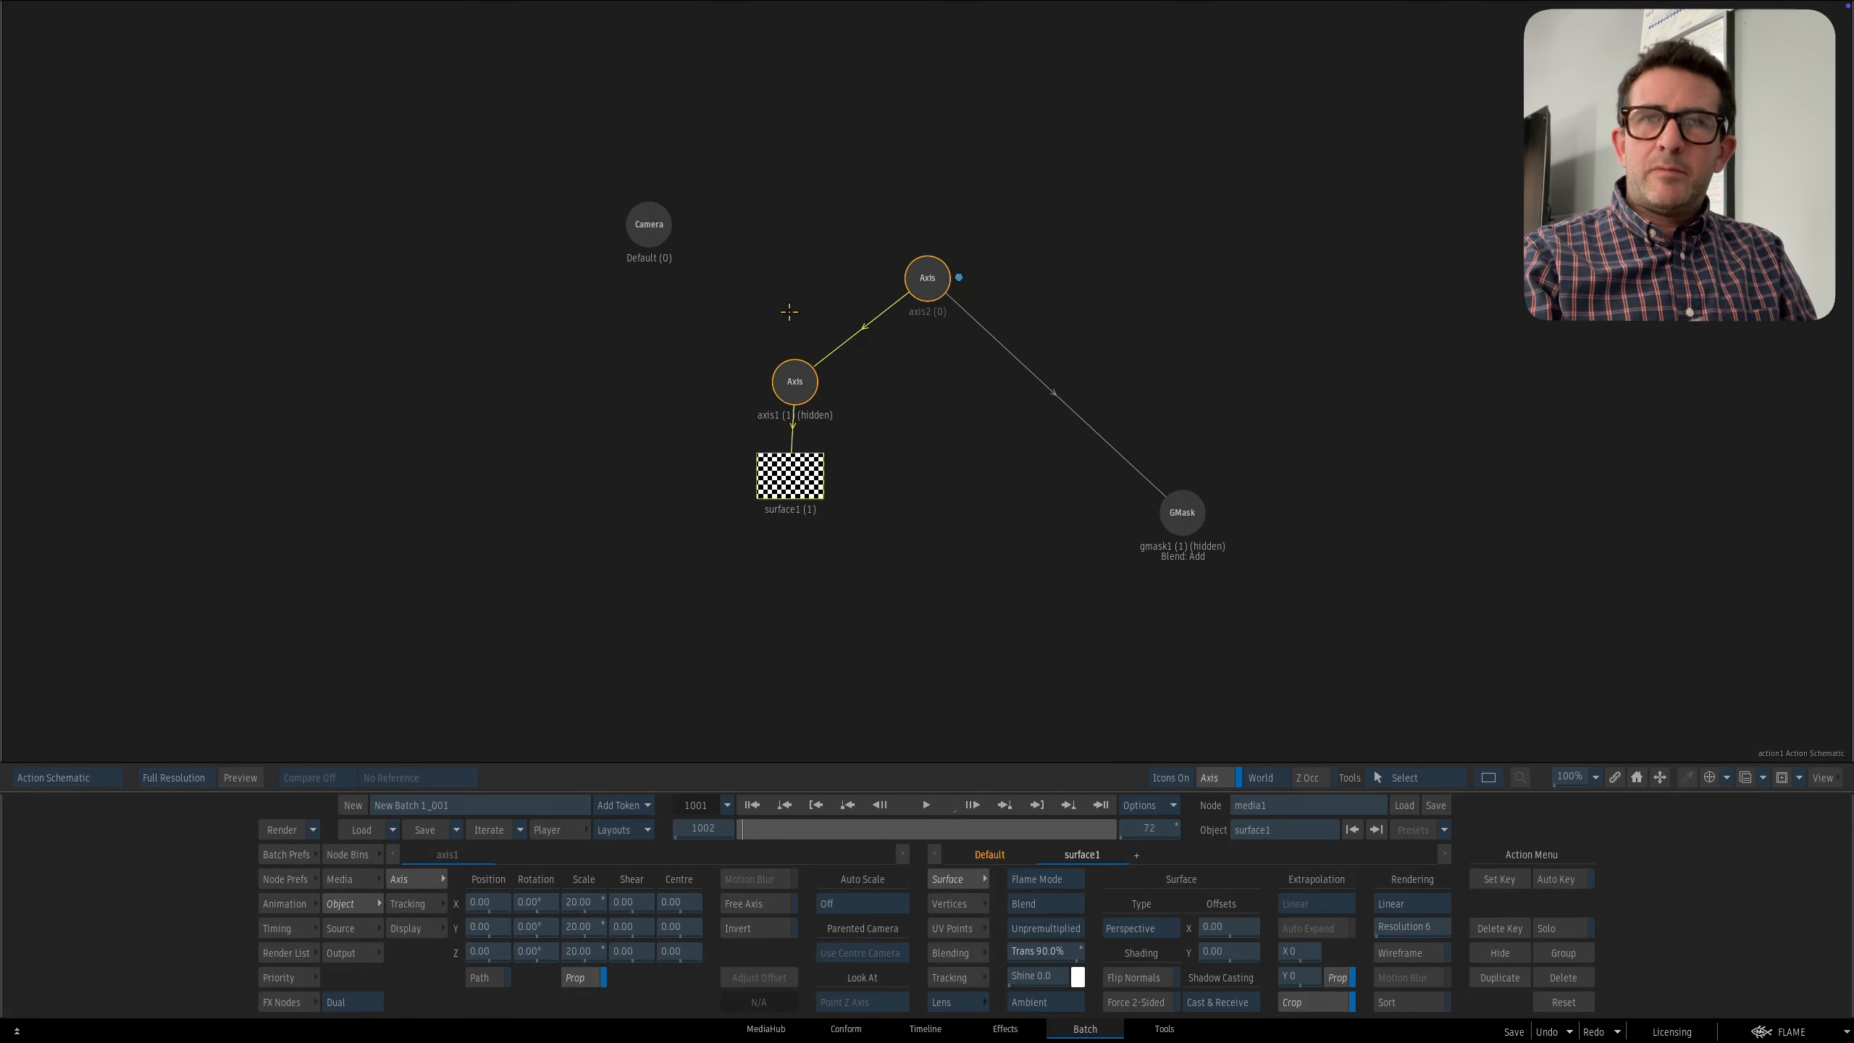
Return to the Batch schematic, reposition the street clip and delete the existing Action node with its media input.
key(Tab)
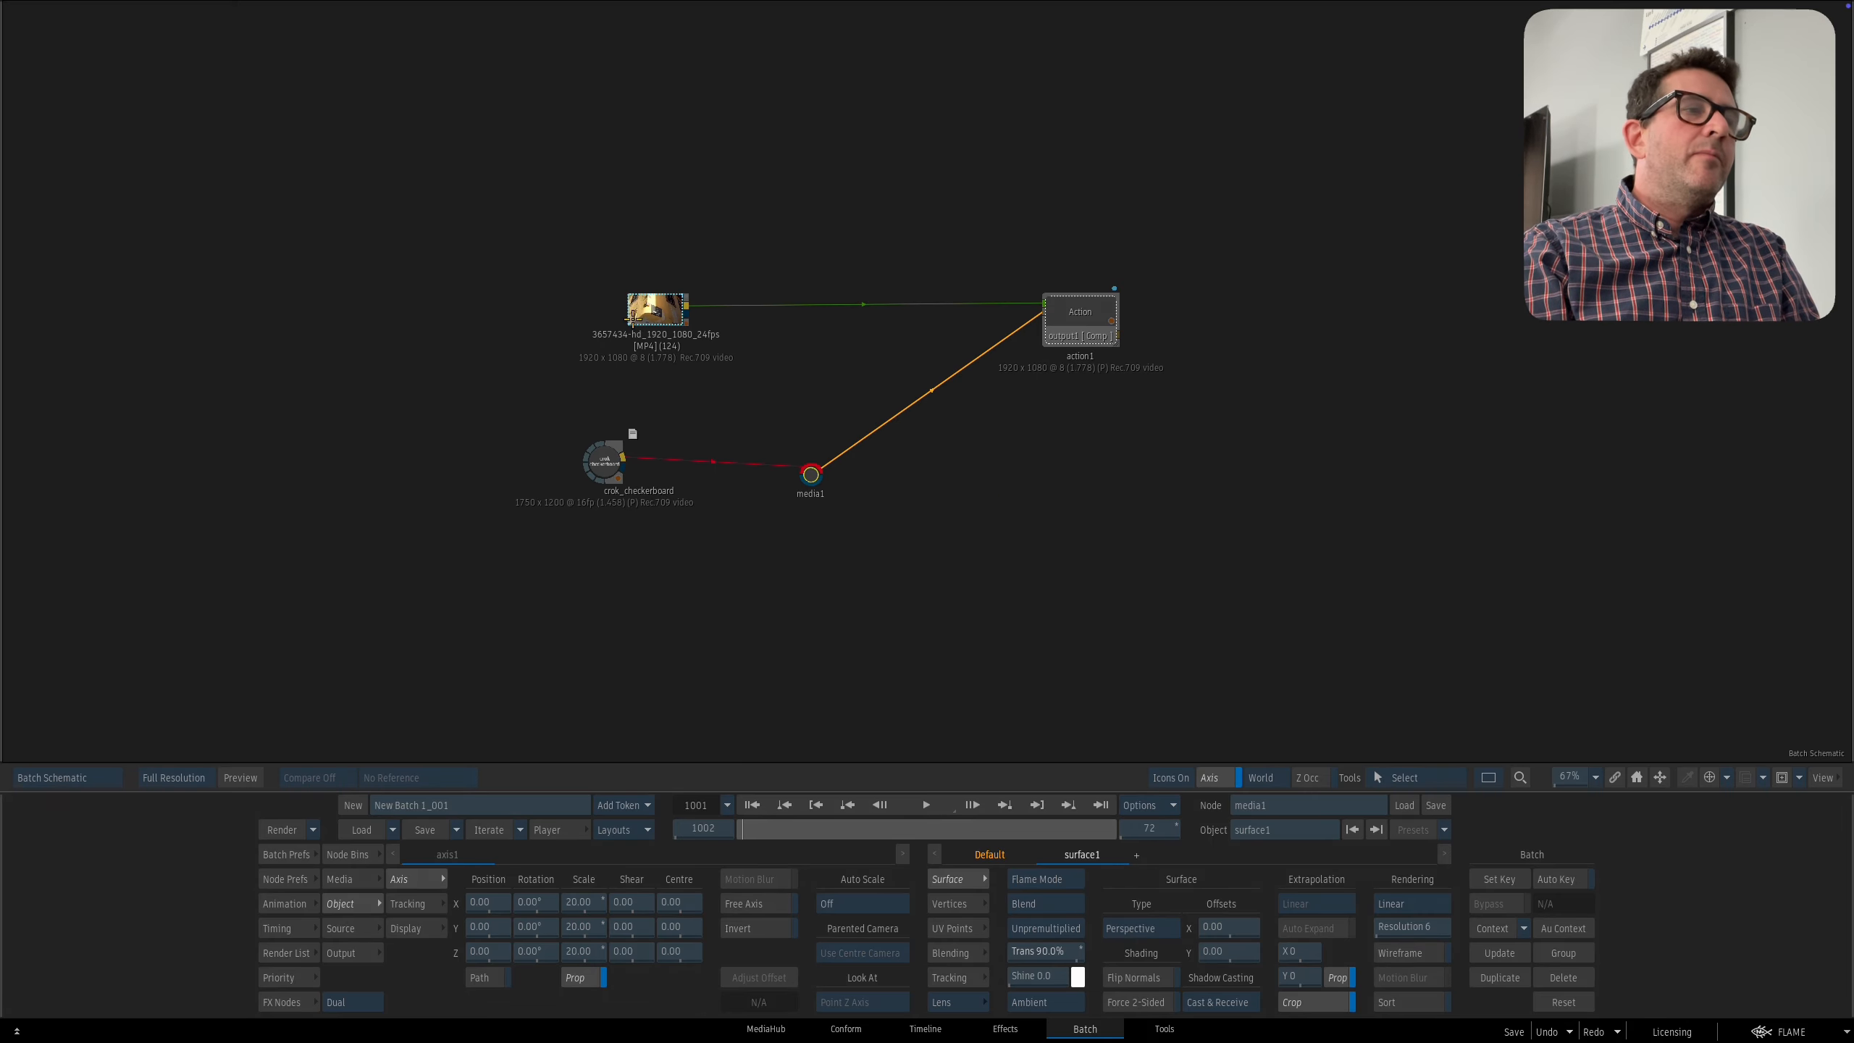
click(633, 310)
drag(632, 310, 618, 315)
drag(1070, 317, 992, 235)
key(Delete)
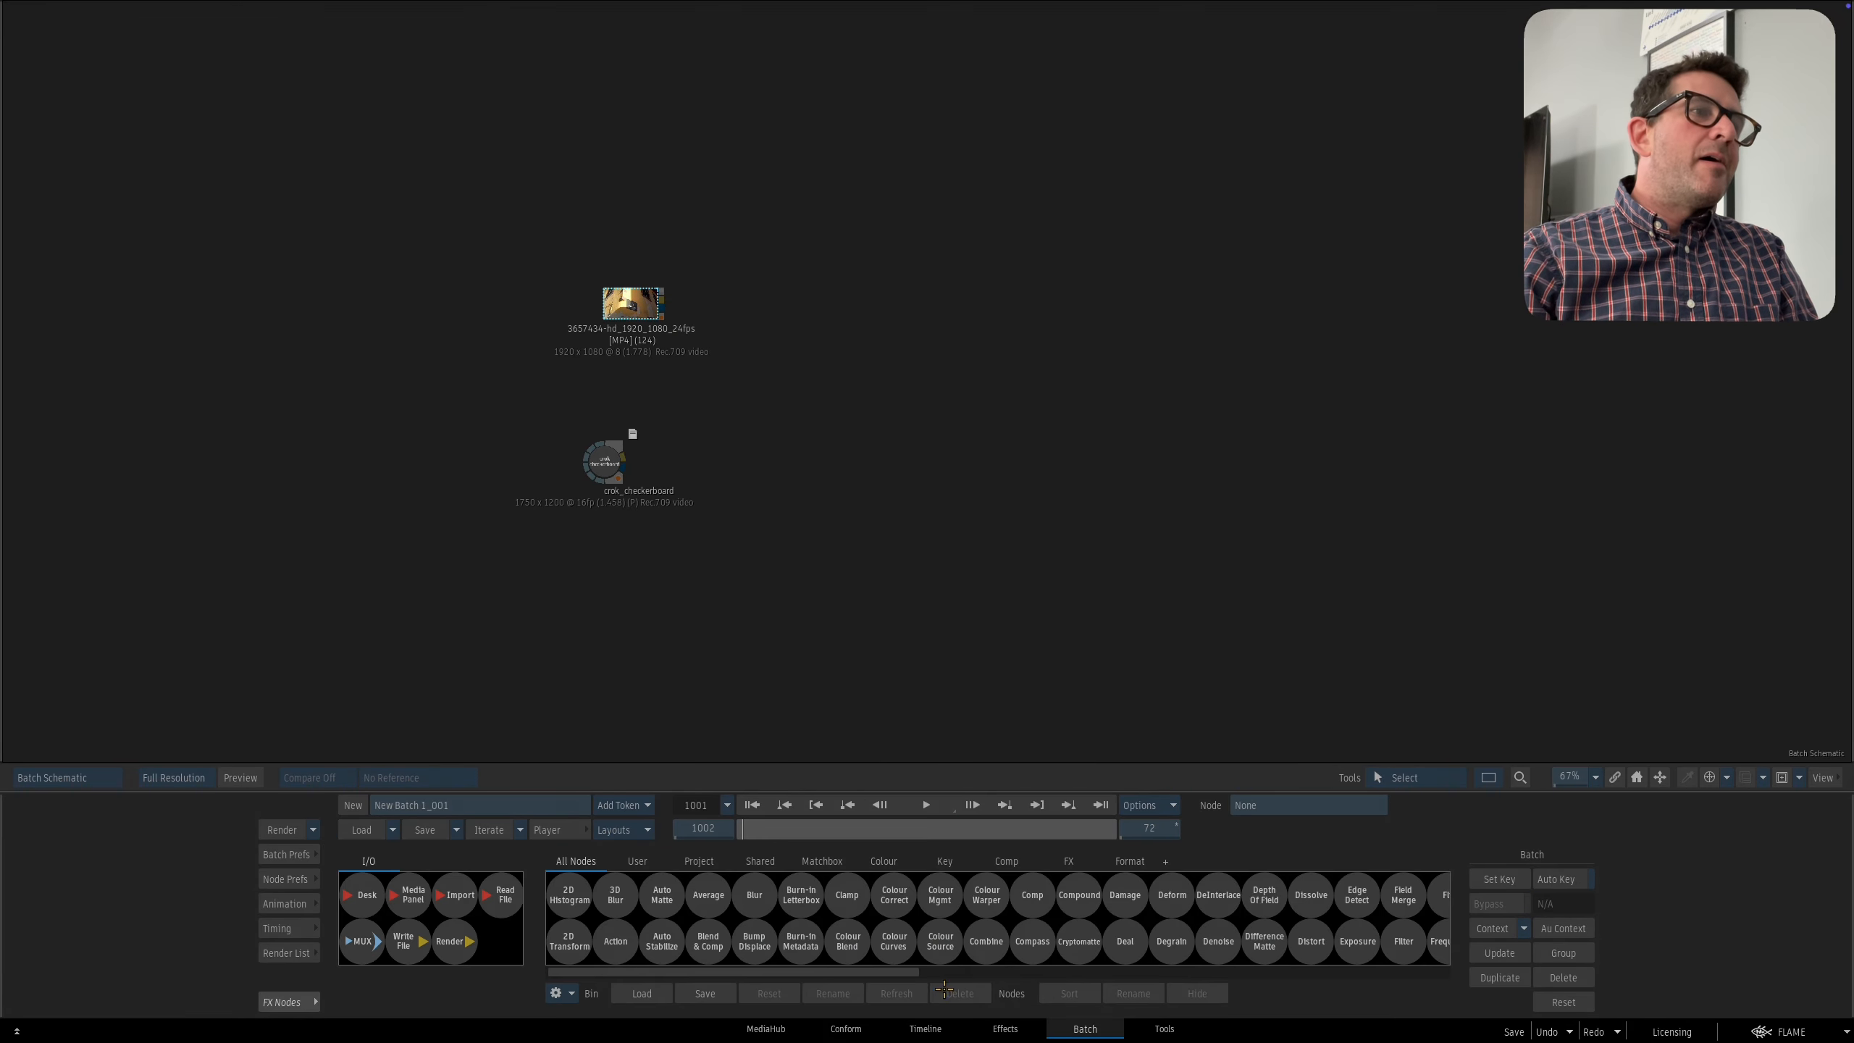
Add a new Action node over the street clip, connect crok_checkerboard to its media input and open the checkerboard surface's settings.
drag(616, 941, 970, 313)
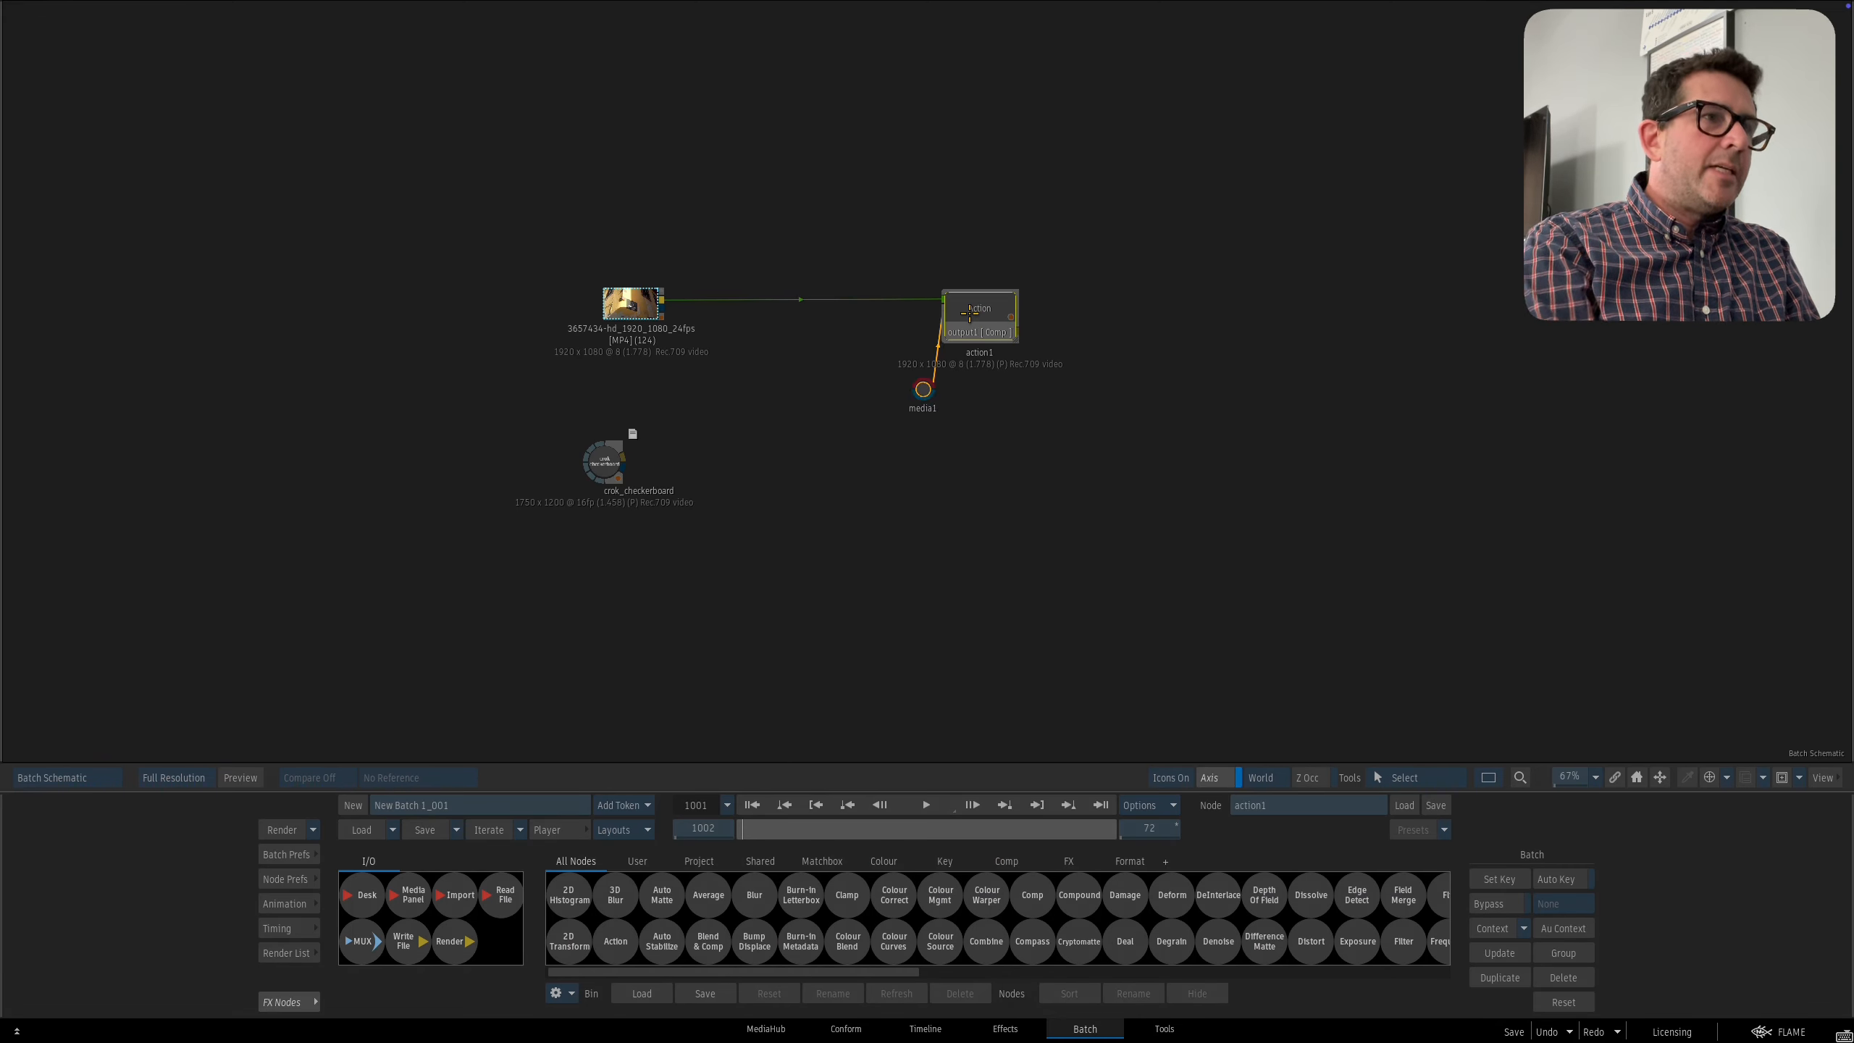
drag(922, 387, 736, 471)
double_click(989, 302)
drag(1030, 468, 894, 638)
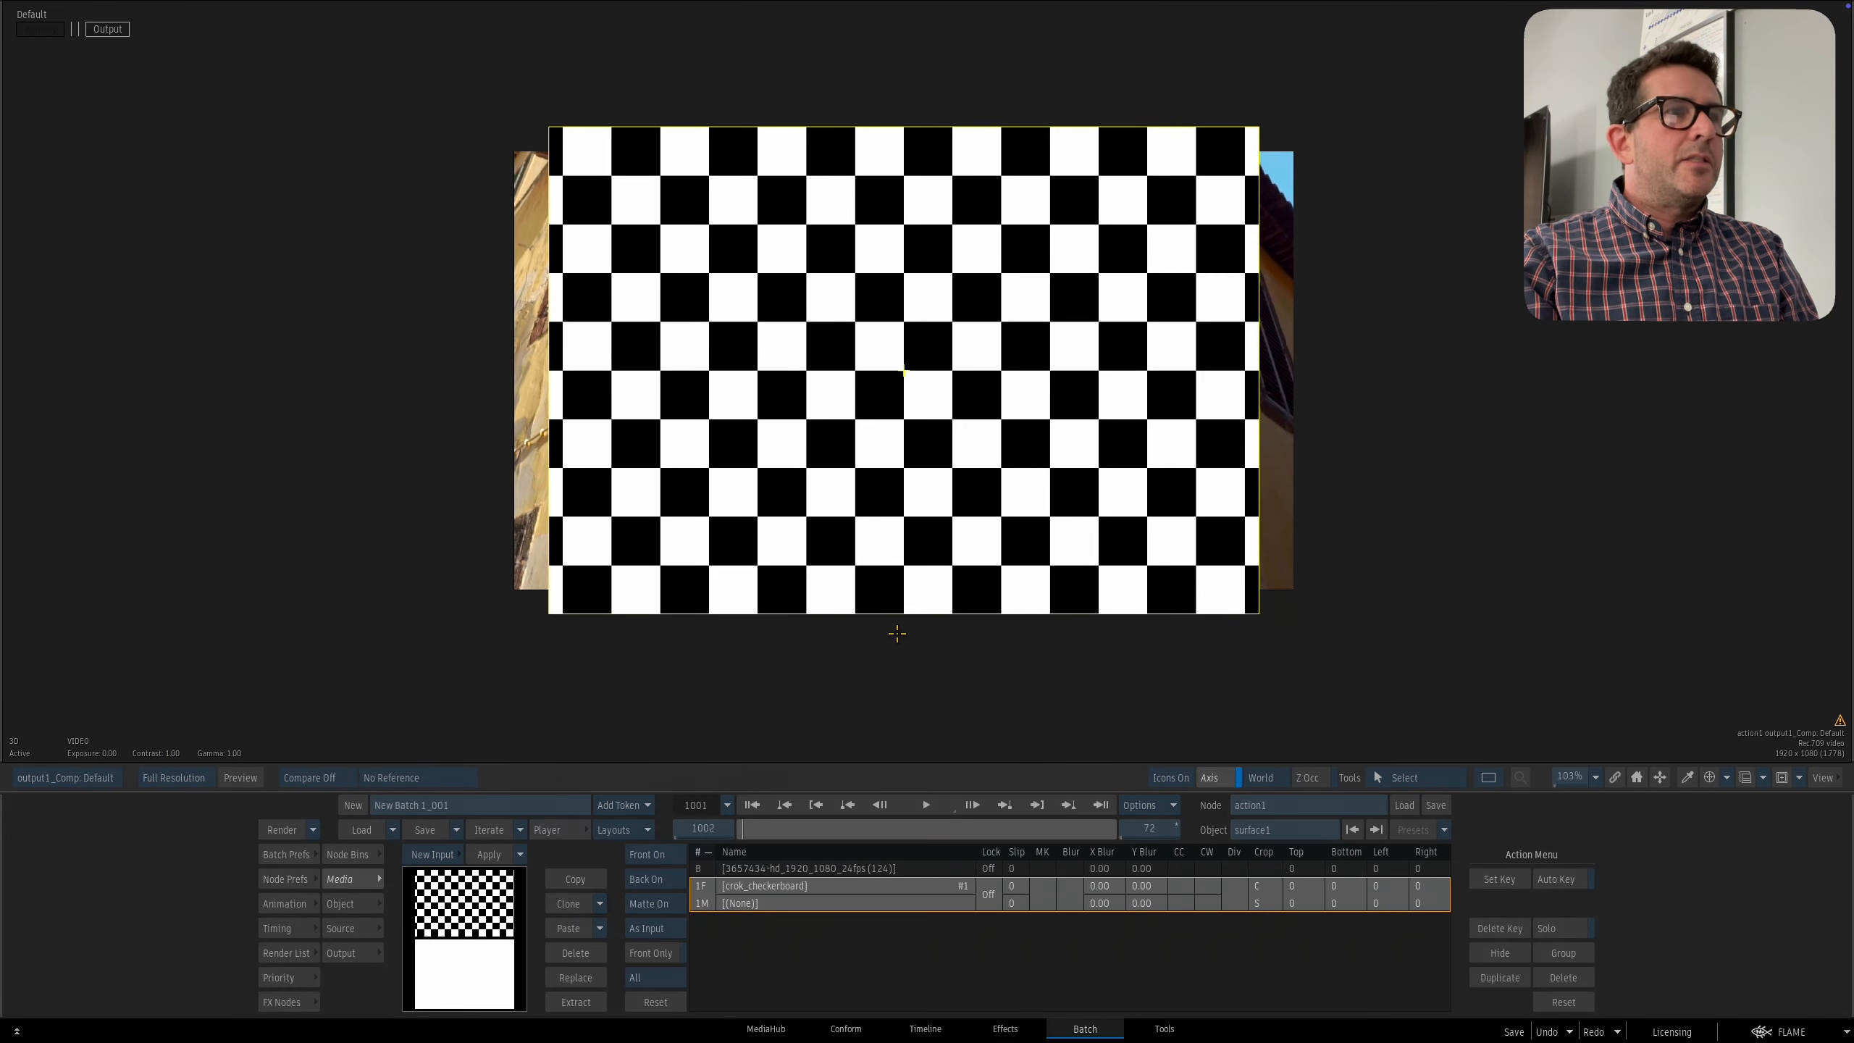
key(Escape)
double_click(928, 474)
drag(933, 481, 930, 516)
View the street clip's result from the Batch schematic and scrub through it to examine the sign's movement.
key(grave)
mouse_move(621, 287)
mouse_down()
mouse_move(637, 324)
mouse_move(589, 286)
mouse_up()
key(F4)
click(843, 804)
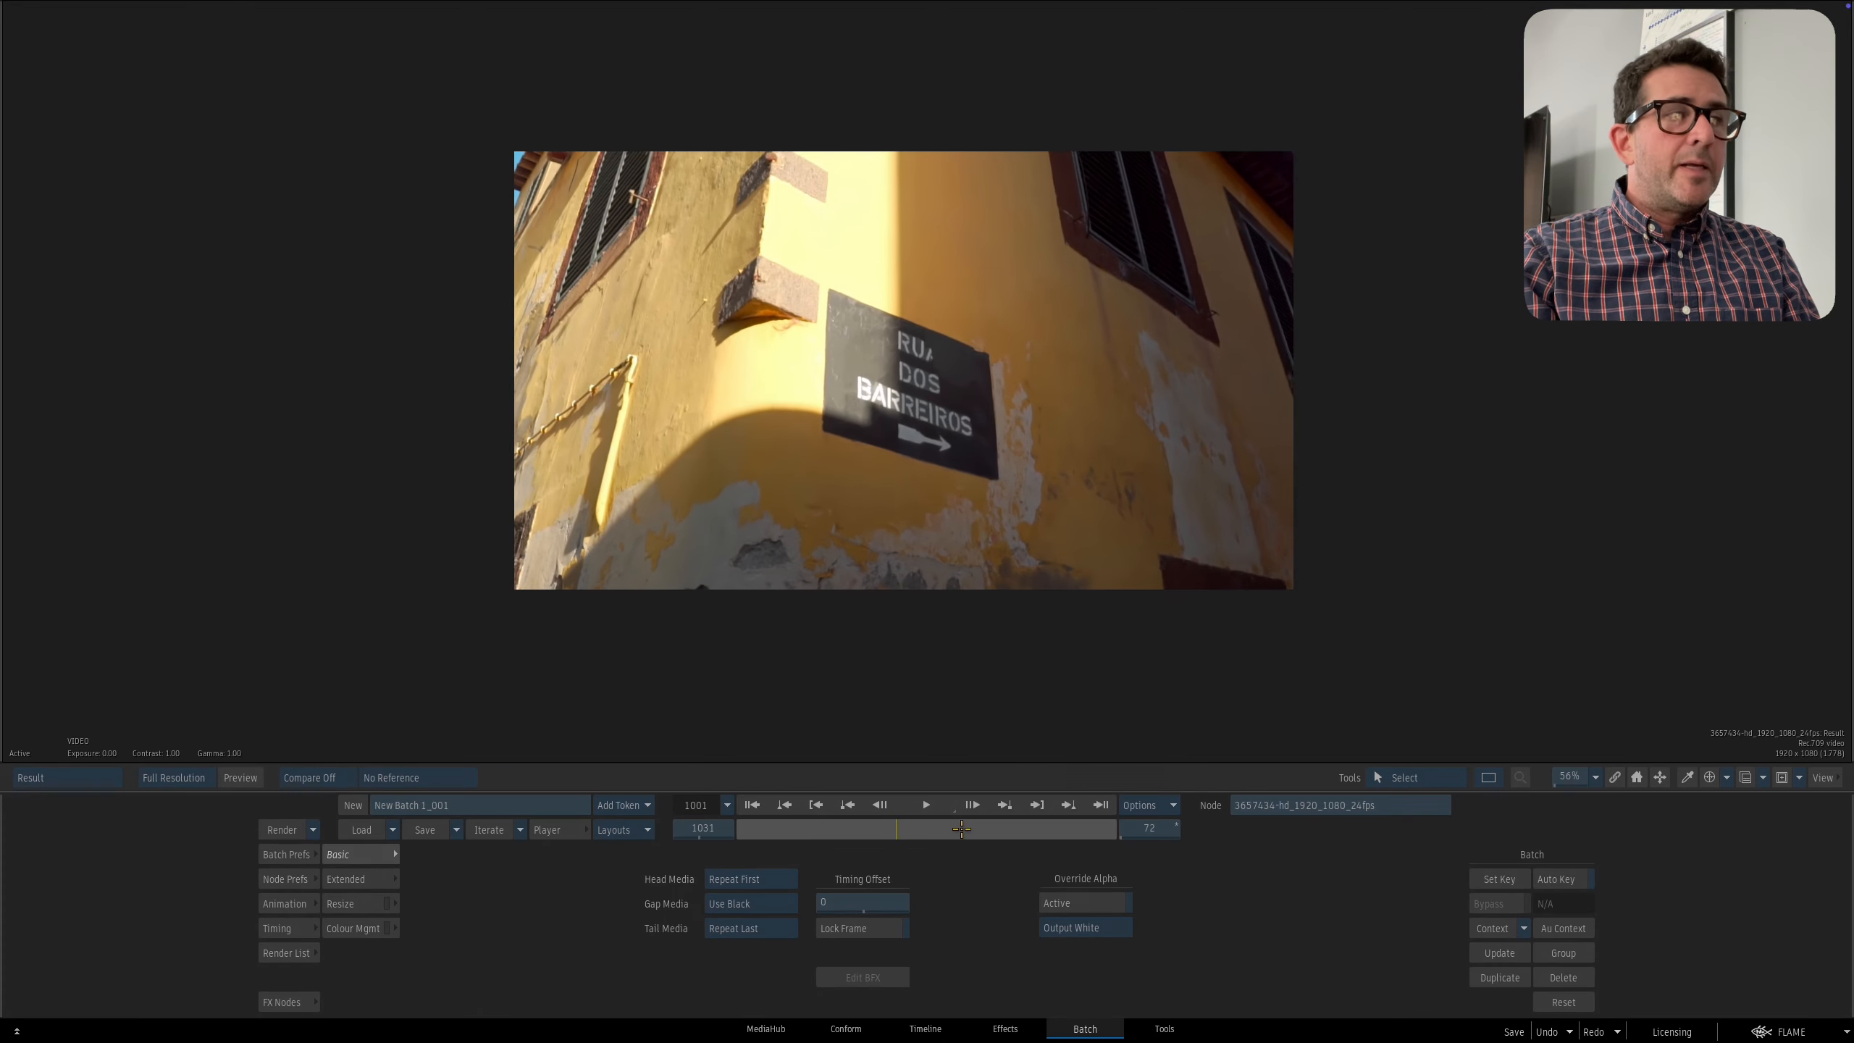
key(grave)
Reopen the new Action and set the checkerboard surface's type to Bilinear.
click(975, 318)
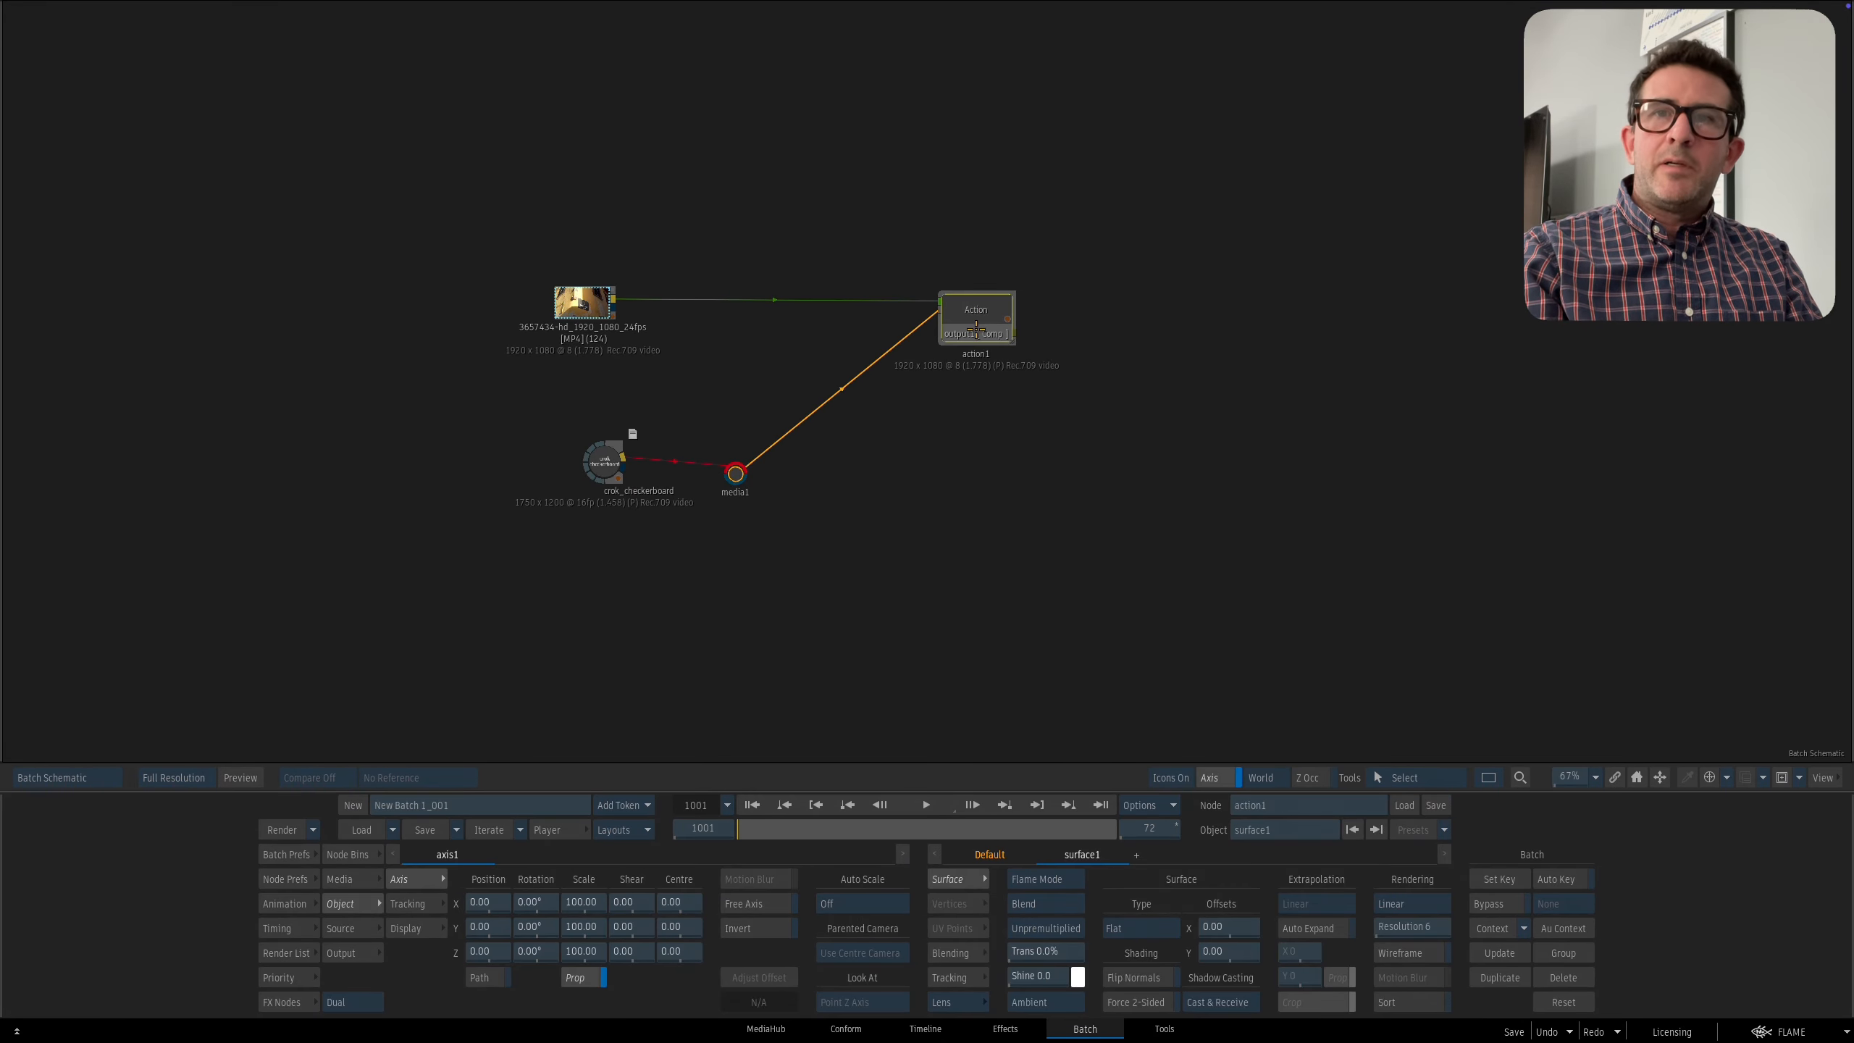
double_click(977, 330)
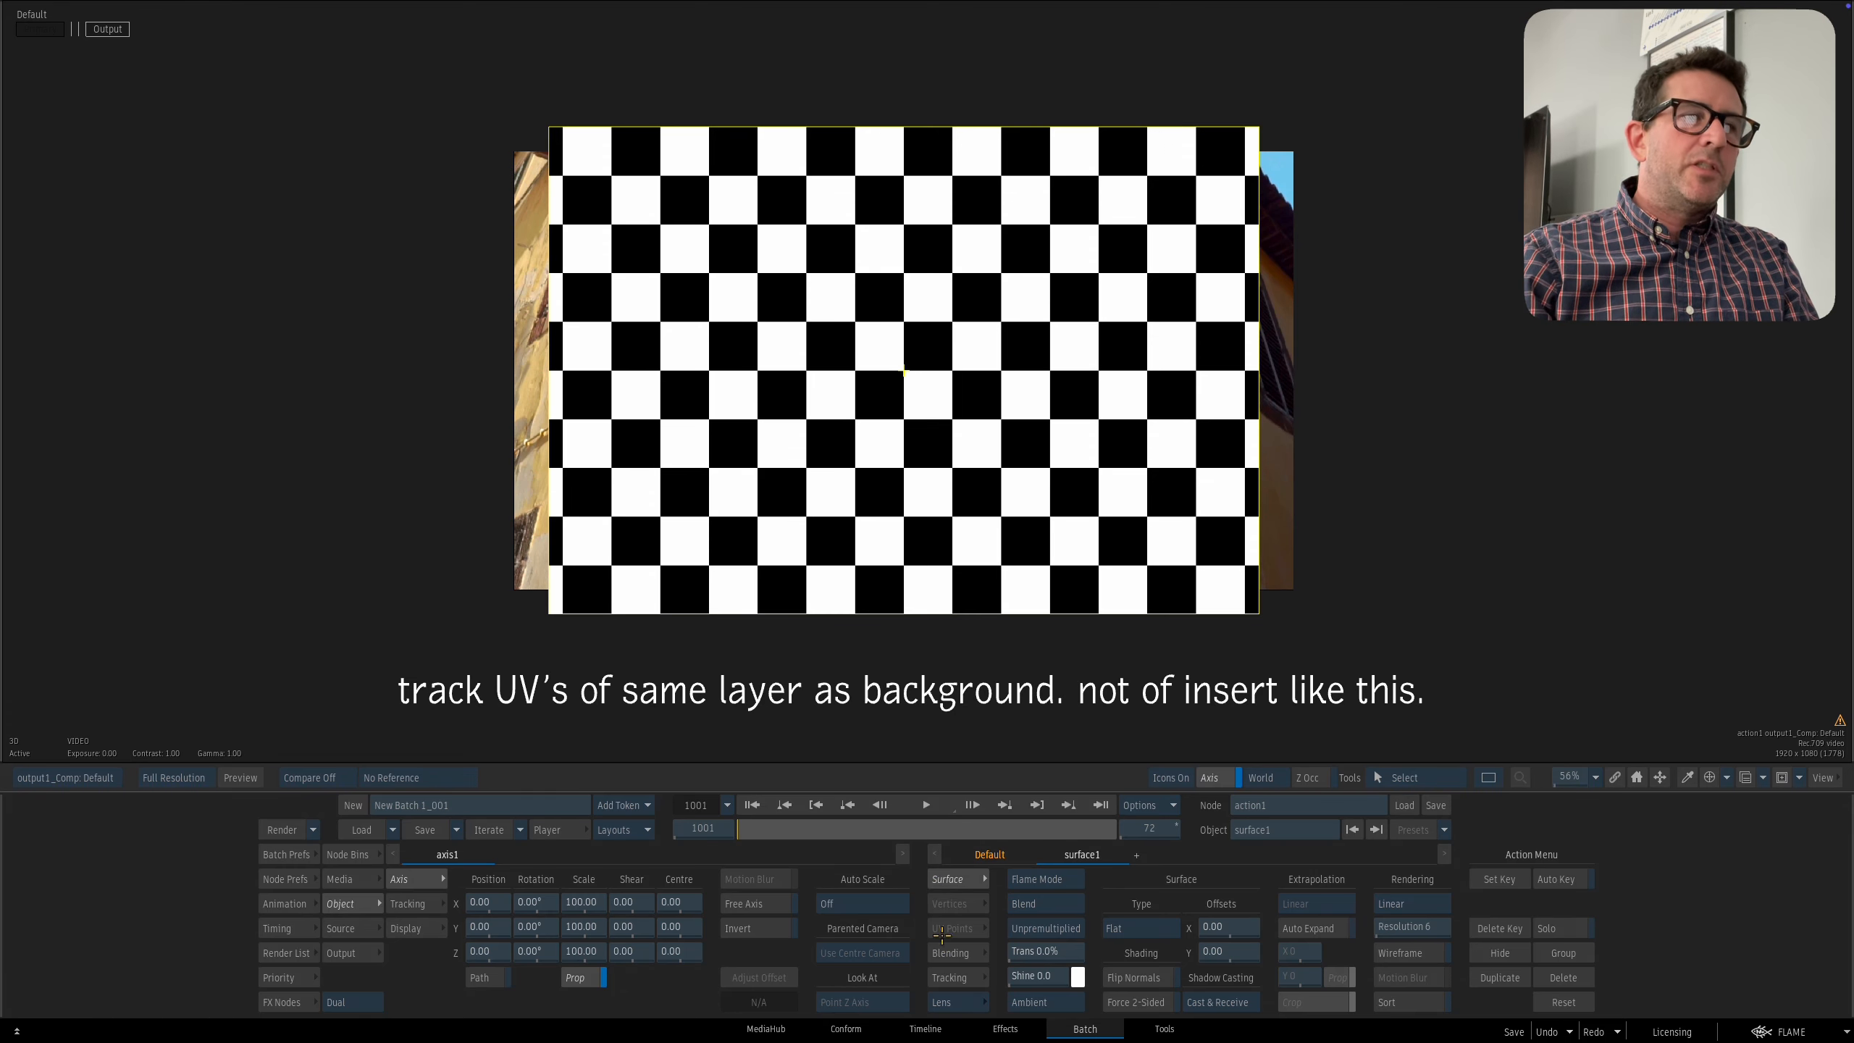
key(F4)
drag(930, 499, 933, 521)
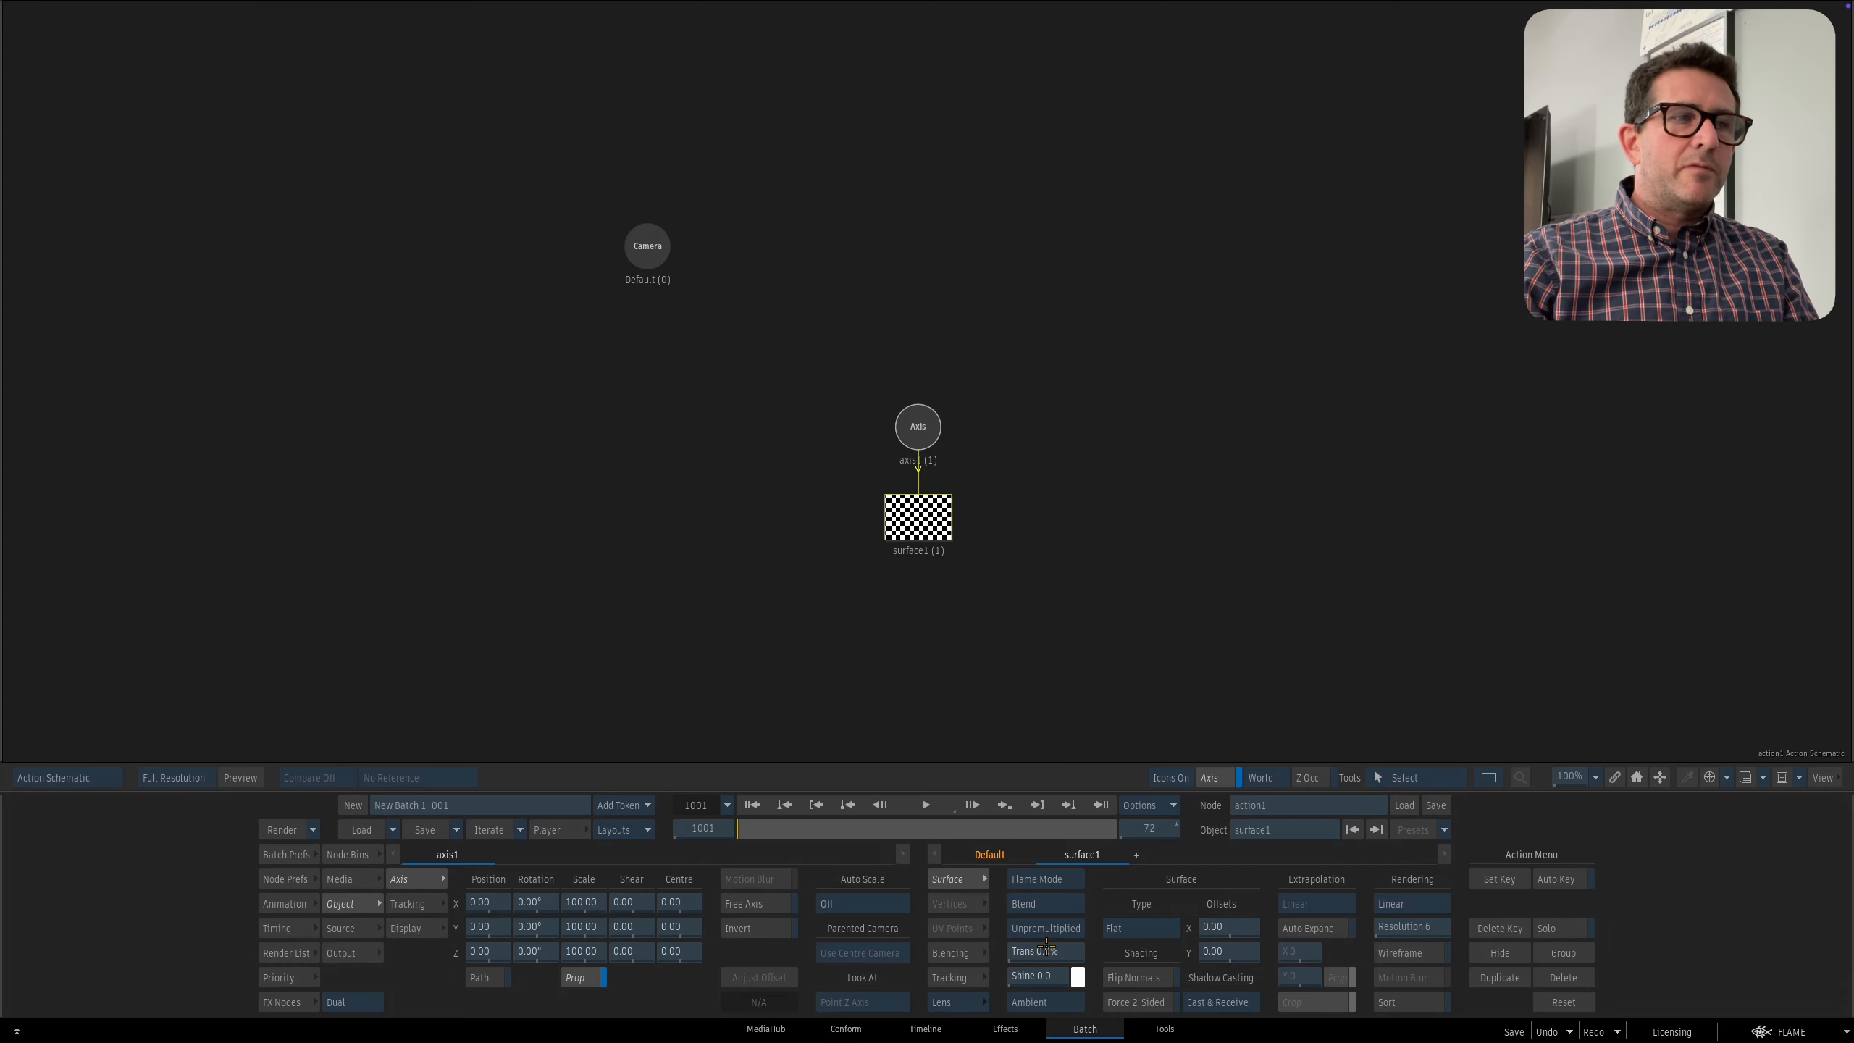
click(902, 562)
drag(909, 517, 934, 546)
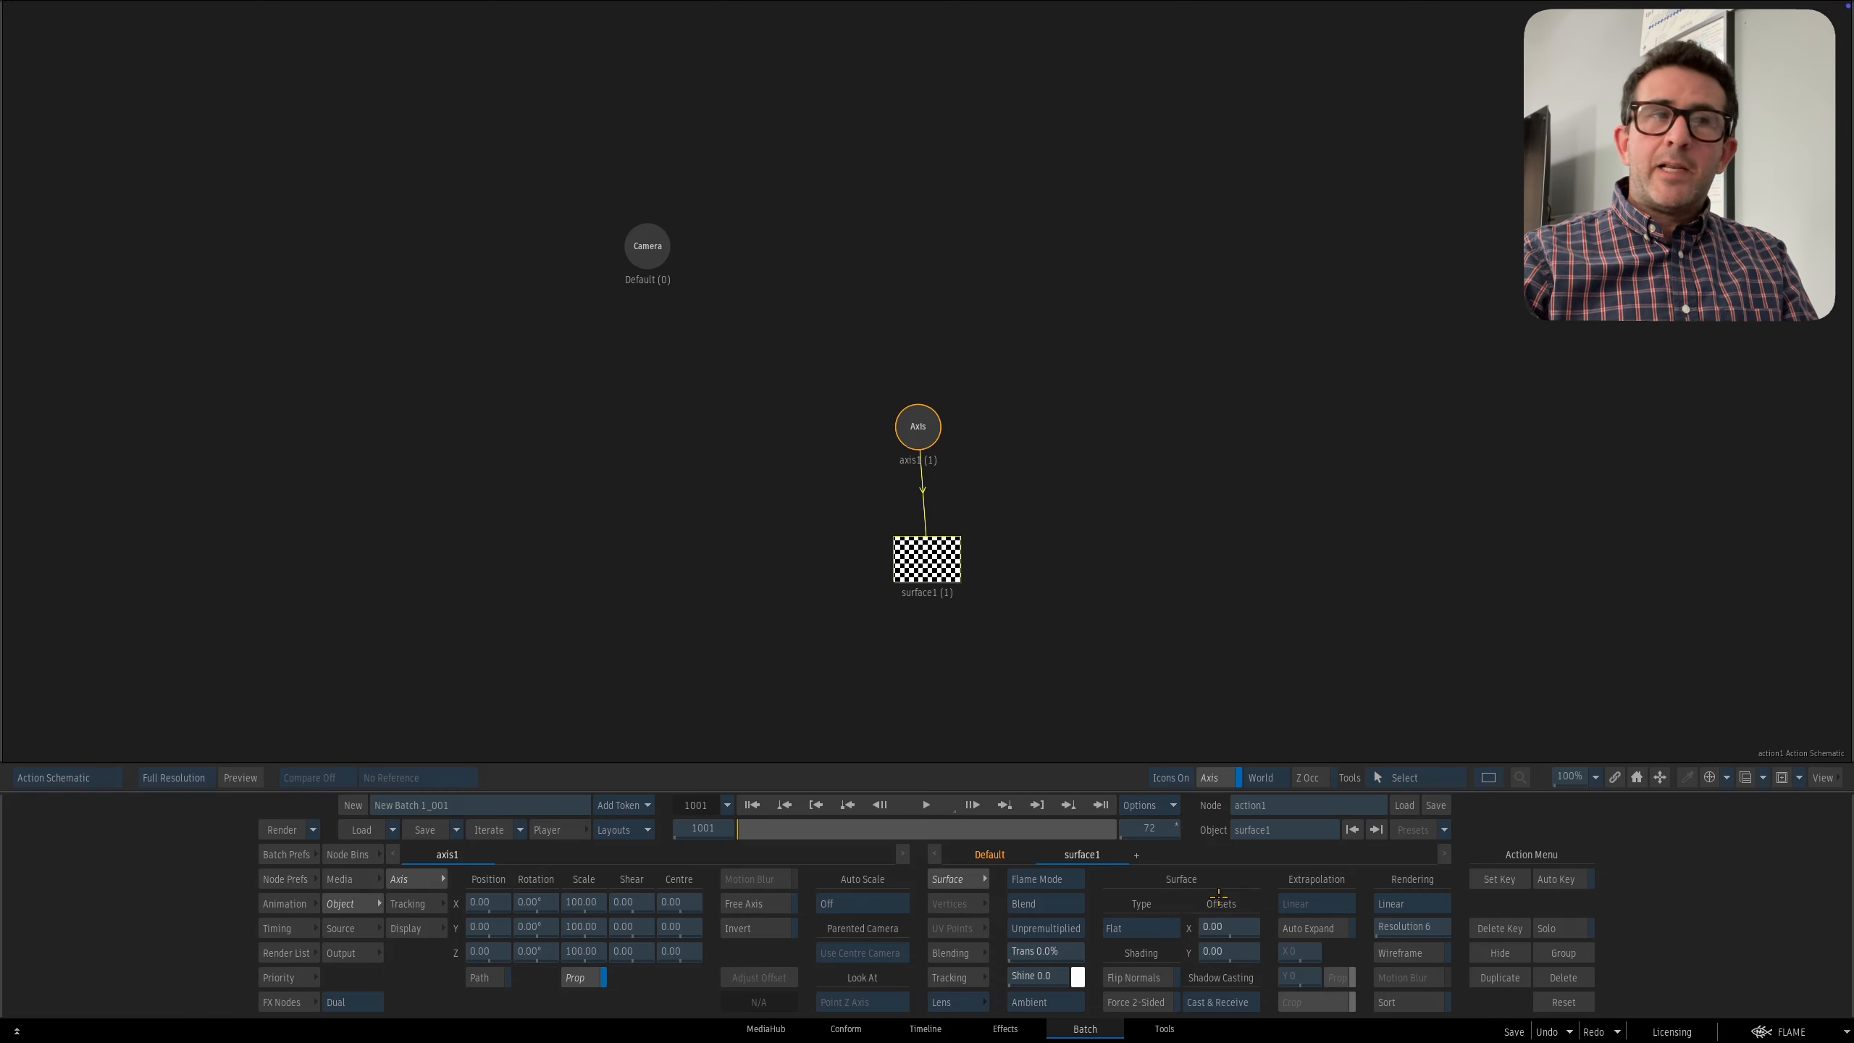
click(1128, 937)
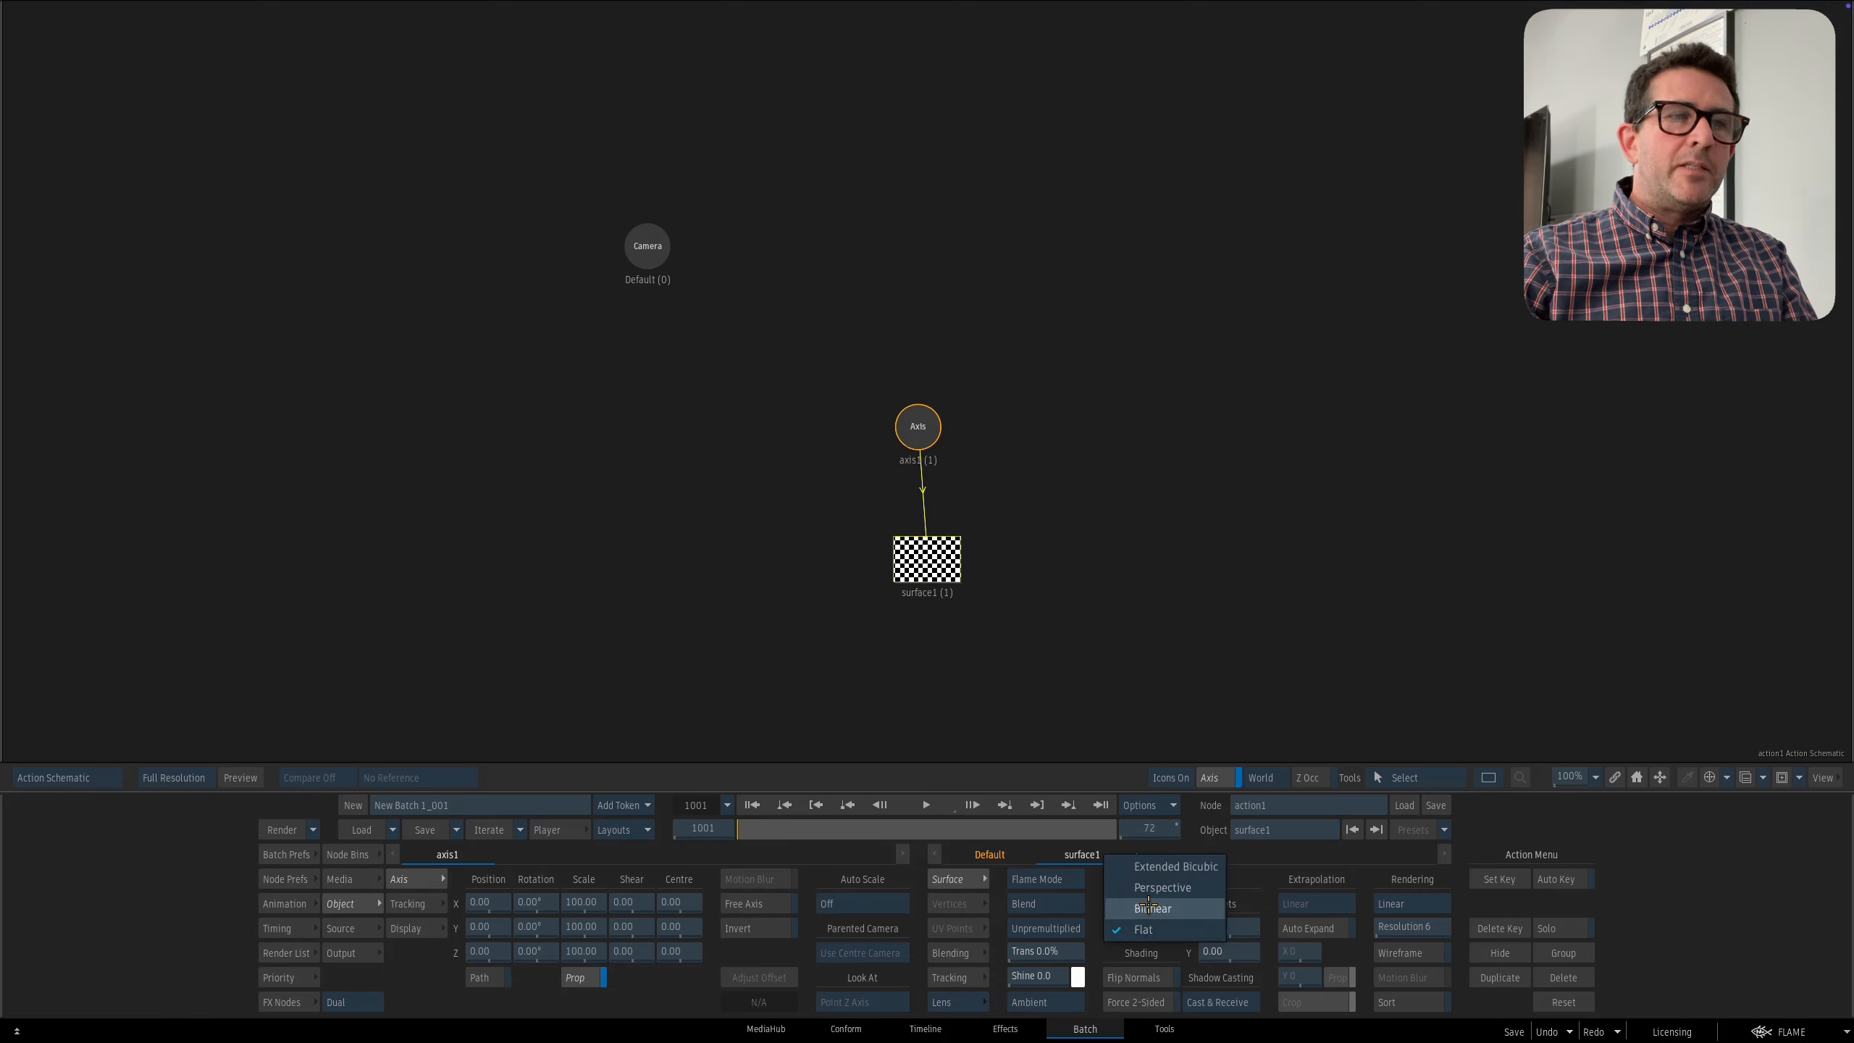
click(1148, 908)
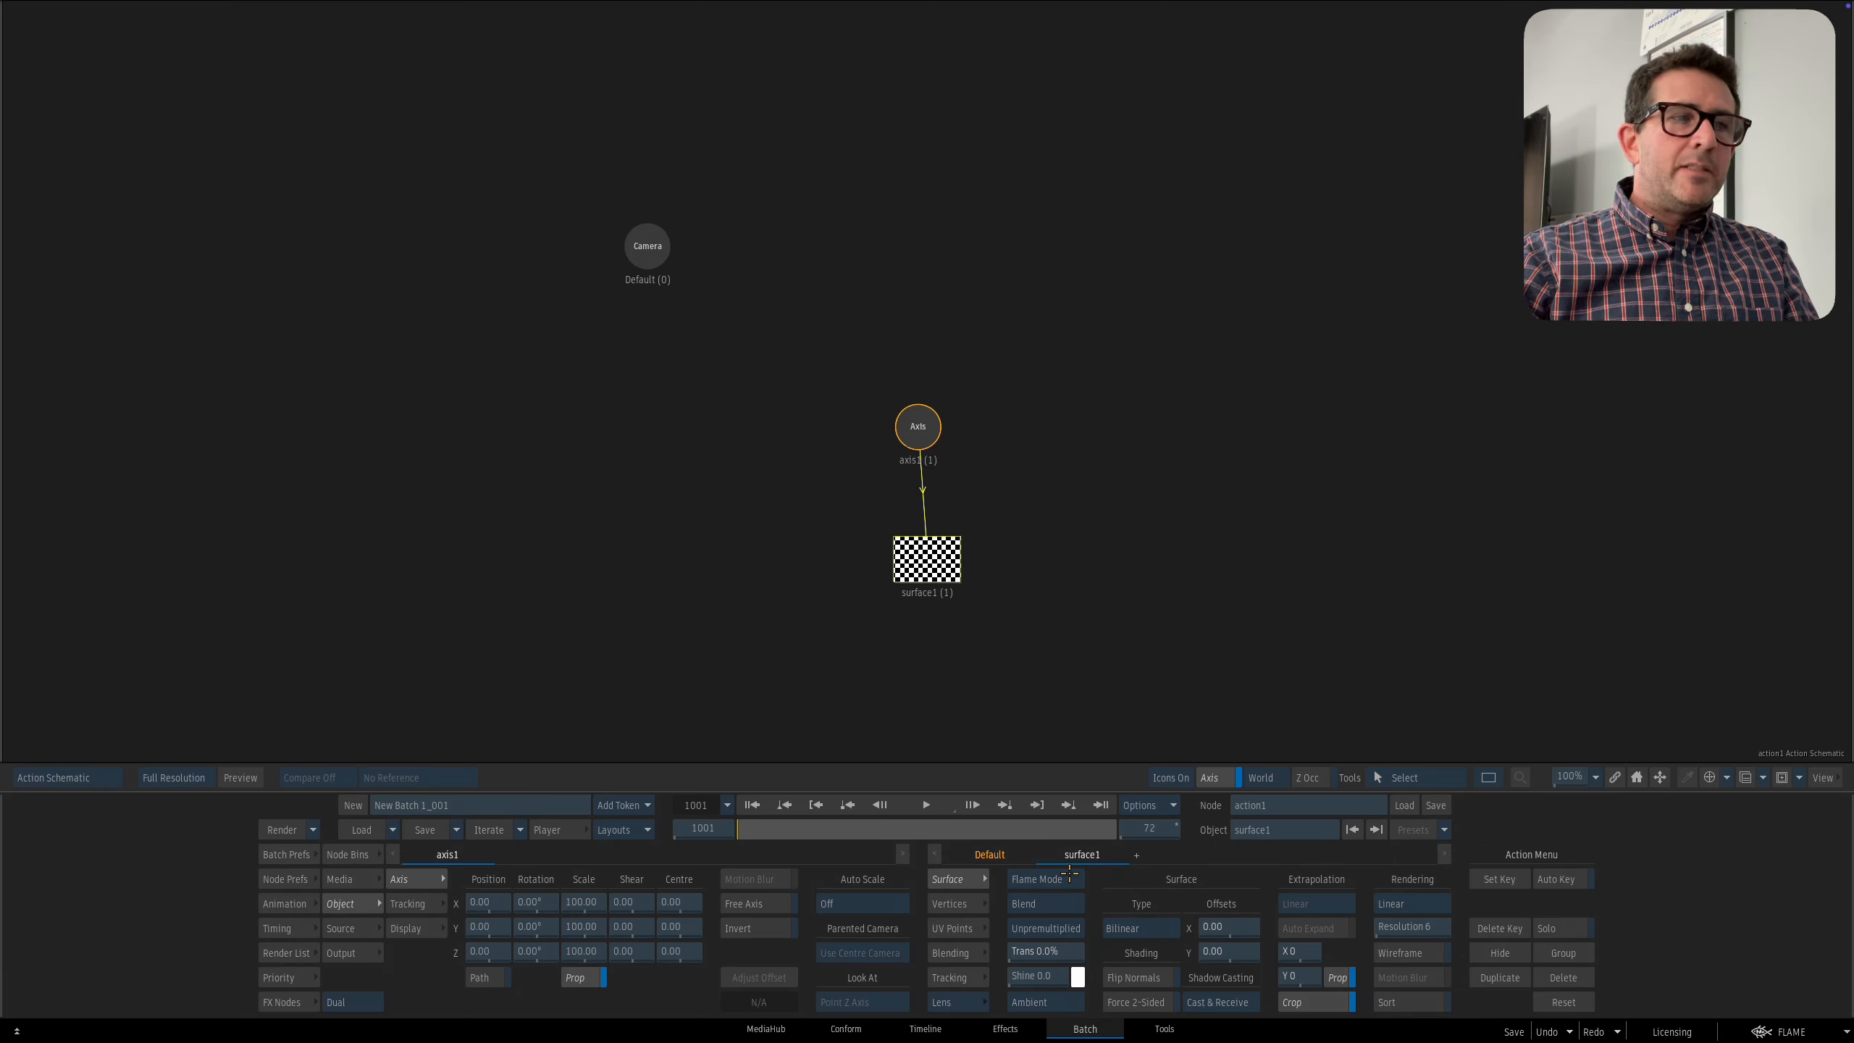
Show the surface's Vertices settings and select all four checkerboard vertices in the result view.
click(964, 905)
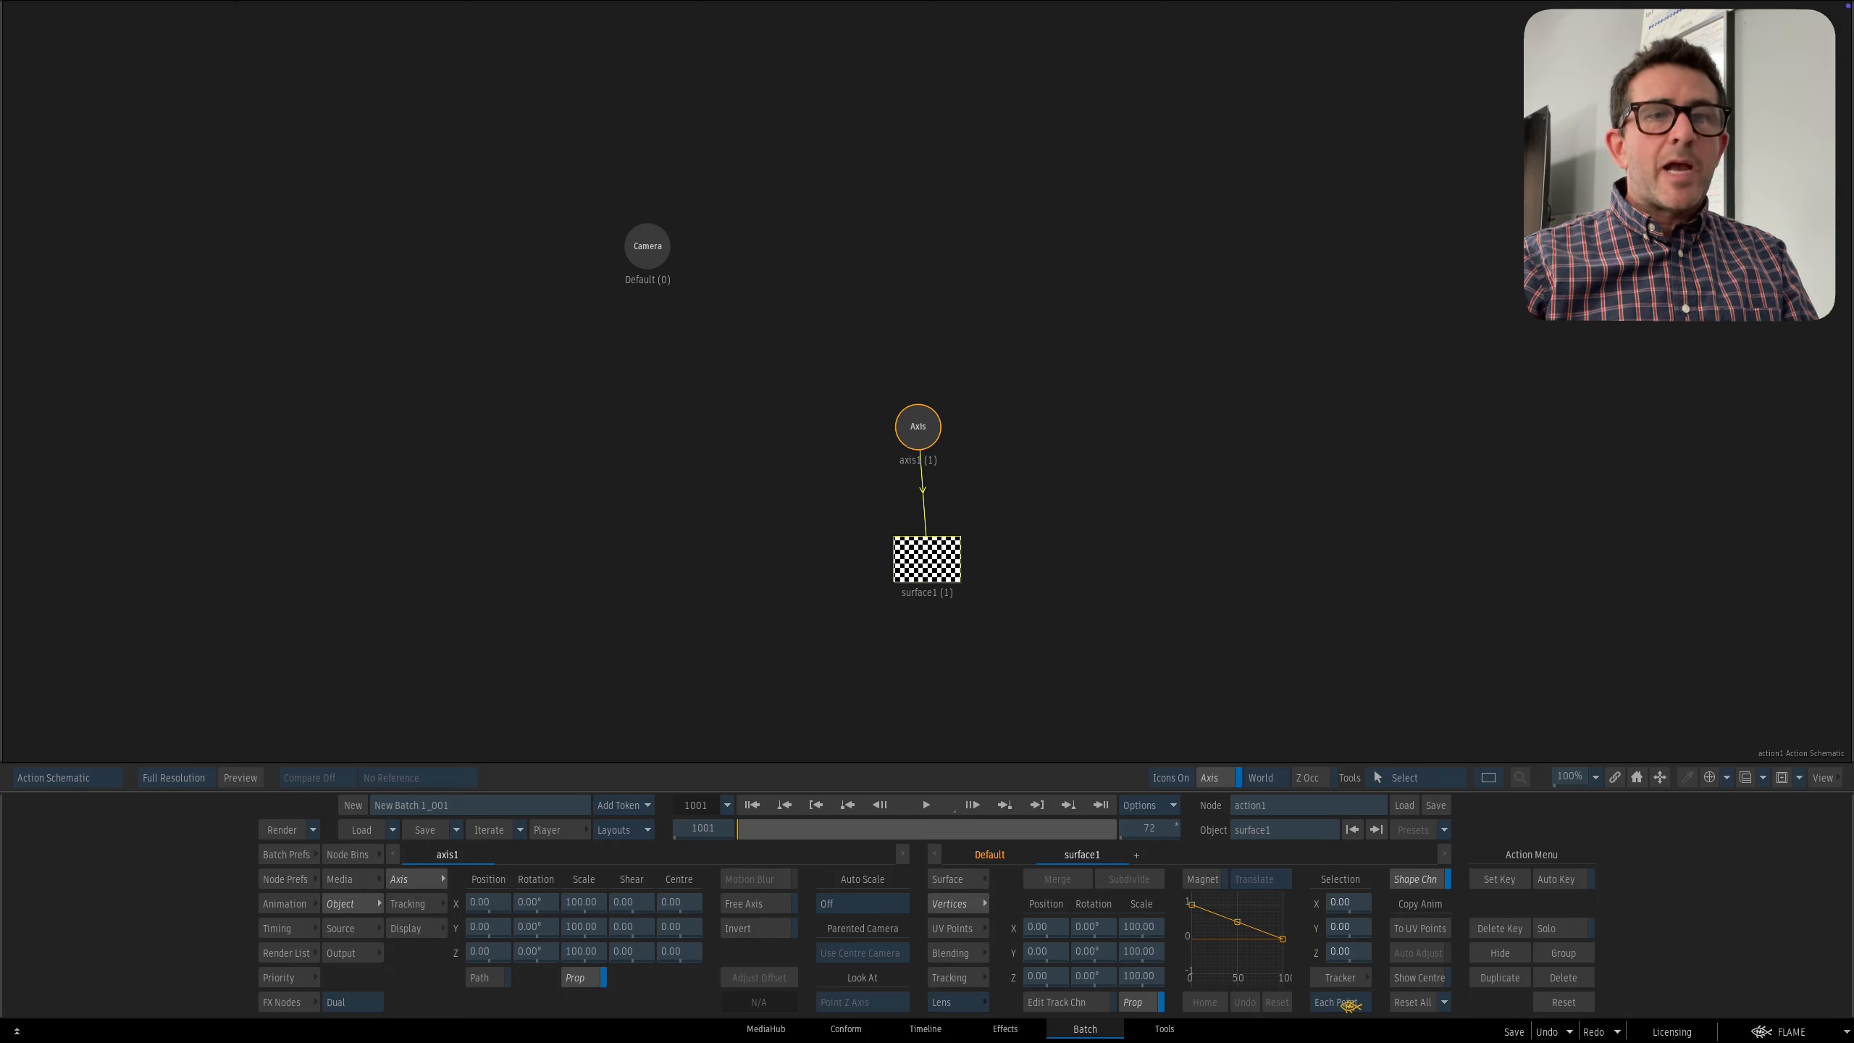
drag(930, 582, 922, 608)
key(F4)
drag(495, 95, 1439, 735)
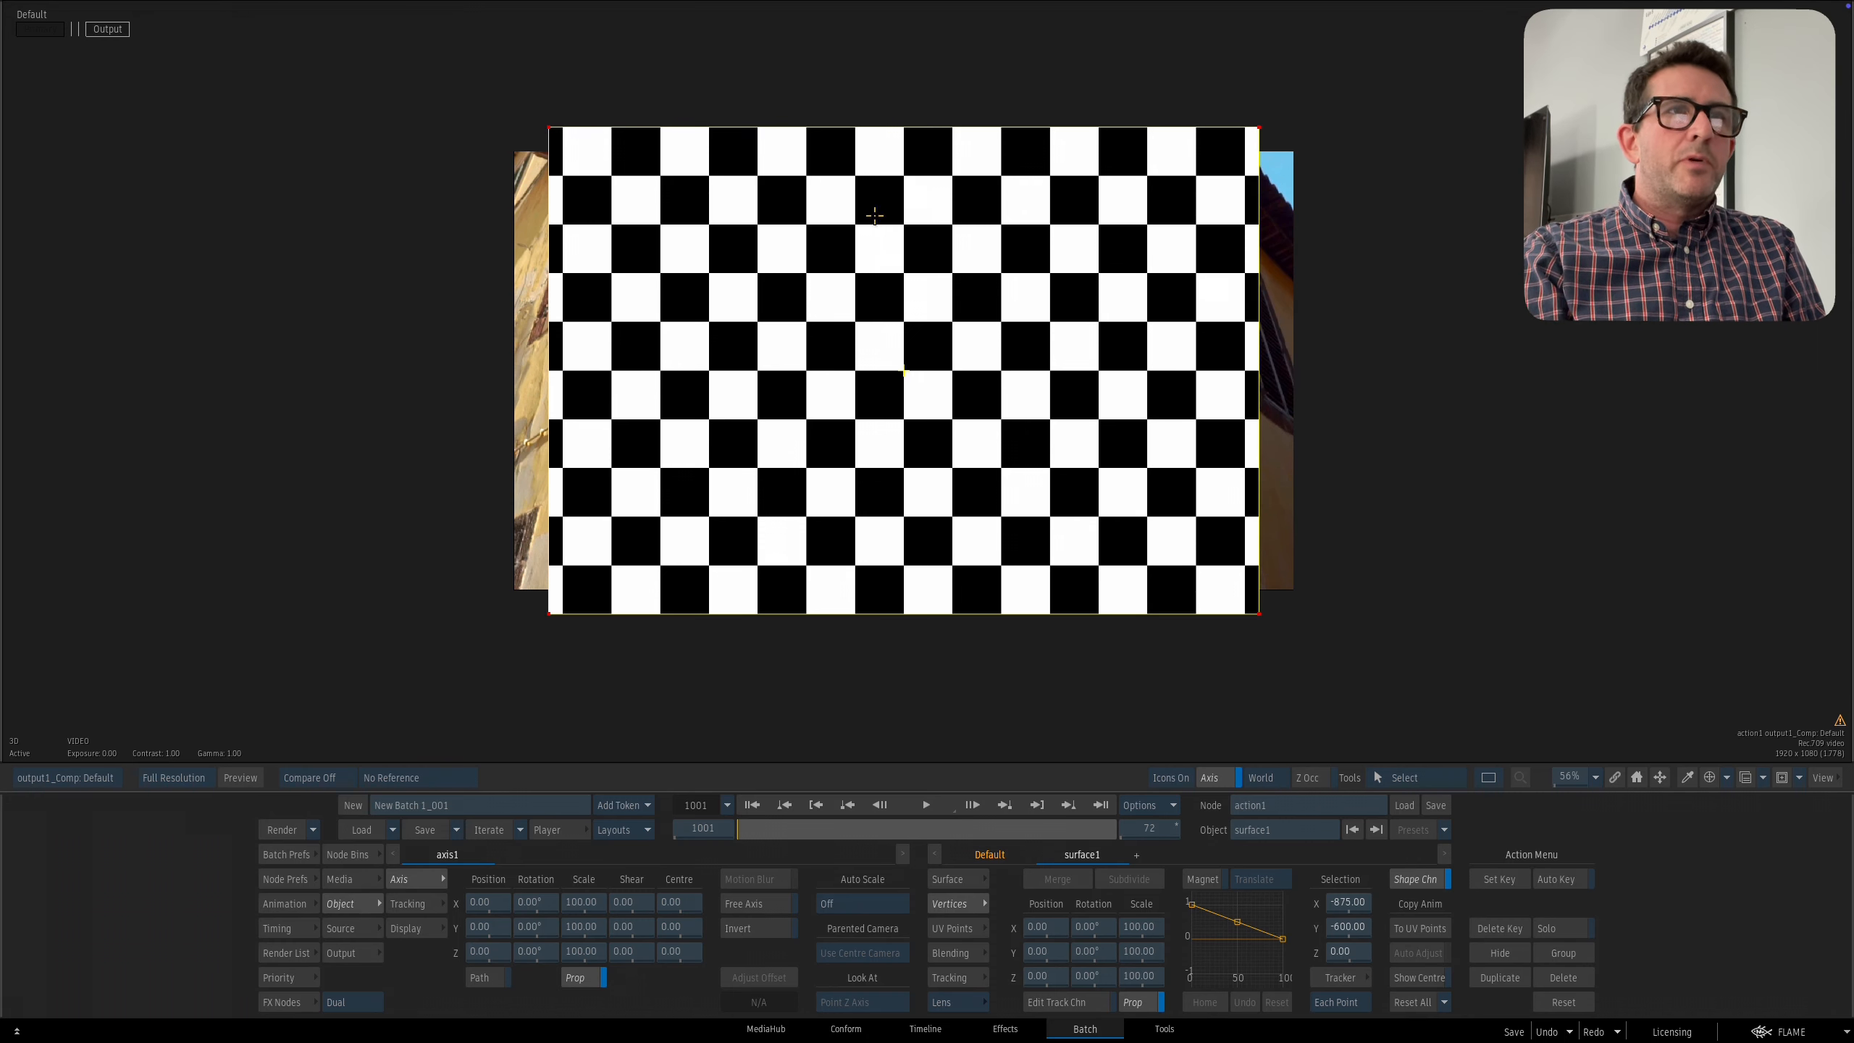
Try the tracker on only the checkerboard's upper-right vertex, undo the tracker's move and leave the tracker.
drag(1151, 80, 1294, 147)
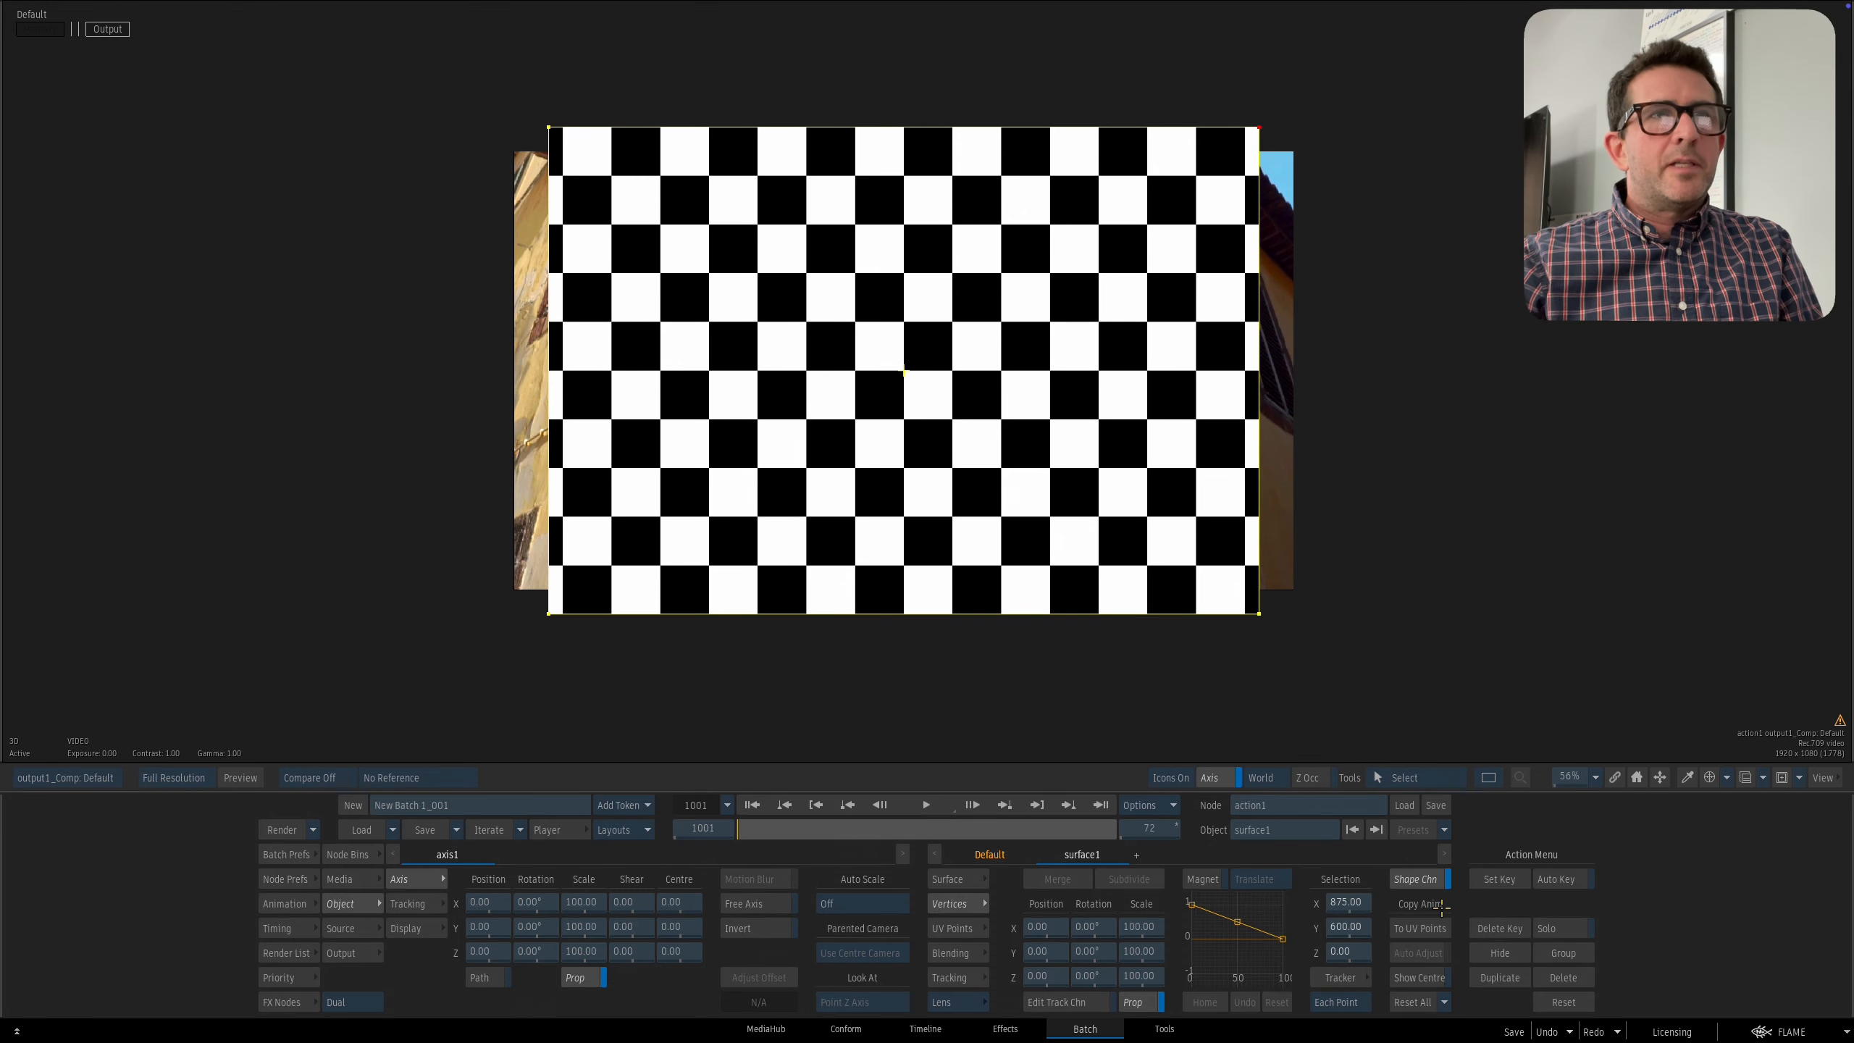
click(1345, 977)
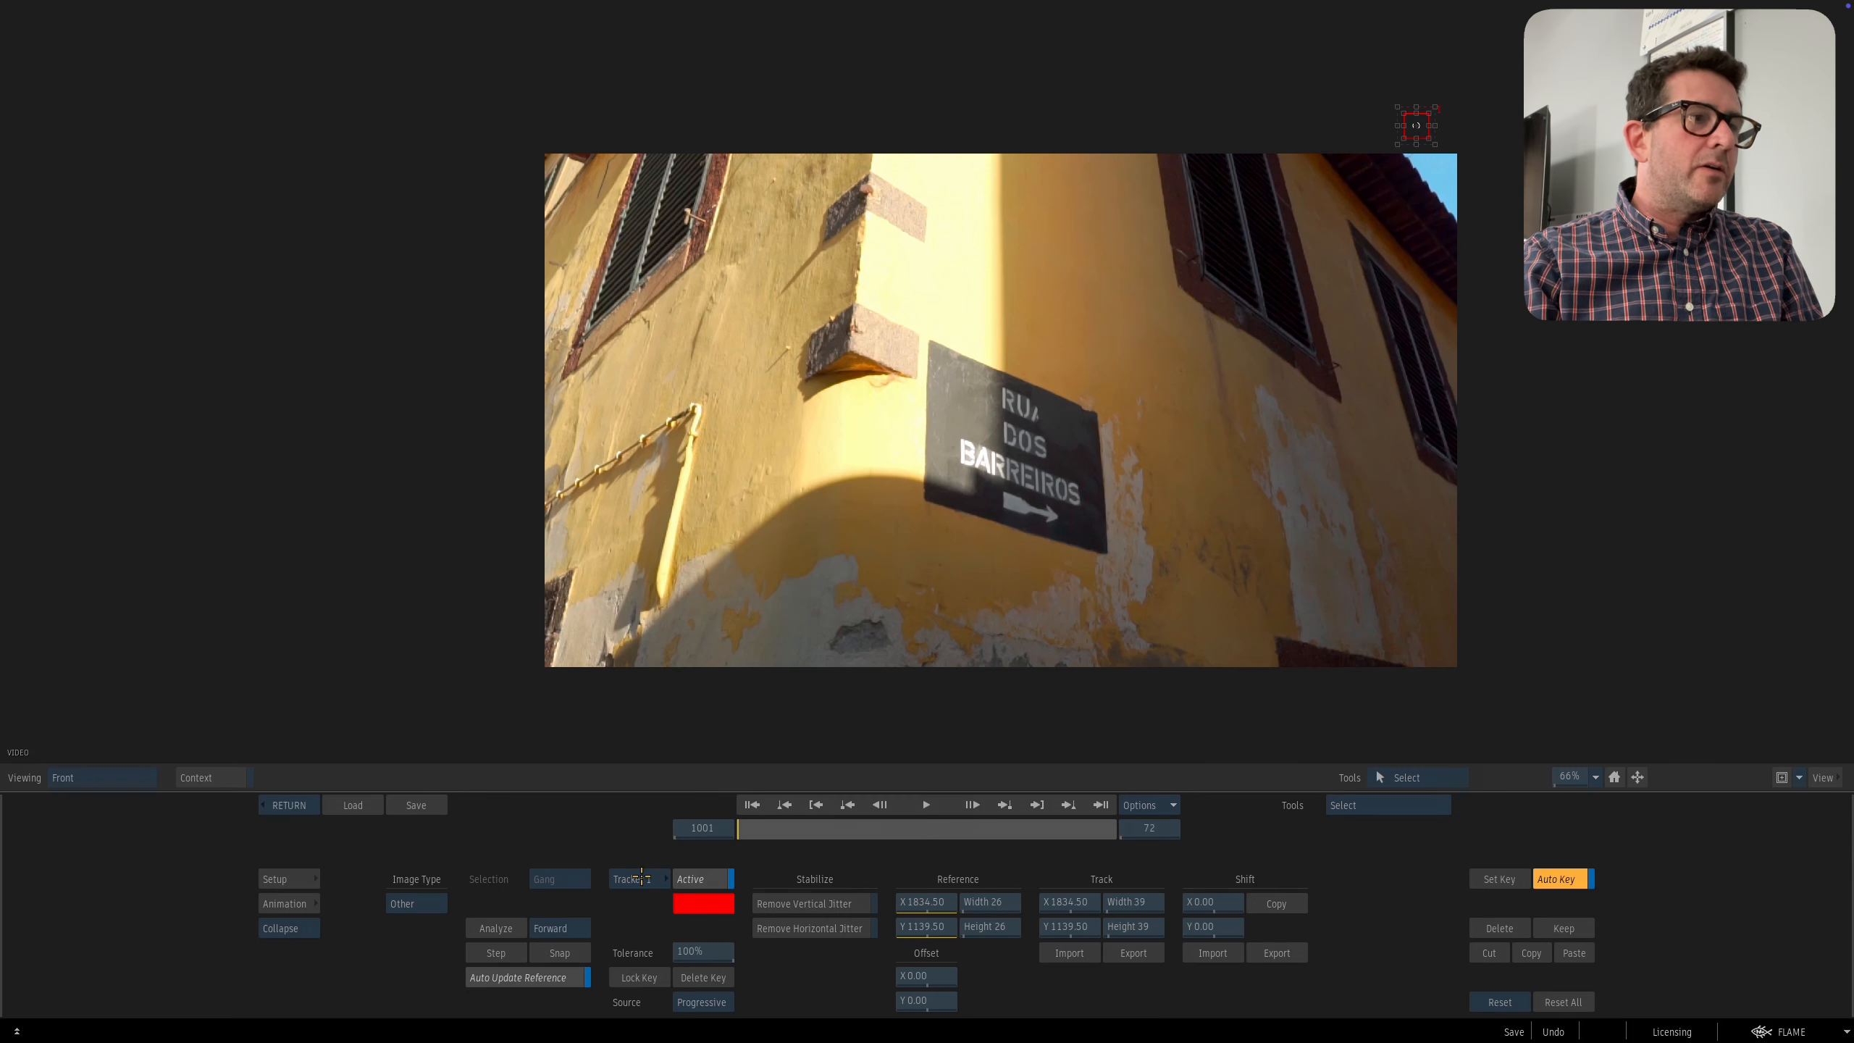
drag(1416, 125, 1595, 307)
key(ctrl+z)
click(292, 806)
click(307, 799)
Select all four vertices, check the surface type and review the vertex tracking modes, keeping Each Point.
drag(443, 75, 1356, 719)
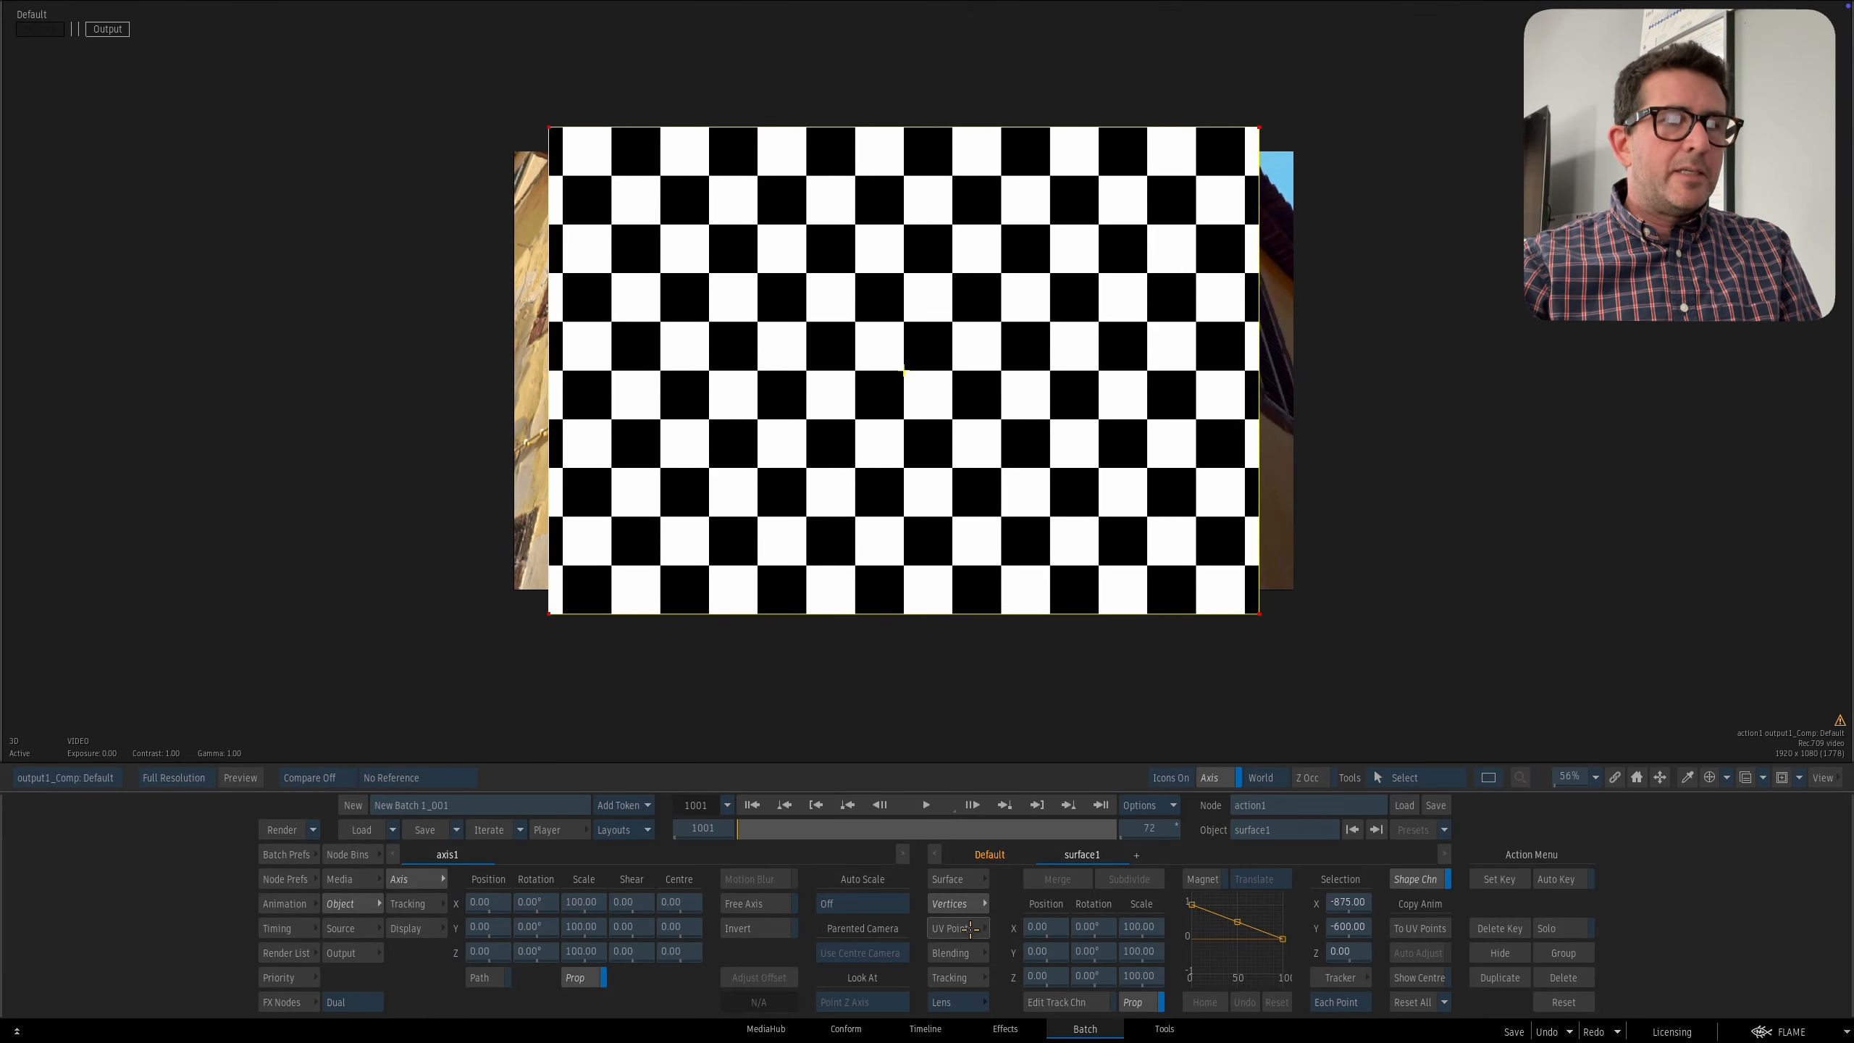
click(975, 880)
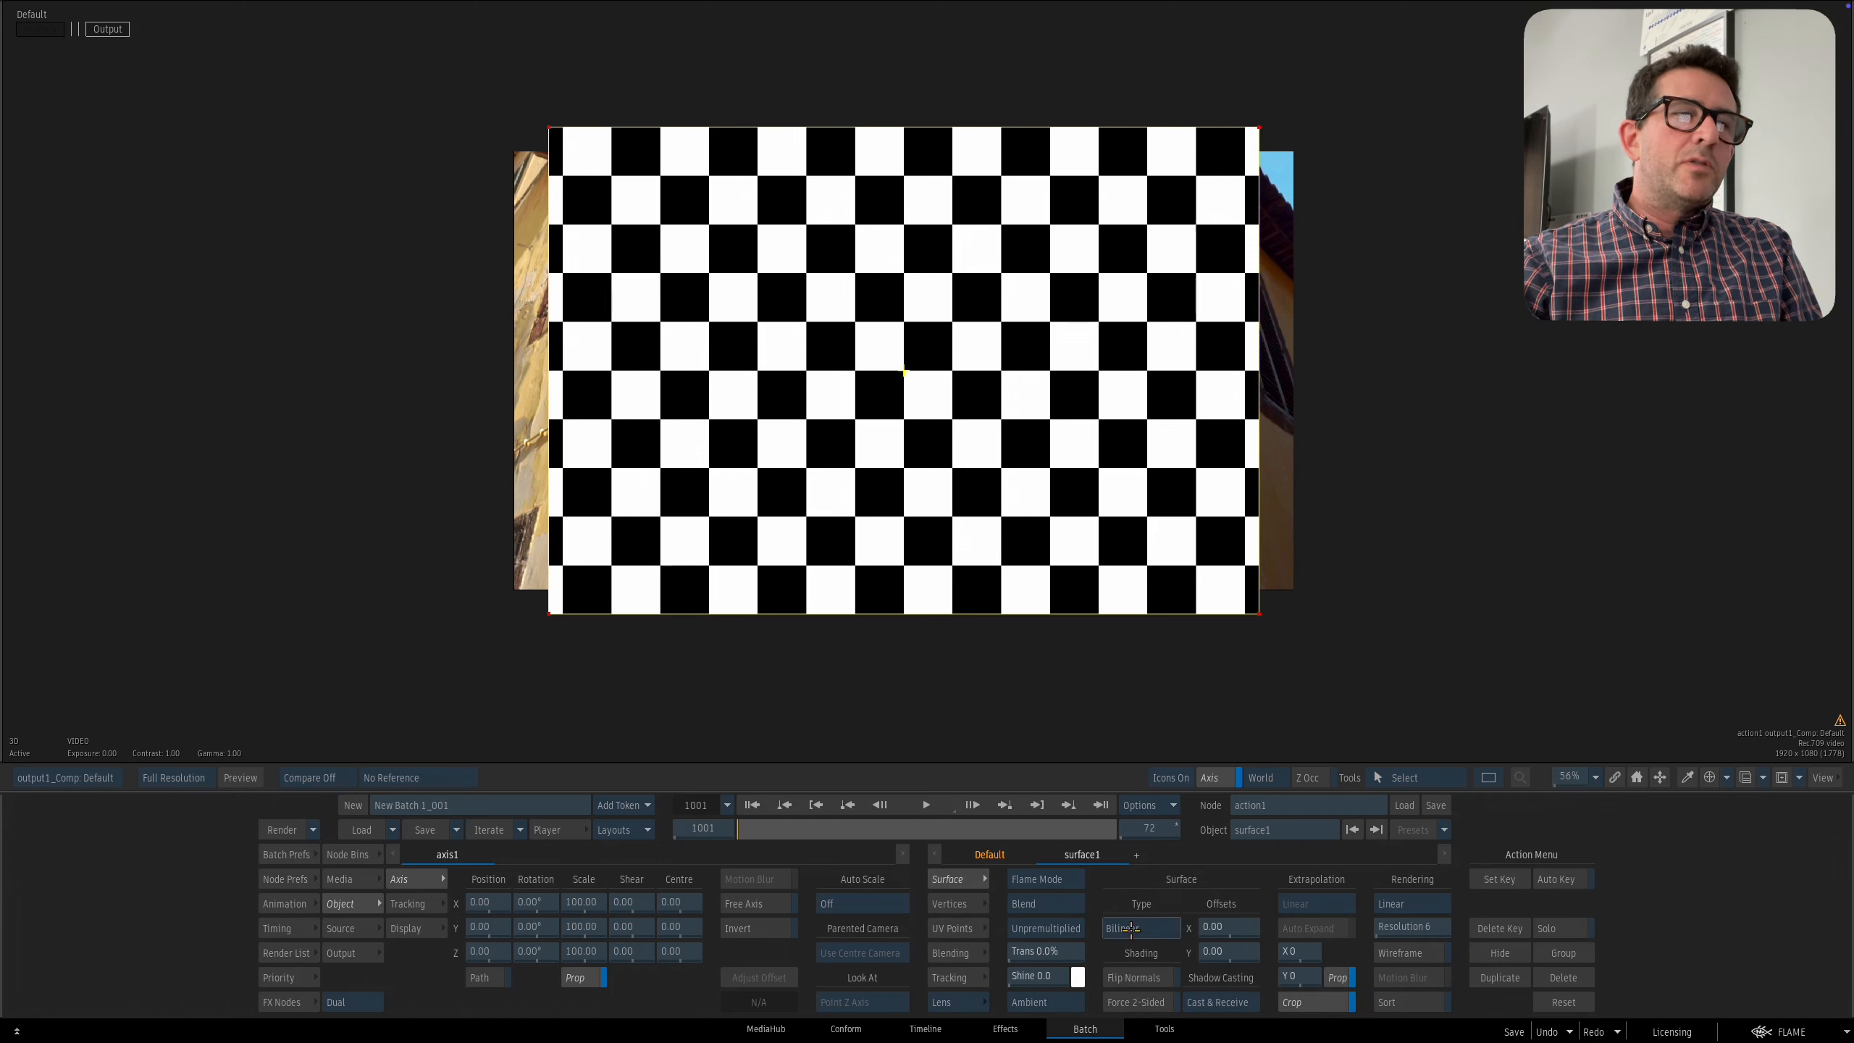
click(962, 904)
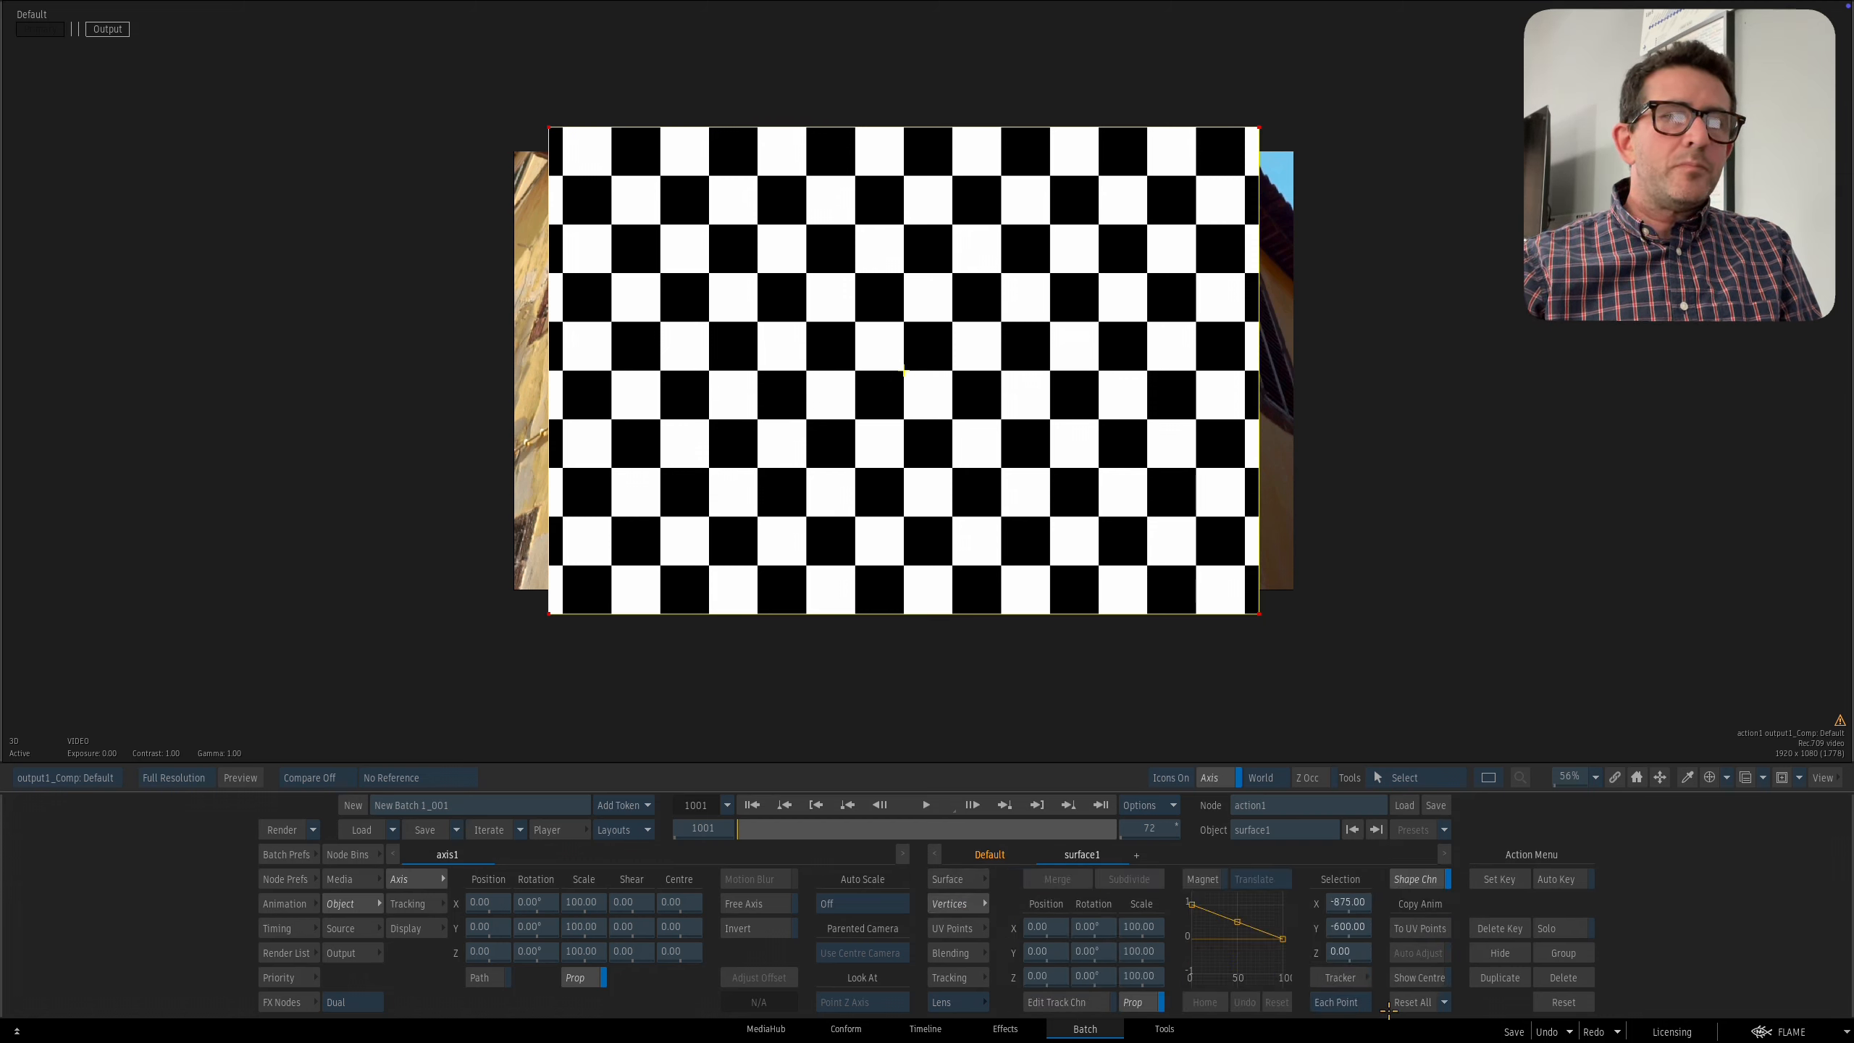
click(1352, 1006)
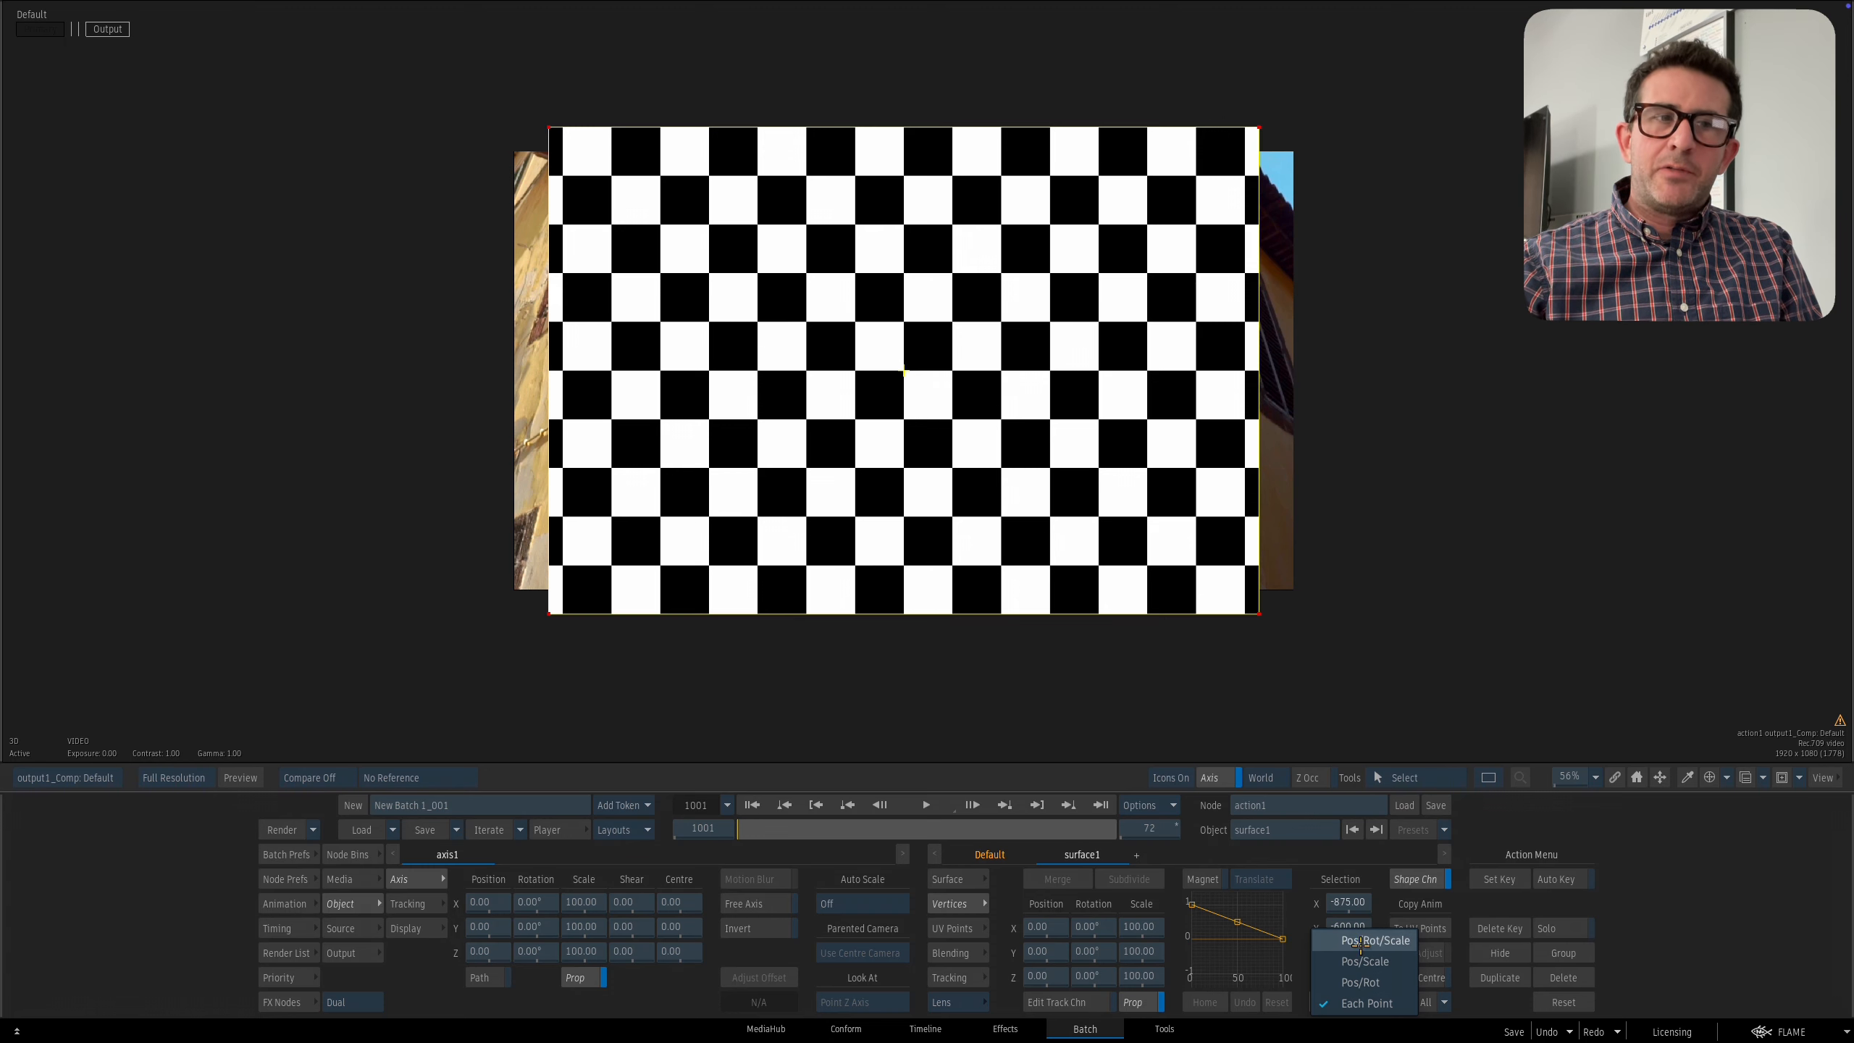
mouse_move(1353, 1040)
Reopen the checkerboard surface's vertex settings, try moving its upper-left vertex and undo the move.
key(F8)
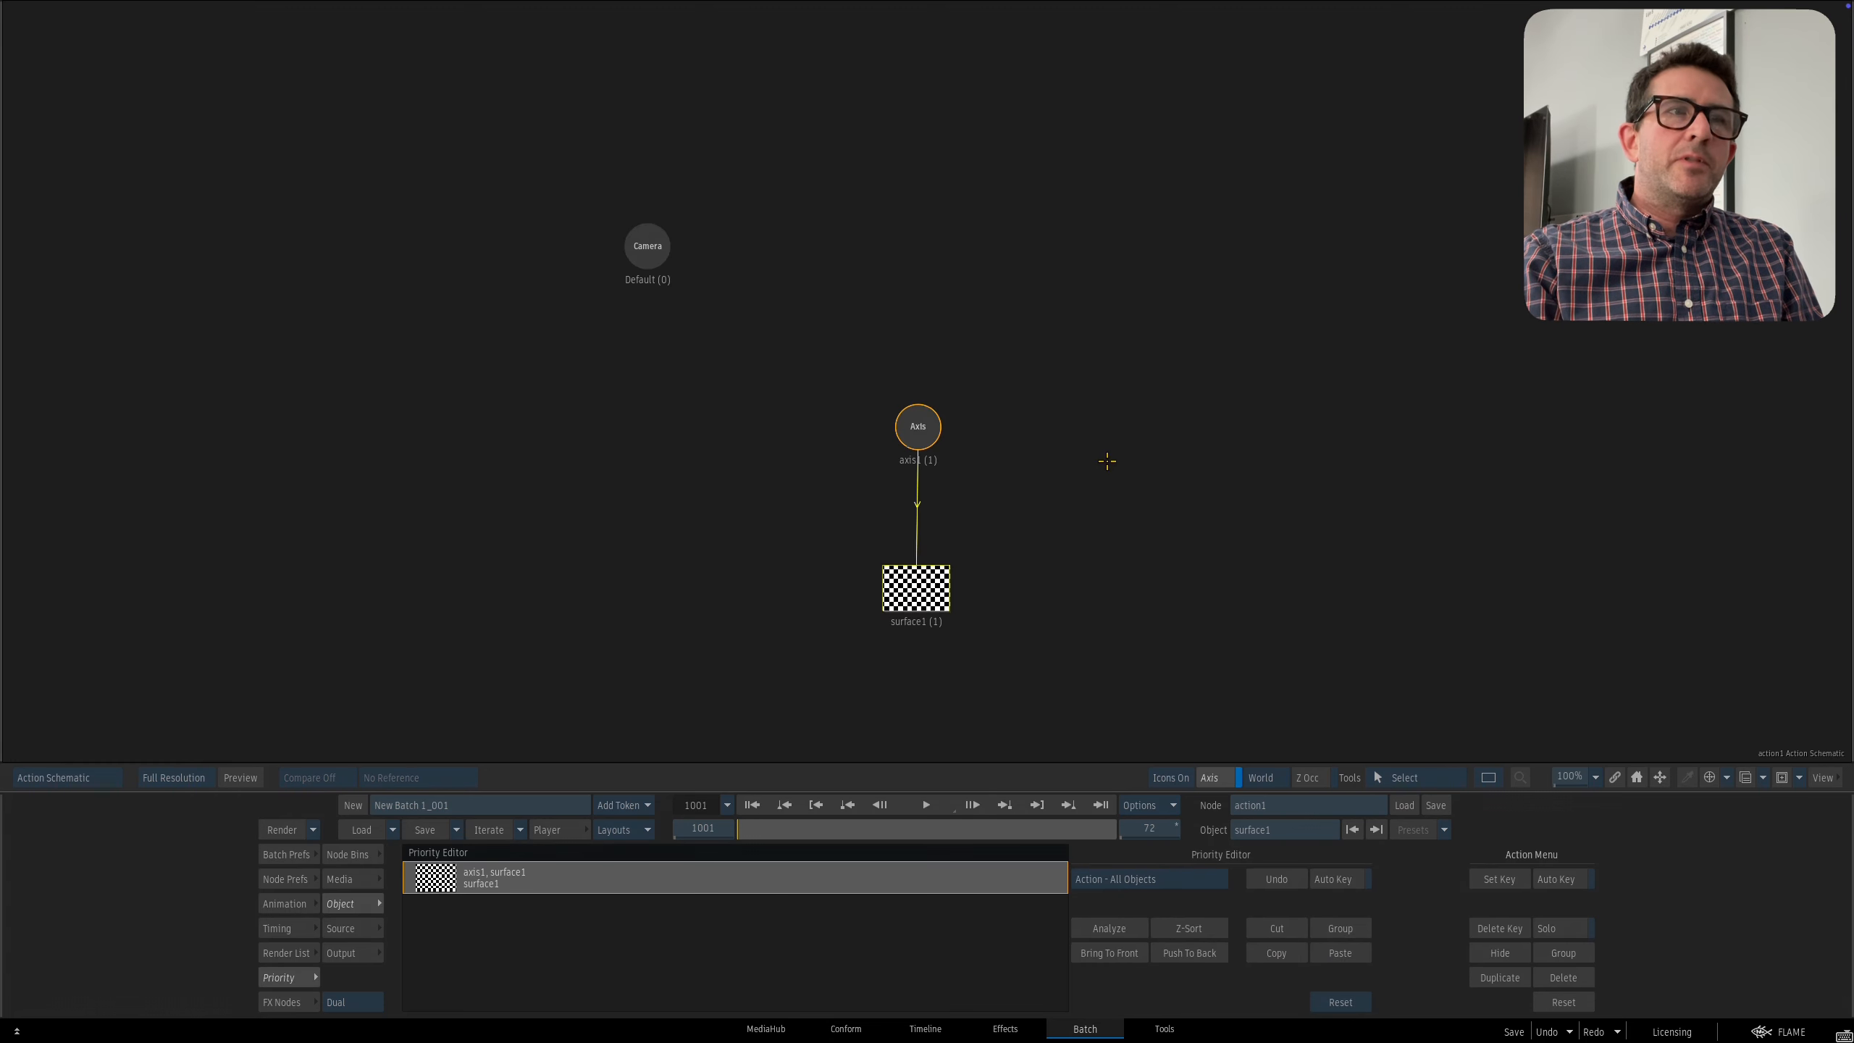
key(F4)
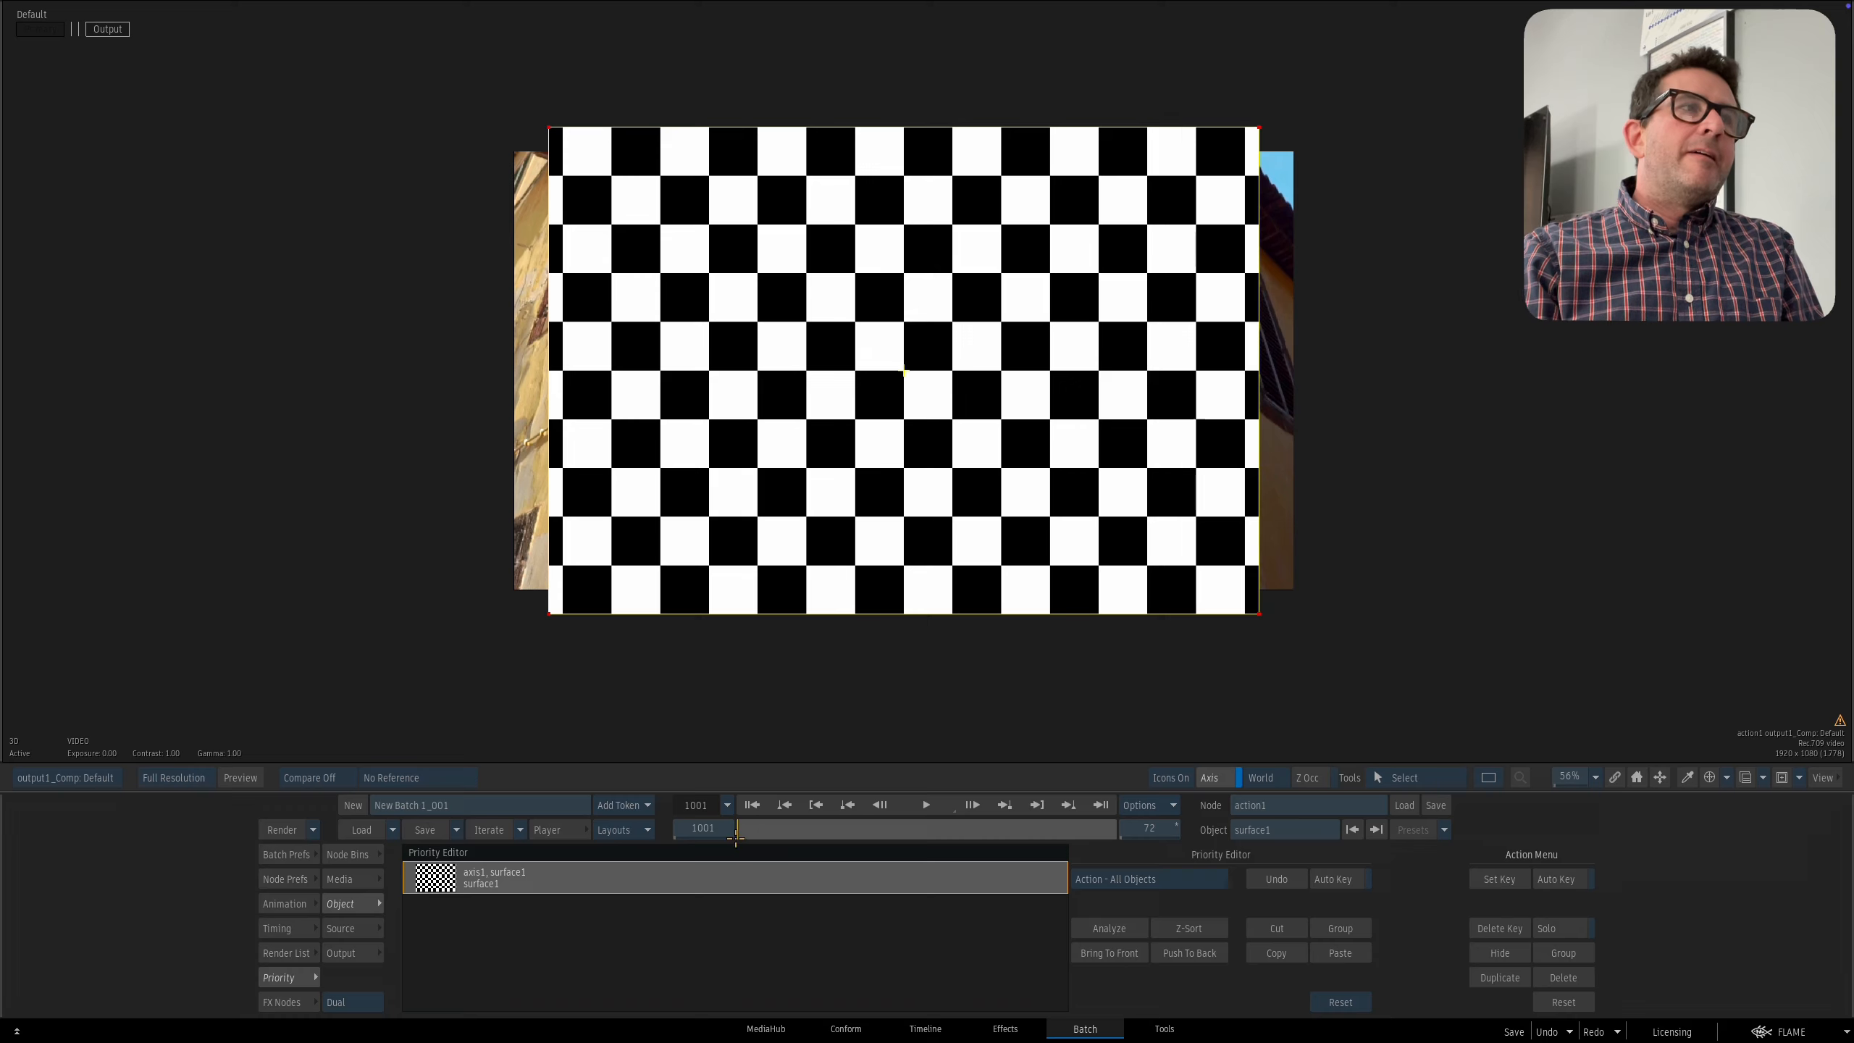
key(F8)
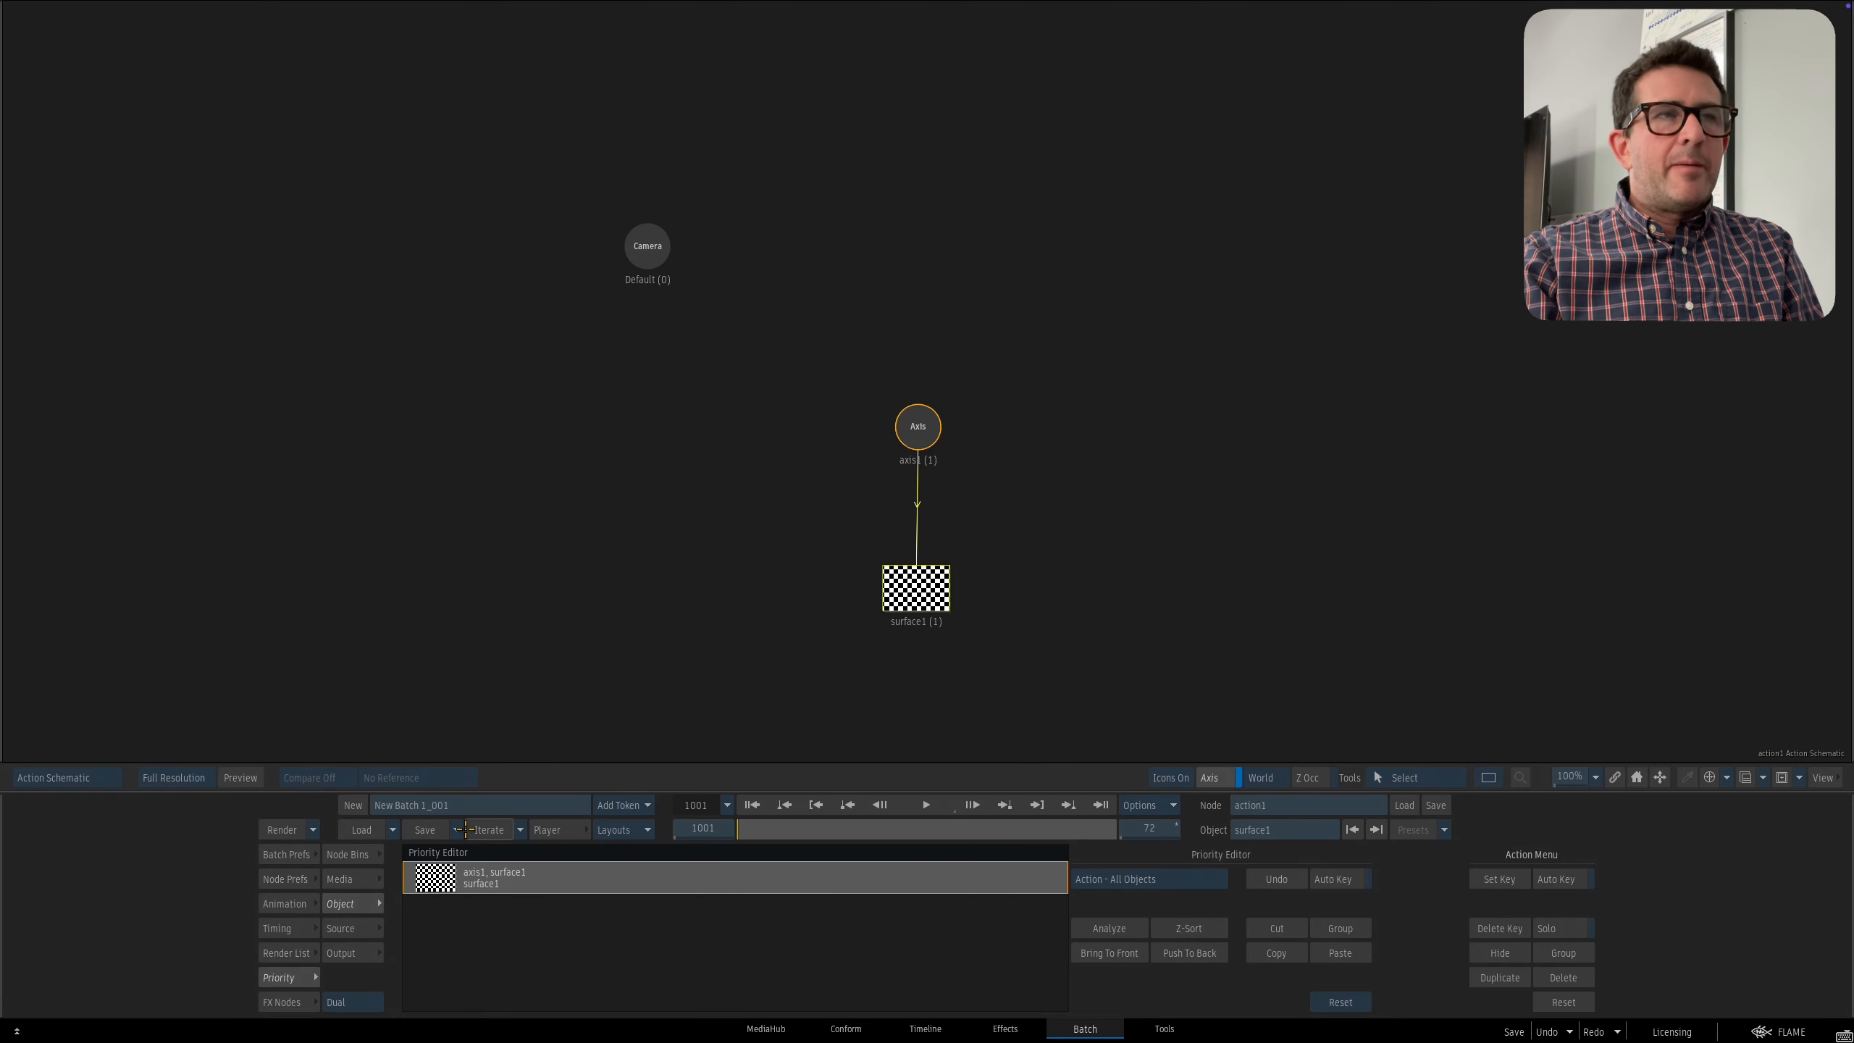
double_click(909, 596)
key(F4)
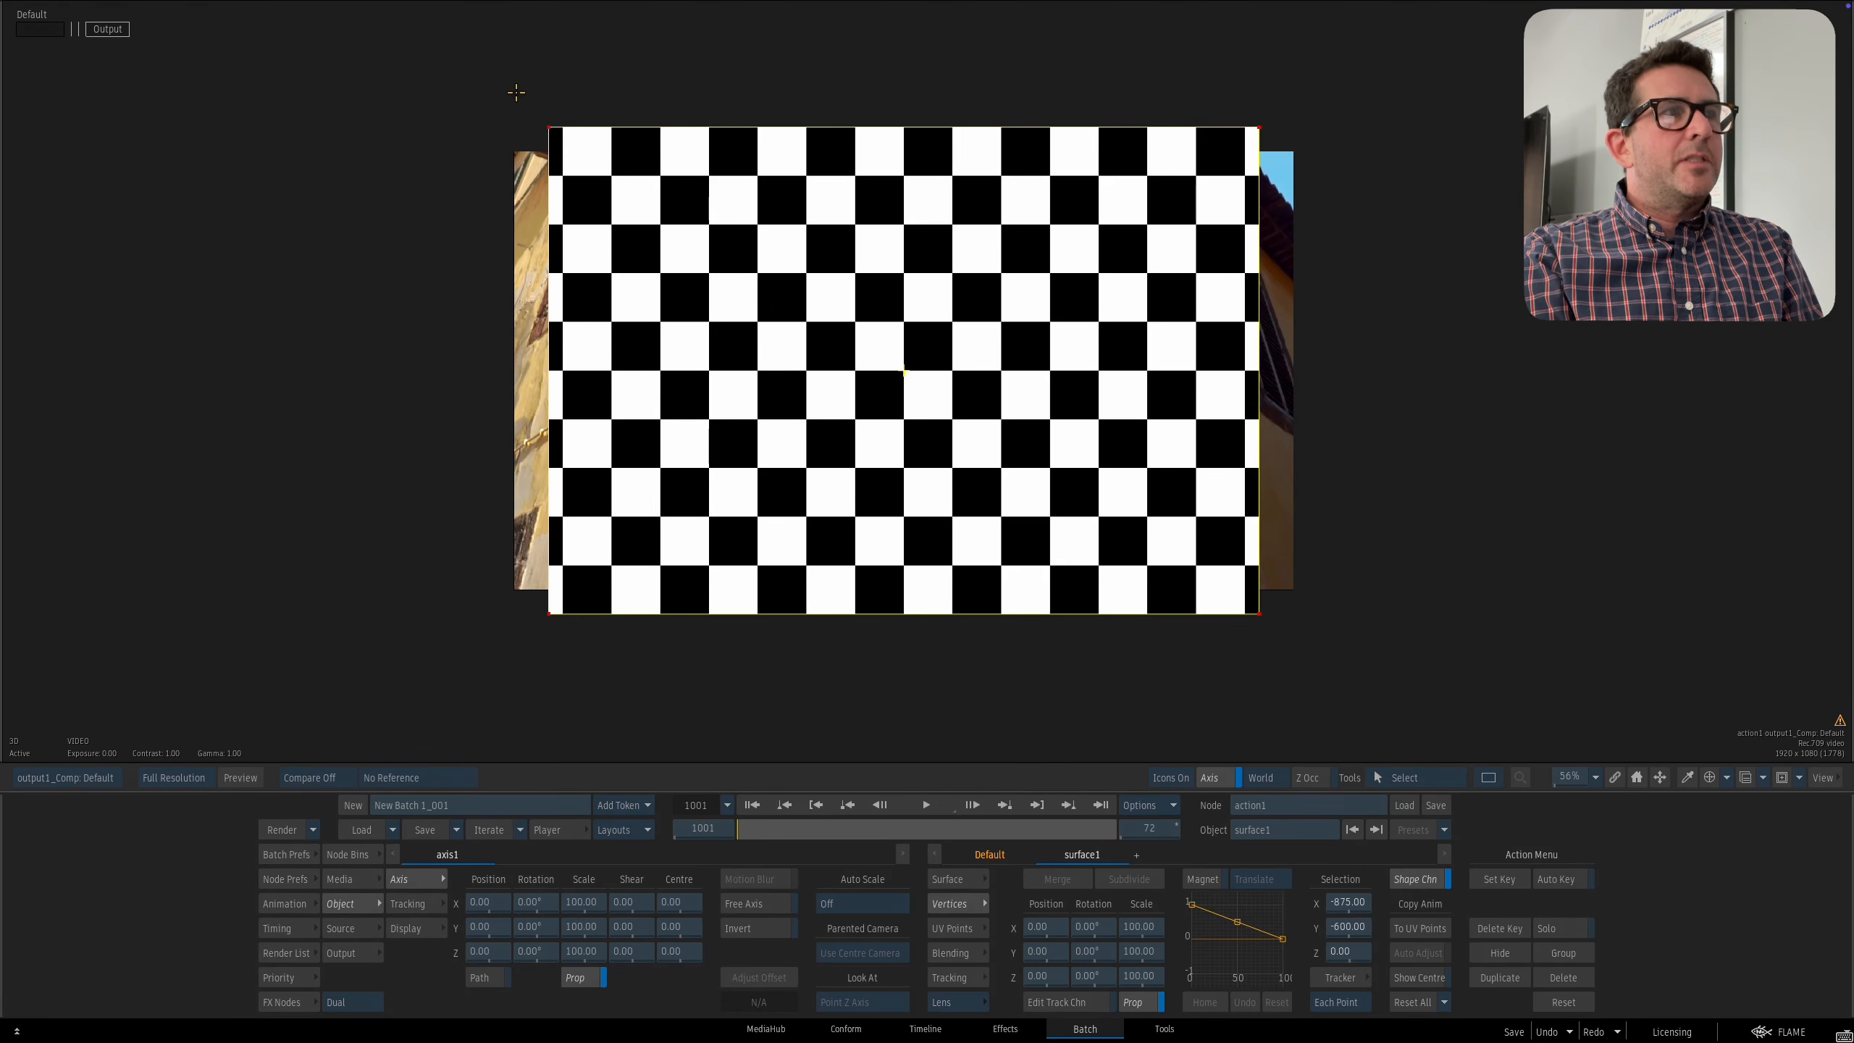
click(570, 150)
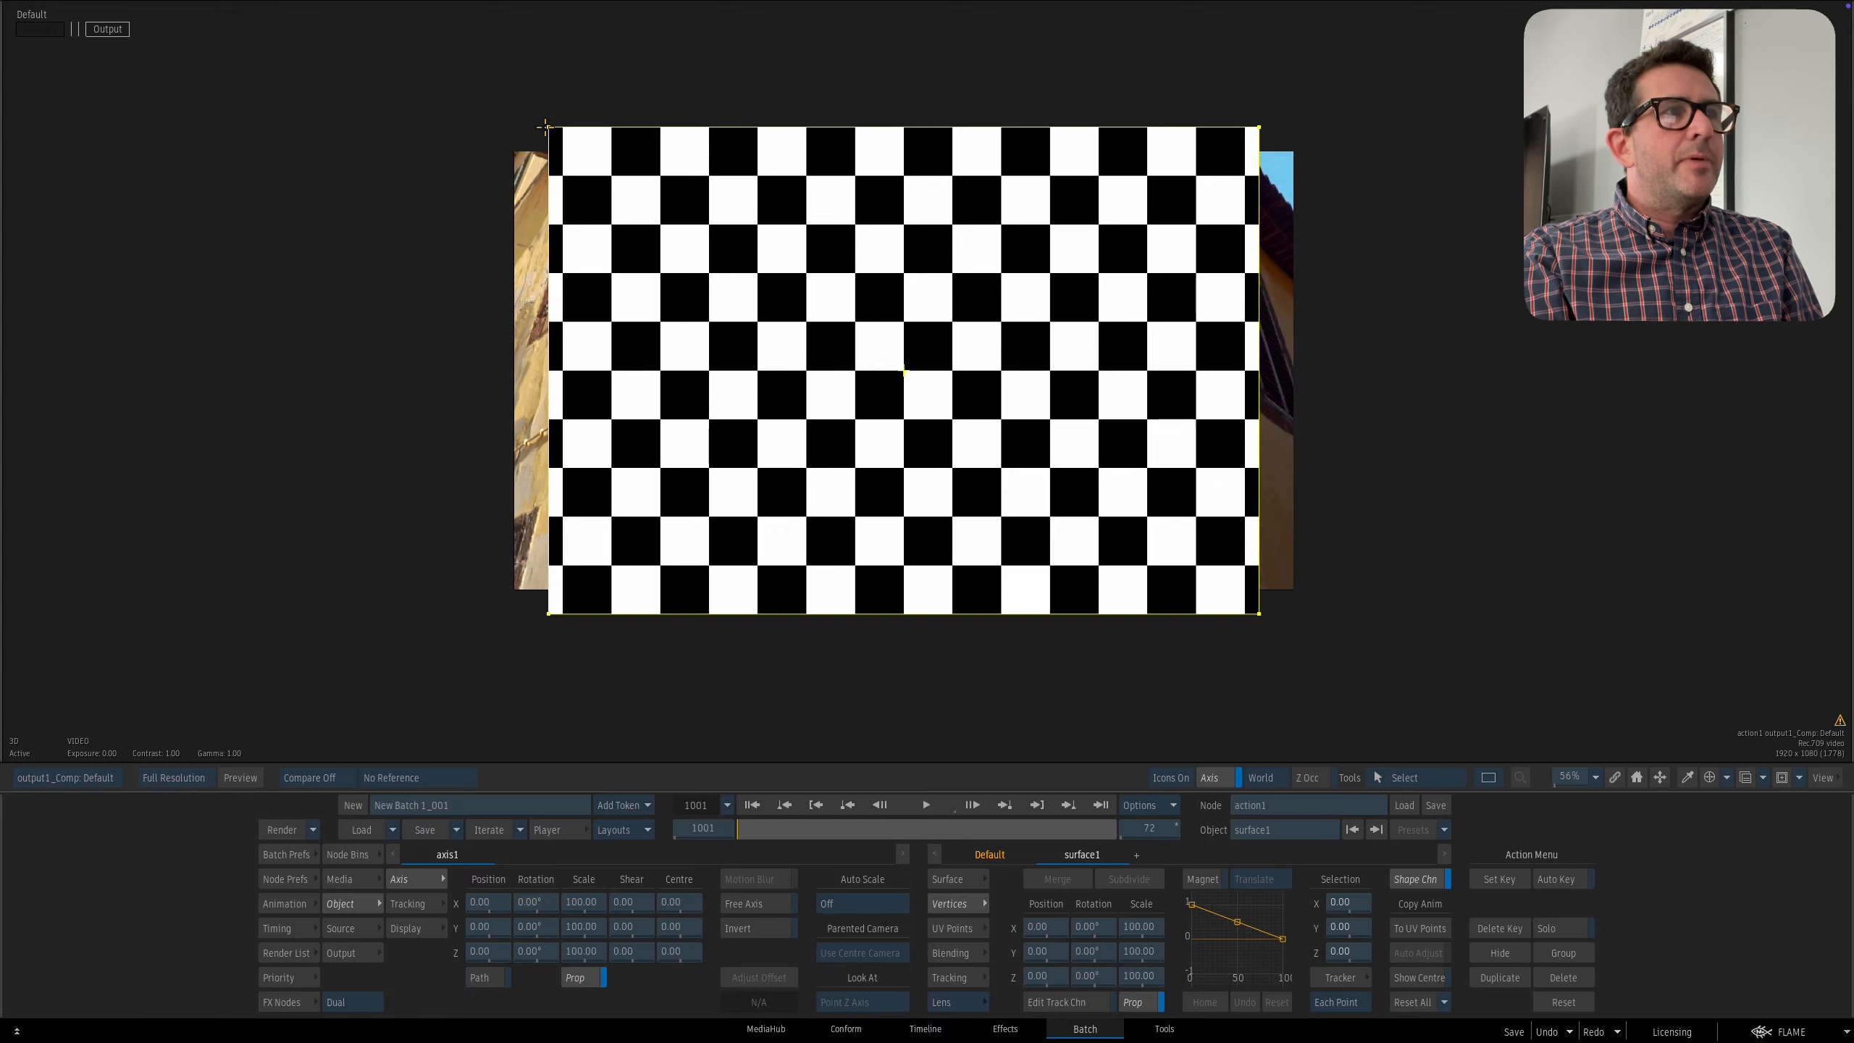
drag(547, 127, 851, 309)
key(ctrl+z)
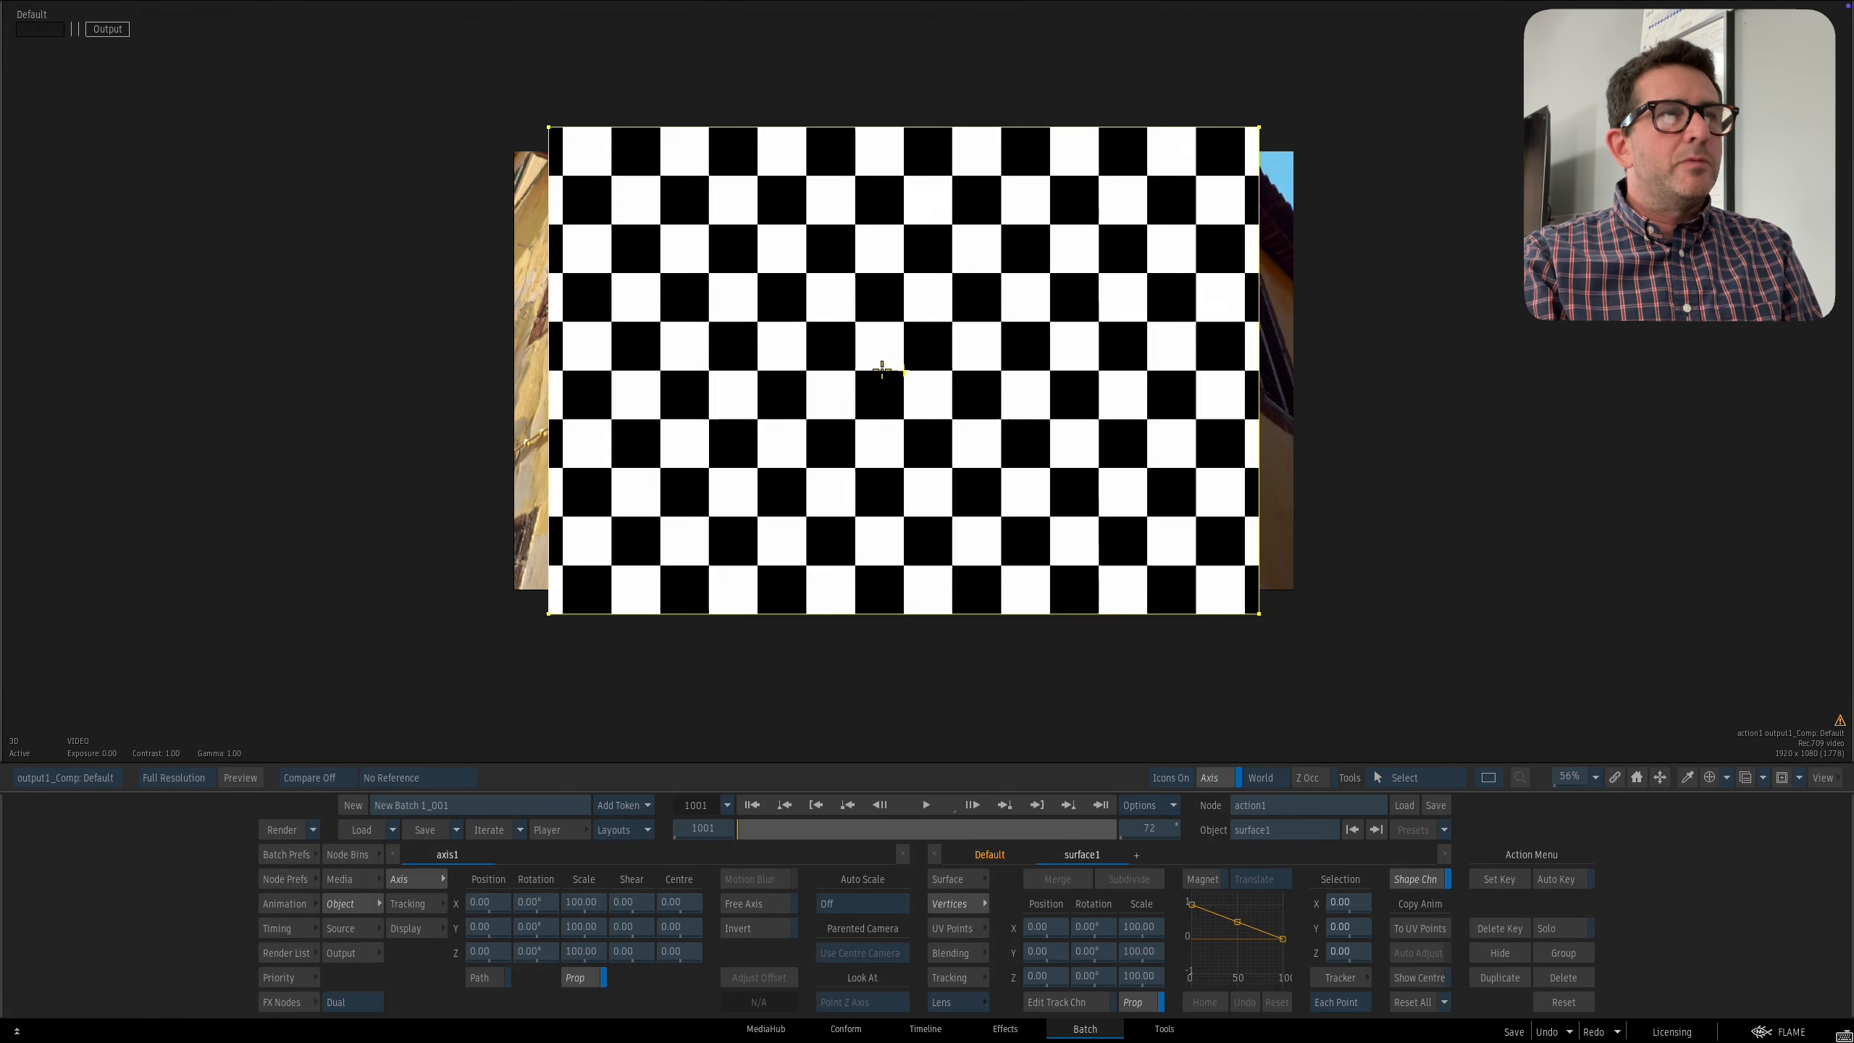
Select all four checkerboard vertices again and open the tracker for them.
key(F8)
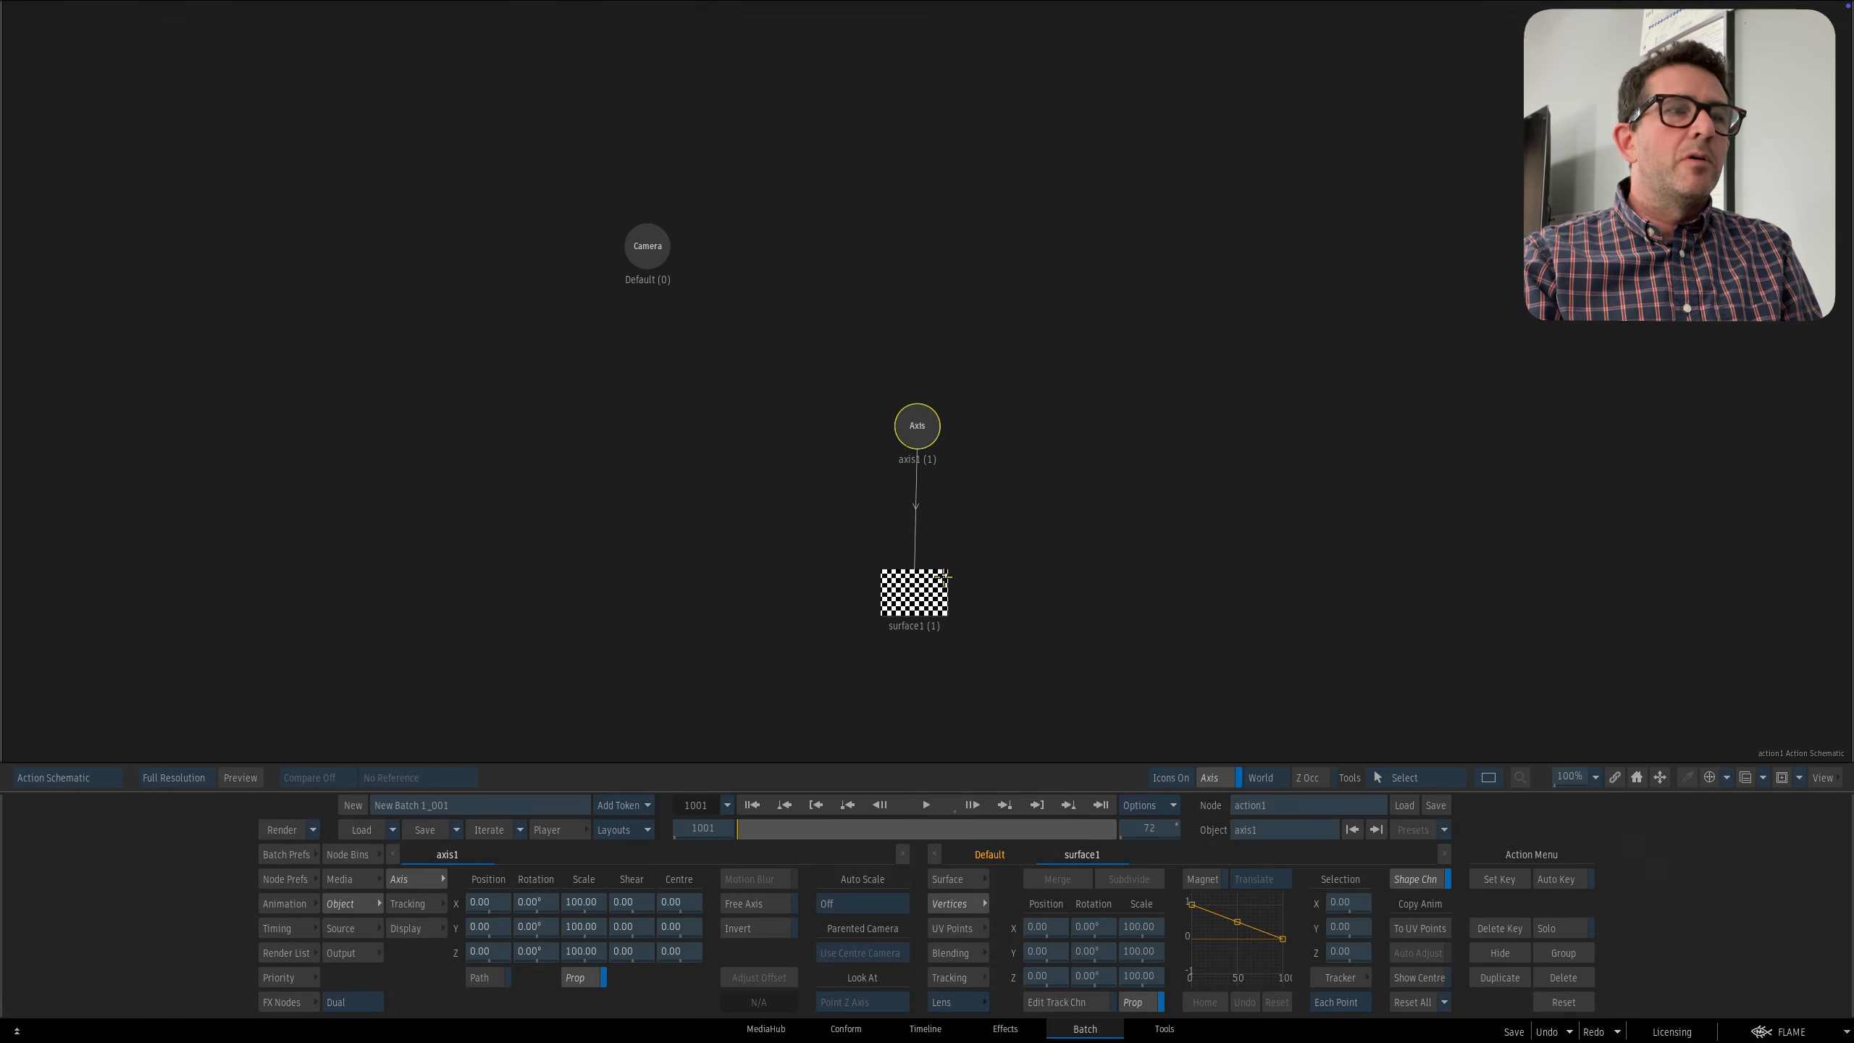
key(F4)
drag(971, 512, 825, 467)
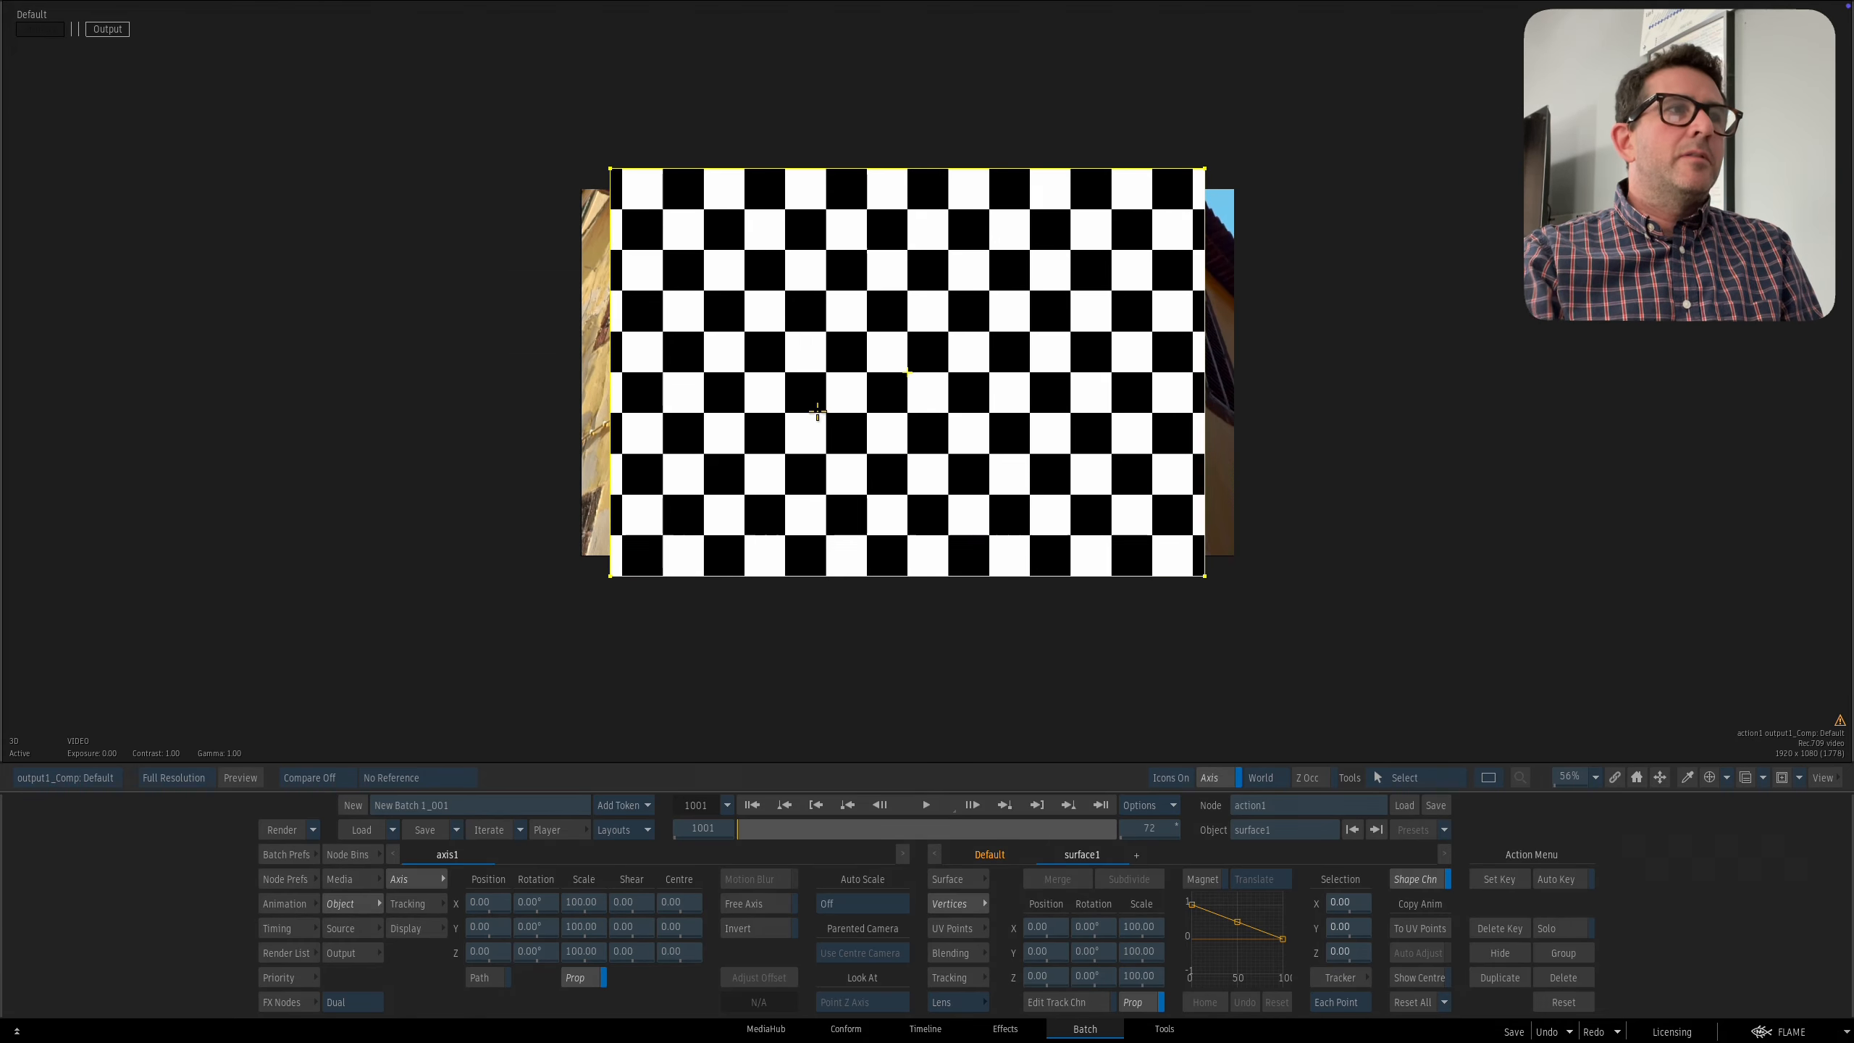
drag(539, 112, 1241, 628)
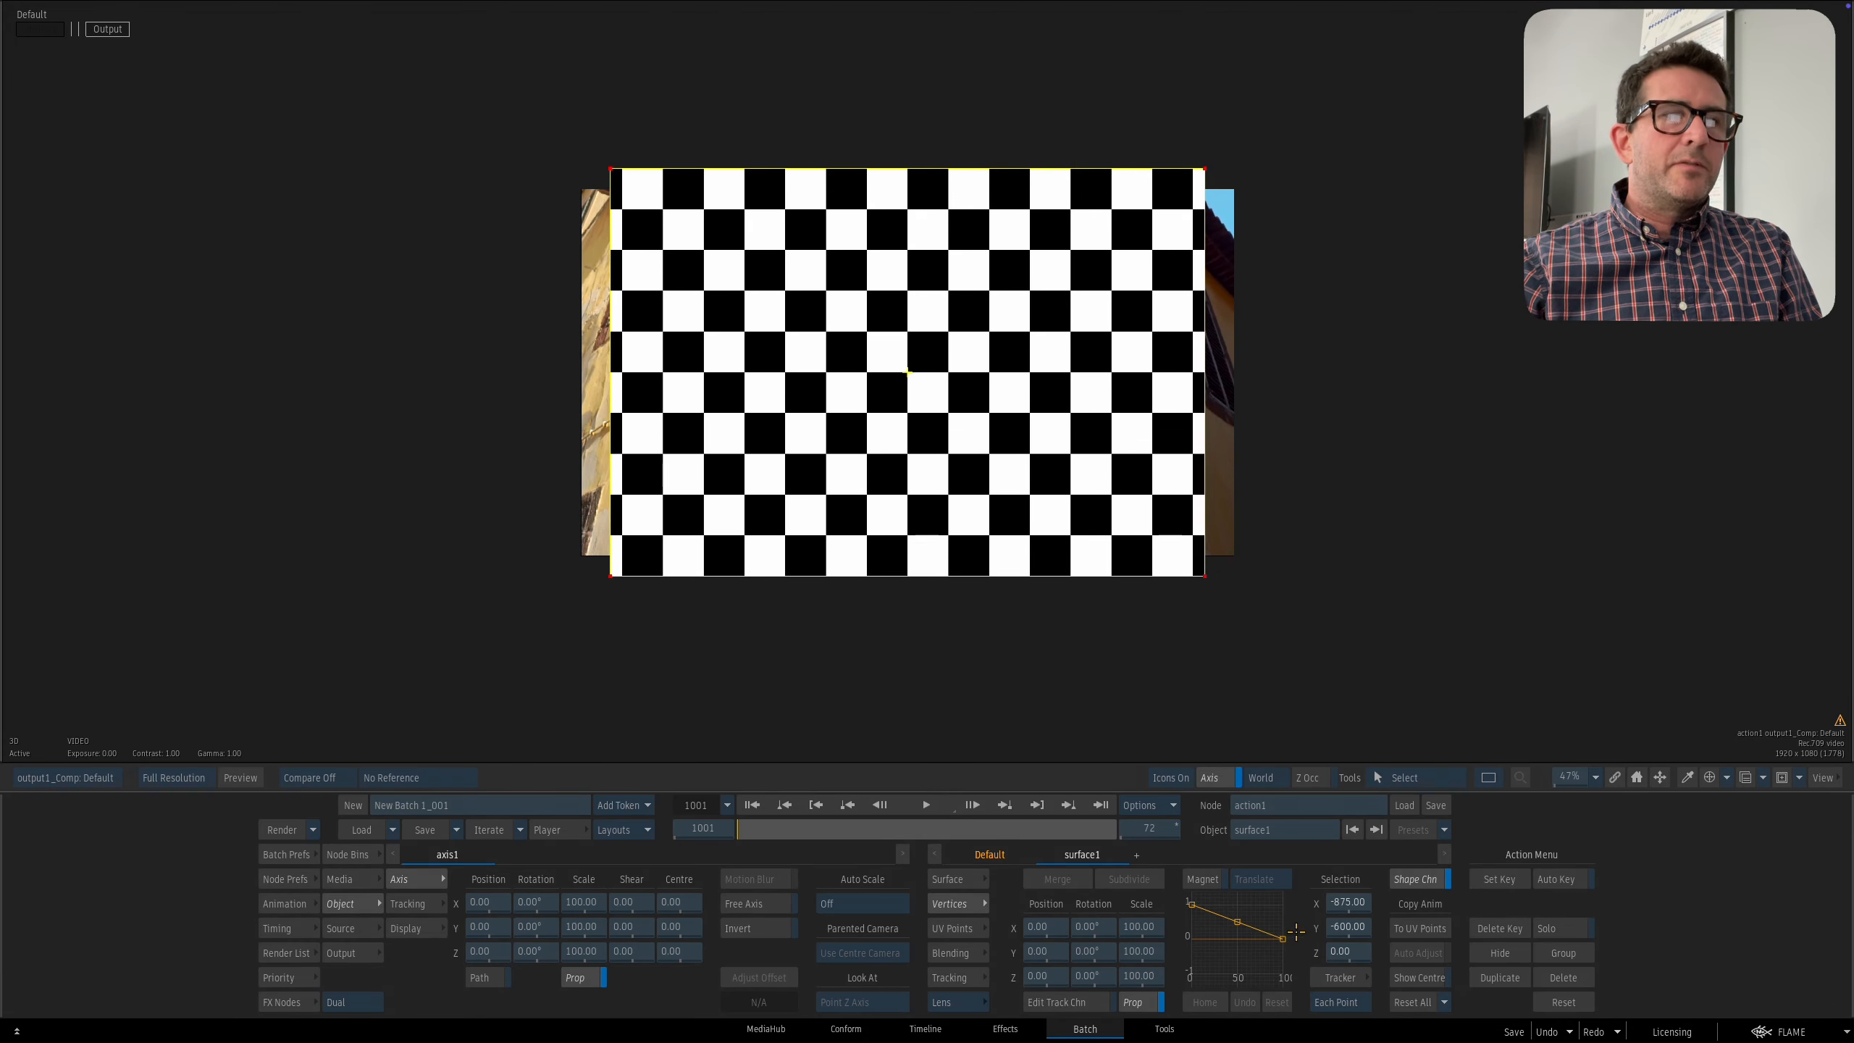
click(1340, 978)
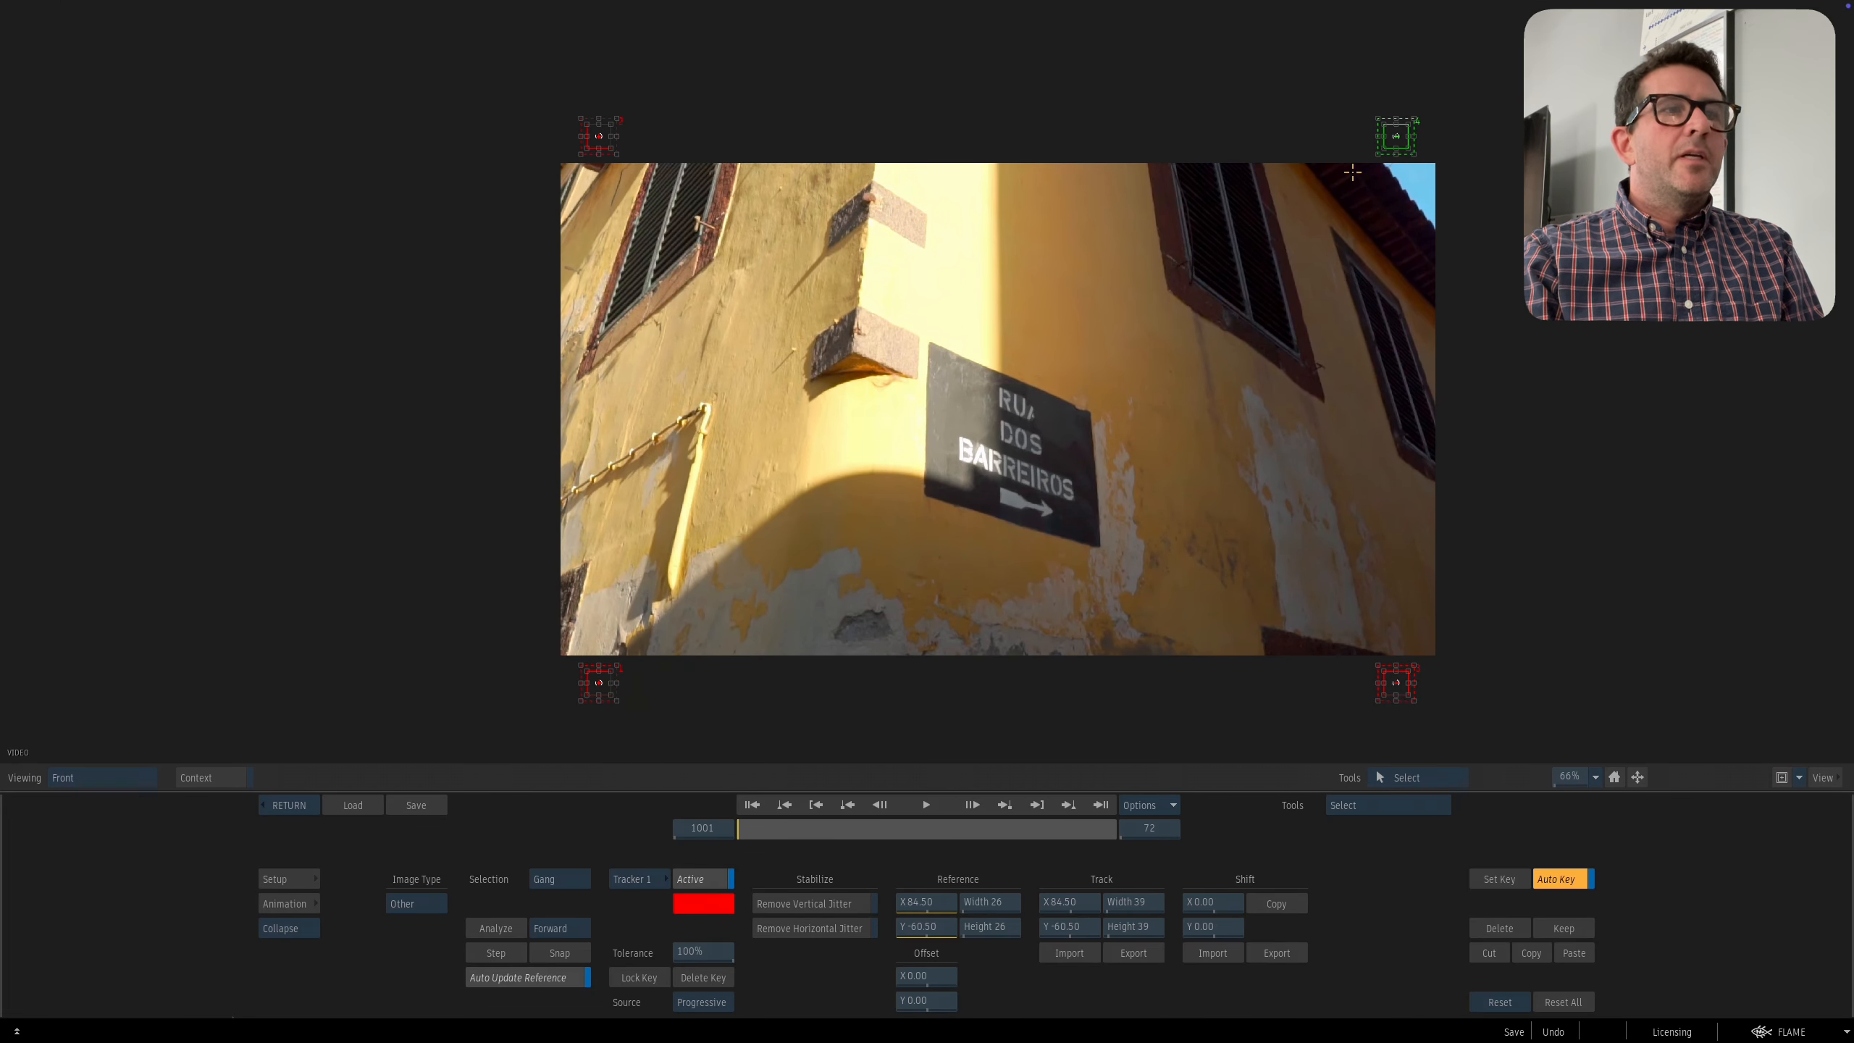
Place the four vertex trackers on the matching corners of the street sign and analyze them forward.
drag(1401, 141, 1092, 412)
drag(1405, 665, 1100, 545)
drag(615, 672, 925, 496)
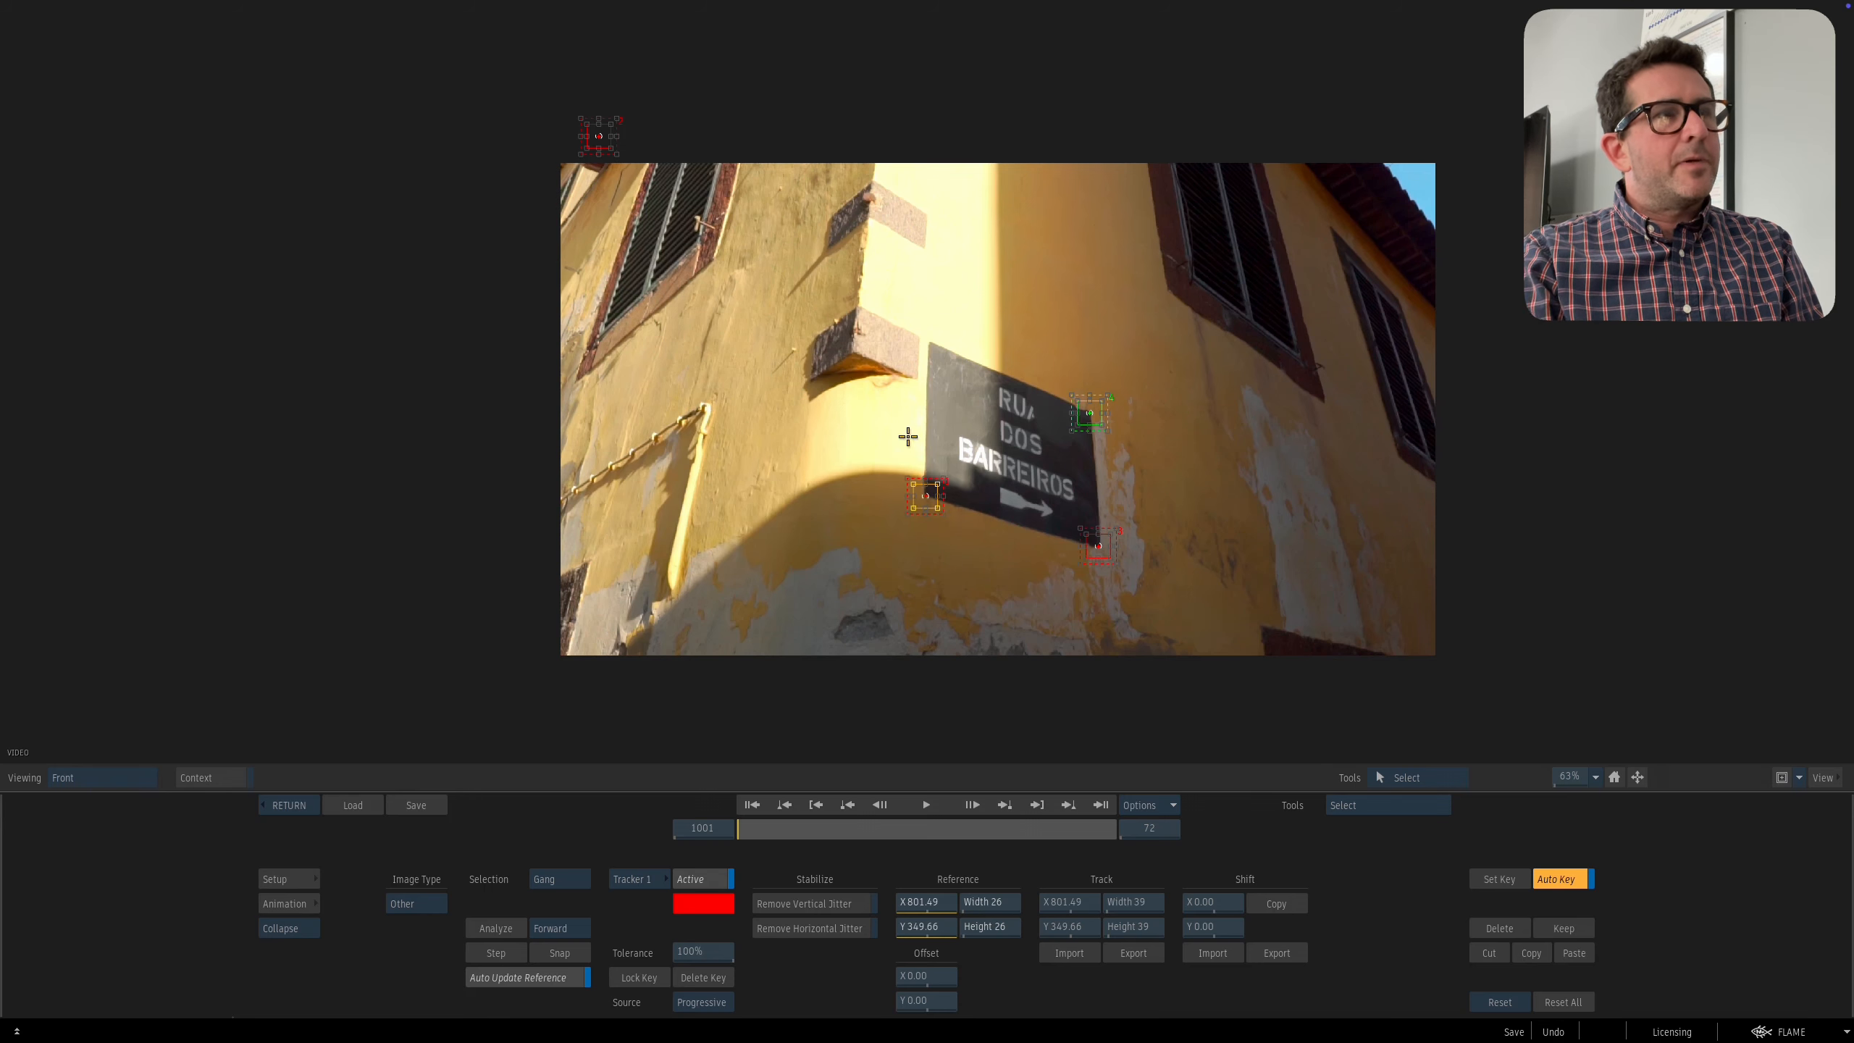
drag(606, 135, 929, 342)
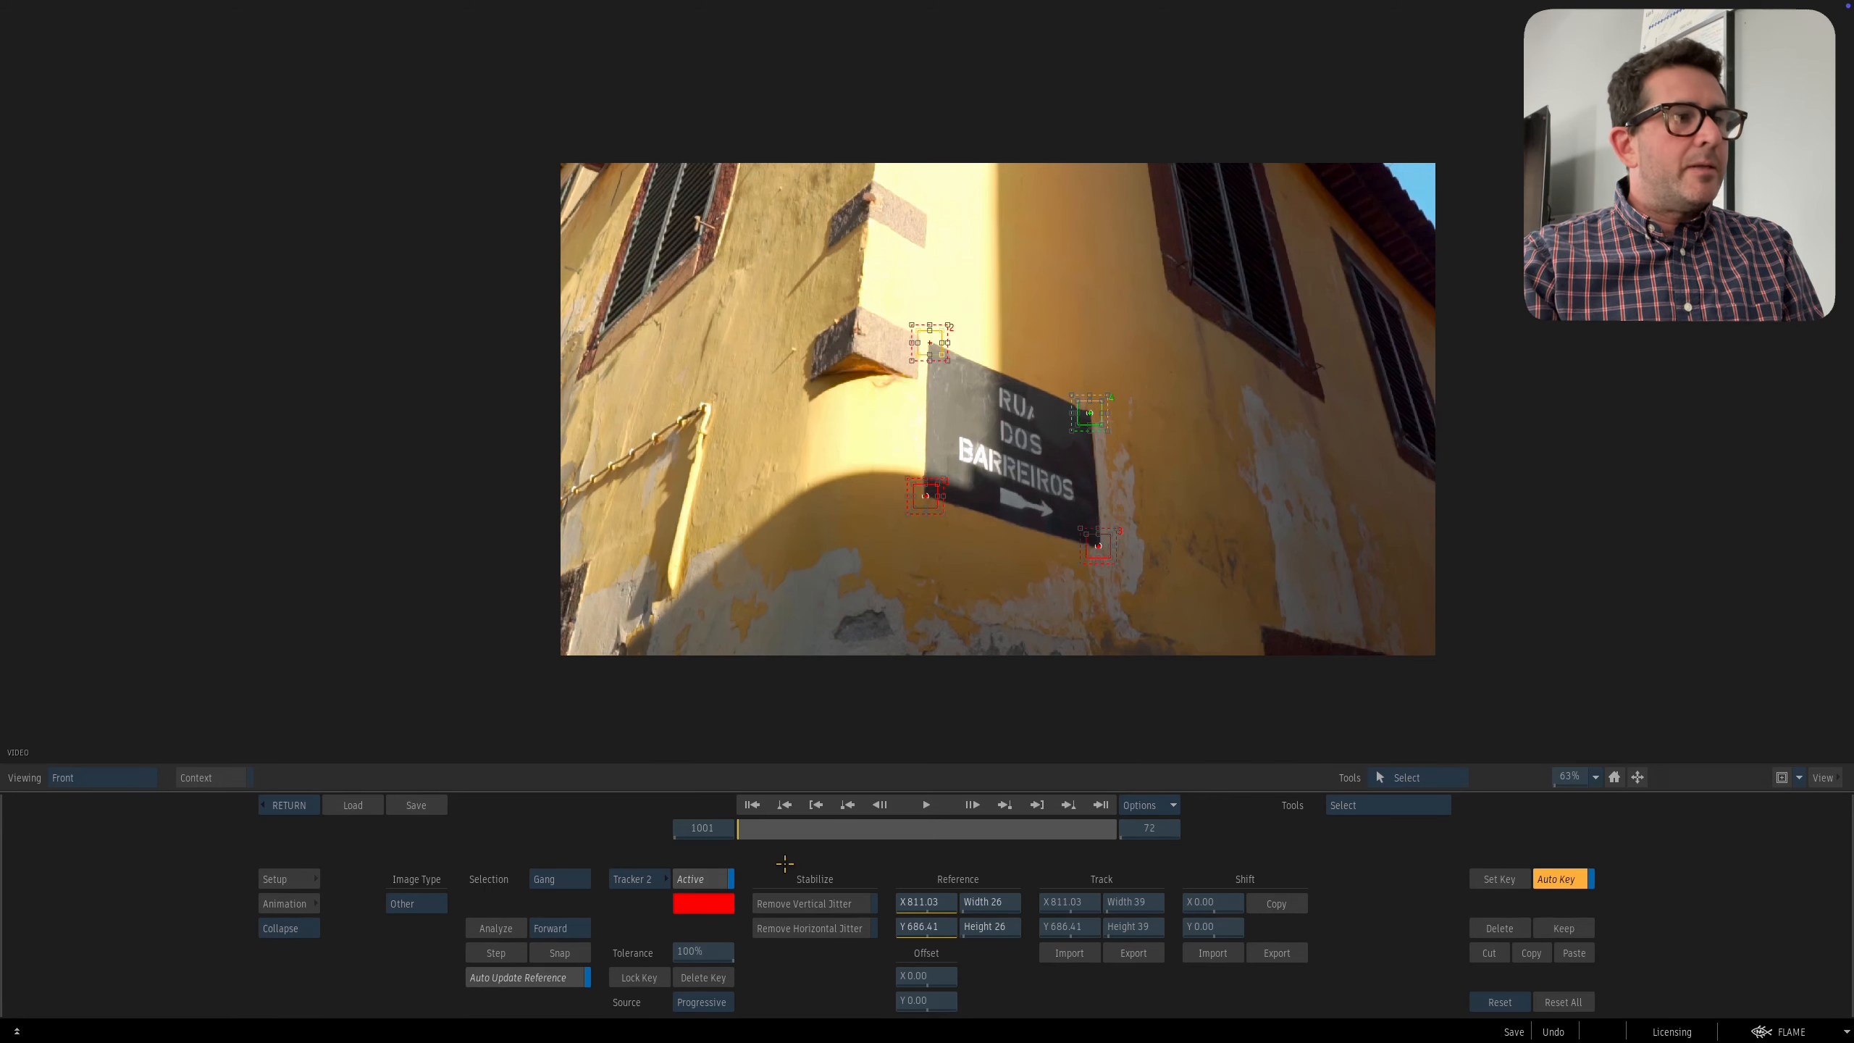
click(503, 930)
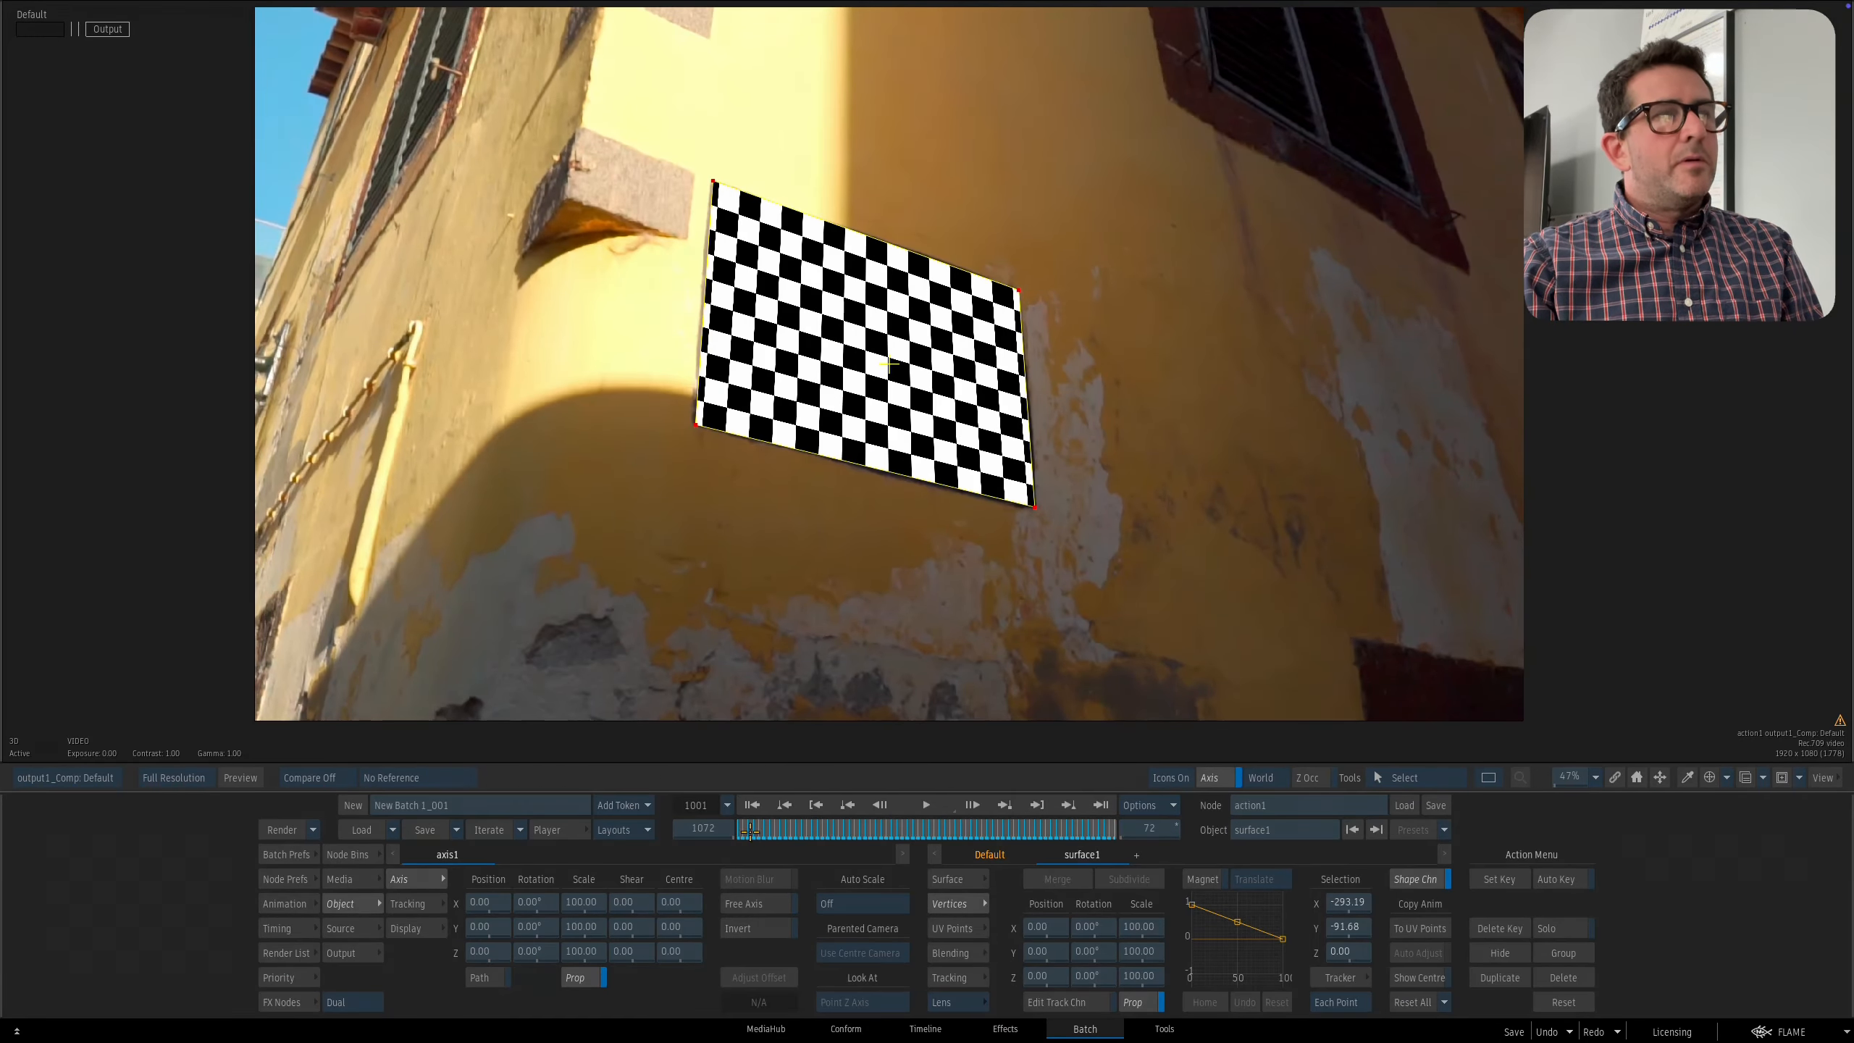
Return to the first frame and set the checkerboard surface's transparency to 100%.
drag(750, 831, 649, 826)
click(955, 879)
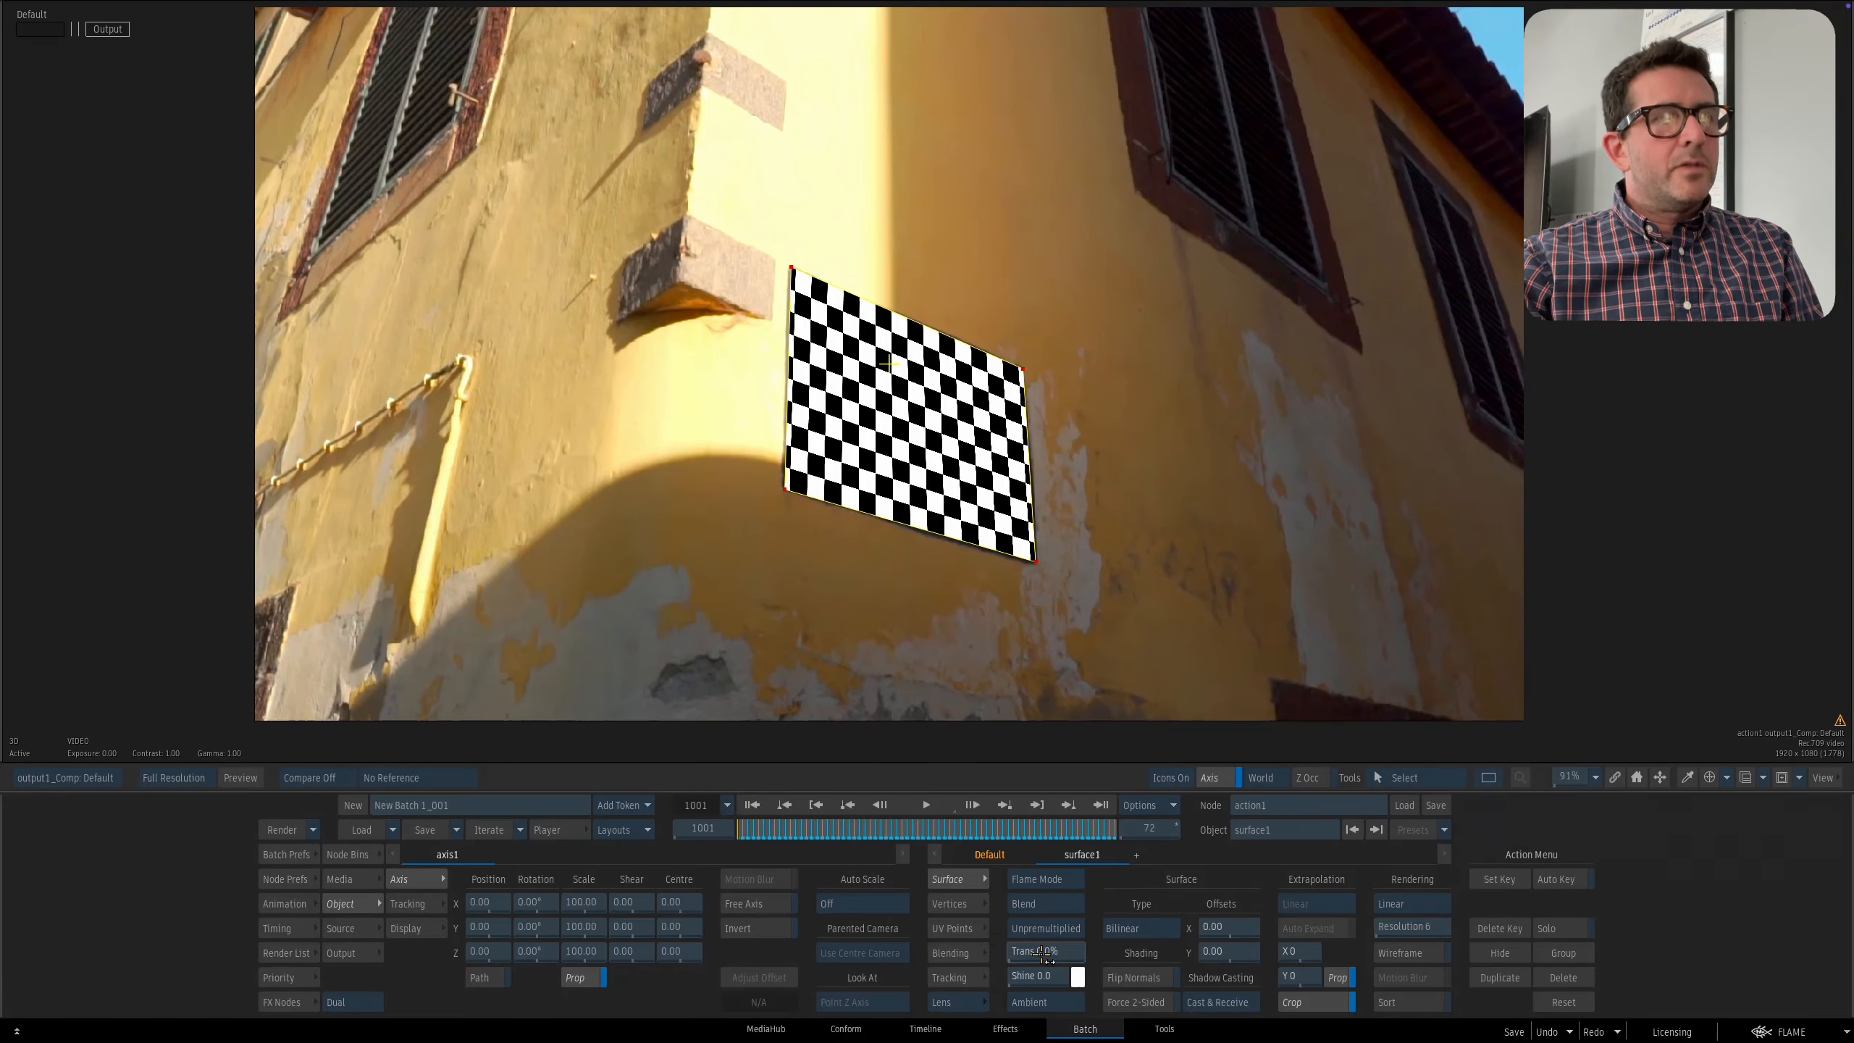
drag(1044, 952, 1139, 952)
drag(1073, 672, 1158, 665)
Check the transparent surface's outline against the street sign's corners across the shot, ending at frame 1001.
drag(739, 830, 897, 831)
drag(935, 667, 893, 650)
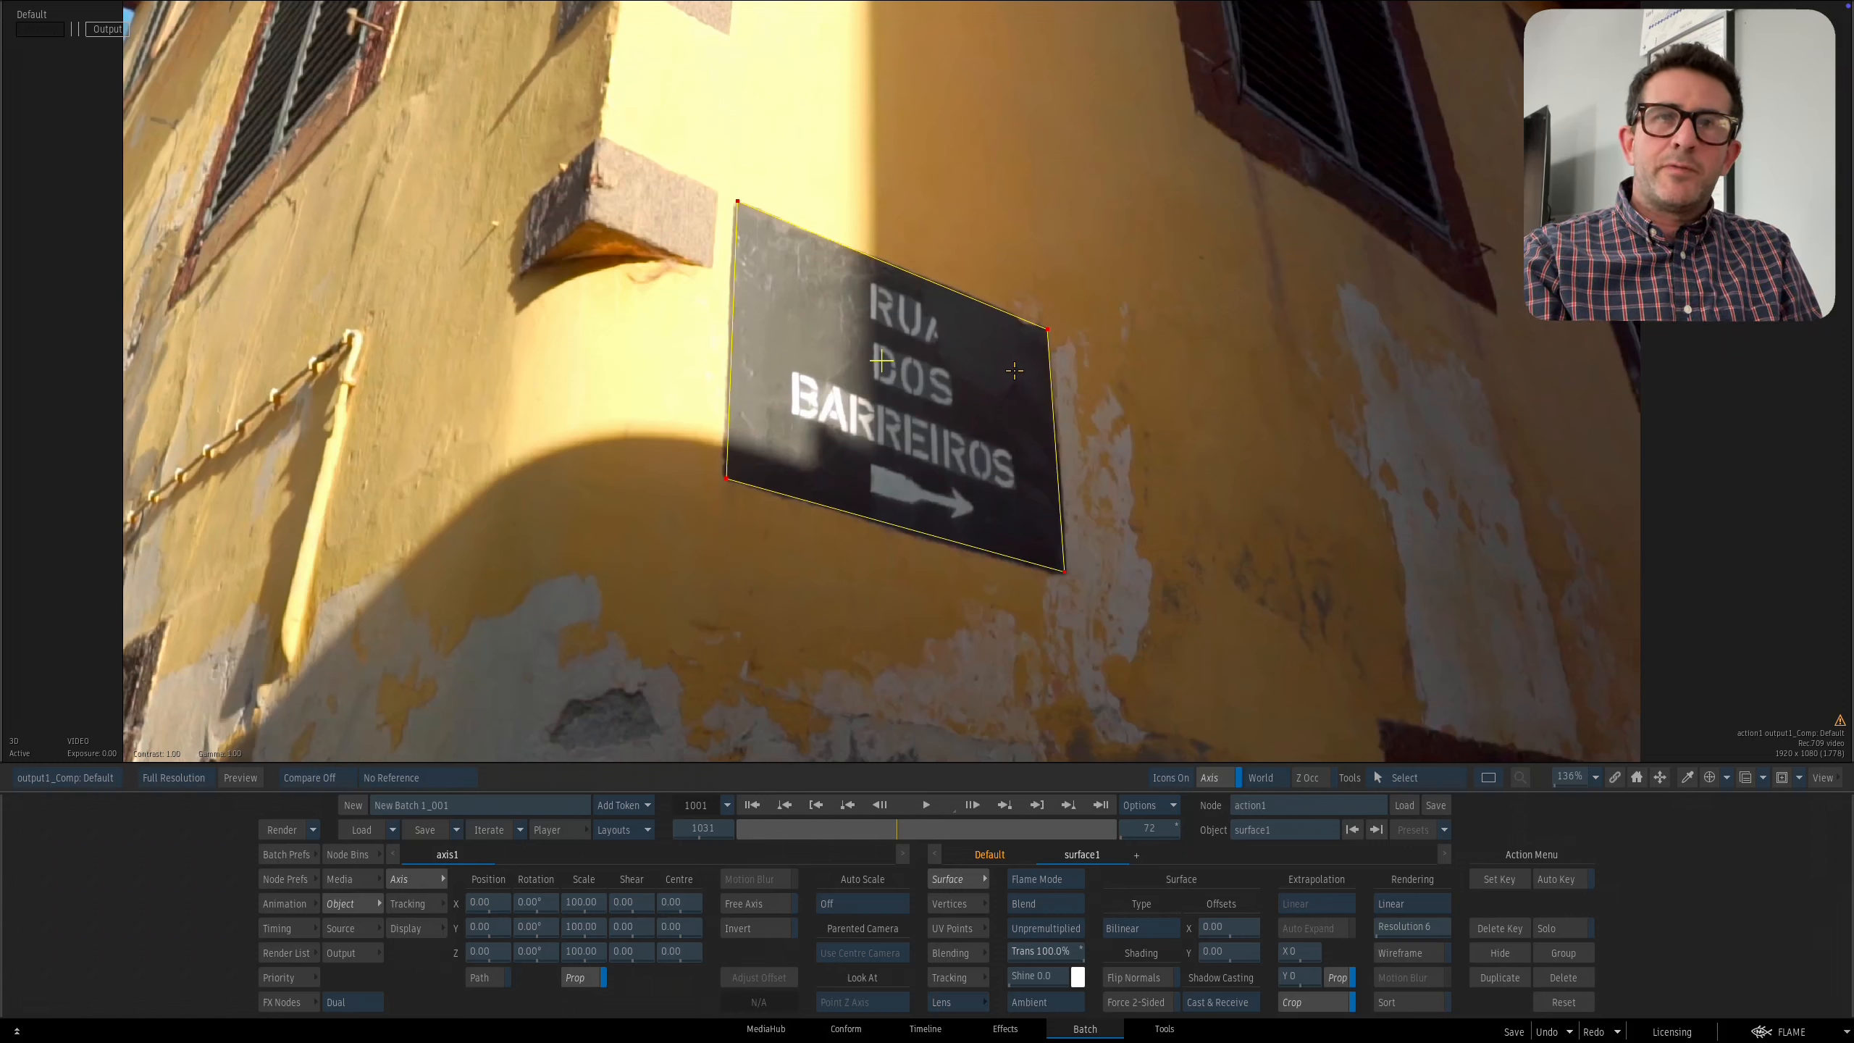
click(753, 805)
mouse_move(764, 838)
mouse_down()
mouse_move(834, 839)
mouse_move(751, 840)
mouse_up()
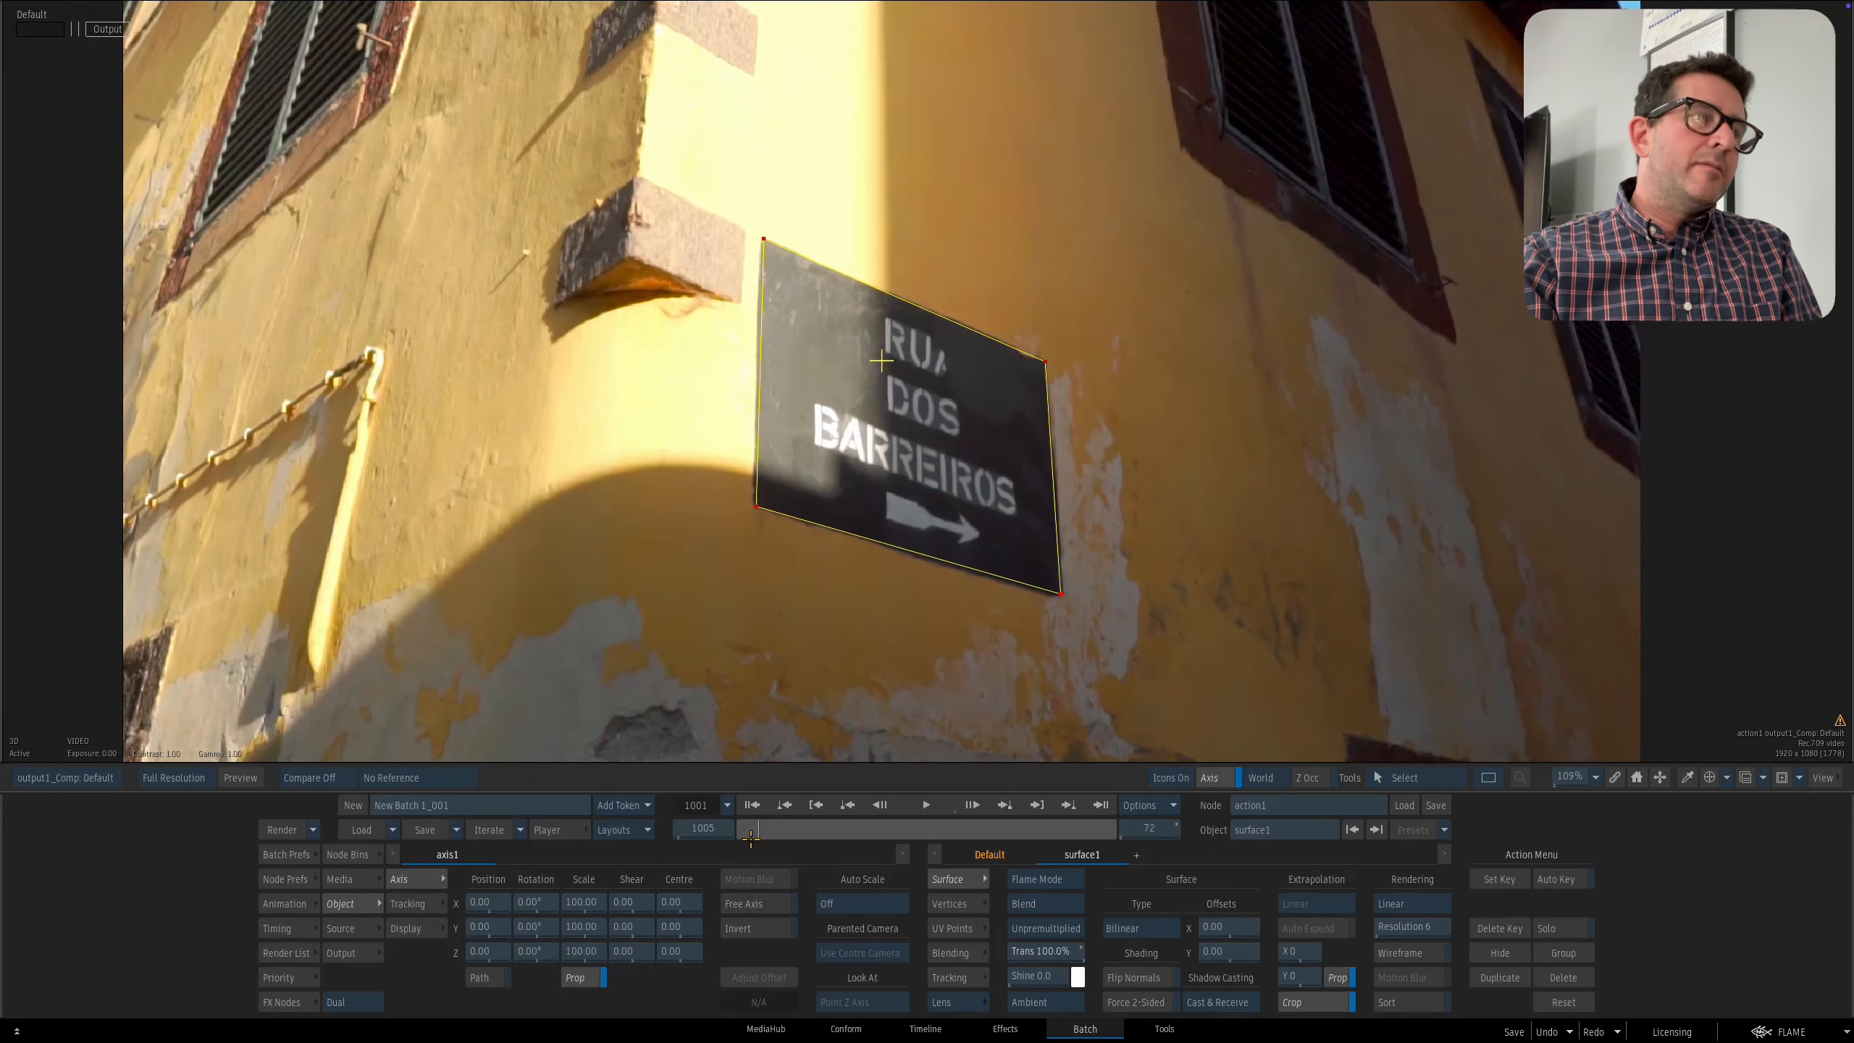
click(752, 805)
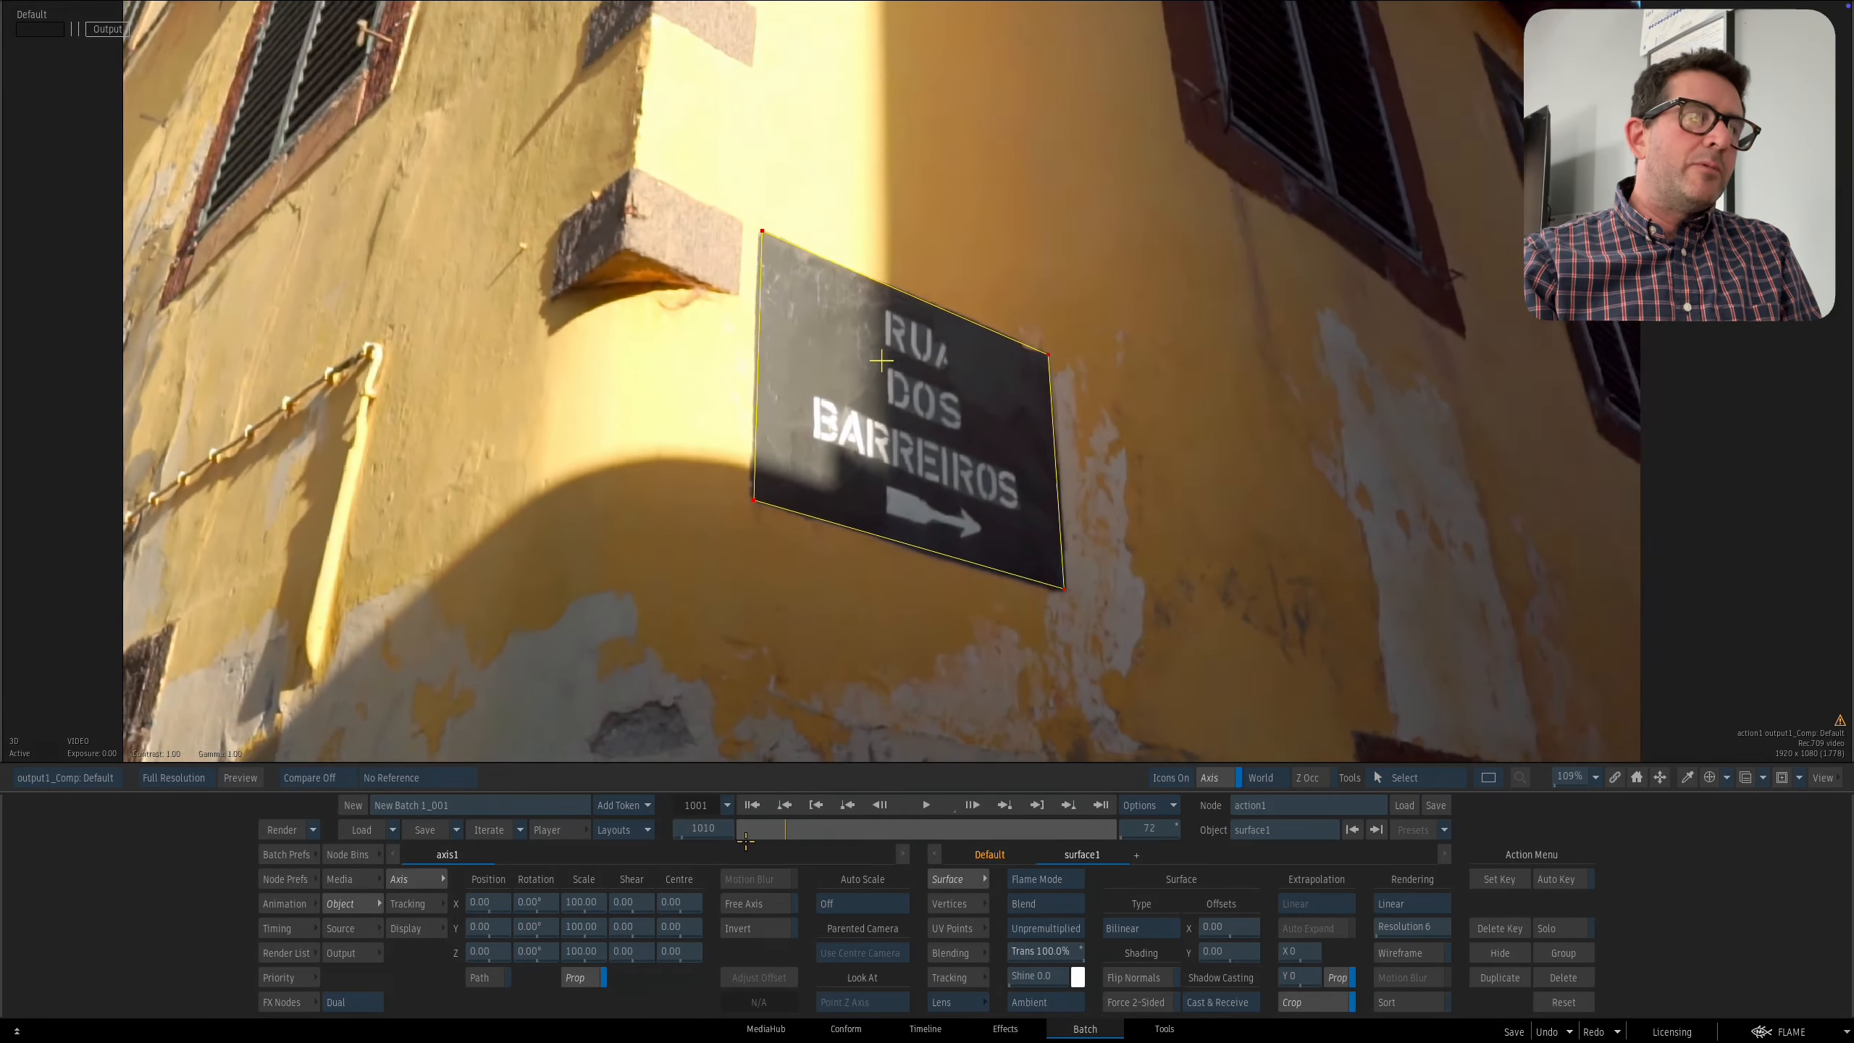
drag(895, 673, 811, 754)
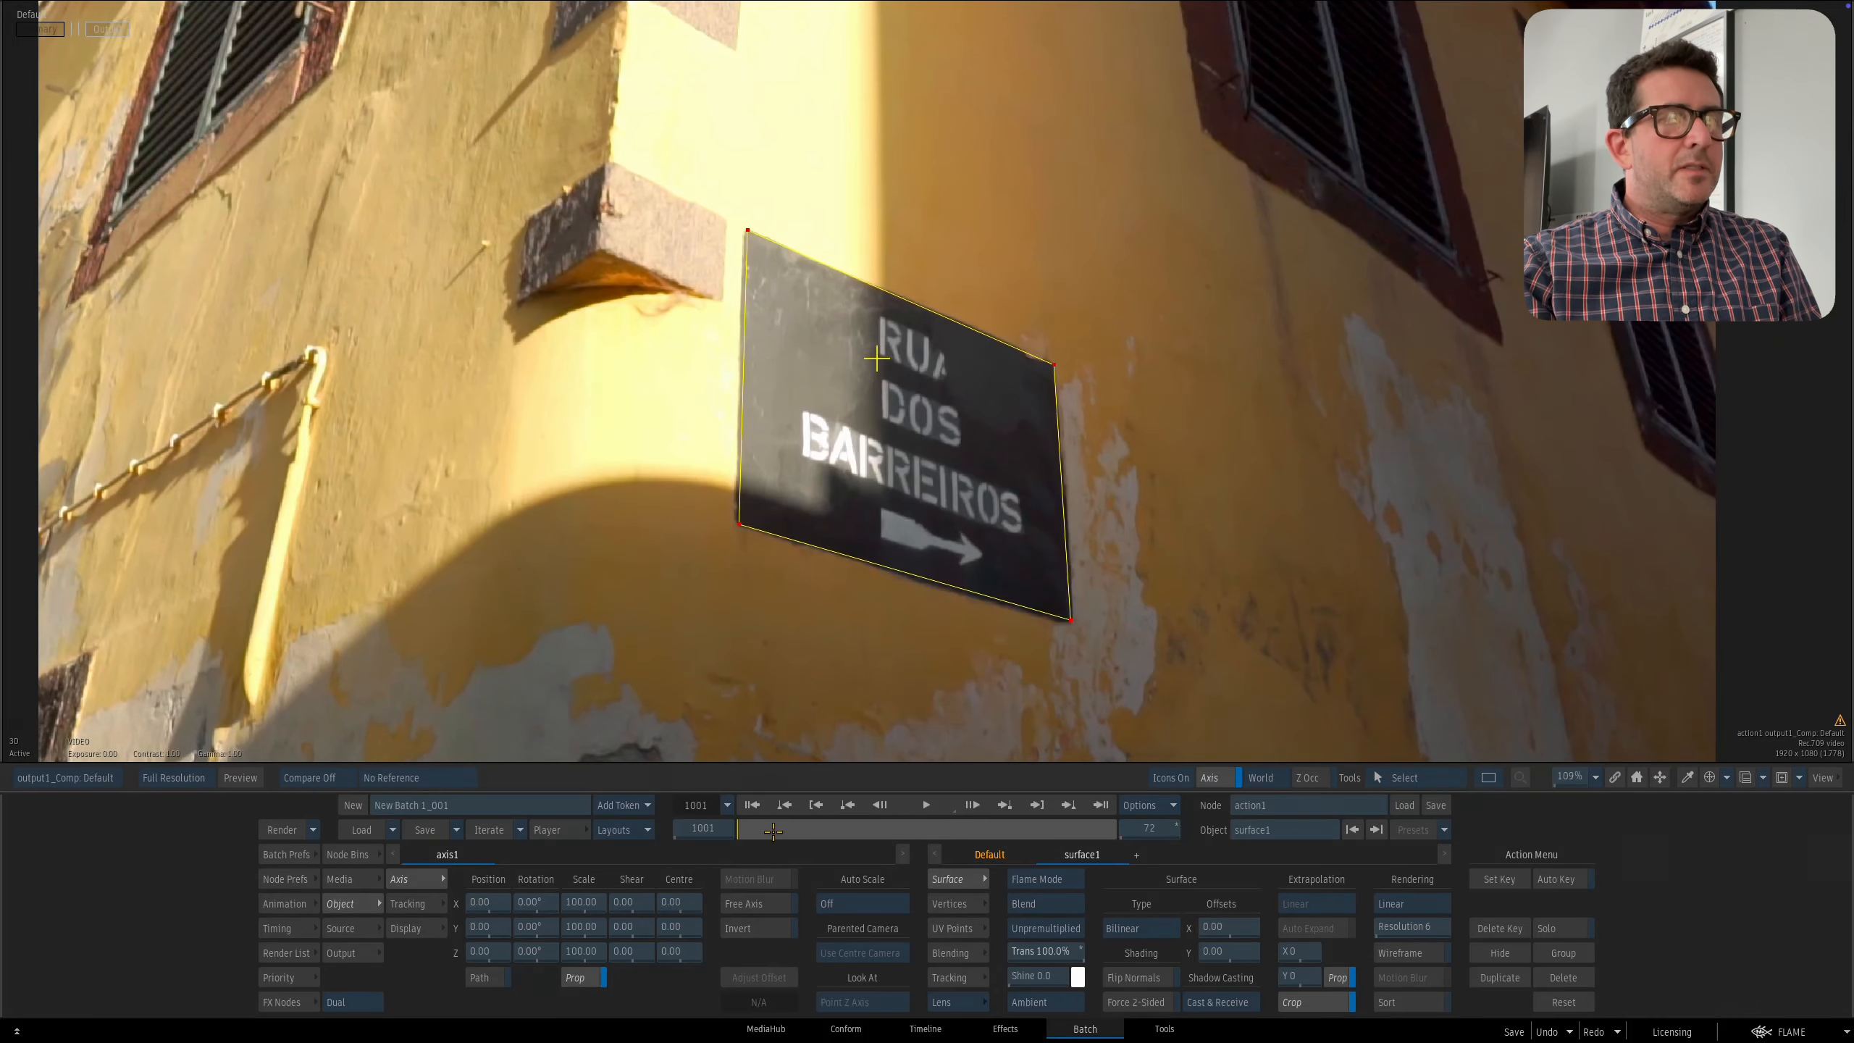
mouse_move(773, 832)
mouse_down()
mouse_move(895, 832)
mouse_move(748, 831)
mouse_up()
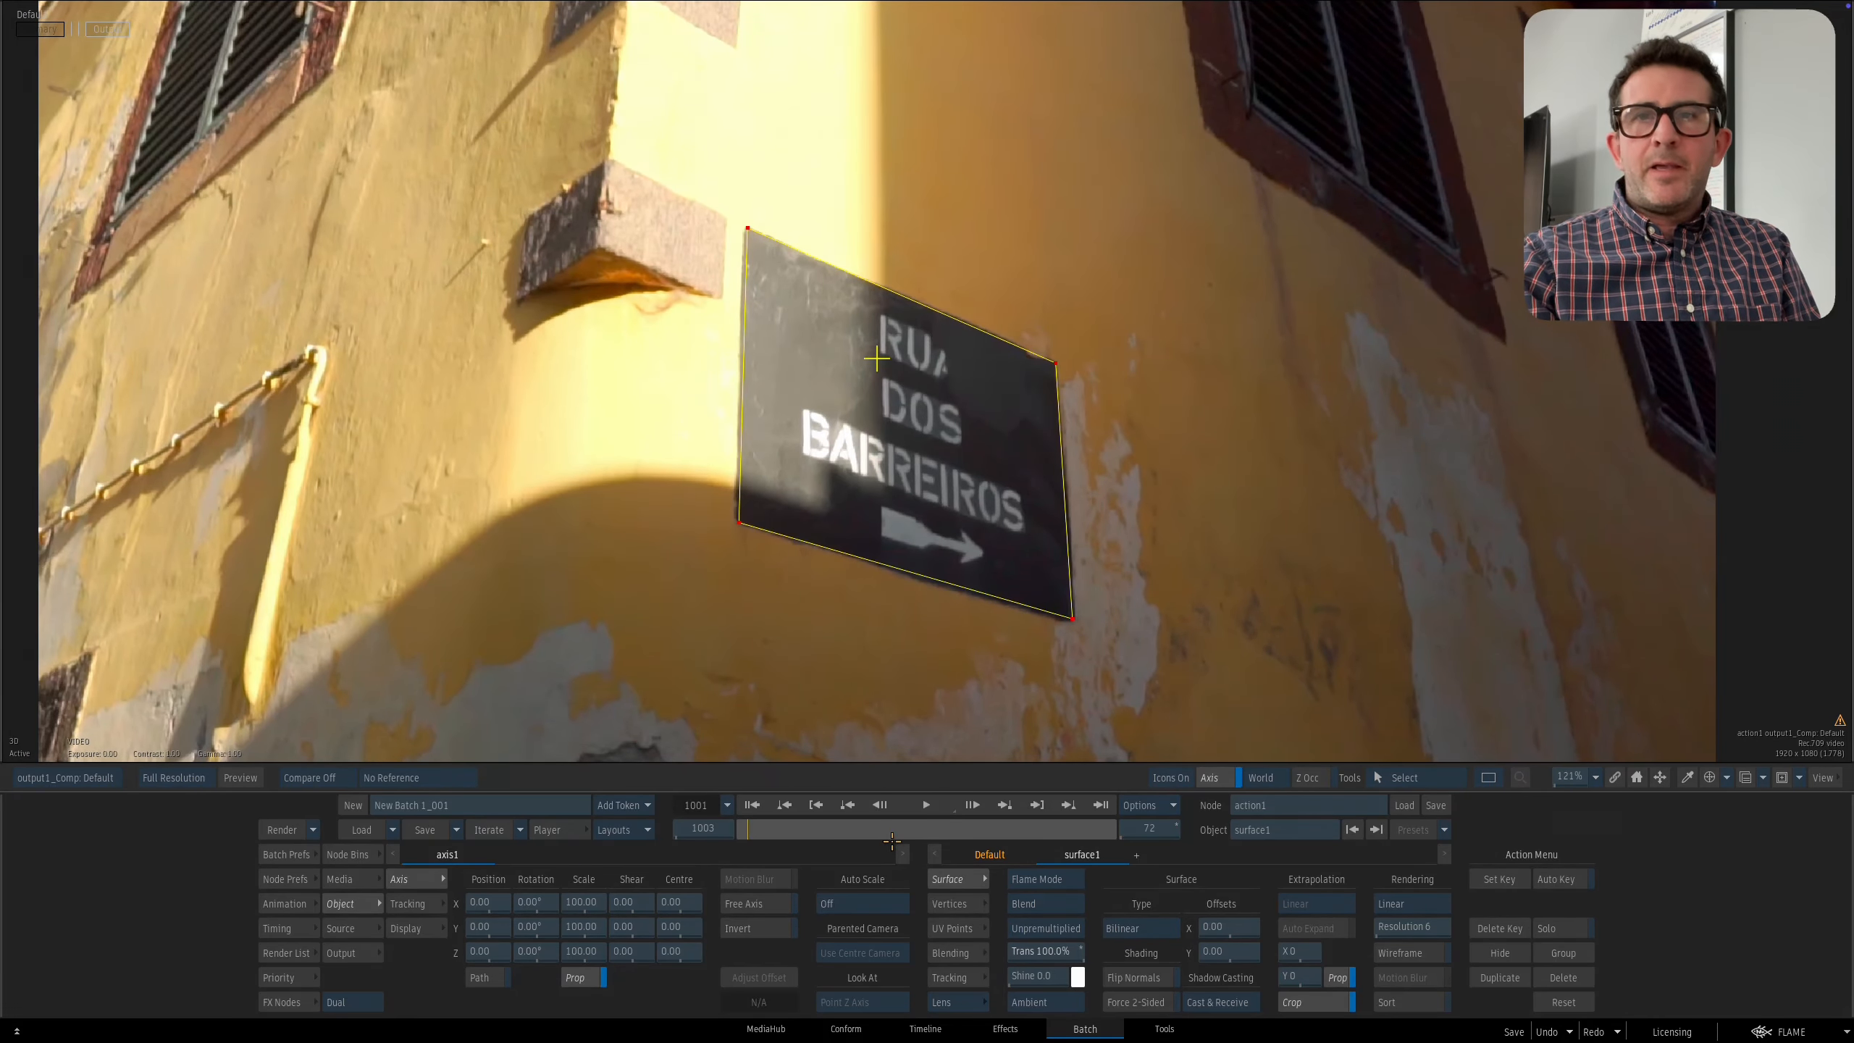
drag(892, 840, 737, 831)
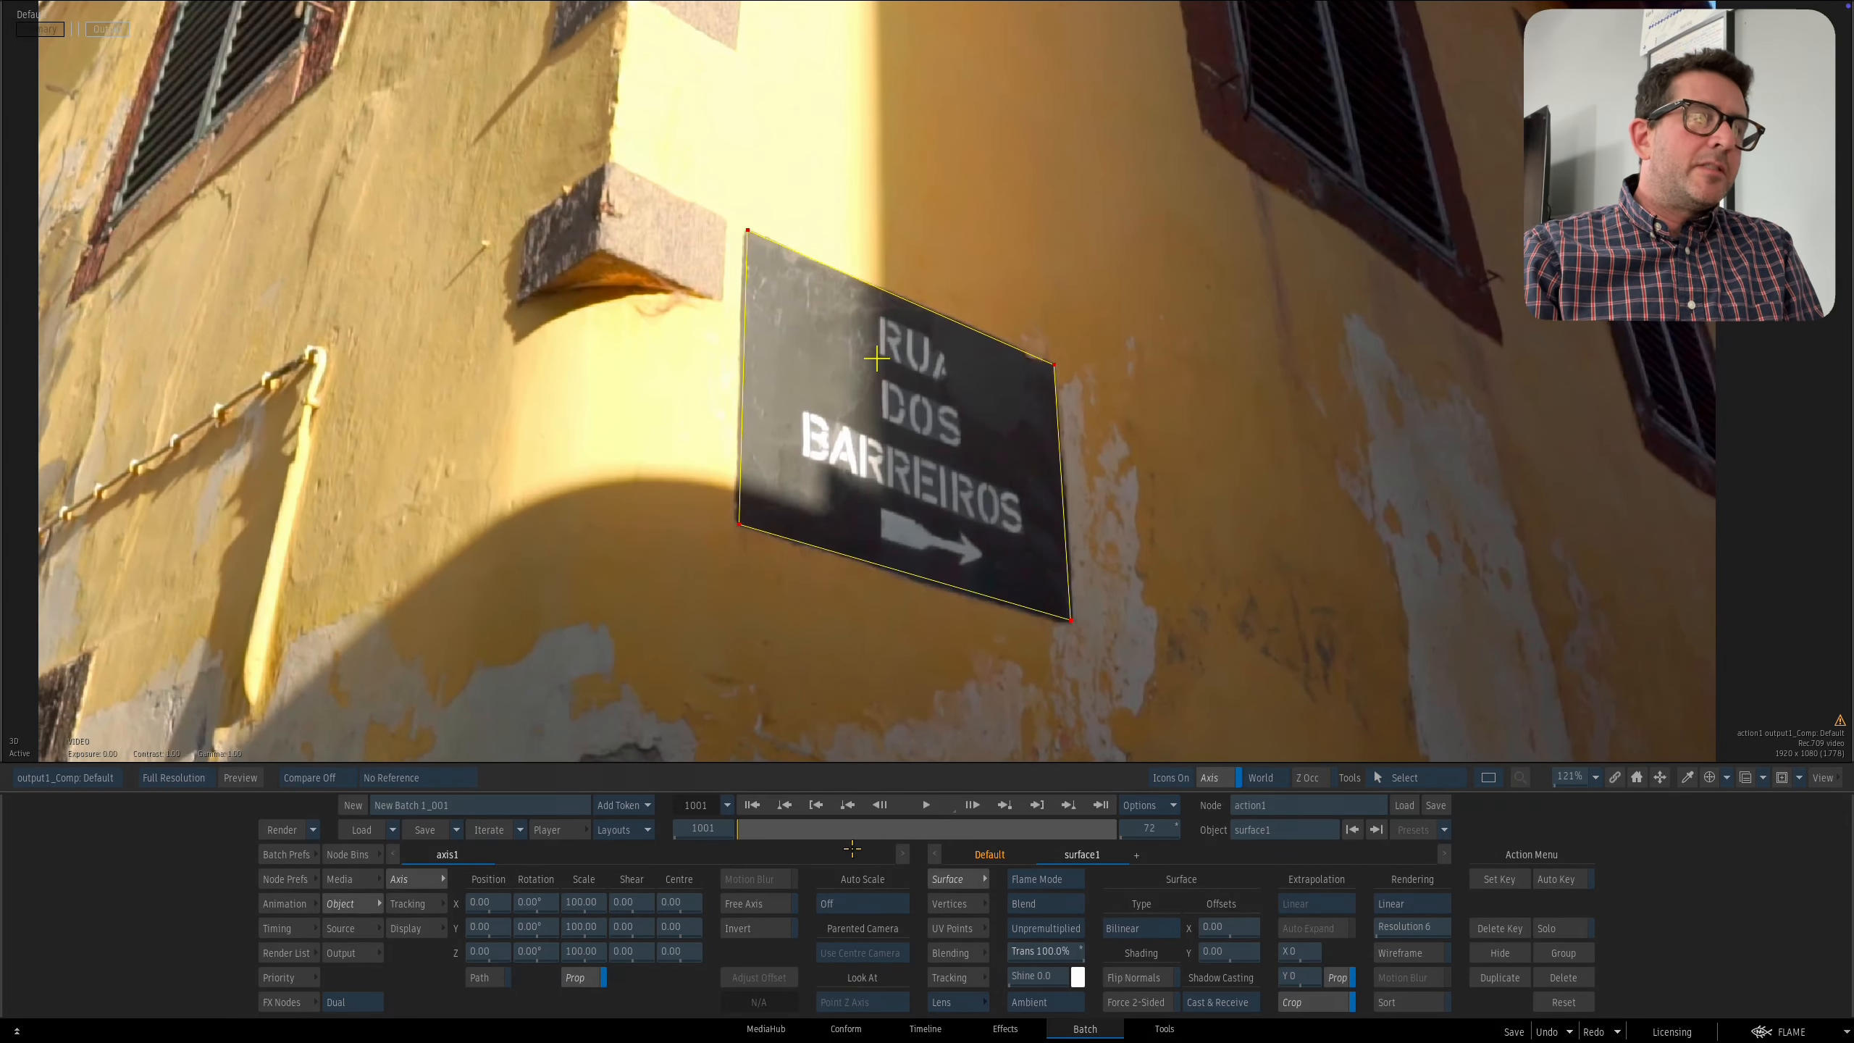
Set the checkerboard's surface type to Perspective and its transparency to 0%.
click(1138, 929)
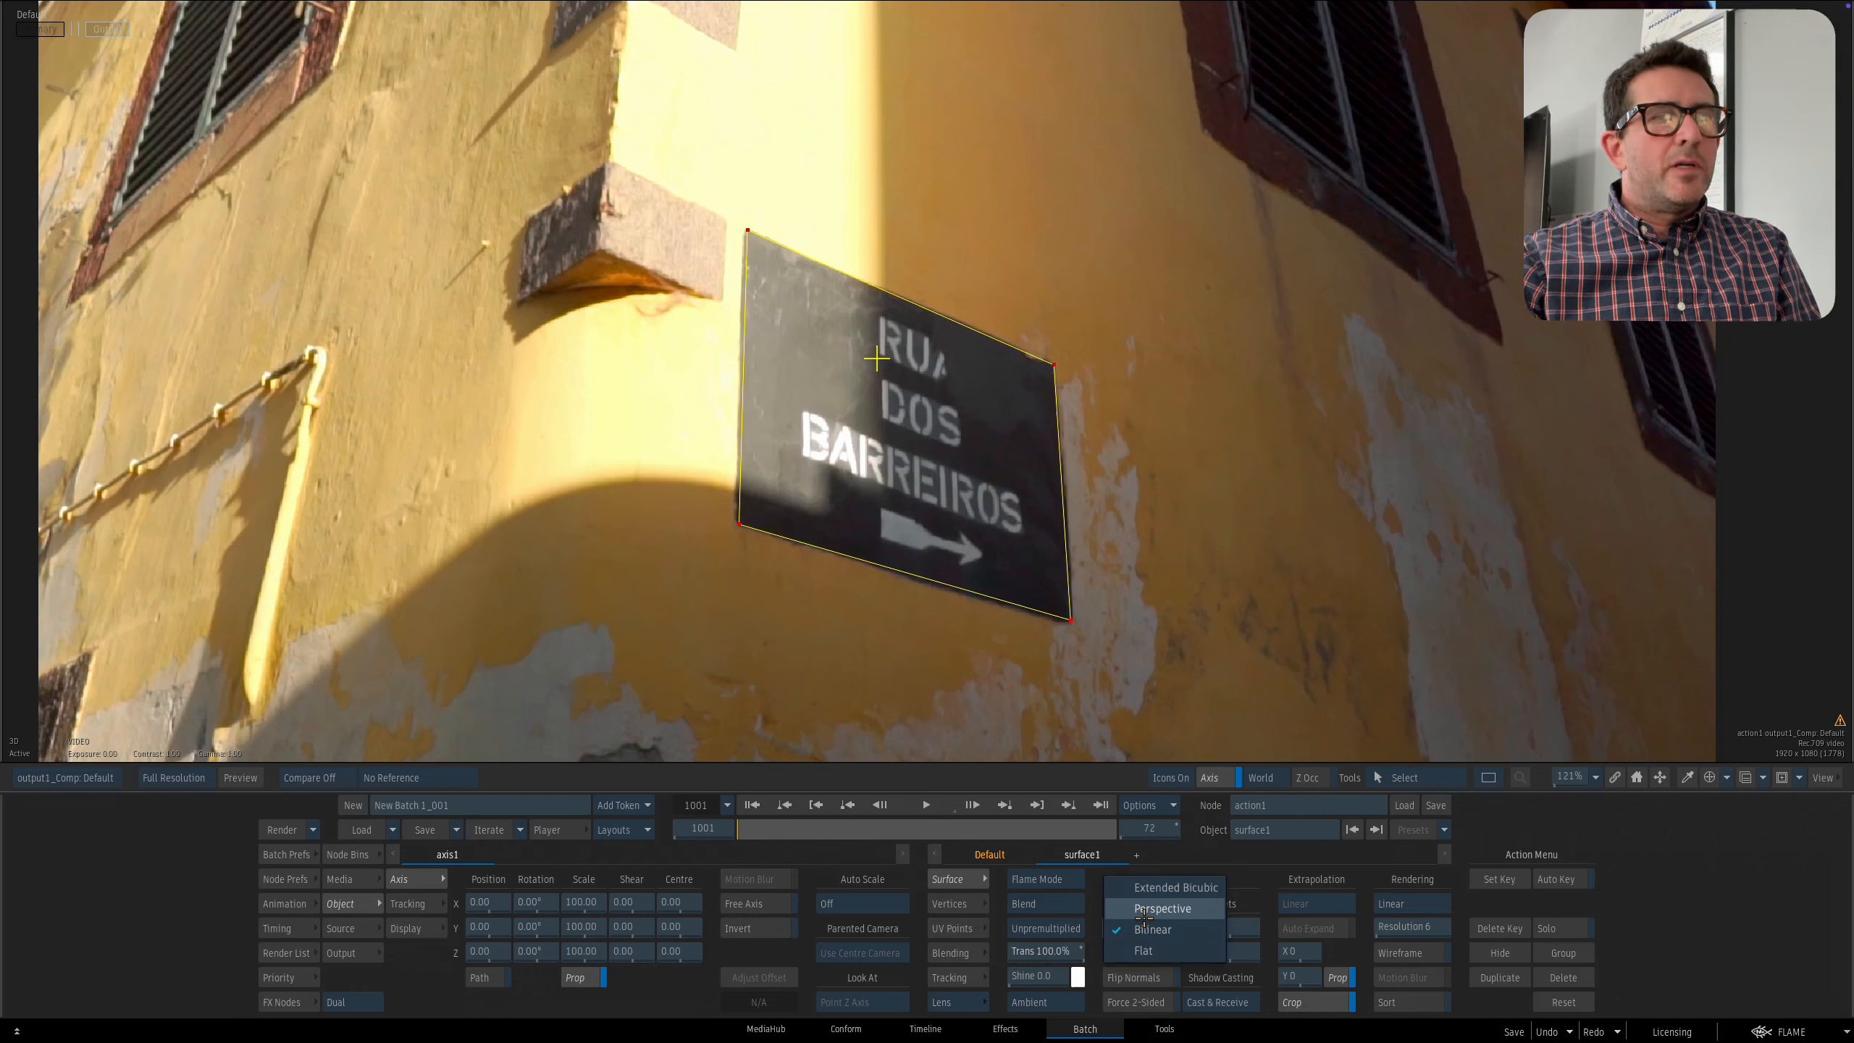
click(1140, 906)
drag(1048, 950, 774, 924)
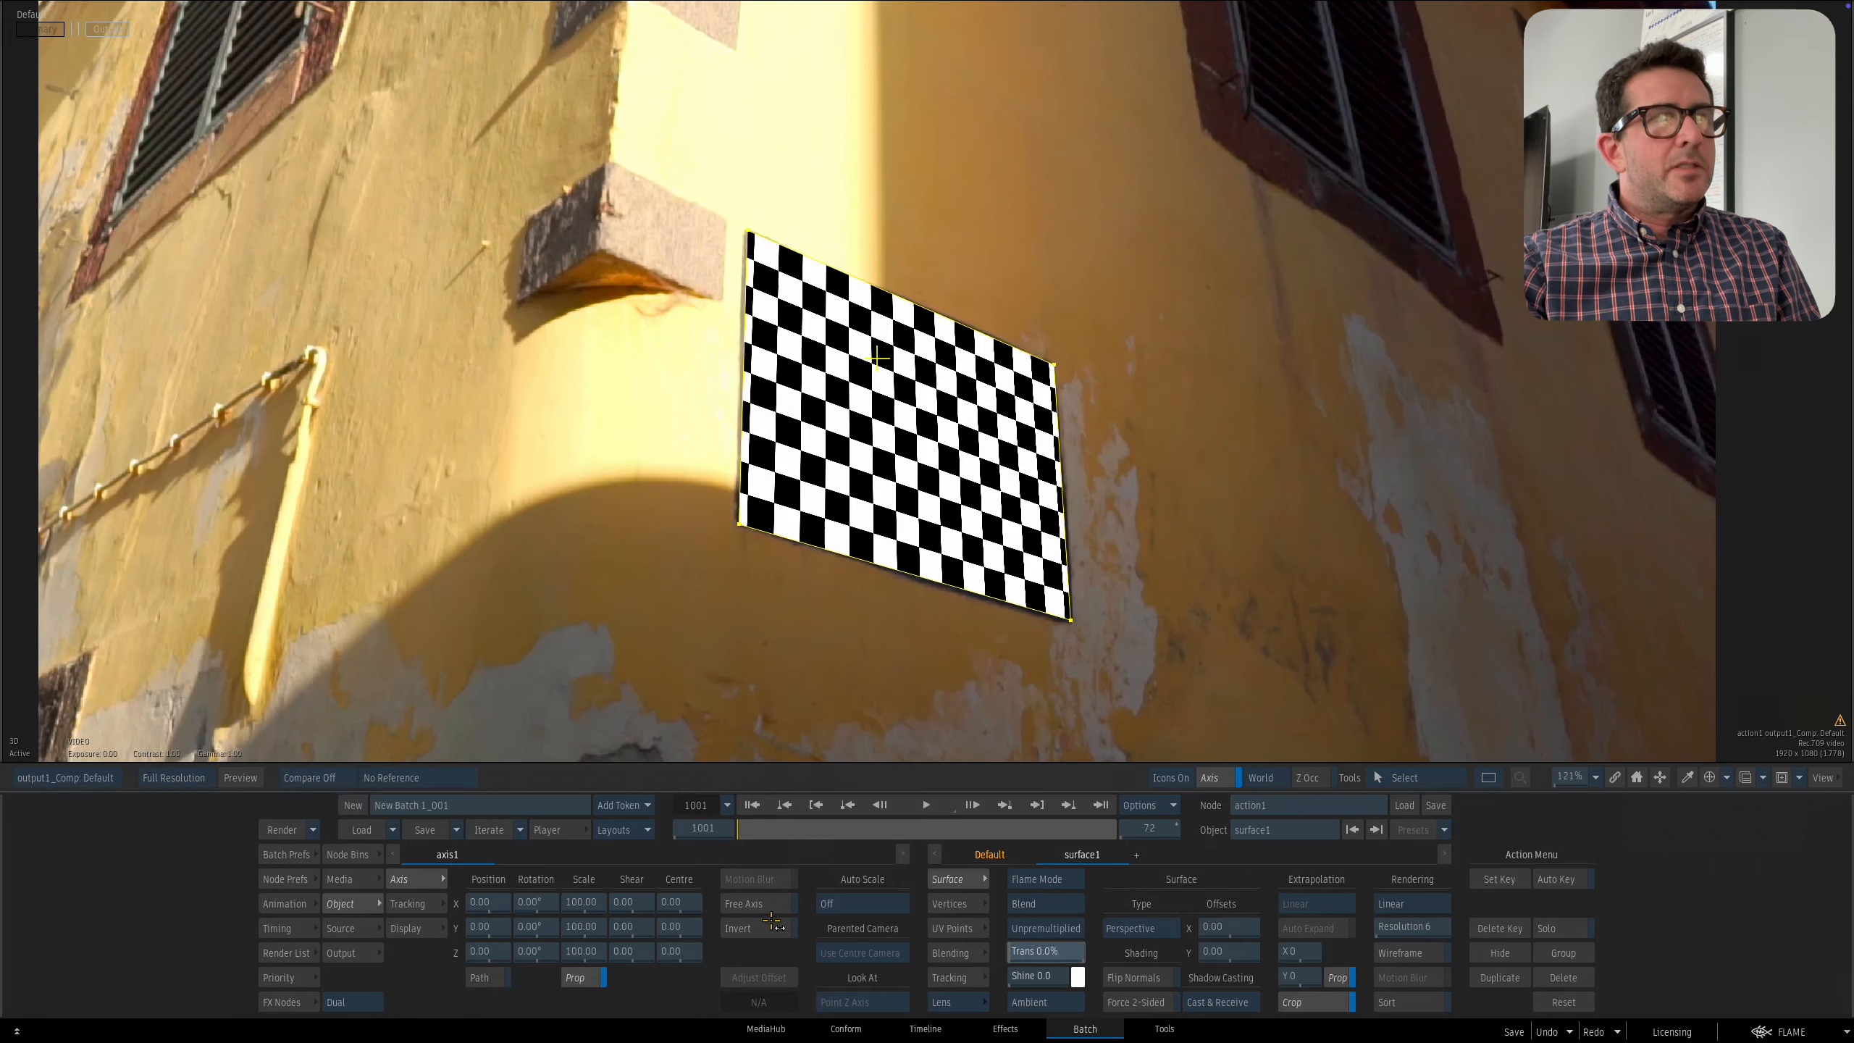
Switch the surface type repeatedly between Bilinear and Perspective to compare the checkerboard pattern, ending on Perspective.
click(1150, 931)
click(1155, 949)
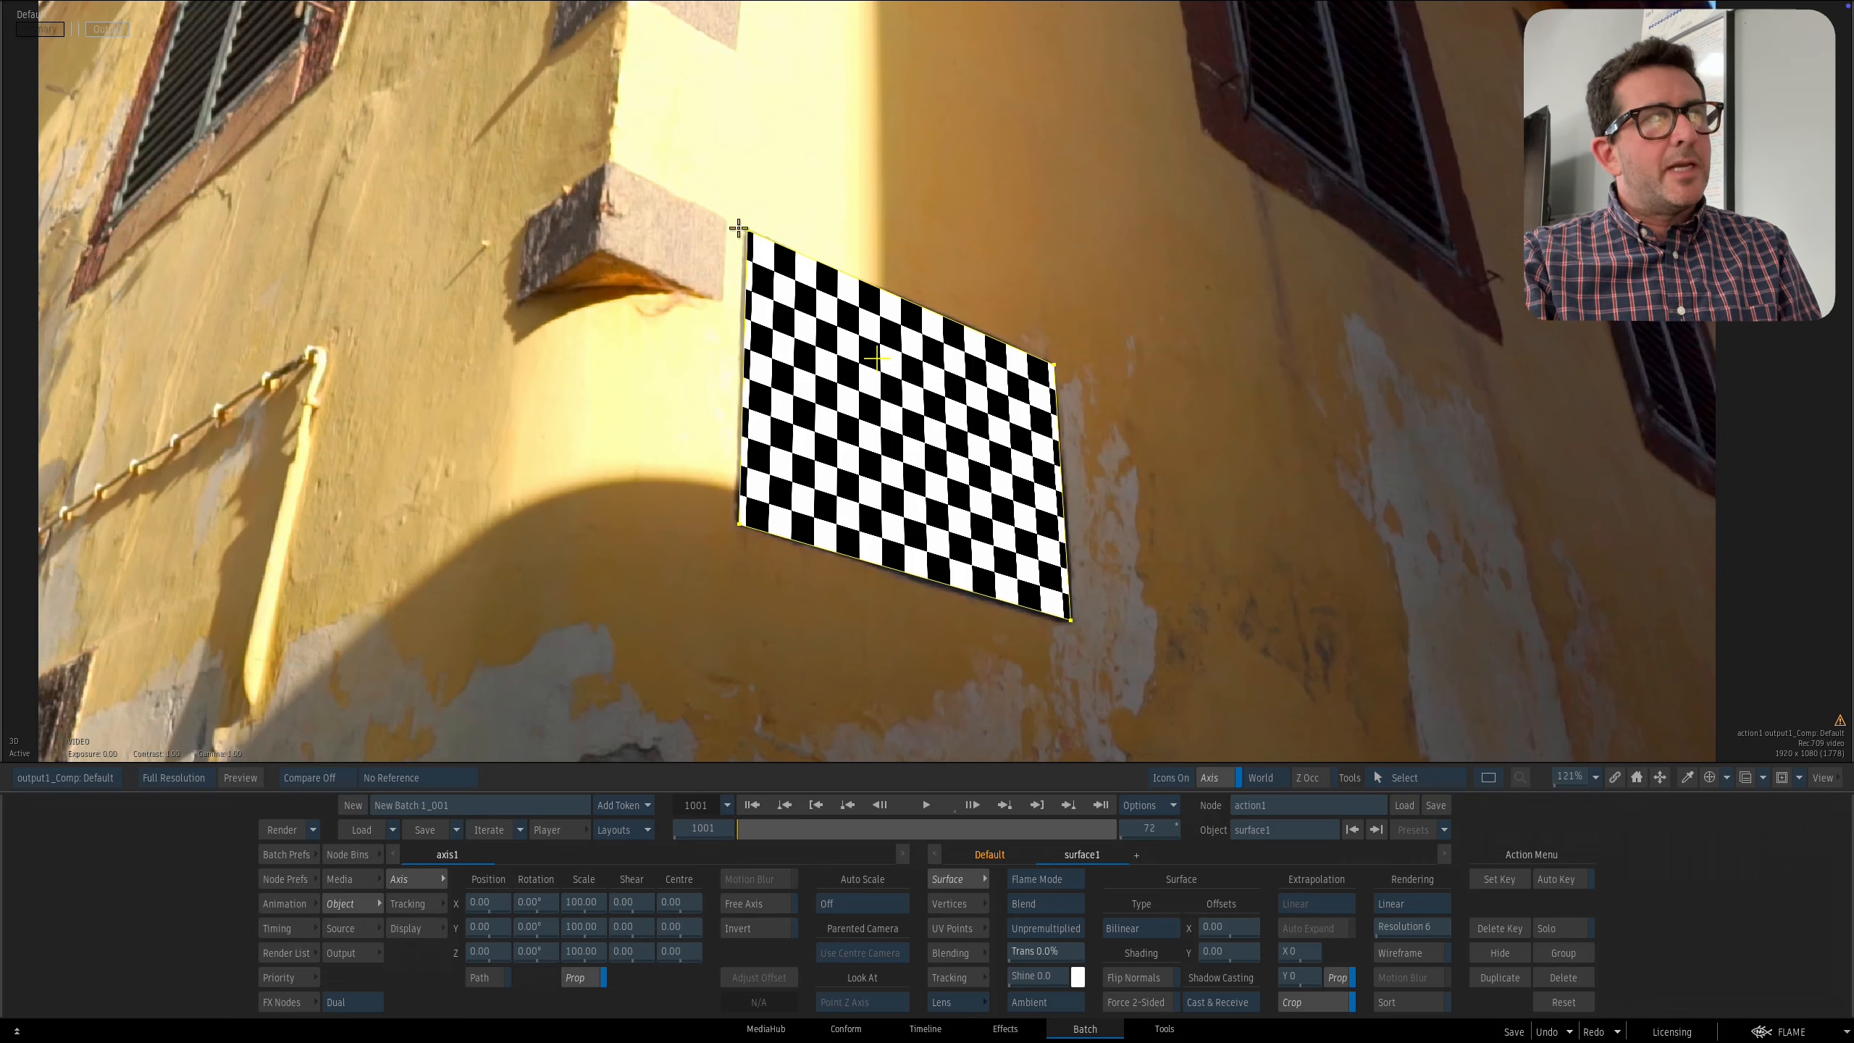
click(1143, 928)
click(1146, 908)
click(1154, 930)
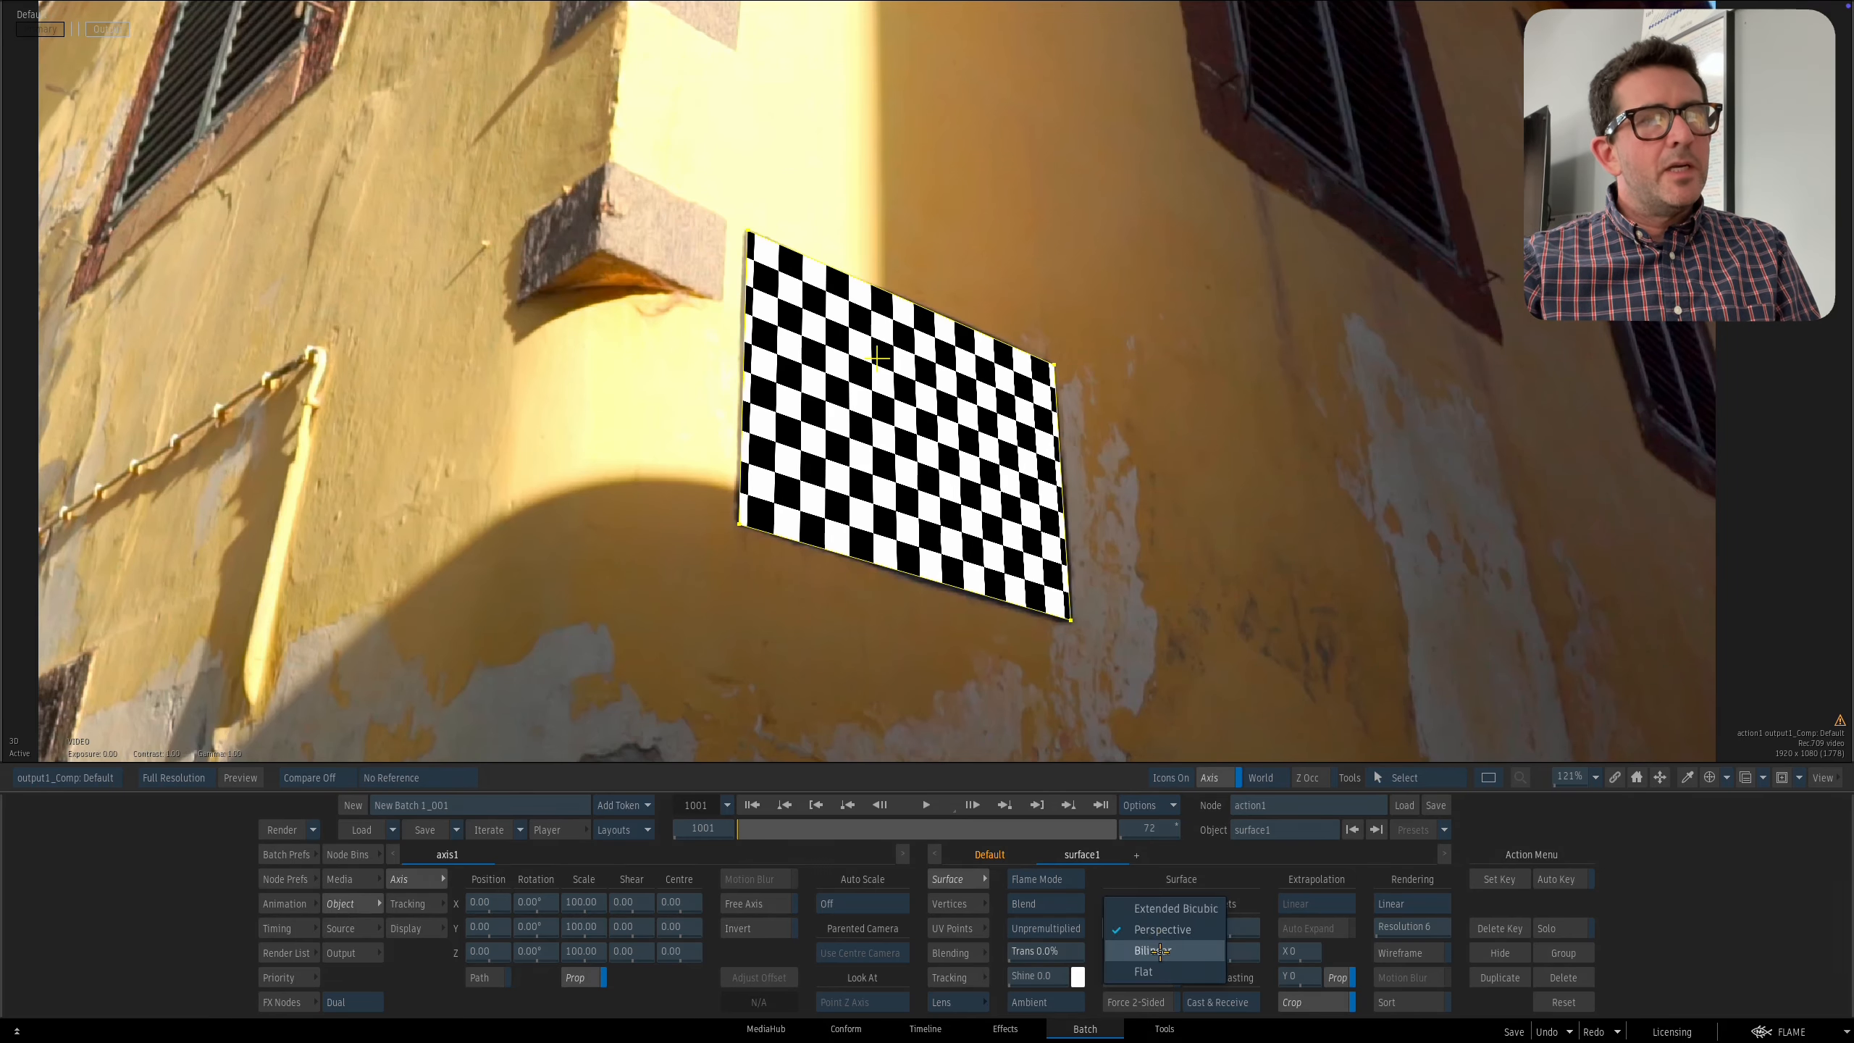
click(1158, 948)
click(1153, 929)
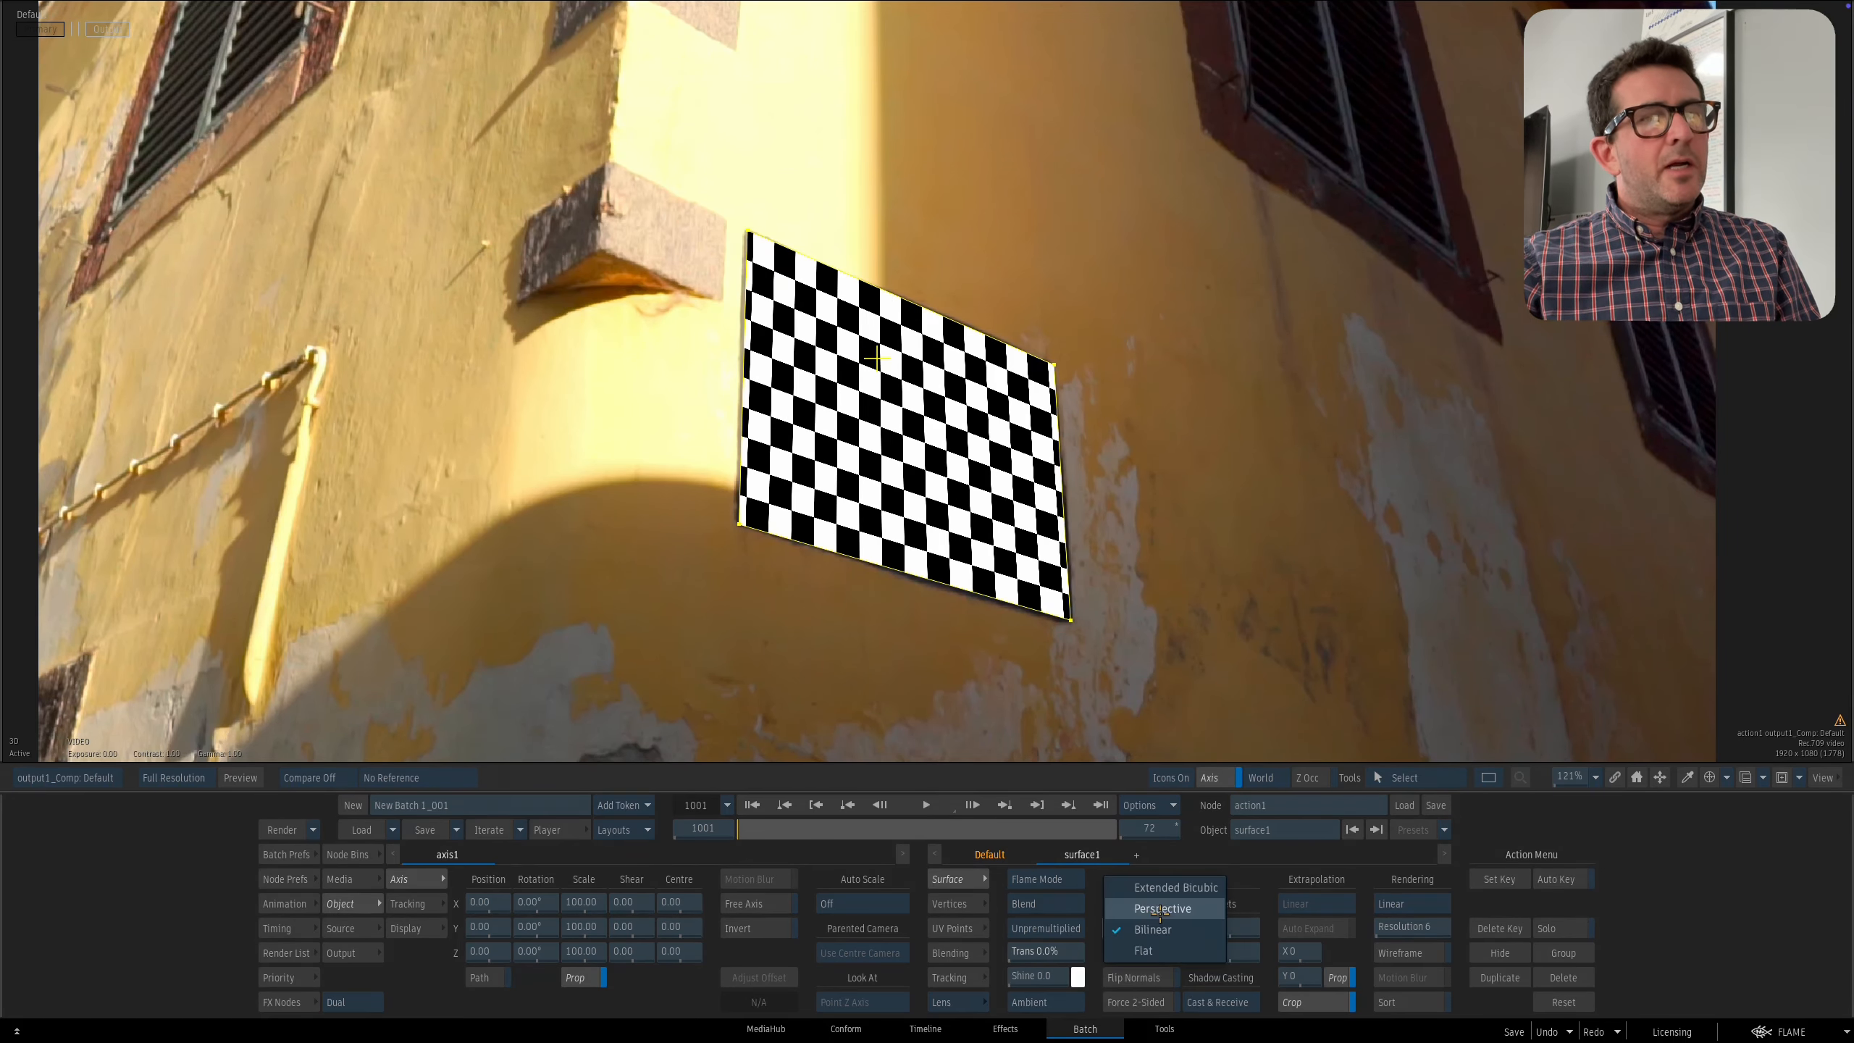
click(1156, 907)
Review the Perspective checkerboard's fit on the sign at several frames through the shot.
click(816, 830)
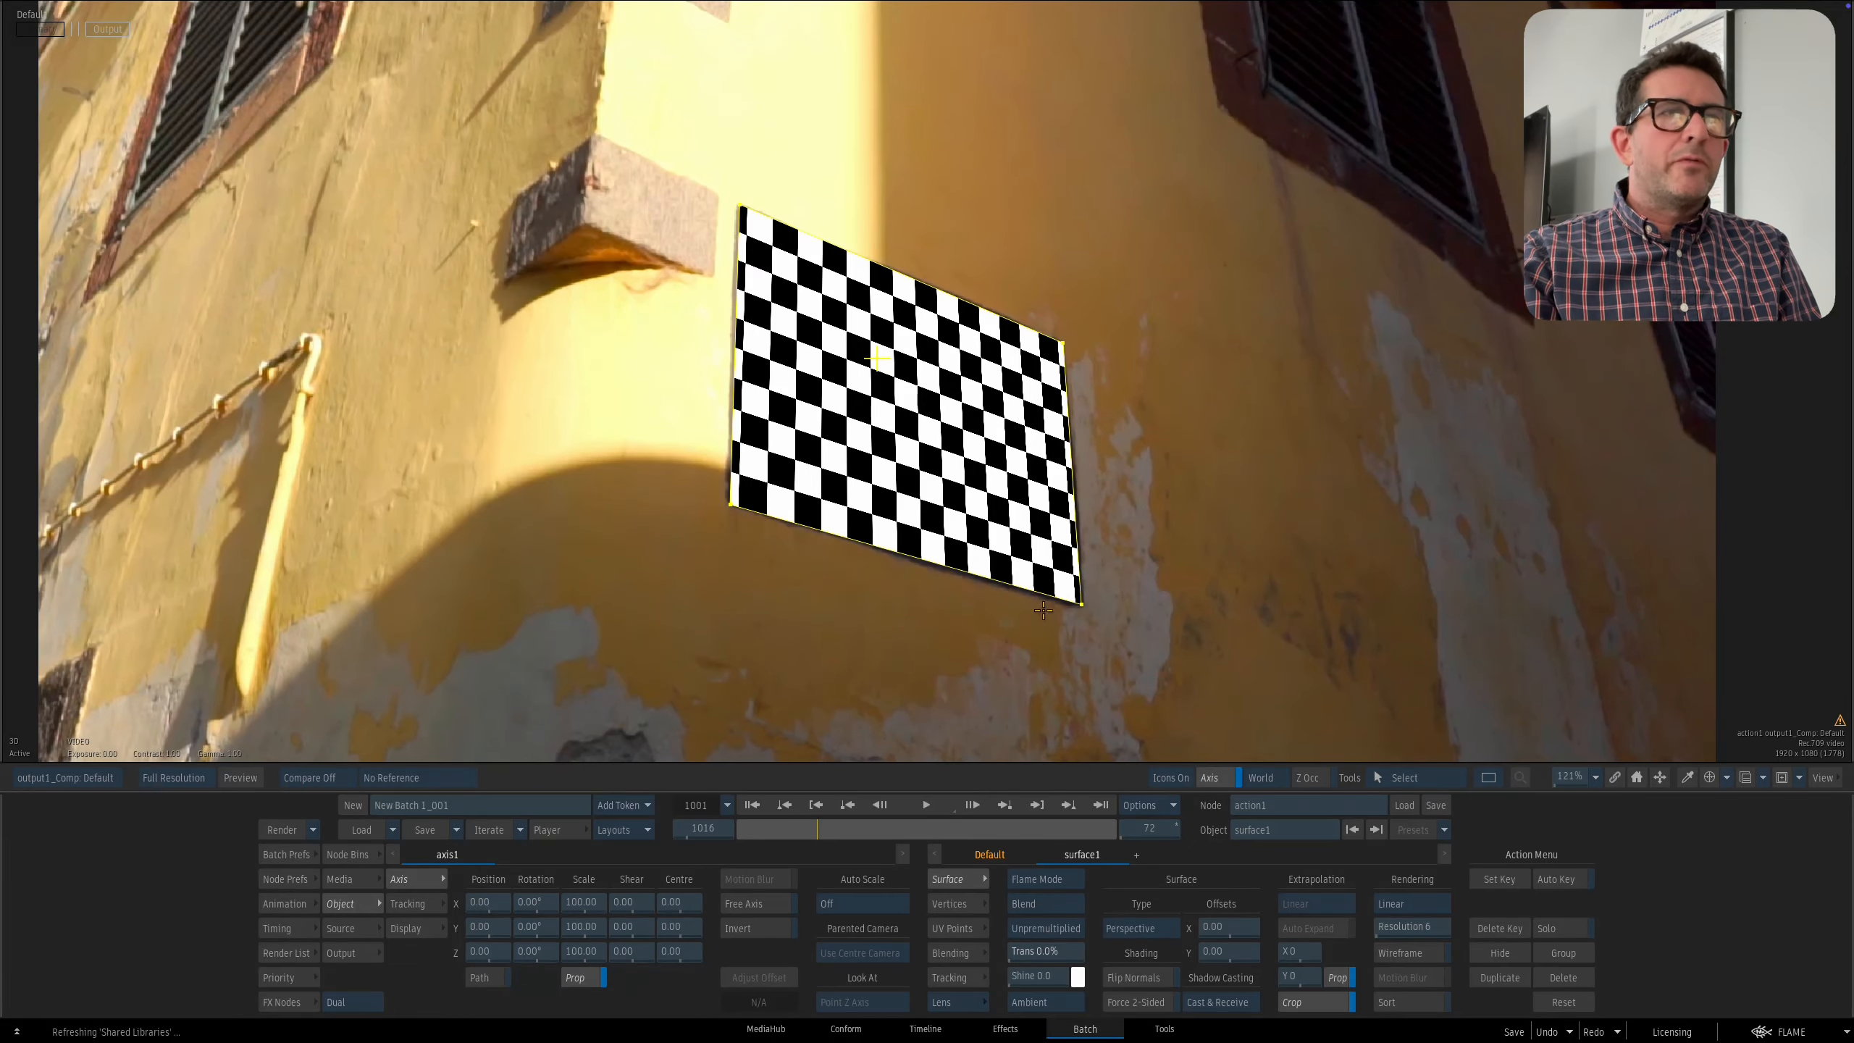
click(1114, 830)
drag(1129, 814, 971, 831)
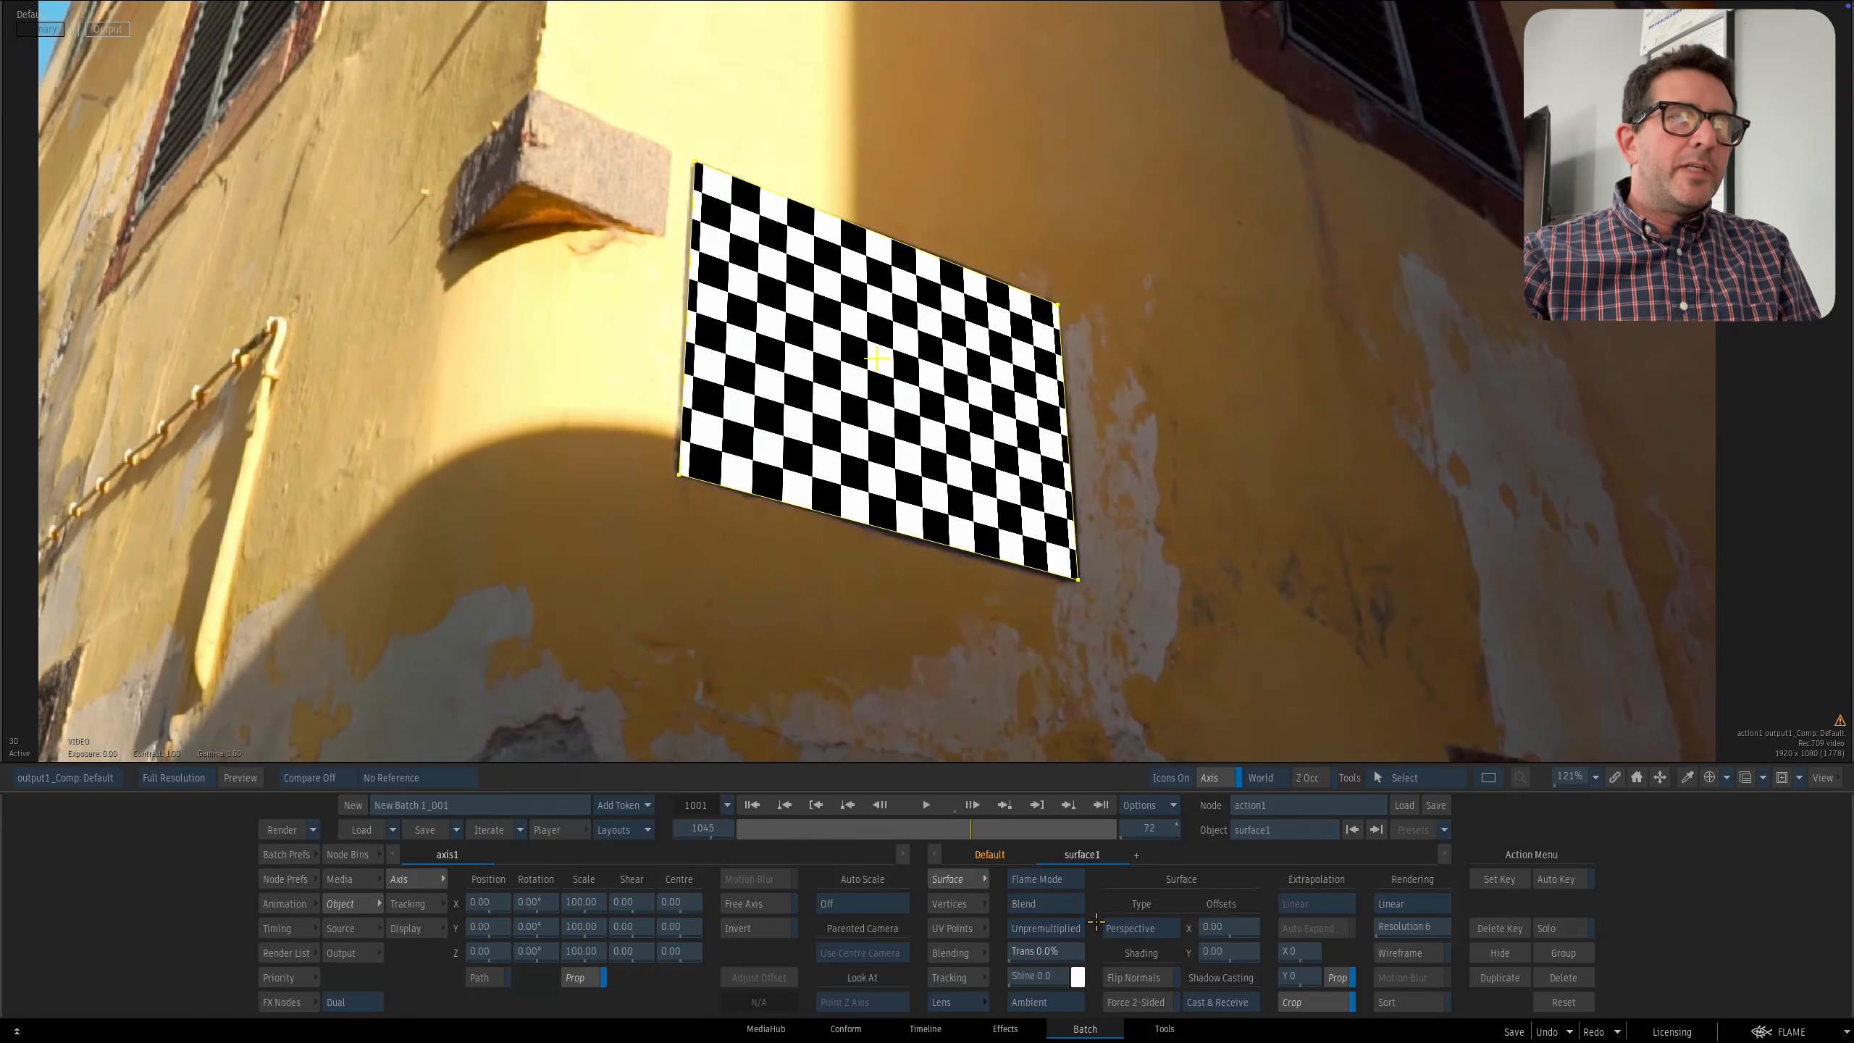
Set the surface type to Bilinear and review the checkerboard's fit from mid-shot back to frame 1001.
click(1140, 929)
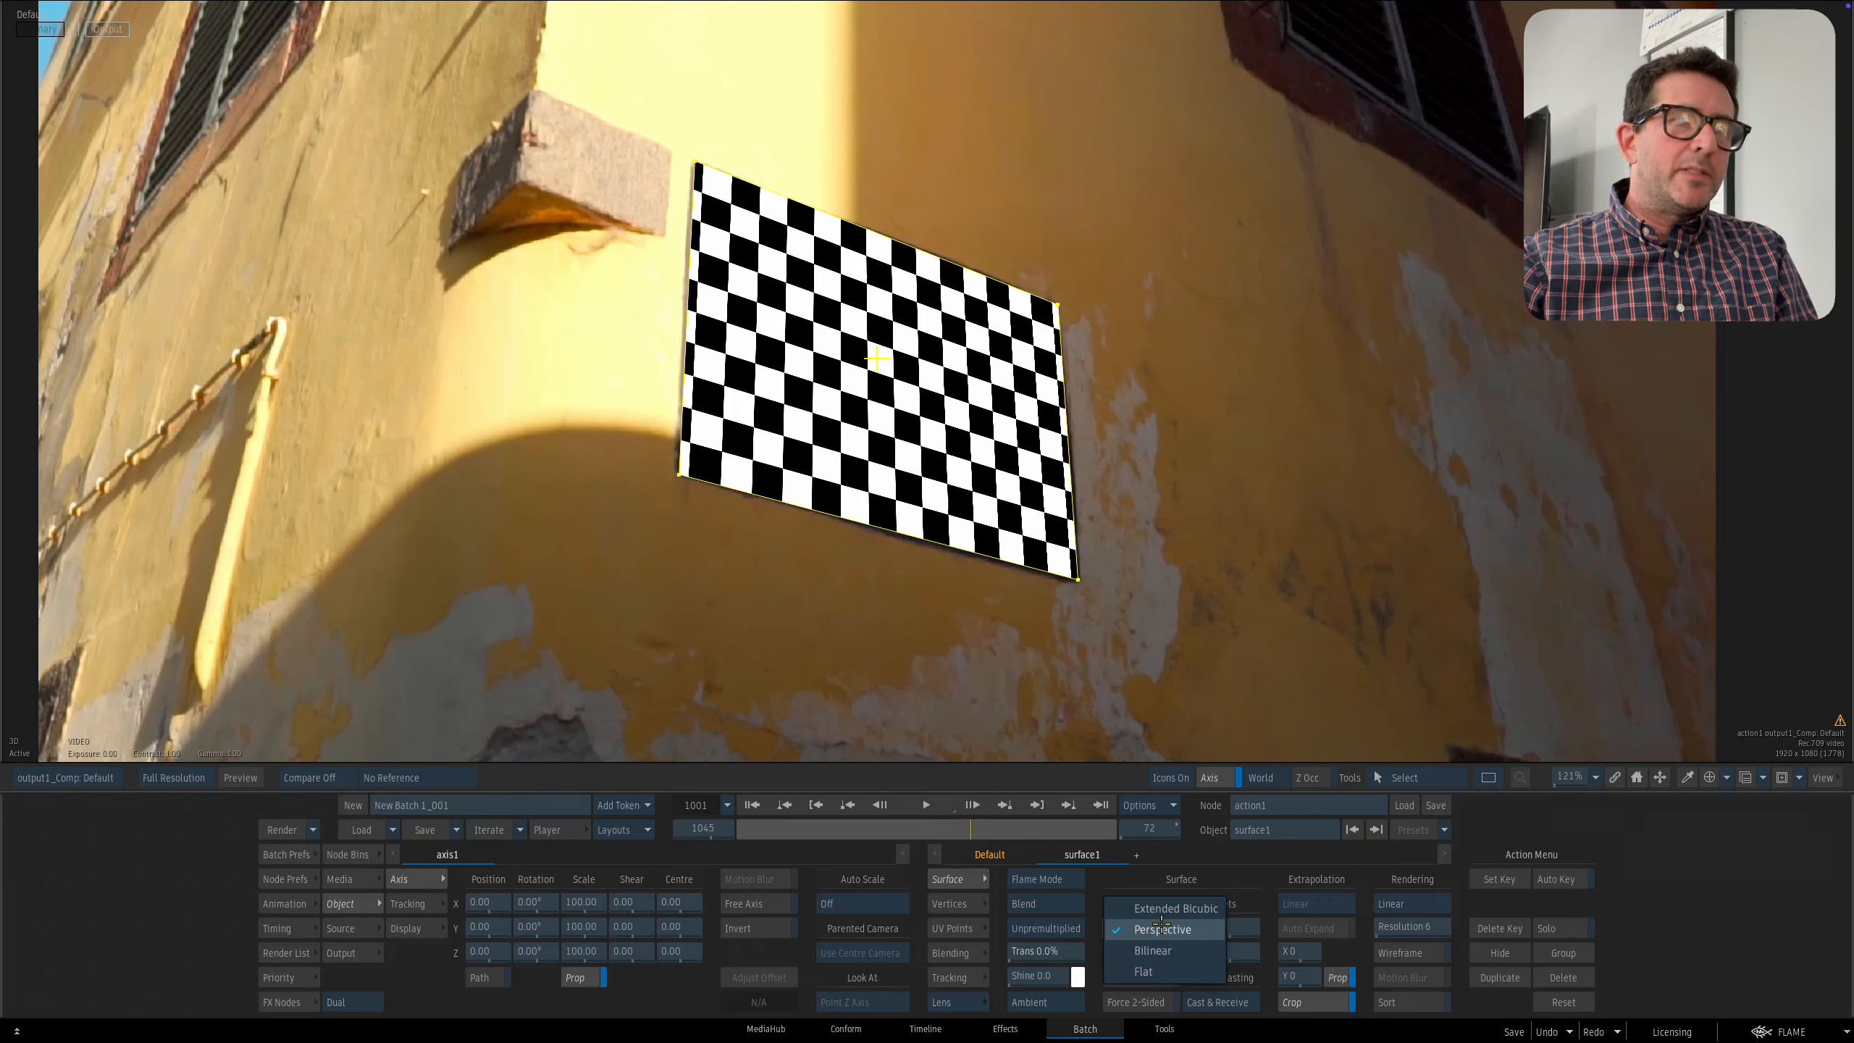
click(1163, 947)
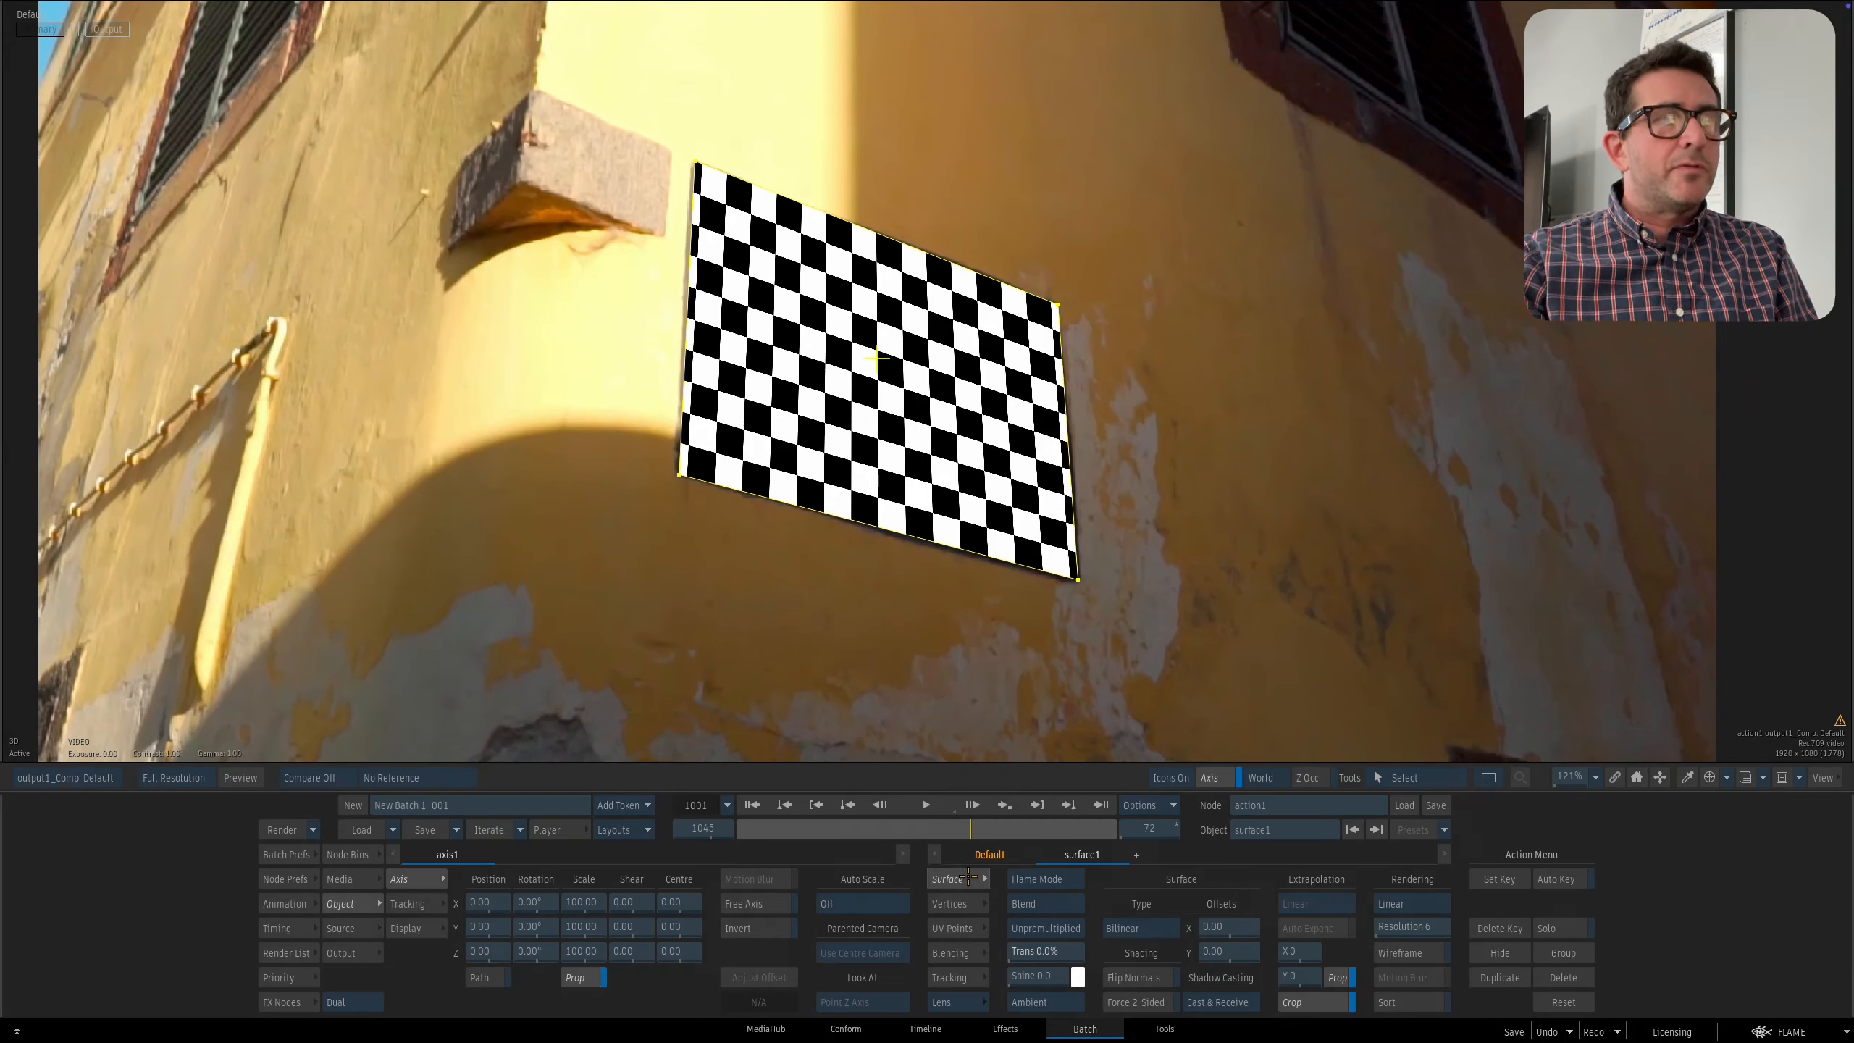
drag(971, 830, 879, 804)
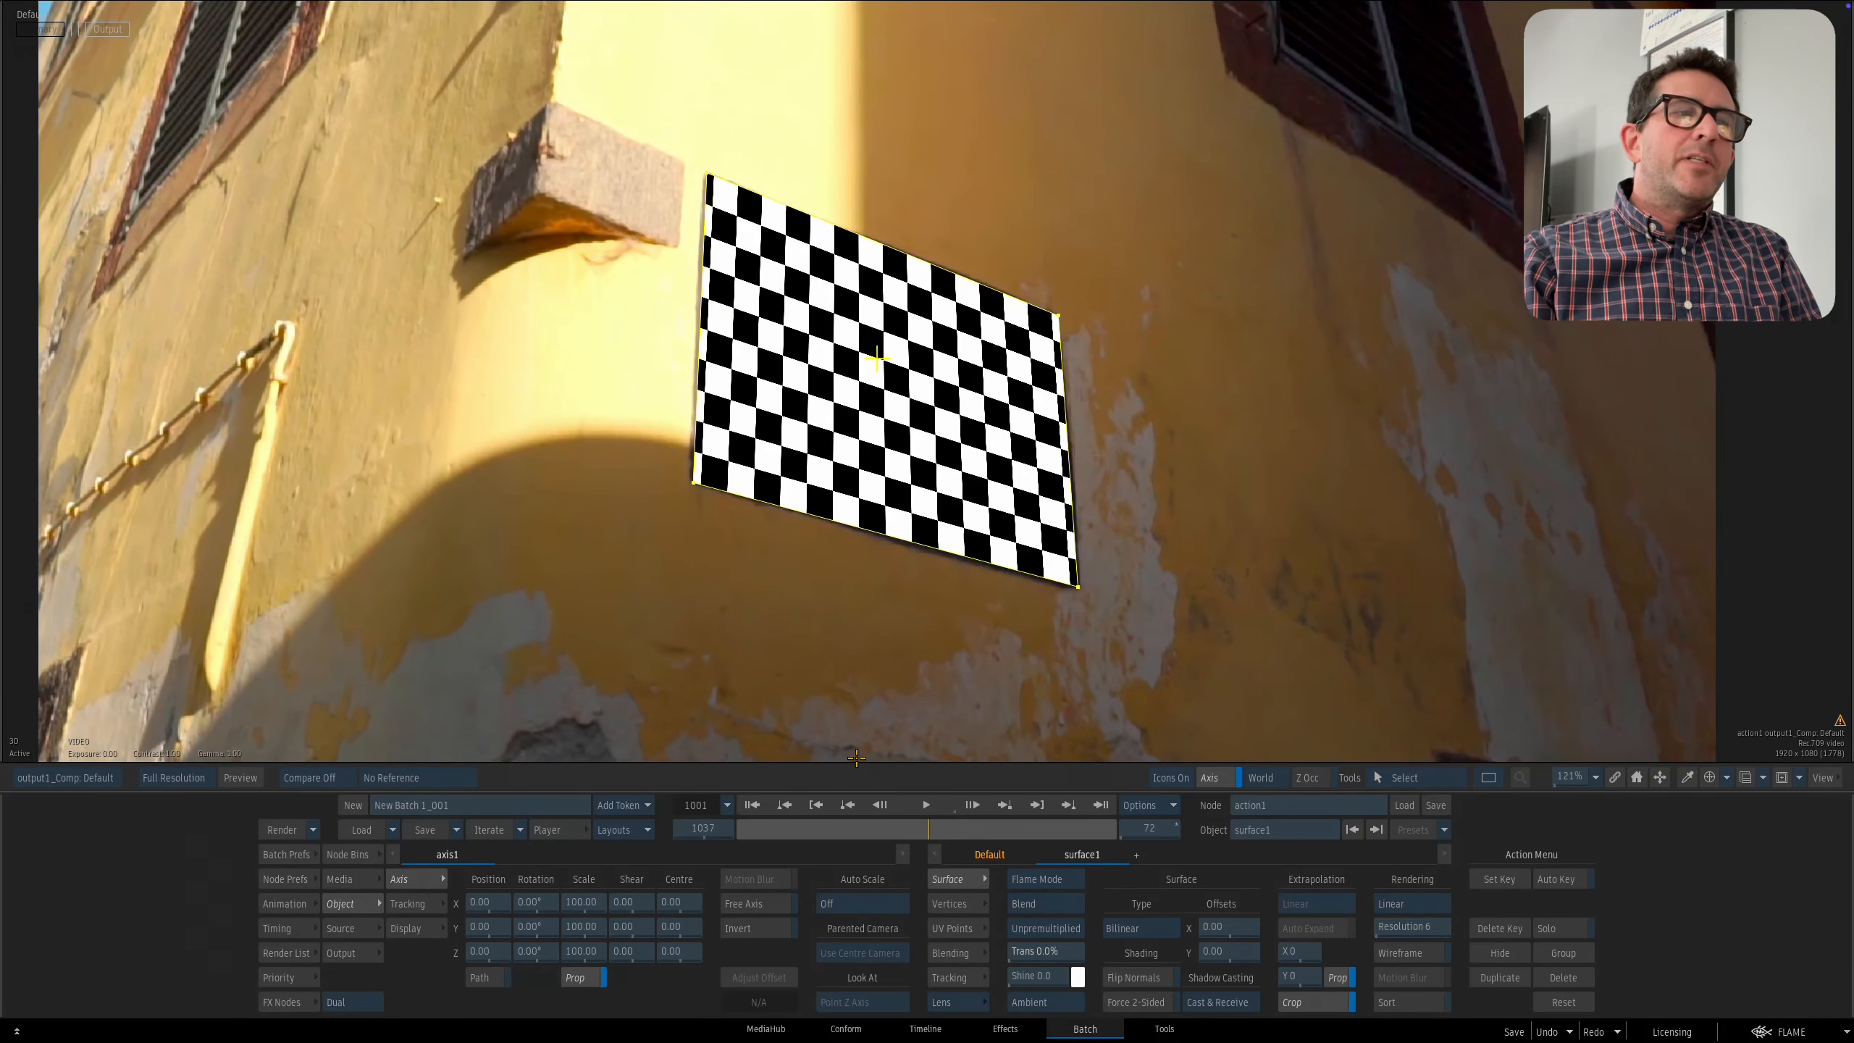
click(752, 808)
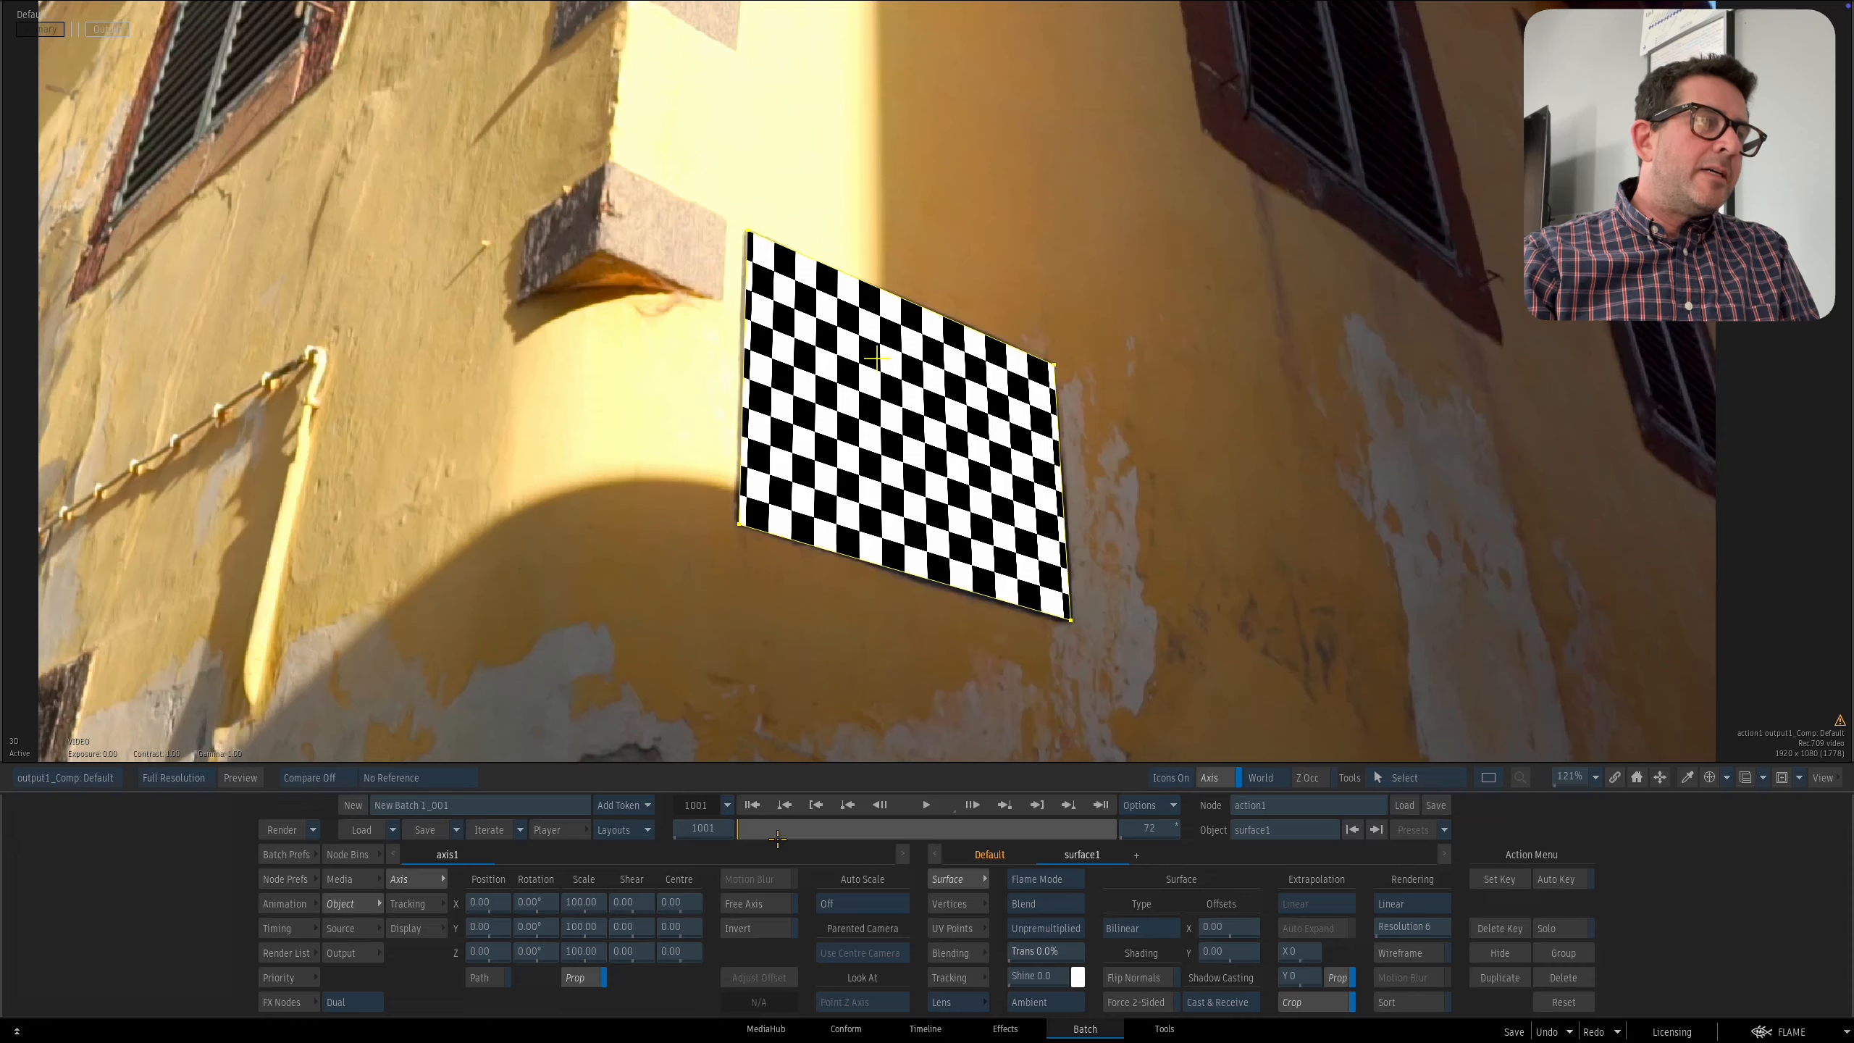
drag(769, 833, 724, 833)
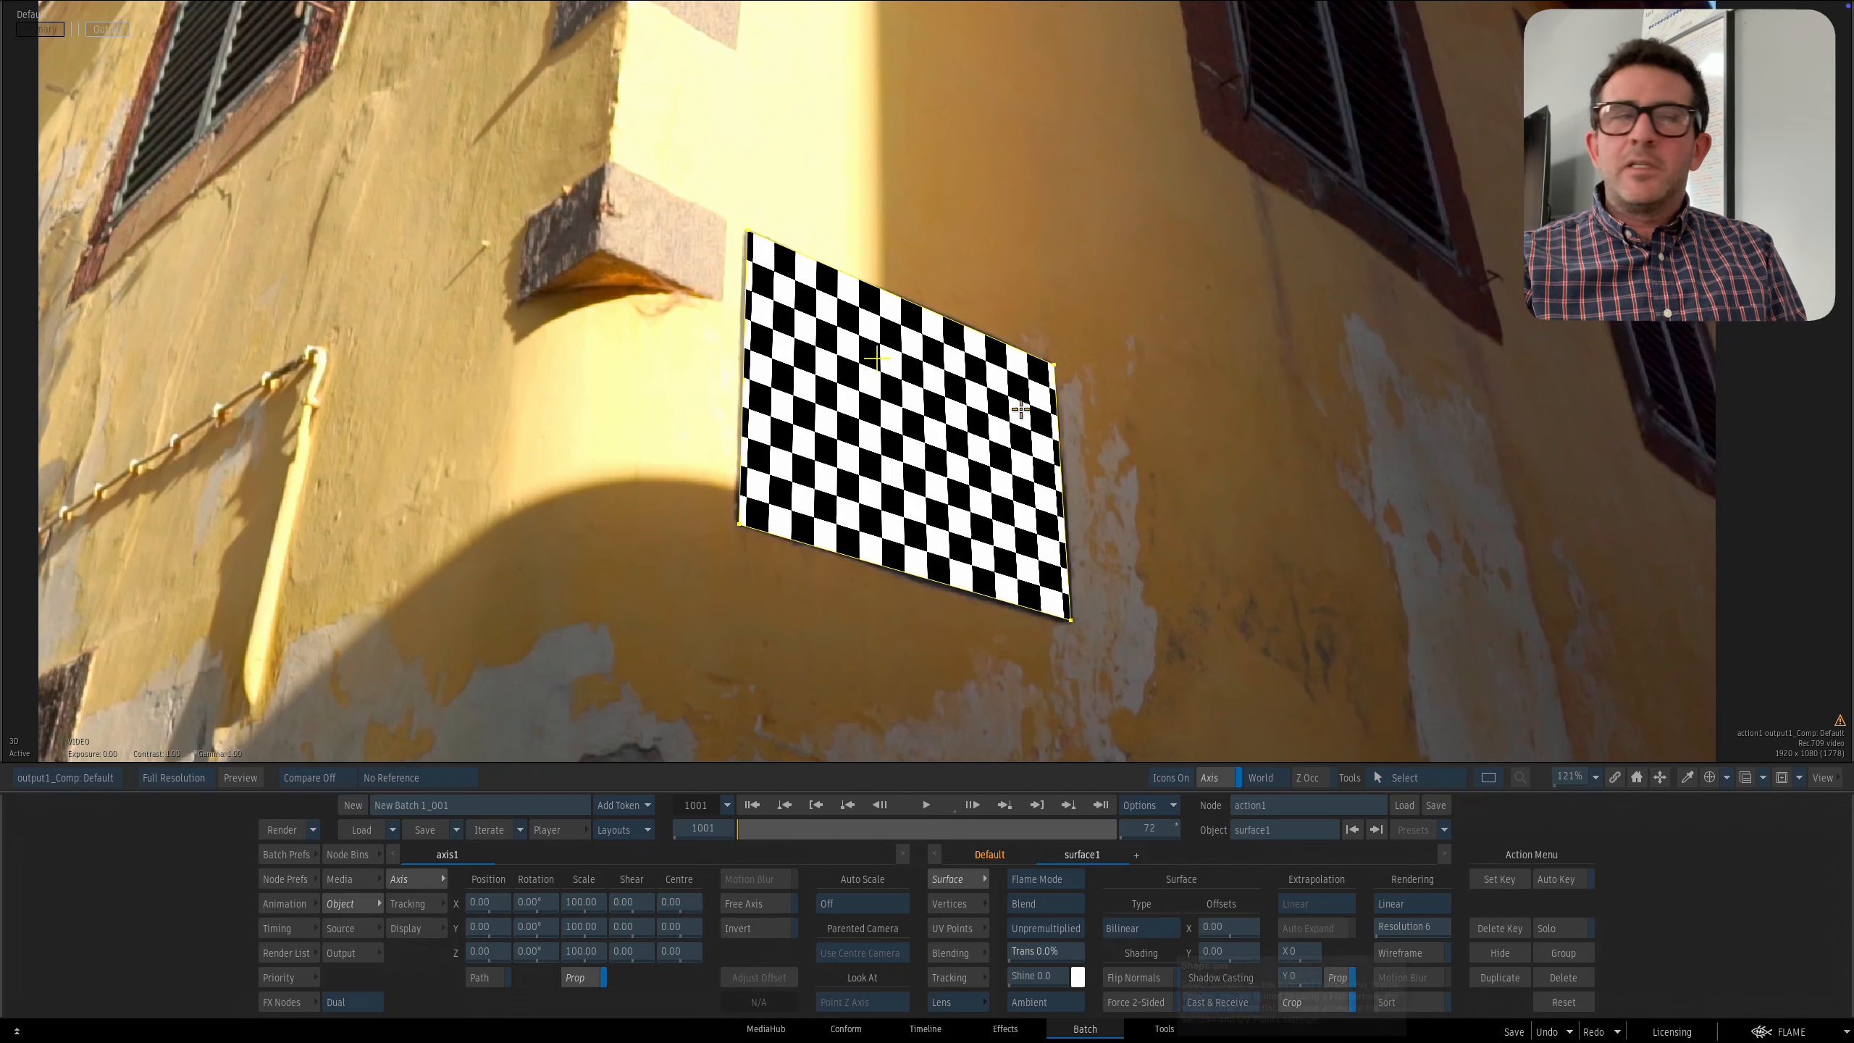
Try nudging the checkerboard's upper-right vertex at frame 1001 and undo the move.
click(1054, 364)
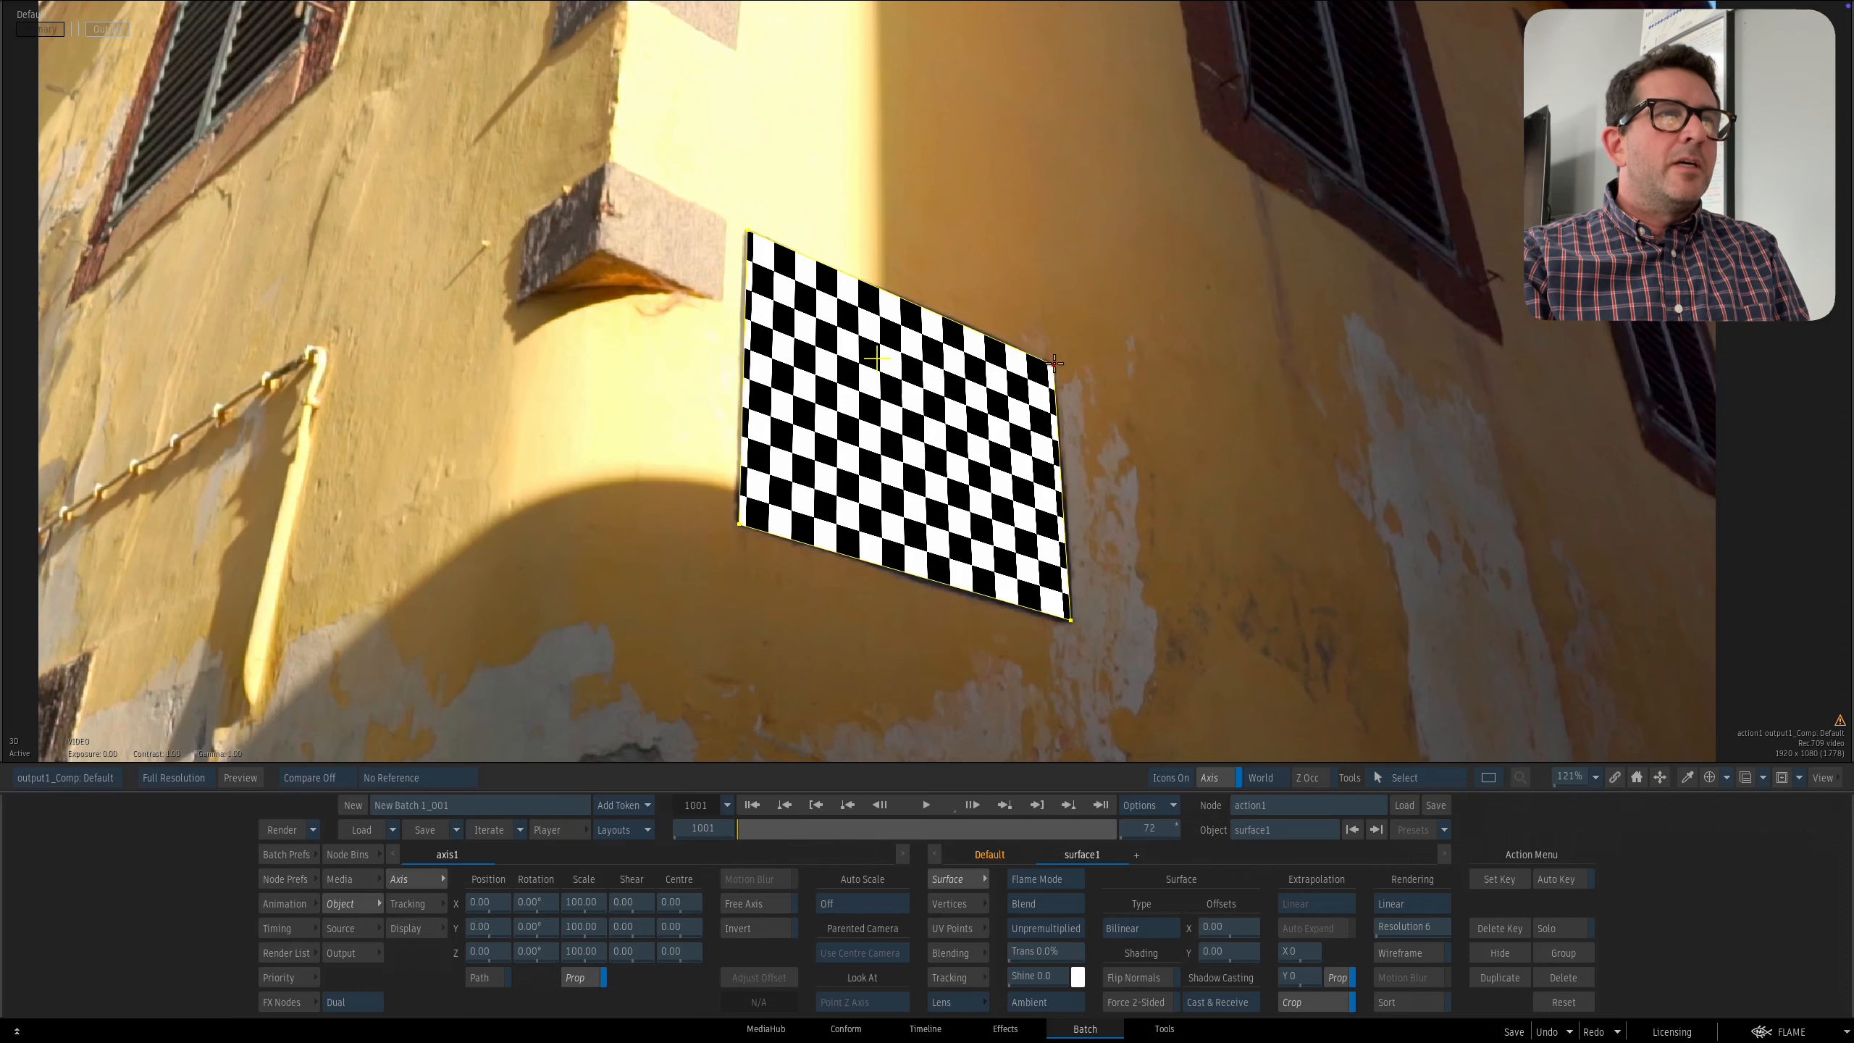
drag(1054, 363, 1057, 366)
key(ctrl+z)
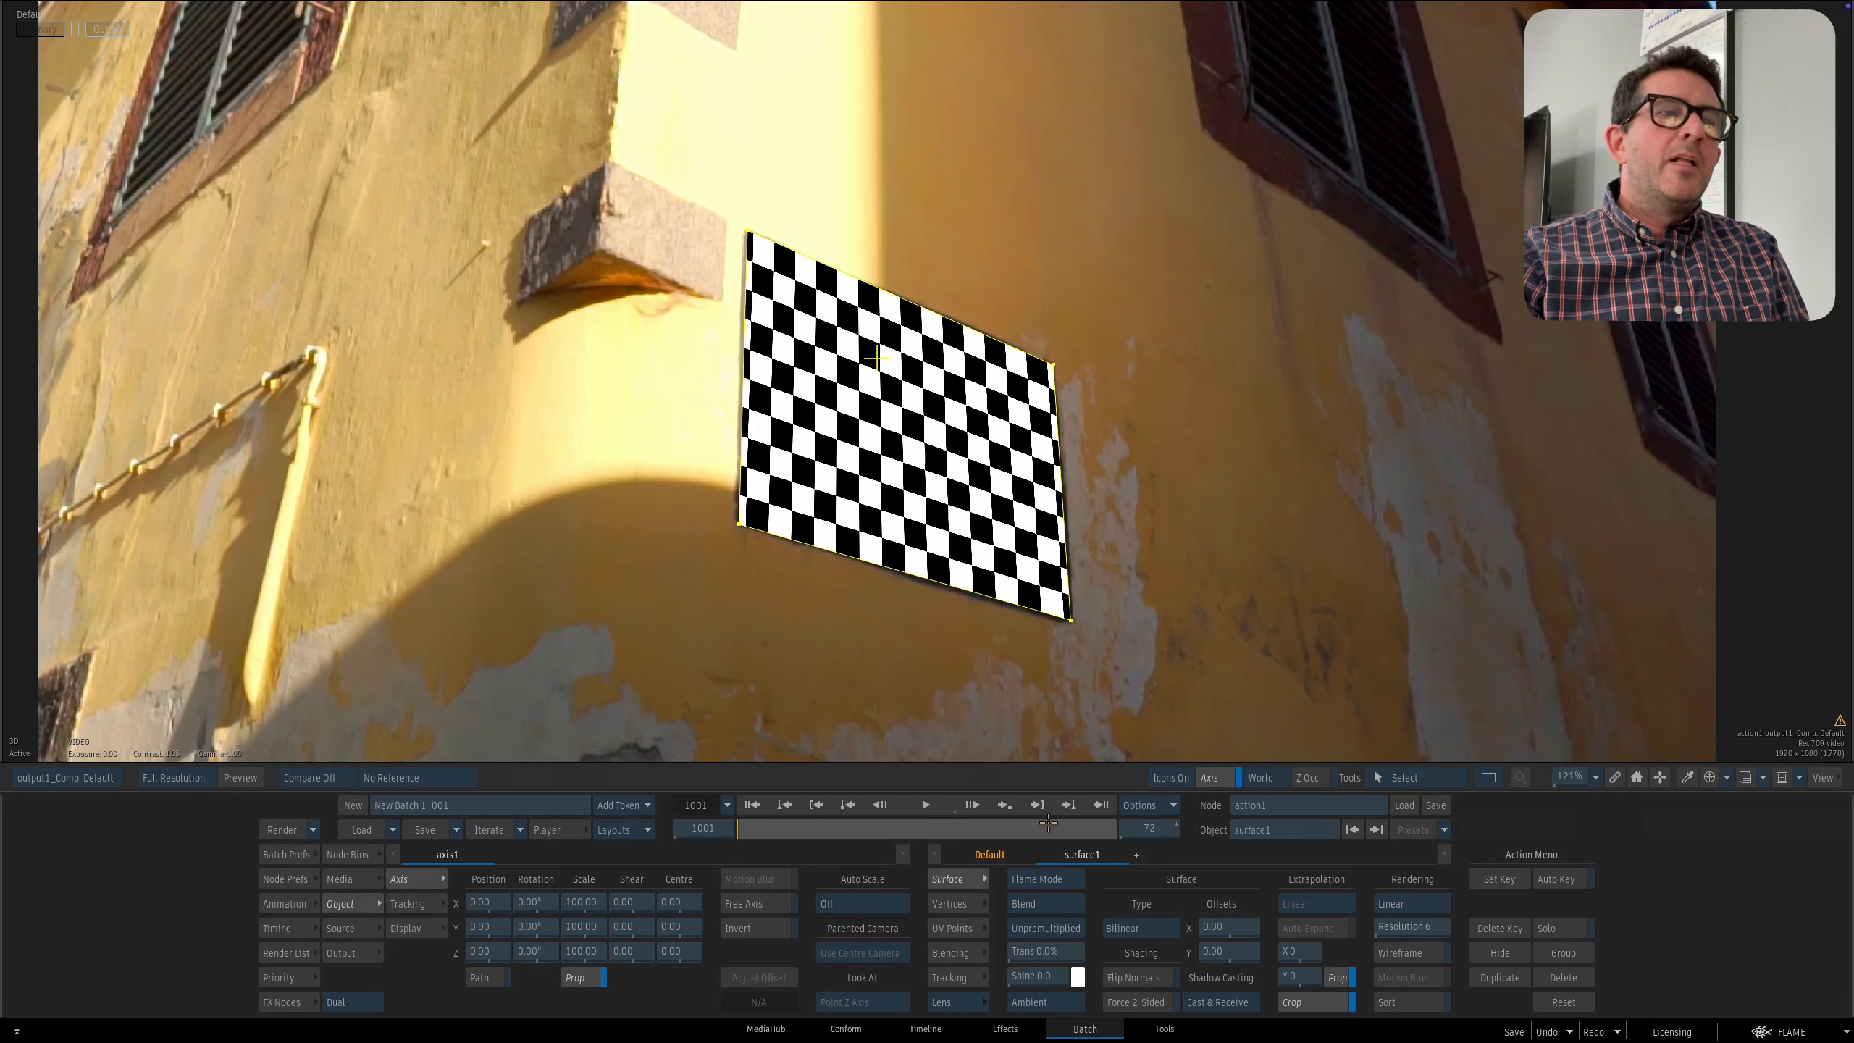
Set the surface type to Perspective and inspect the checkerboard up close through to frame 1072.
click(1130, 929)
click(1128, 909)
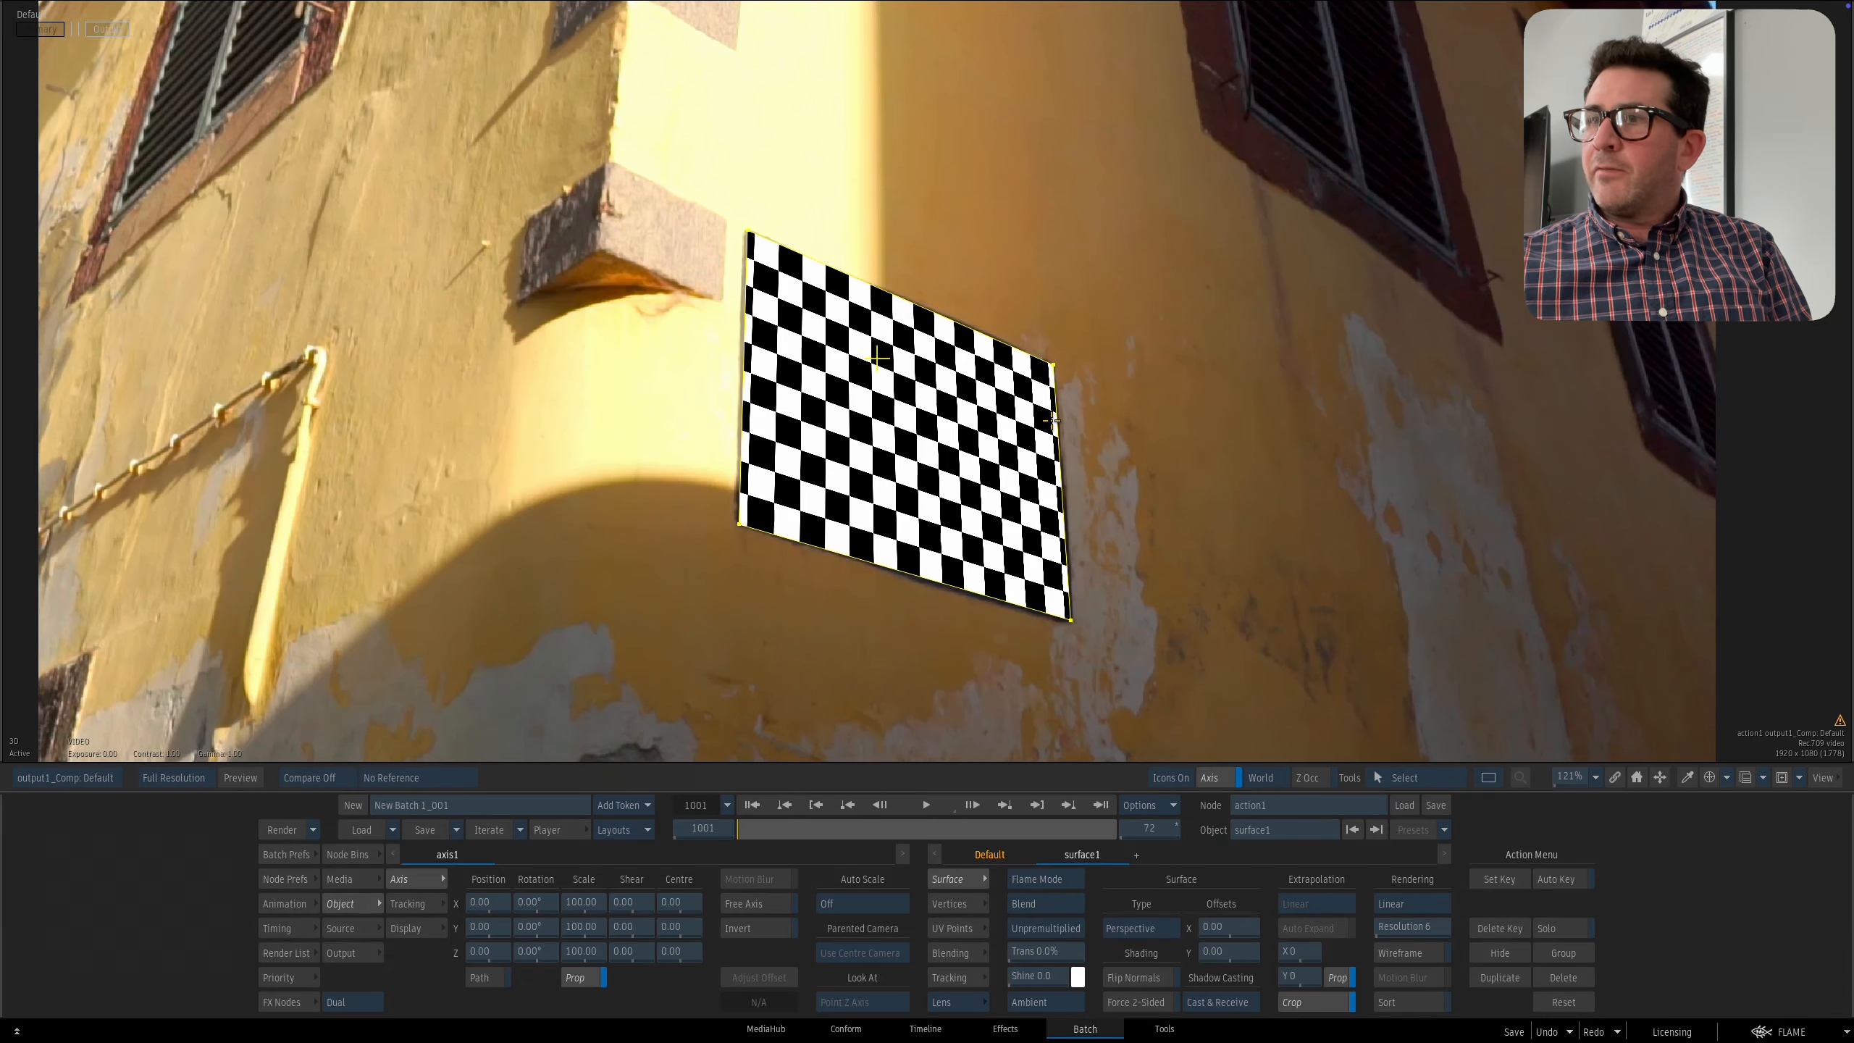
drag(979, 716, 1014, 703)
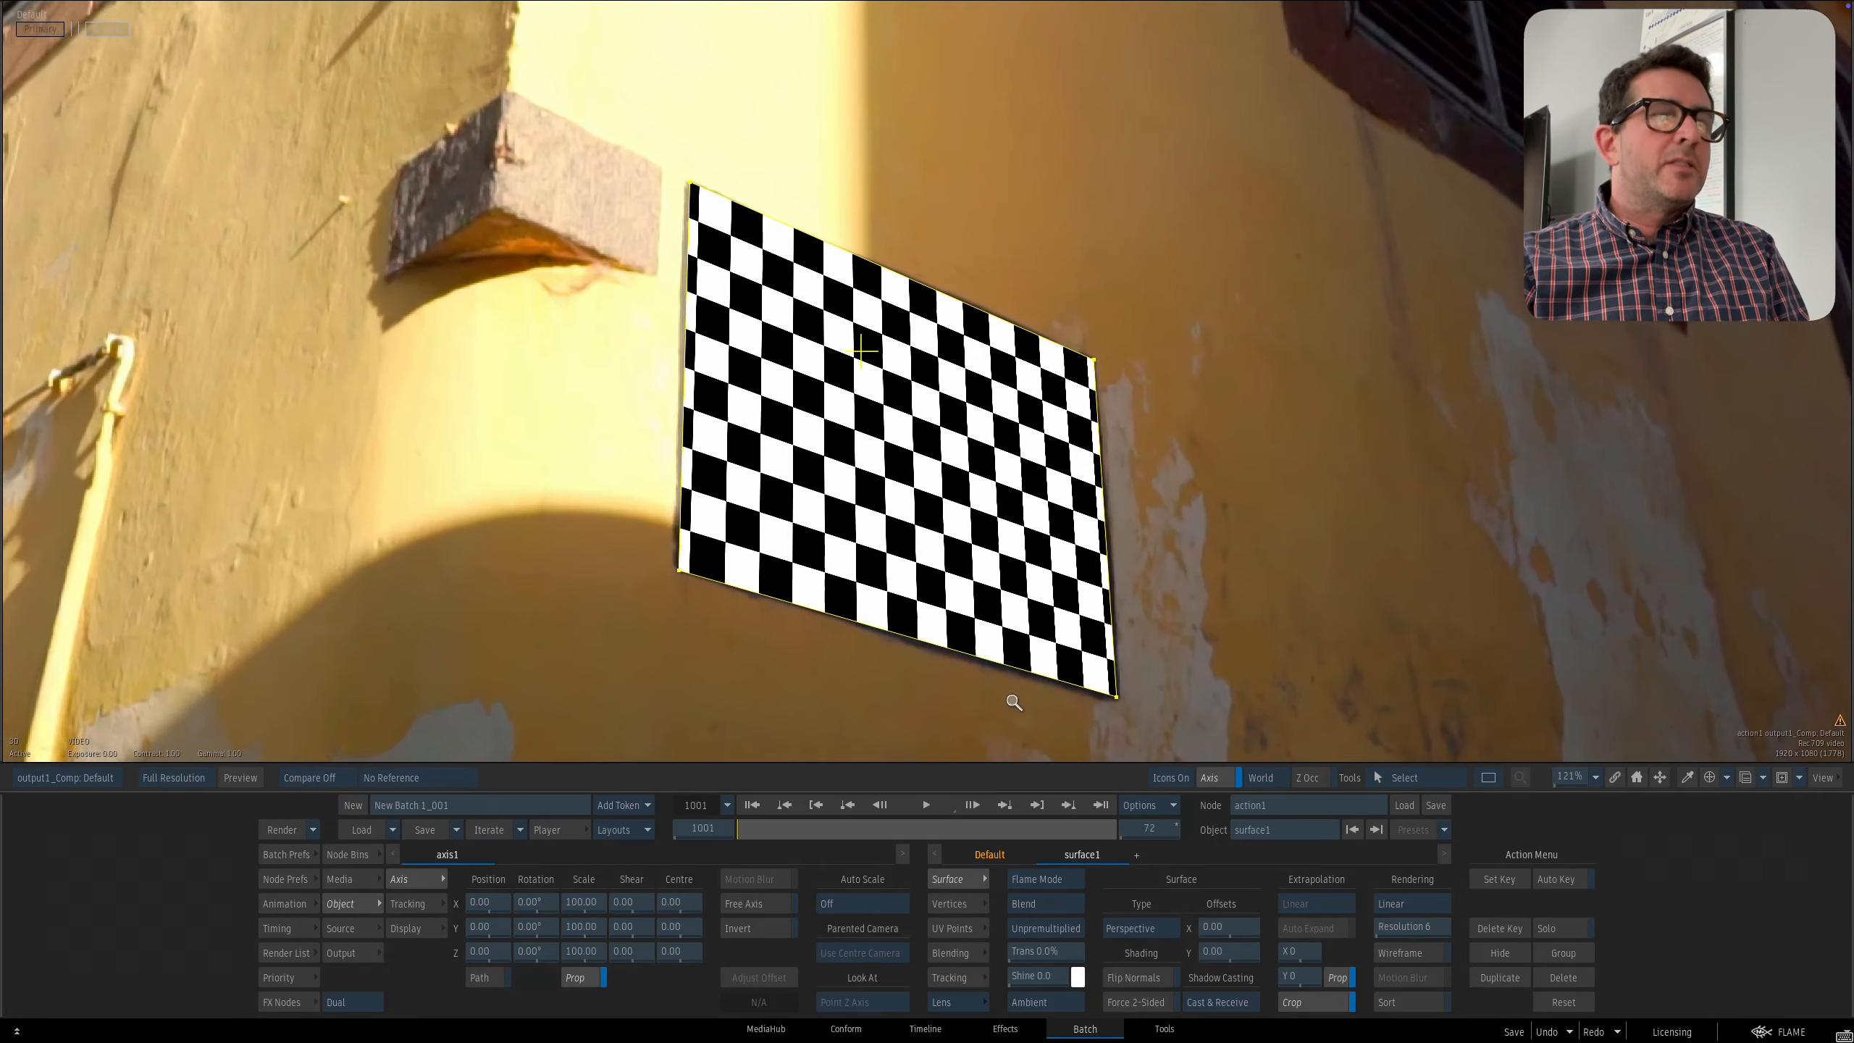
drag(763, 829, 1119, 957)
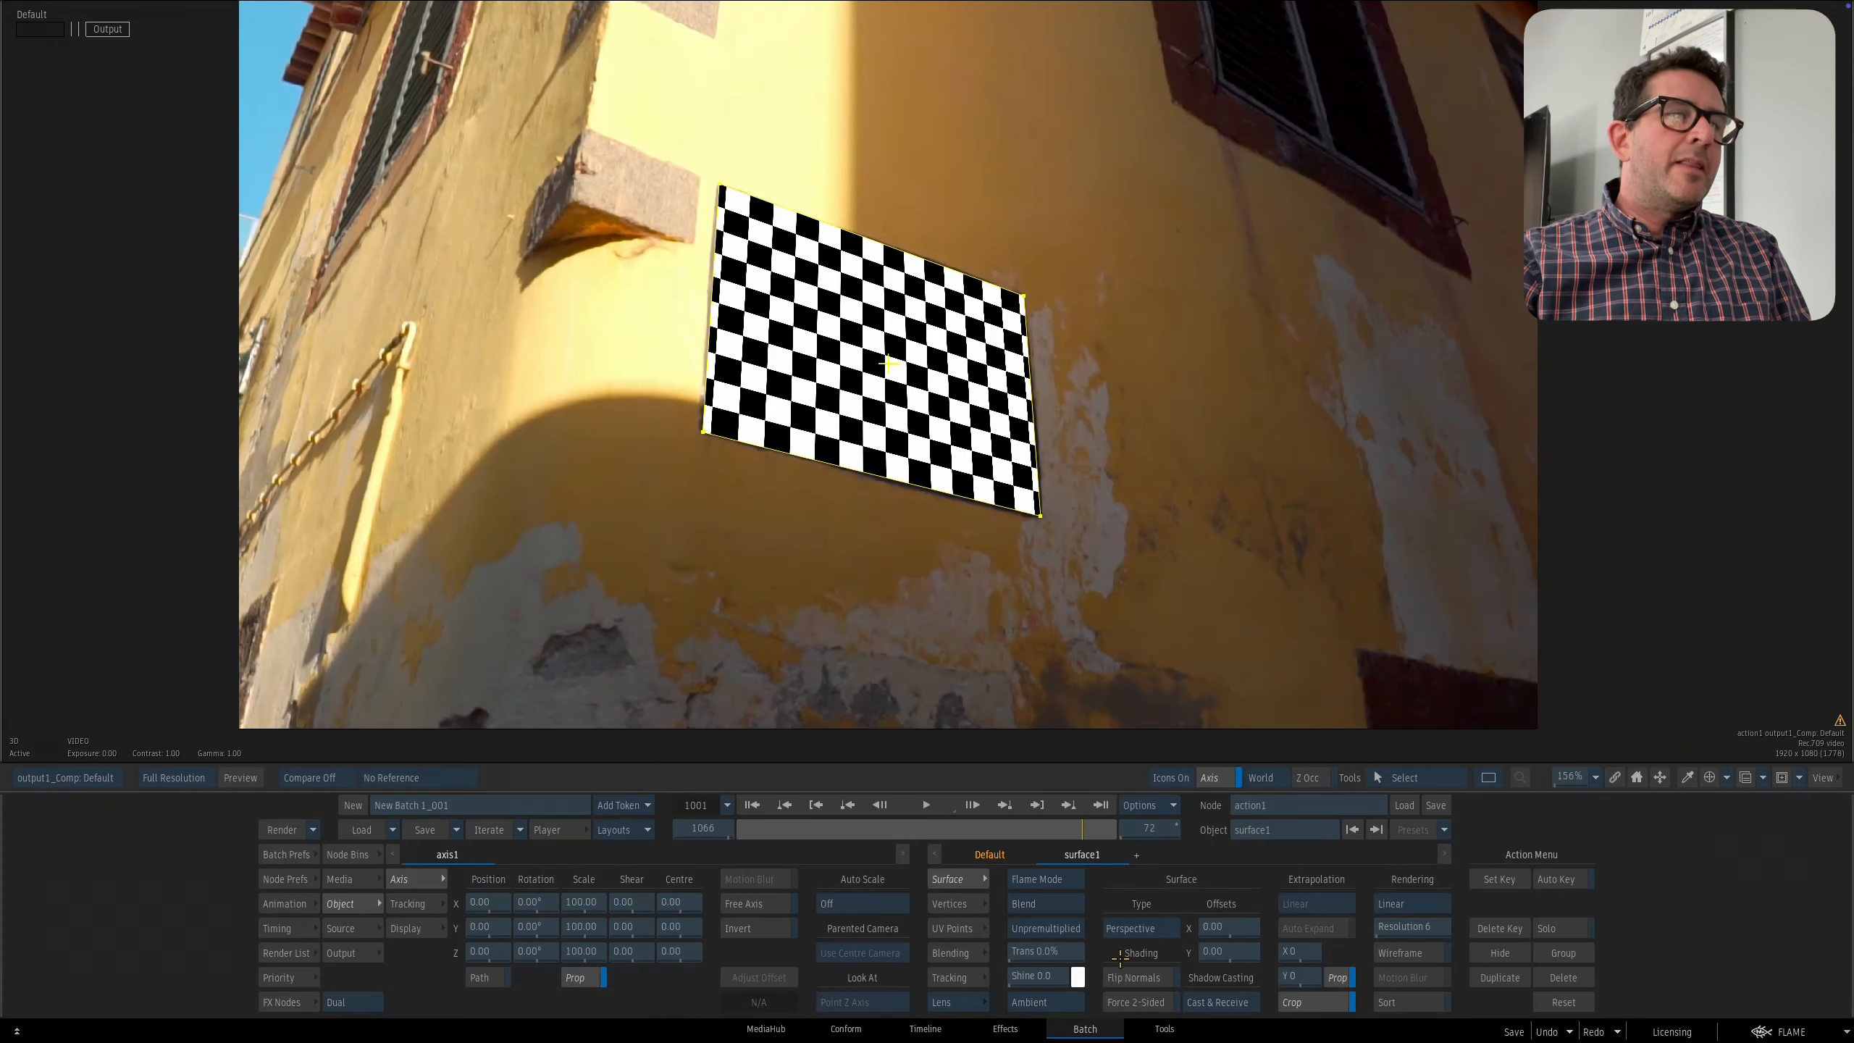
drag(1002, 728, 1044, 679)
drag(1084, 835, 1116, 835)
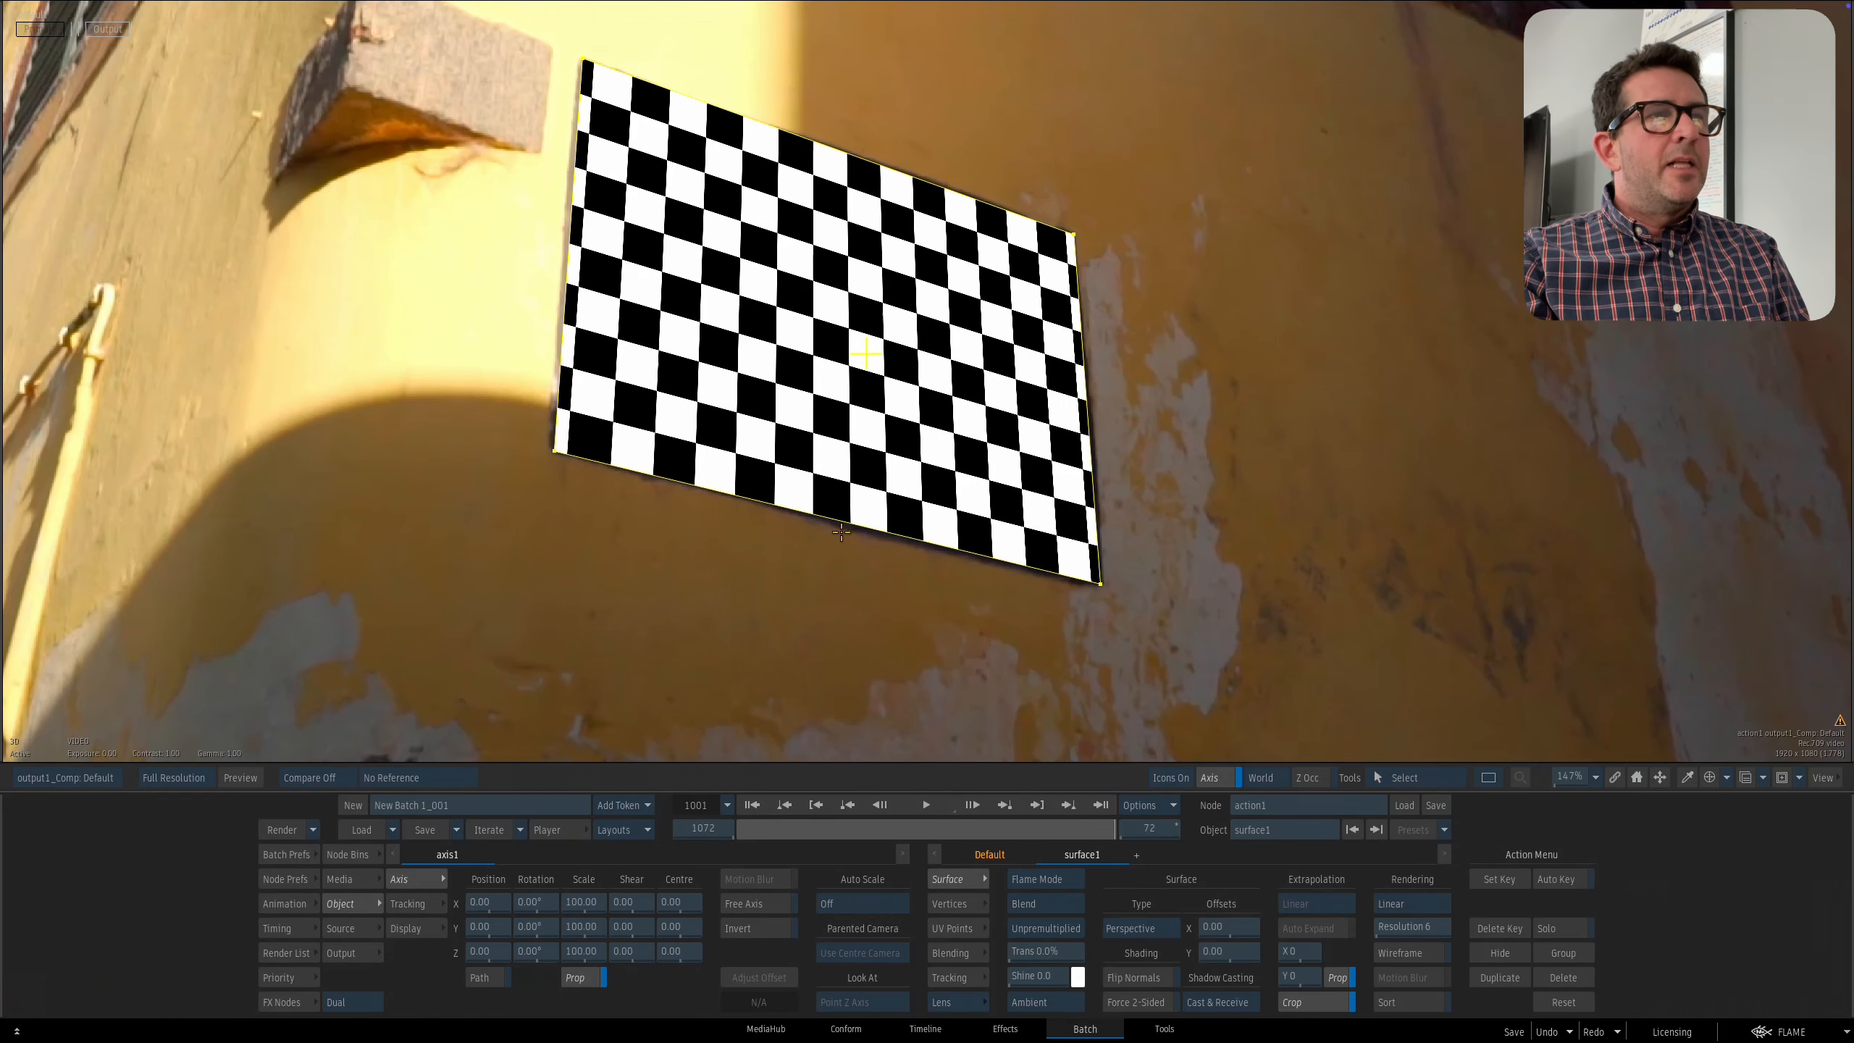
drag(952, 622, 906, 661)
Compare the Bilinear and Perspective surface types on the last frame, ending on Perspective.
click(1135, 929)
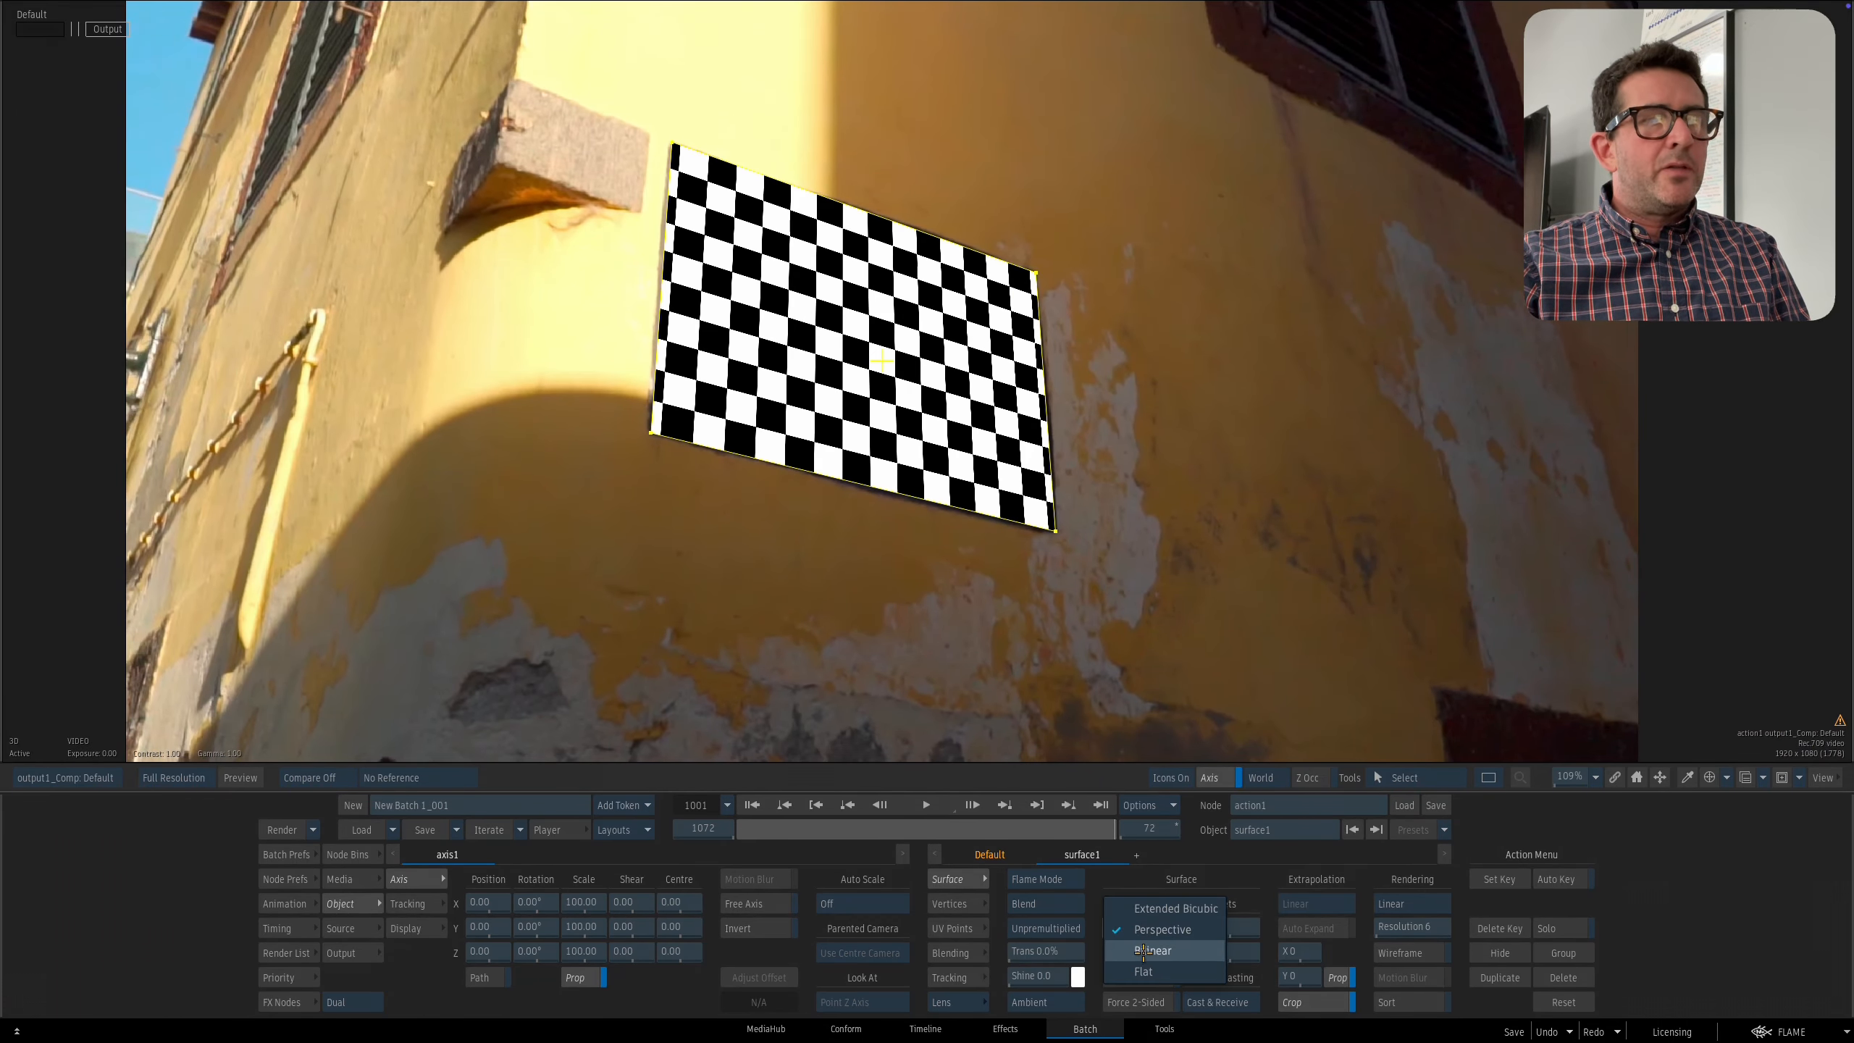
click(1143, 951)
click(1153, 933)
click(1138, 907)
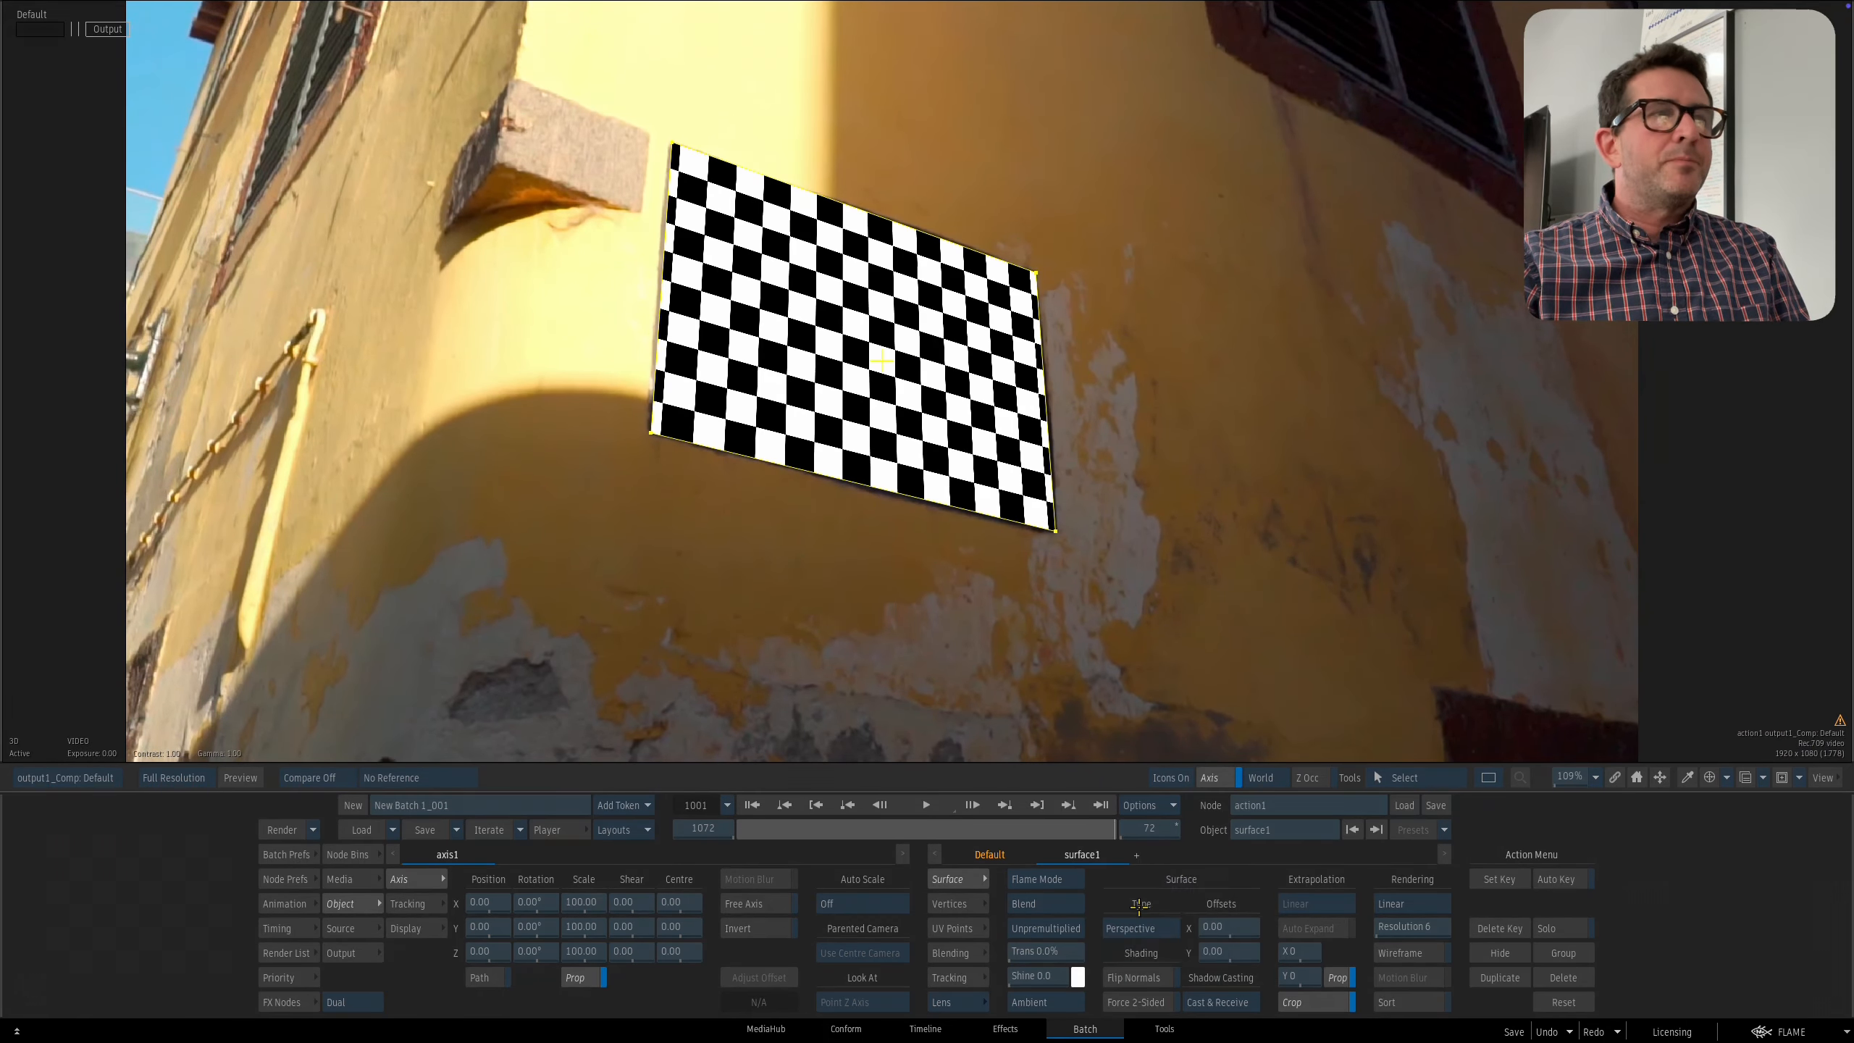
drag(970, 835, 1138, 849)
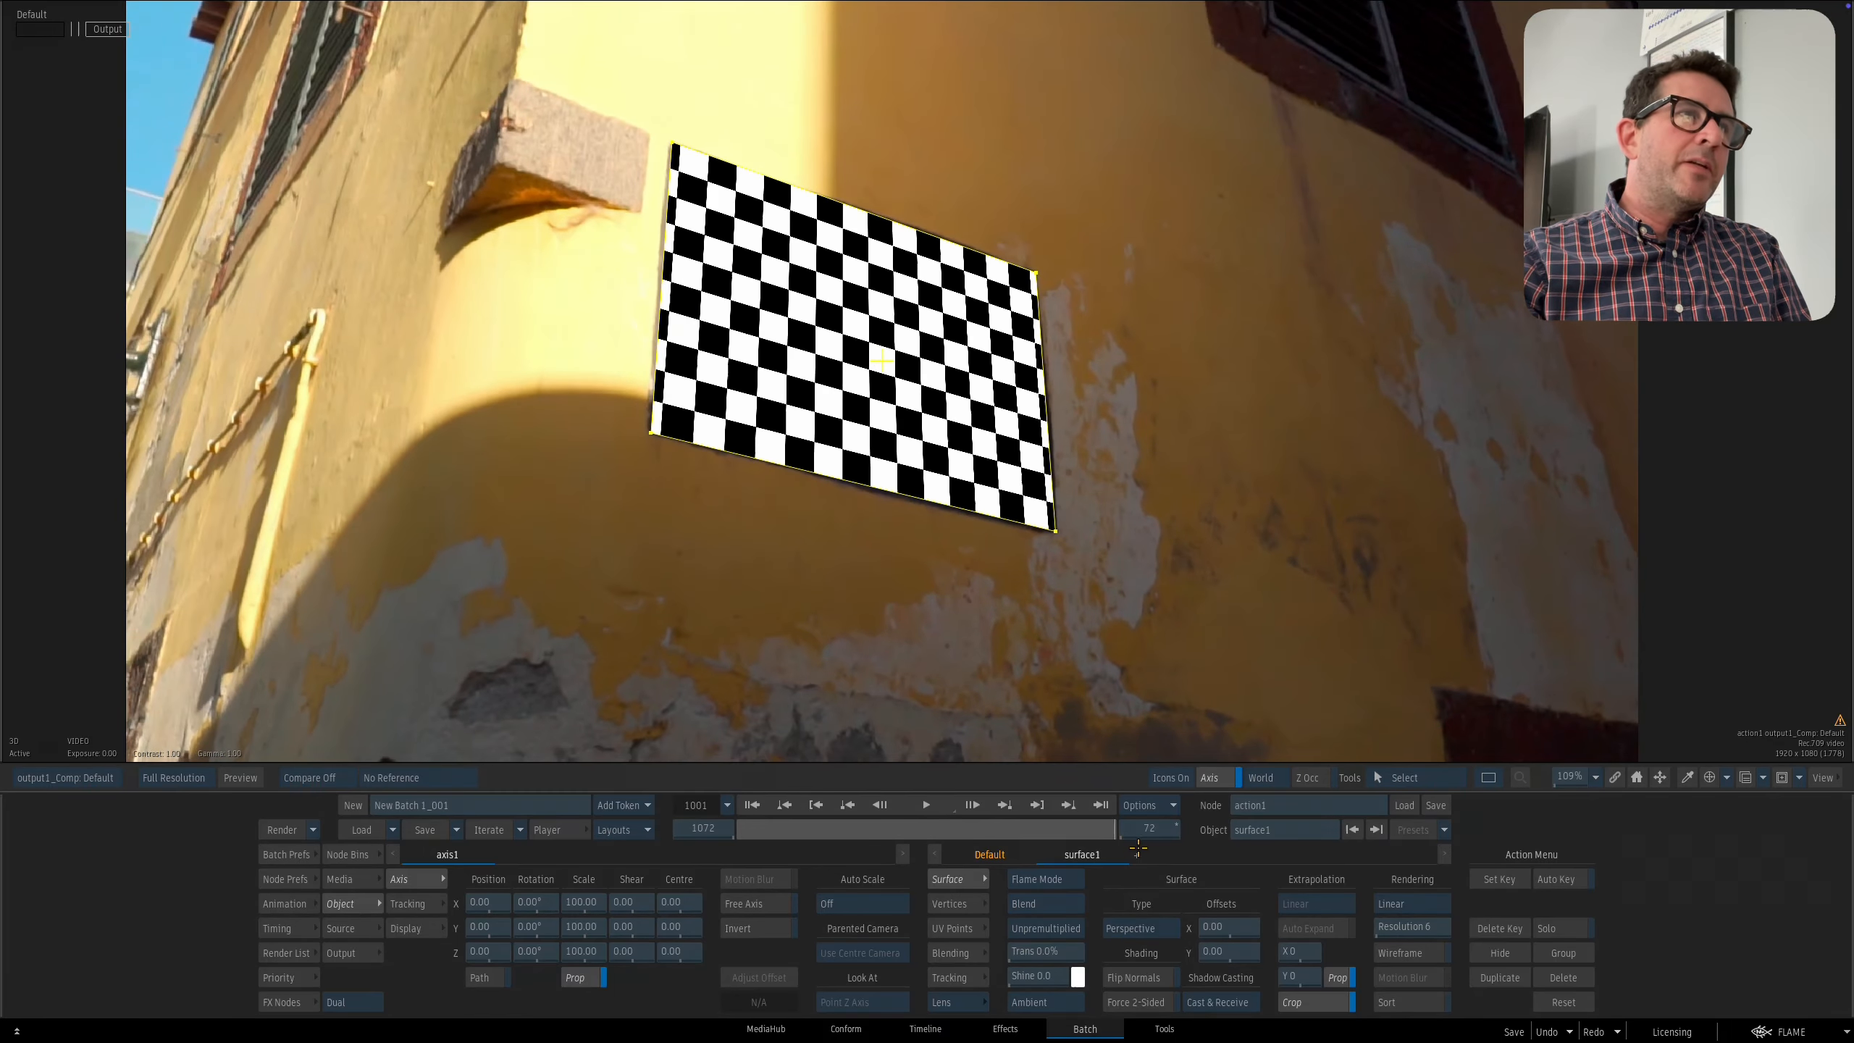
Stretch the checkerboard's two right-hand vertices far outward and compare its pattern as Bilinear and as Perspective.
drag(1053, 531, 1437, 751)
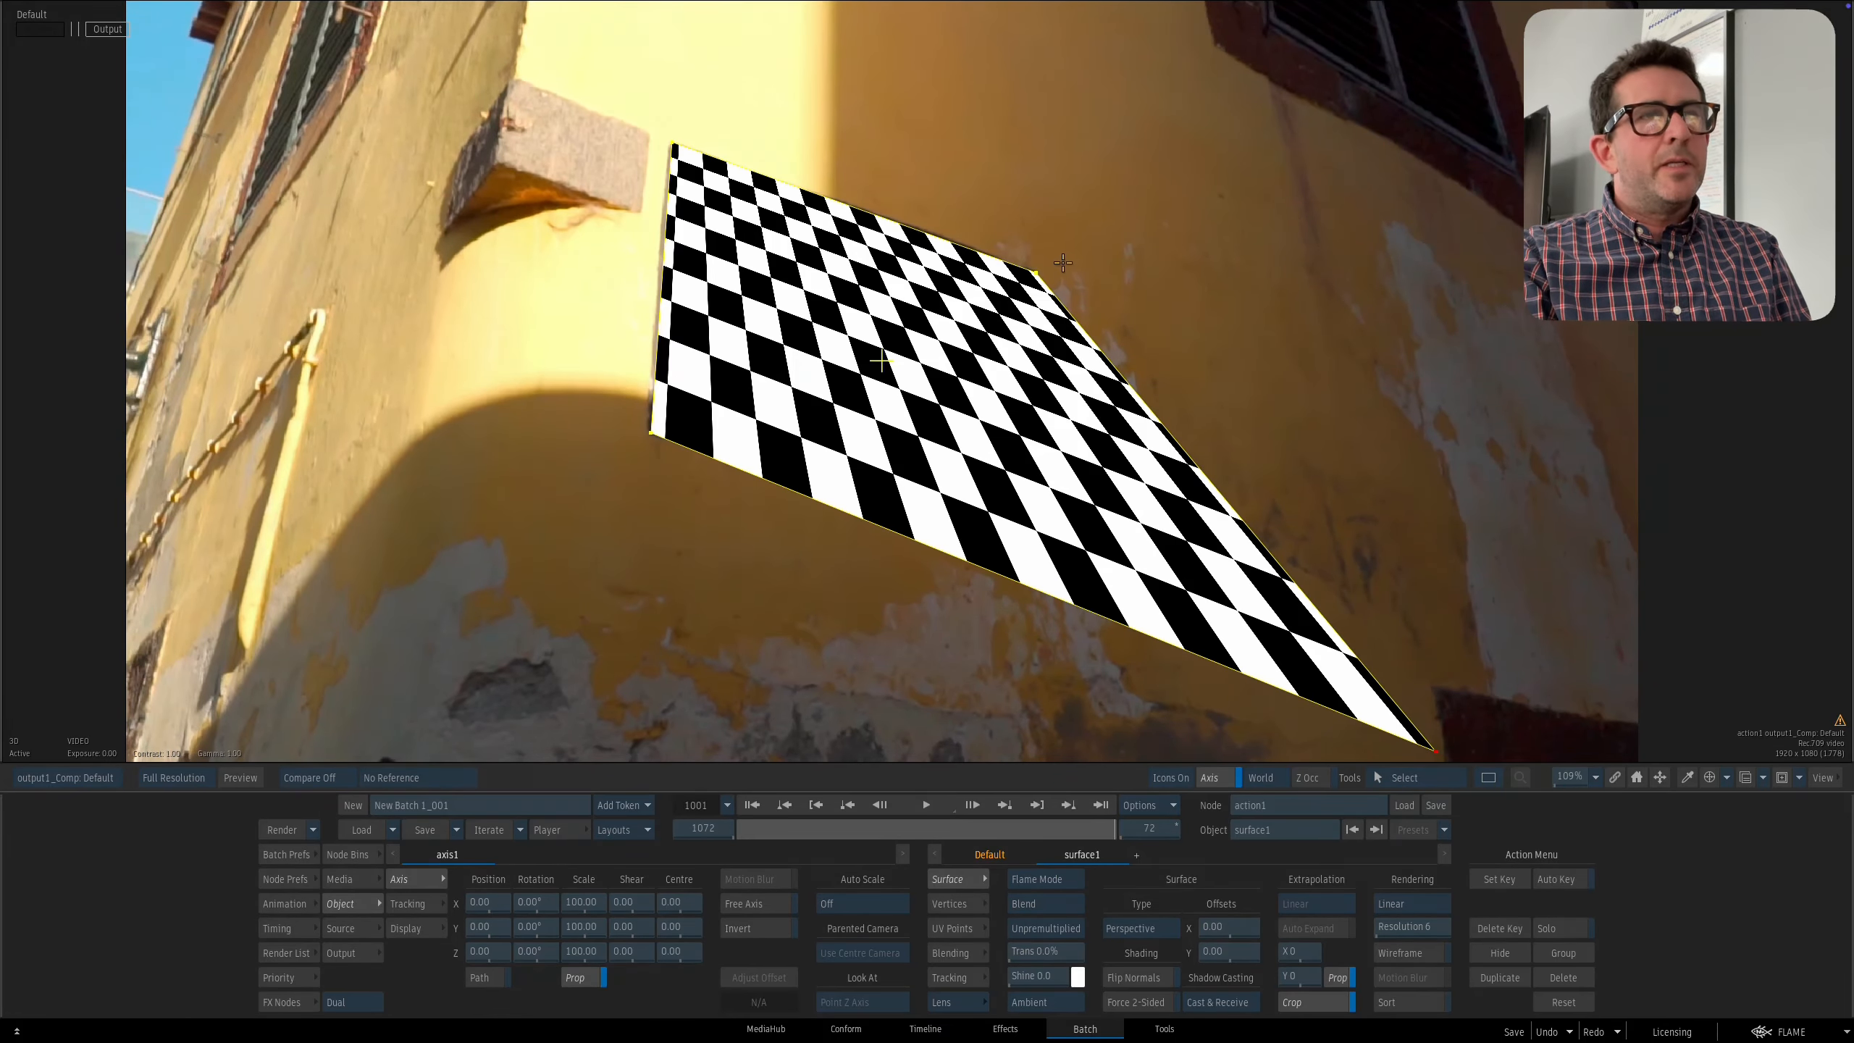
drag(1037, 267, 1520, 357)
click(1138, 928)
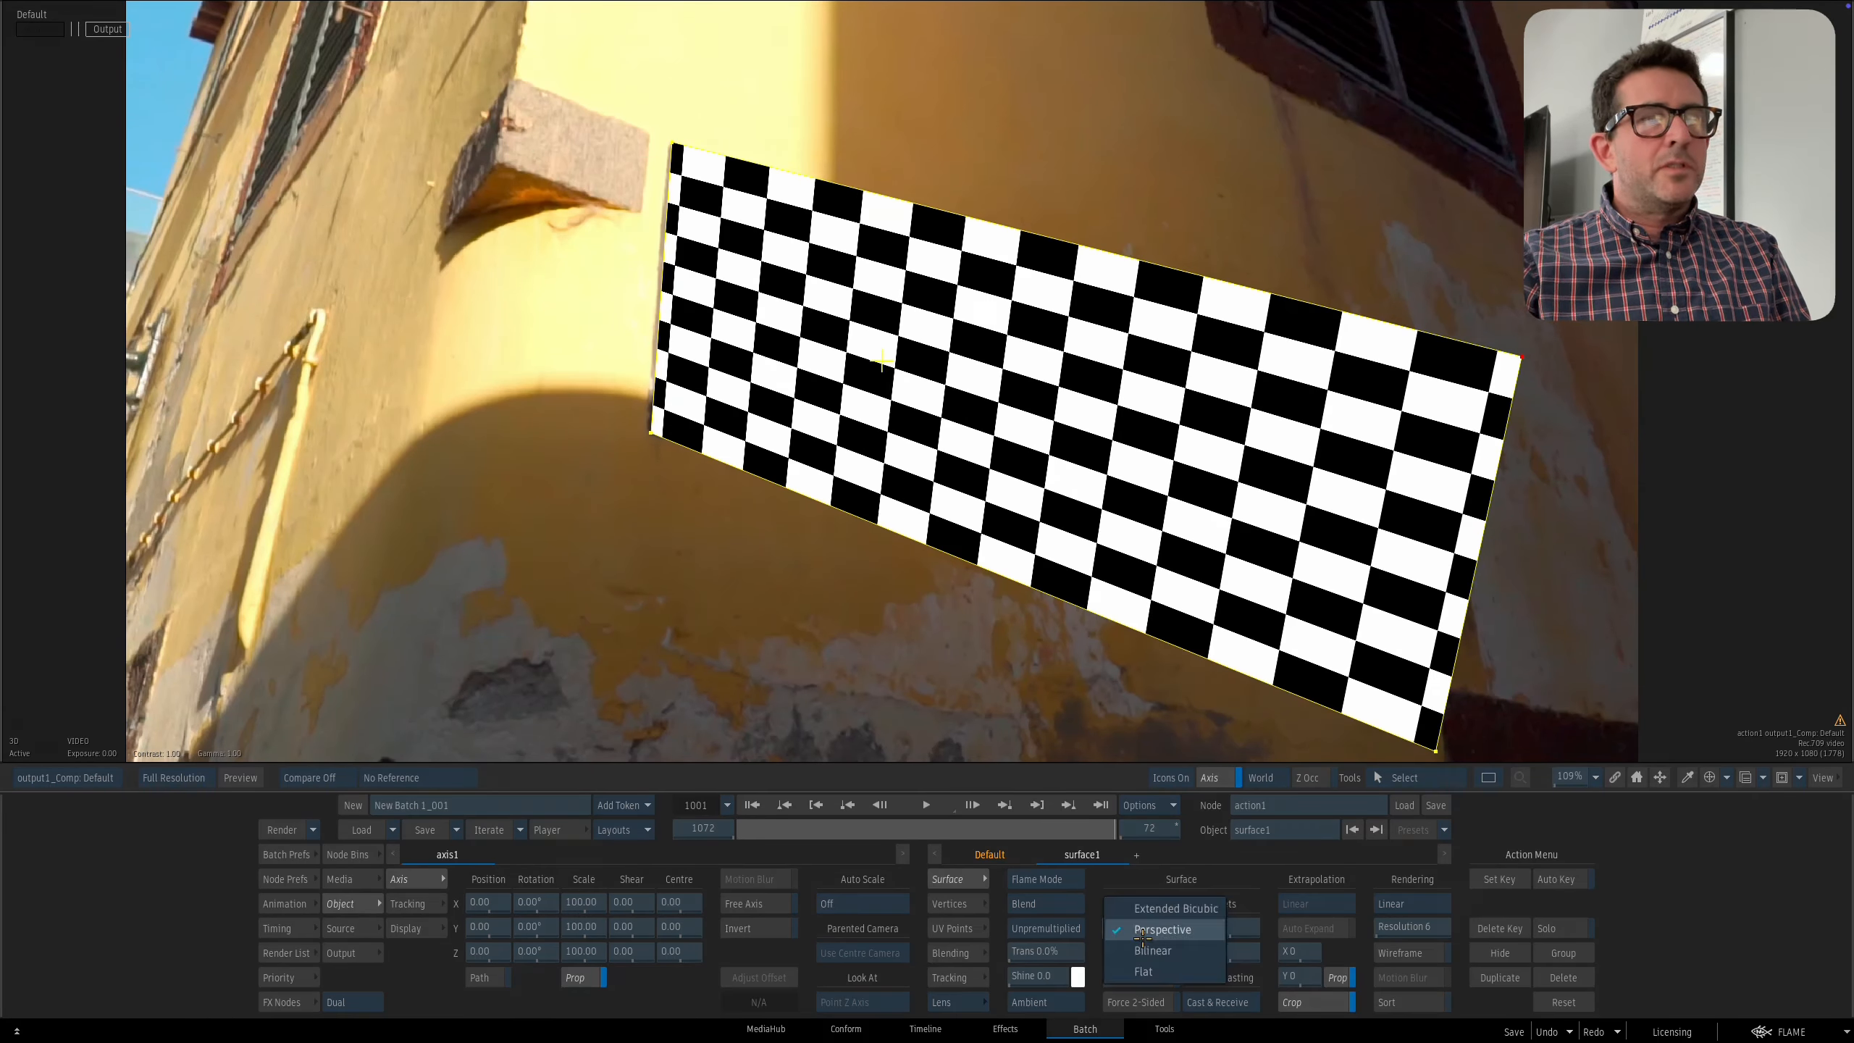
click(1144, 951)
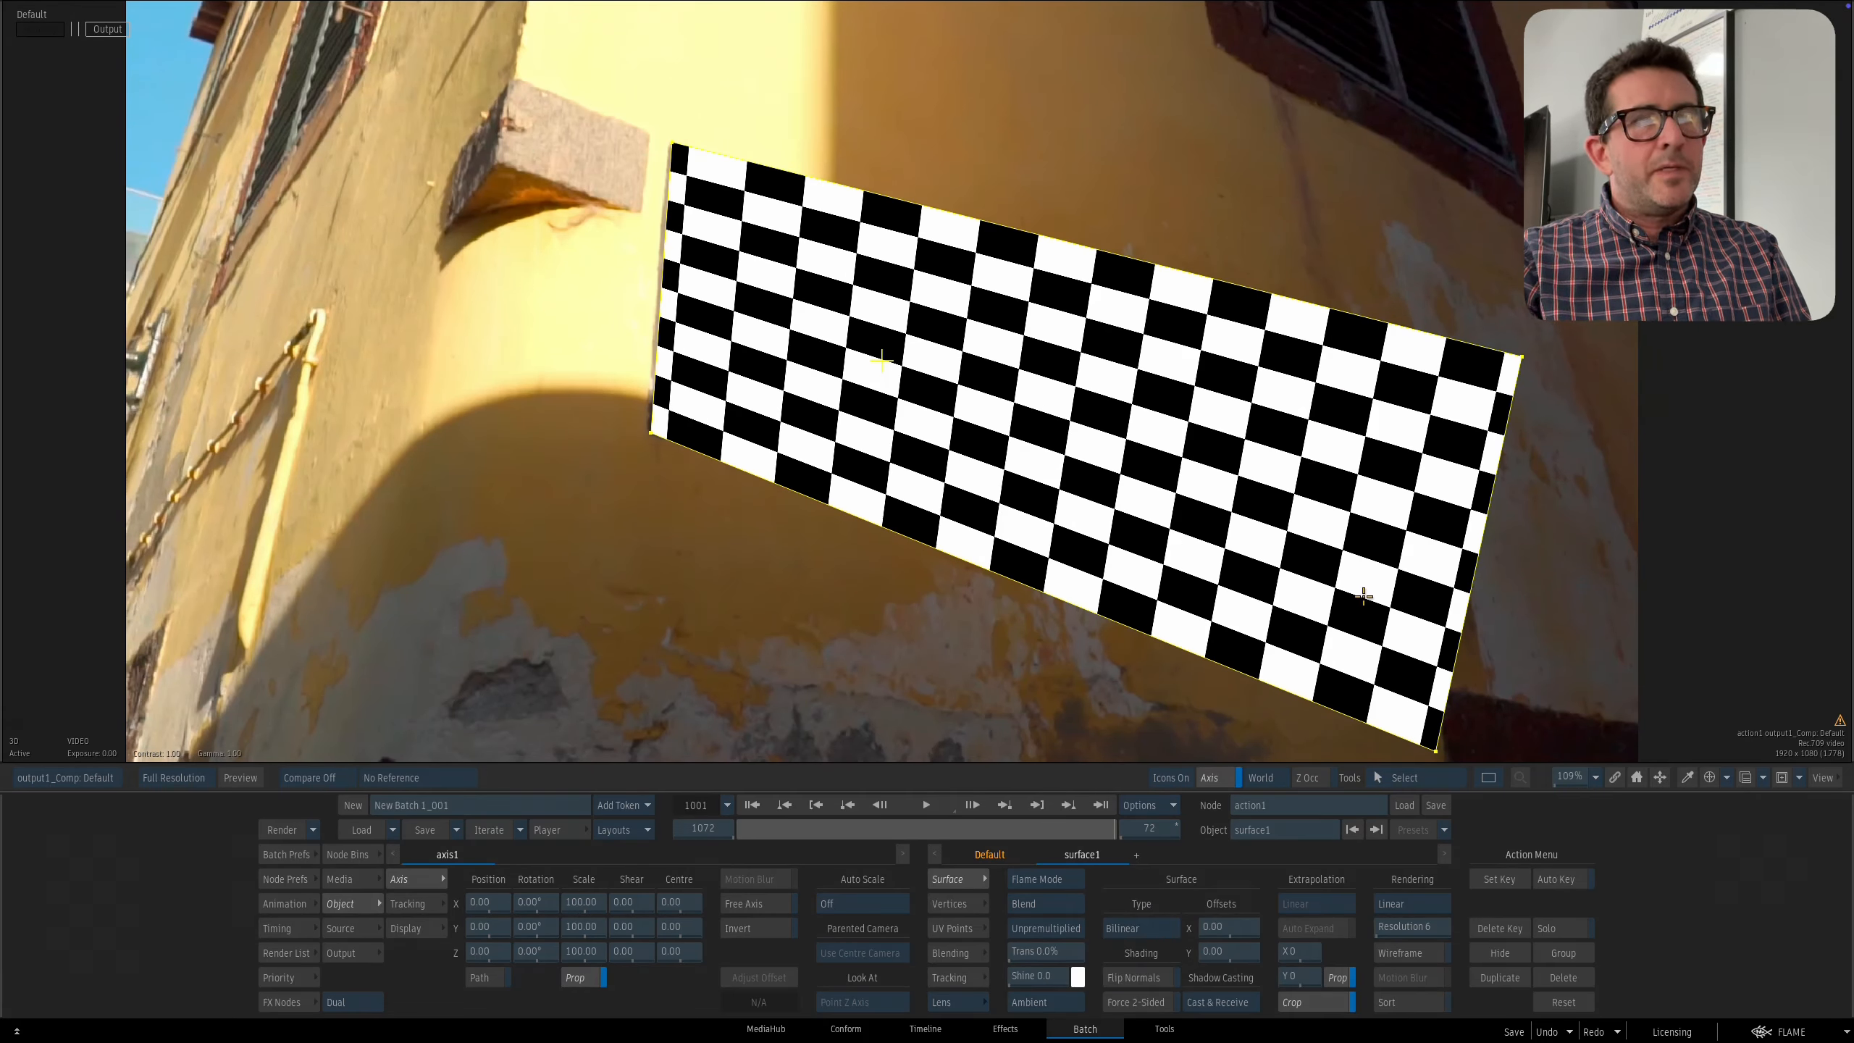
click(1139, 928)
click(1140, 909)
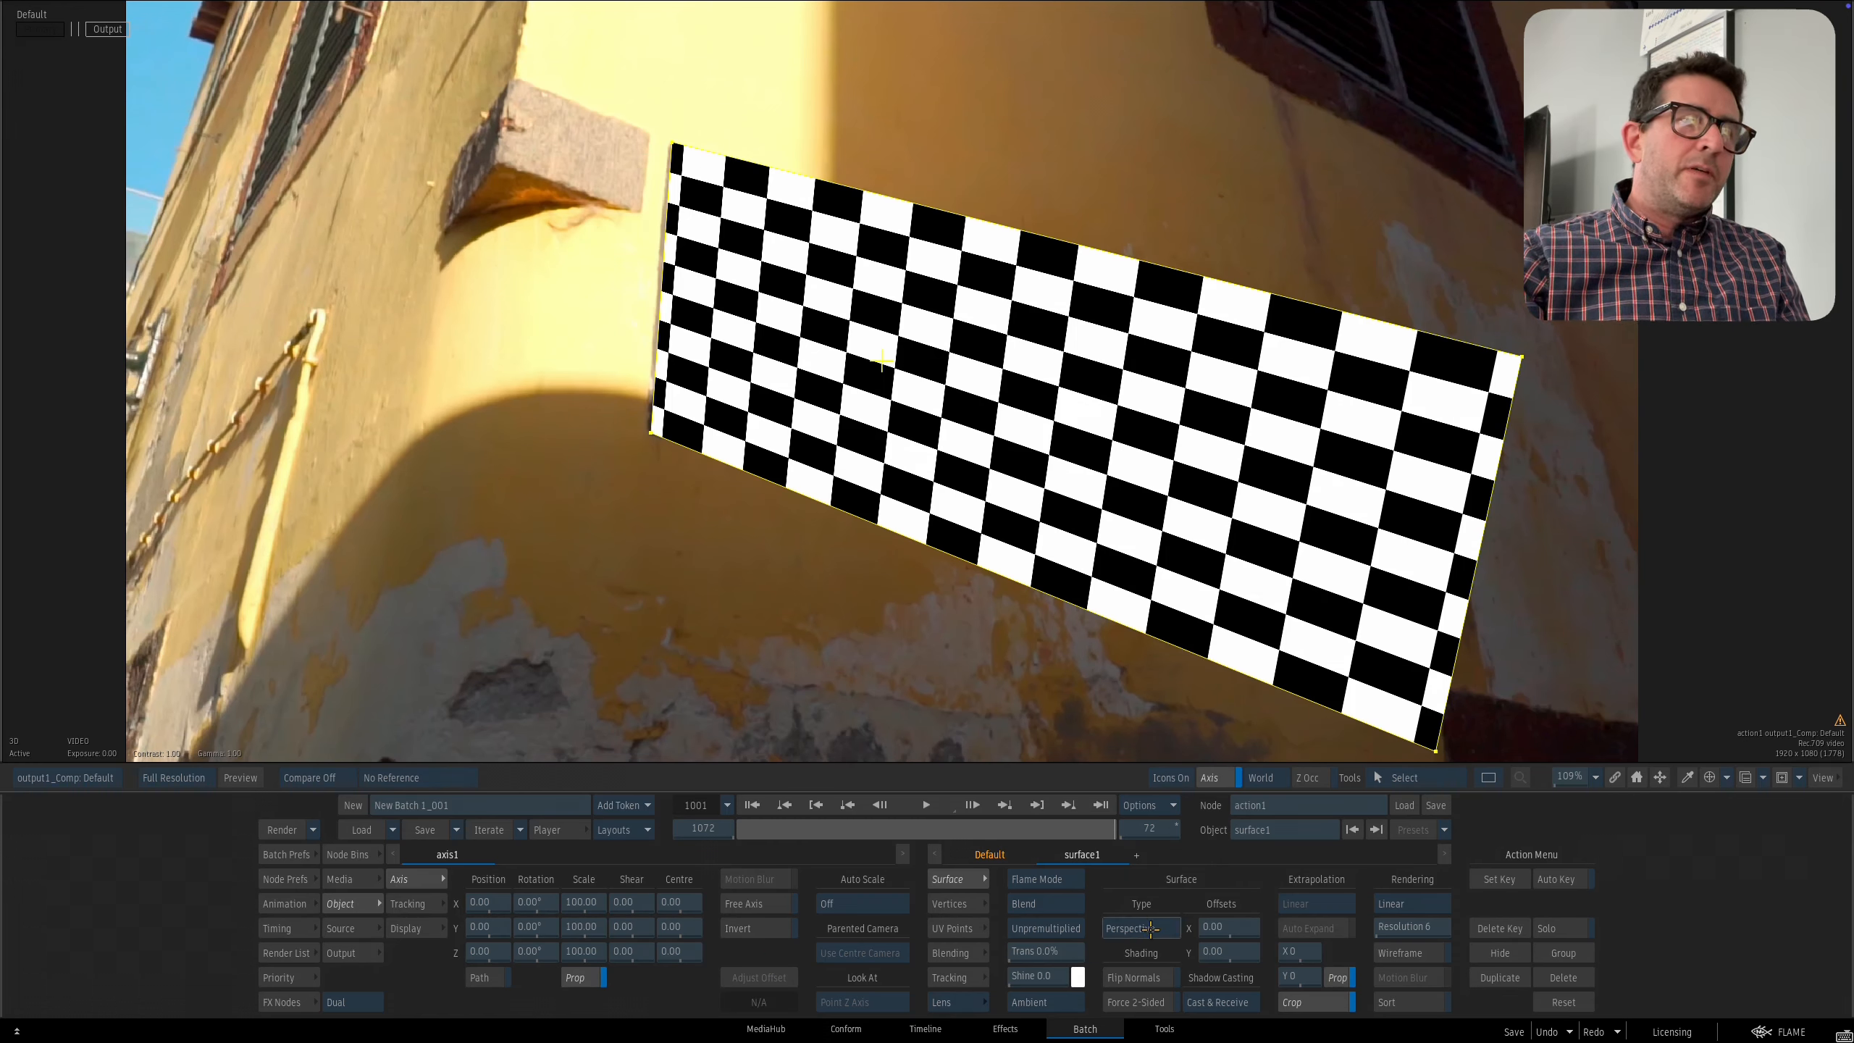
Undo the stretched vertex moves and type changes, and return to the first frame.
key(ctrl+z)
key(ctrl+z)
key(ctrl+z)
key(ctrl+z)
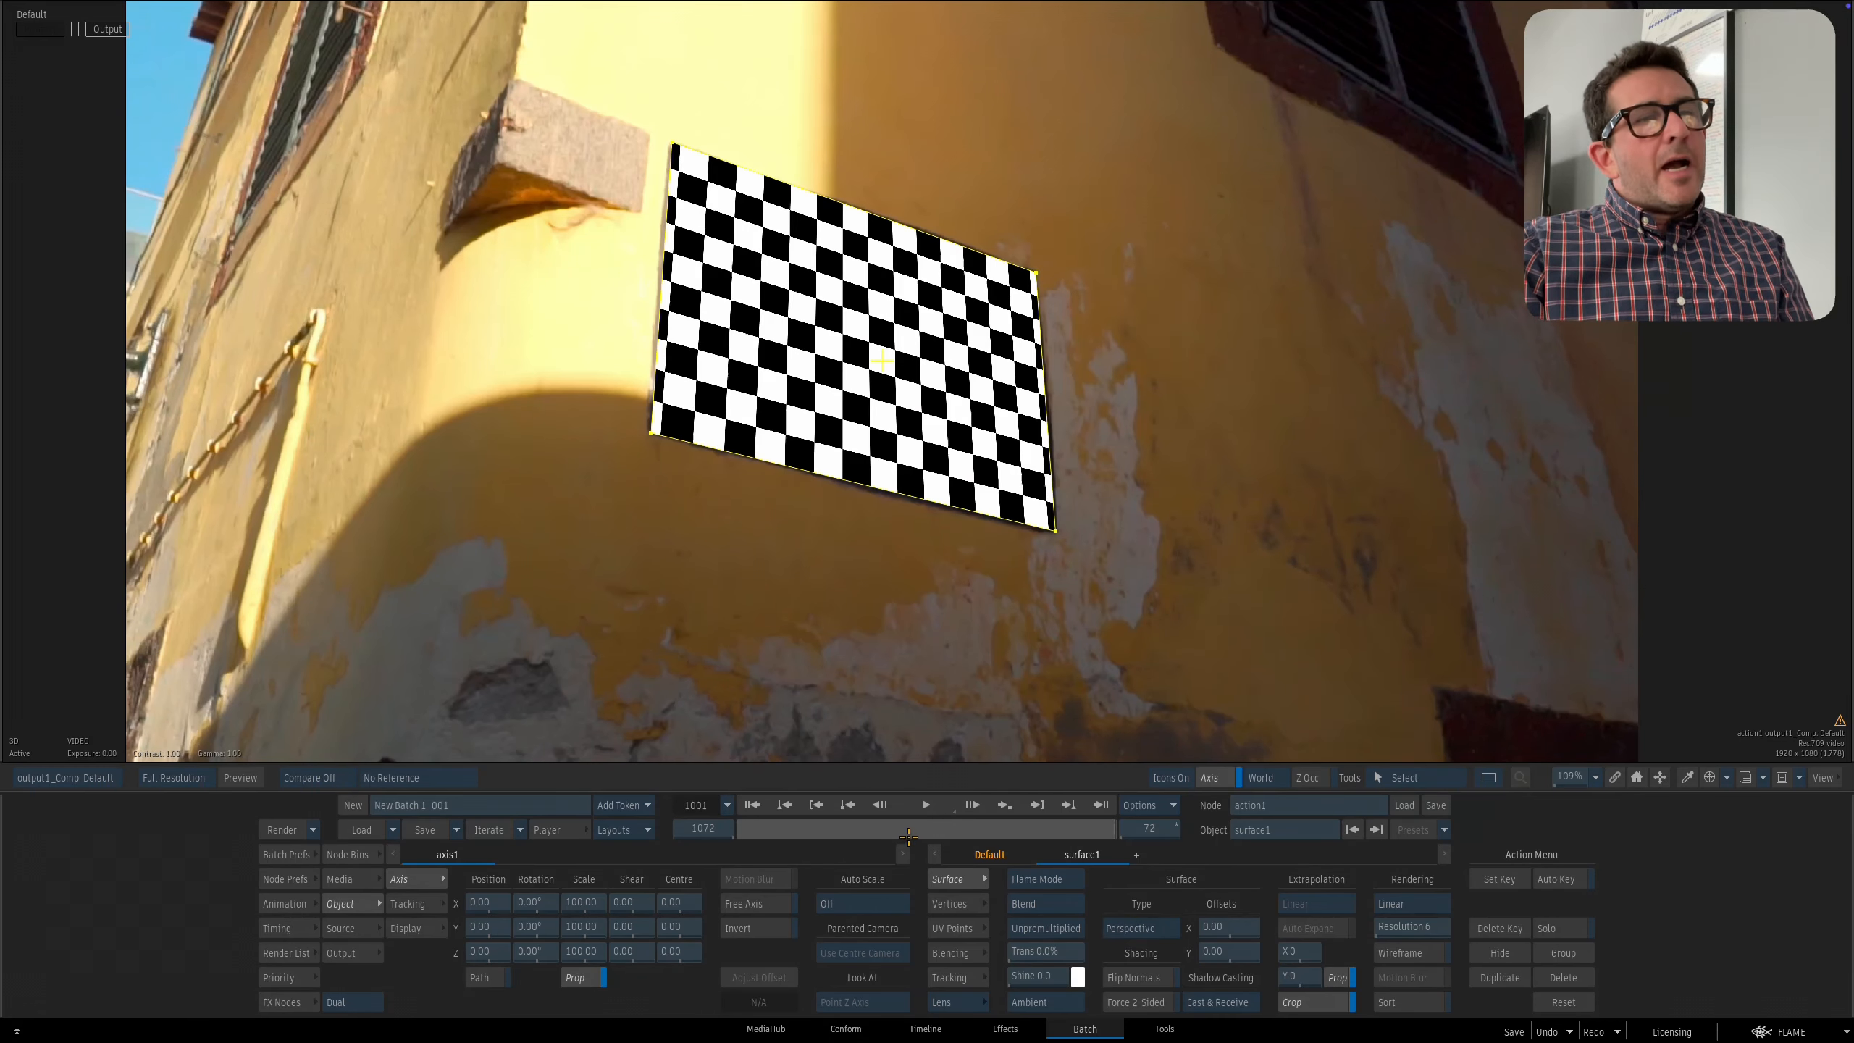
drag(908, 836, 870, 840)
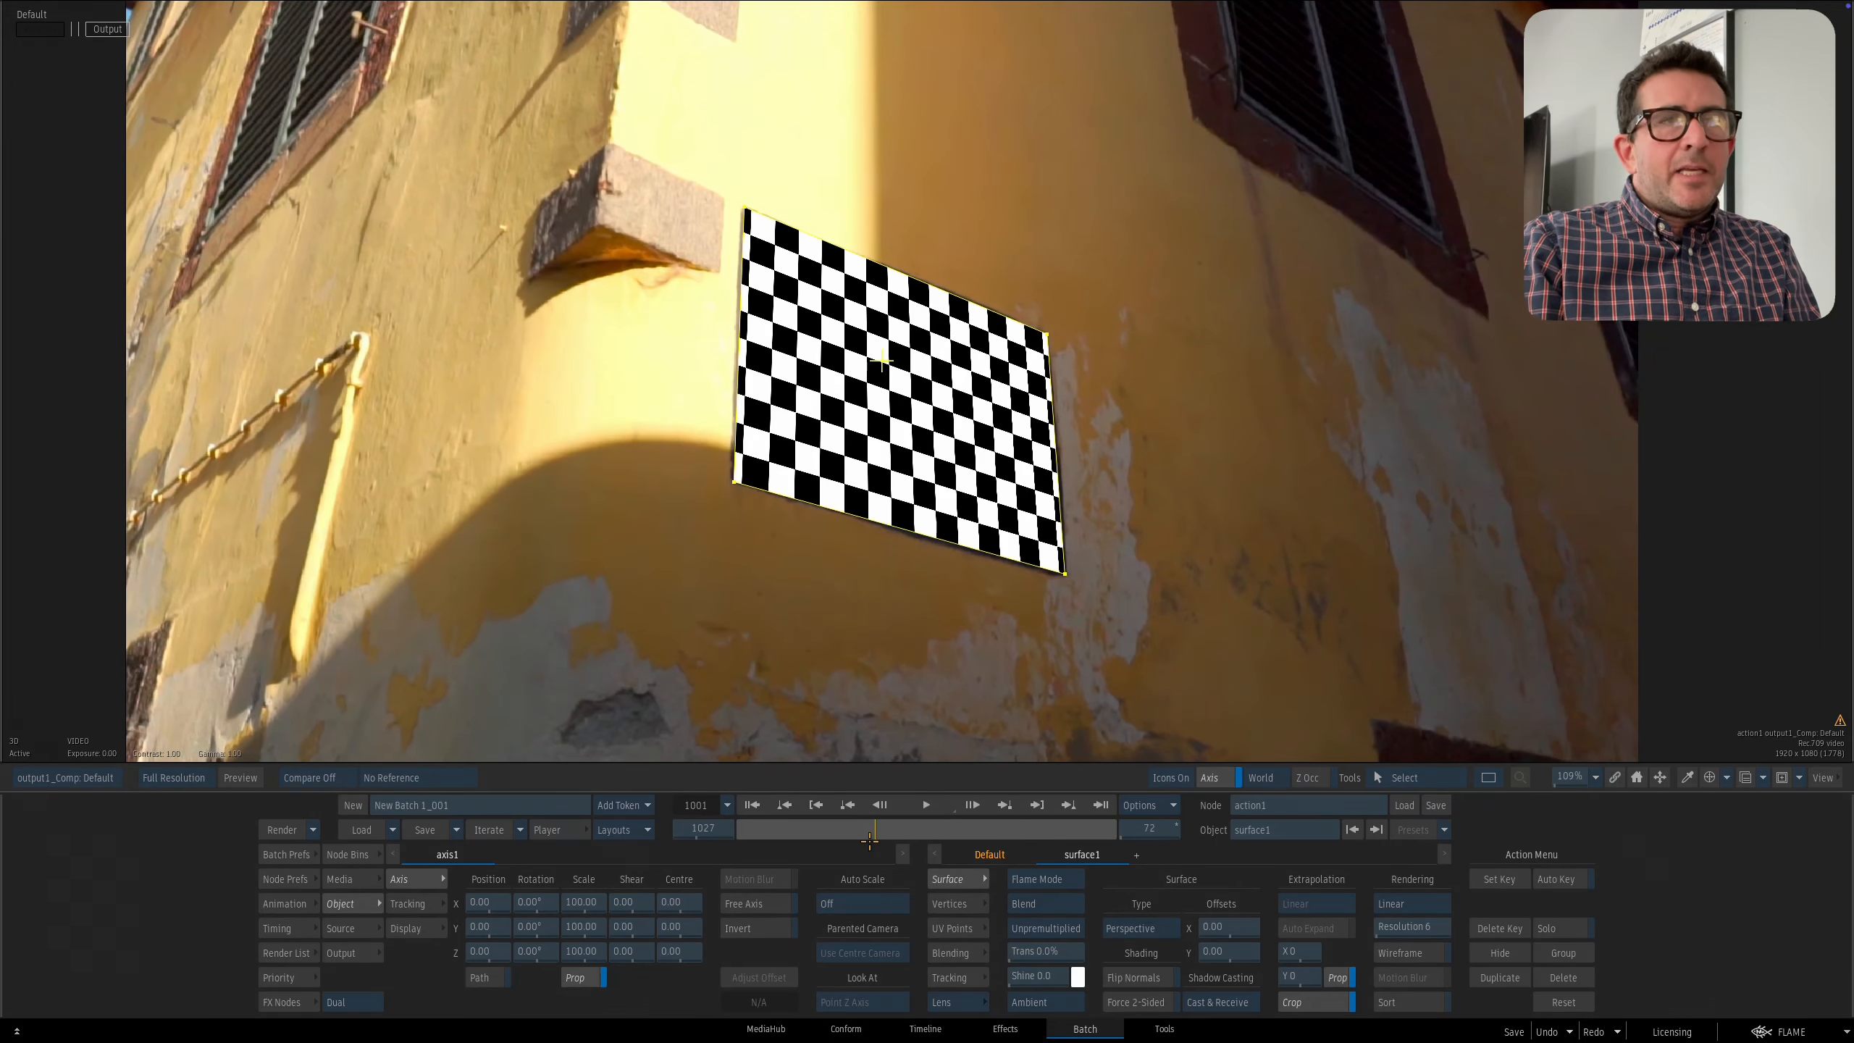
click(754, 805)
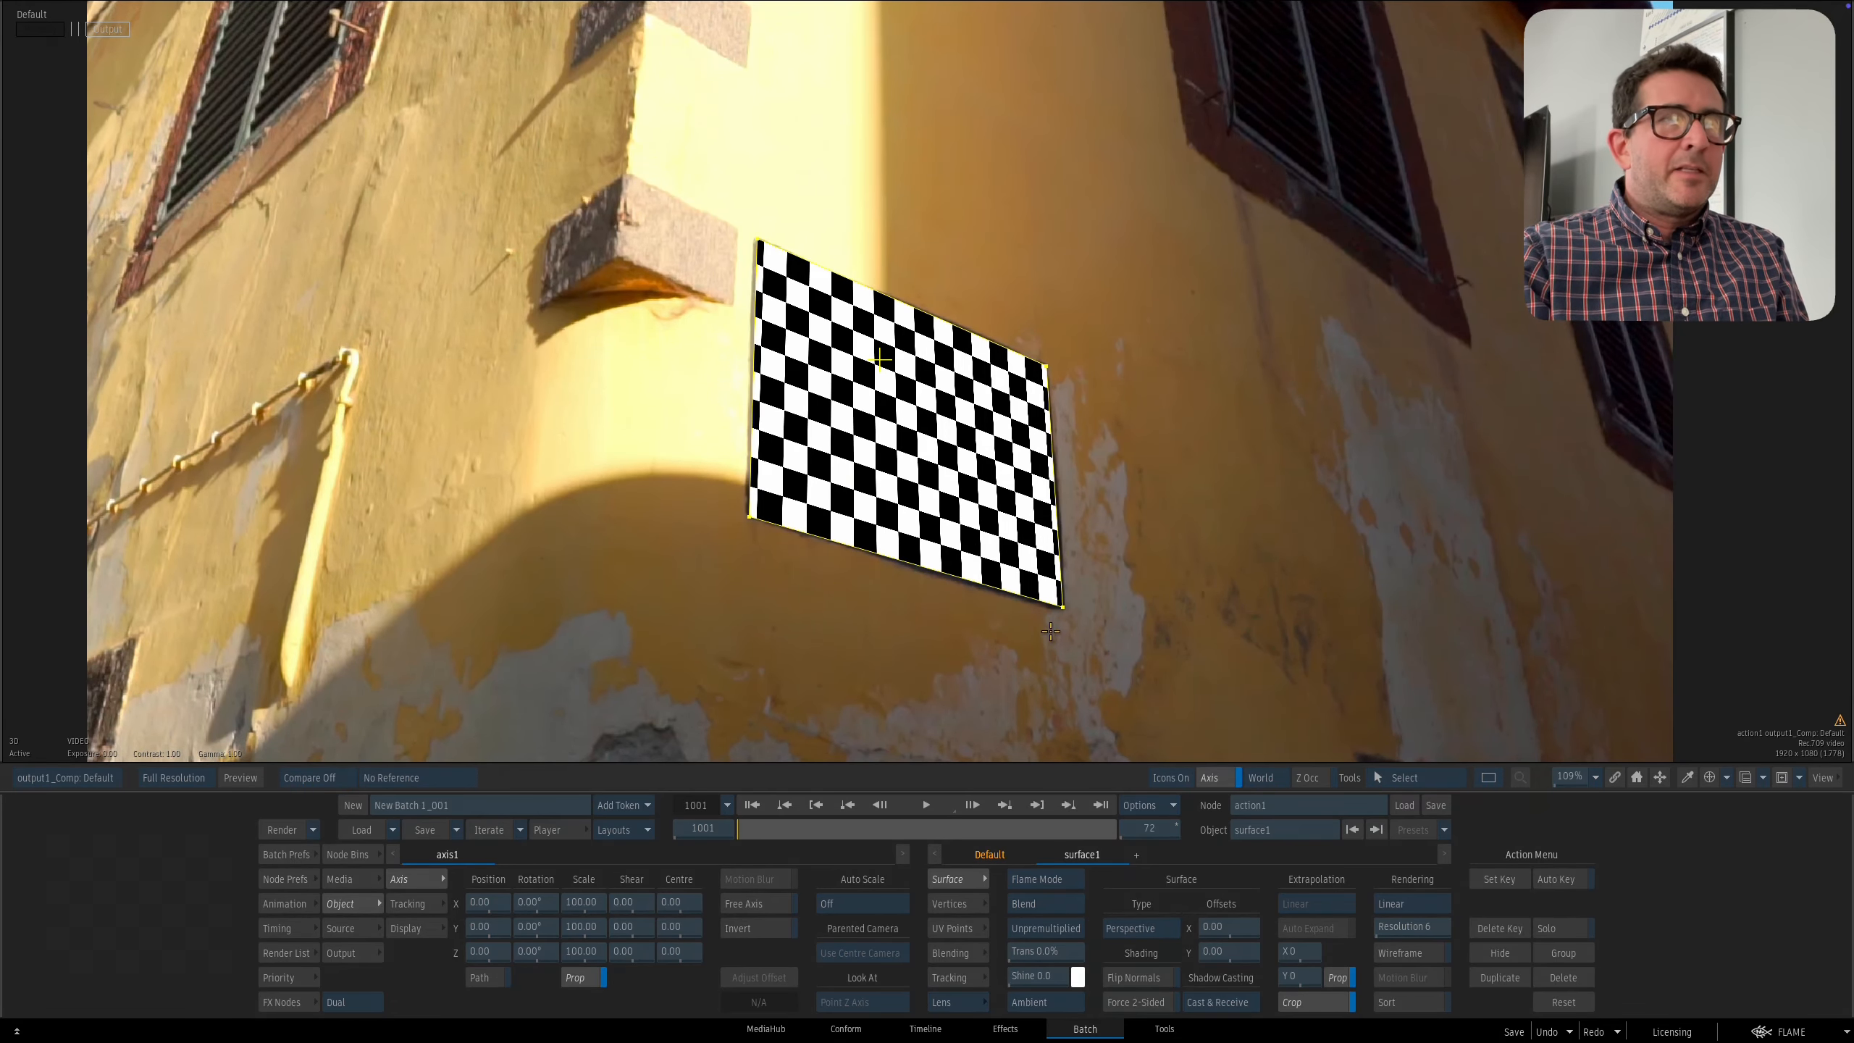
Review the available surface types for the corner-pinned checkerboard on the first frame.
scroll(1051, 633, up, 1)
click(1149, 936)
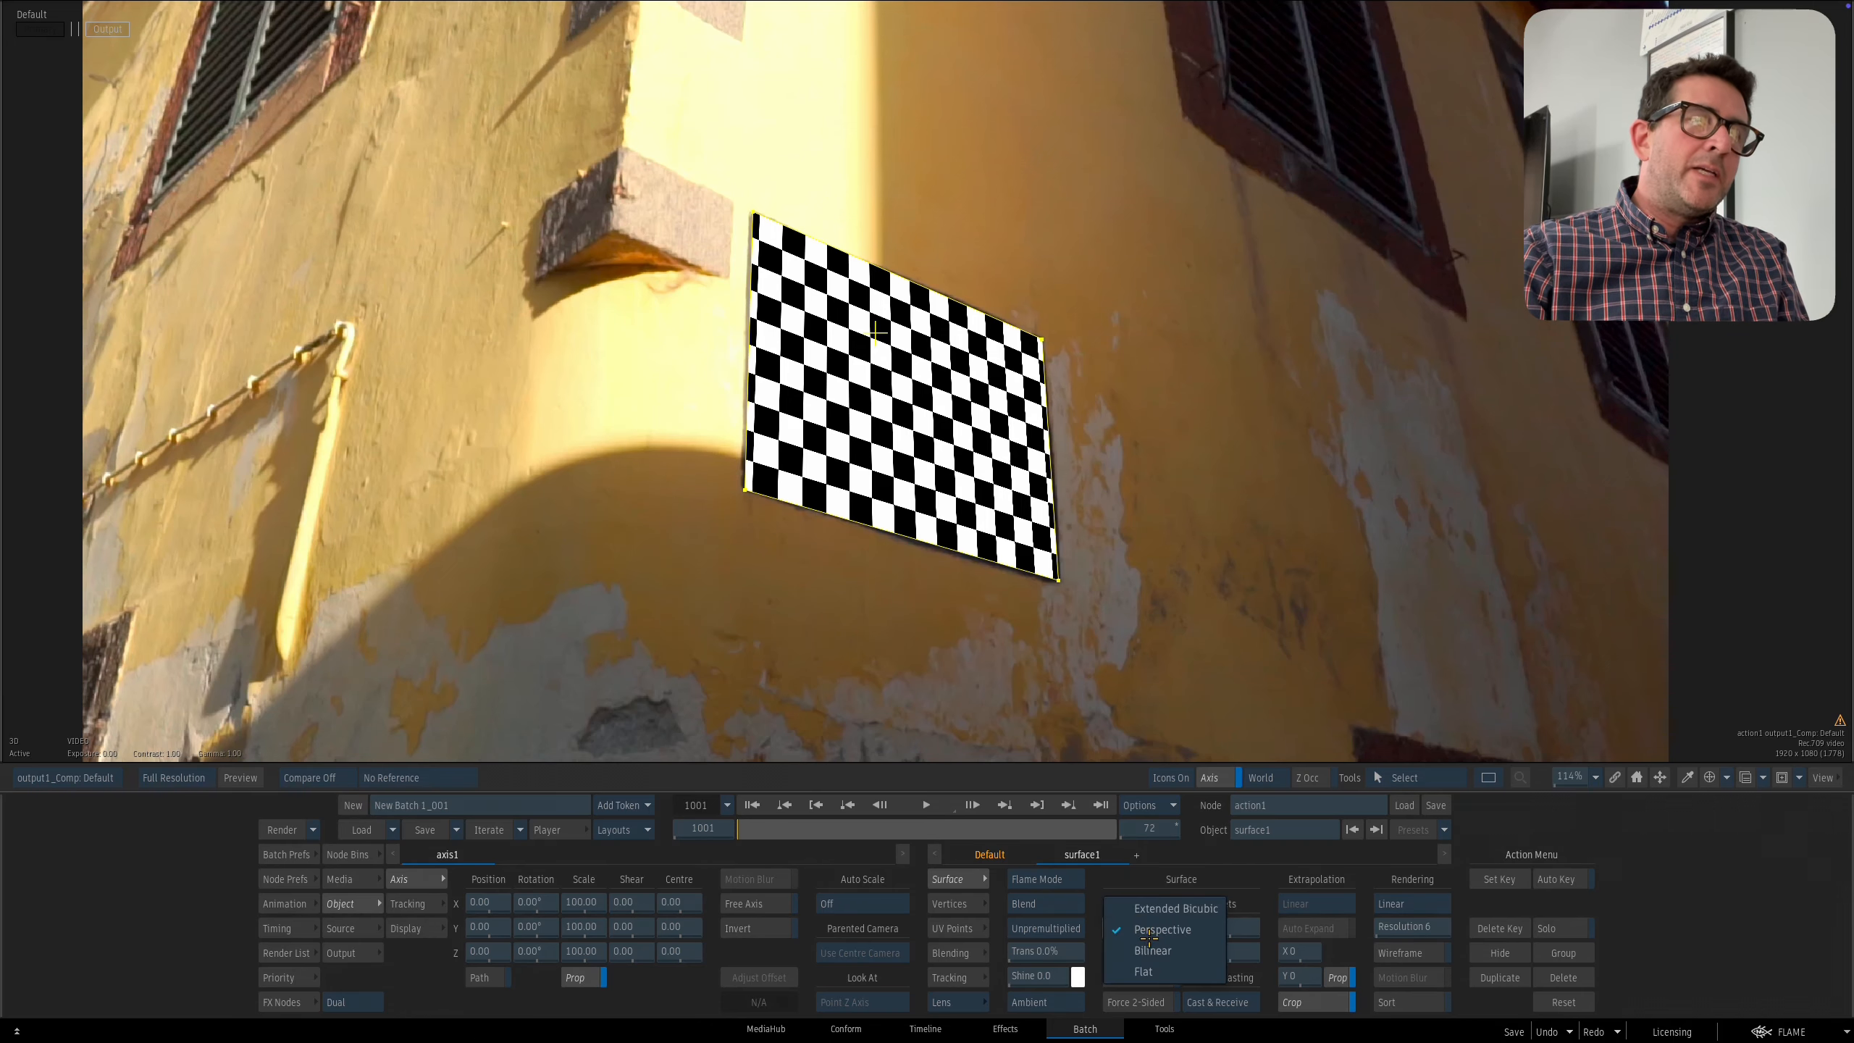
click(1148, 951)
click(1140, 930)
click(1138, 910)
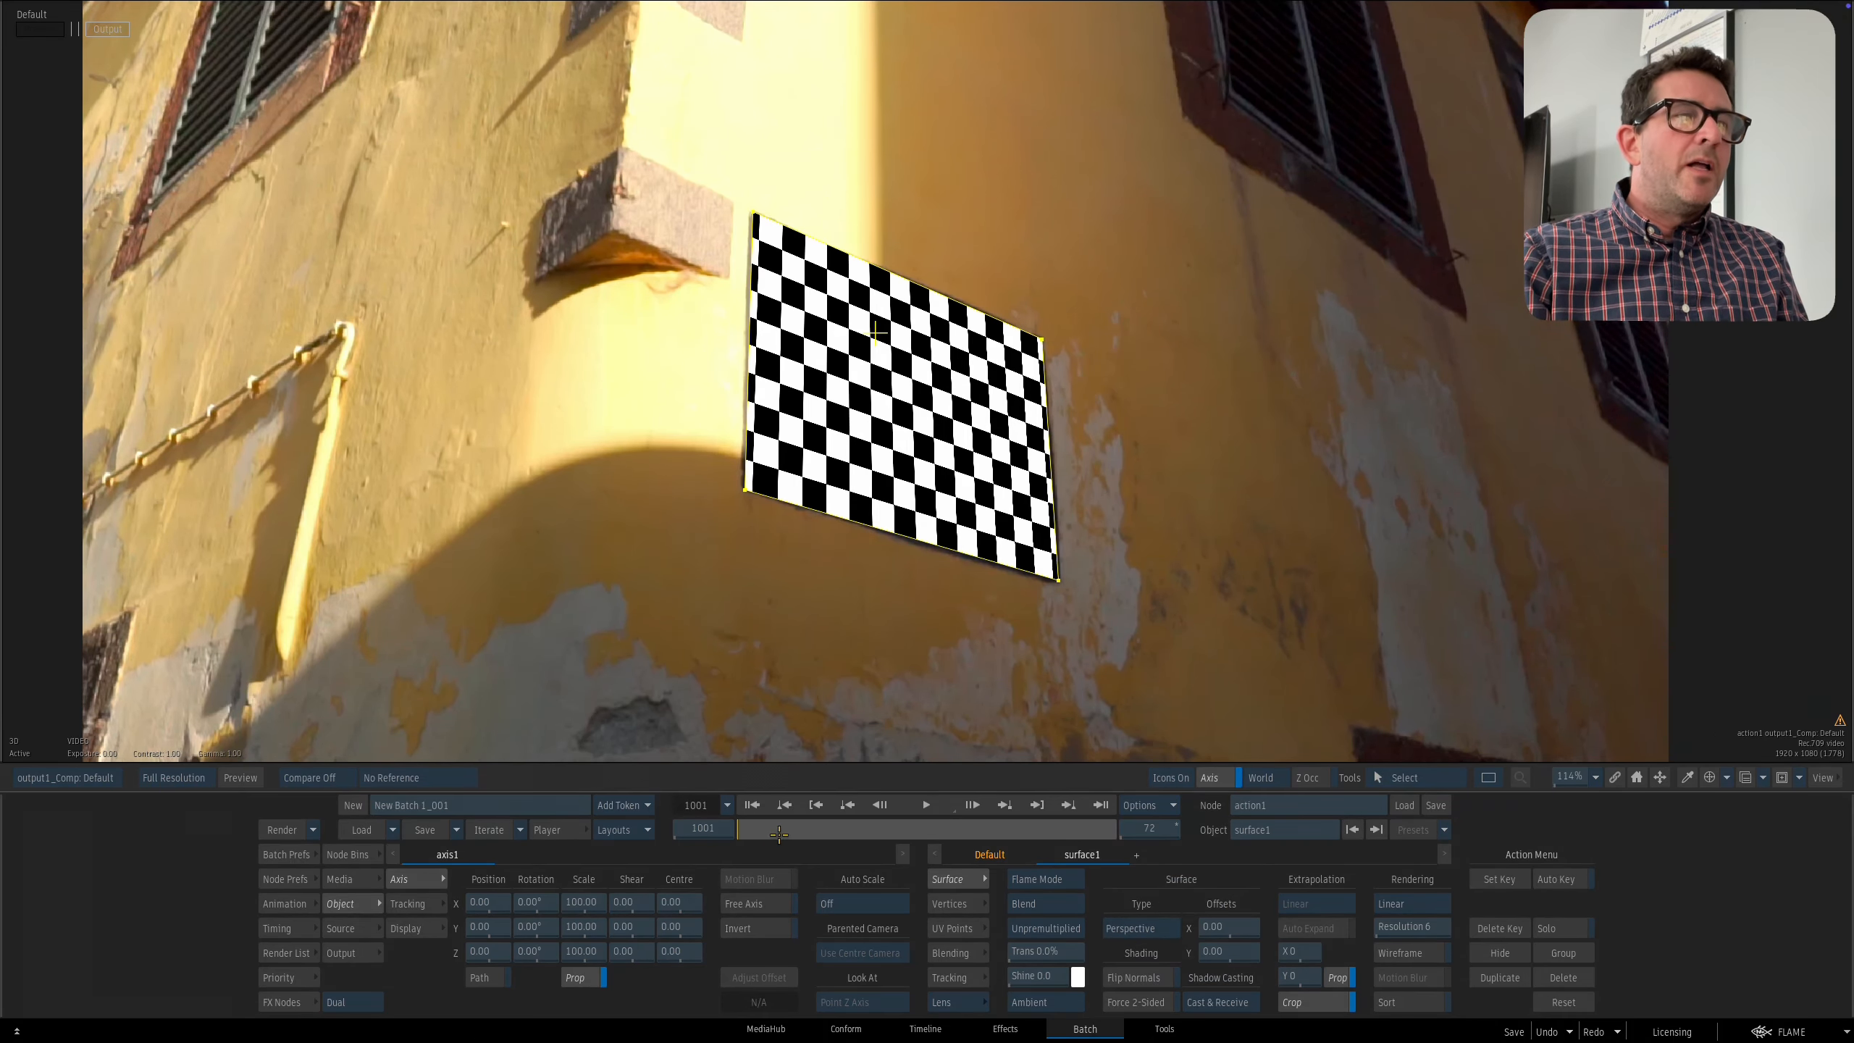
drag(779, 835, 738, 833)
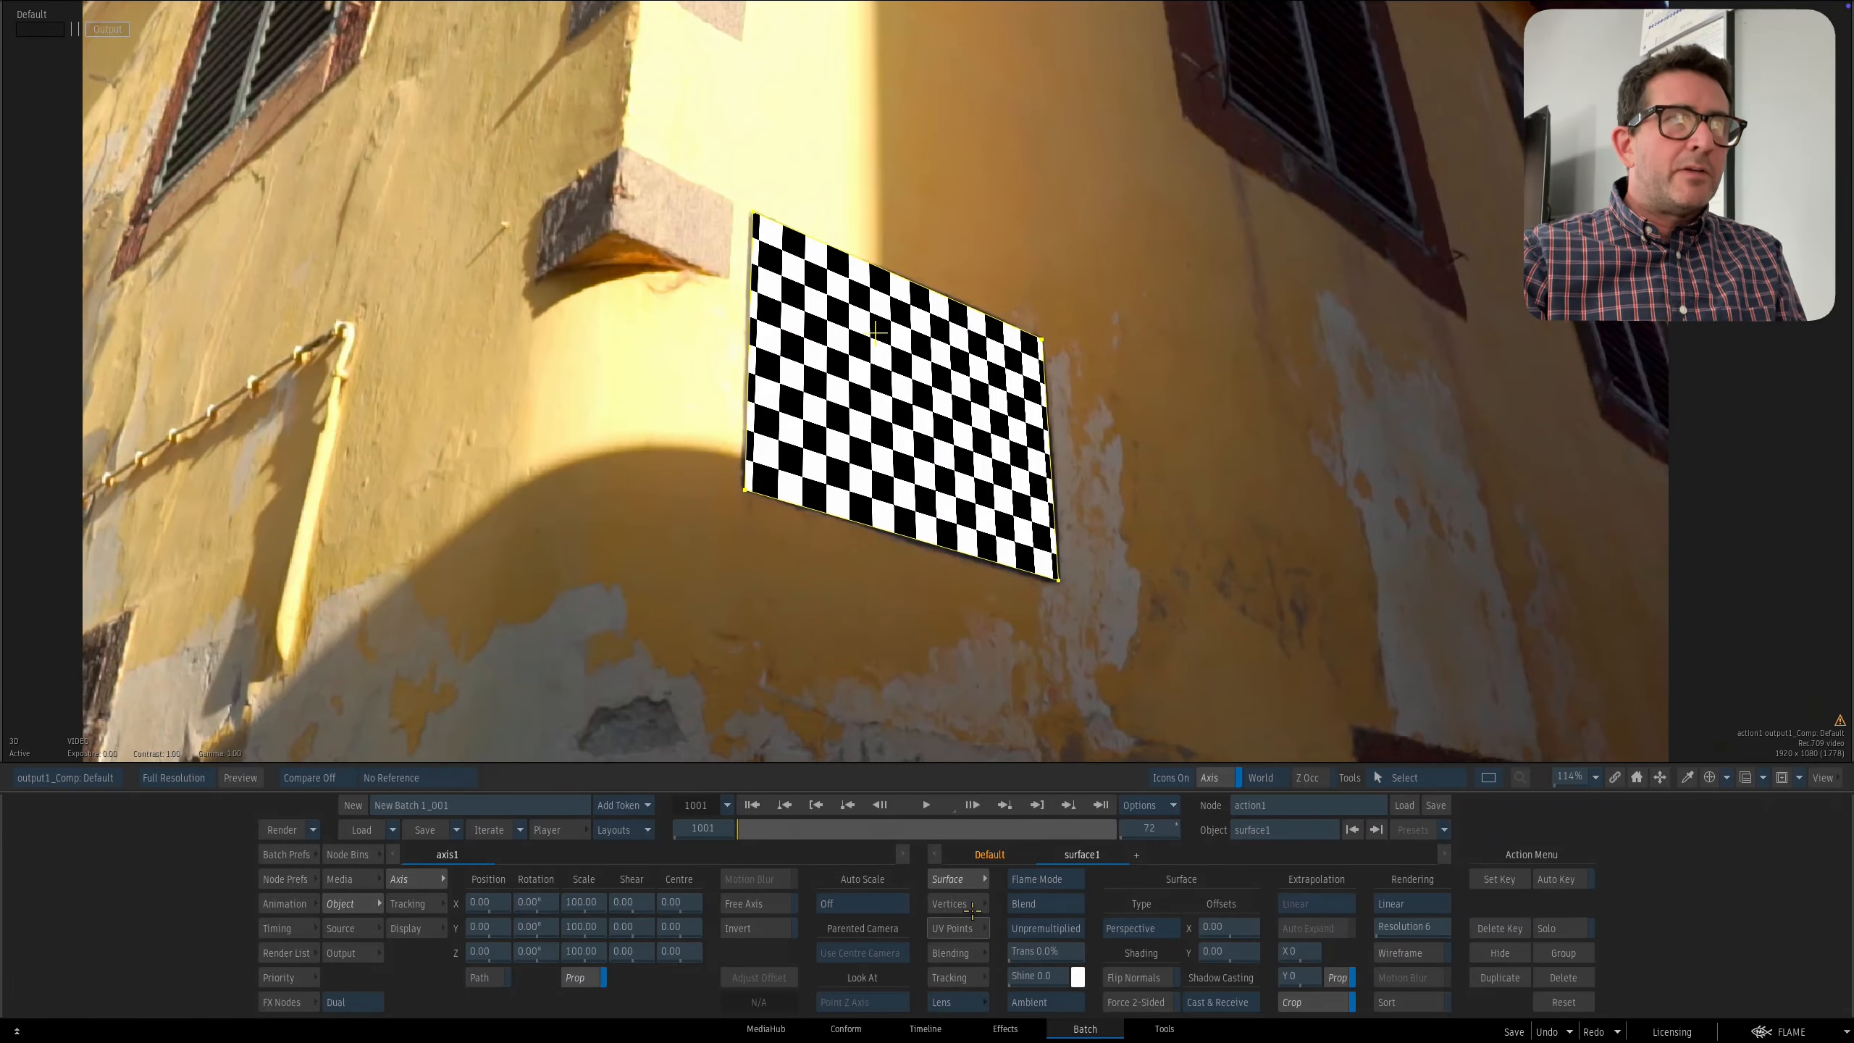
click(1070, 805)
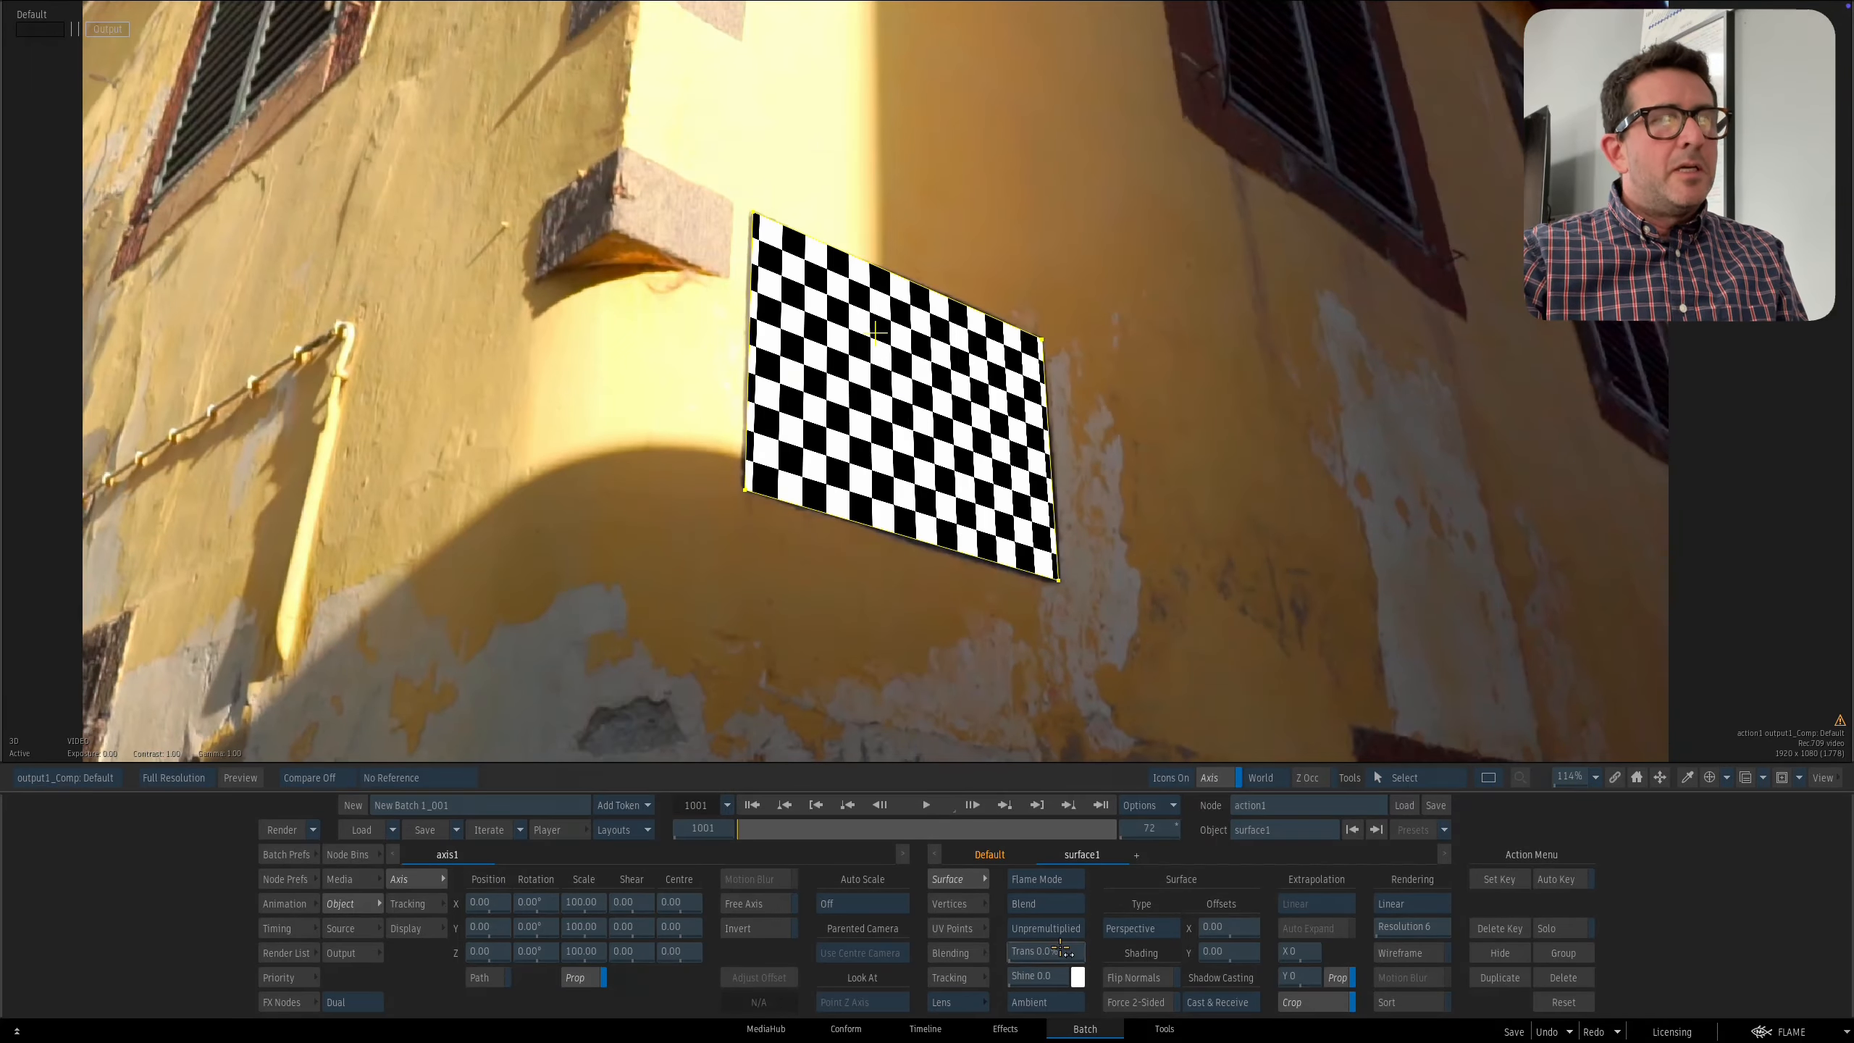
Open the Action schematic, reposition the axis and checkerboard surface nodes, and display the surface's vertex settings.
key(F4)
click(925, 424)
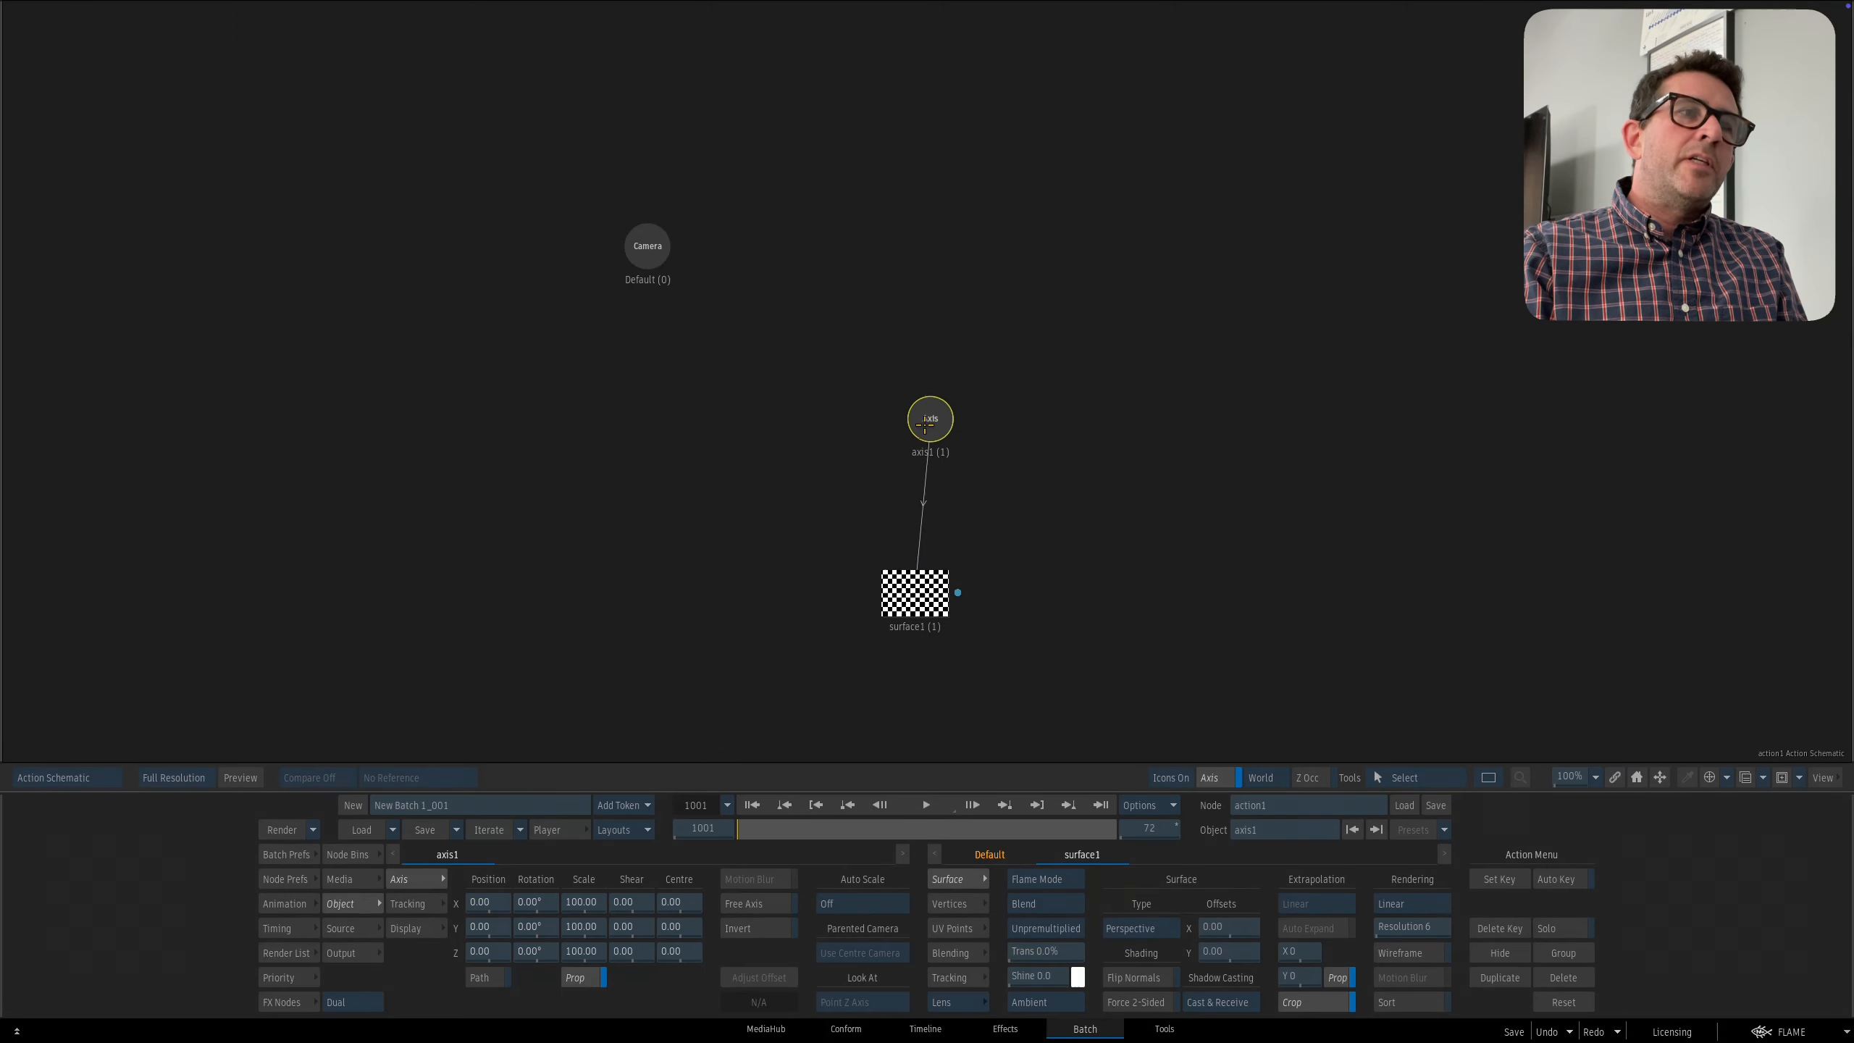
drag(925, 423, 940, 454)
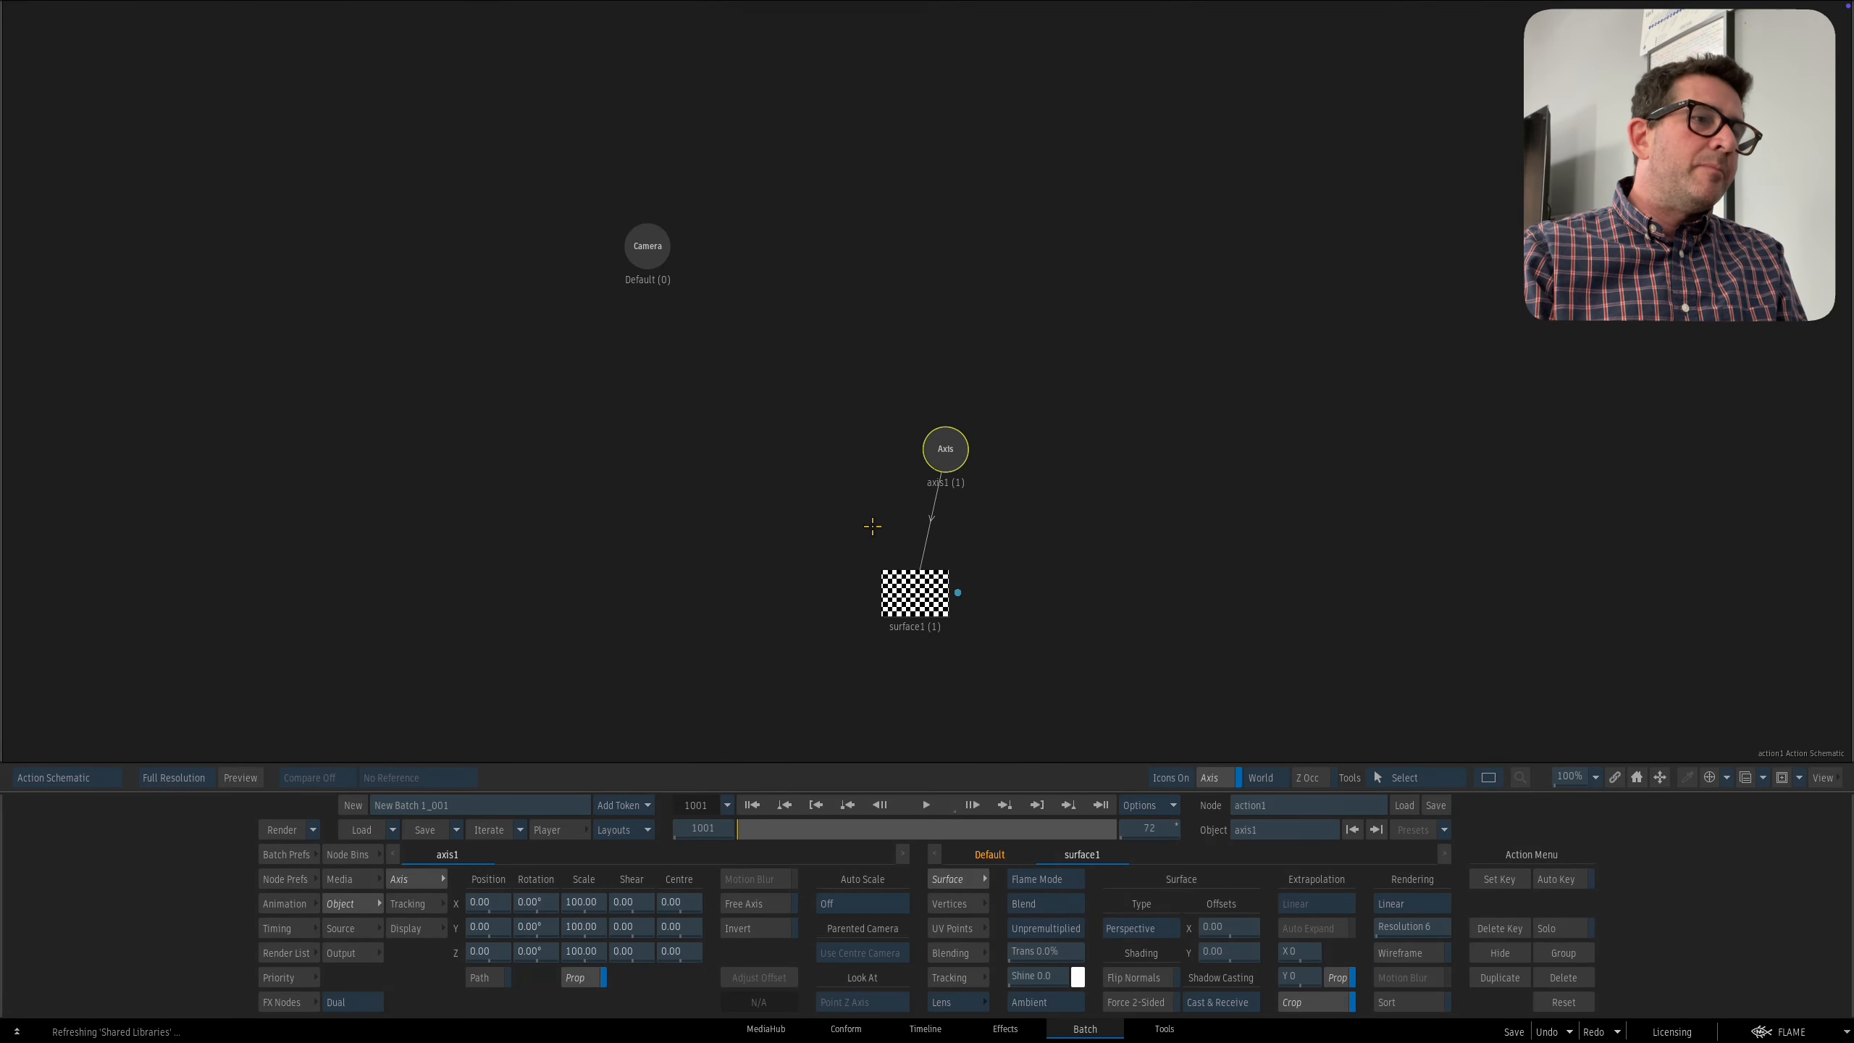
drag(911, 582, 937, 626)
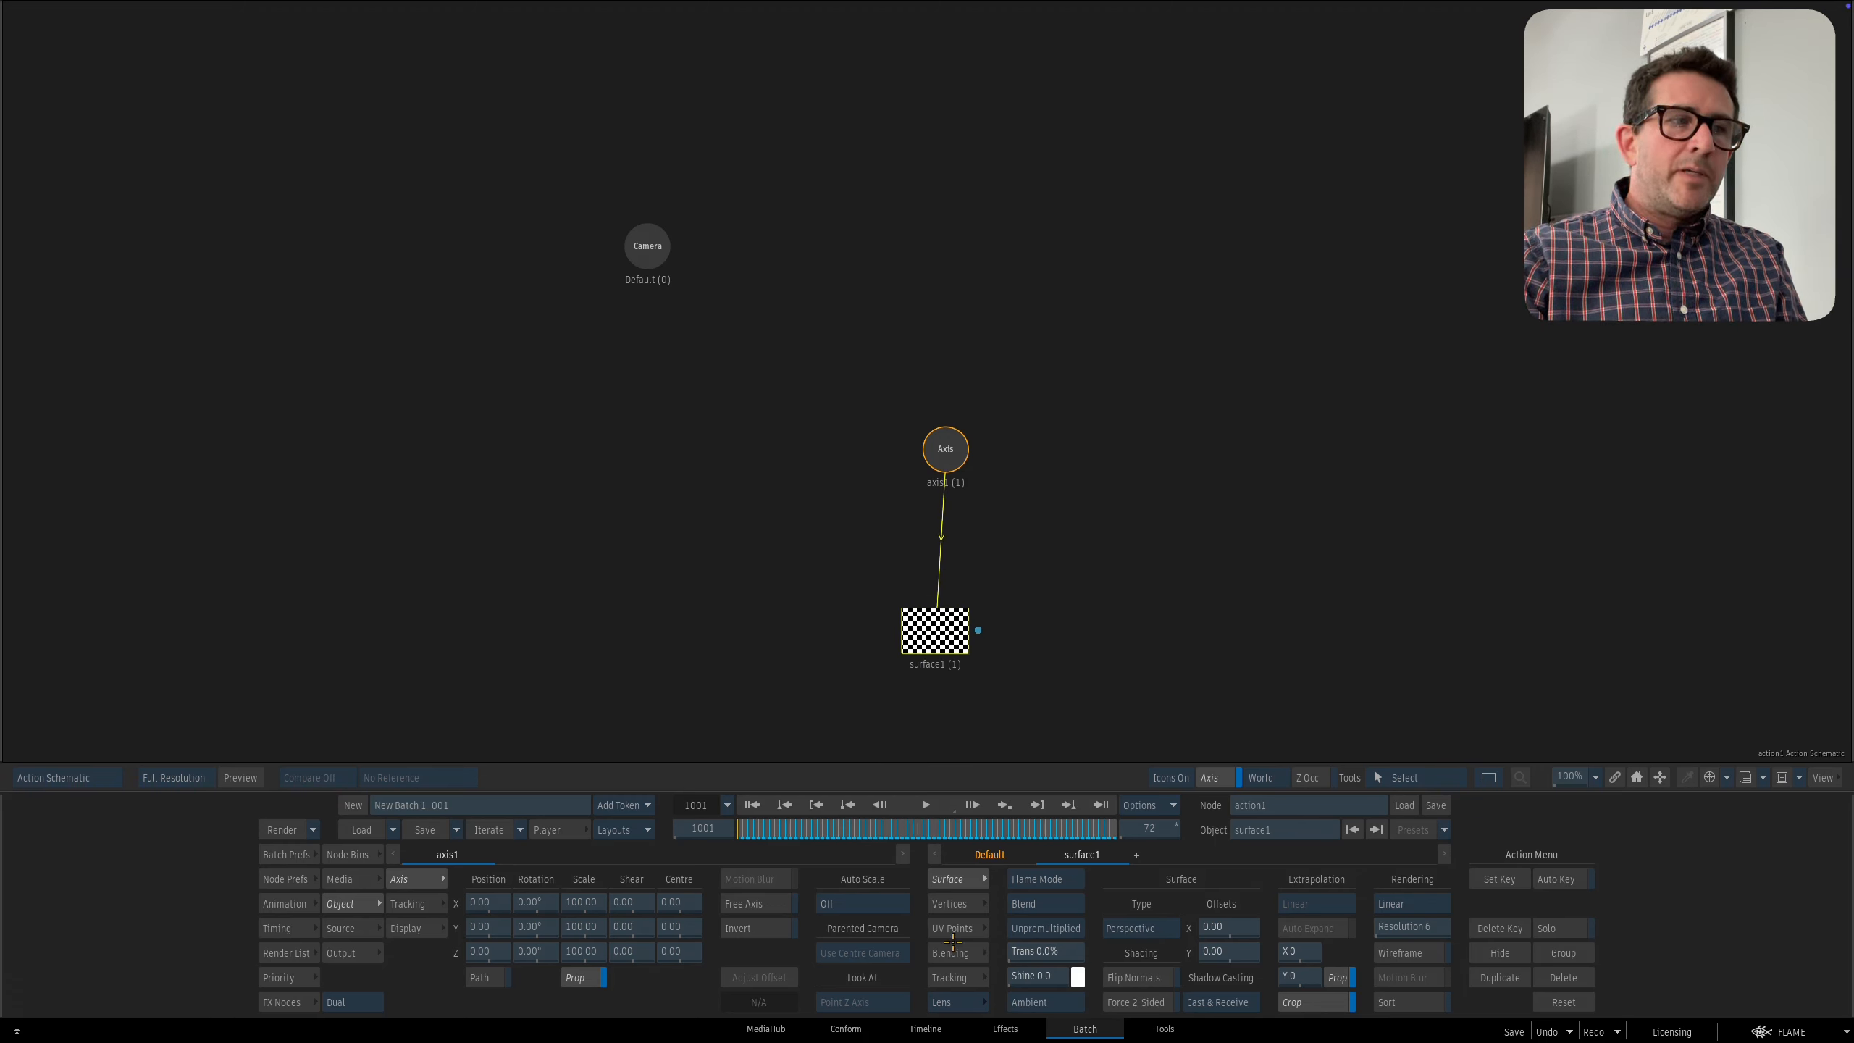
click(956, 903)
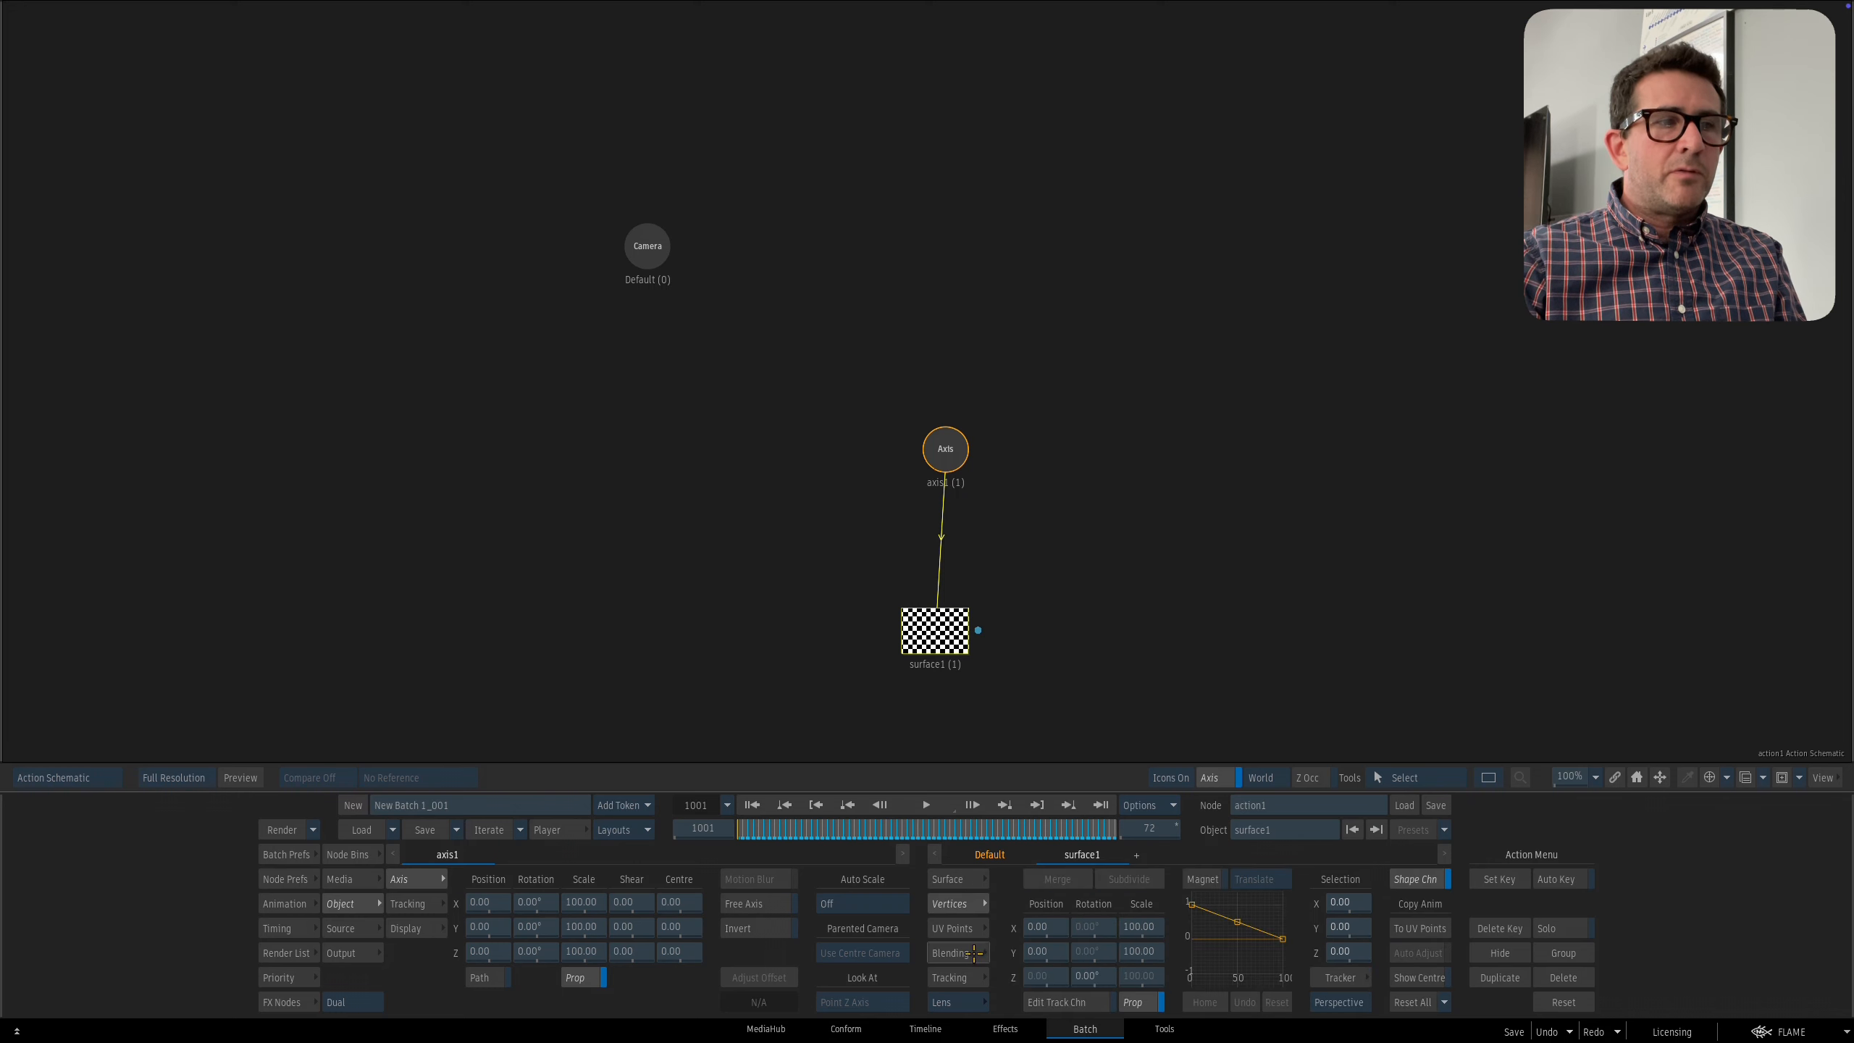
Select the axis node, enter its tracker from the tracking settings to view the checkerboard media, and exit.
mouse_move(946, 447)
mouse_down()
mouse_move(906, 454)
mouse_move(932, 451)
mouse_move(924, 466)
mouse_up()
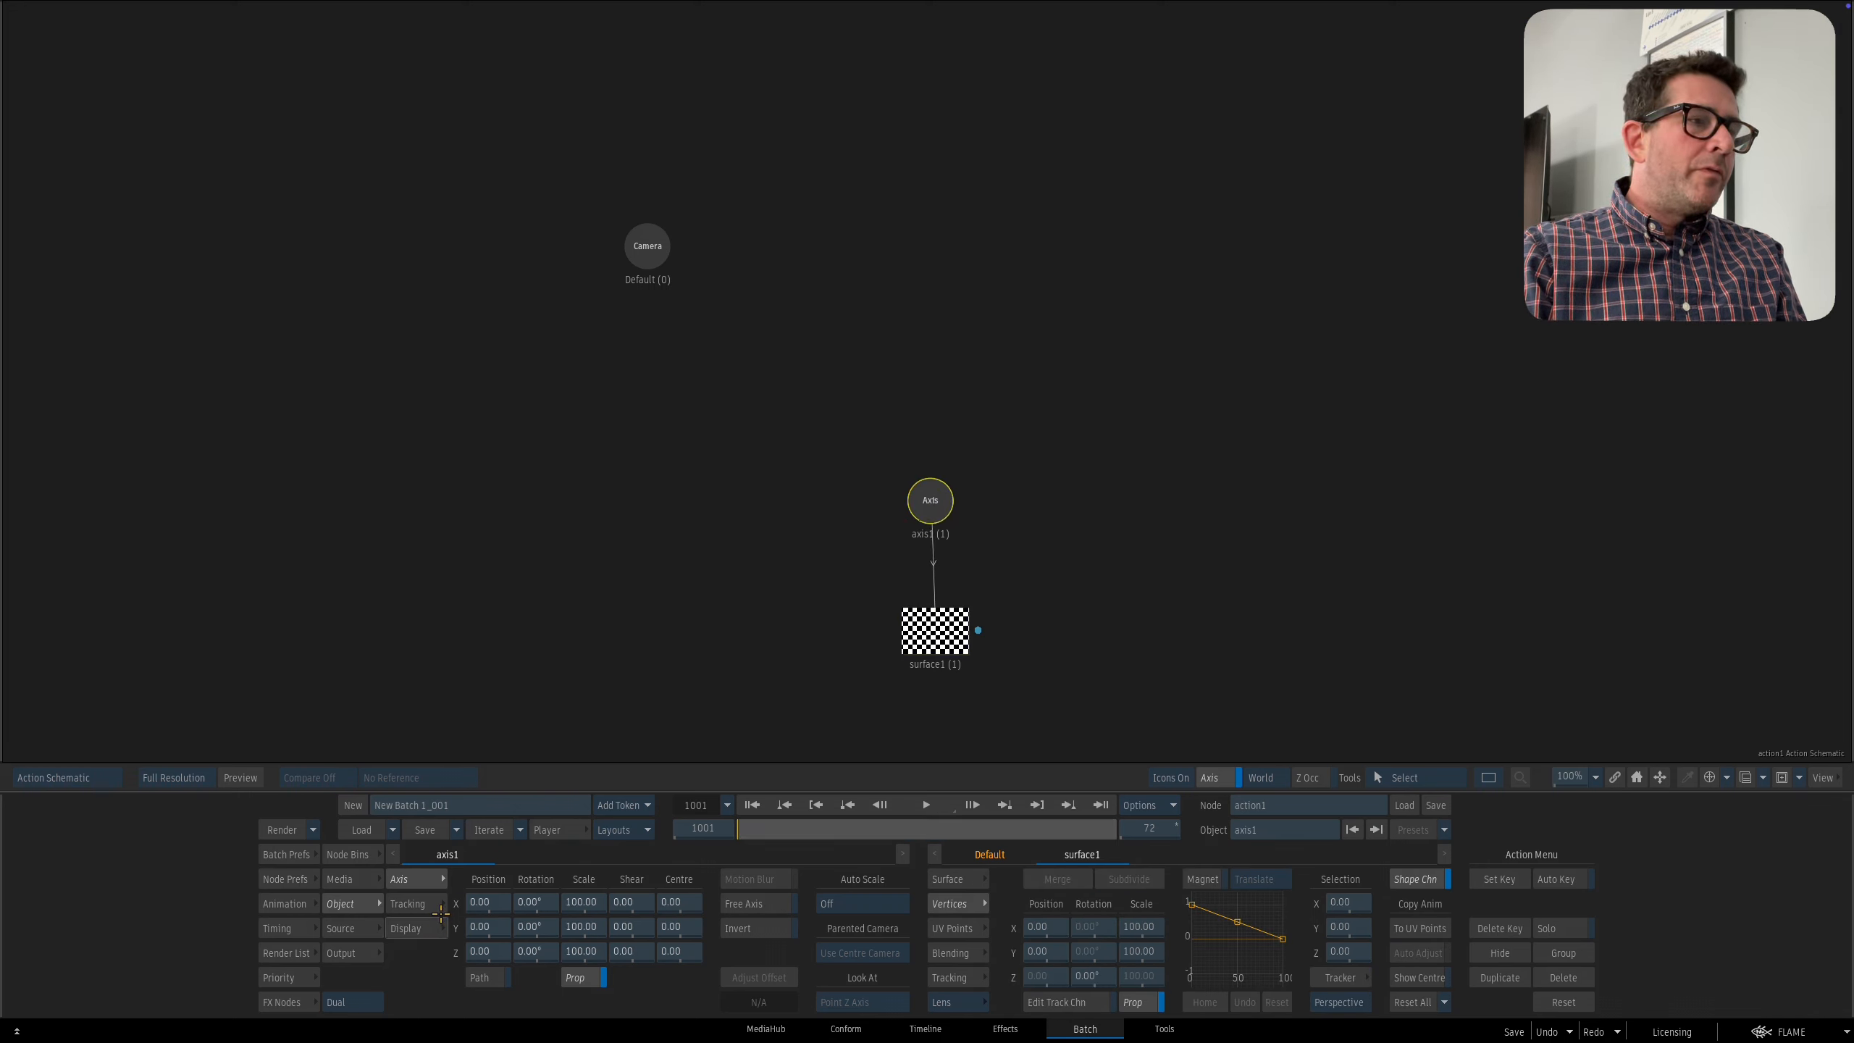
click(432, 906)
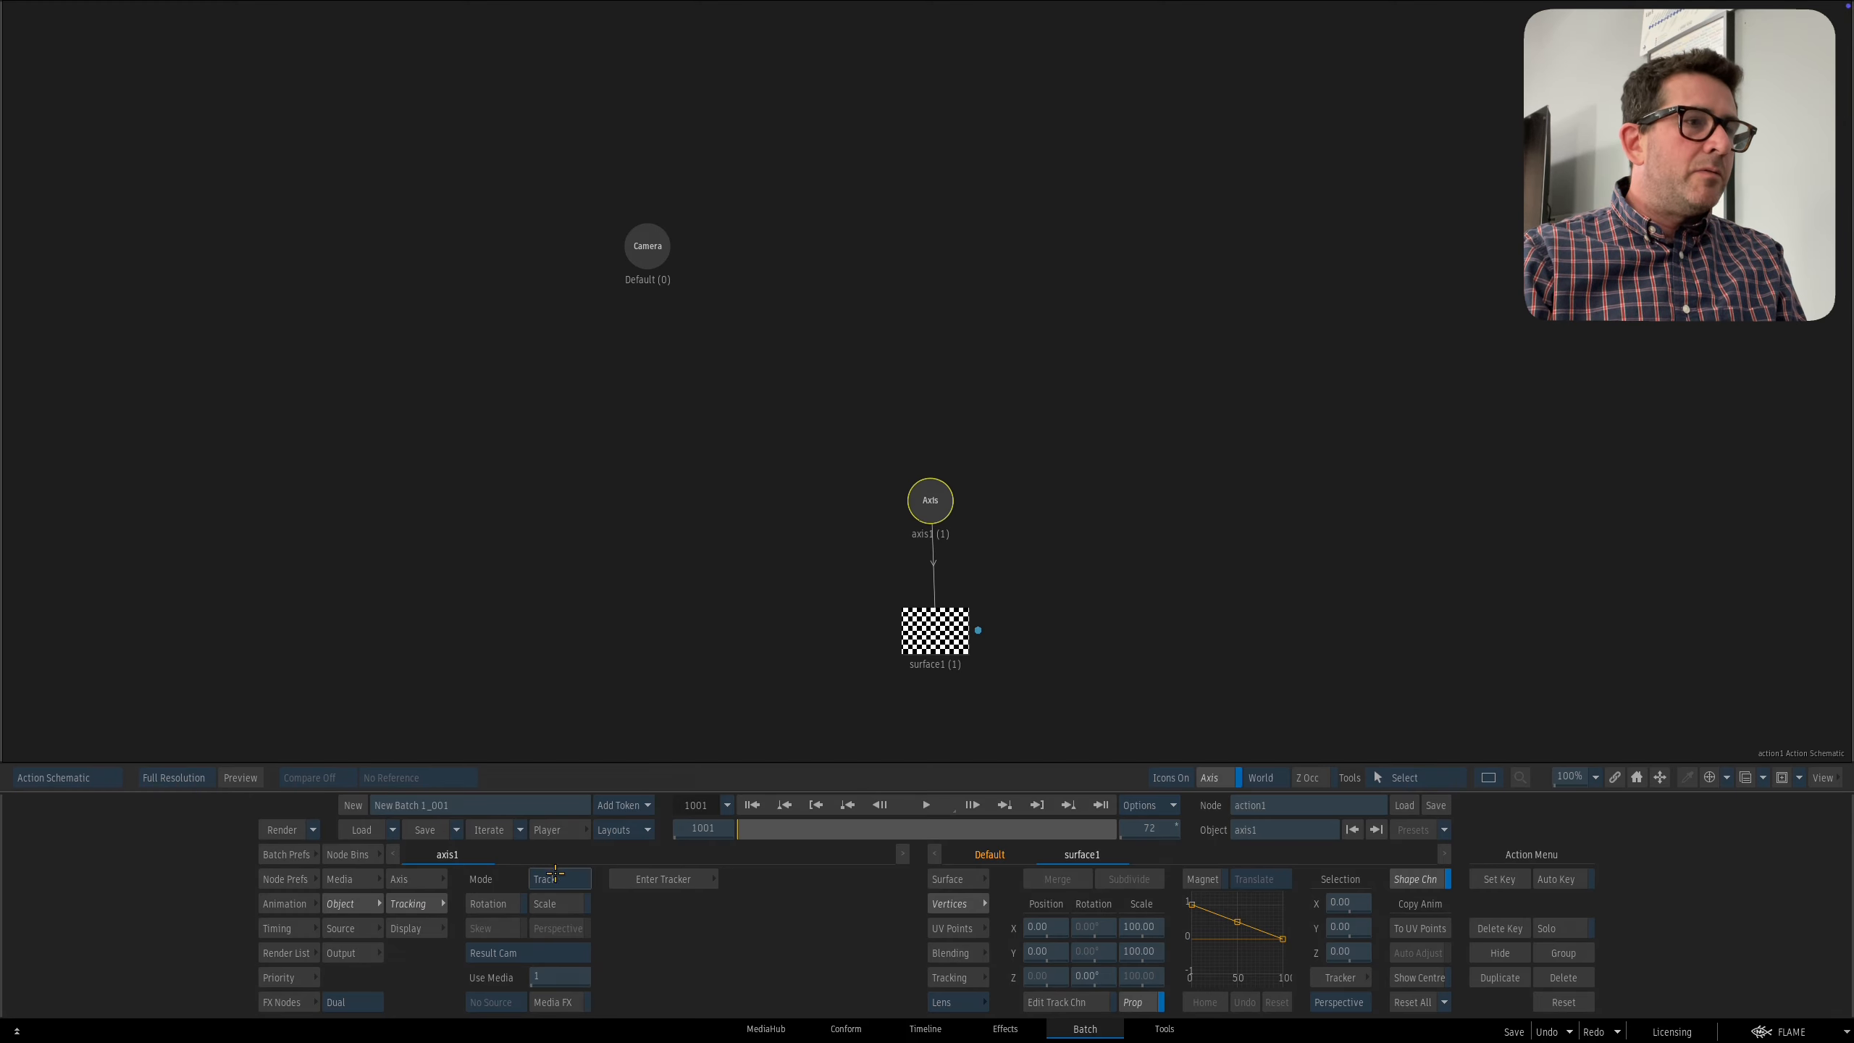
click(648, 882)
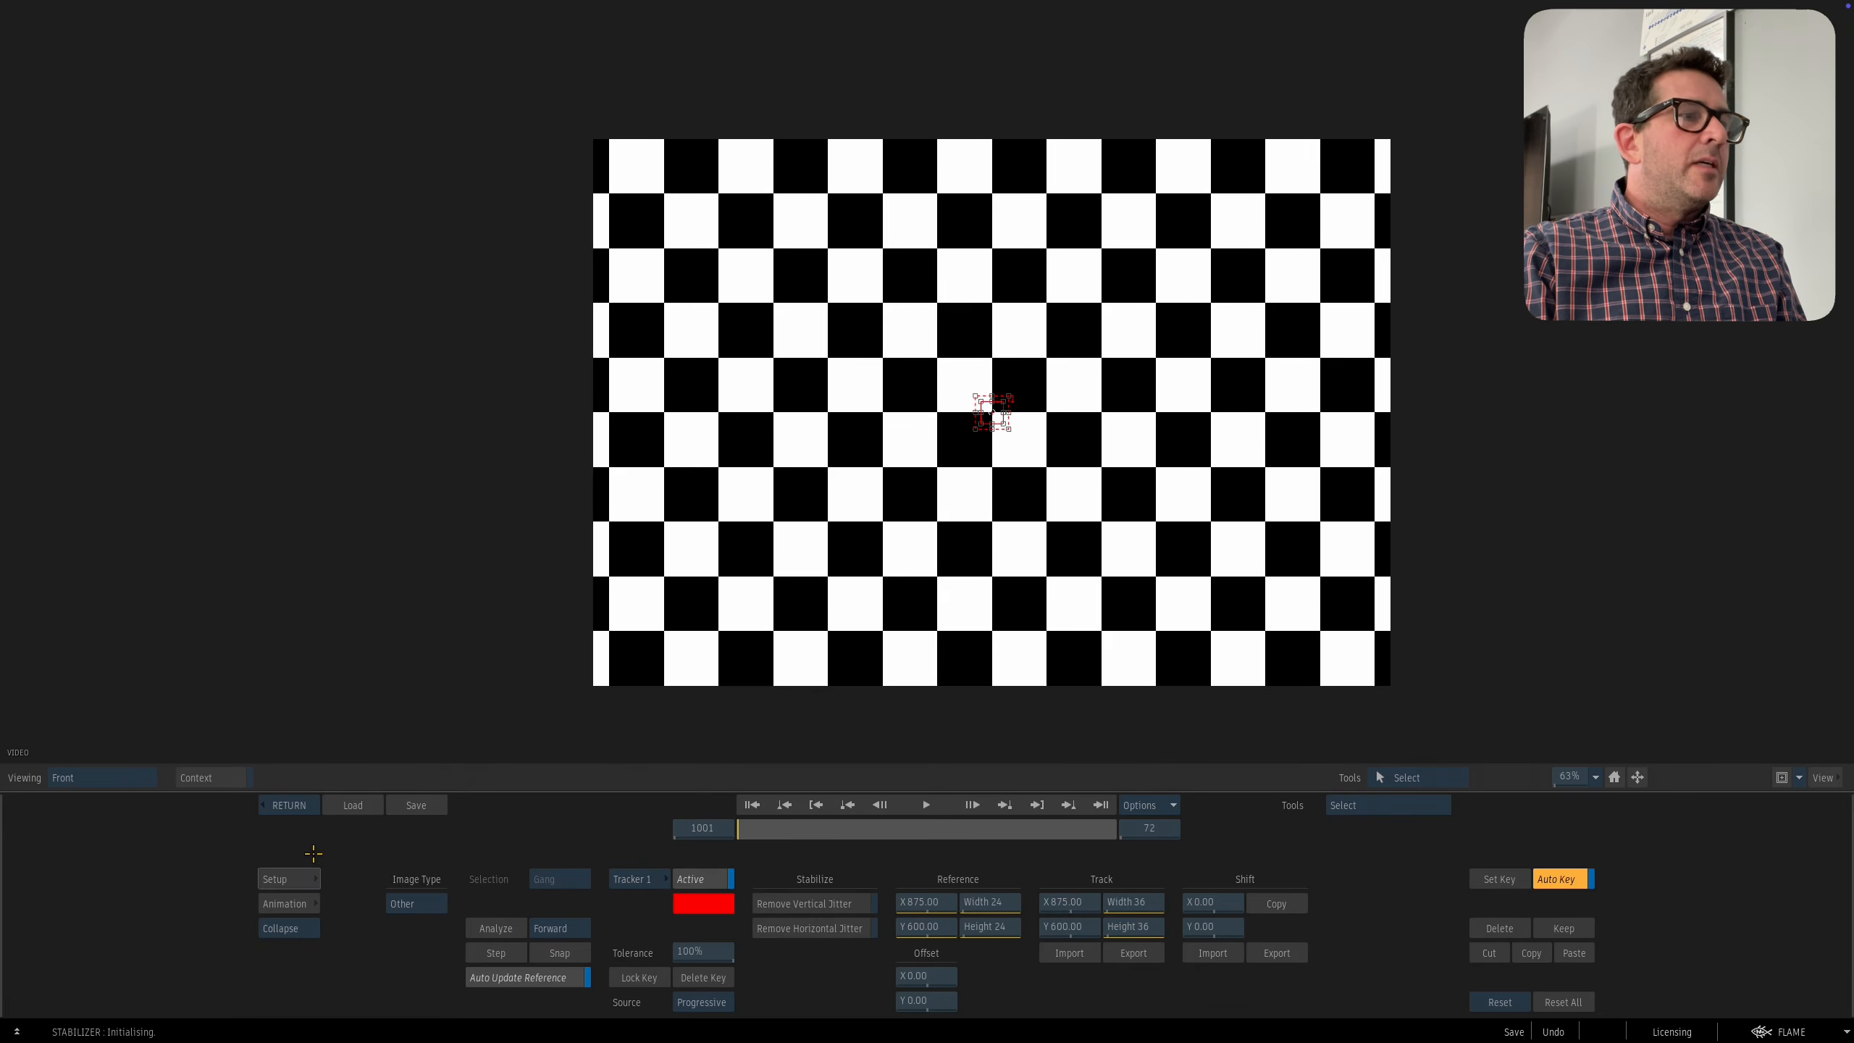
click(289, 808)
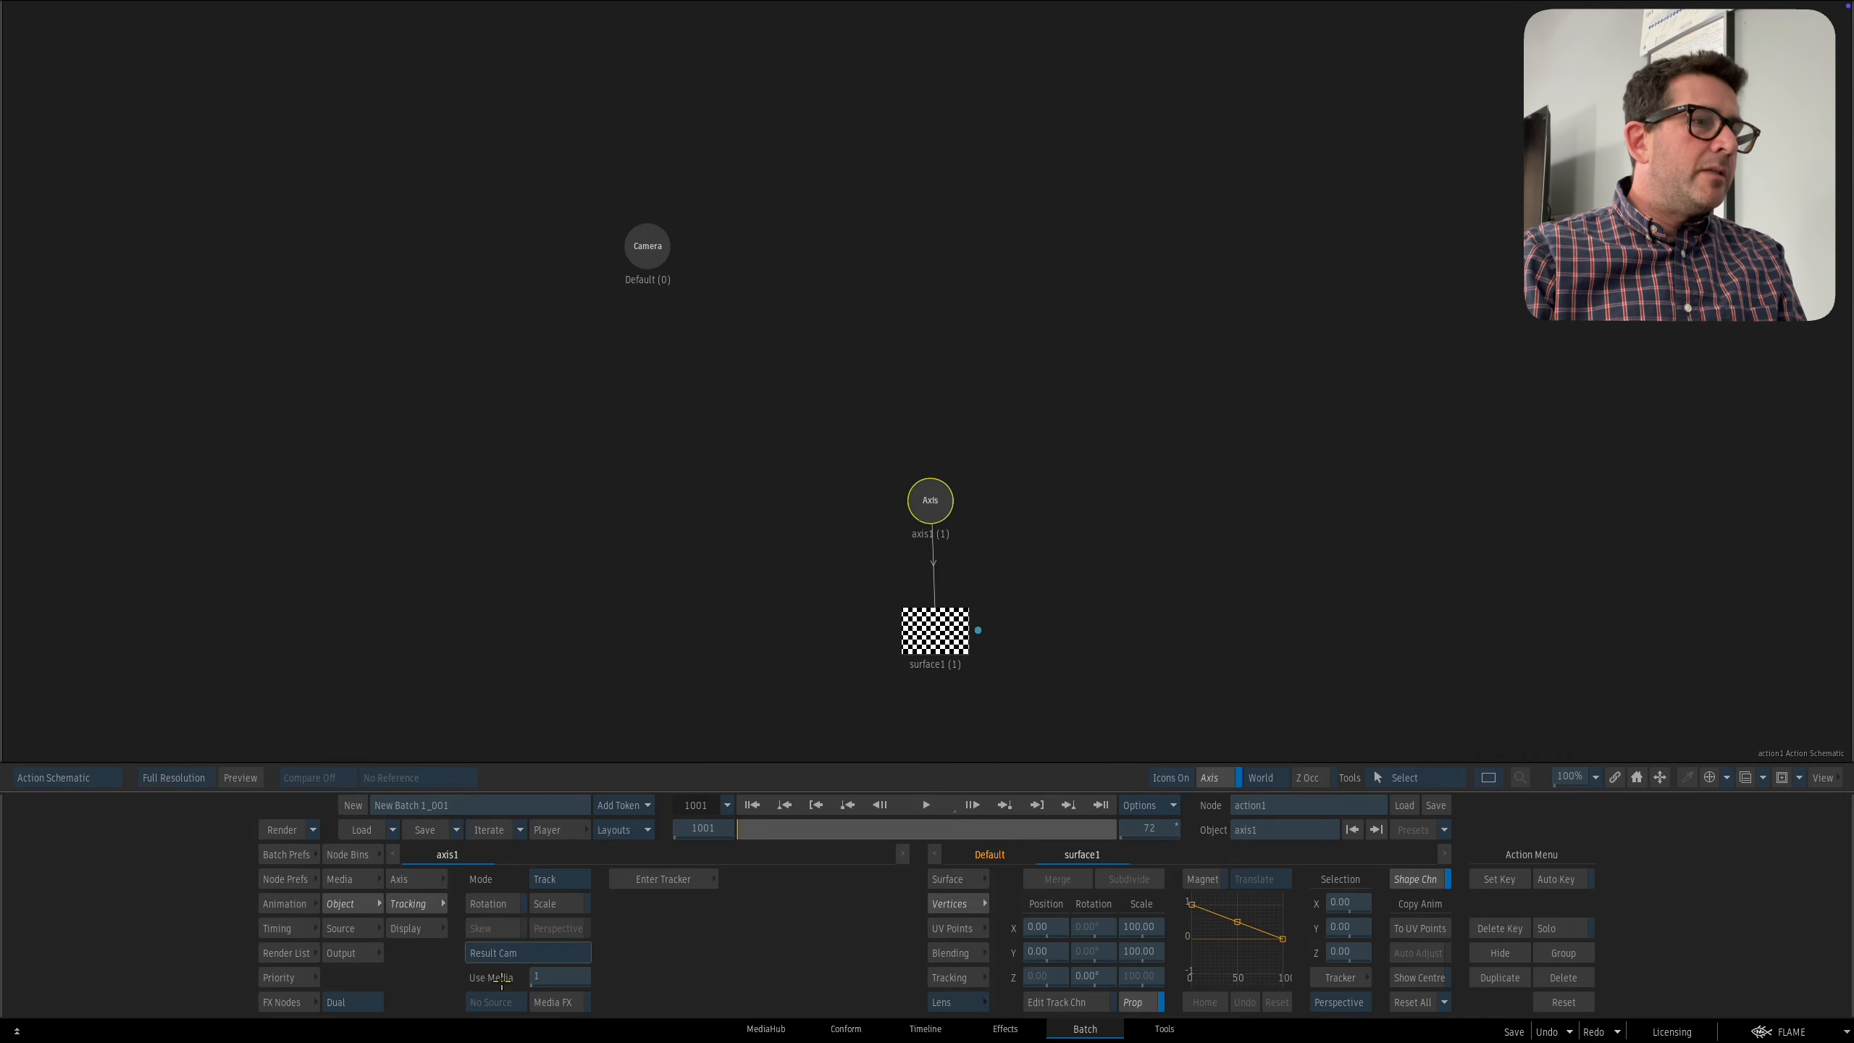
Set the axis tracking's Use Media to 0, enter the tracker on the street footage, and exit discarding changes.
click(657, 880)
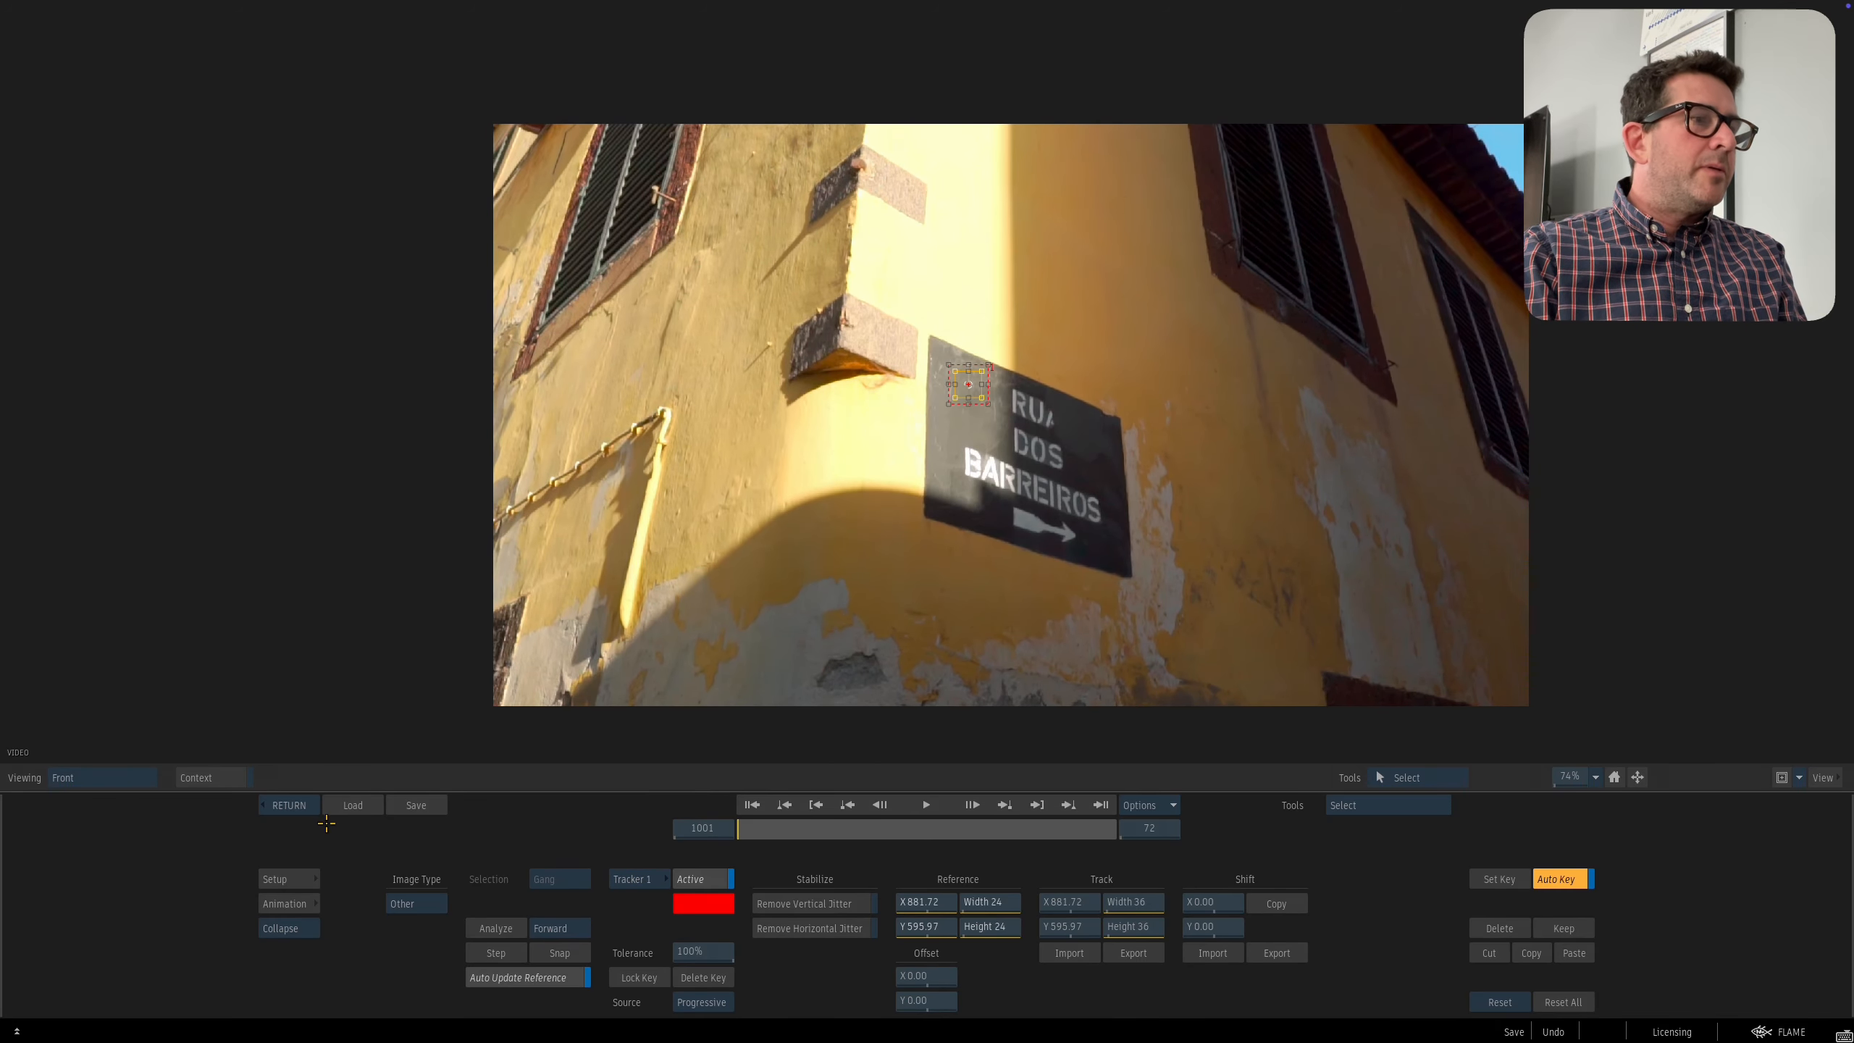
click(299, 805)
click(305, 783)
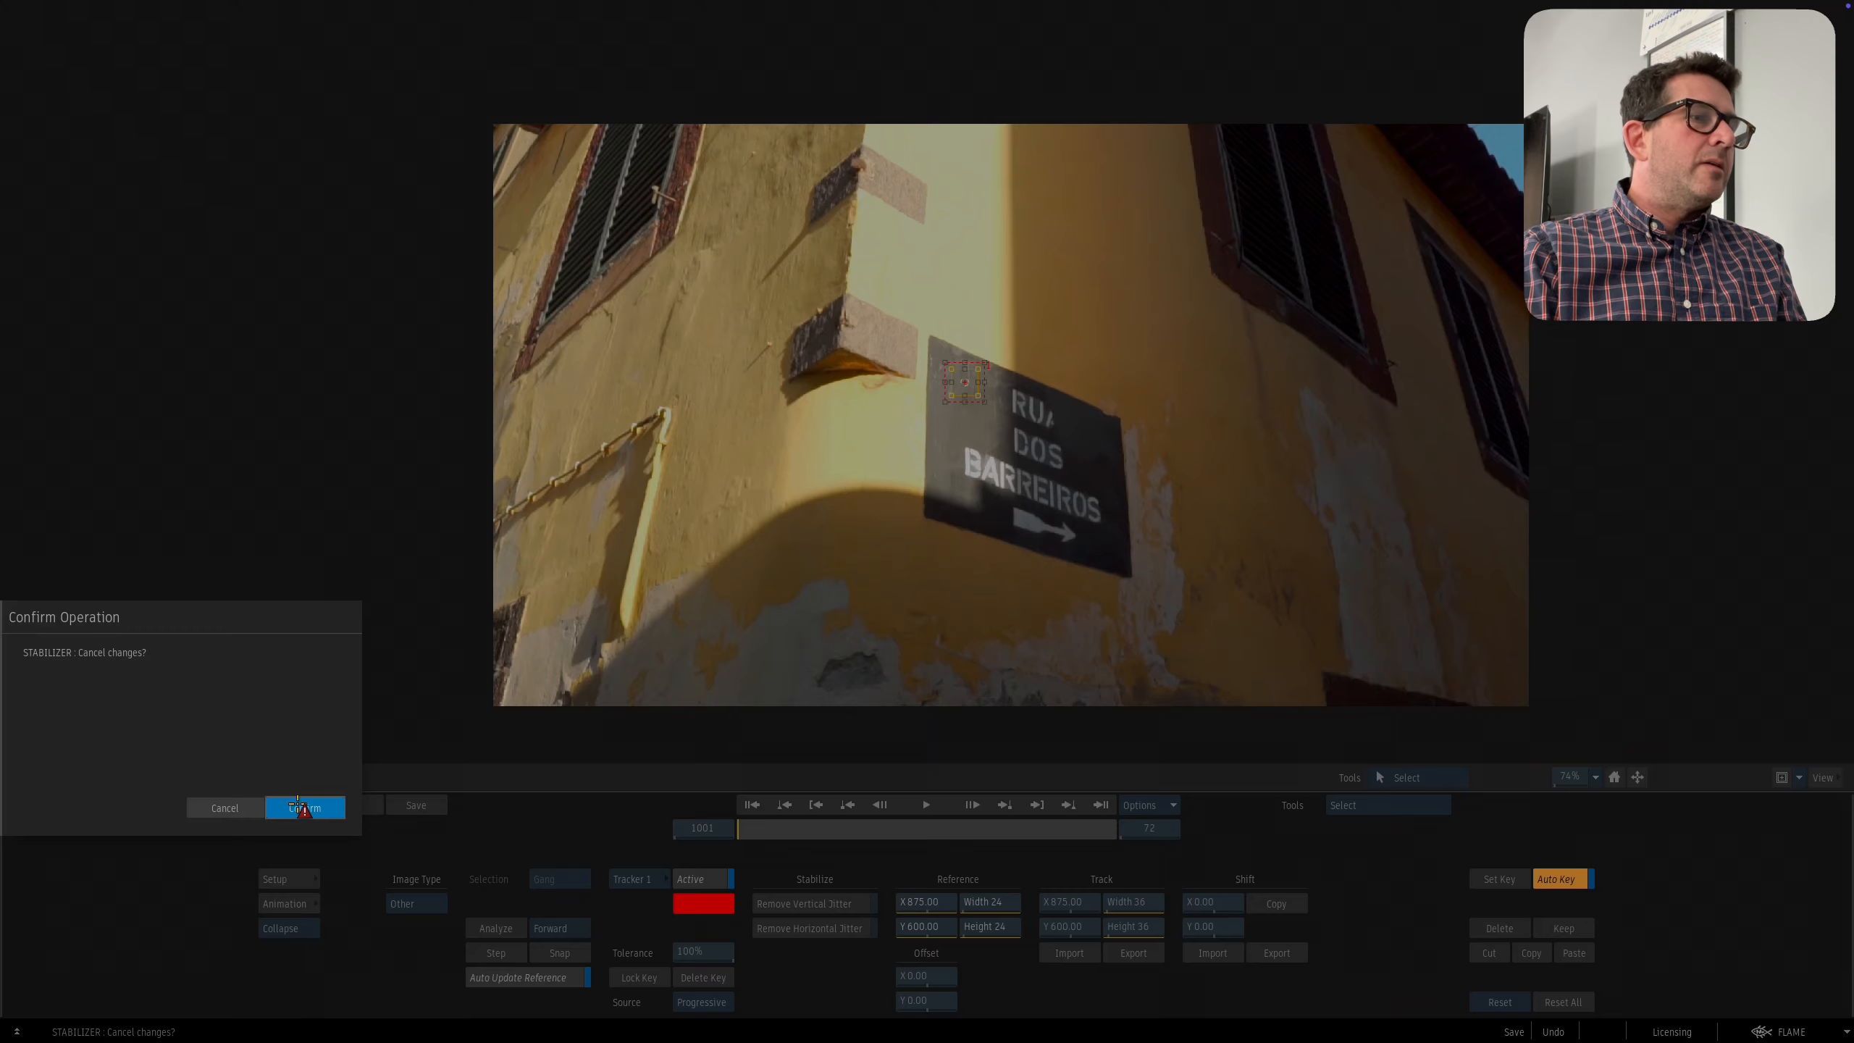
click(306, 804)
Enable Rotation and Scale tracking for the axis, view its two trackers on the street footage, and exit.
click(555, 905)
click(487, 903)
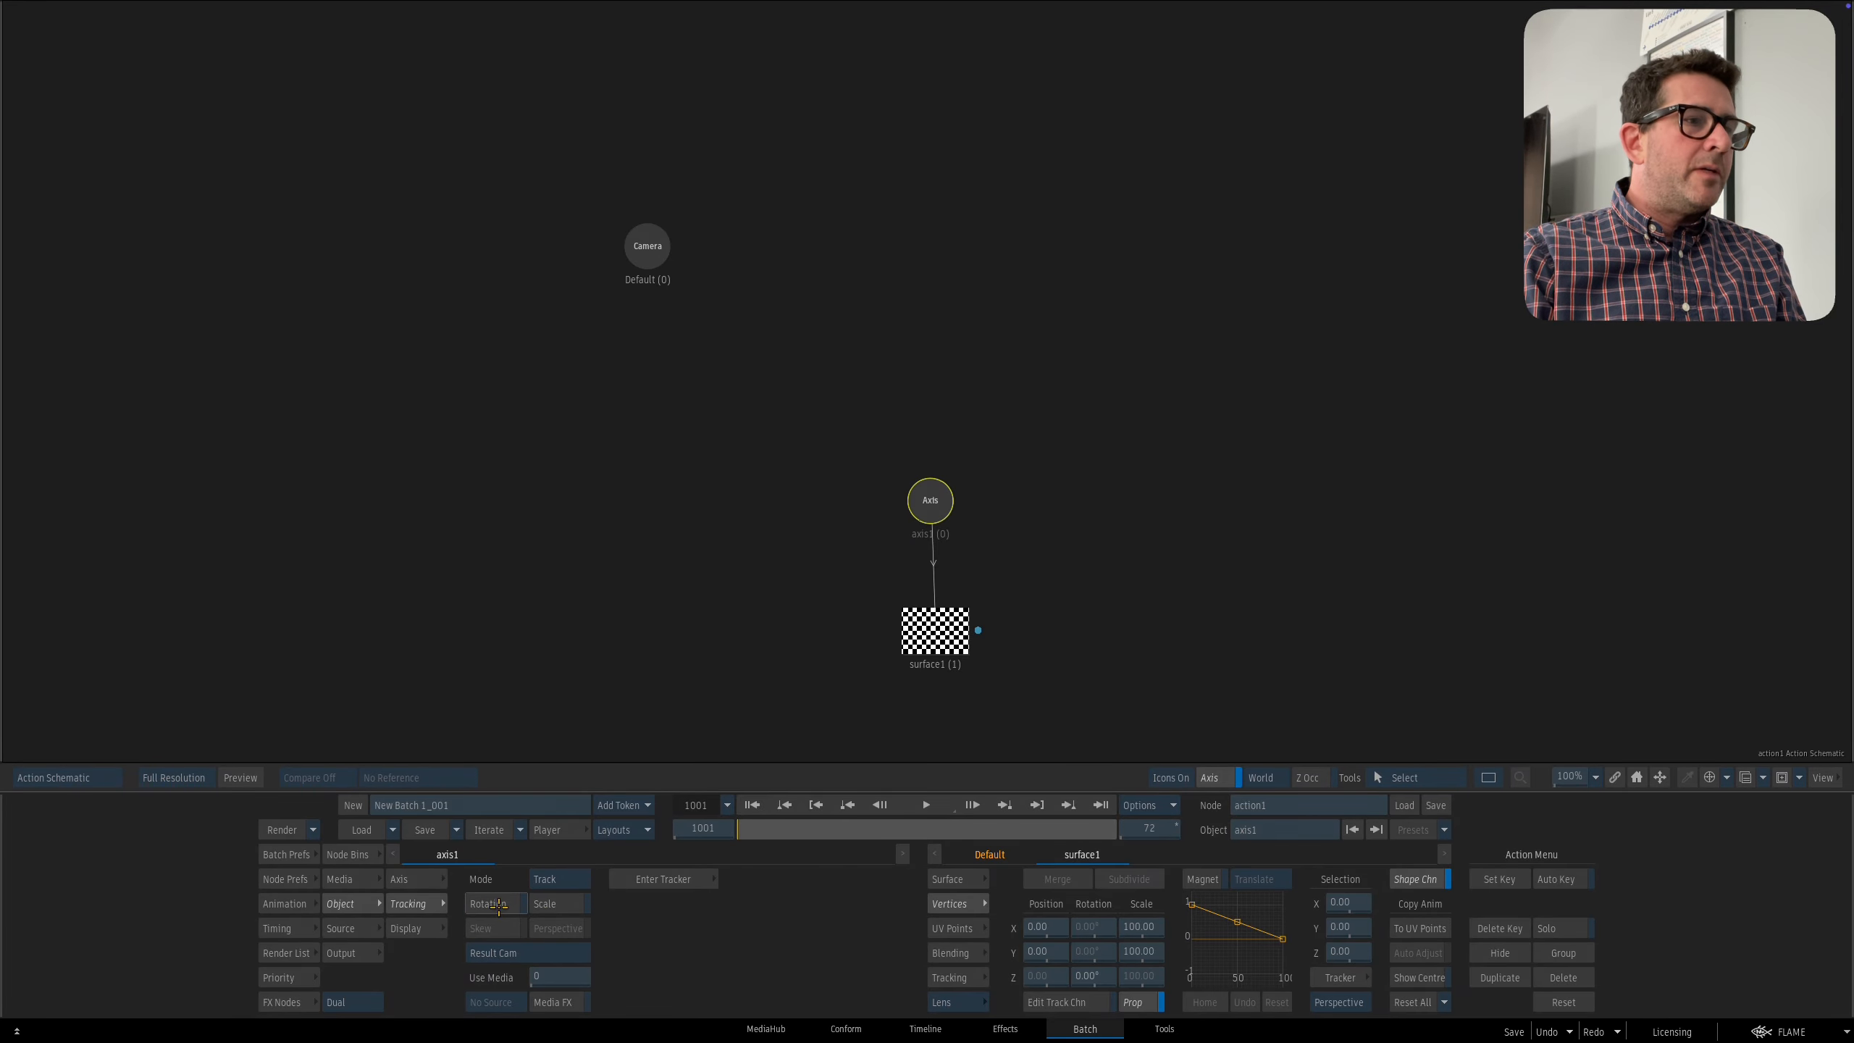
click(634, 884)
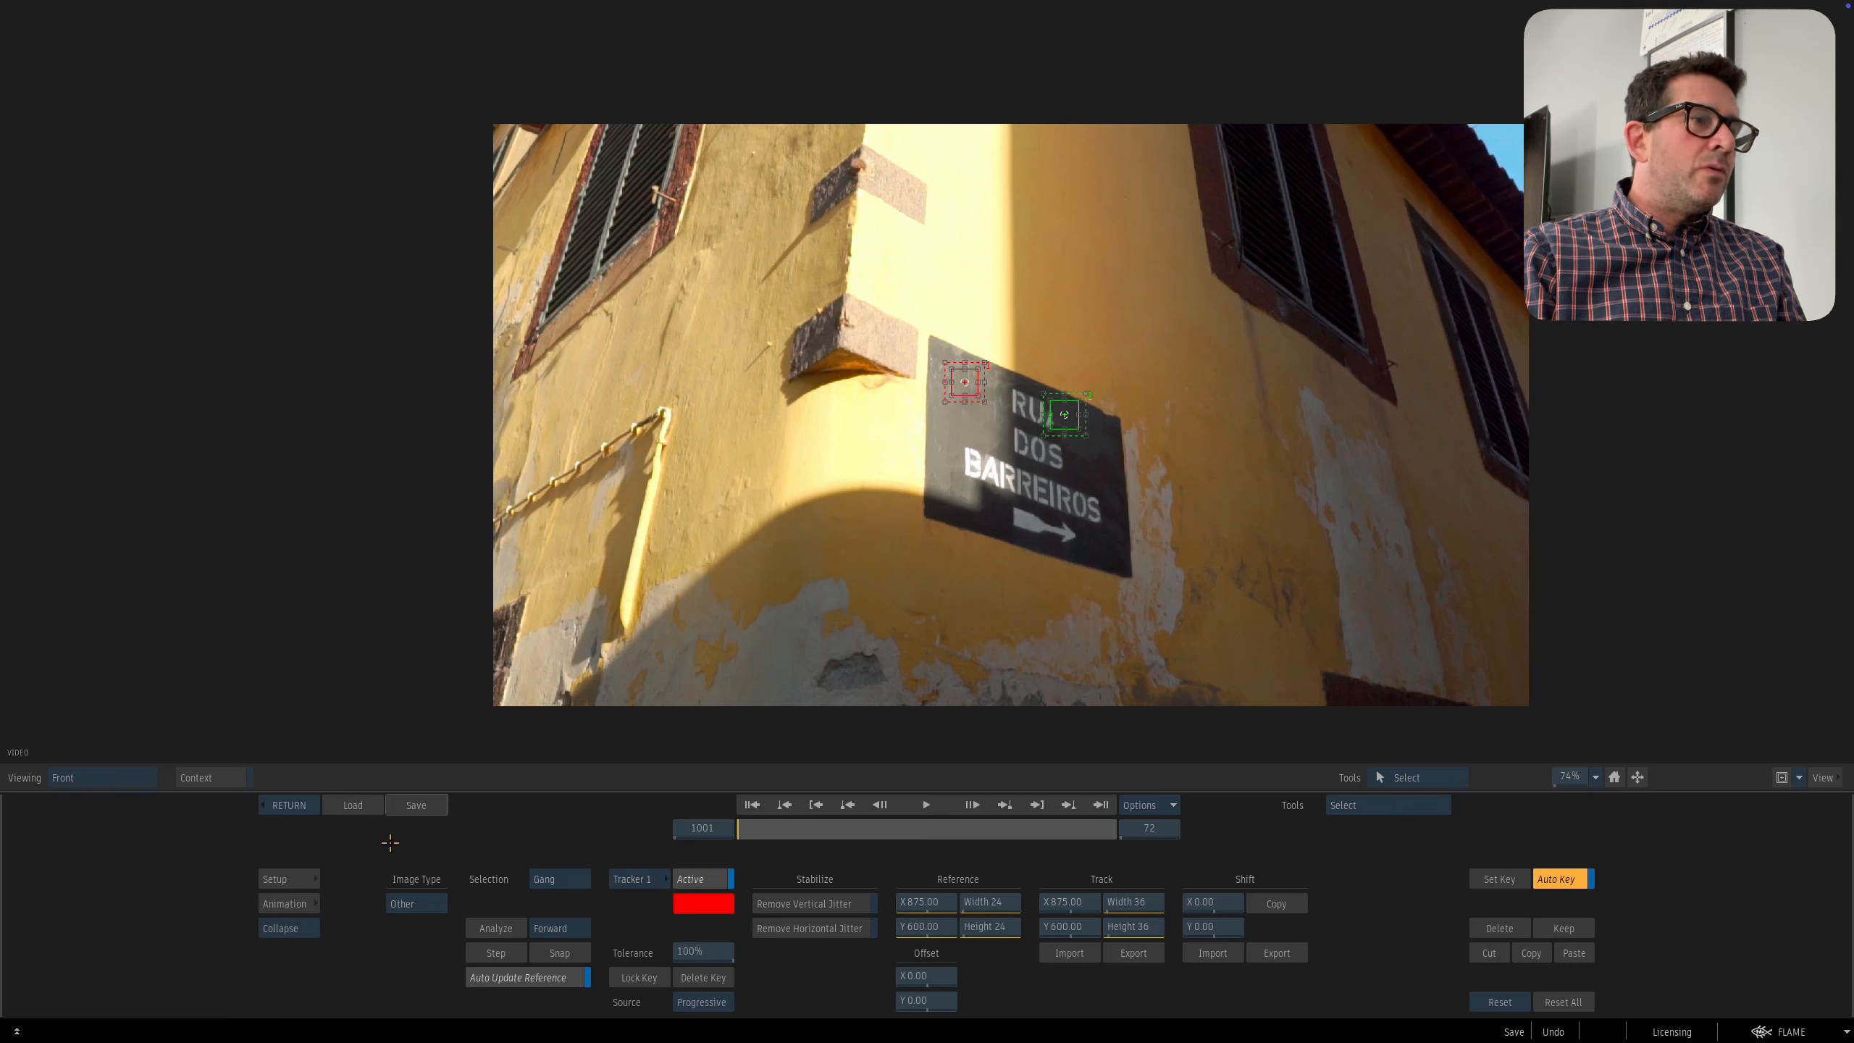
click(281, 804)
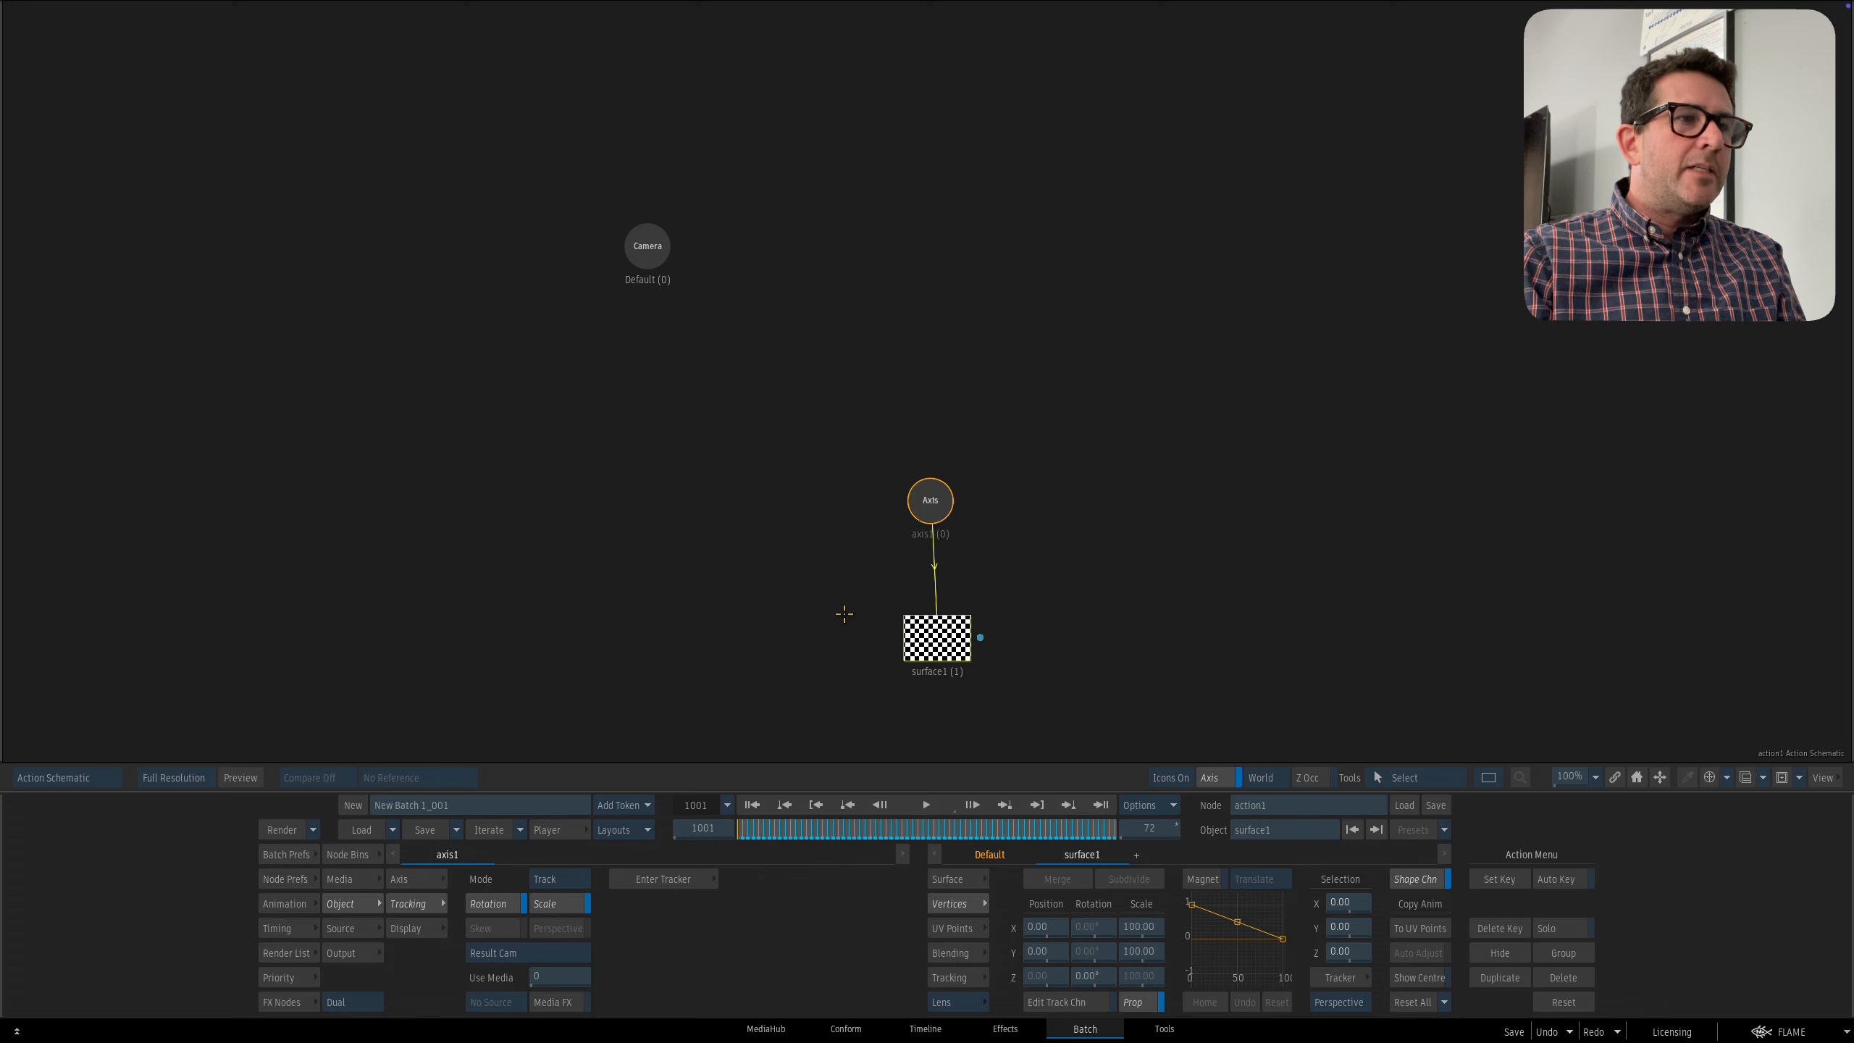
Delete the axis node parented to the checkerboard surface and select the surface.
drag(920, 502, 898, 449)
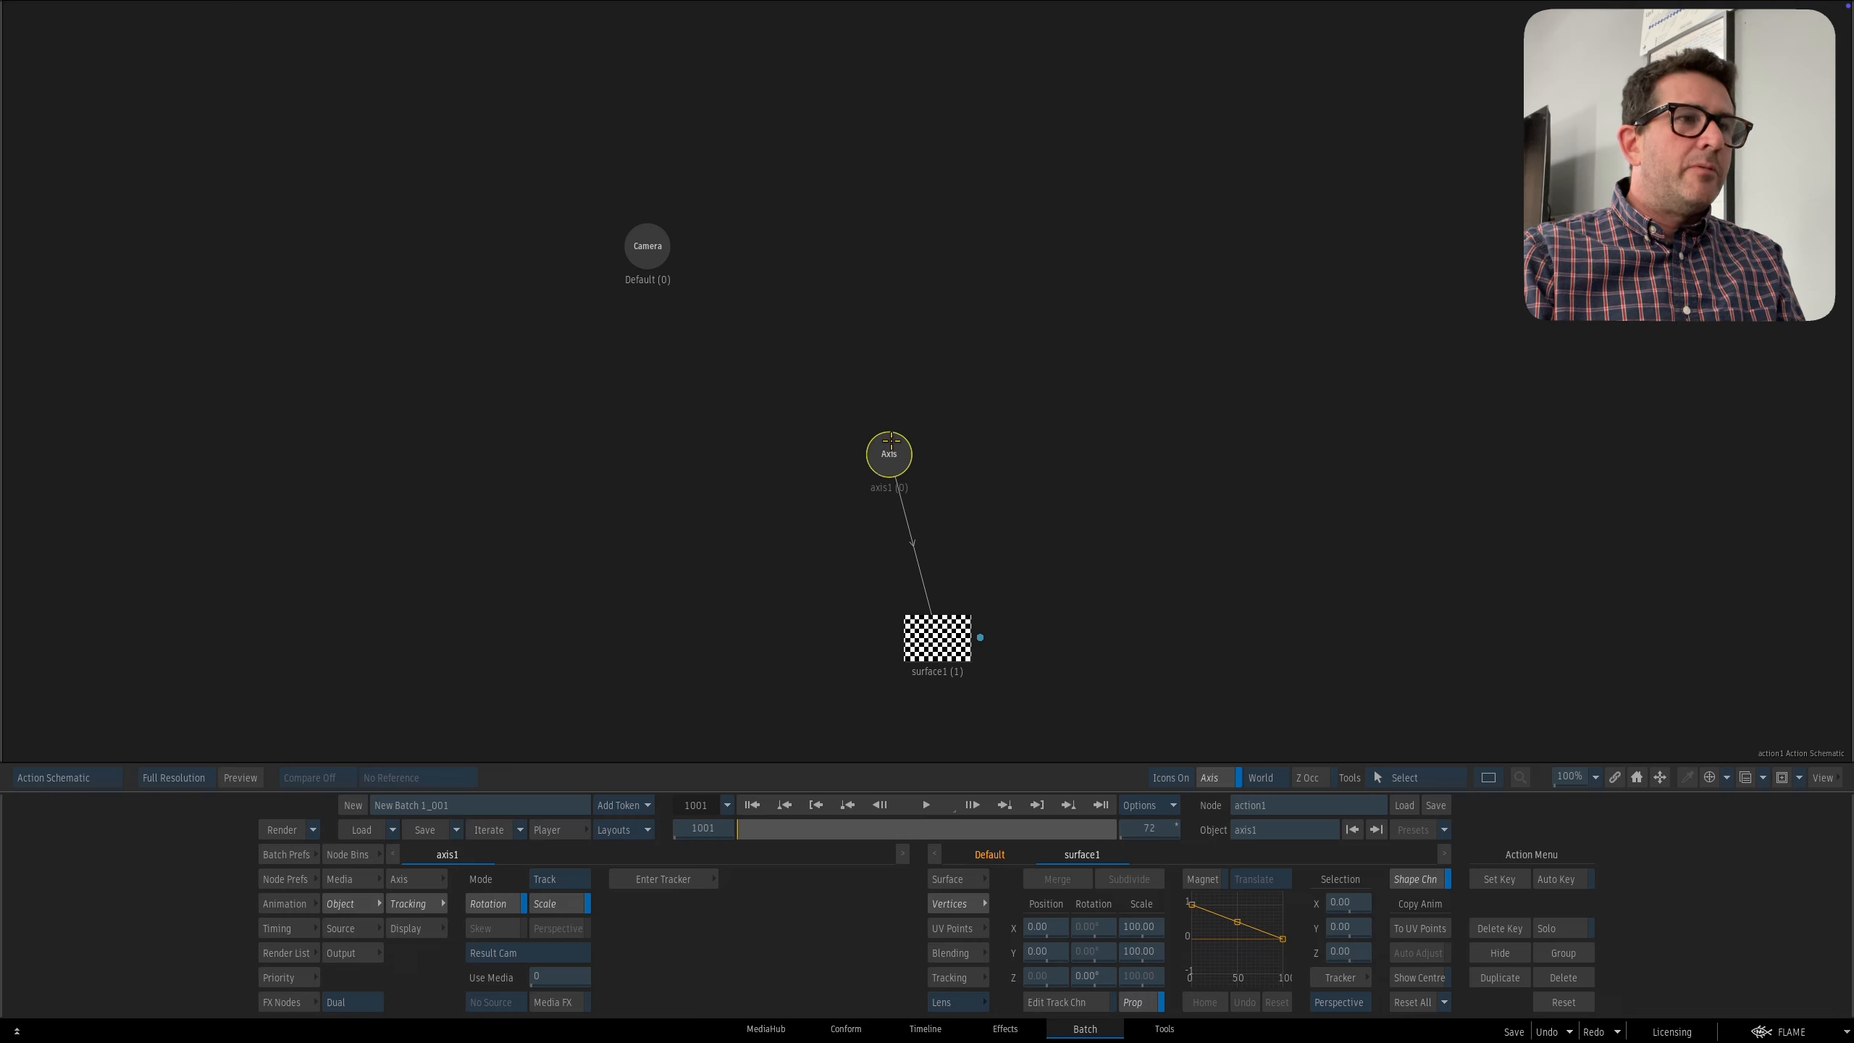
click(891, 451)
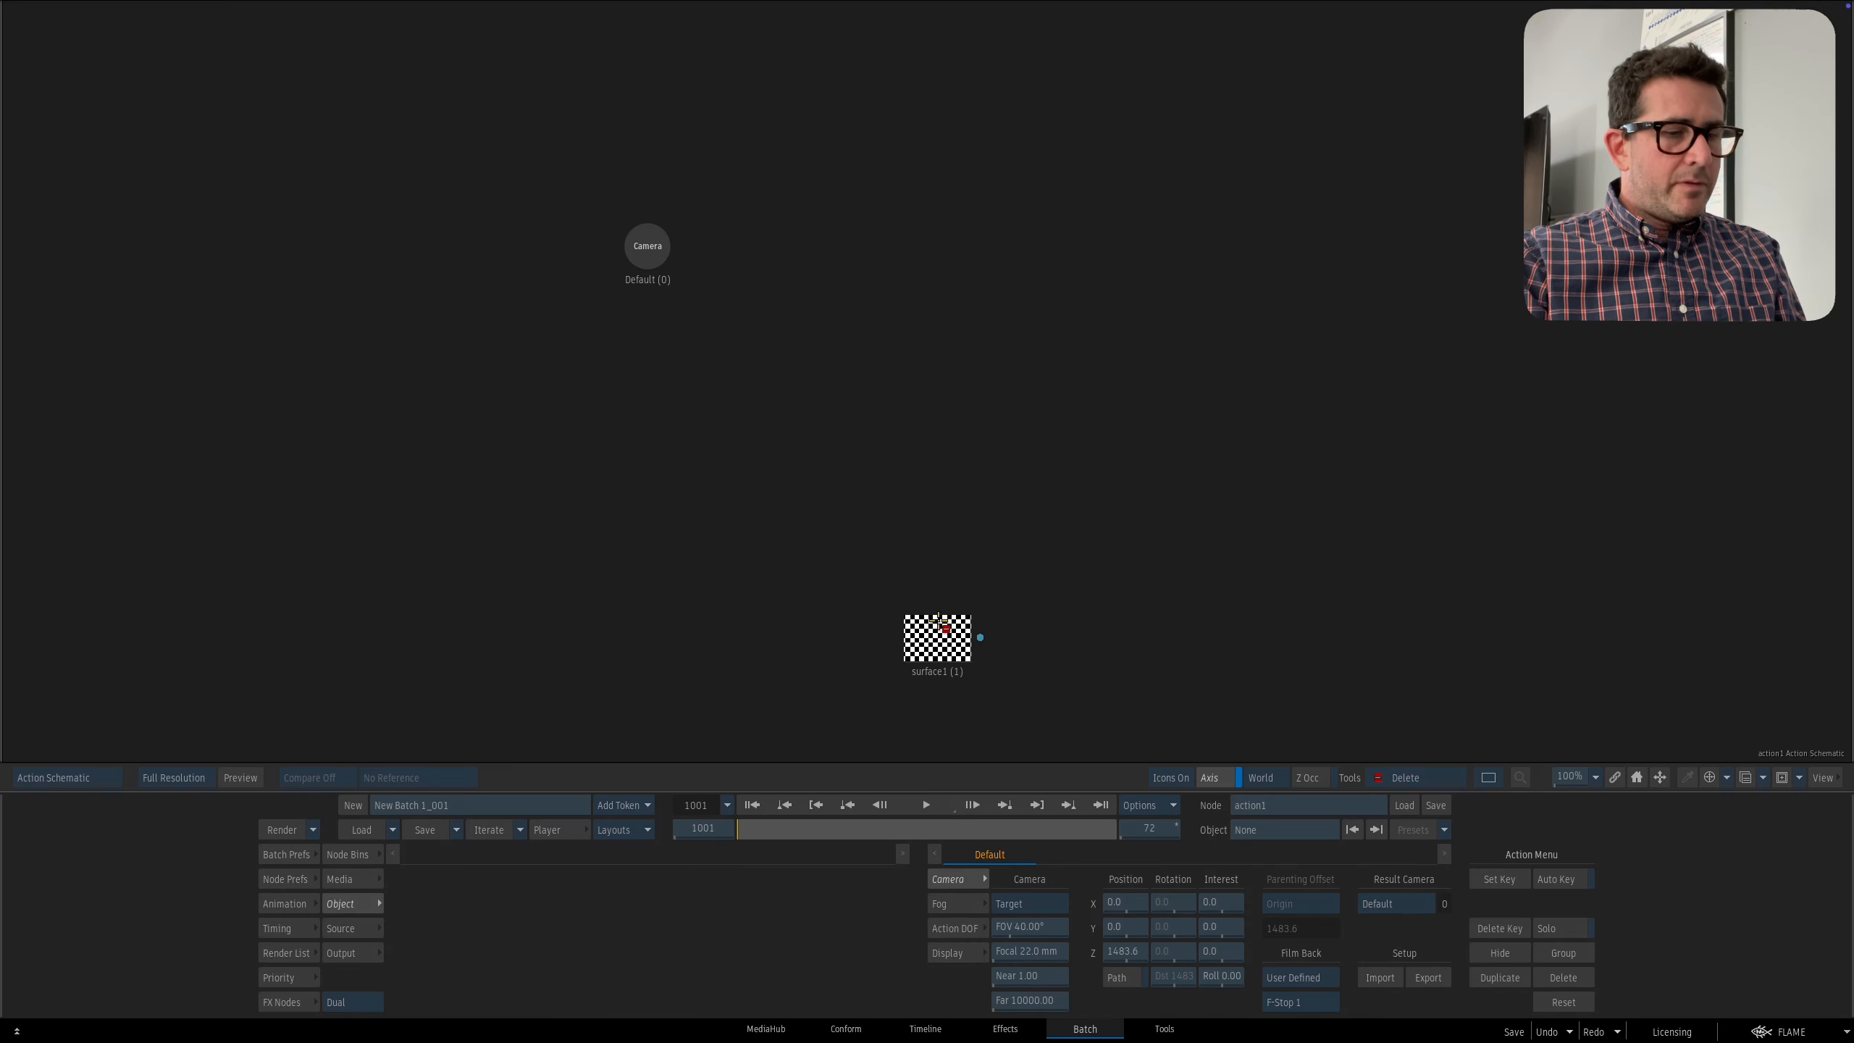
mouse_move(940, 634)
mouse_down()
mouse_move(1062, 543)
mouse_move(1021, 544)
mouse_move(965, 646)
mouse_up()
View the composite and scrub the opening frames to check the checkerboard's track without an axis.
key(F4)
click(957, 873)
mouse_move(761, 829)
mouse_down()
mouse_move(868, 829)
mouse_move(744, 829)
mouse_up()
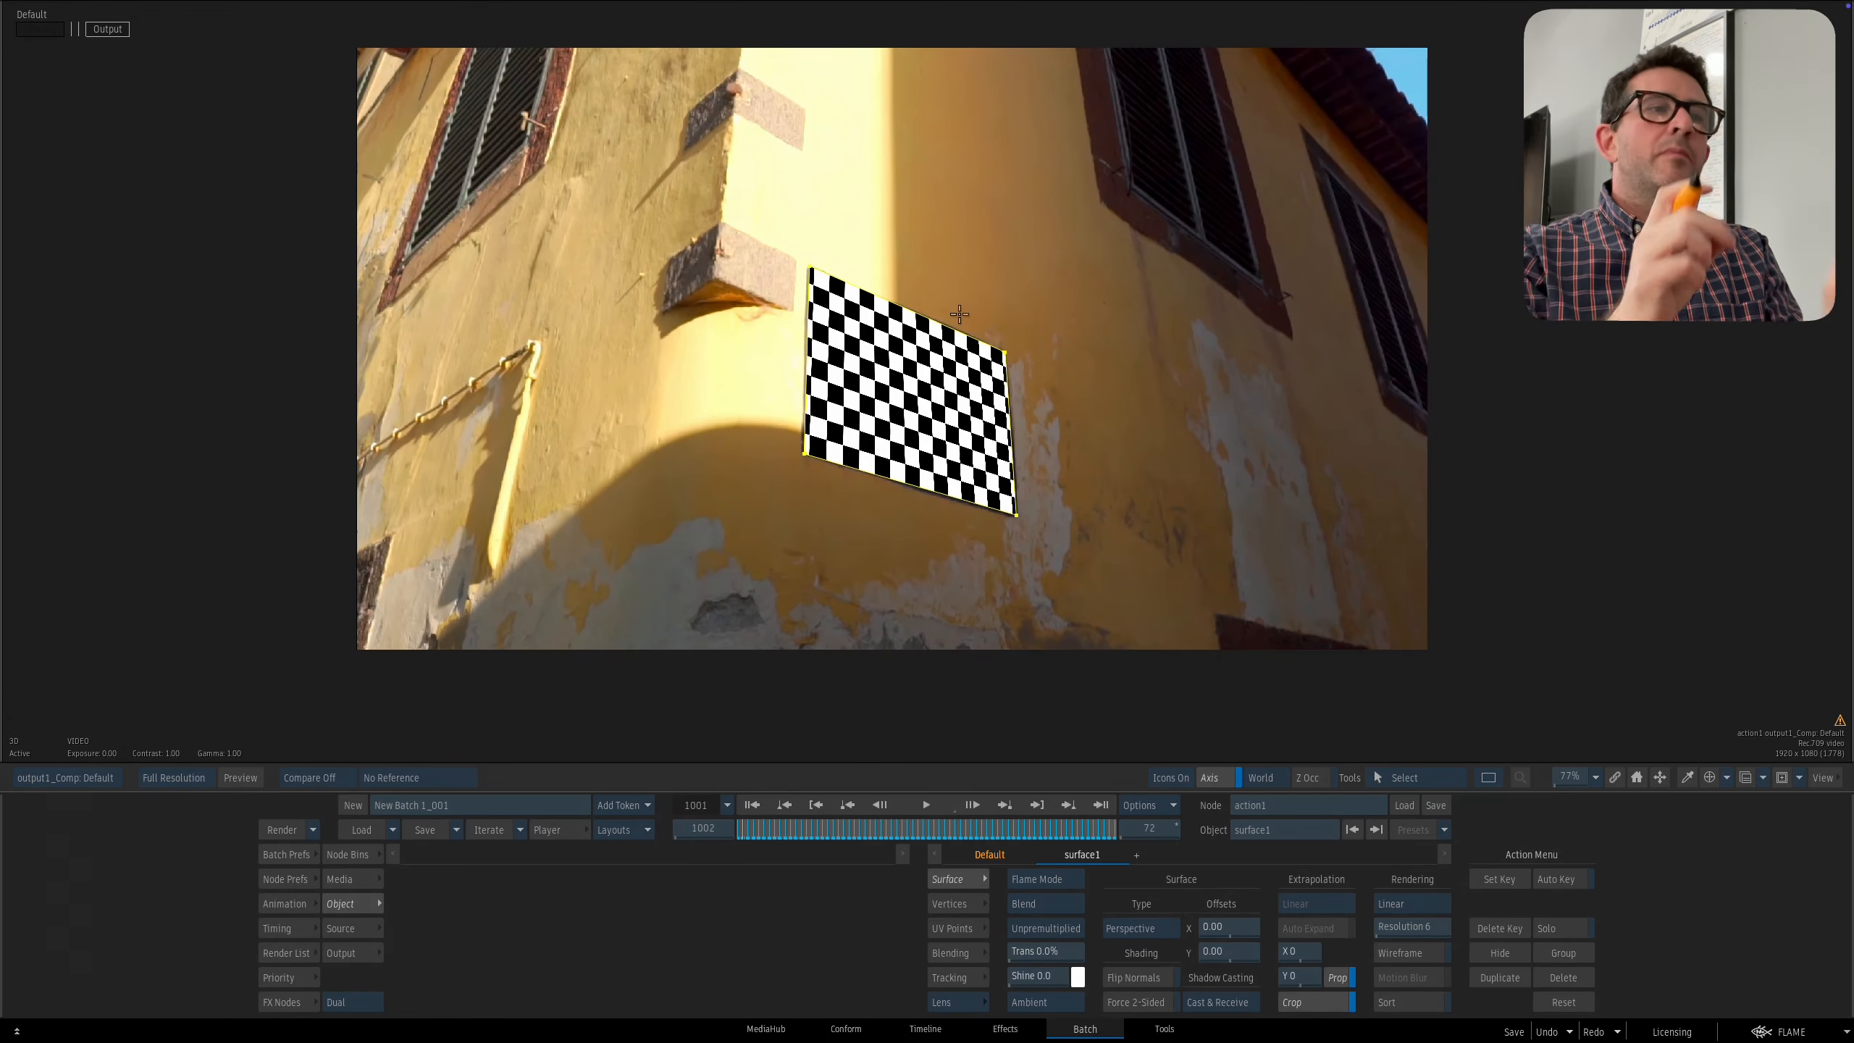
drag(949, 658, 988, 620)
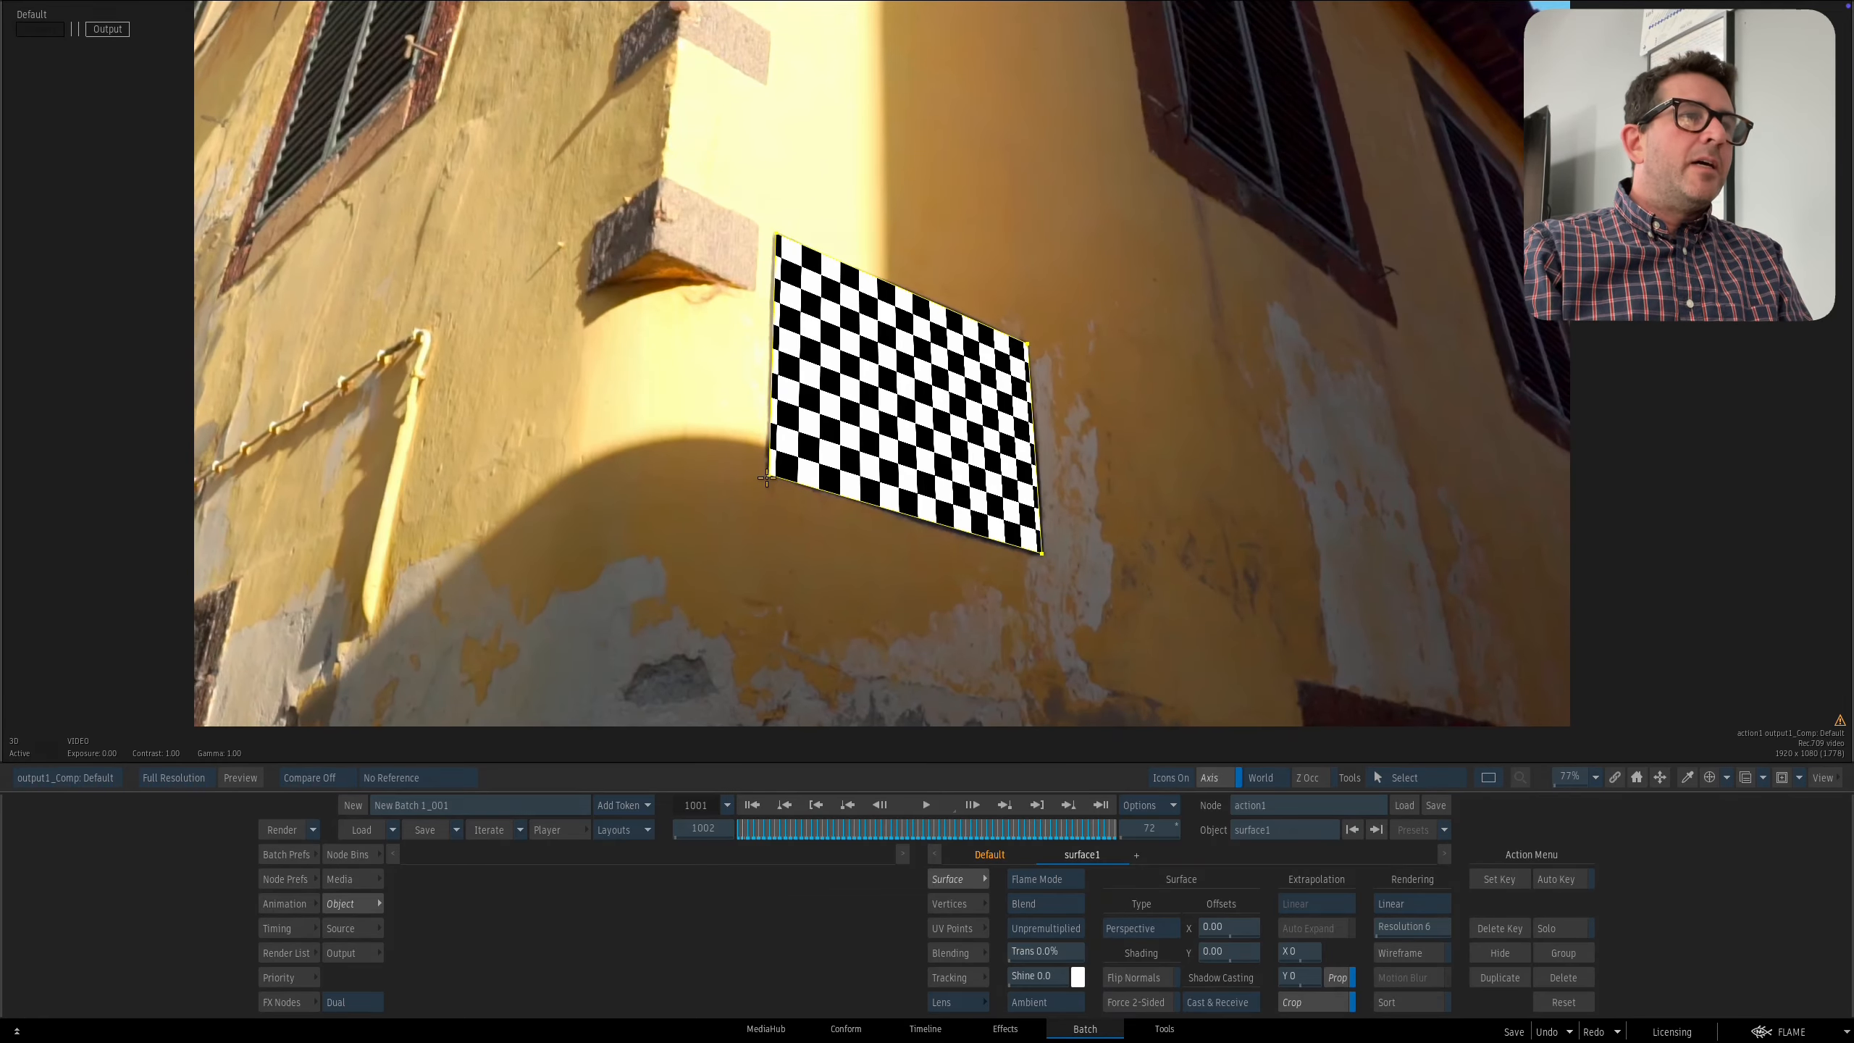
drag(767, 477, 764, 476)
drag(831, 562, 817, 579)
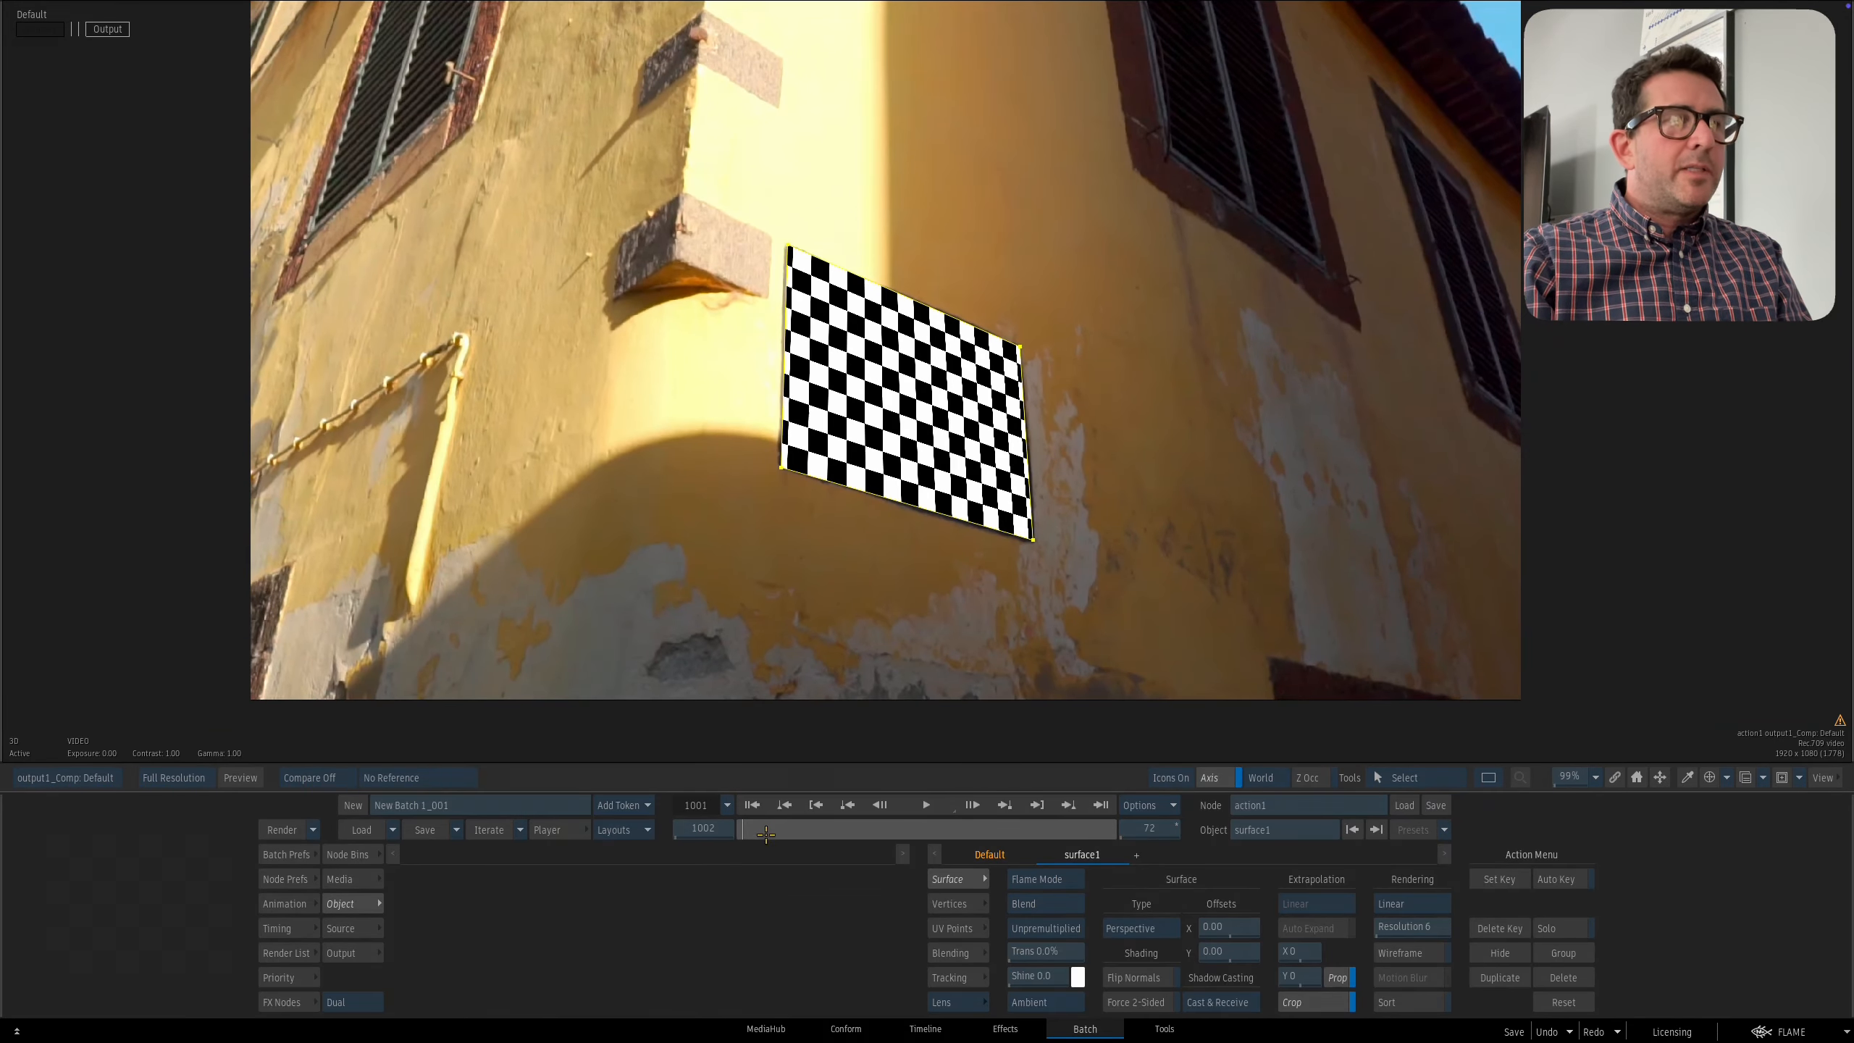
mouse_move(765, 834)
mouse_down()
mouse_move(920, 831)
mouse_move(753, 828)
mouse_up()
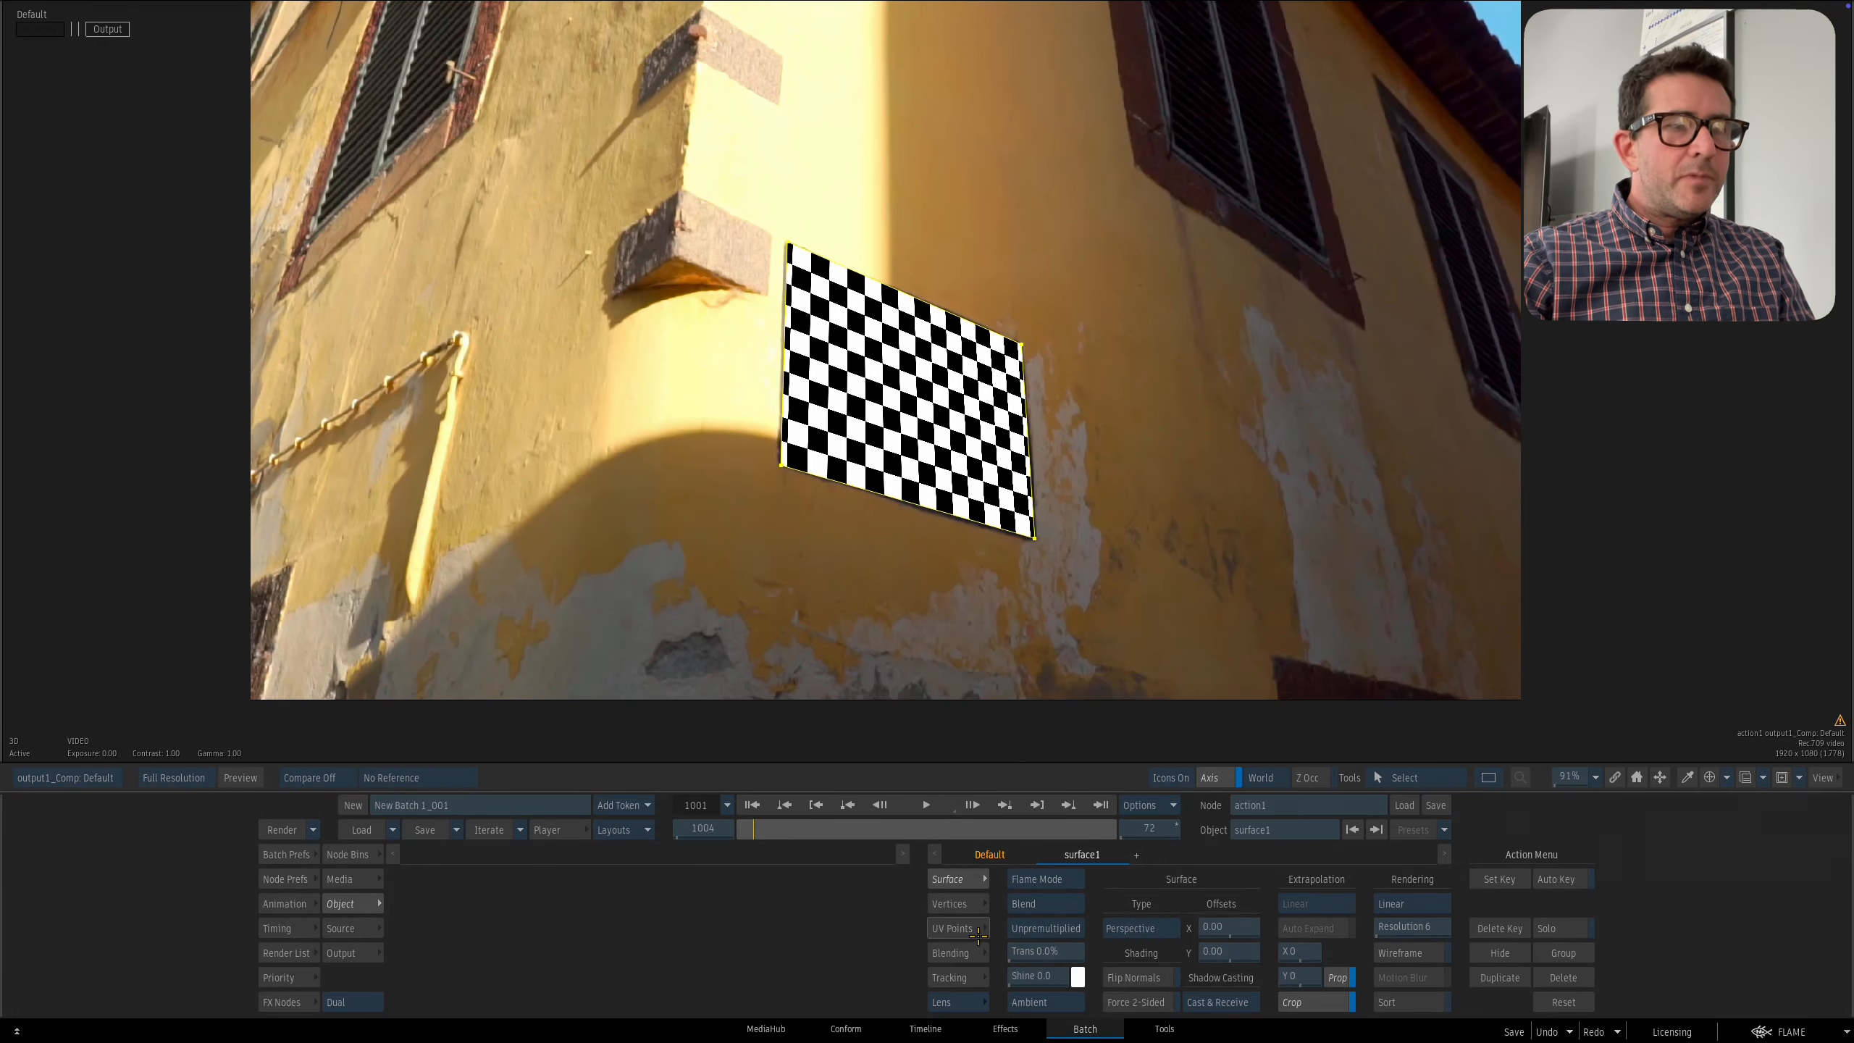
Add a second Action node in the Batch schematic and connect the street footage to its background and media inputs.
key(grave)
key(Escape)
drag(957, 487, 971, 547)
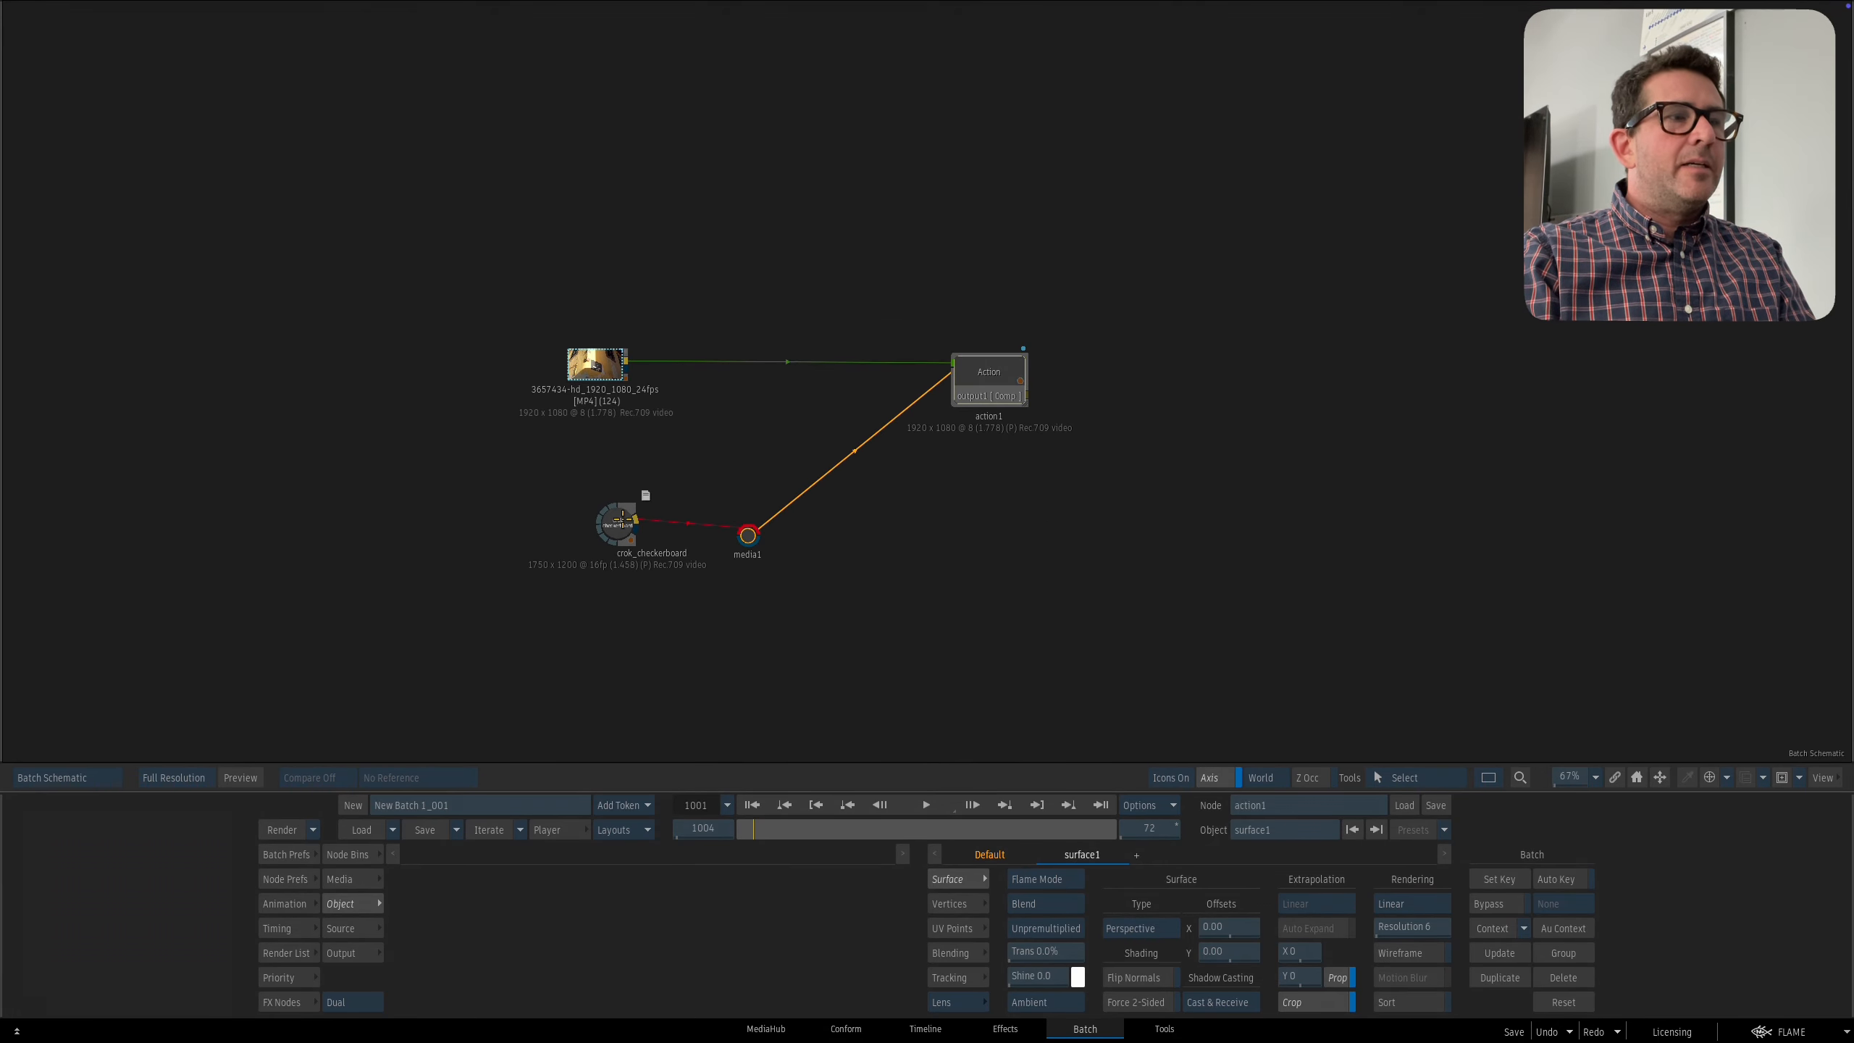
drag(623, 520, 595, 526)
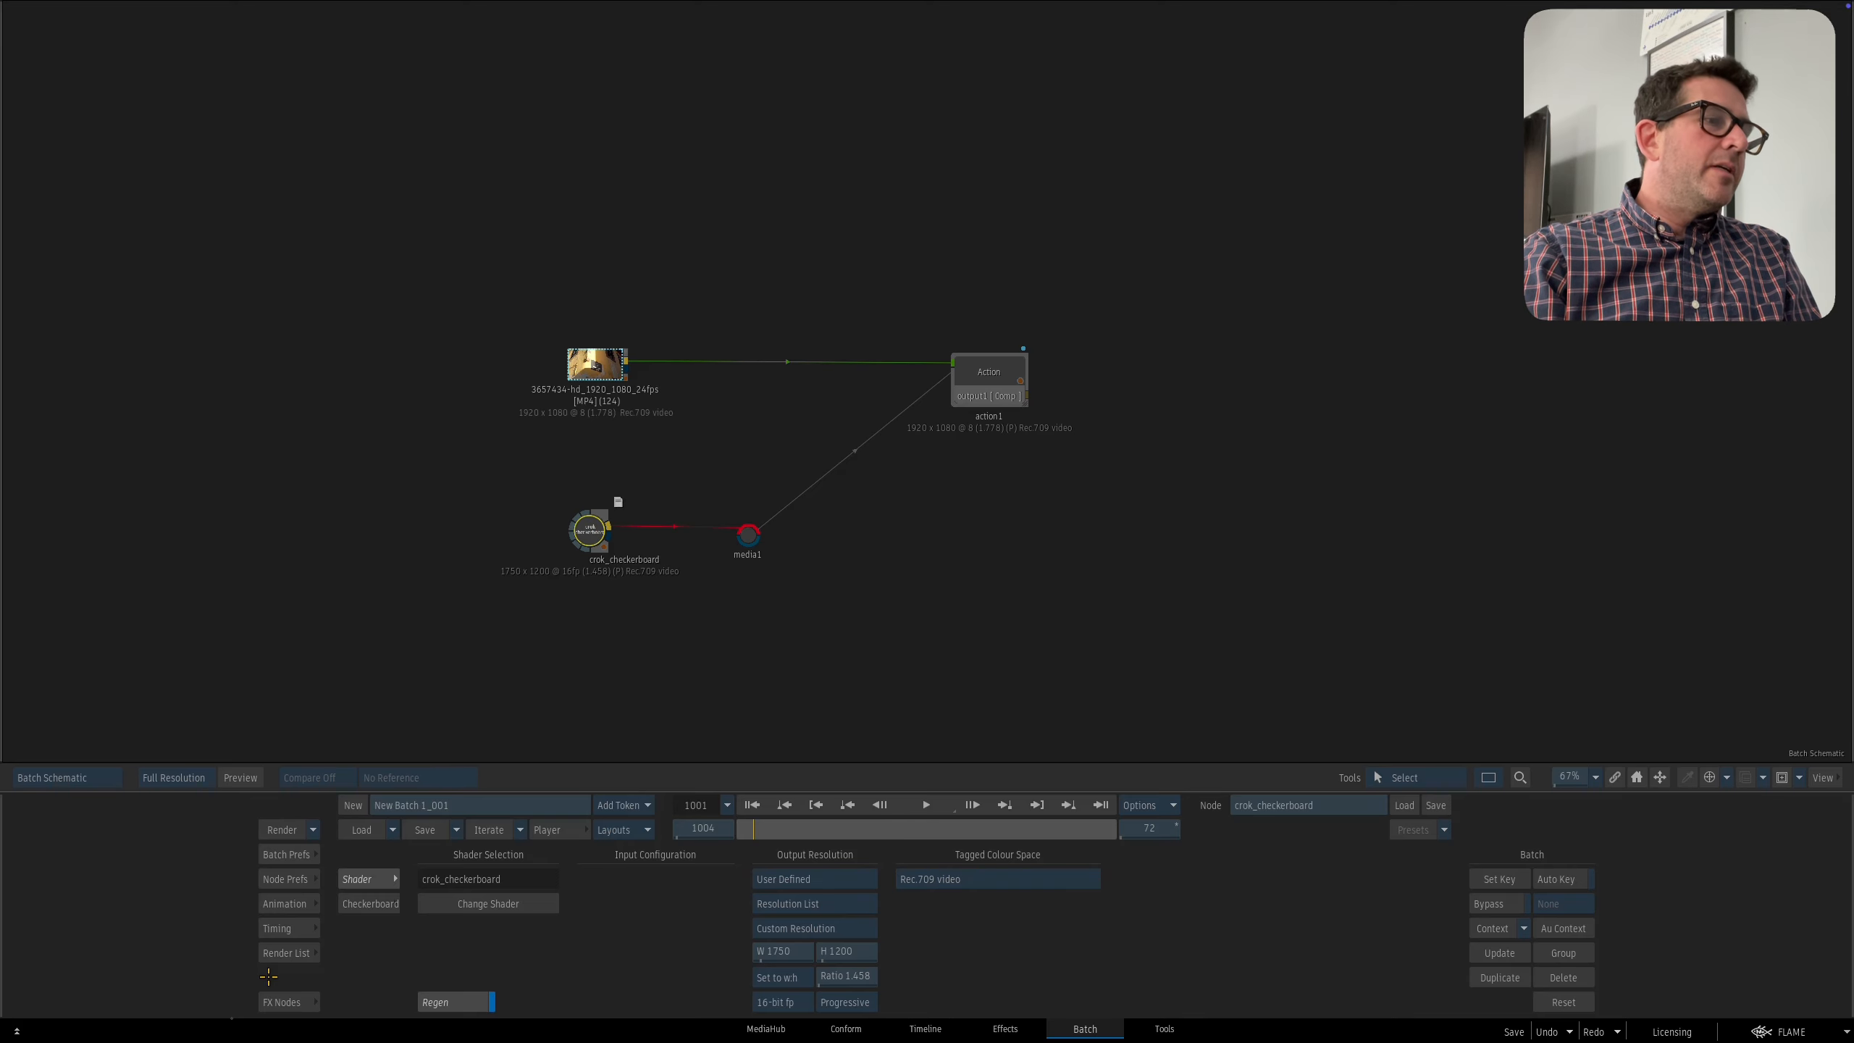
click(286, 1001)
drag(616, 941, 963, 251)
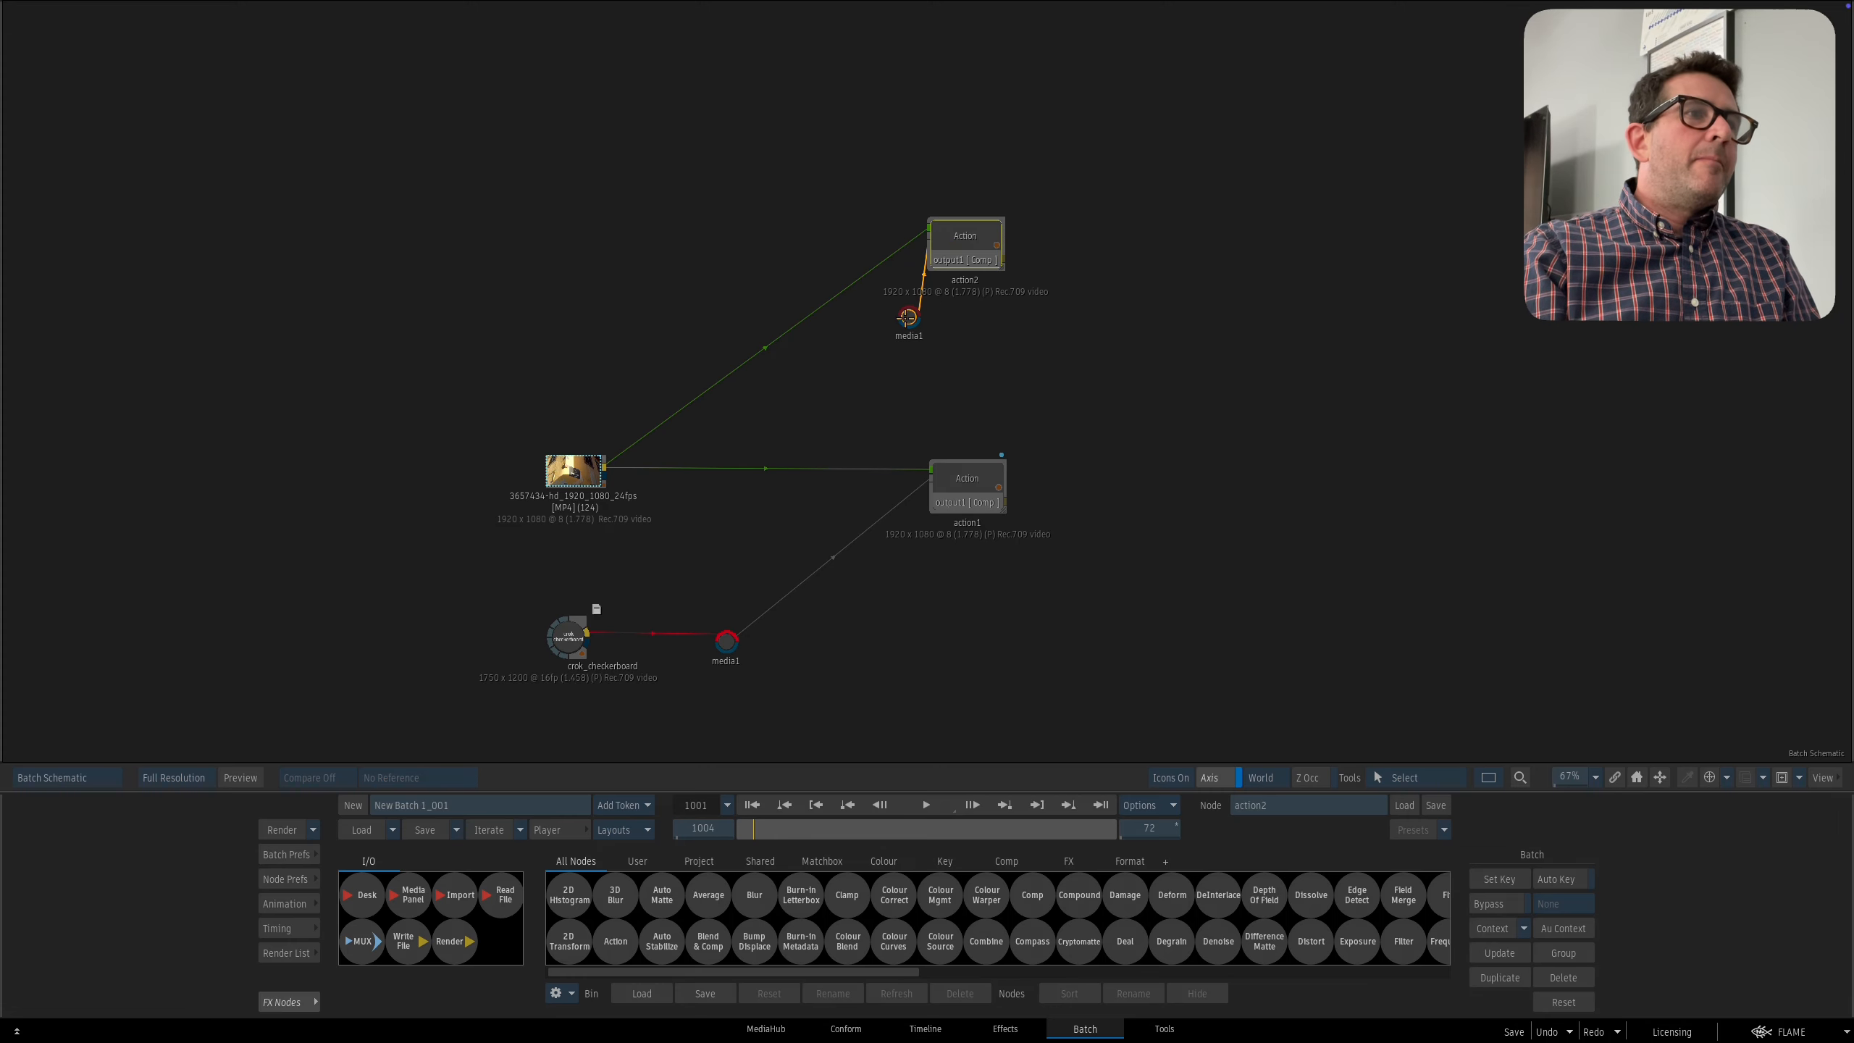
drag(907, 317, 739, 436)
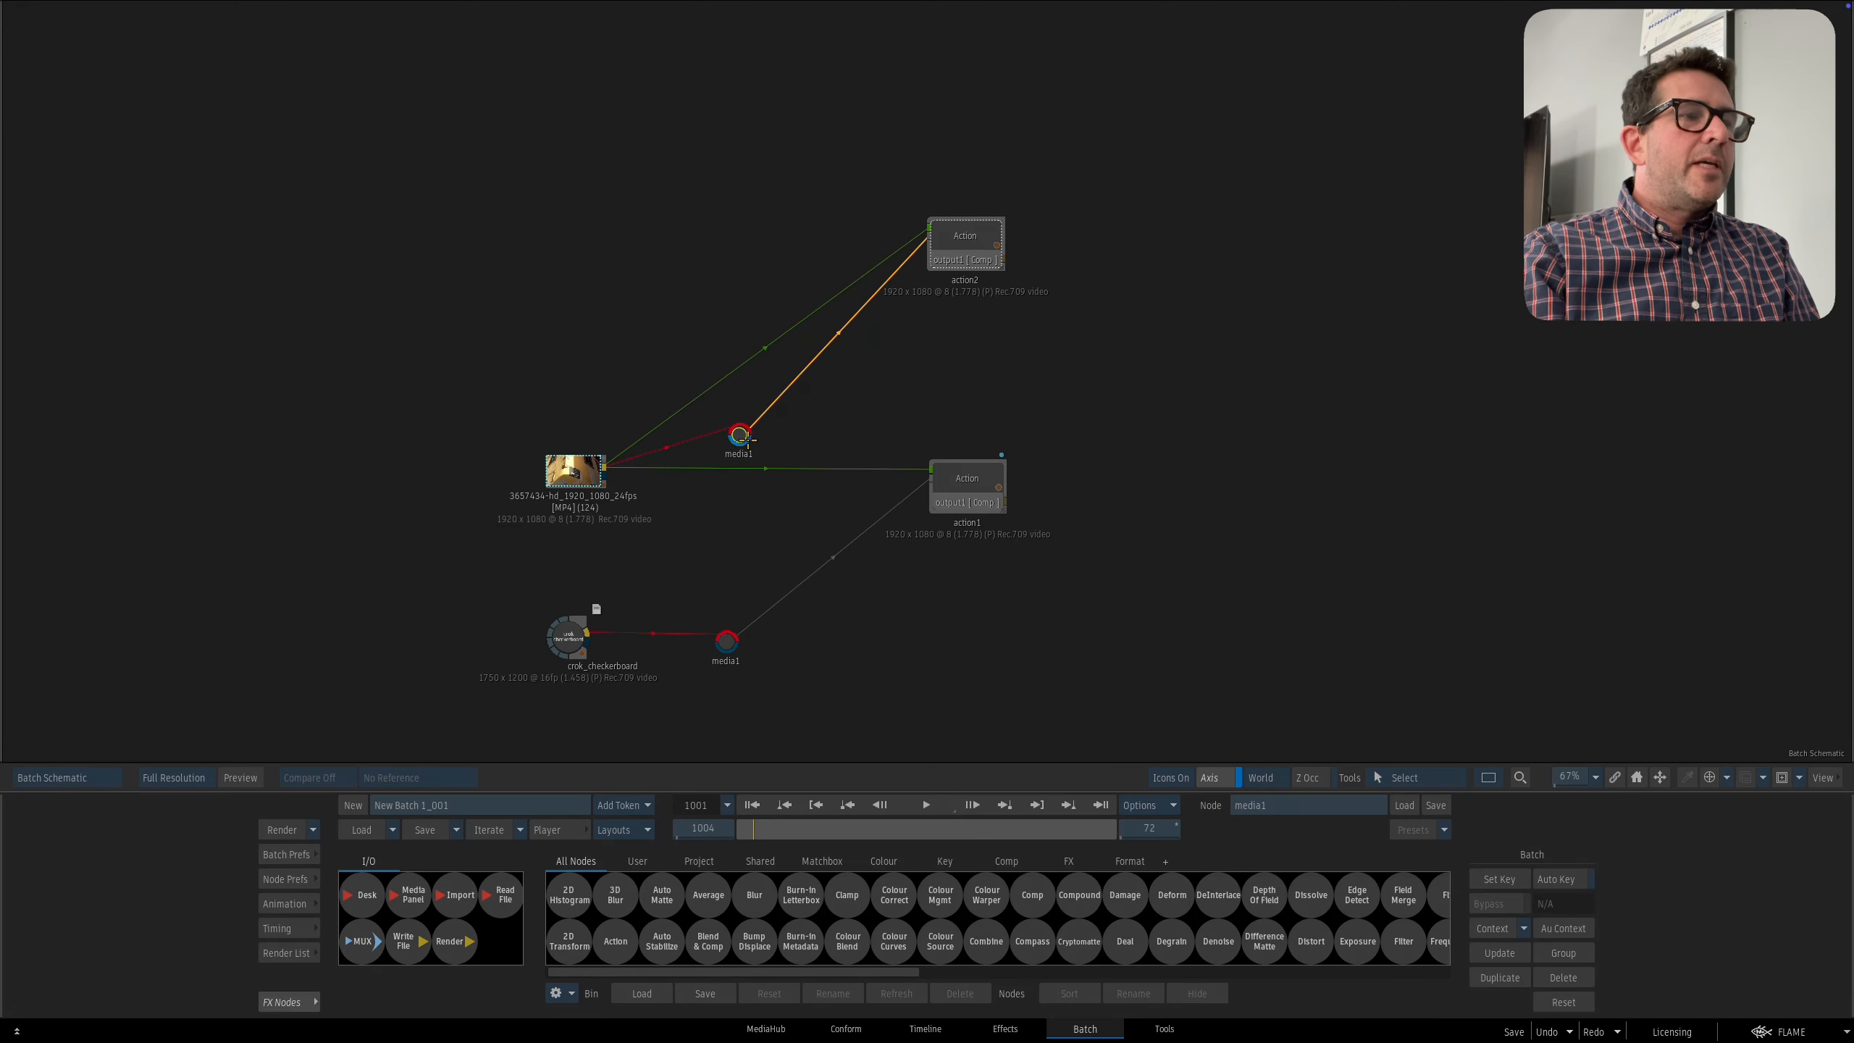
drag(960, 225, 941, 270)
Delete the tracked checkerboard surface from action1 and view the composite on the first frame.
double_click(969, 497)
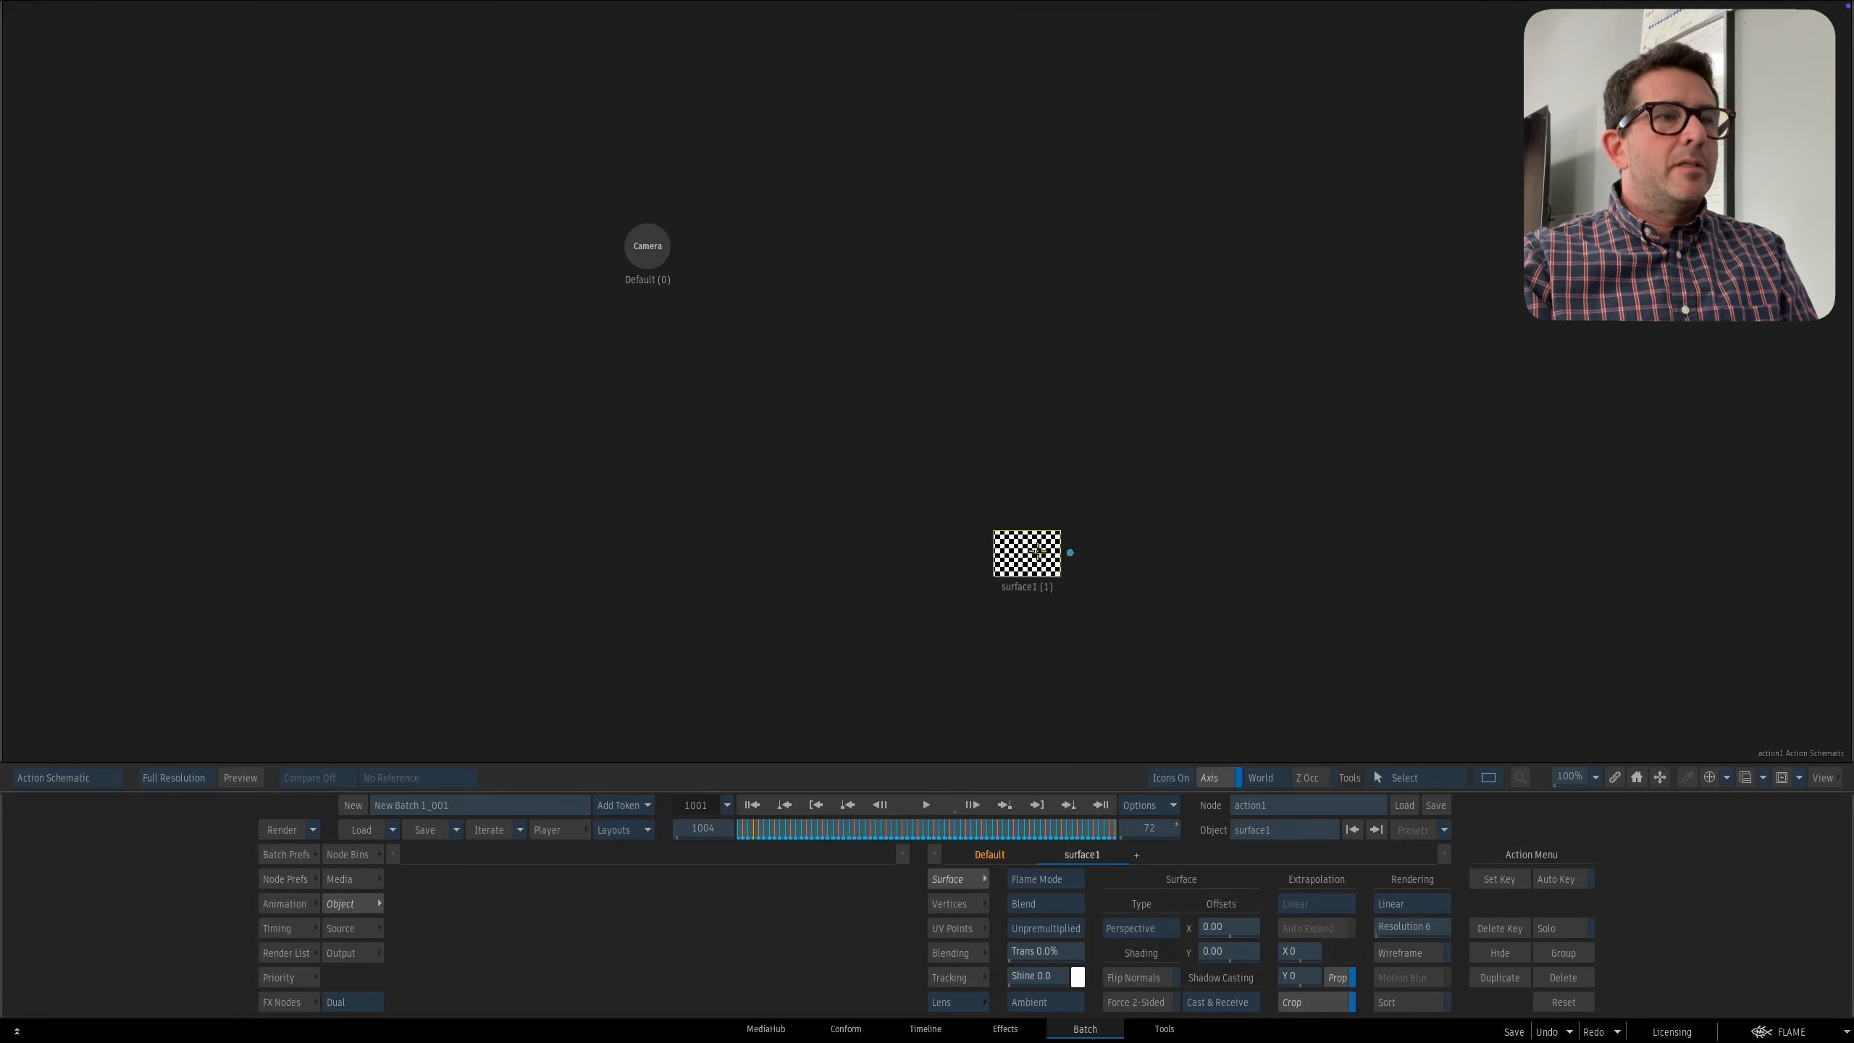
key(F4)
drag(1046, 549, 752, 806)
key(F8)
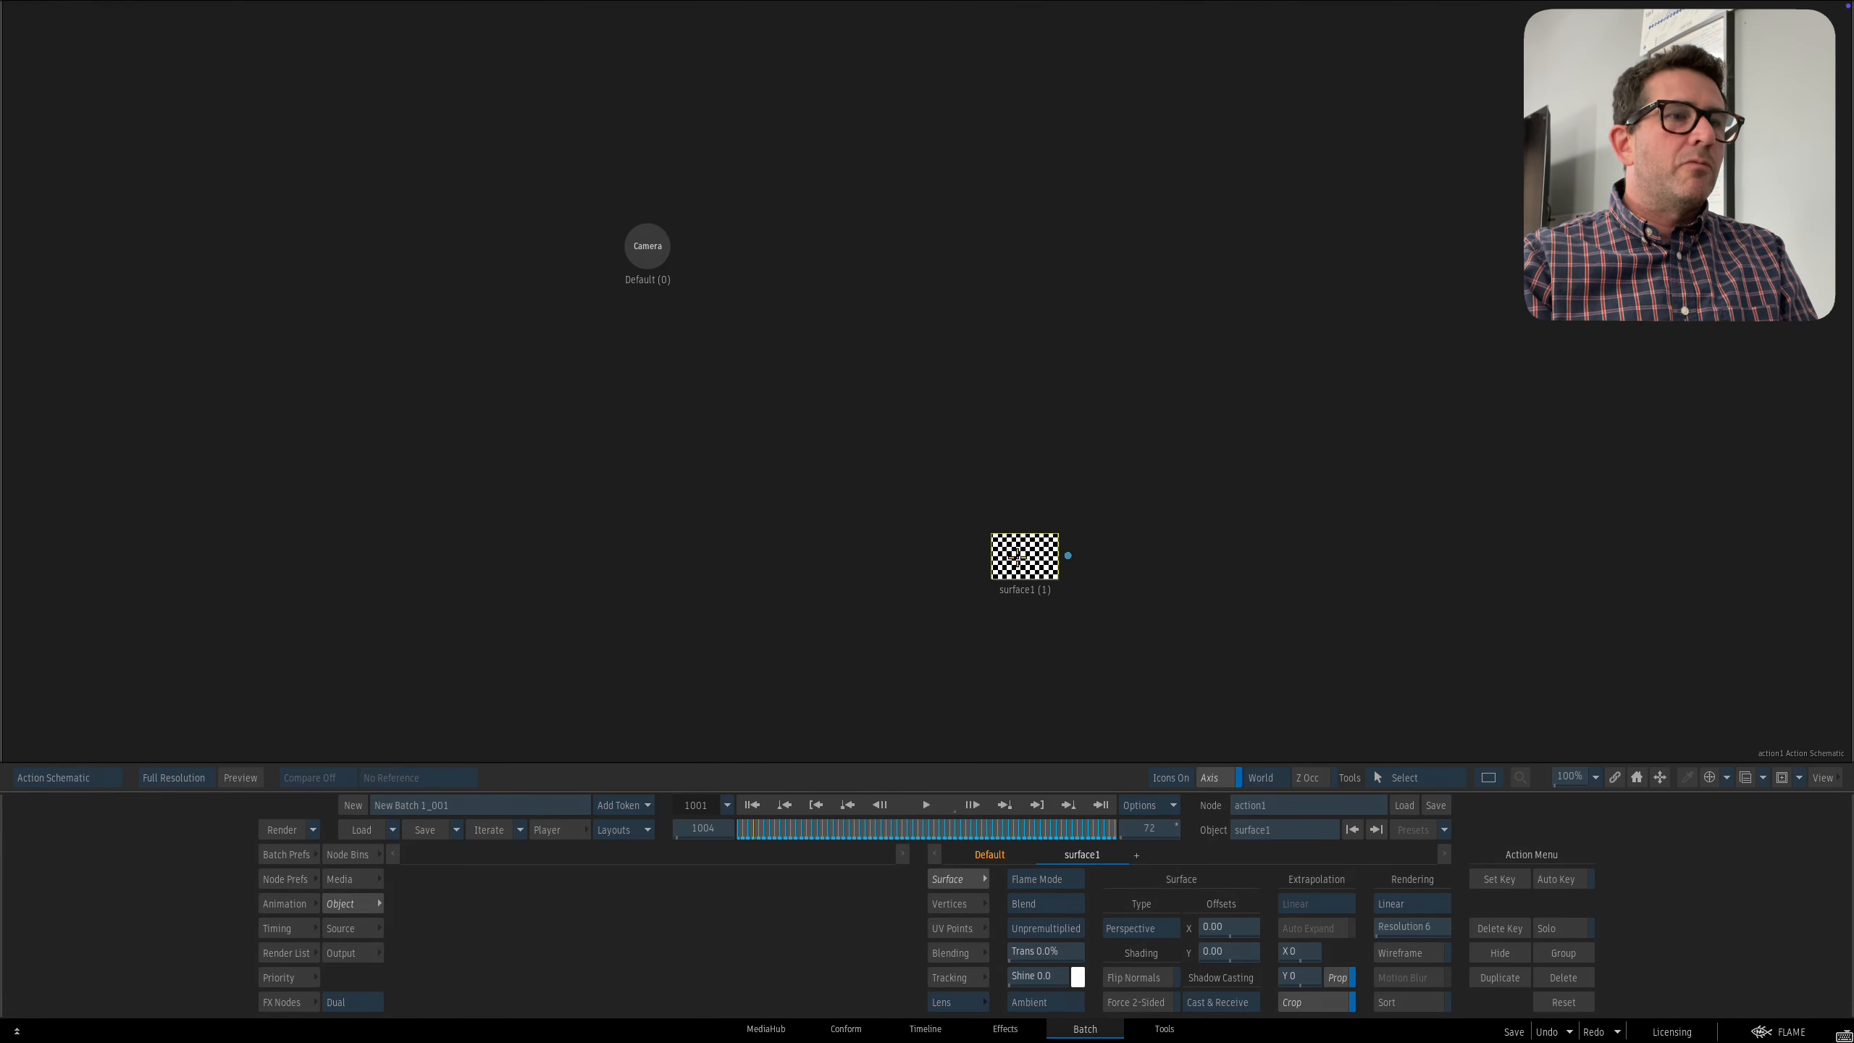
key(Escape)
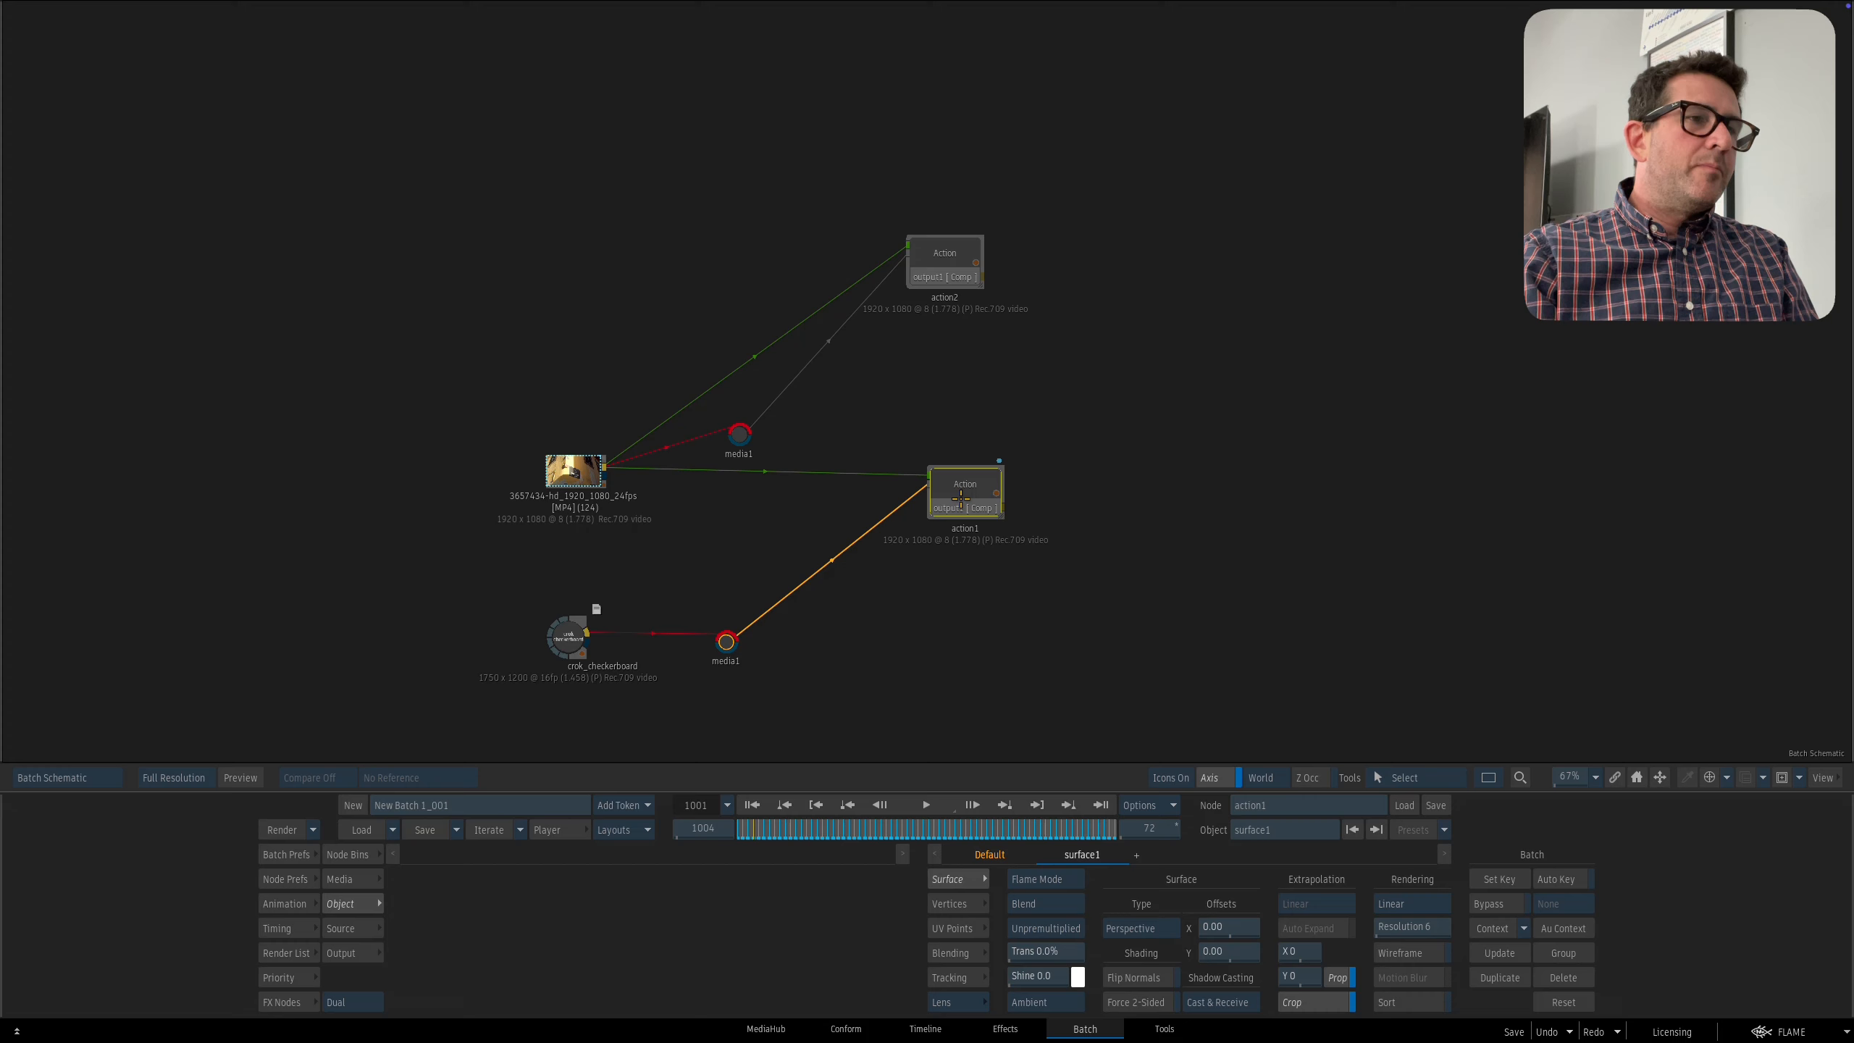
key(Escape)
drag(1036, 550, 820, 773)
click(744, 804)
key(F4)
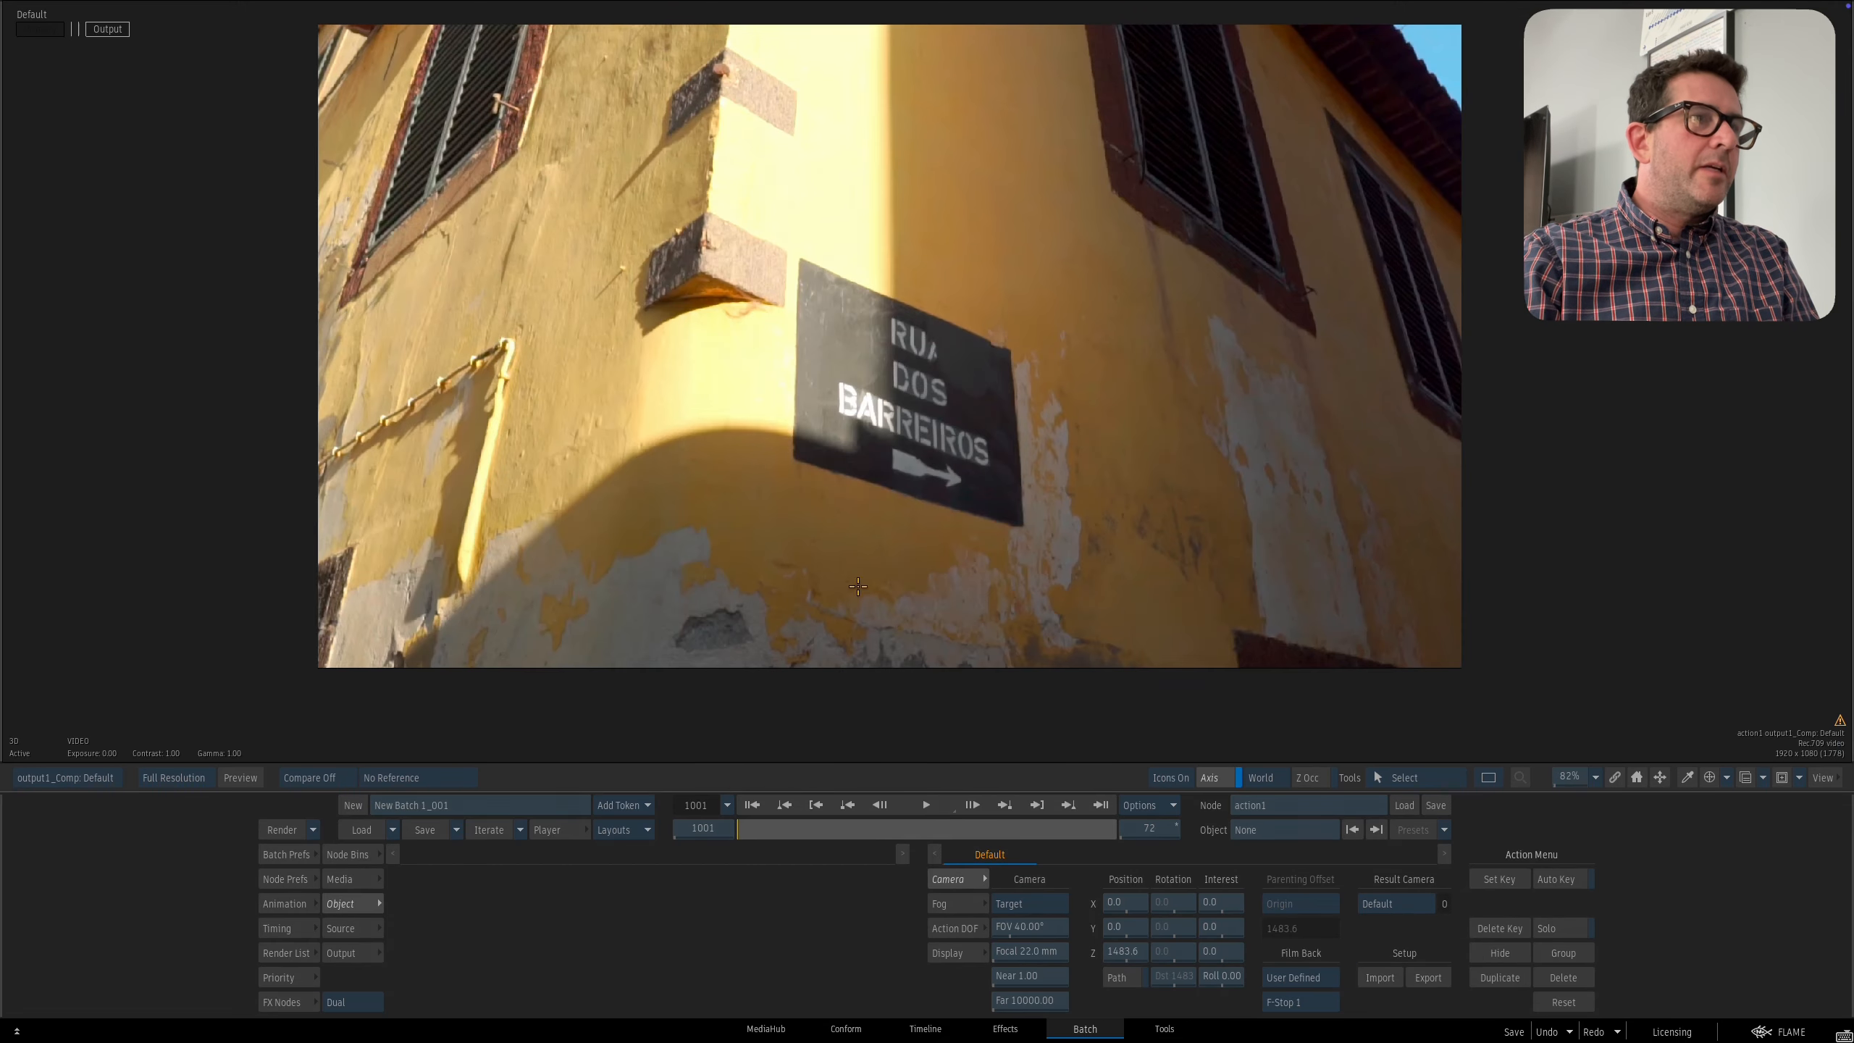
Add a new checkerboard surface with its own axis to the emptied action1 schematic.
key(Escape)
double_click(969, 479)
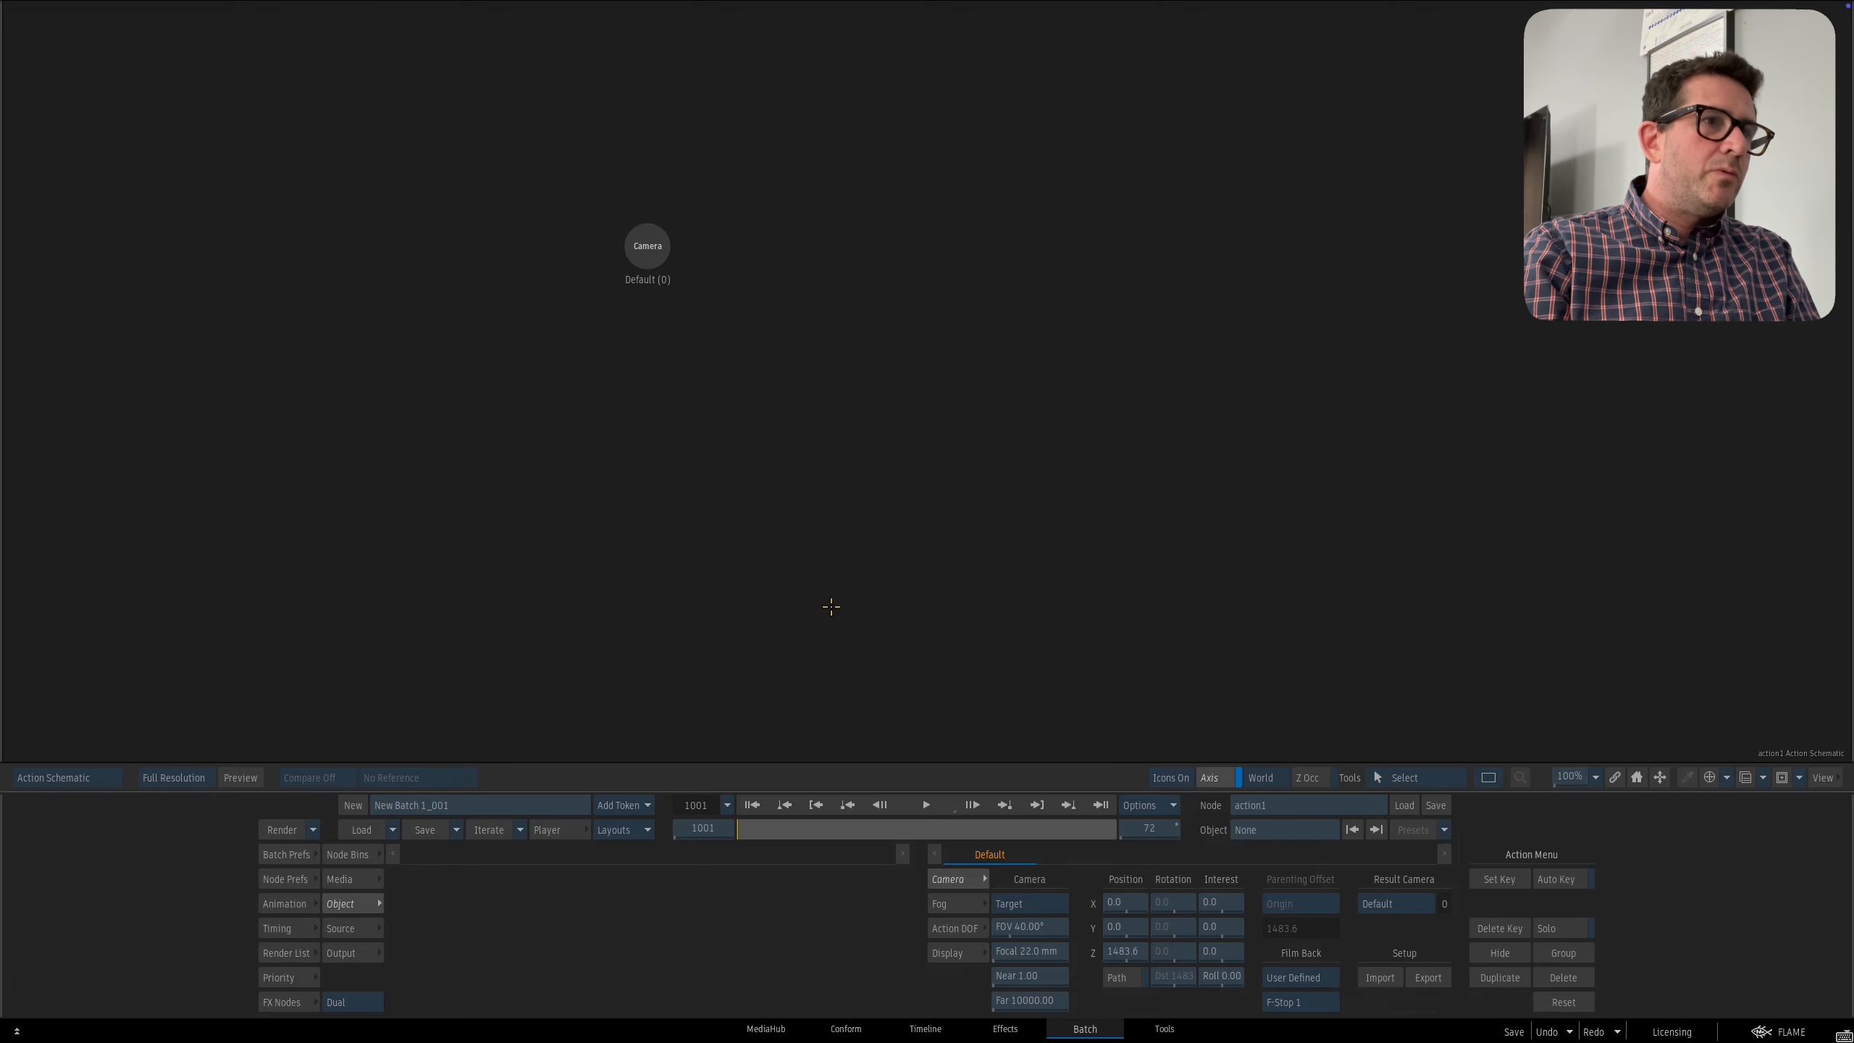
click(354, 879)
click(354, 854)
drag(479, 887, 825, 459)
key(F4)
key(Escape)
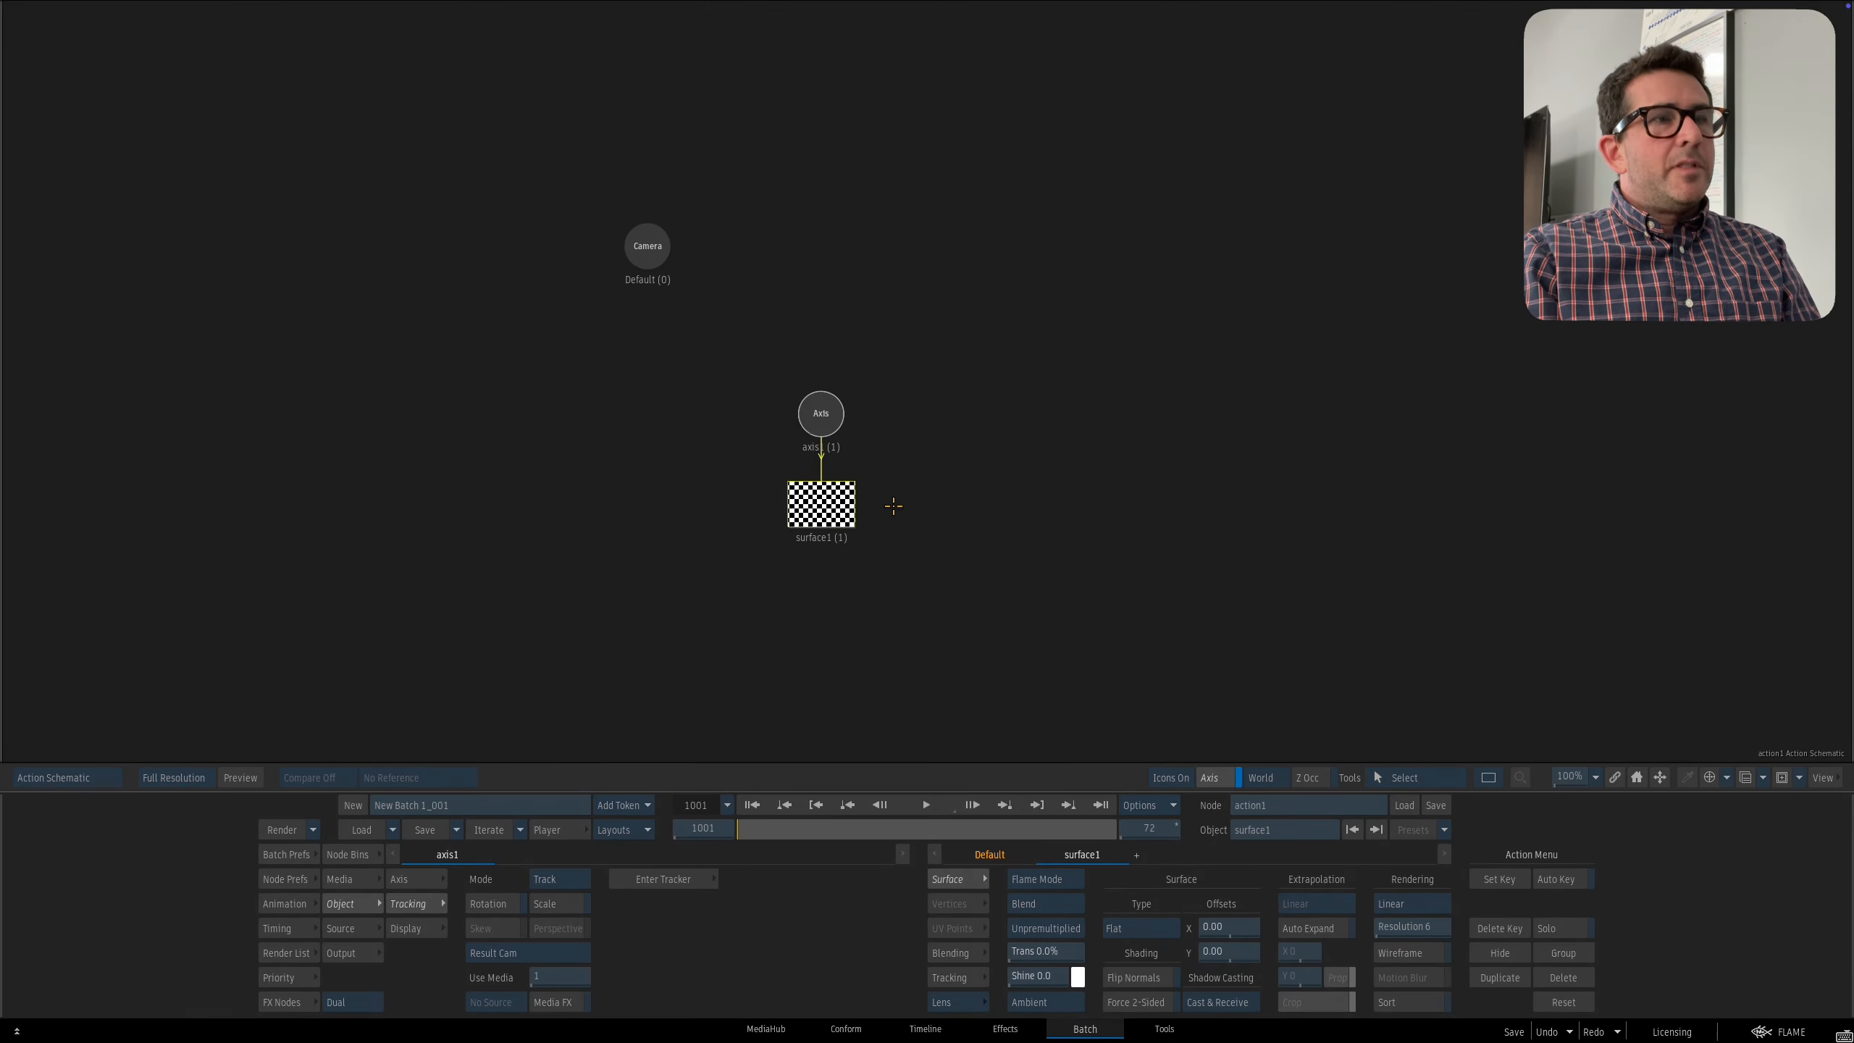
key(F2)
key(F4)
key(Escape)
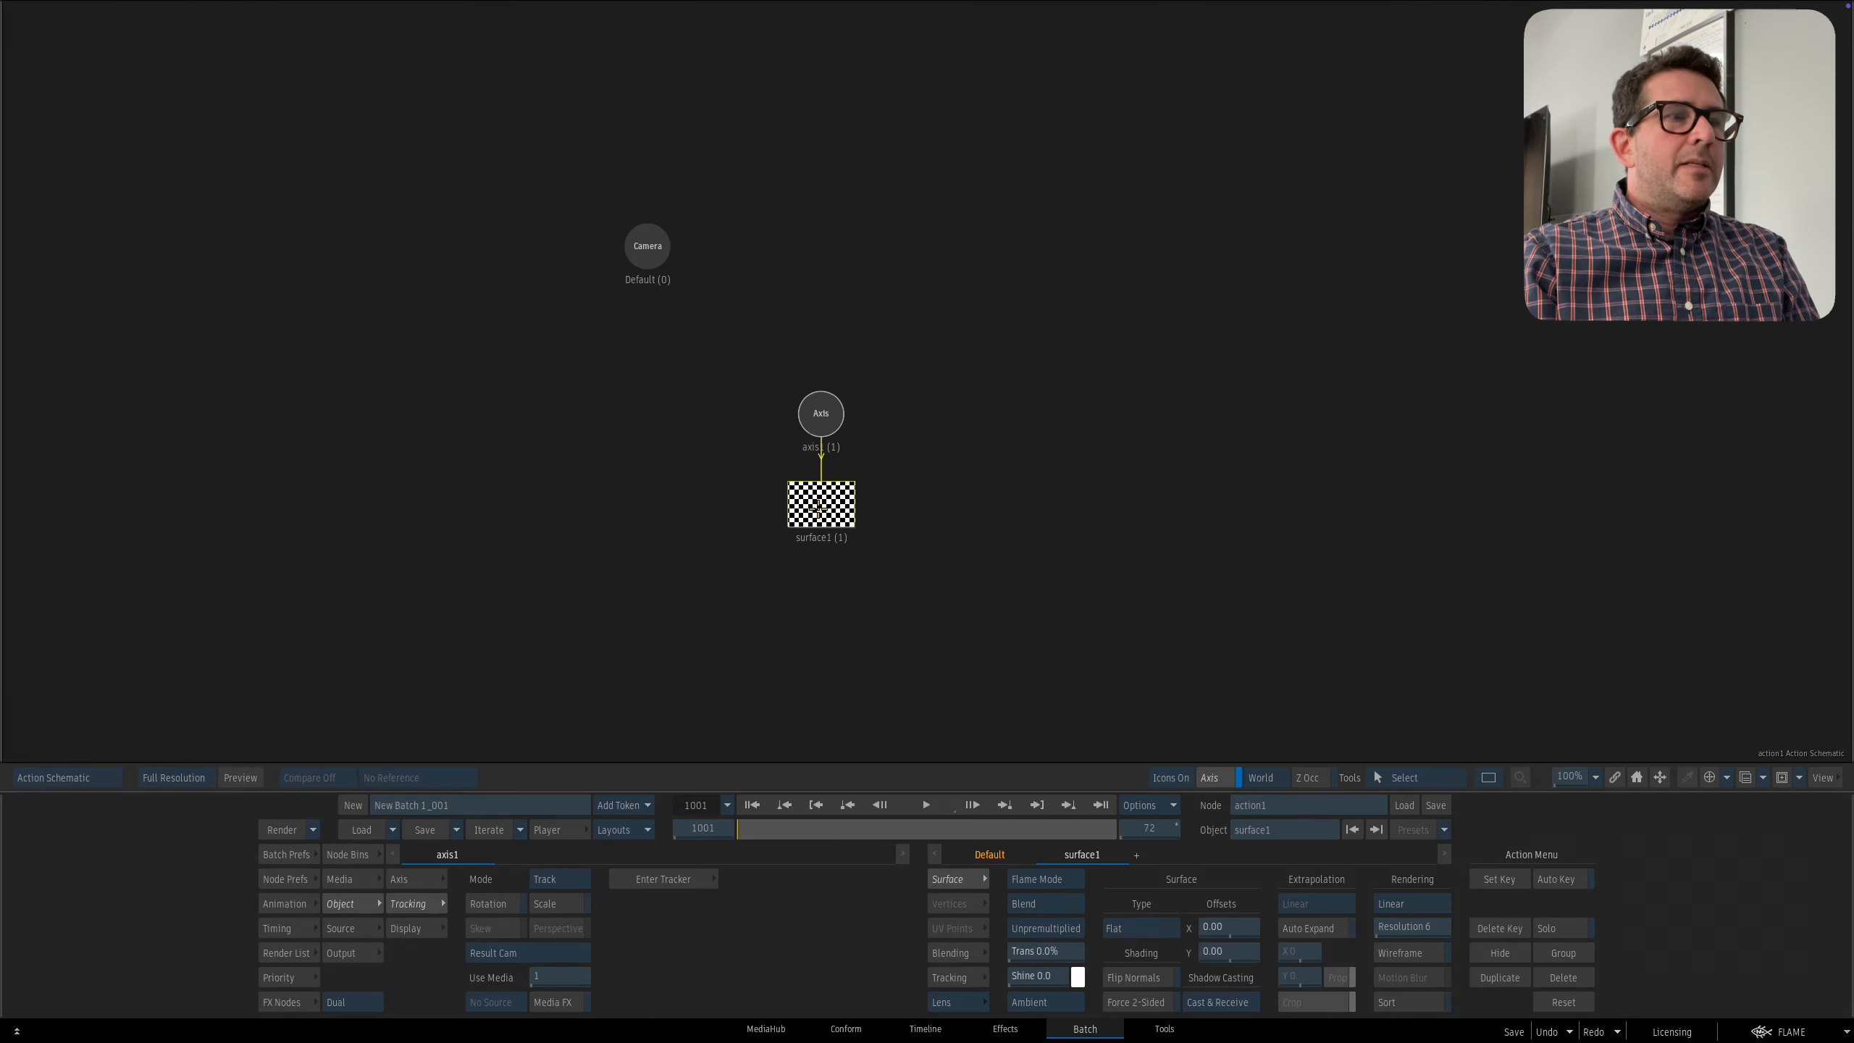
Show the composite and set the new checkerboard surface's type to Bilinear.
key(F4)
click(1140, 928)
click(1152, 907)
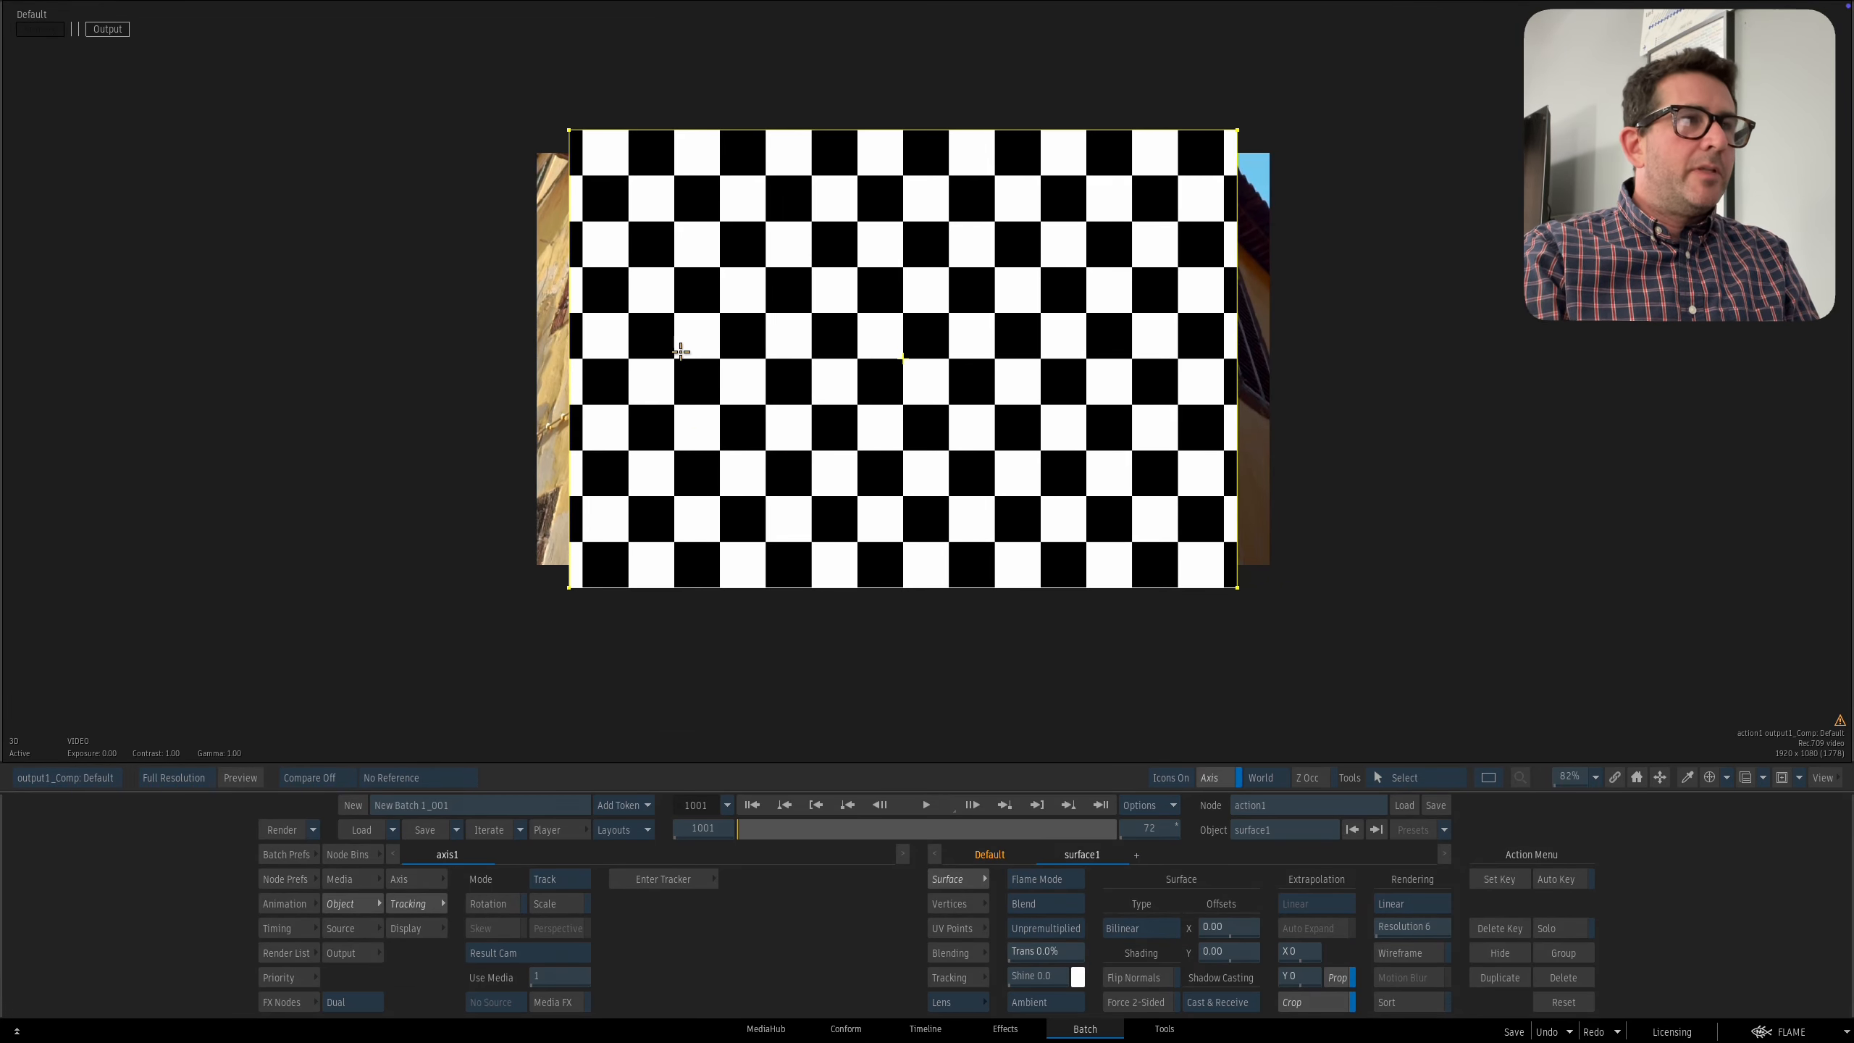
Select all four corner vertices of the Bilinear checkerboard surface.
drag(472, 63, 1409, 699)
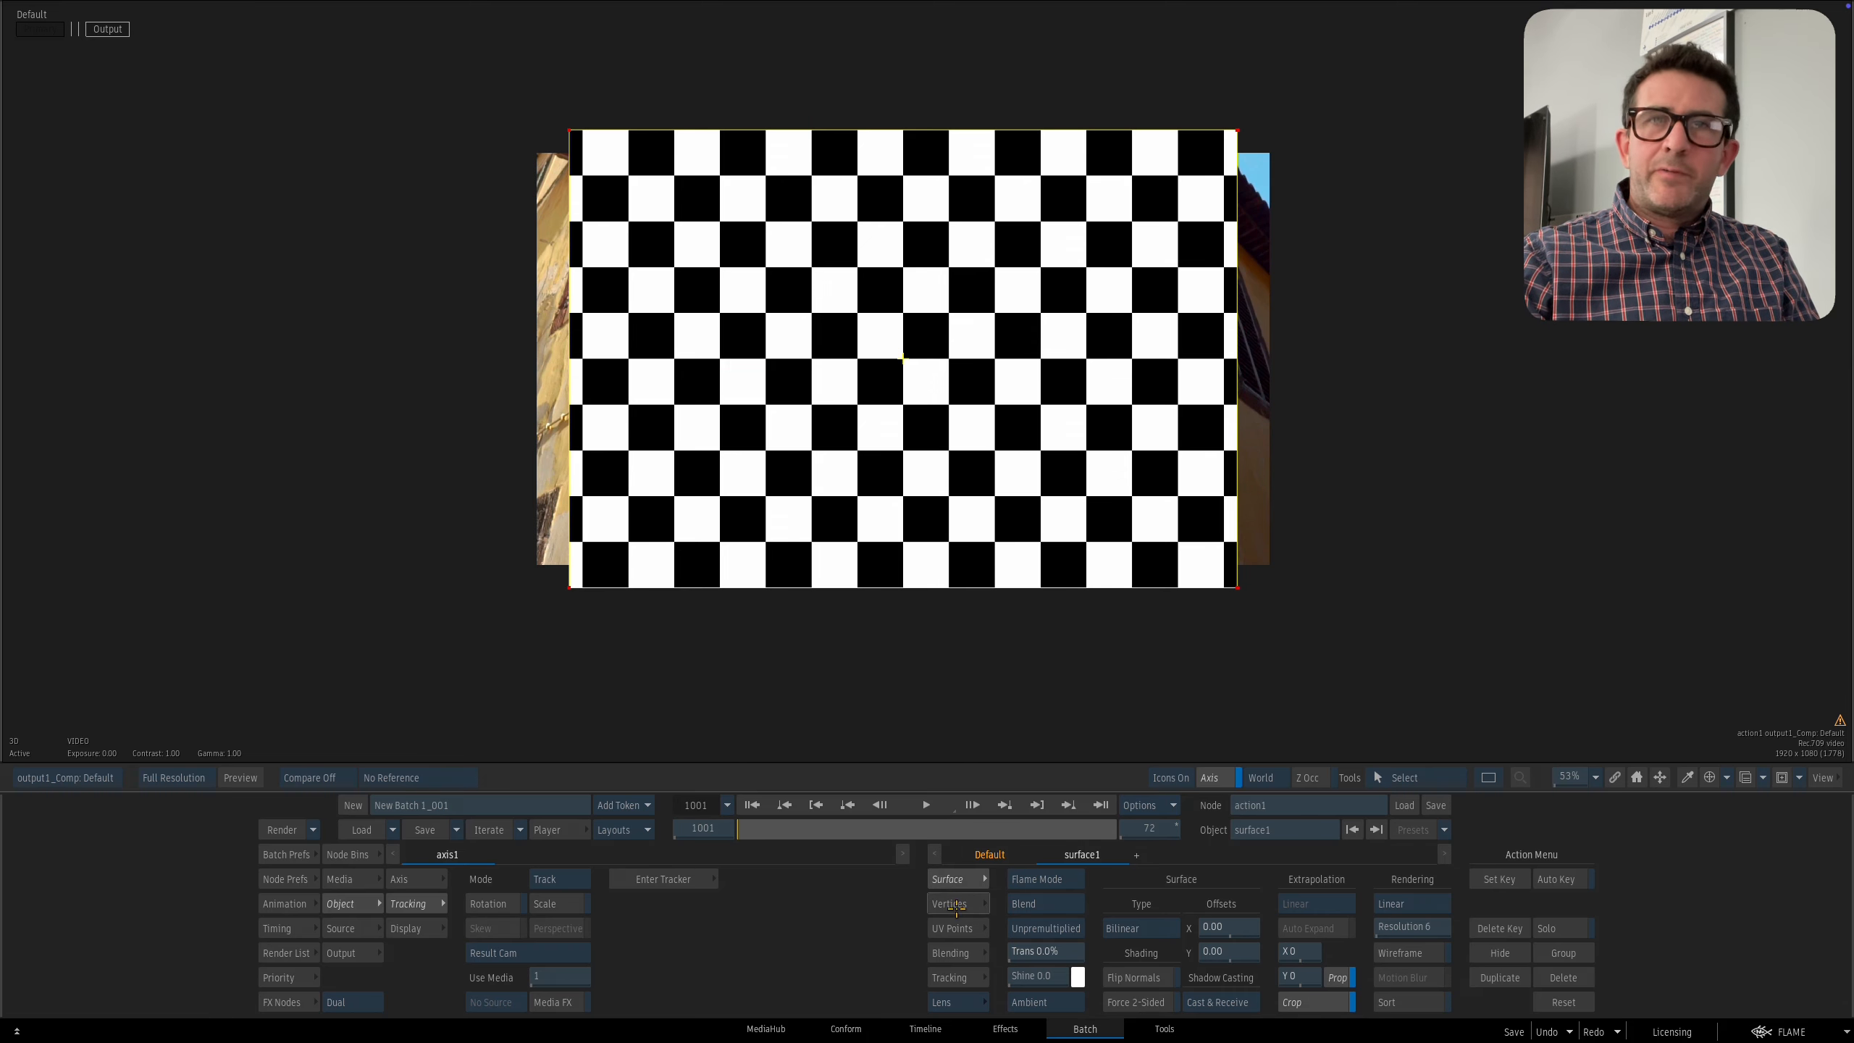
click(957, 928)
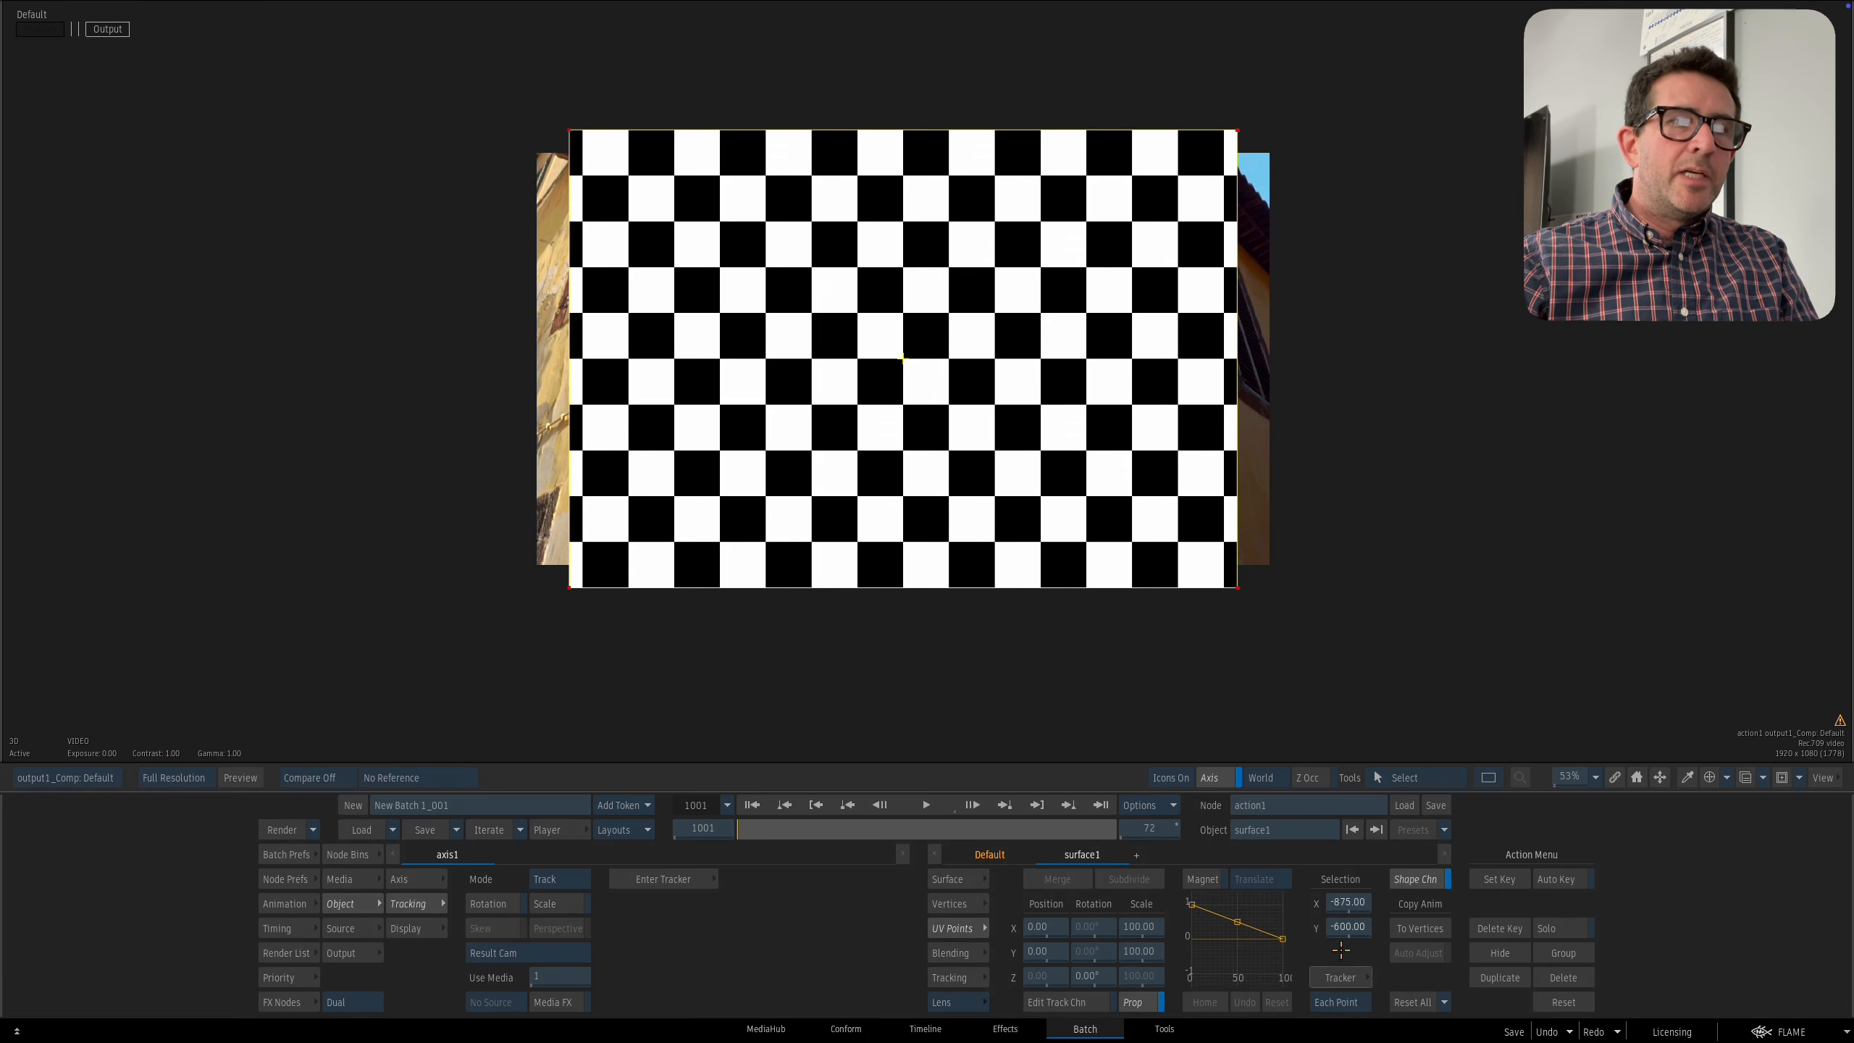
click(1340, 979)
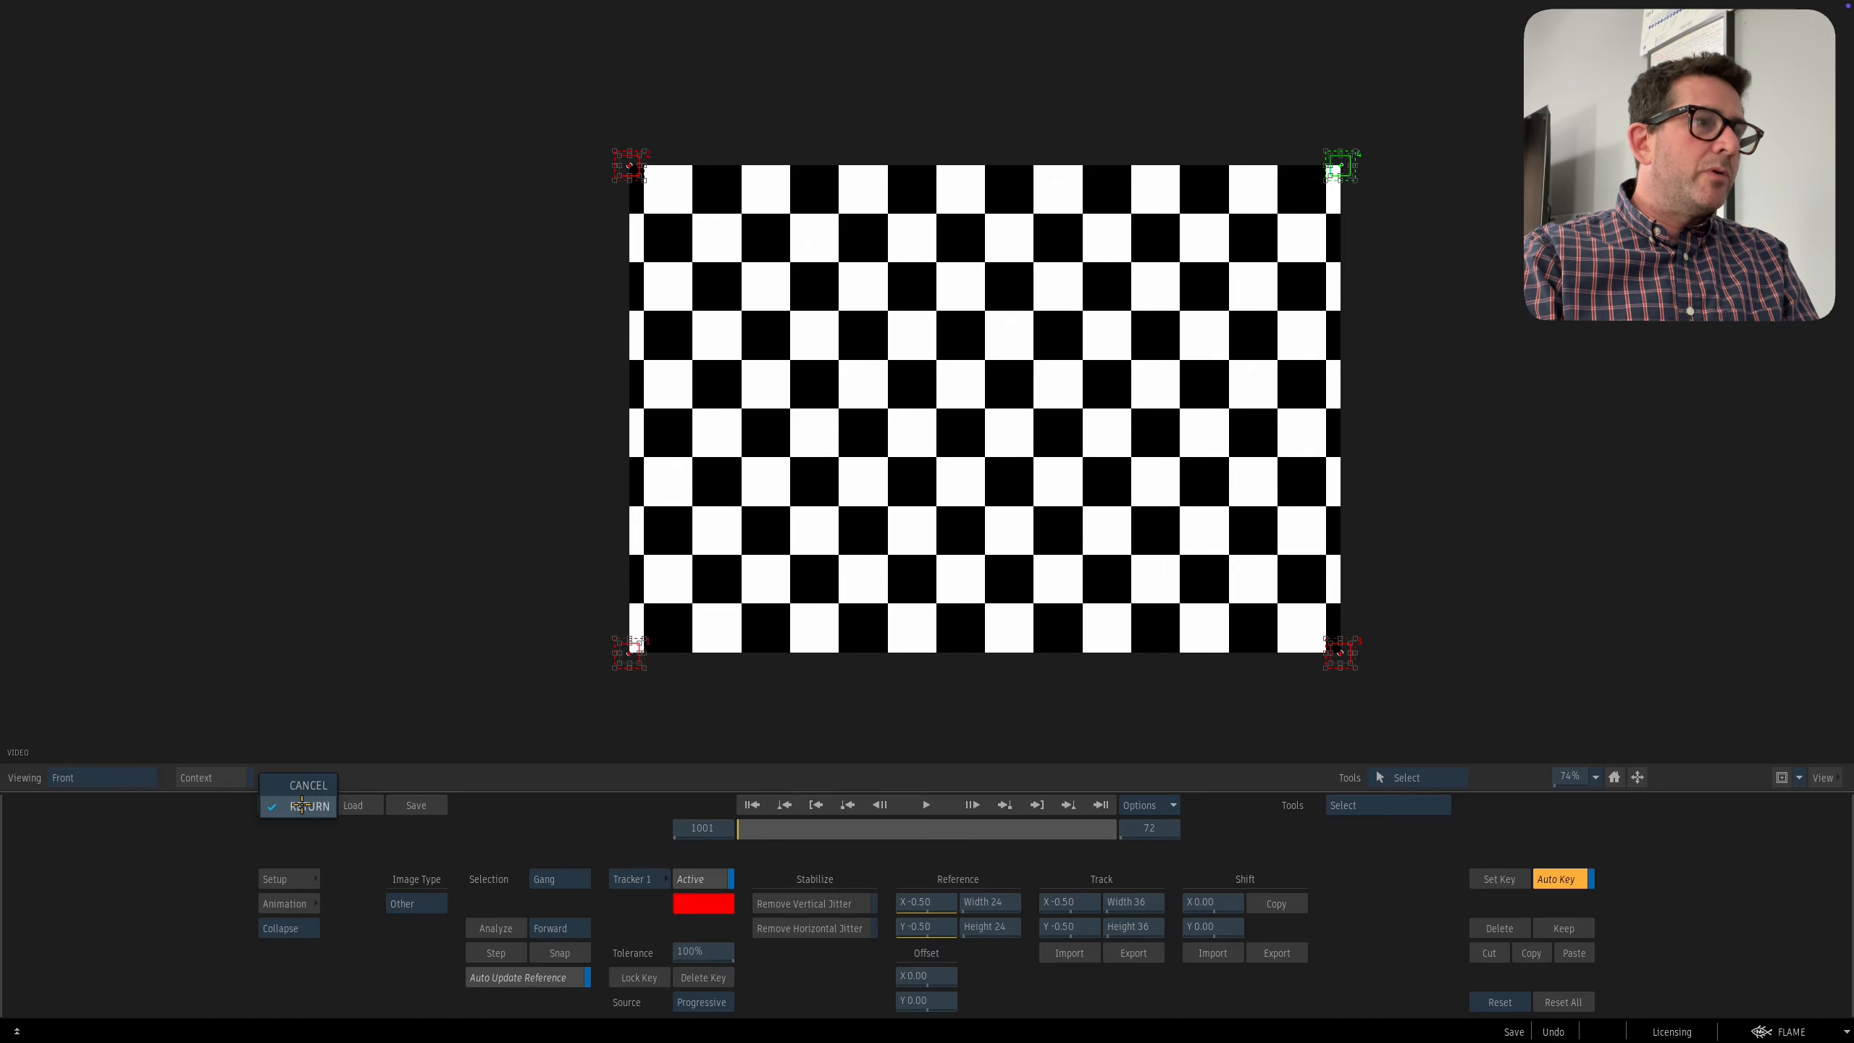
click(295, 803)
click(305, 786)
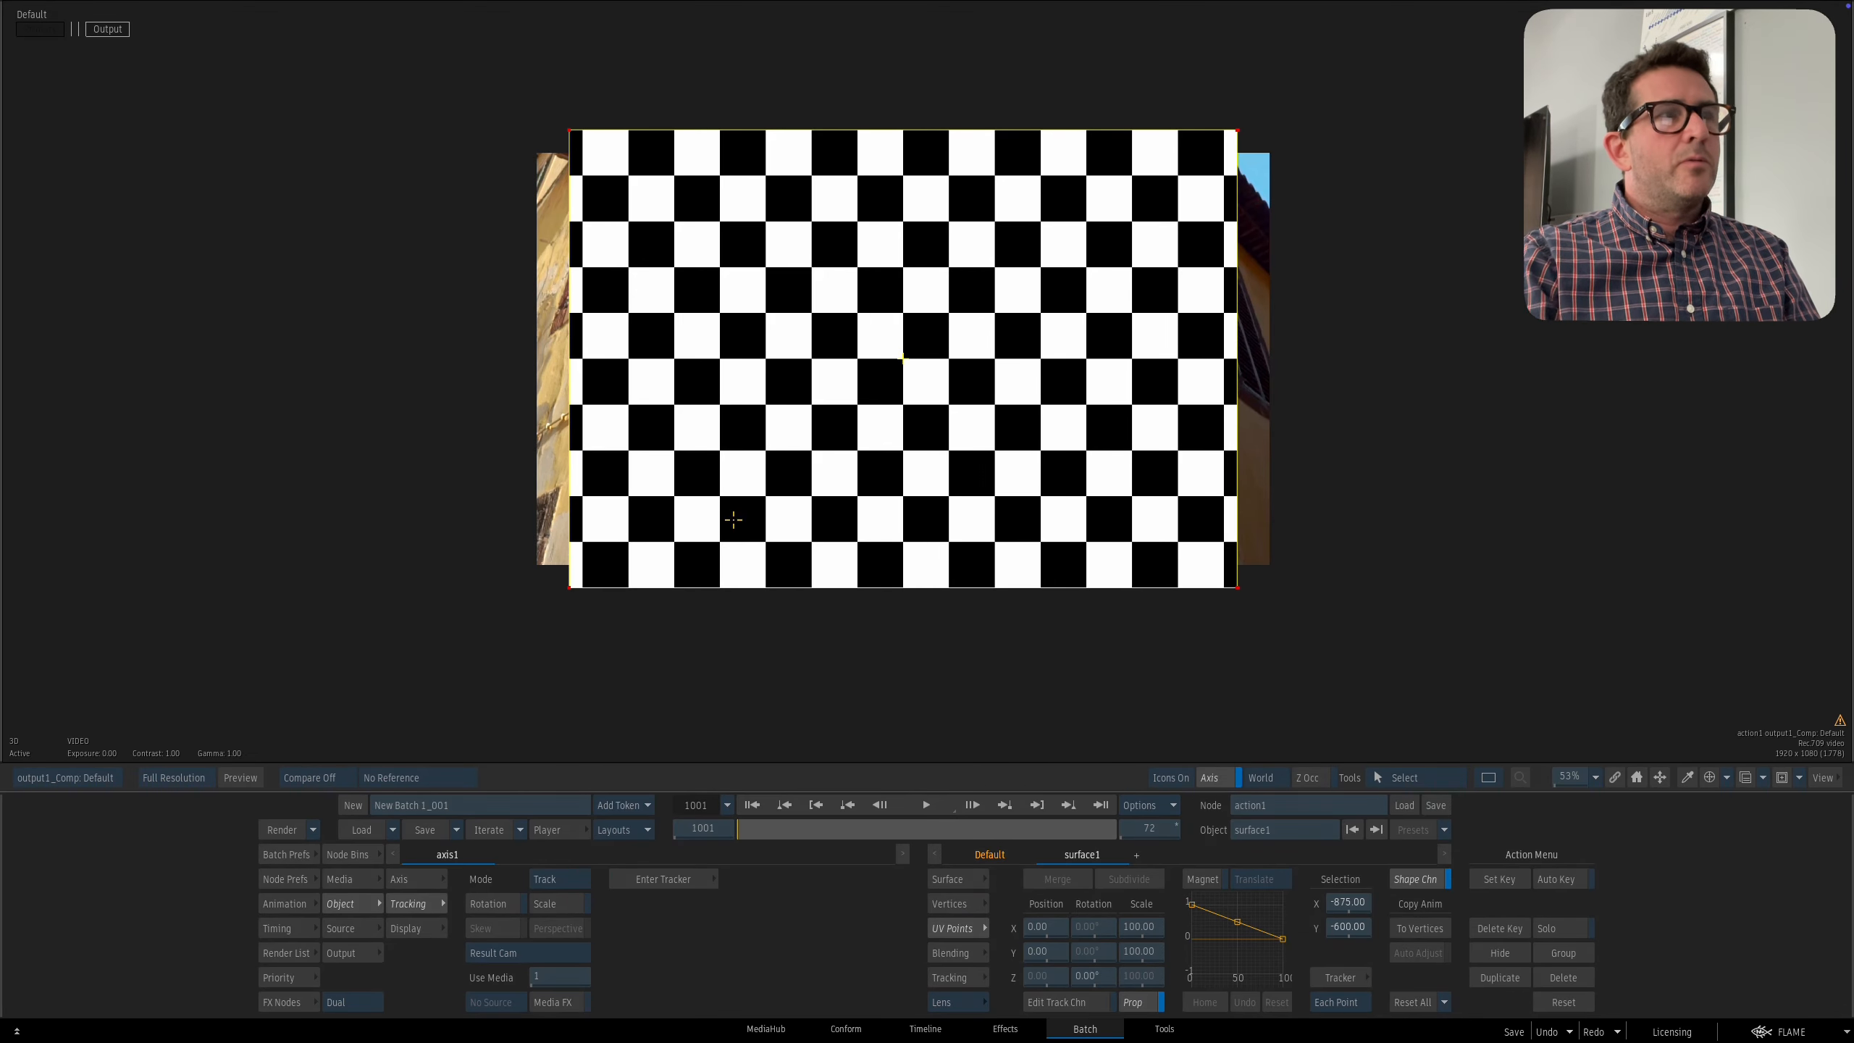
Track the checkerboard's four vertices by placing a tracker on each corner of the street sign, analyze forward, and scrub through the composite.
click(956, 904)
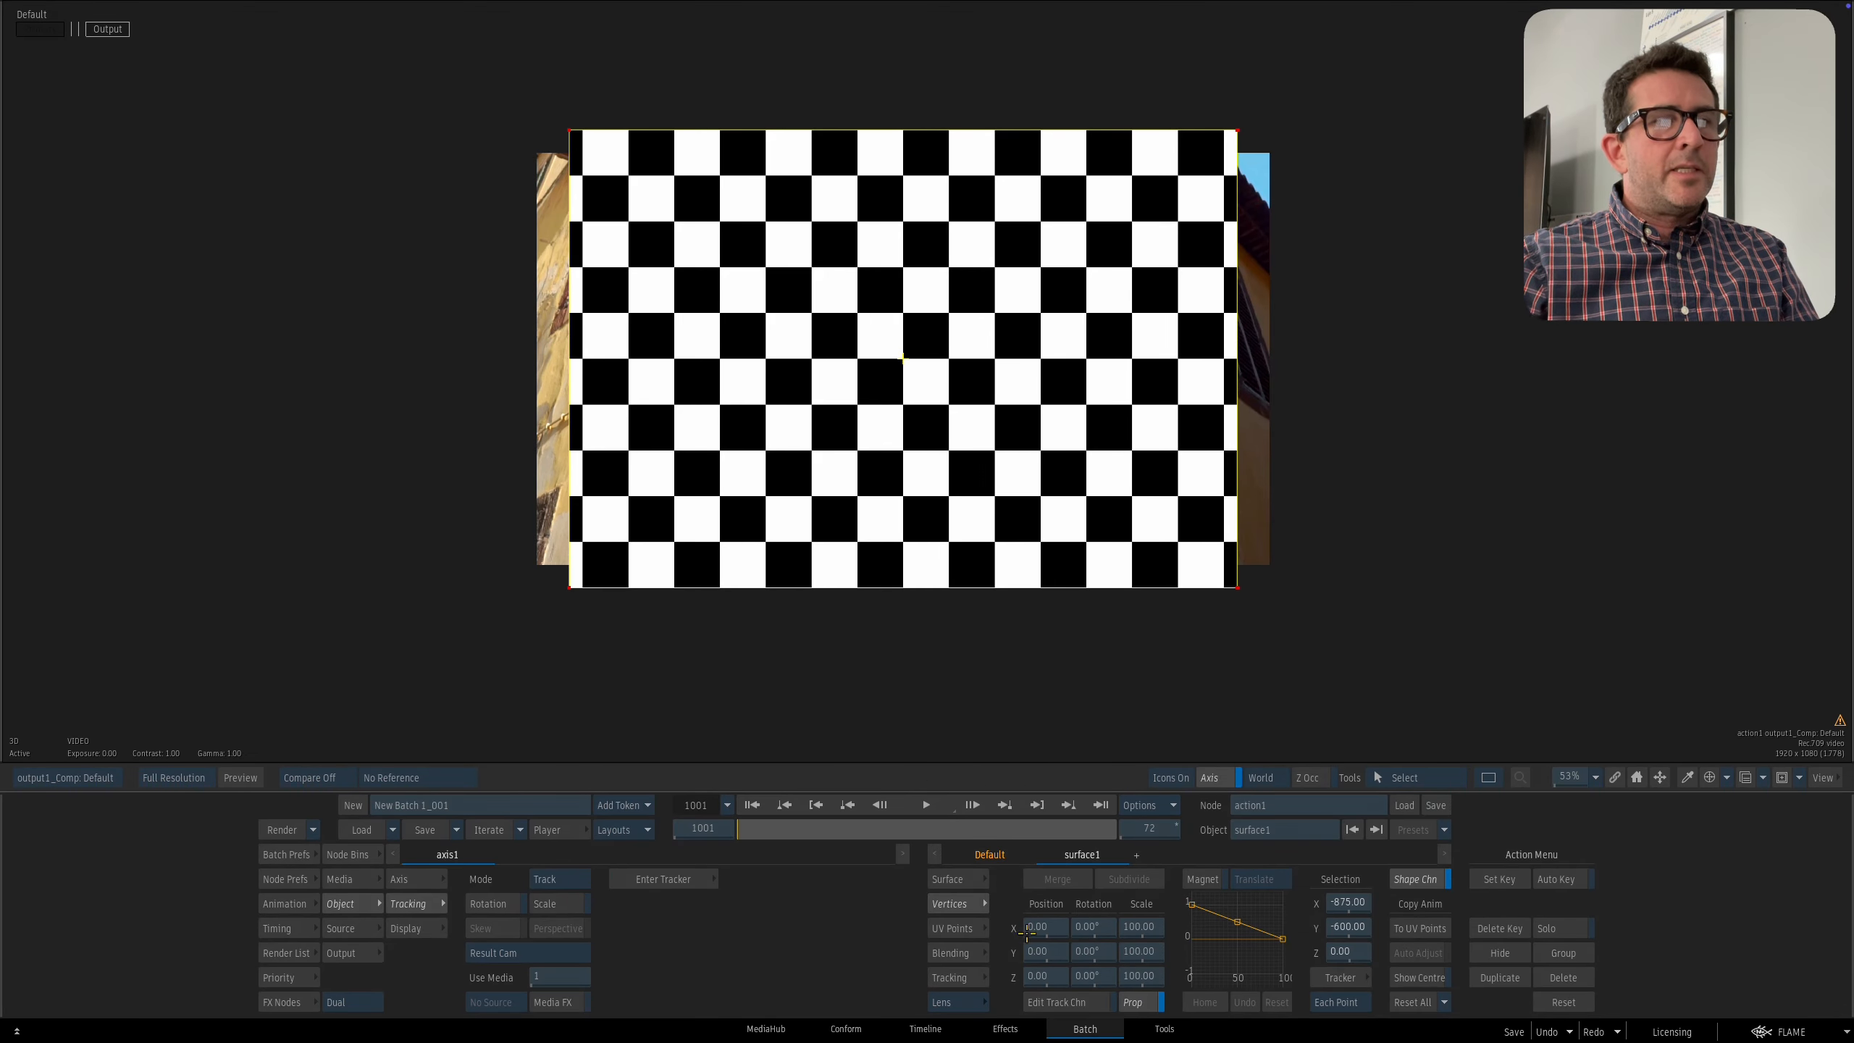
click(1341, 977)
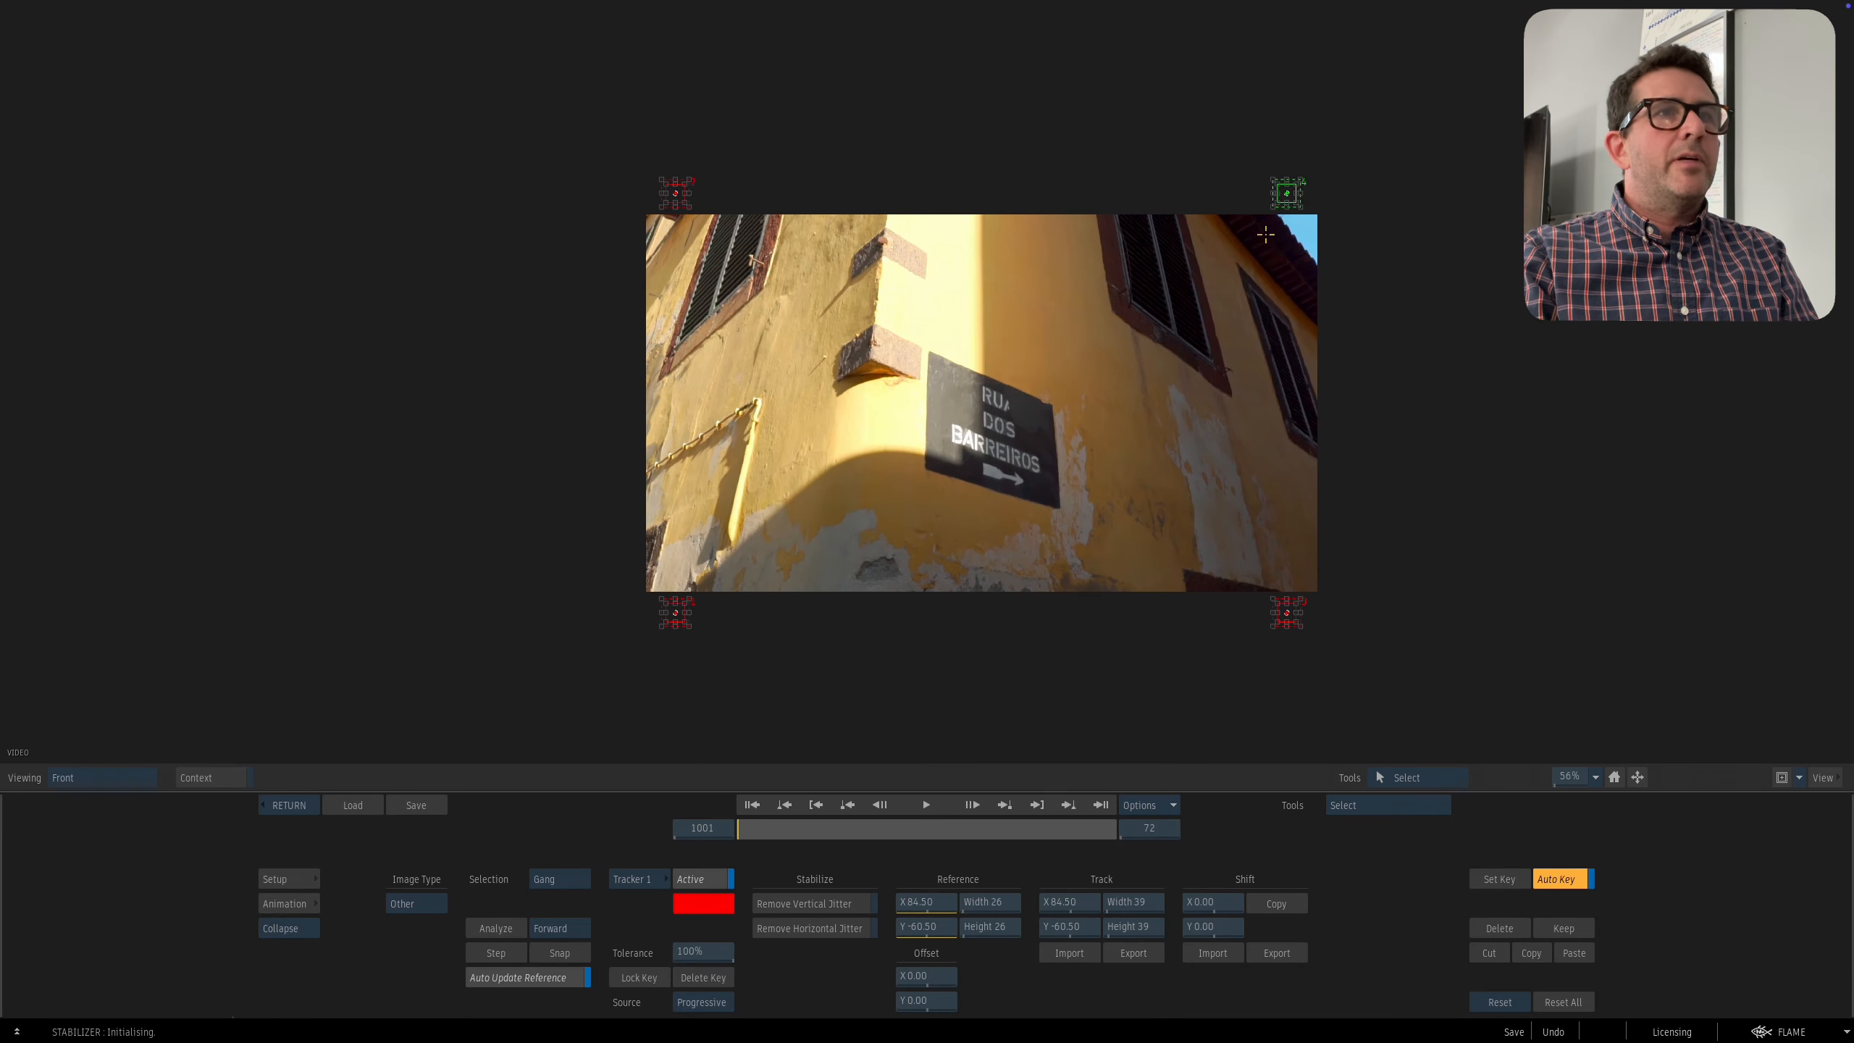
drag(1072, 403, 1051, 405)
drag(1285, 618, 1058, 507)
drag(676, 193, 928, 352)
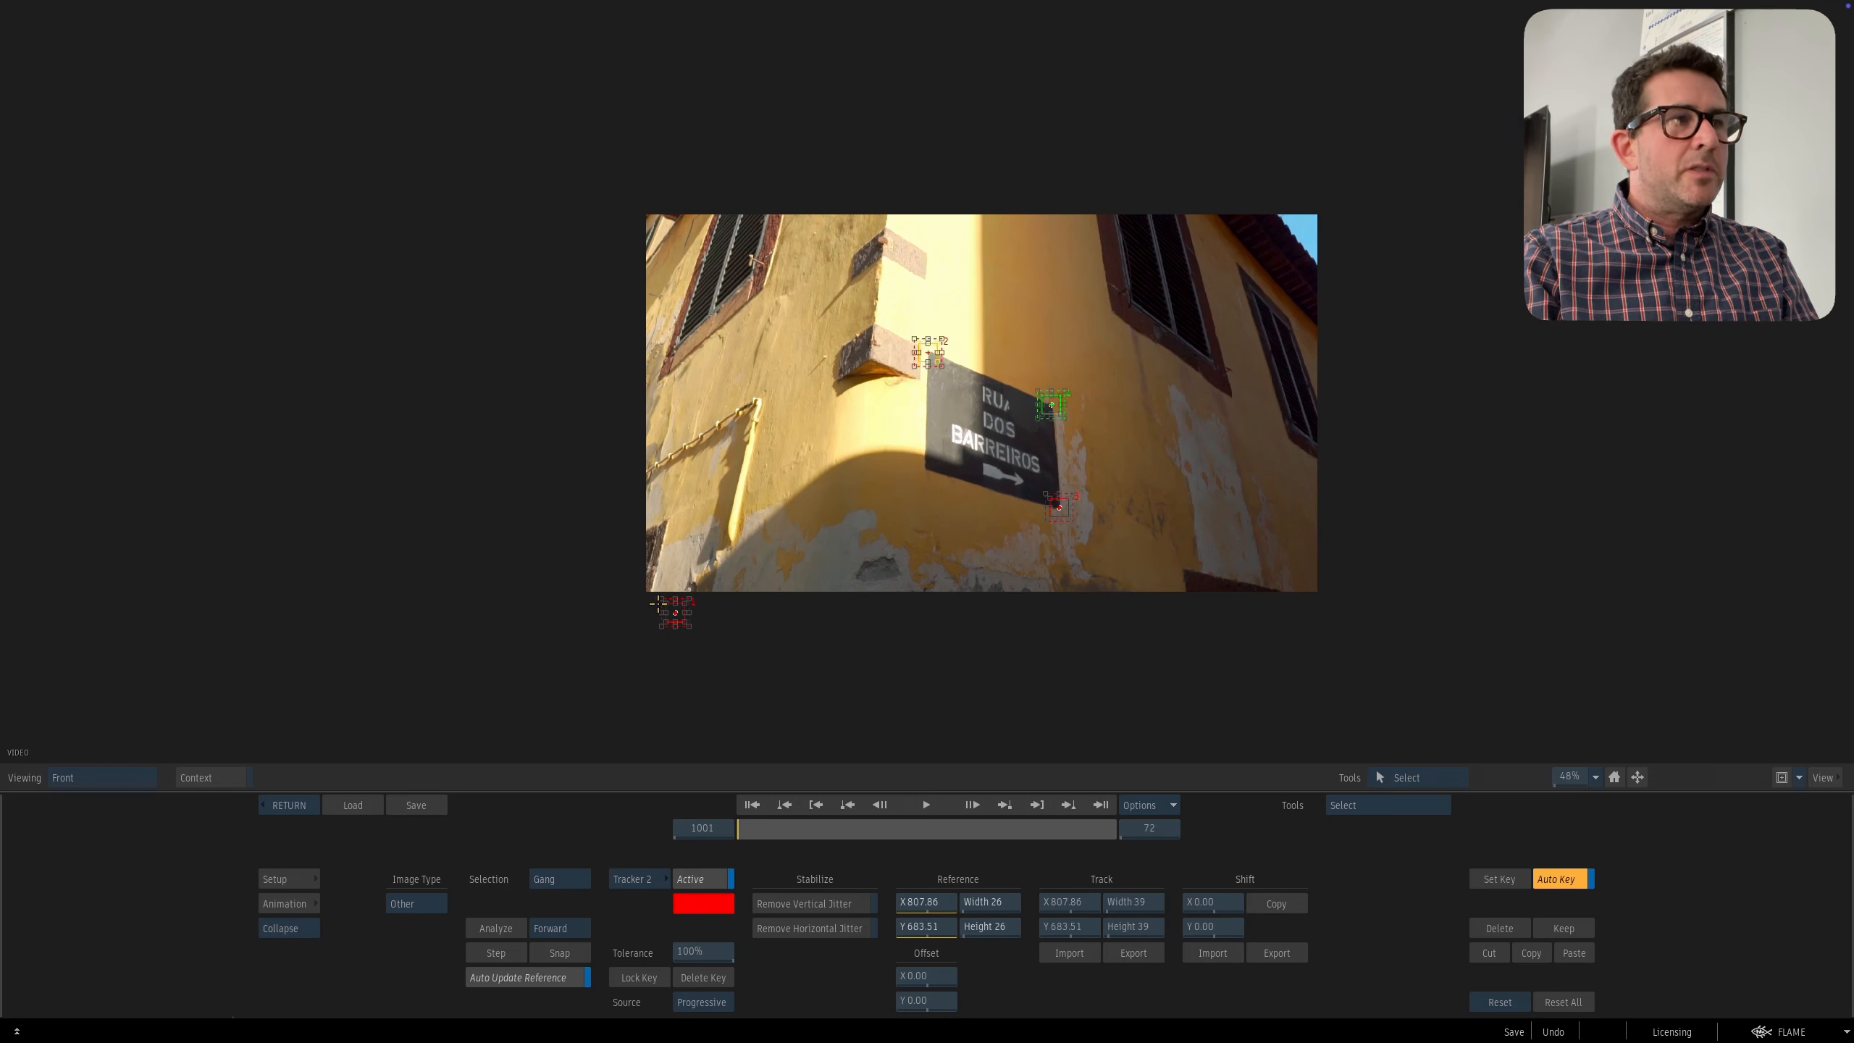
drag(675, 612, 1006, 545)
click(498, 929)
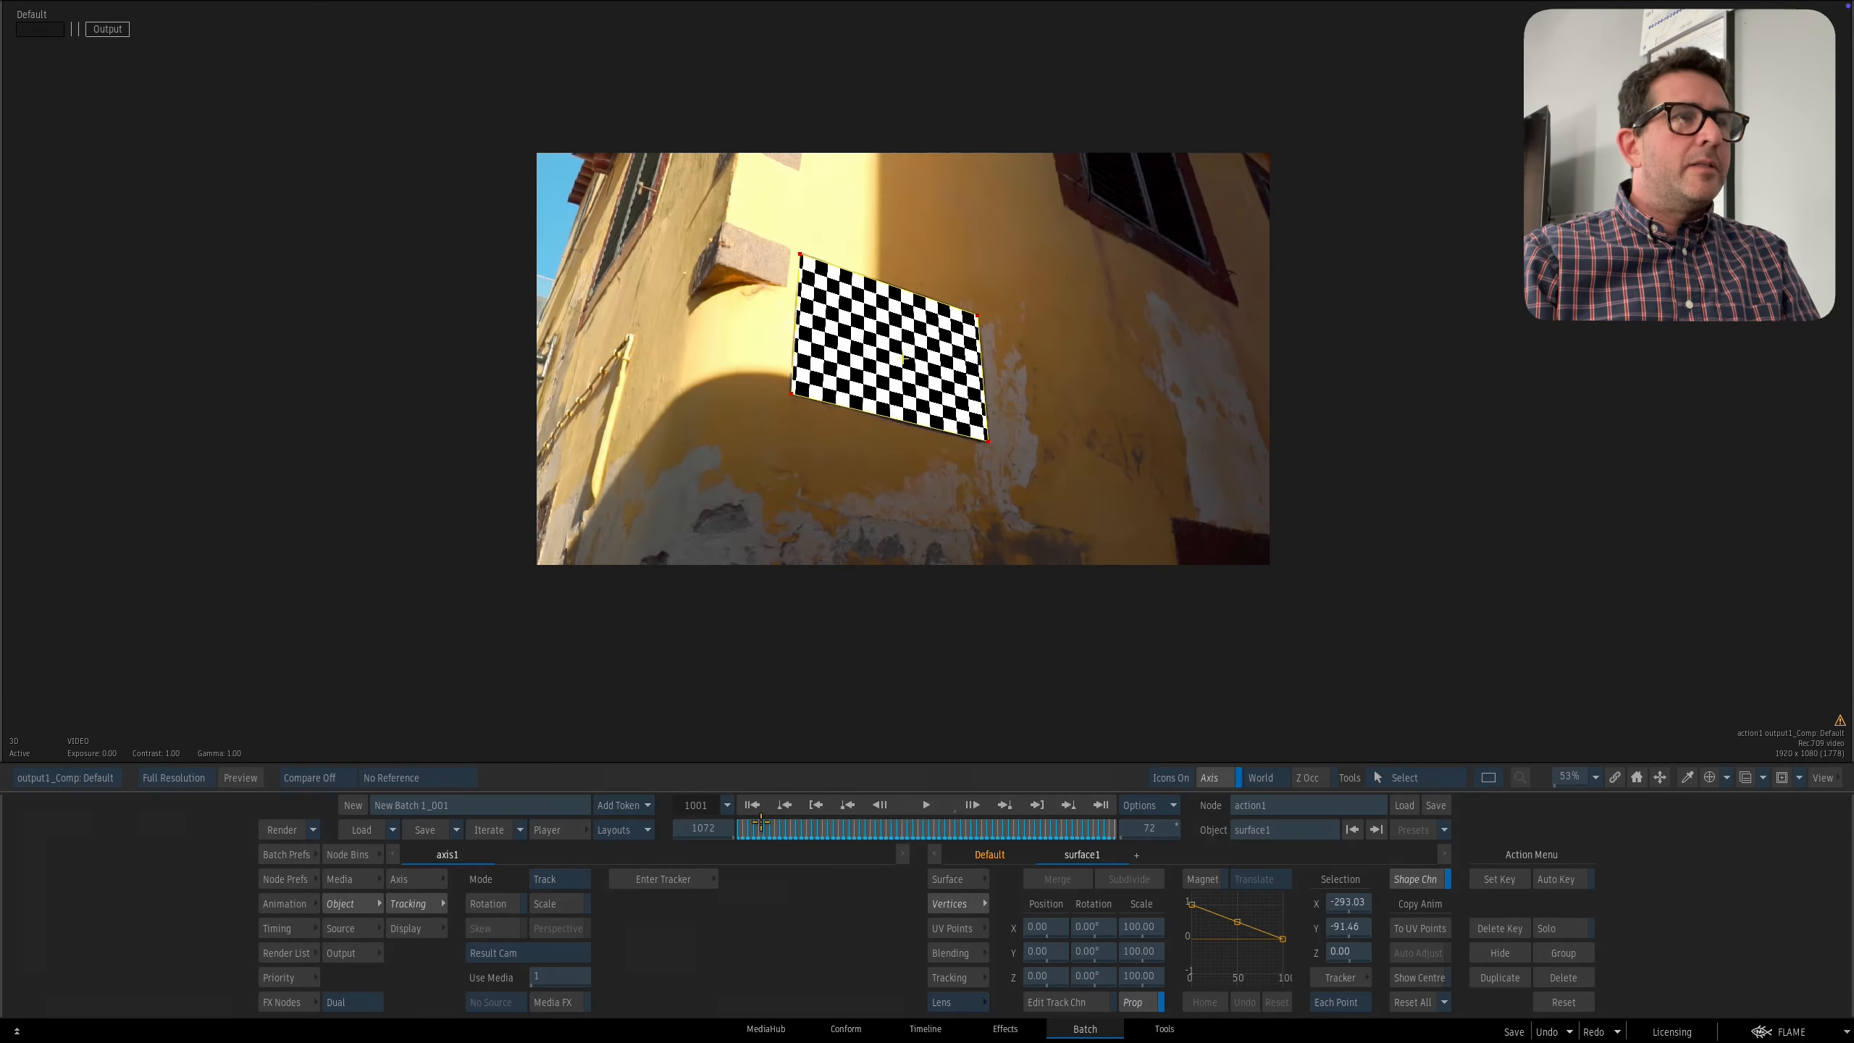
drag(760, 824, 1083, 827)
Open the action2 node from the Batch schematic and split its viewport into a two-view layout.
key(Escape)
drag(1051, 617, 1053, 661)
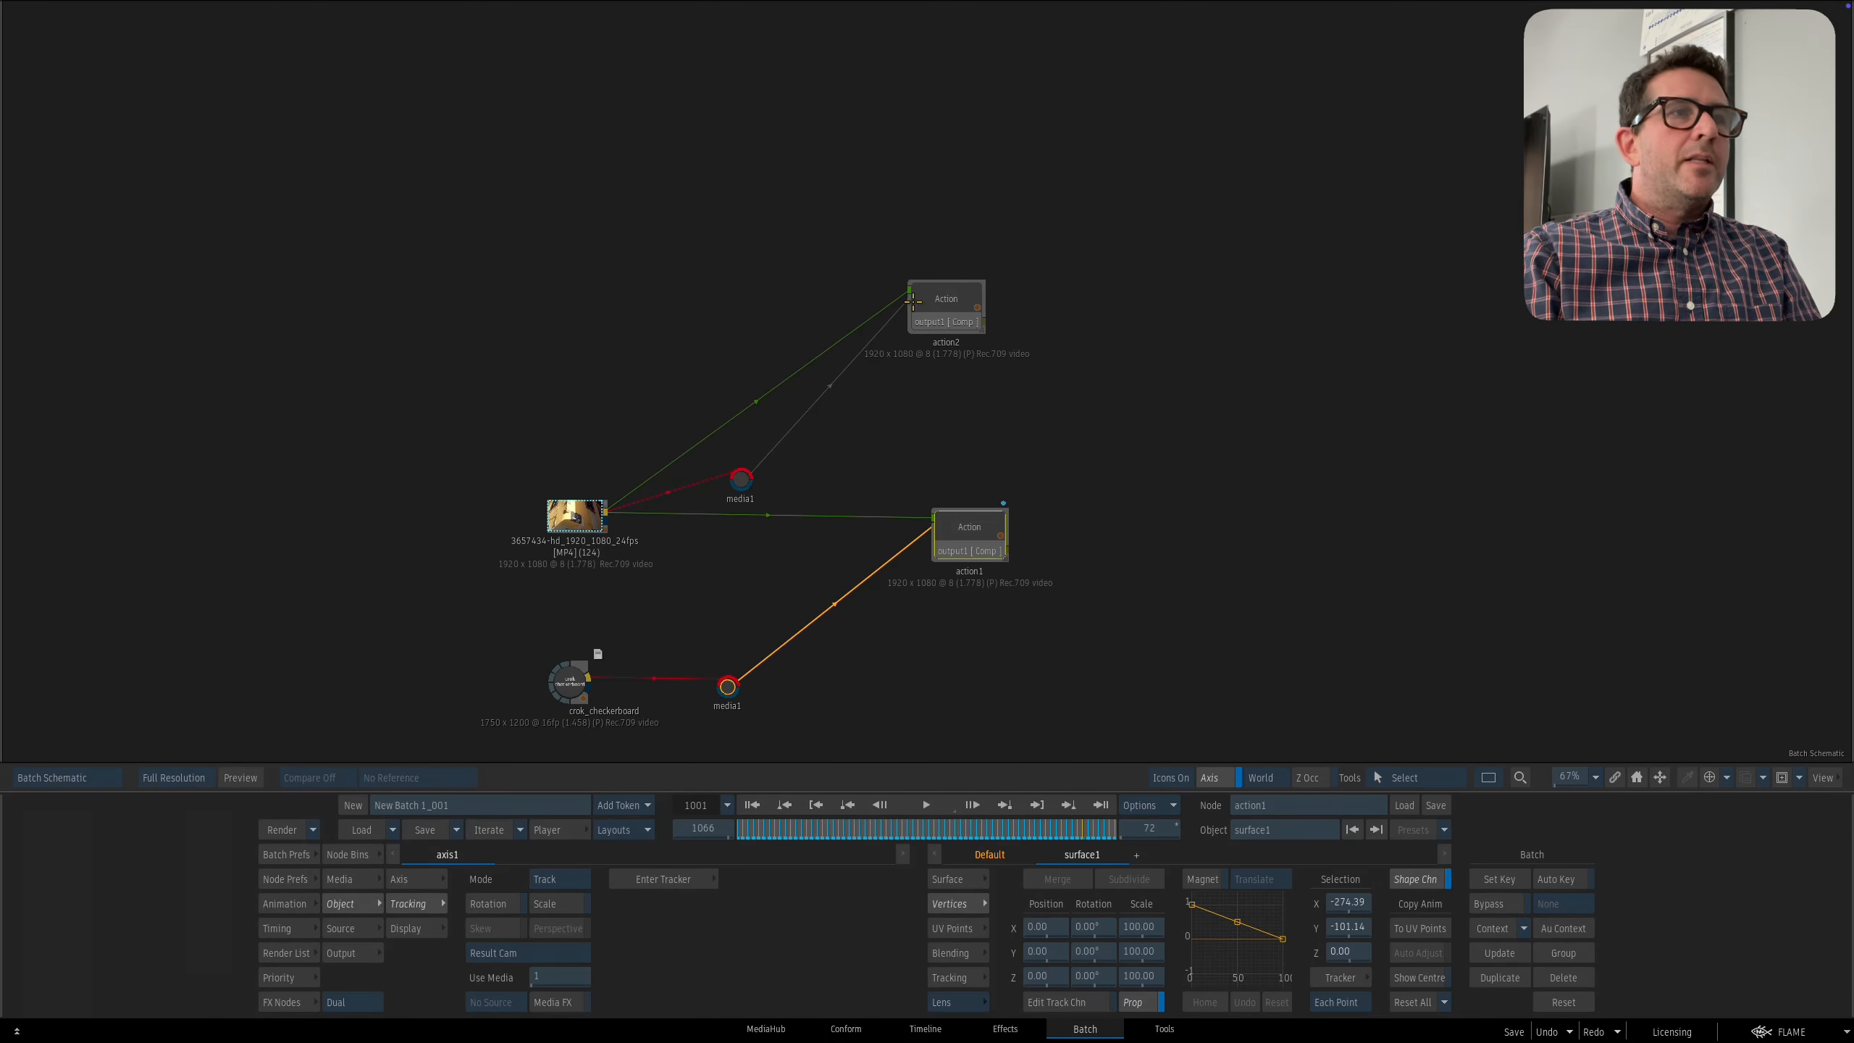
drag(933, 302, 949, 295)
key(F4)
drag(964, 418, 993, 416)
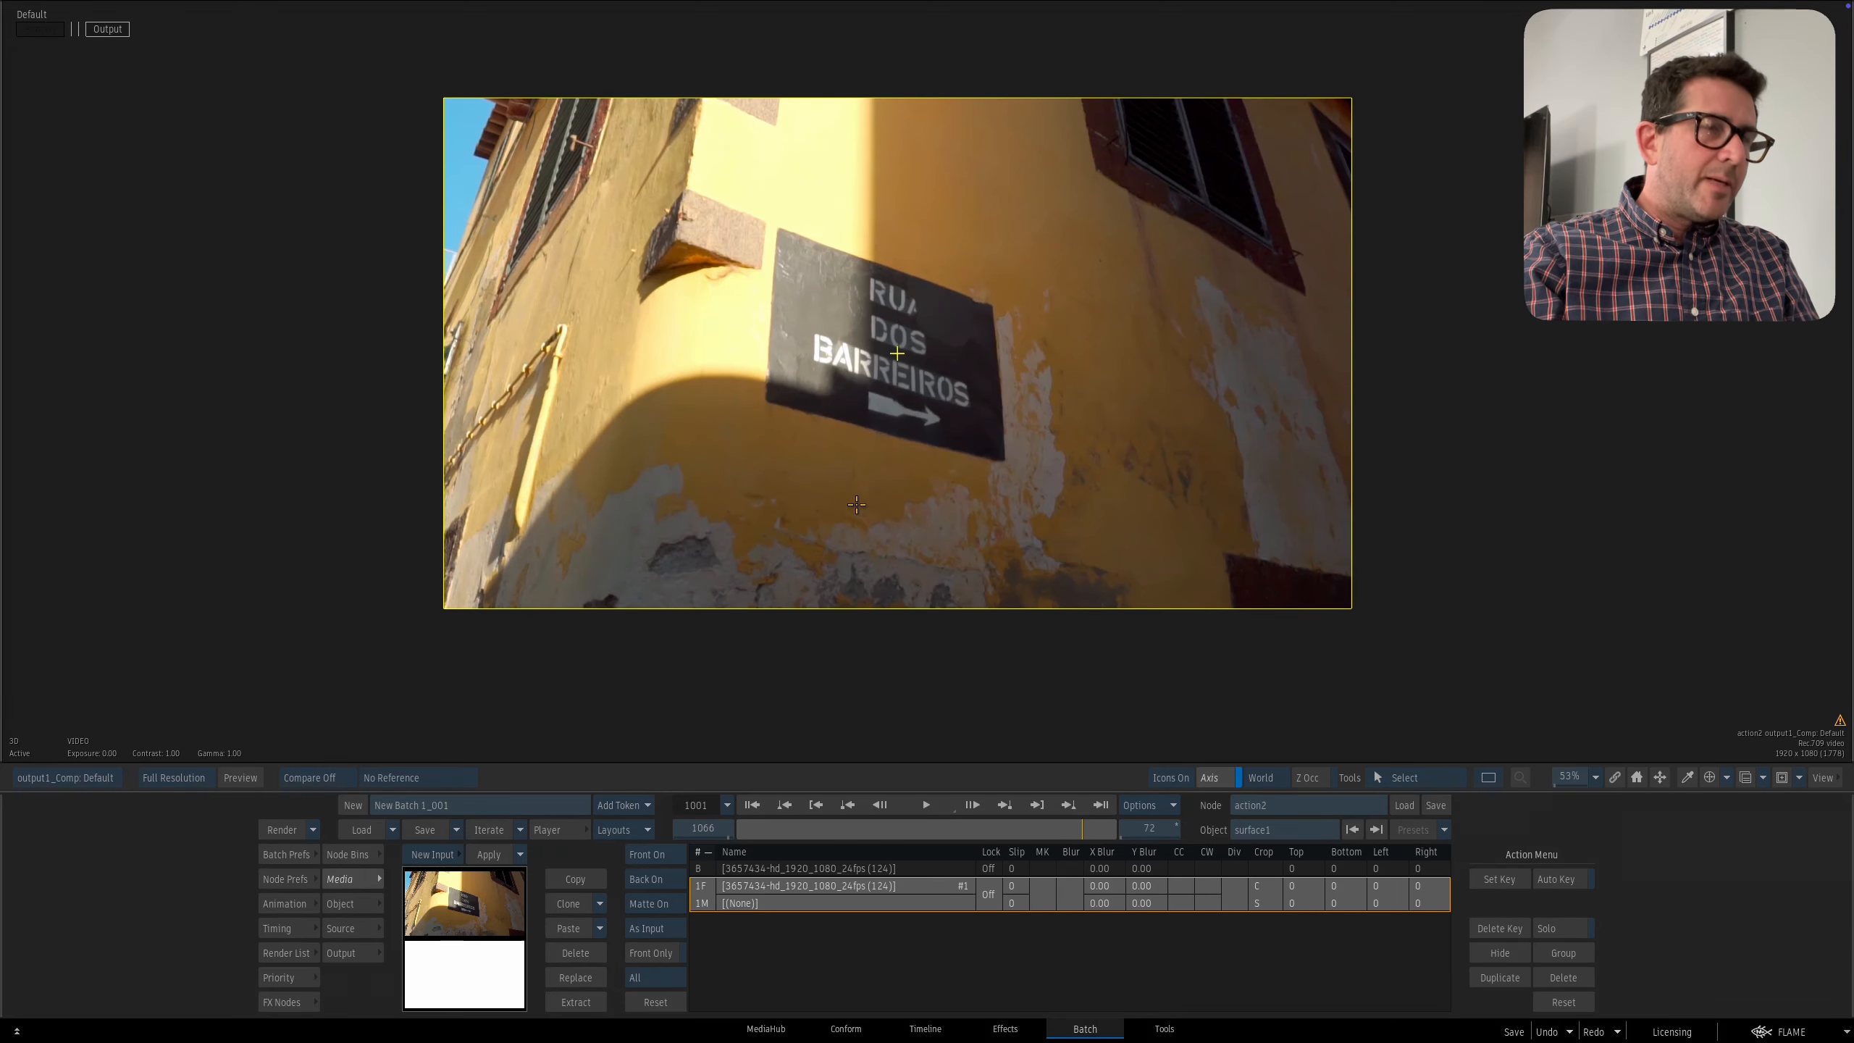
key(alt+2)
drag(1013, 546, 1083, 543)
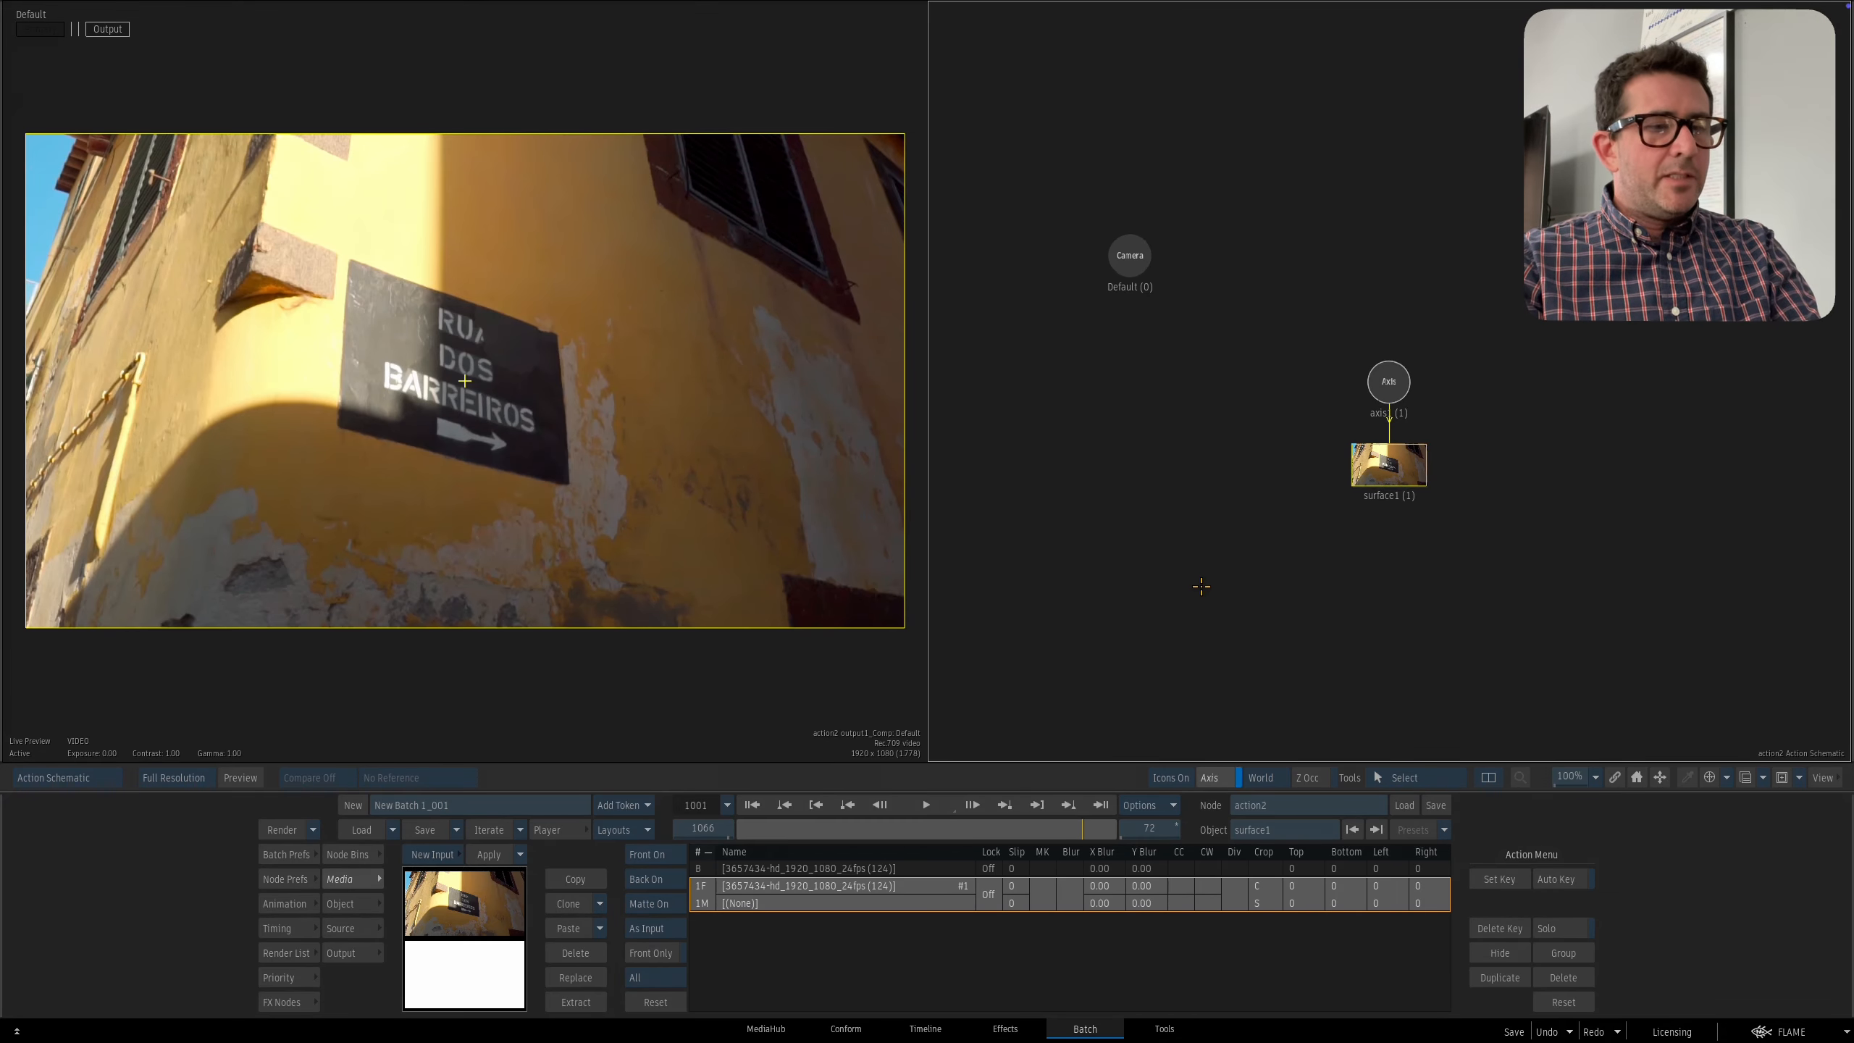
Show the object view of surface1 in the second view and frame the footage around the street sign.
key(F8)
mouse_move(1226, 474)
mouse_down()
mouse_move(1205, 480)
mouse_move(1258, 485)
mouse_up()
drag(1361, 299, 1107, 647)
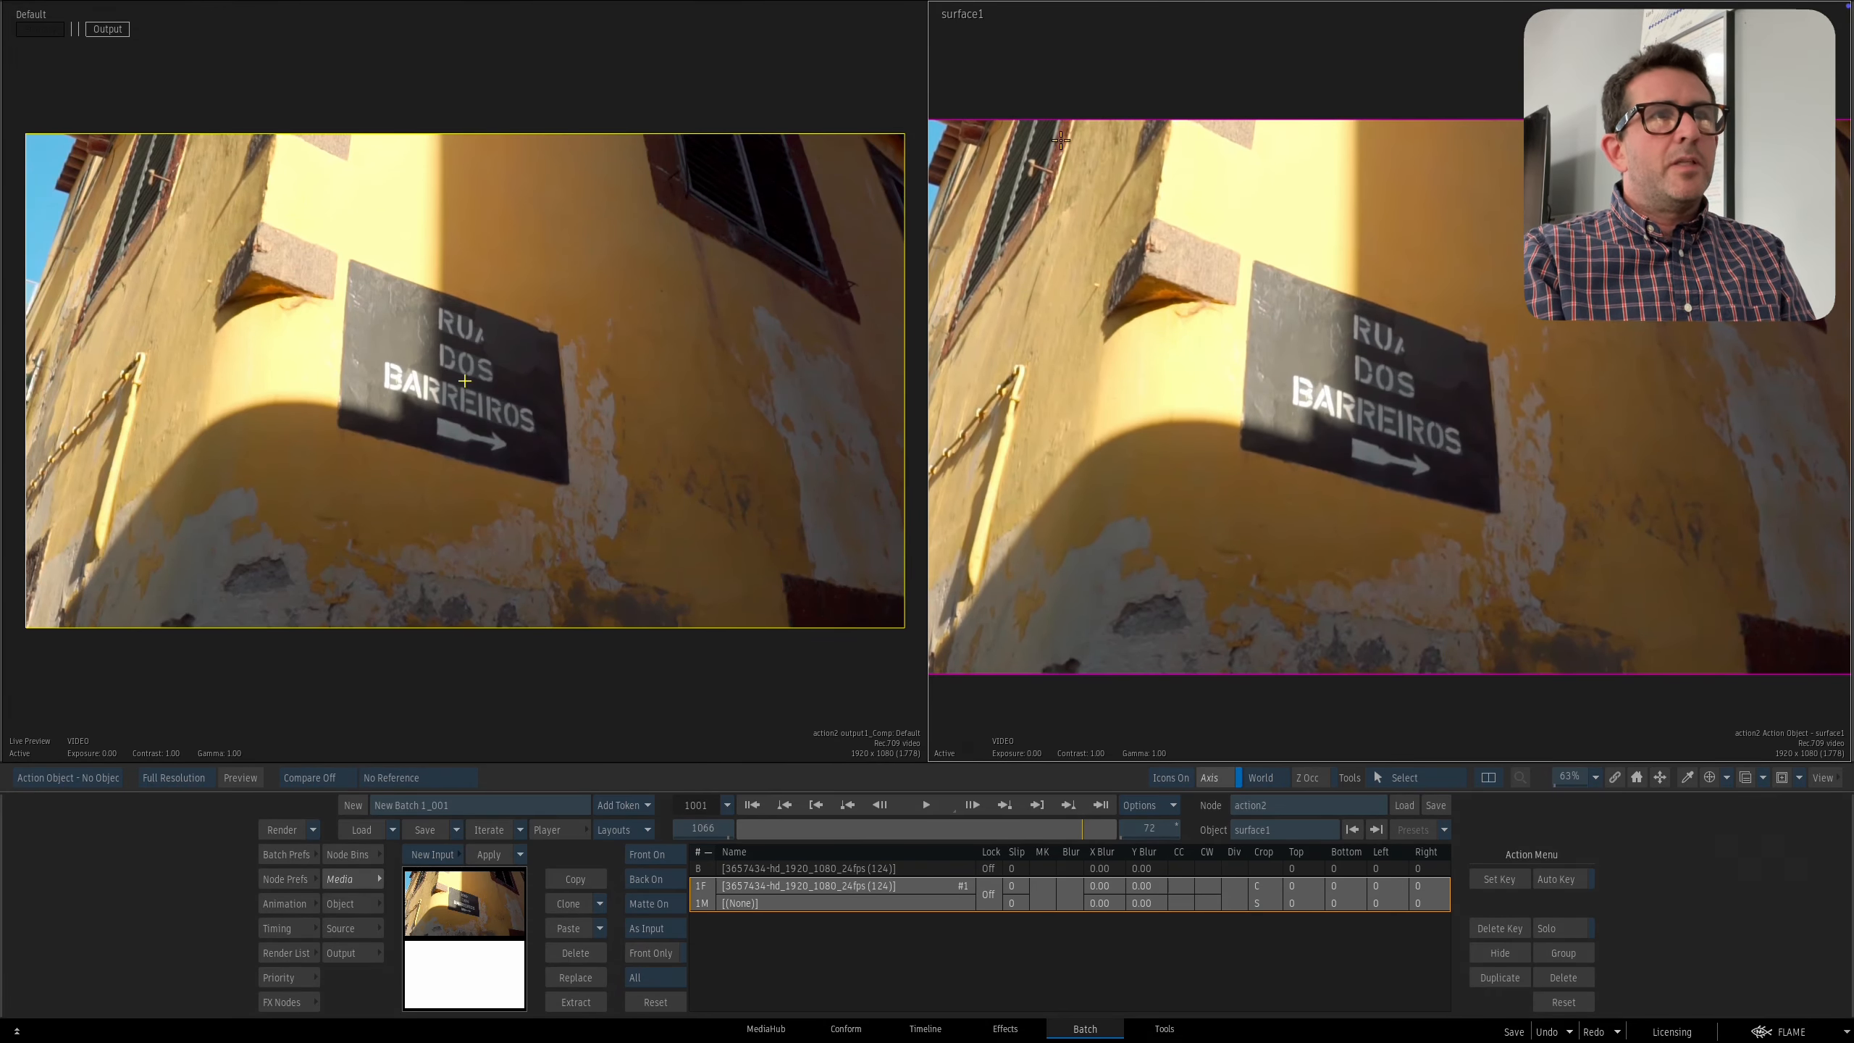
Open the settings of action2's surface1, show the composite in the first view, and set the surface type to Bilinear.
mouse_move(1060, 140)
mouse_down()
mouse_move(1104, 134)
mouse_move(1074, 146)
mouse_up()
key(Escape)
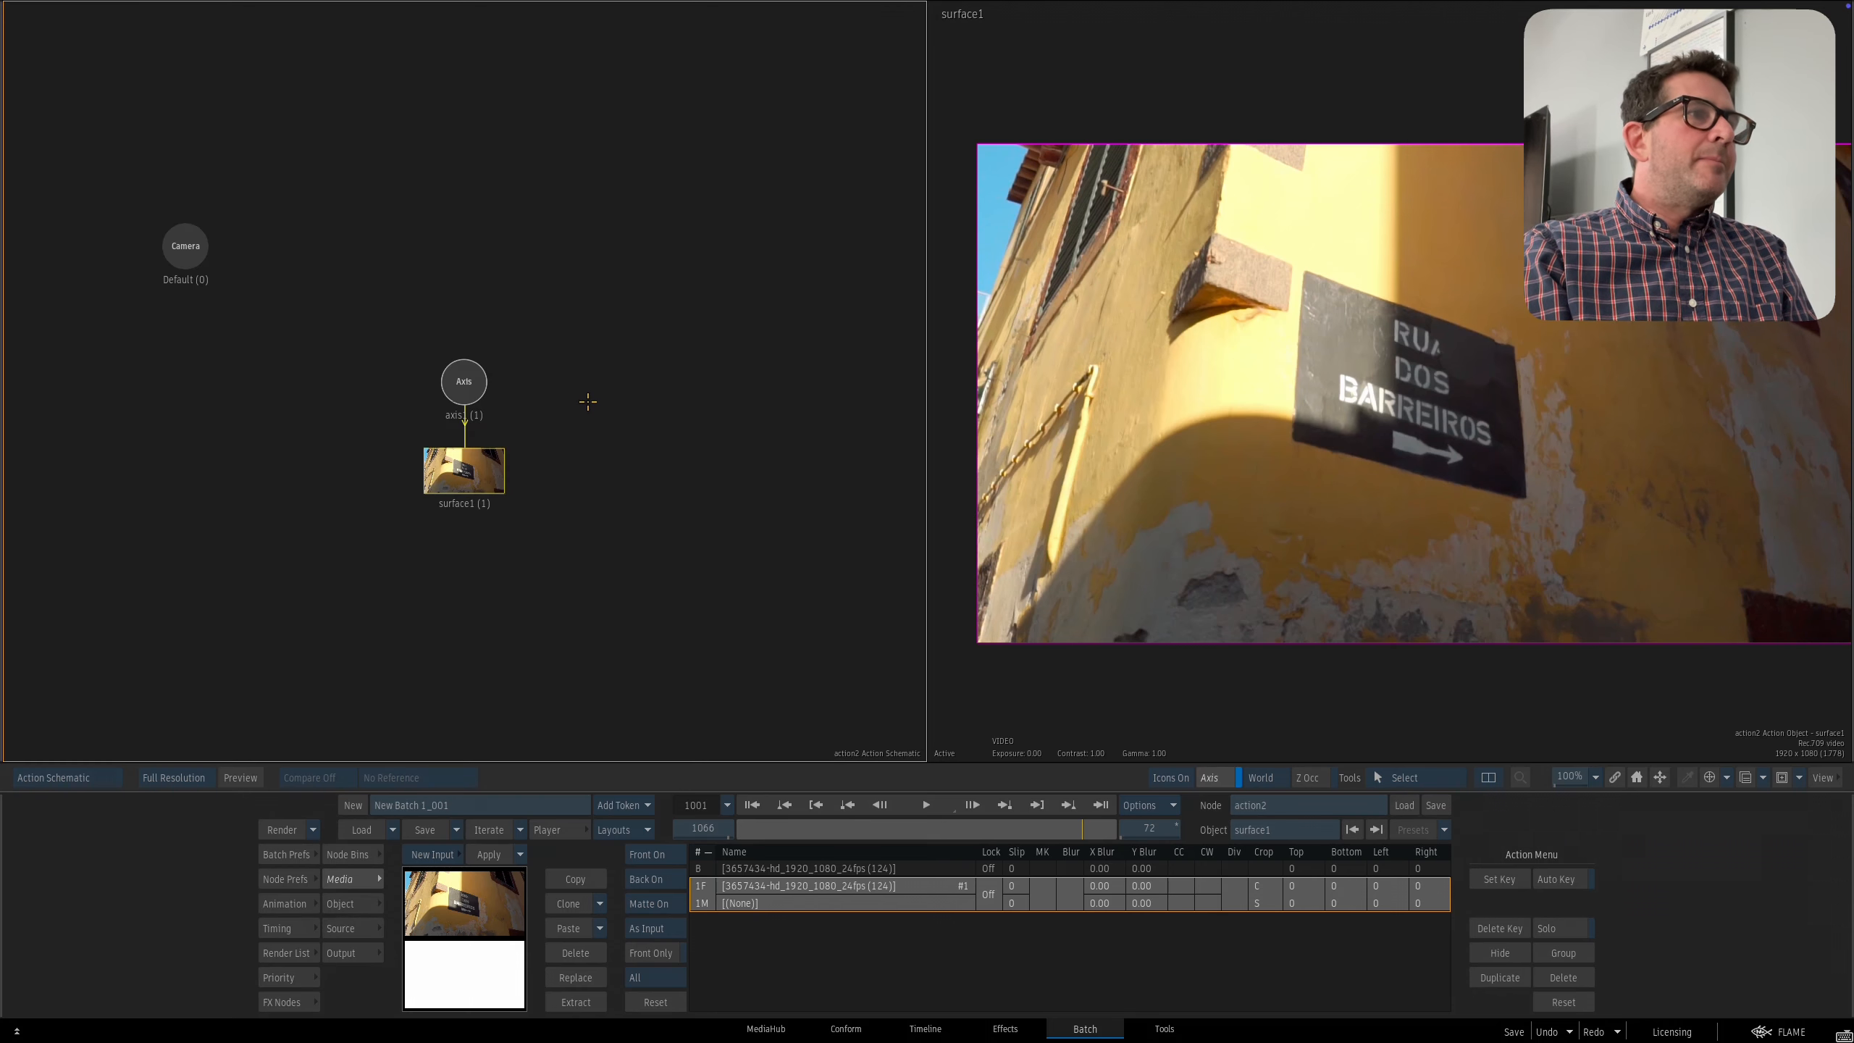
drag(472, 470, 502, 471)
double_click(461, 471)
click(492, 538)
click(452, 473)
key(F4)
click(1161, 928)
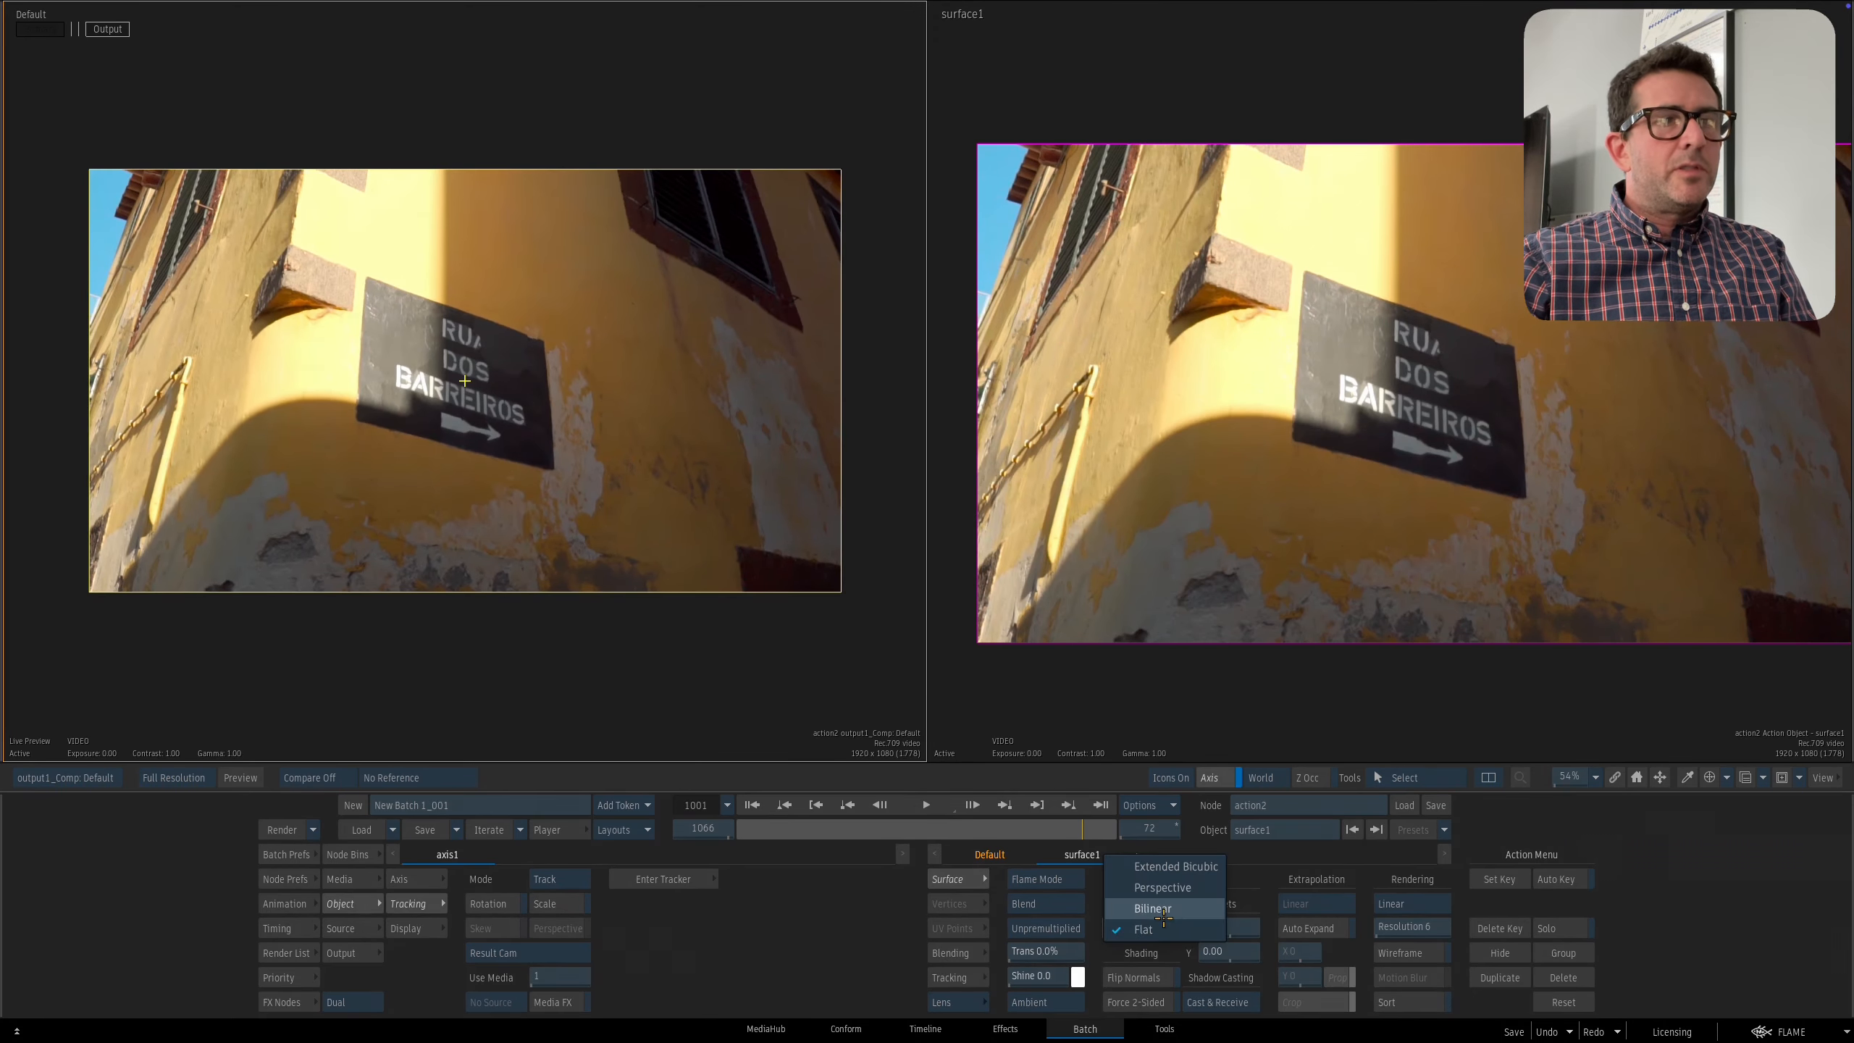
click(1164, 915)
Move surface1's four UV corners in the object view onto the street sign's corners at frame 1066.
drag(795, 619, 752, 619)
drag(1348, 449, 1328, 442)
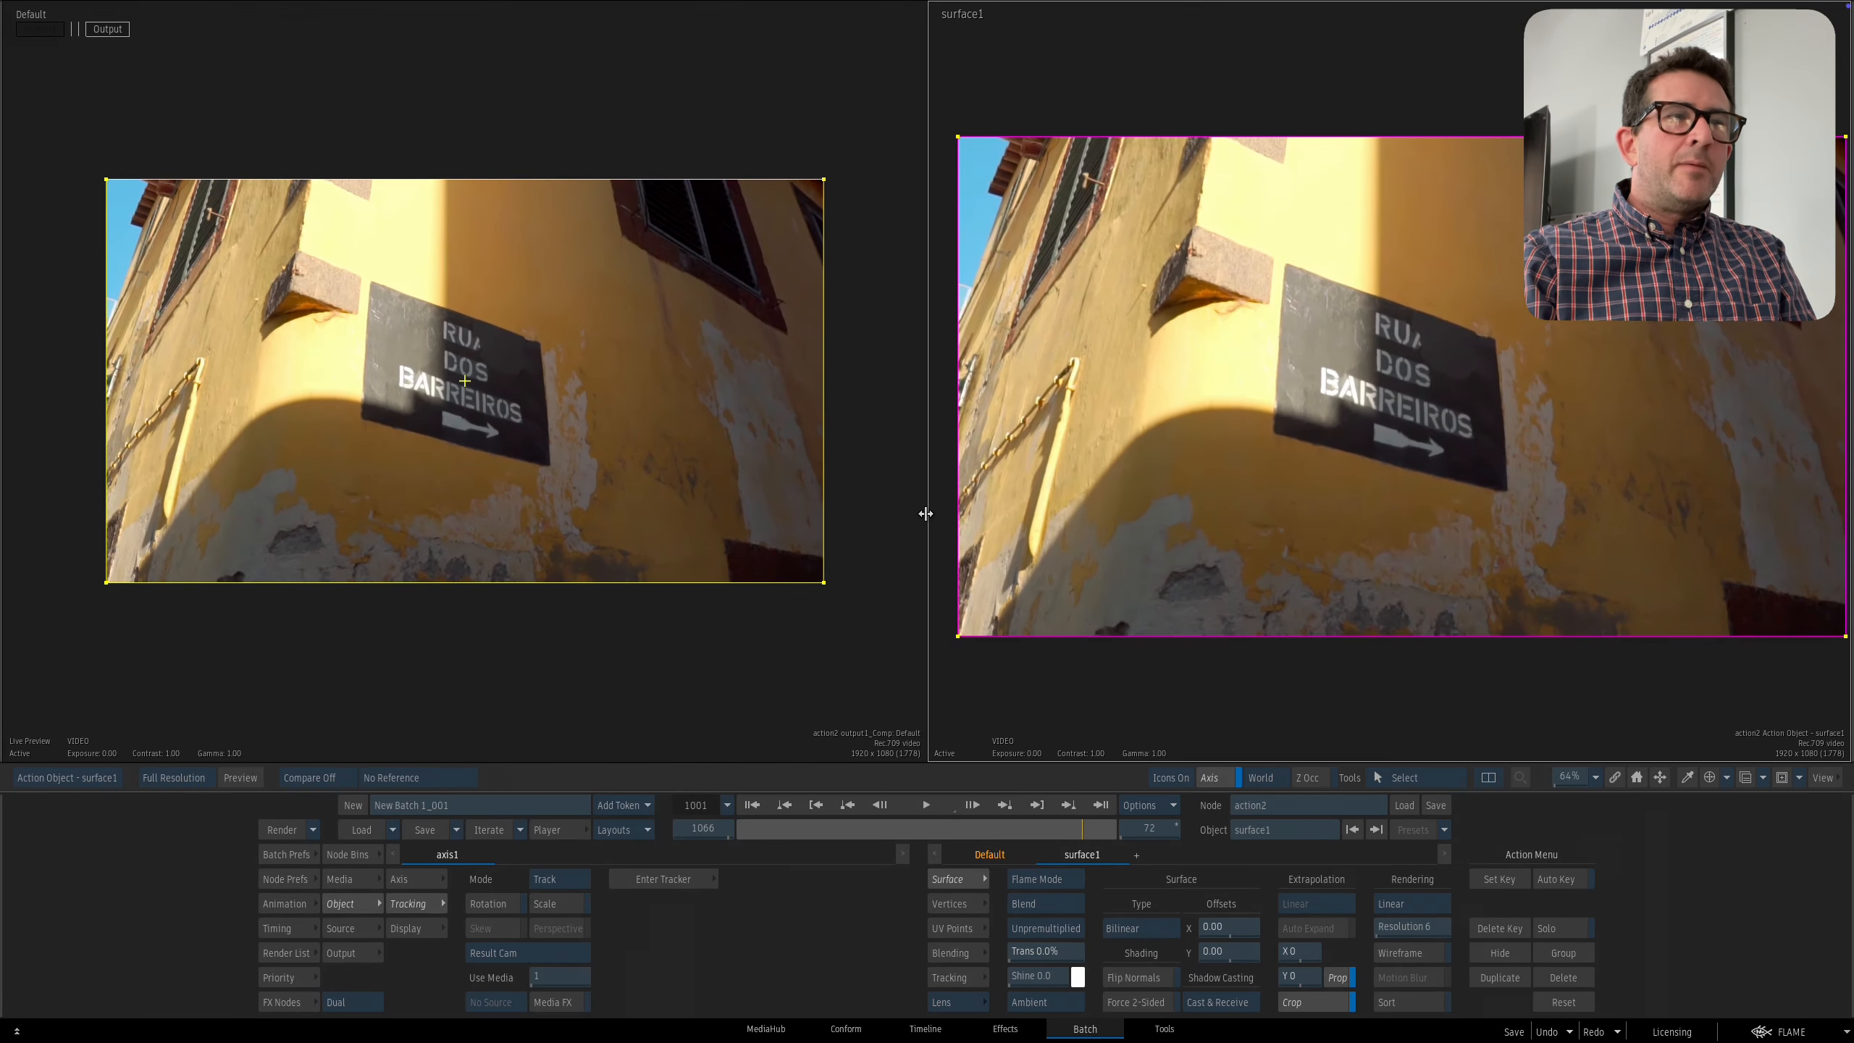
drag(926, 513, 879, 514)
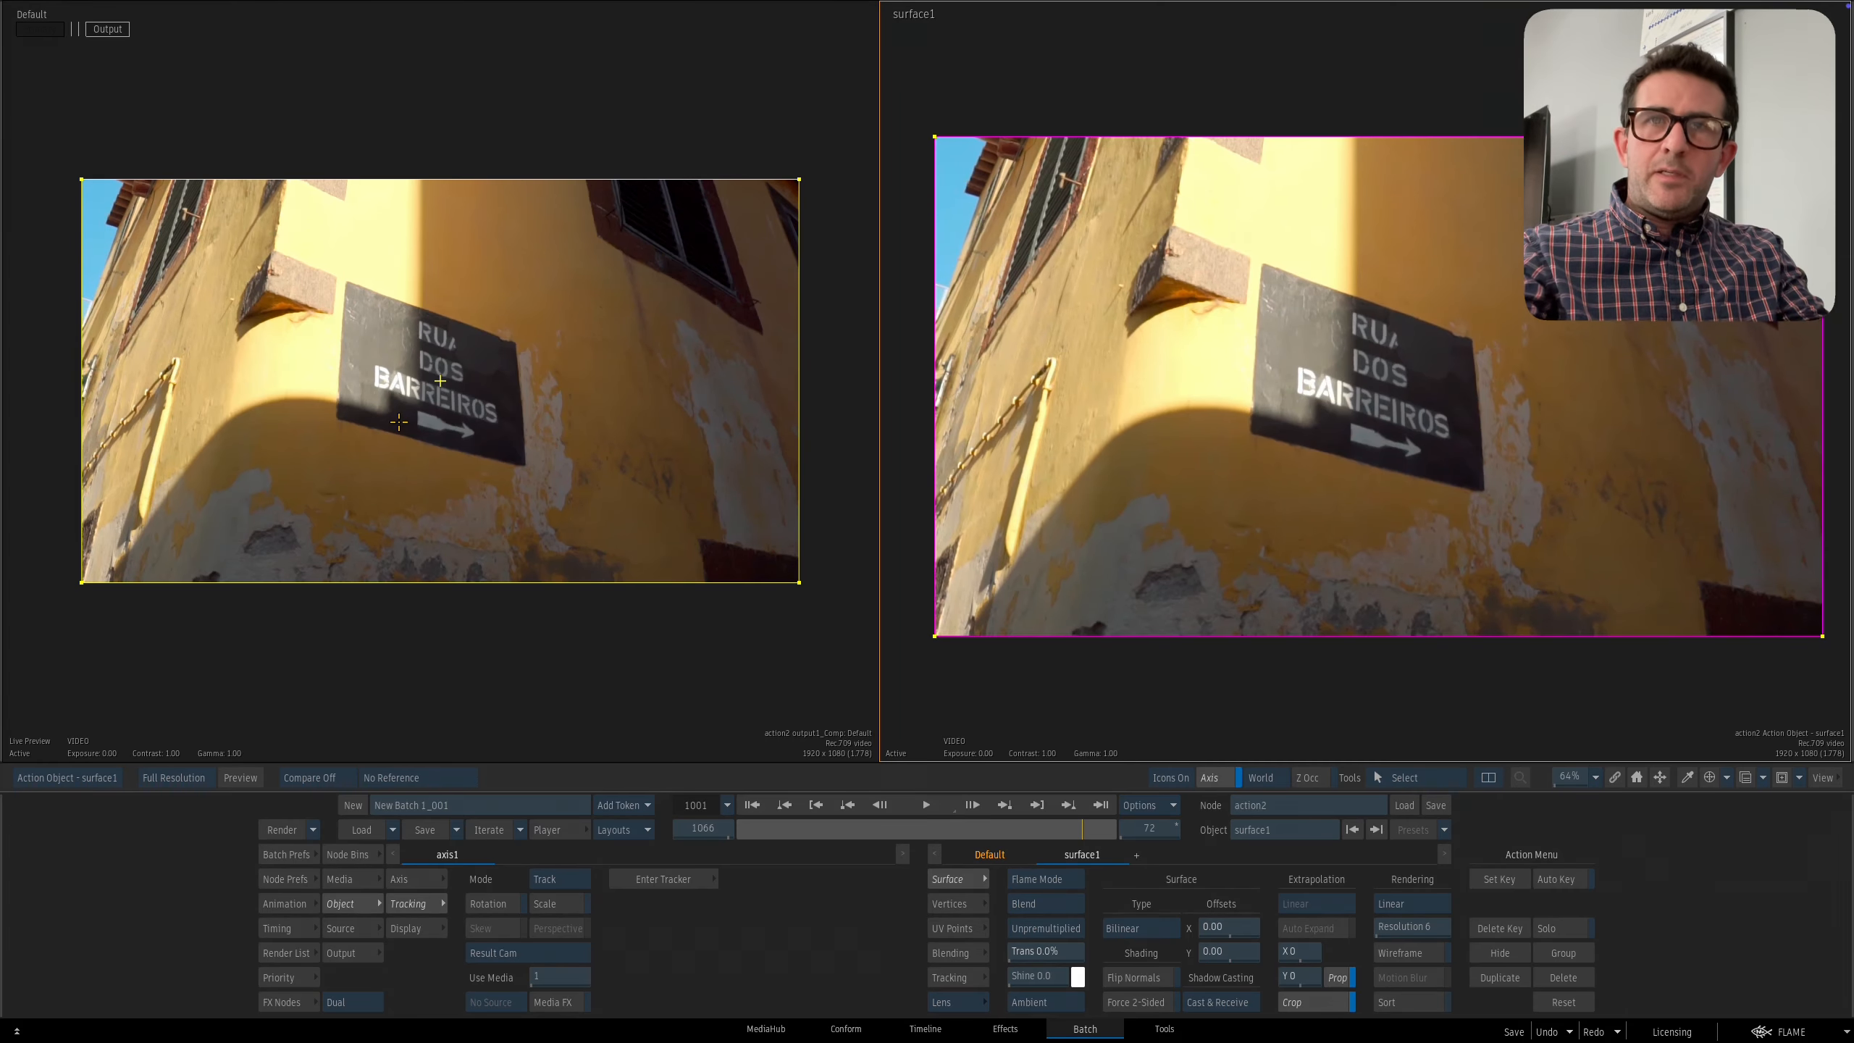
drag(935, 637, 1247, 432)
drag(1264, 465, 1619, 591)
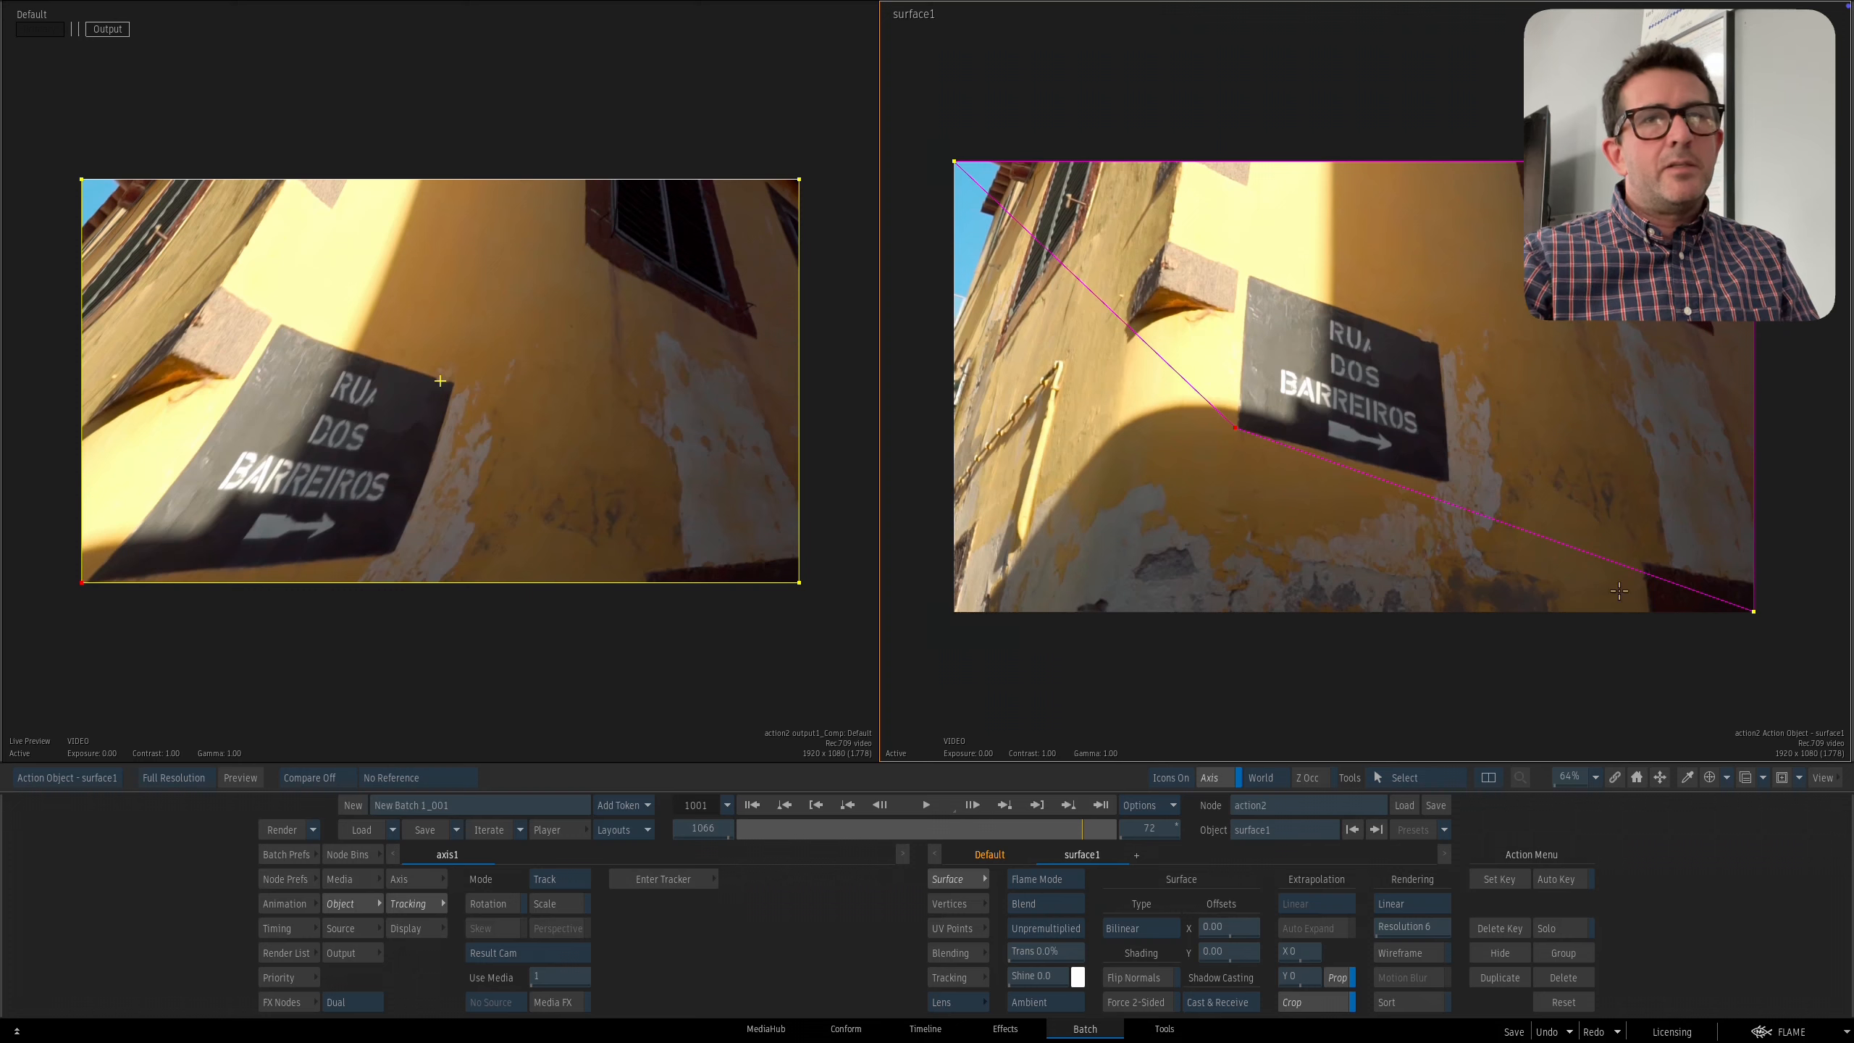
drag(1751, 613, 1450, 480)
drag(1754, 161, 1429, 340)
drag(958, 161, 1300, 317)
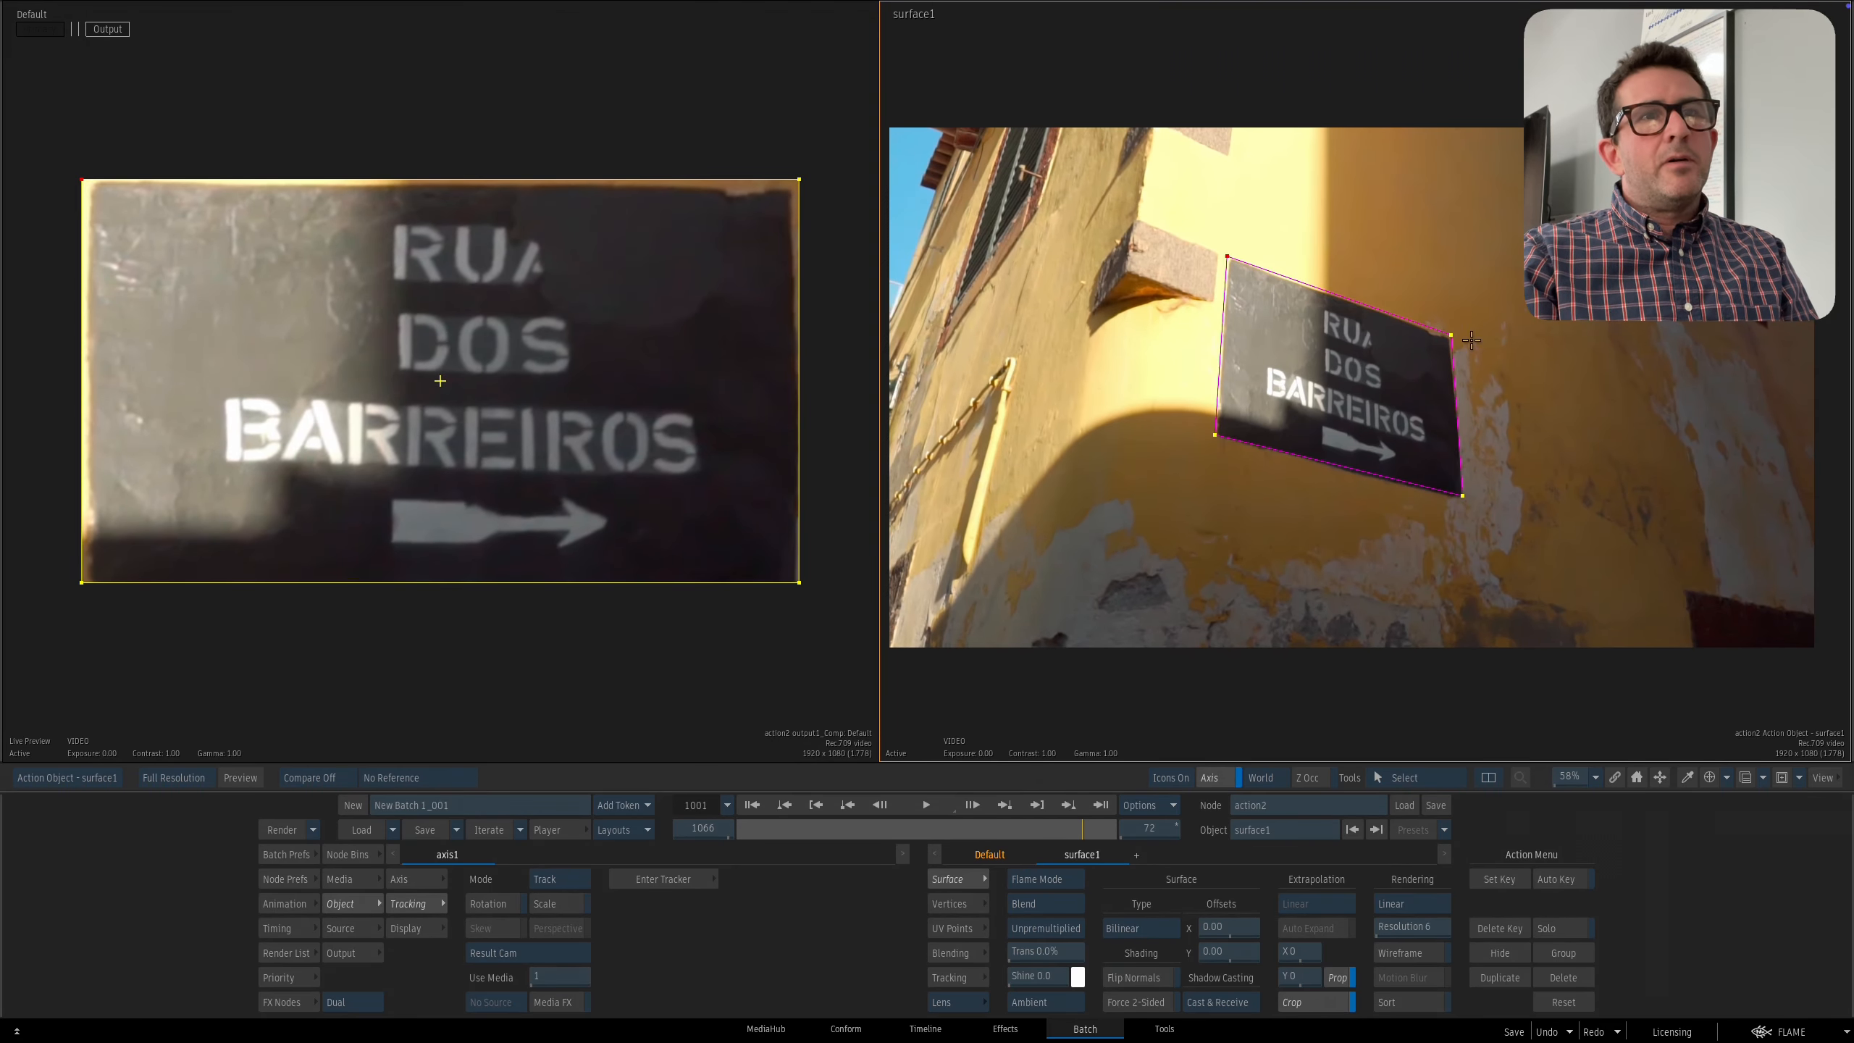
Fine-tune the four UV corners at frame 1066 so they sit exactly on the sign's edges.
drag(1452, 335, 1452, 336)
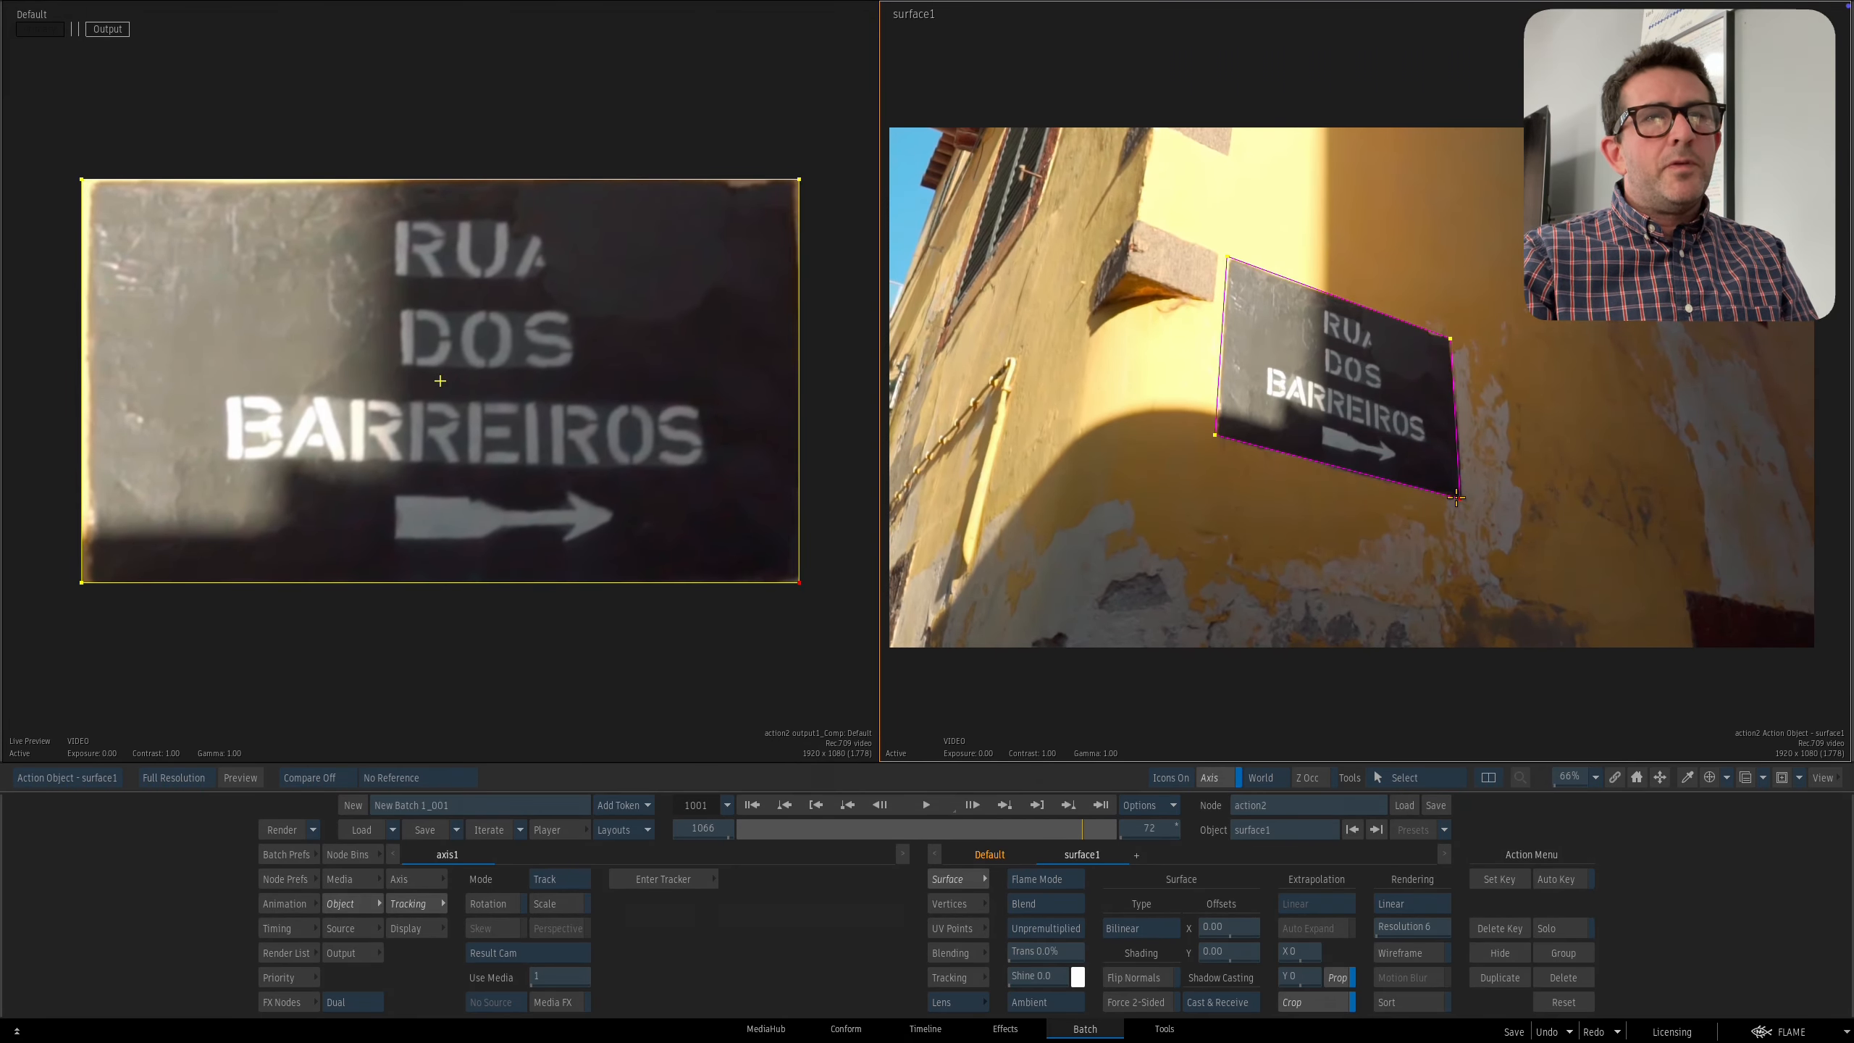
drag(1460, 502, 1462, 498)
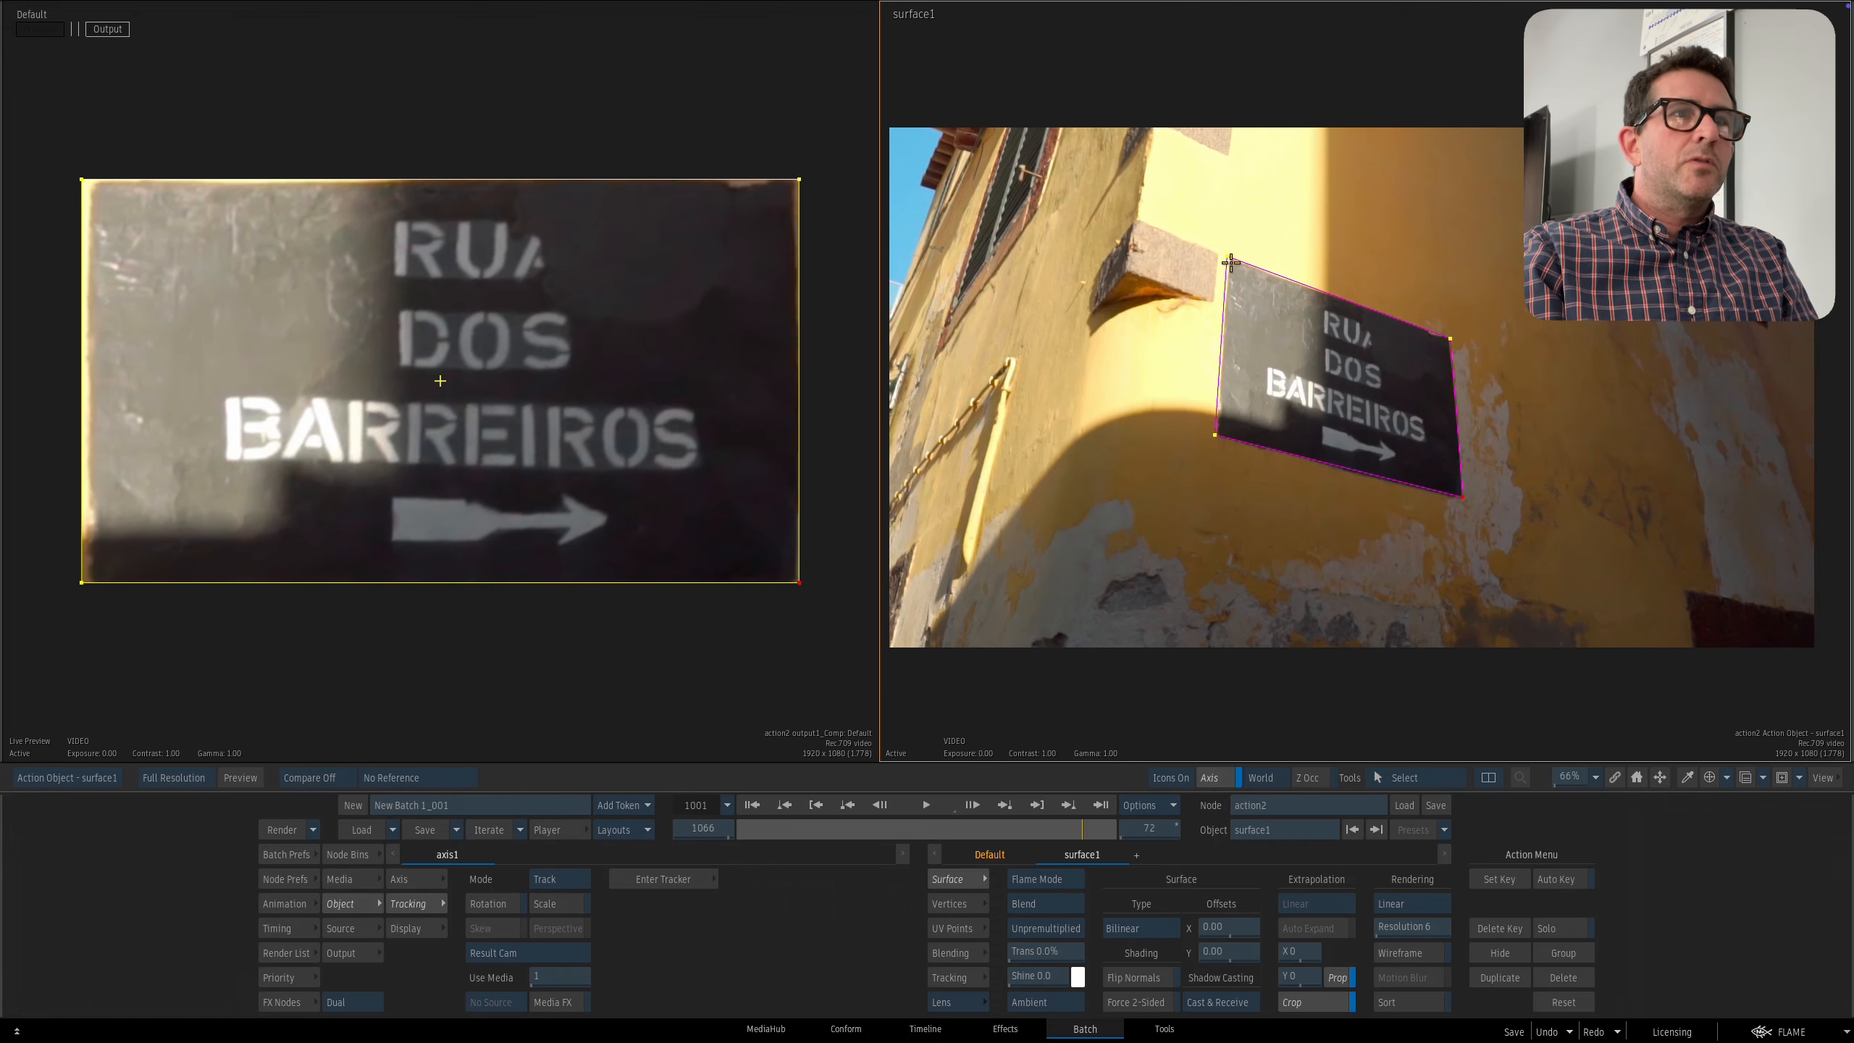
drag(1236, 263, 1232, 260)
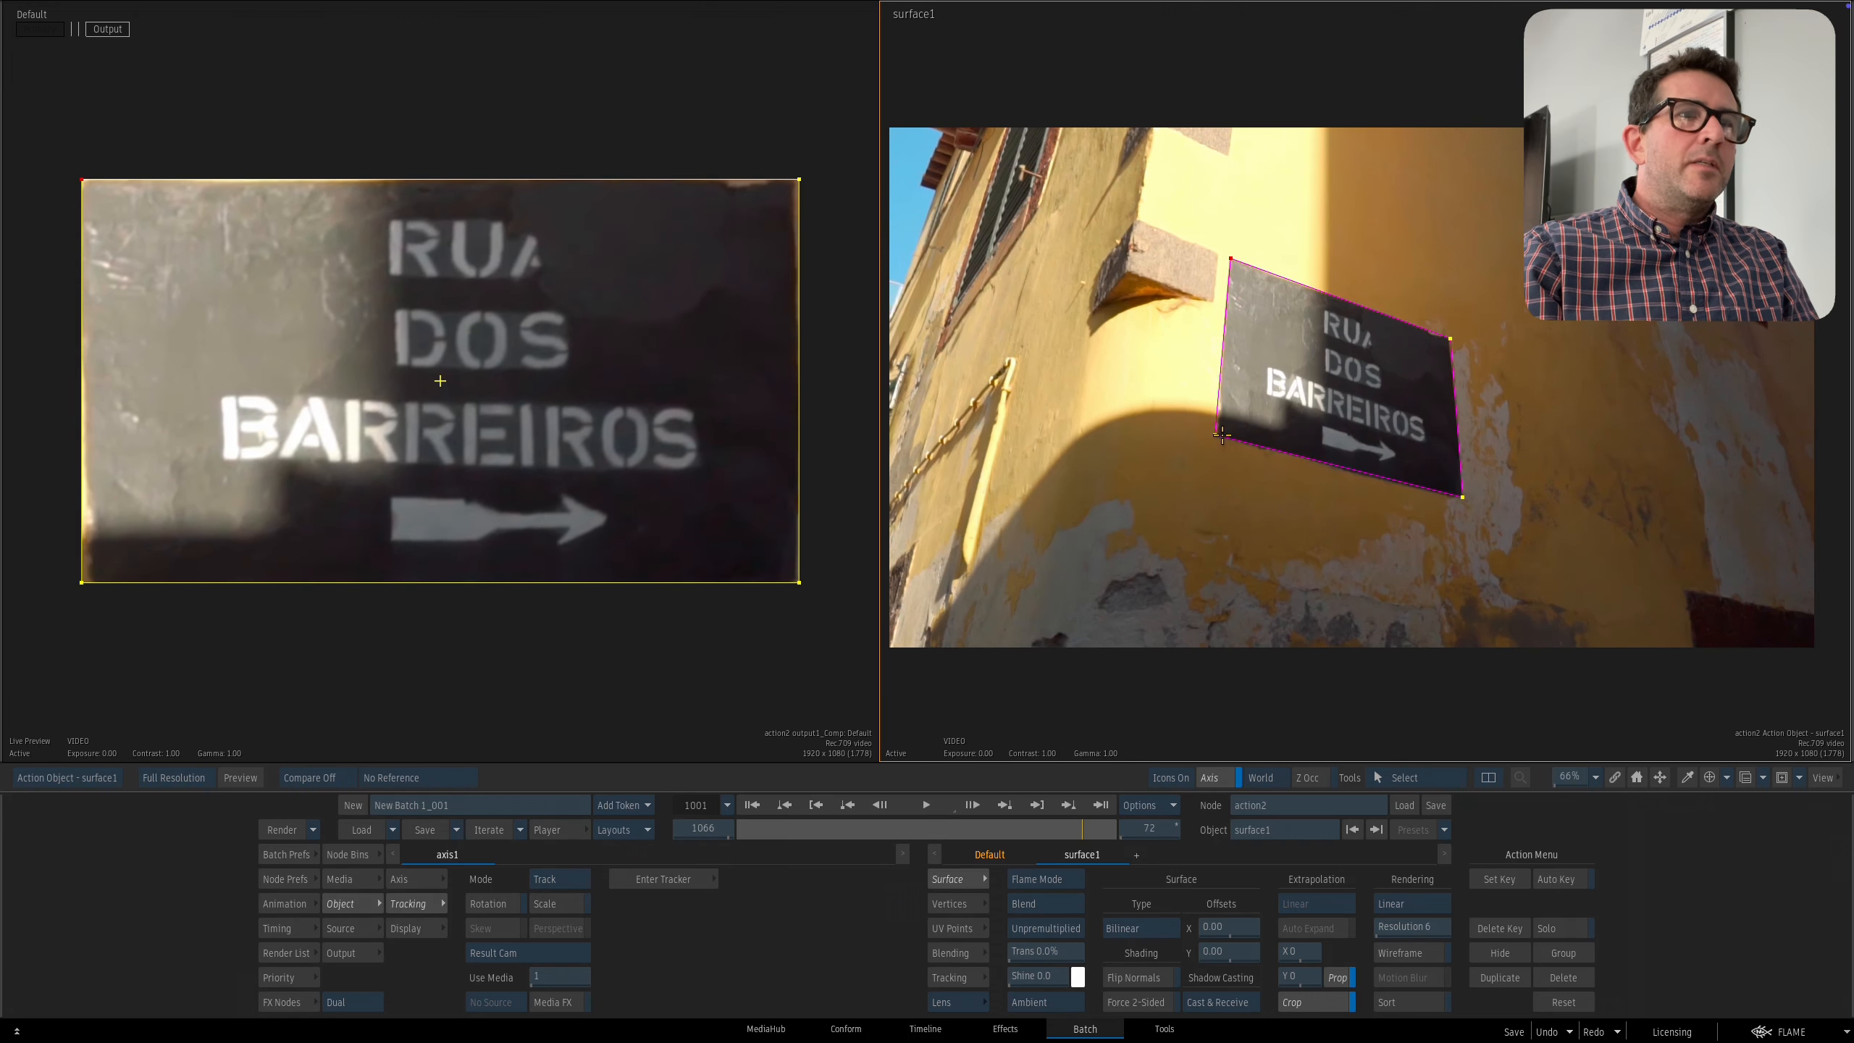
drag(1215, 435, 1220, 438)
drag(1341, 480, 1330, 495)
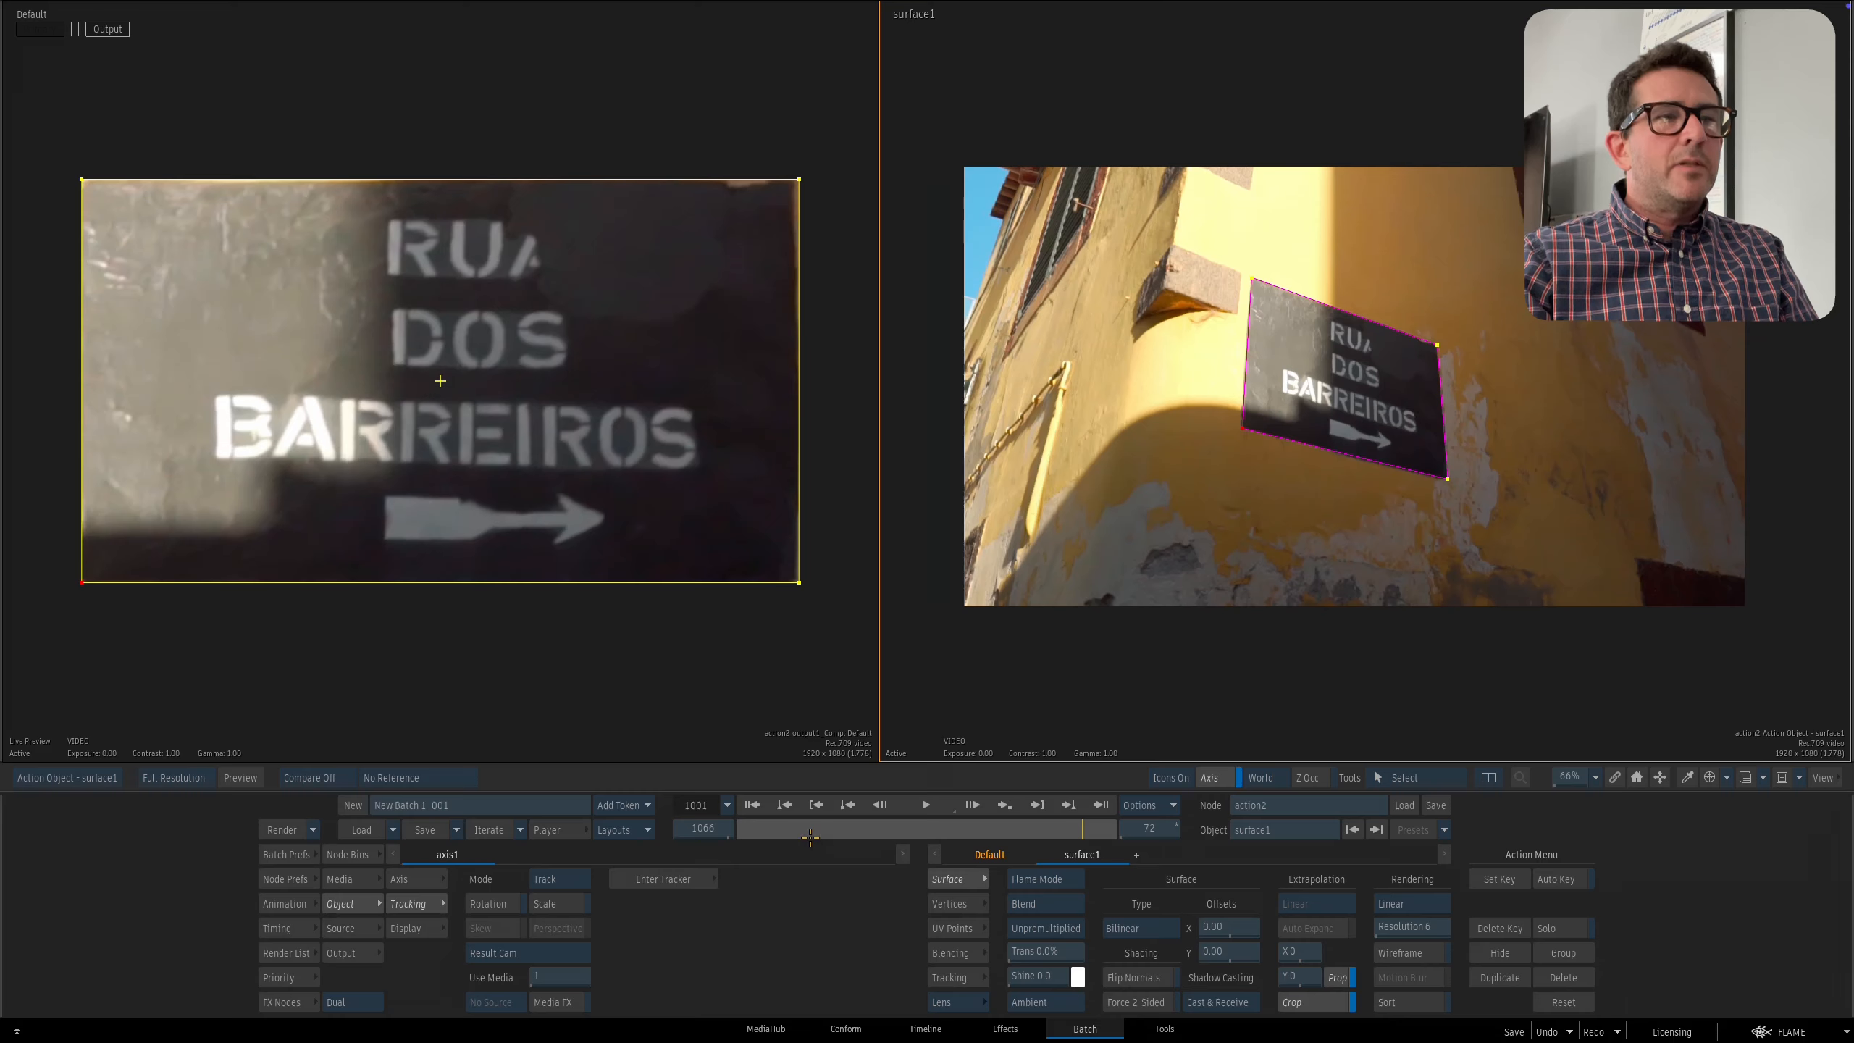
Go to frame 1001 and realign surface1's four UV corners with the street sign's corners.
drag(811, 836, 679, 839)
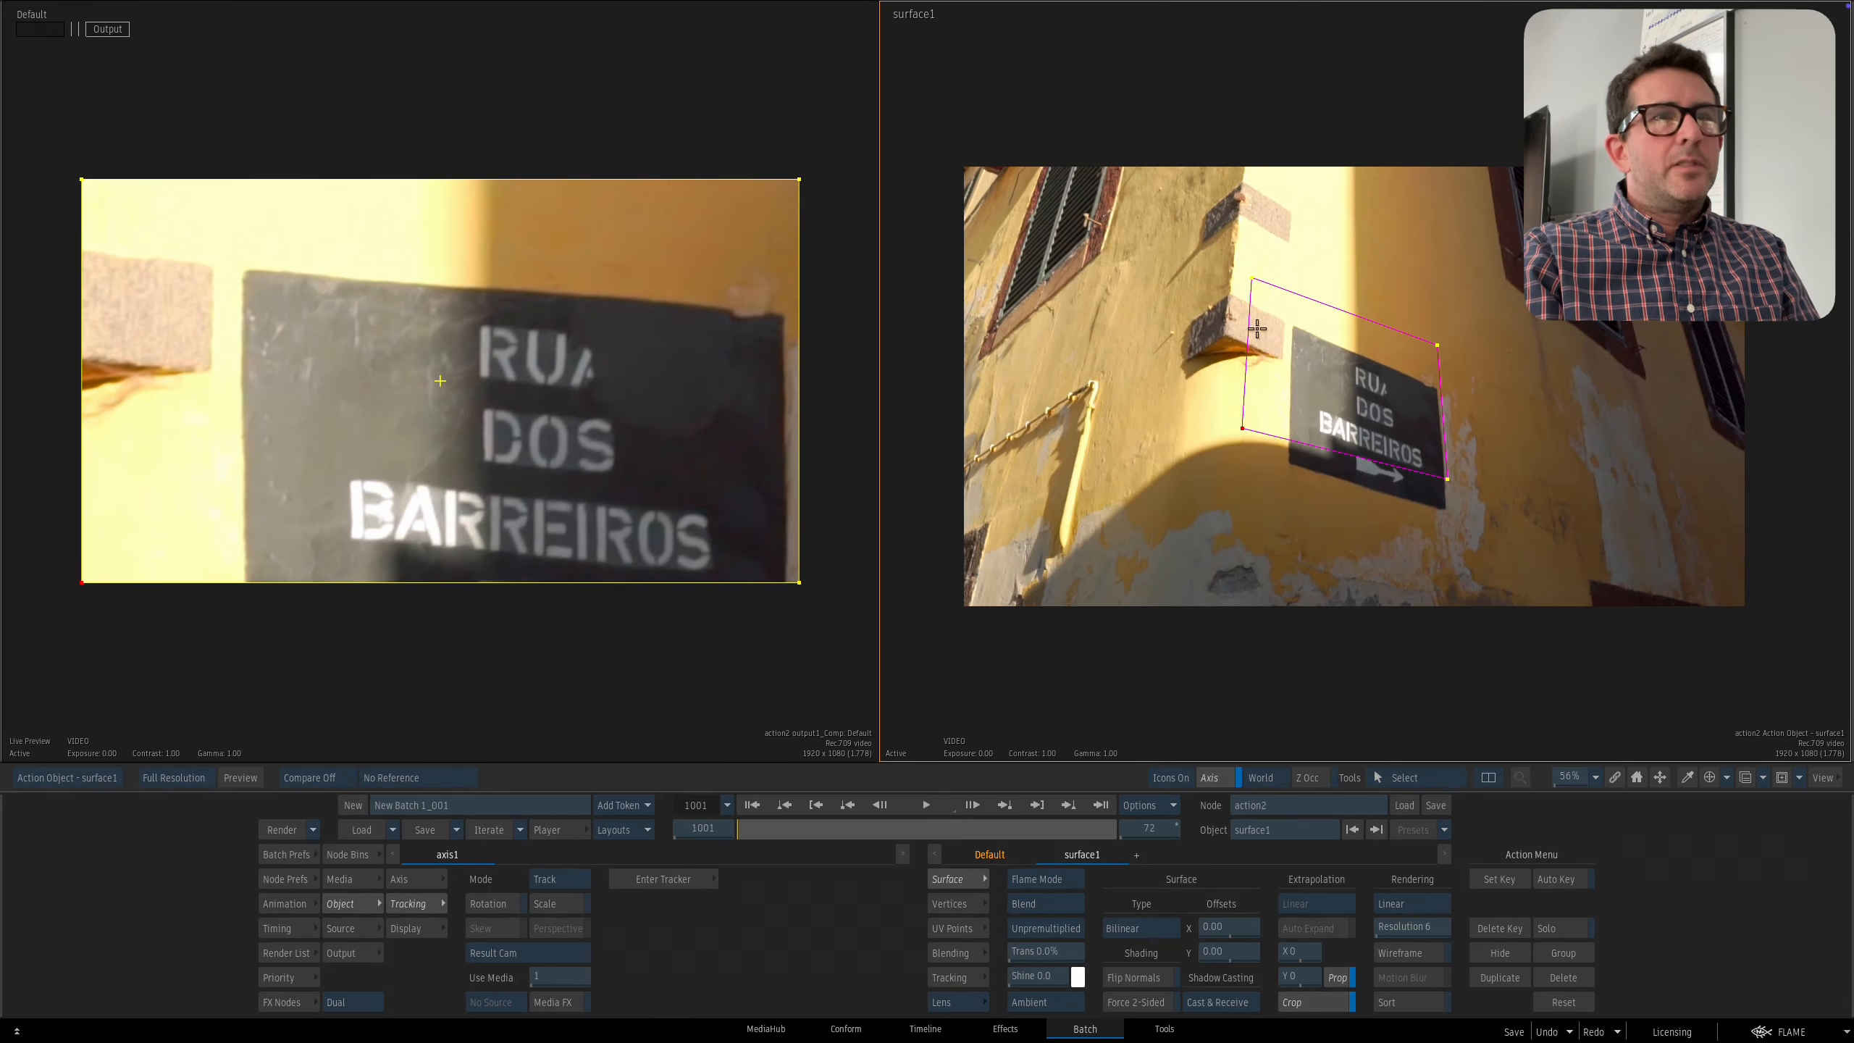
drag(1249, 289, 1293, 328)
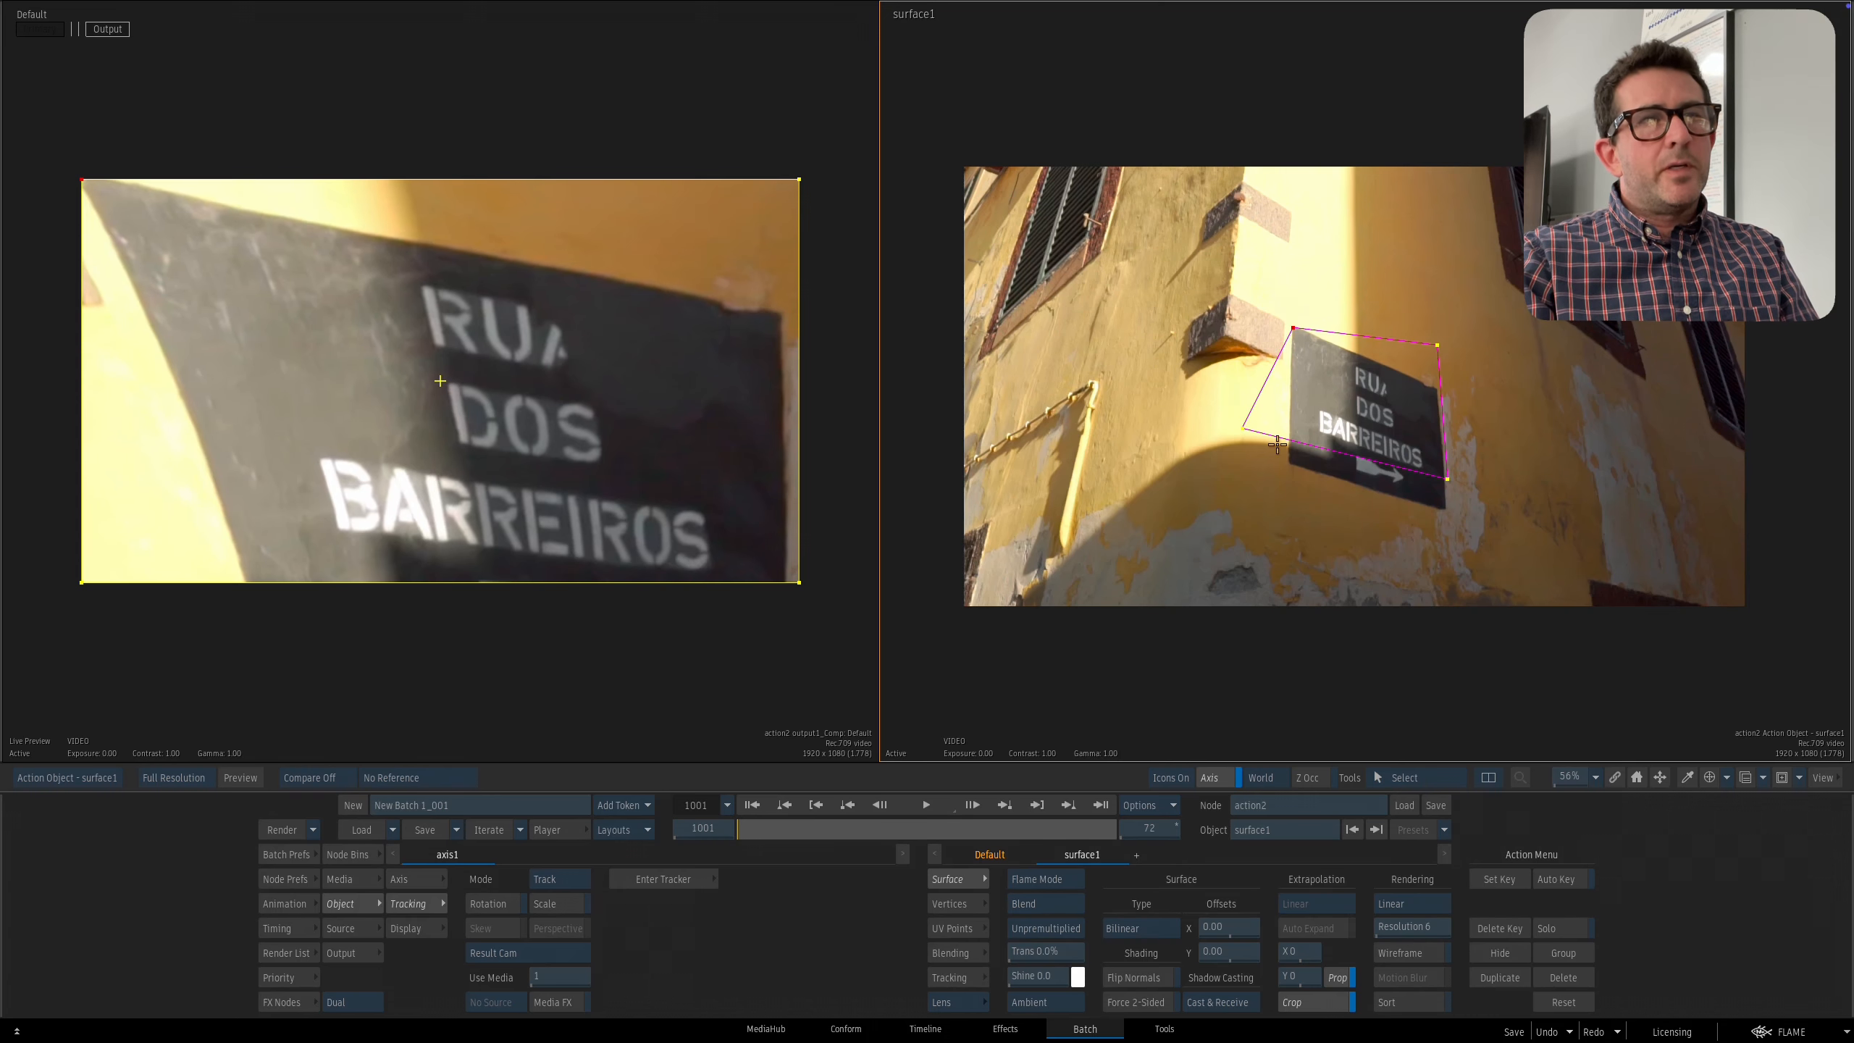
drag(1245, 430, 1292, 468)
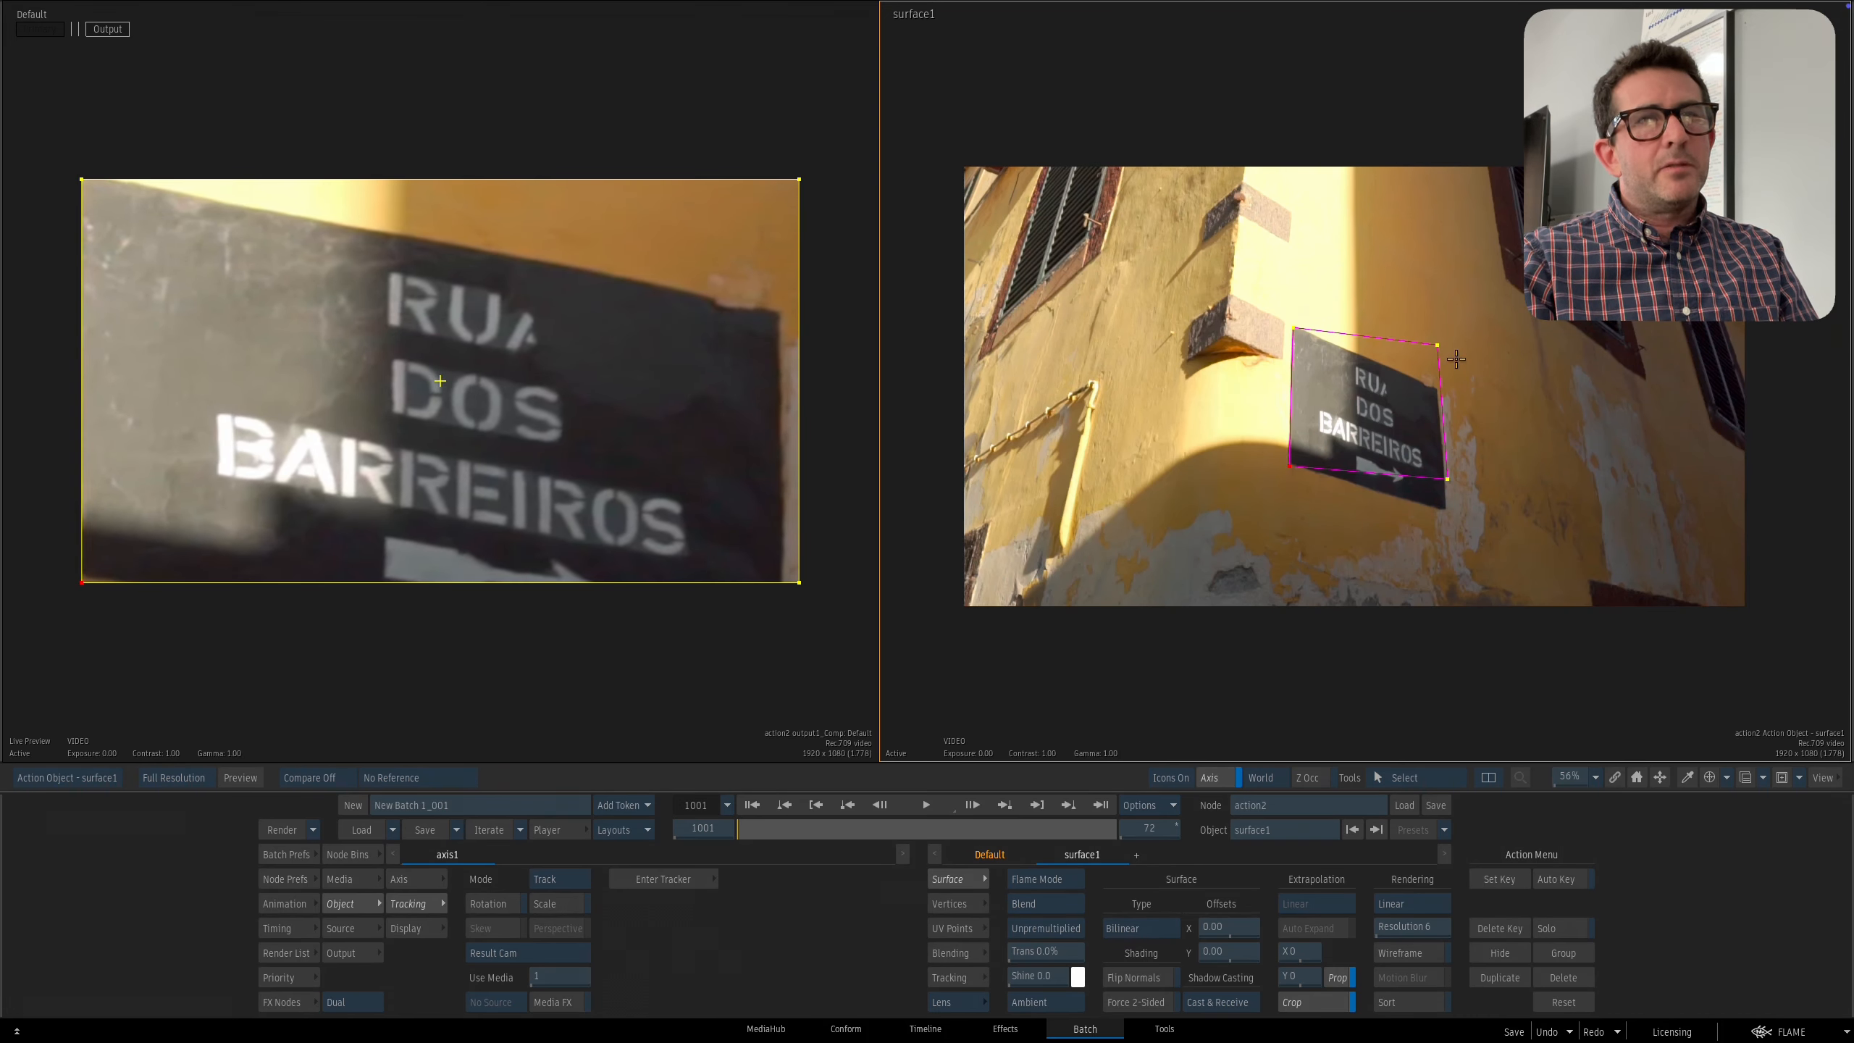
drag(1435, 345, 1443, 390)
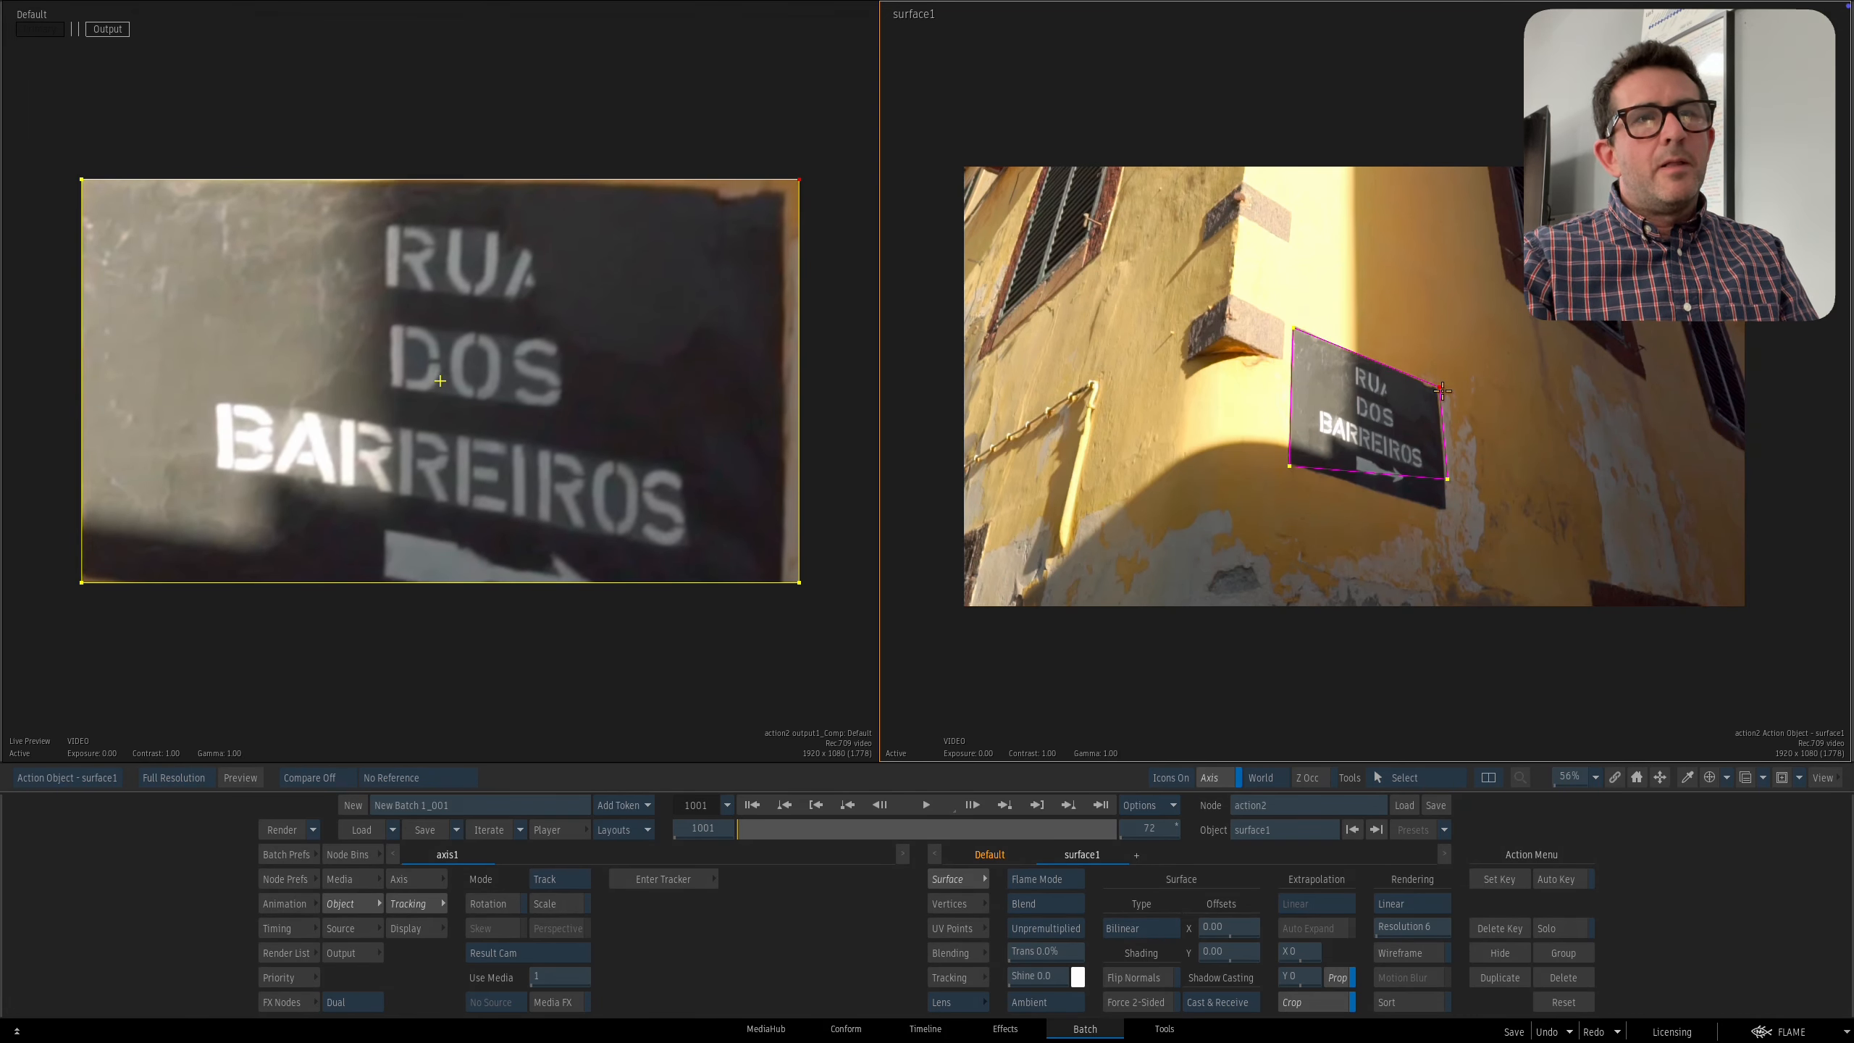
drag(1450, 481, 1405, 515)
Select all four corners of surface1 and open the tracker for its vertices.
drag(1227, 274, 1538, 589)
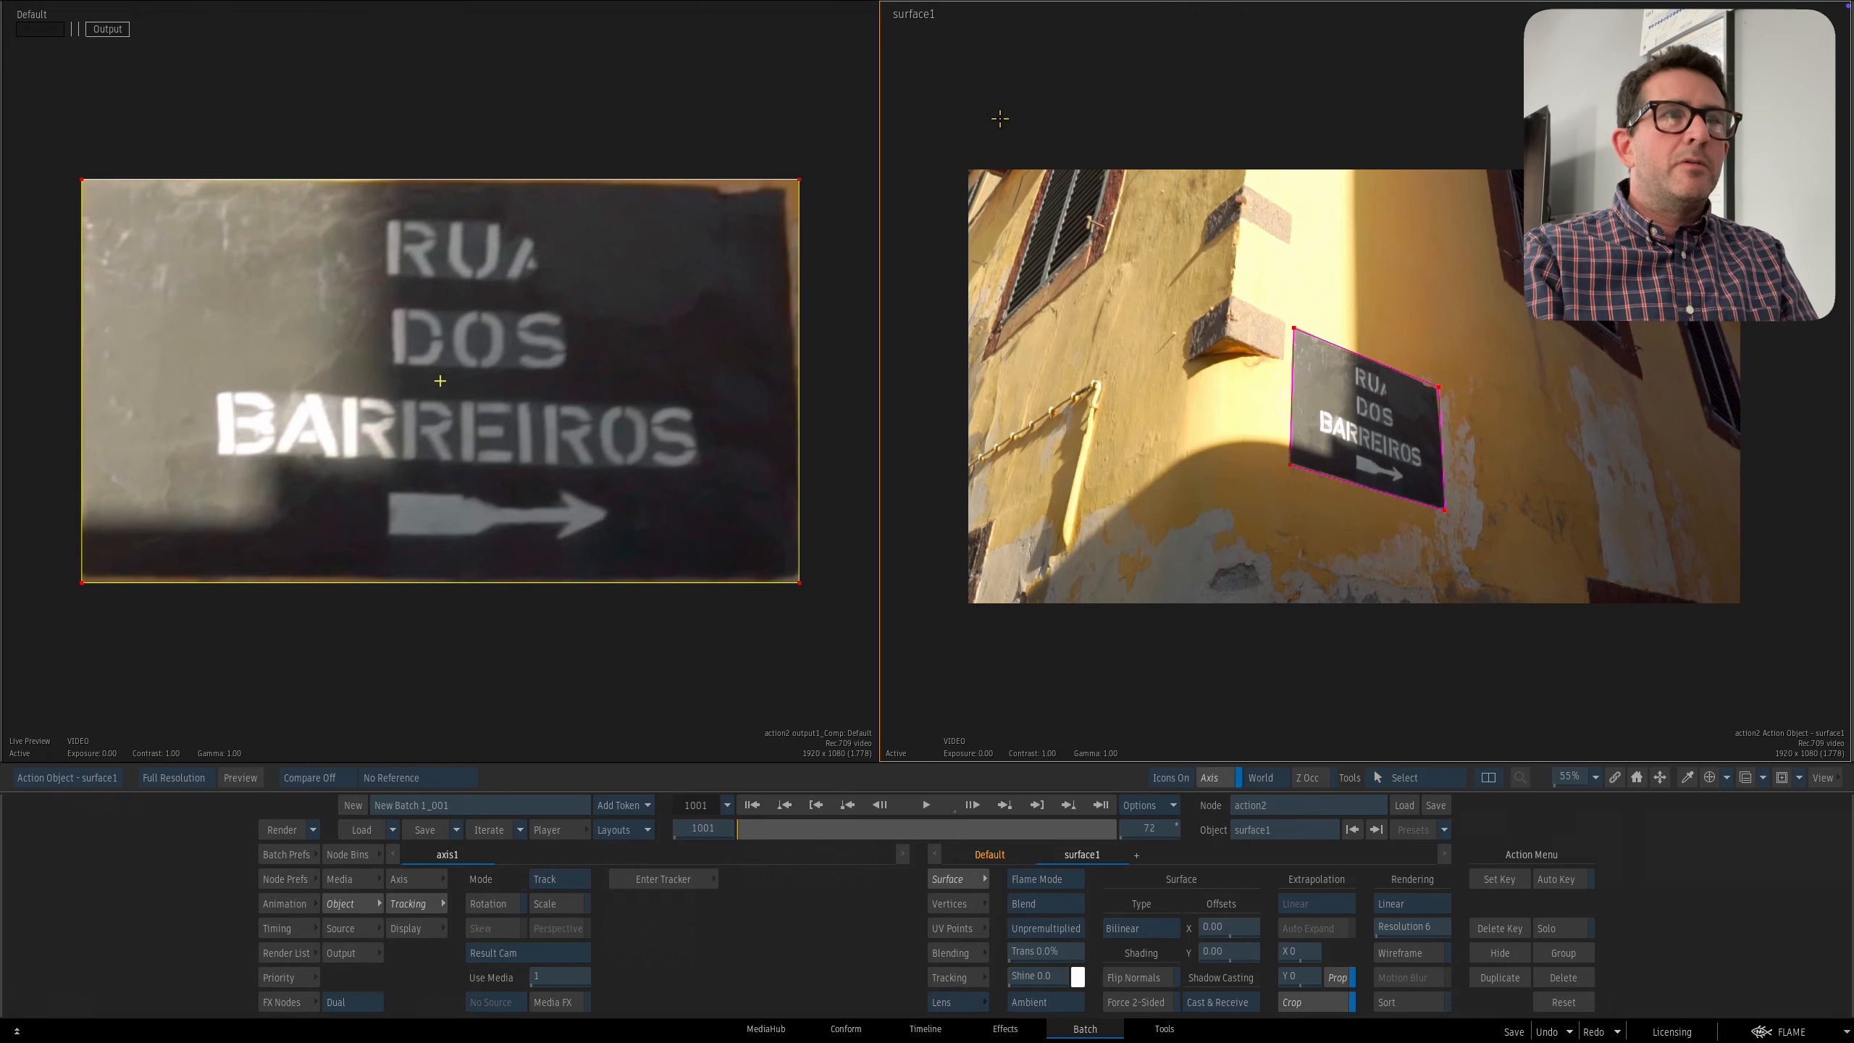
mouse_move(1341, 453)
mouse_down()
mouse_move(1293, 442)
mouse_move(1351, 443)
mouse_up()
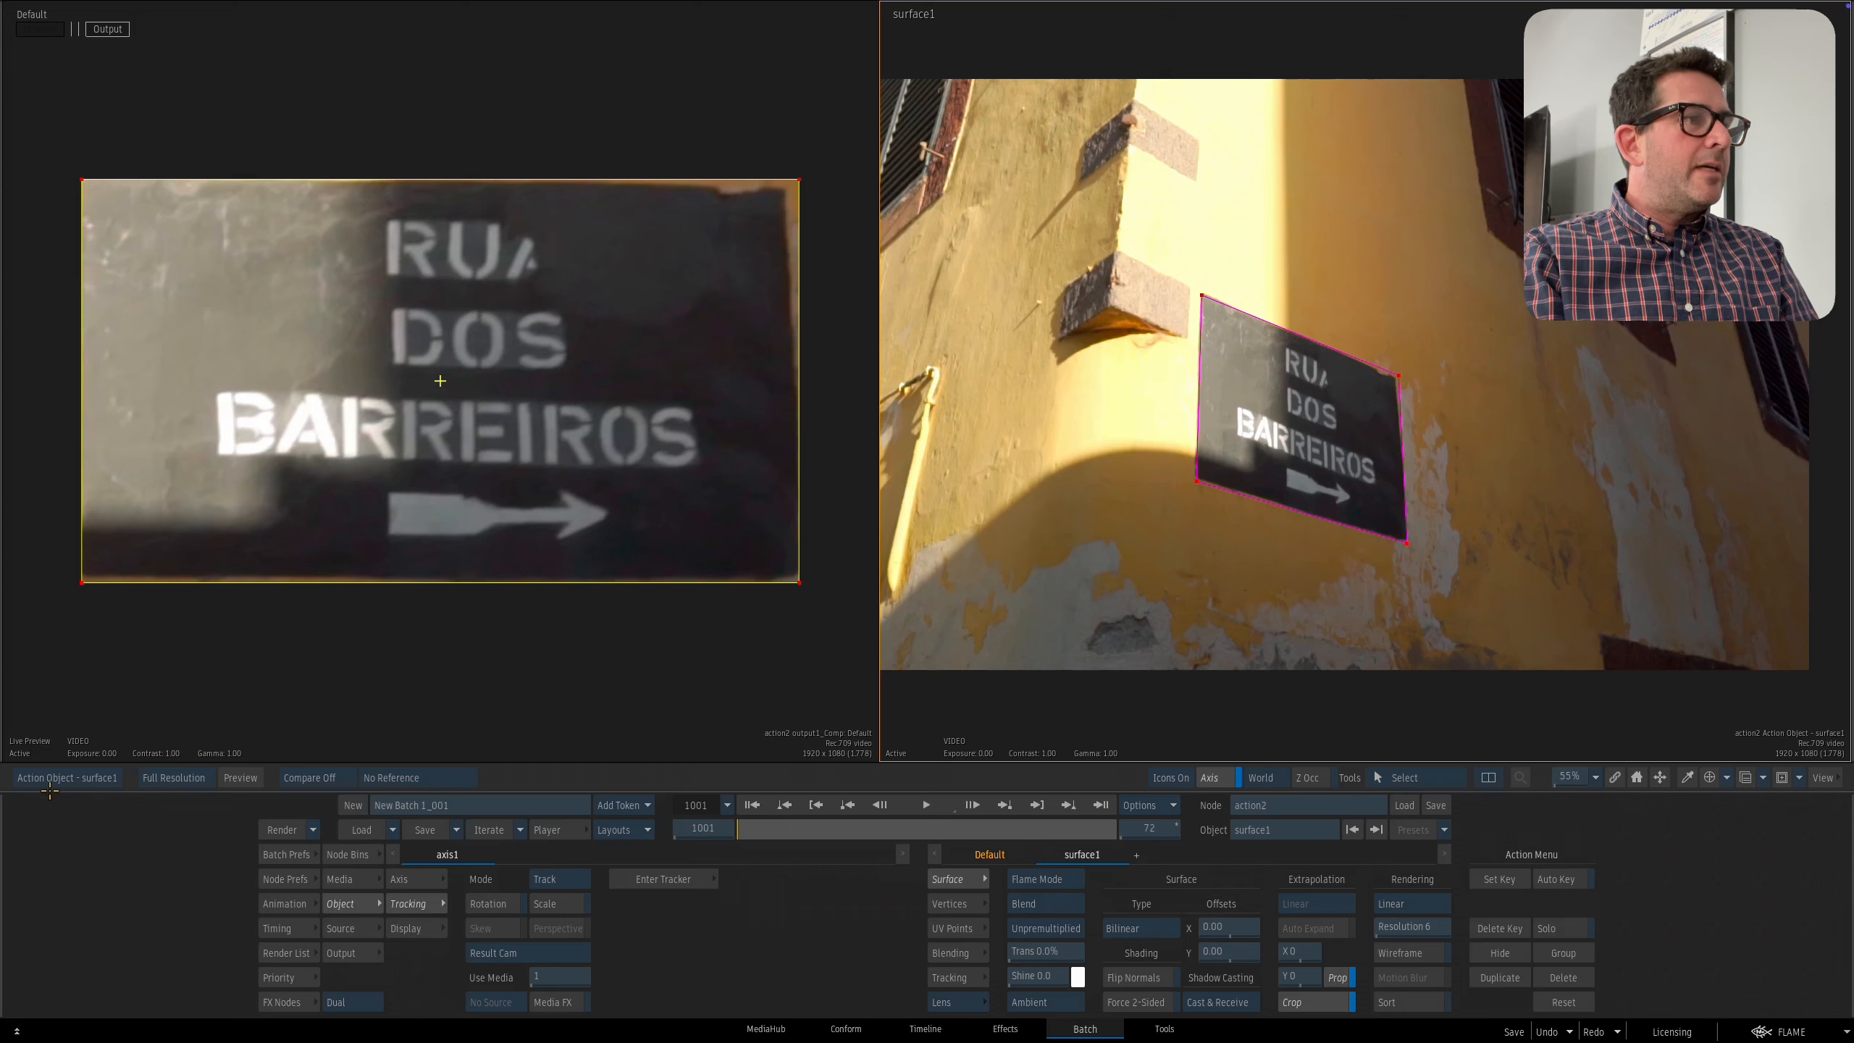
drag(1217, 489, 1249, 485)
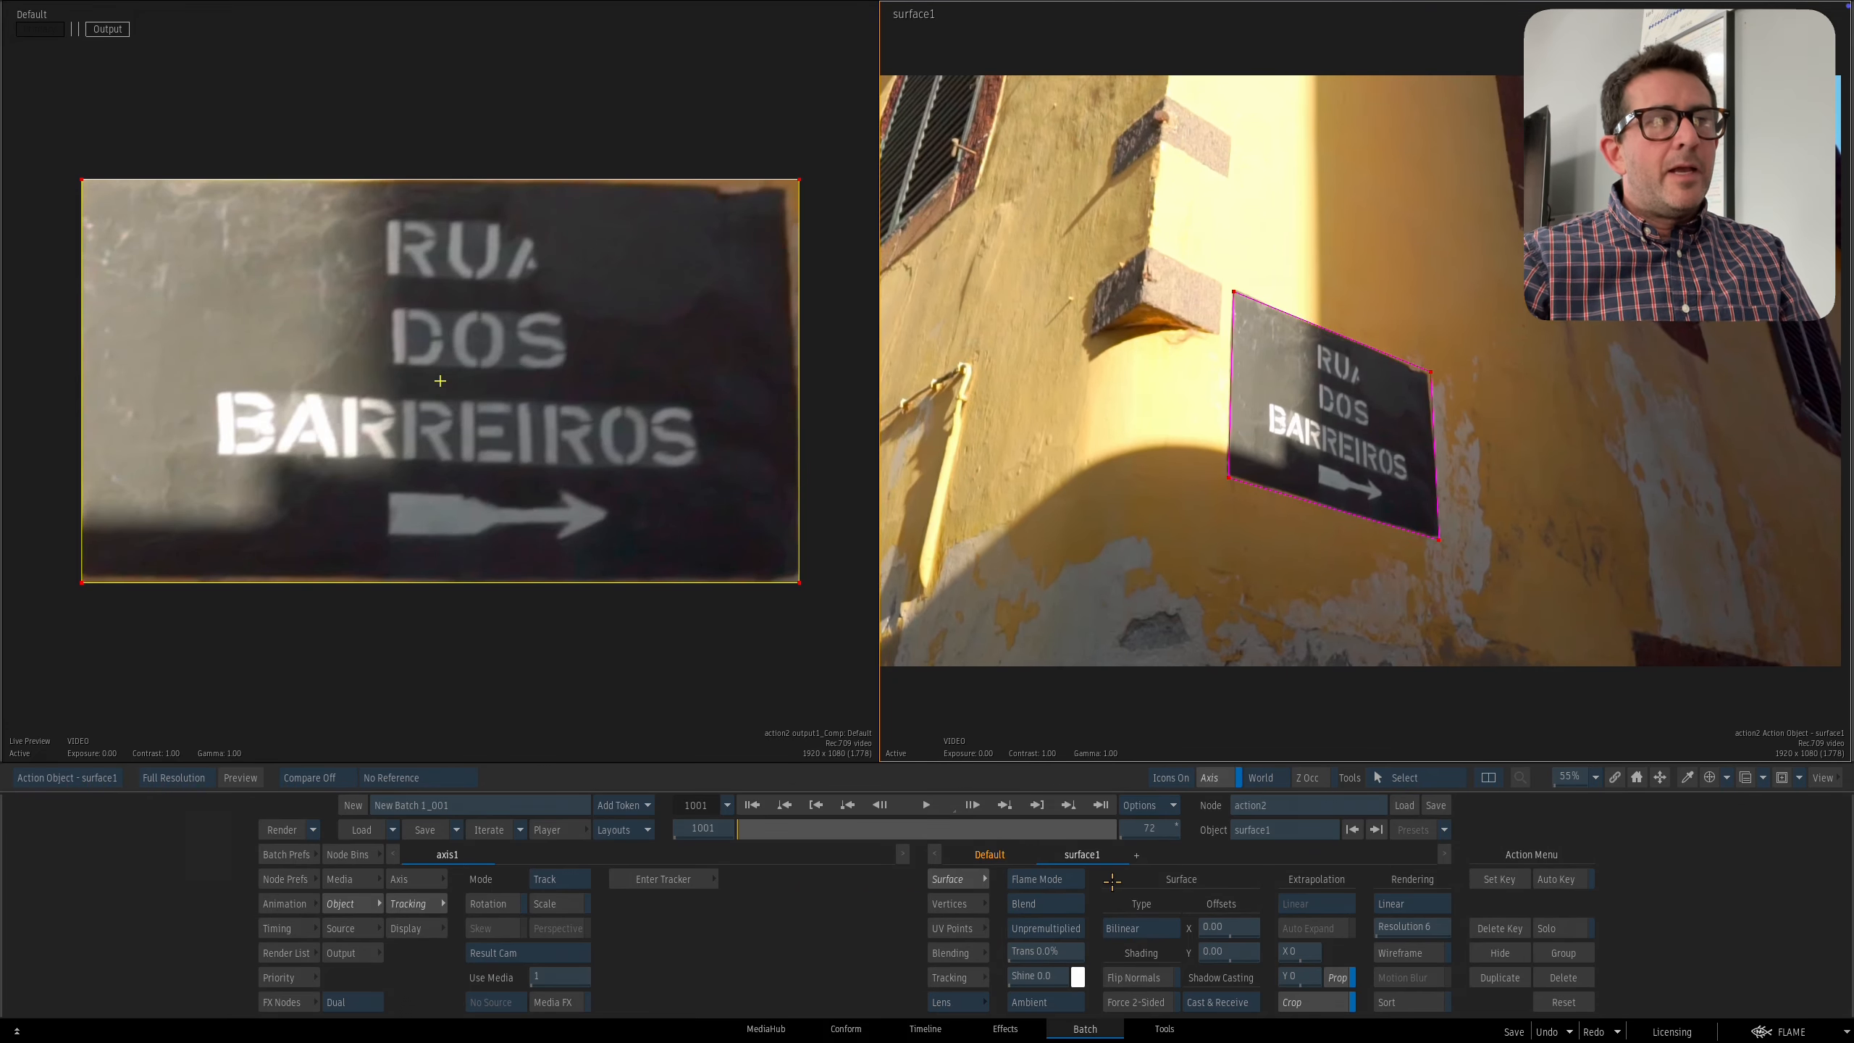
click(947, 906)
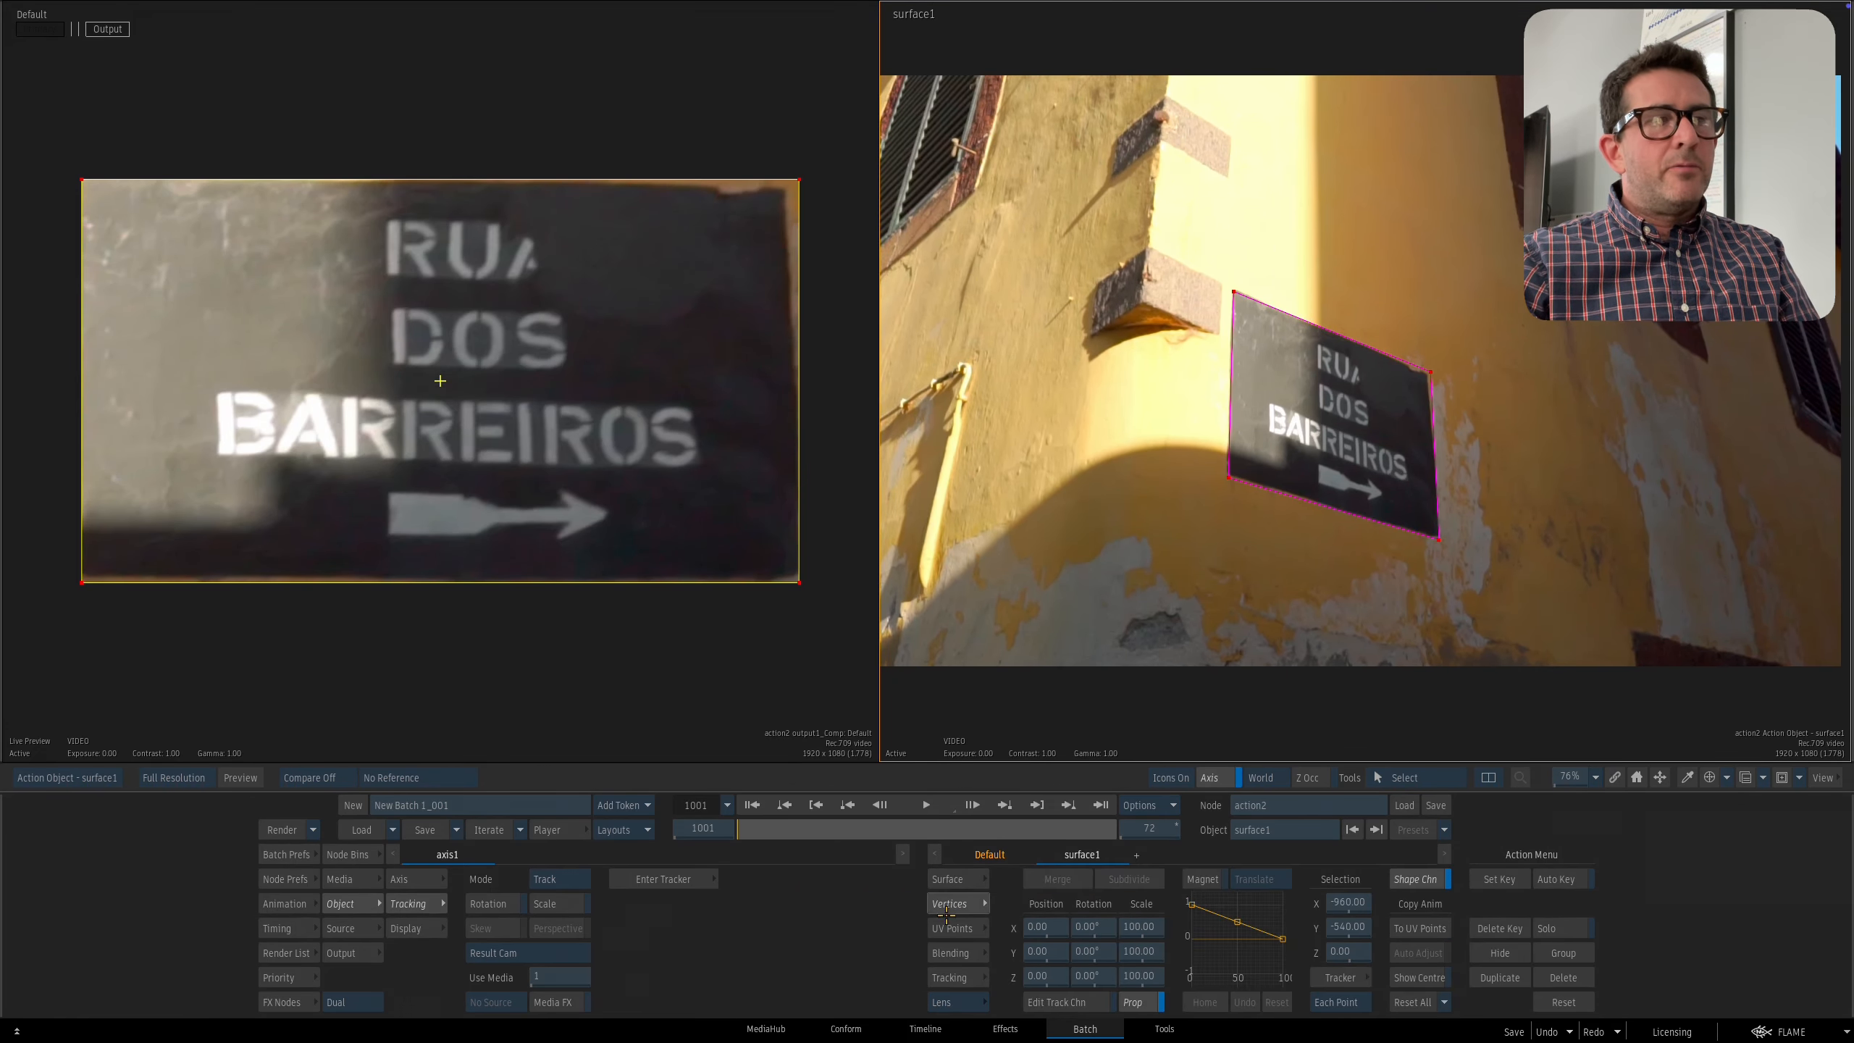
click(1347, 978)
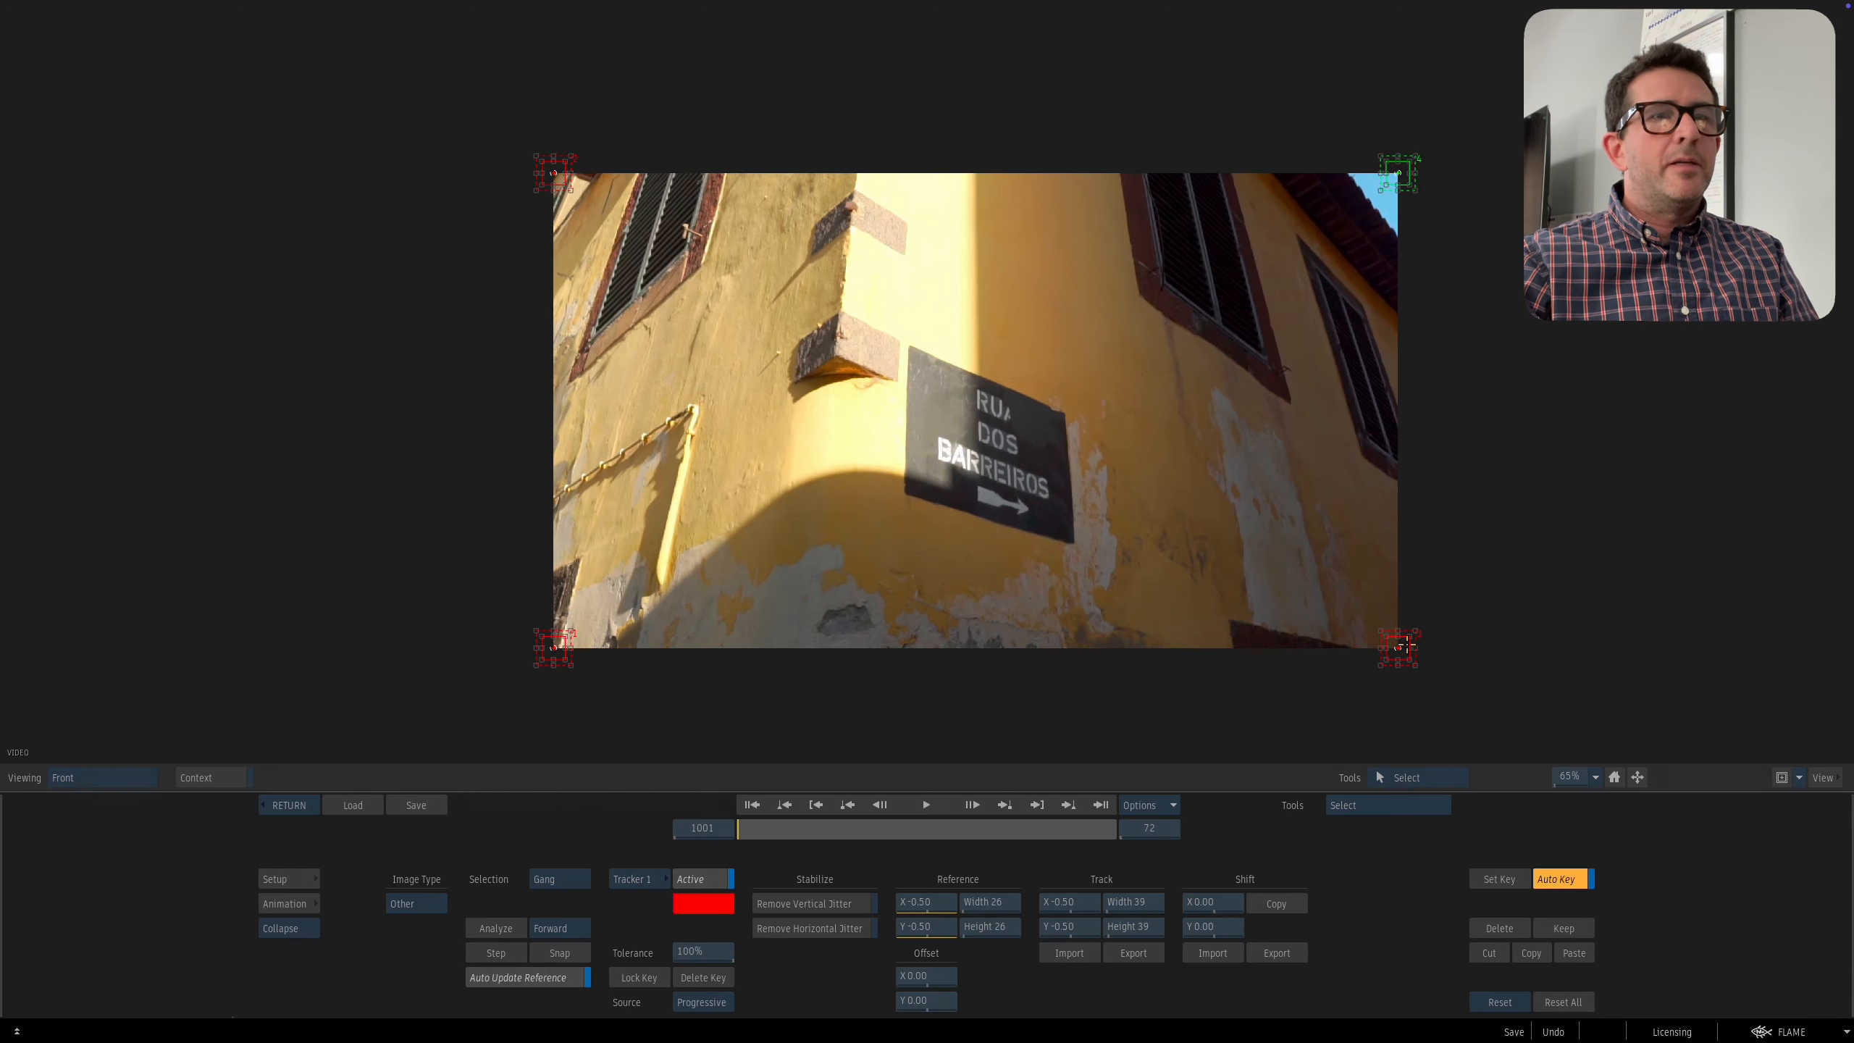
Place the four vertex trackers on the street sign's corners, analyze forward, return to Action, and review the tracked patch from the first frame.
click(1076, 543)
drag(1076, 542, 1075, 542)
drag(1397, 172, 1067, 413)
drag(561, 177, 914, 351)
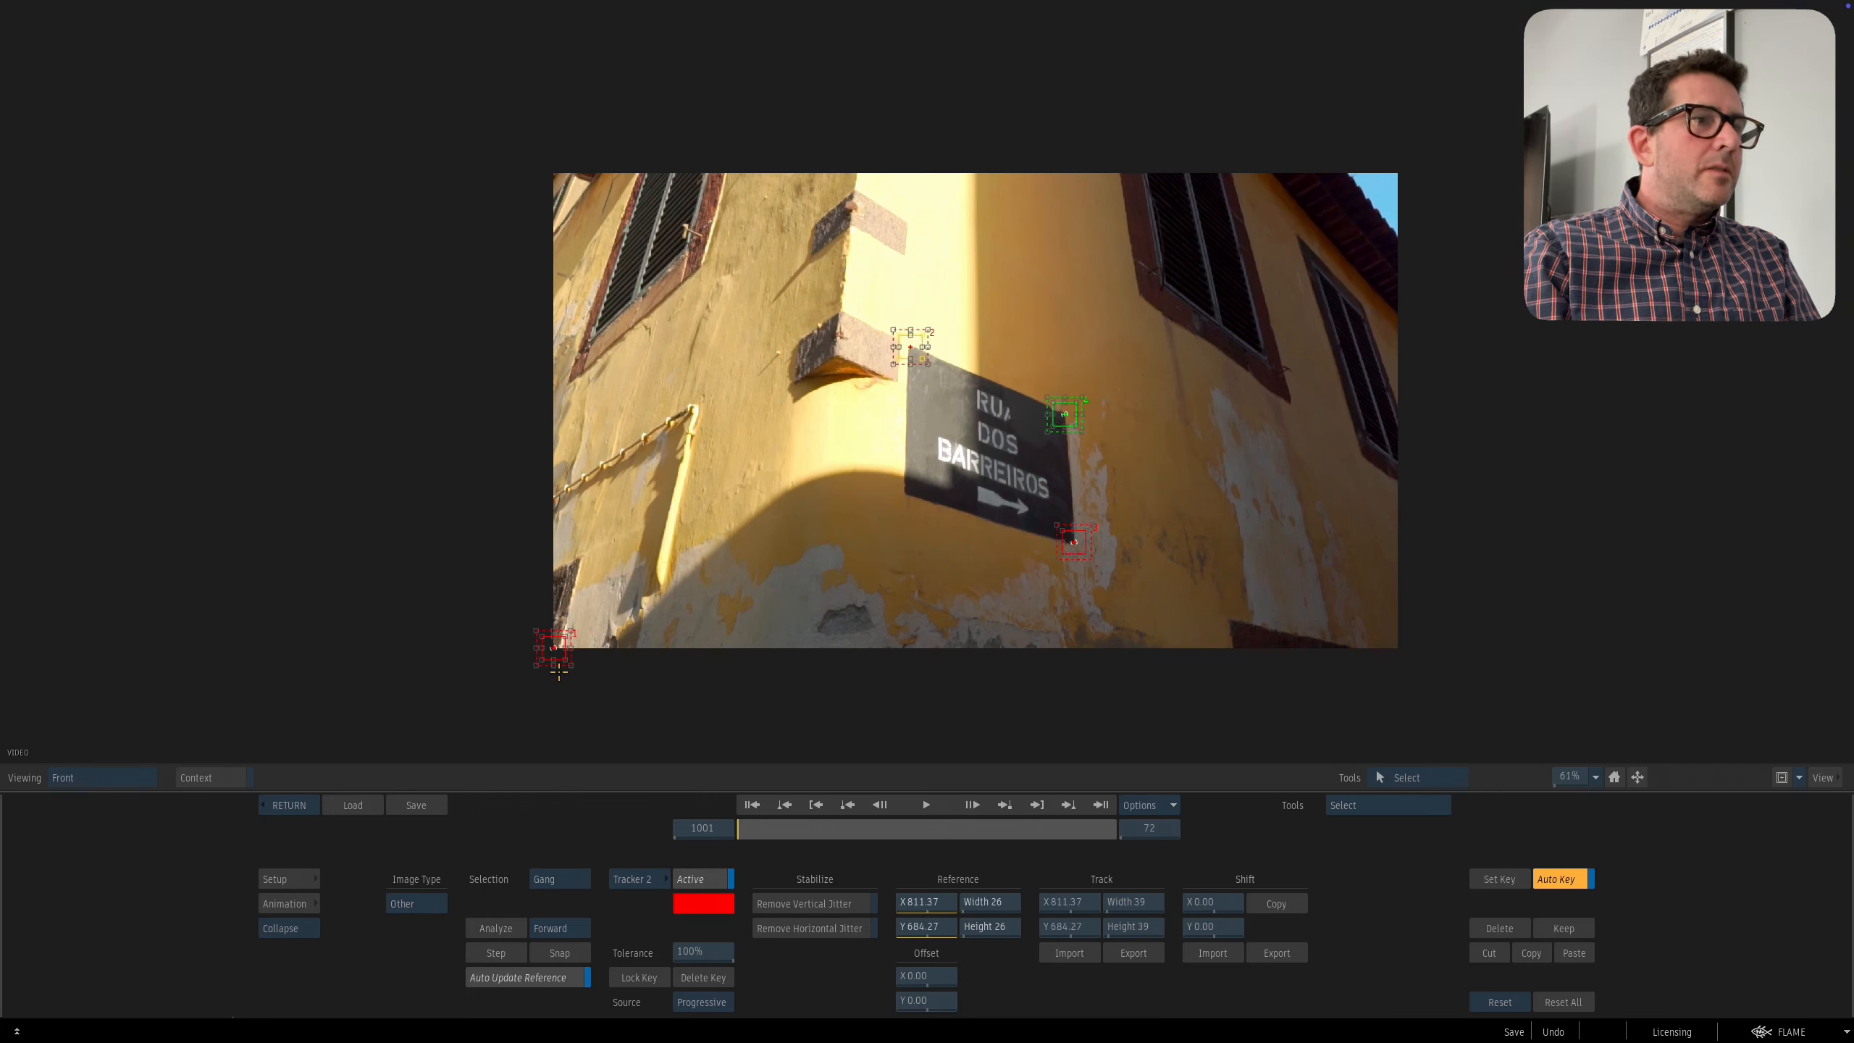
drag(554, 648, 906, 494)
click(497, 928)
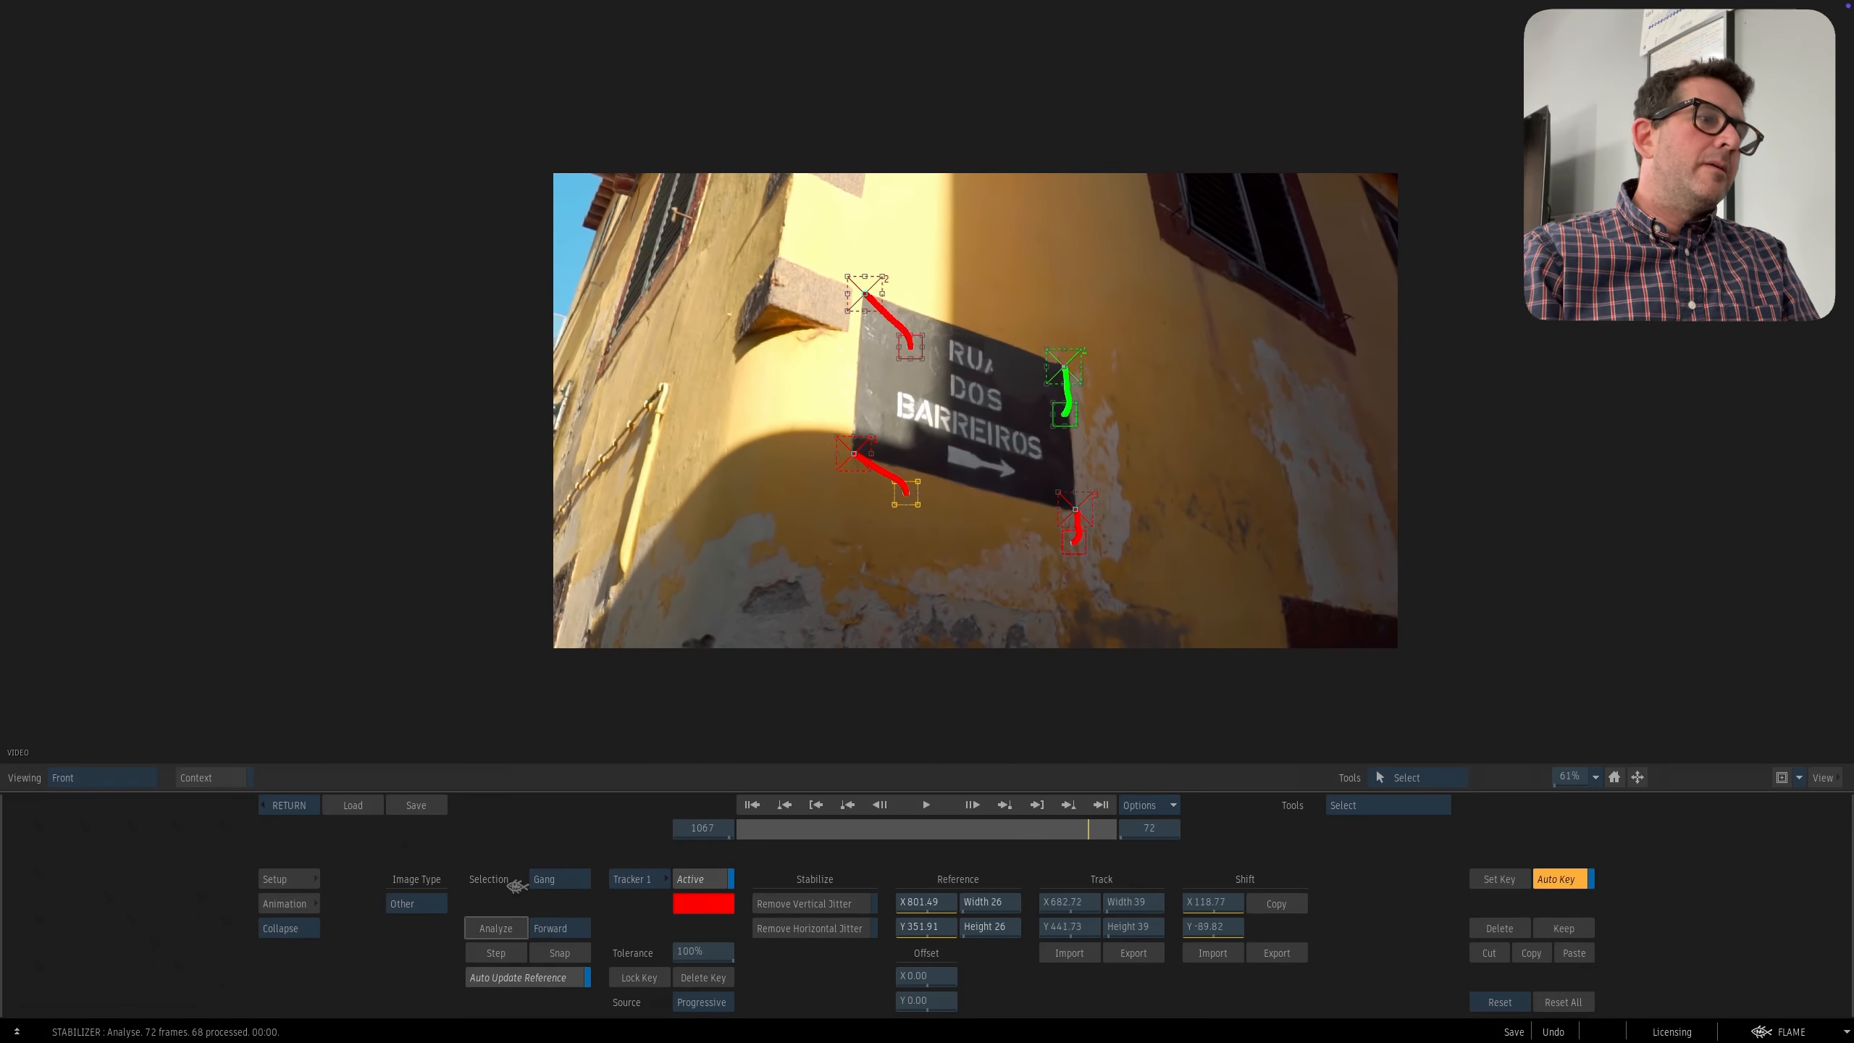
click(289, 805)
click(753, 805)
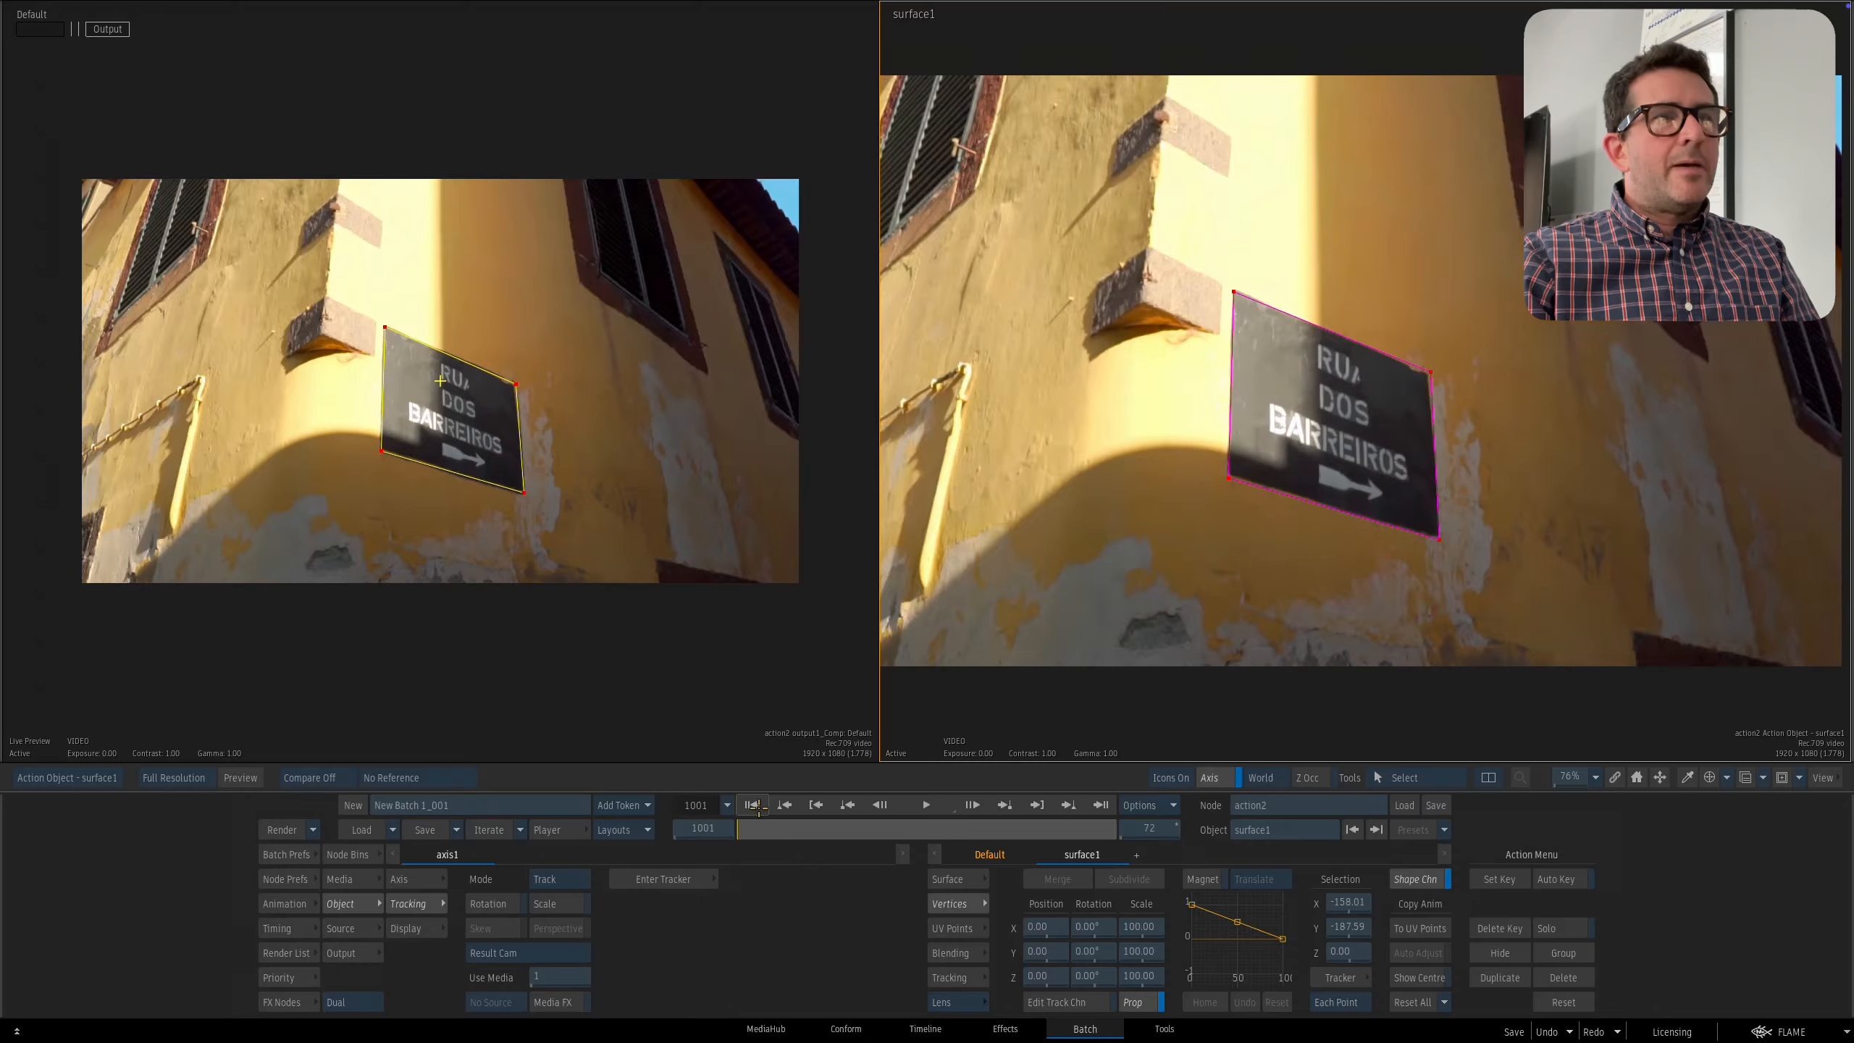
drag(776, 828, 667, 777)
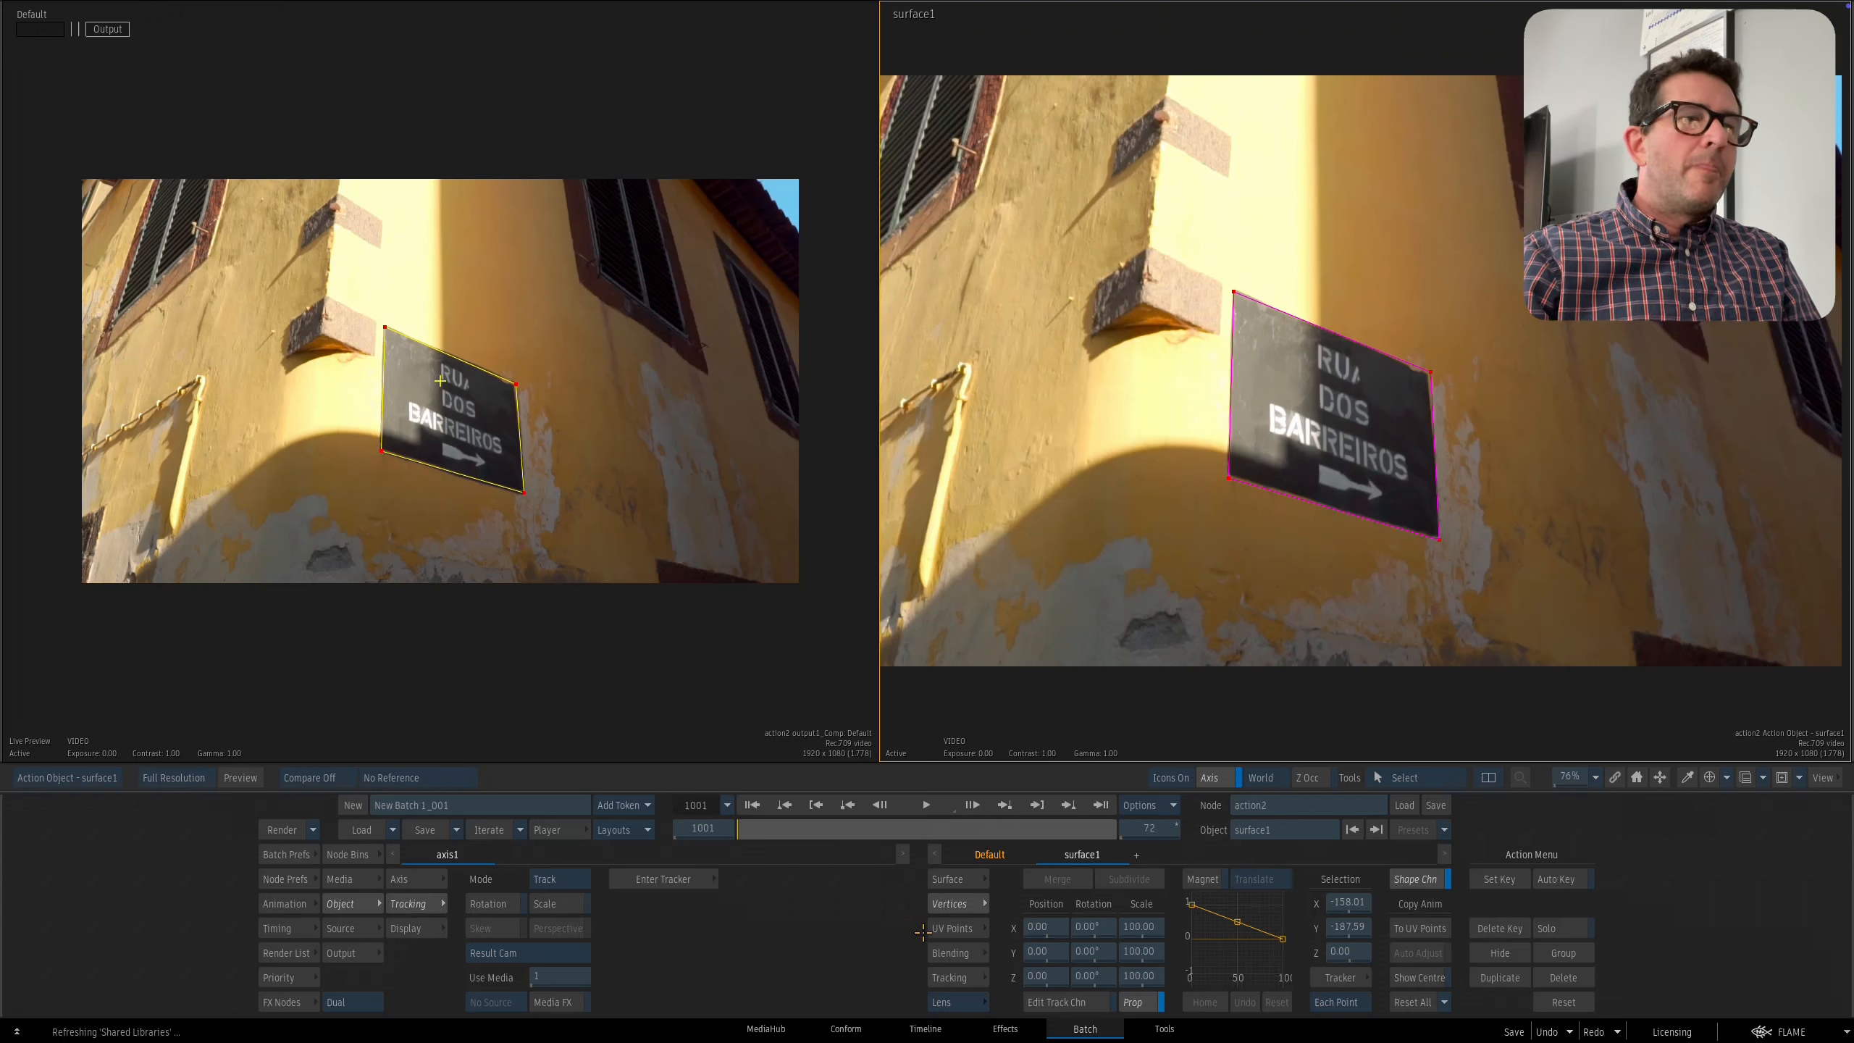
Copy the tracked vertex animation of surface1 to its UV points and check the patch over the first frames.
click(1397, 923)
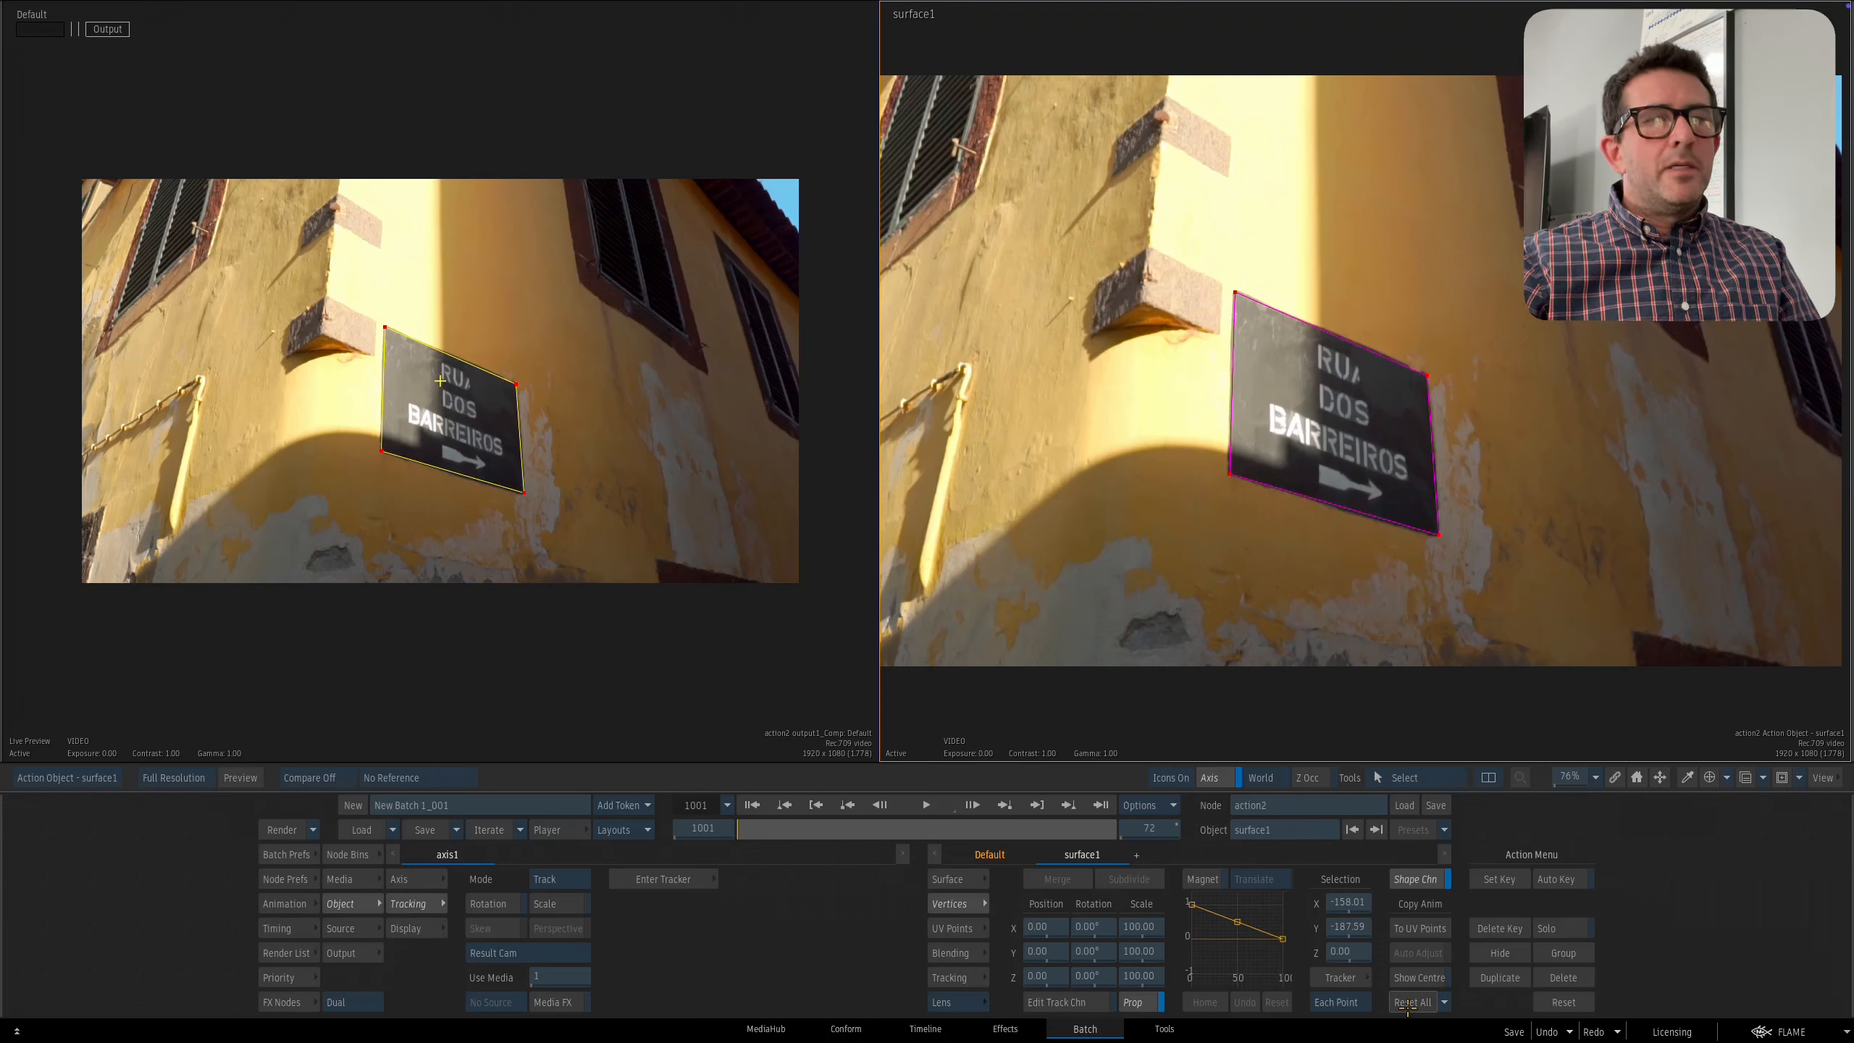
click(677, 717)
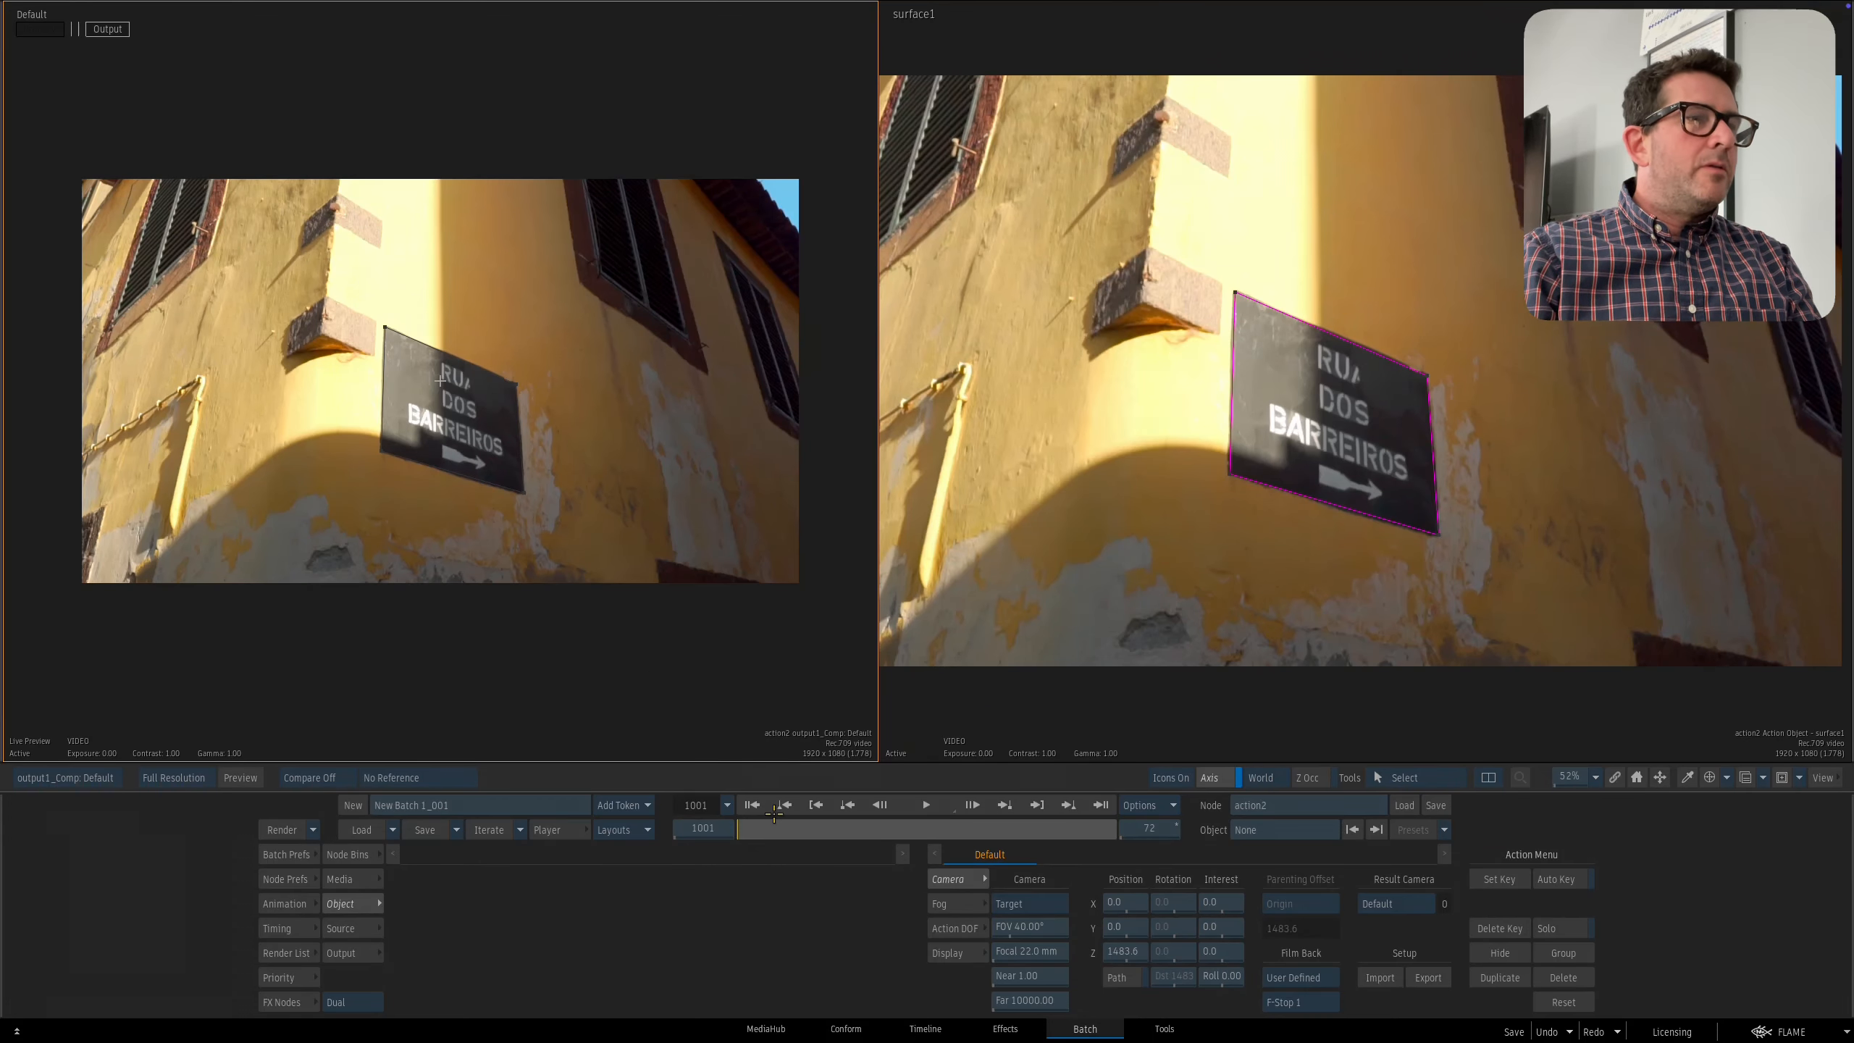
drag(772, 834, 655, 772)
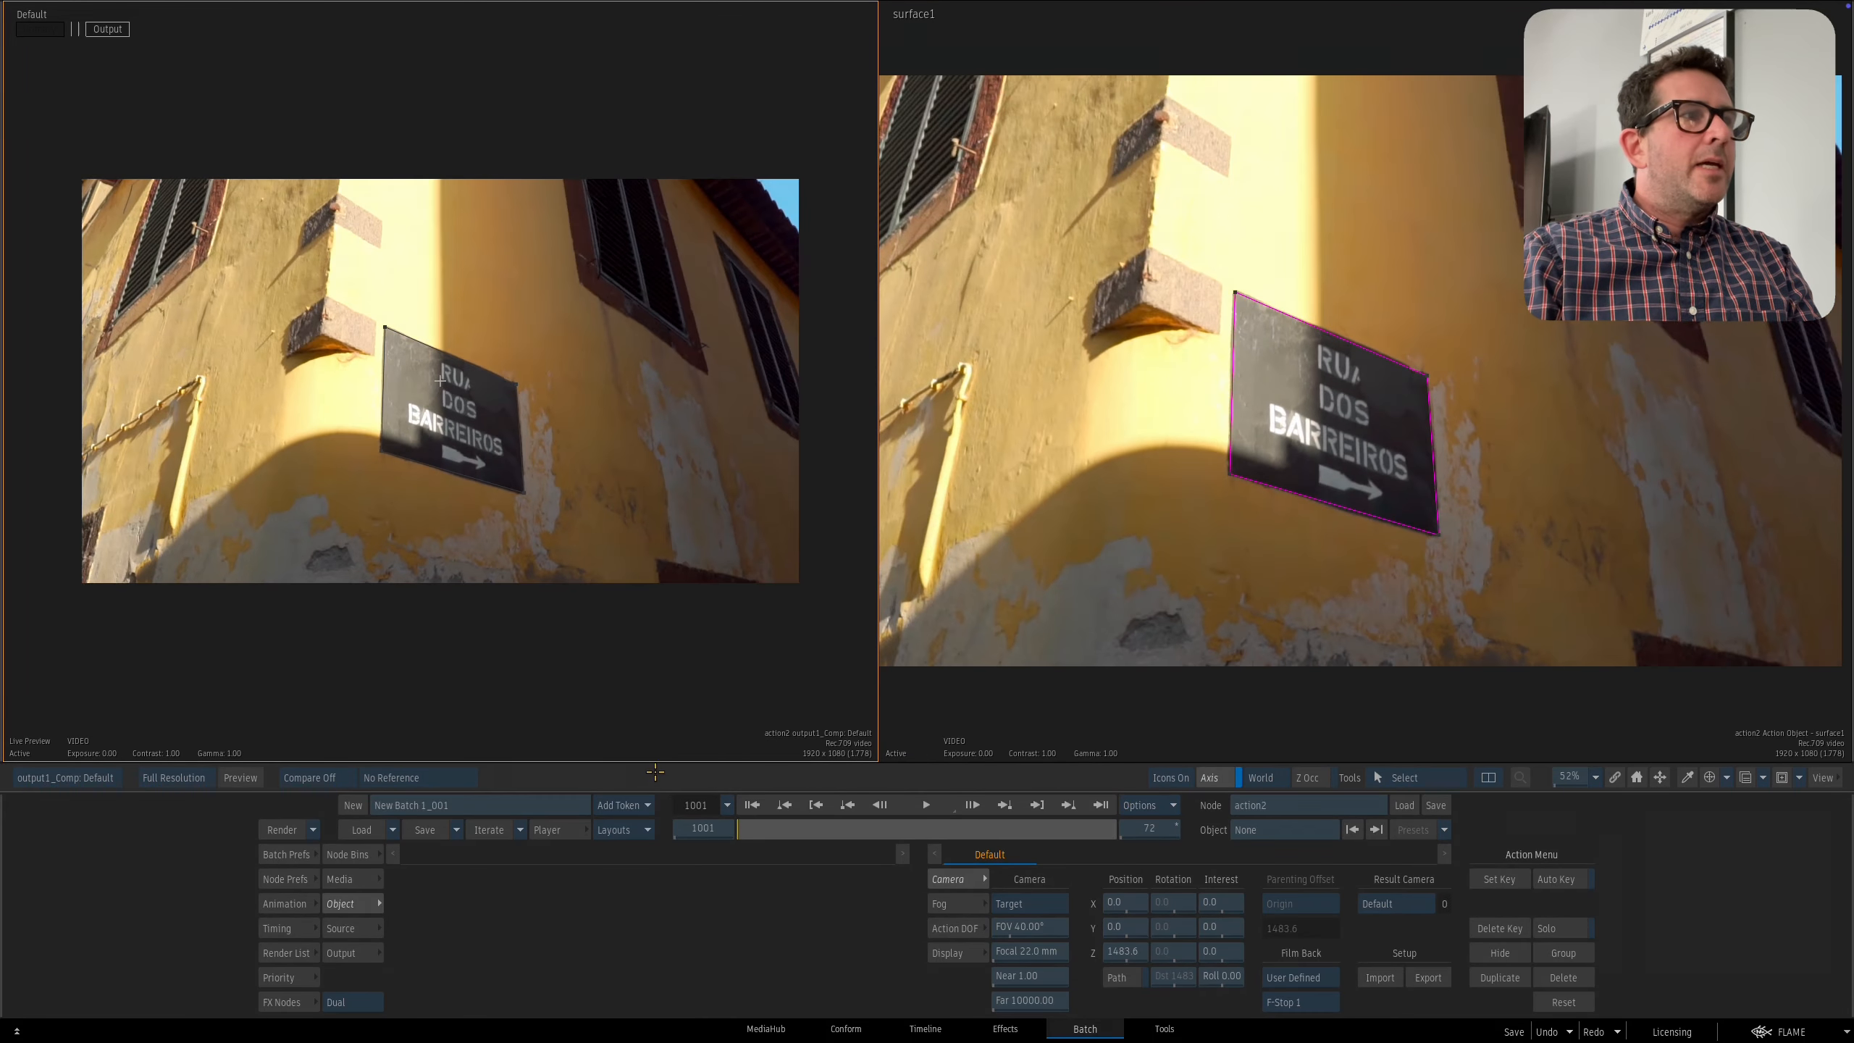
click(437, 348)
click(1294, 315)
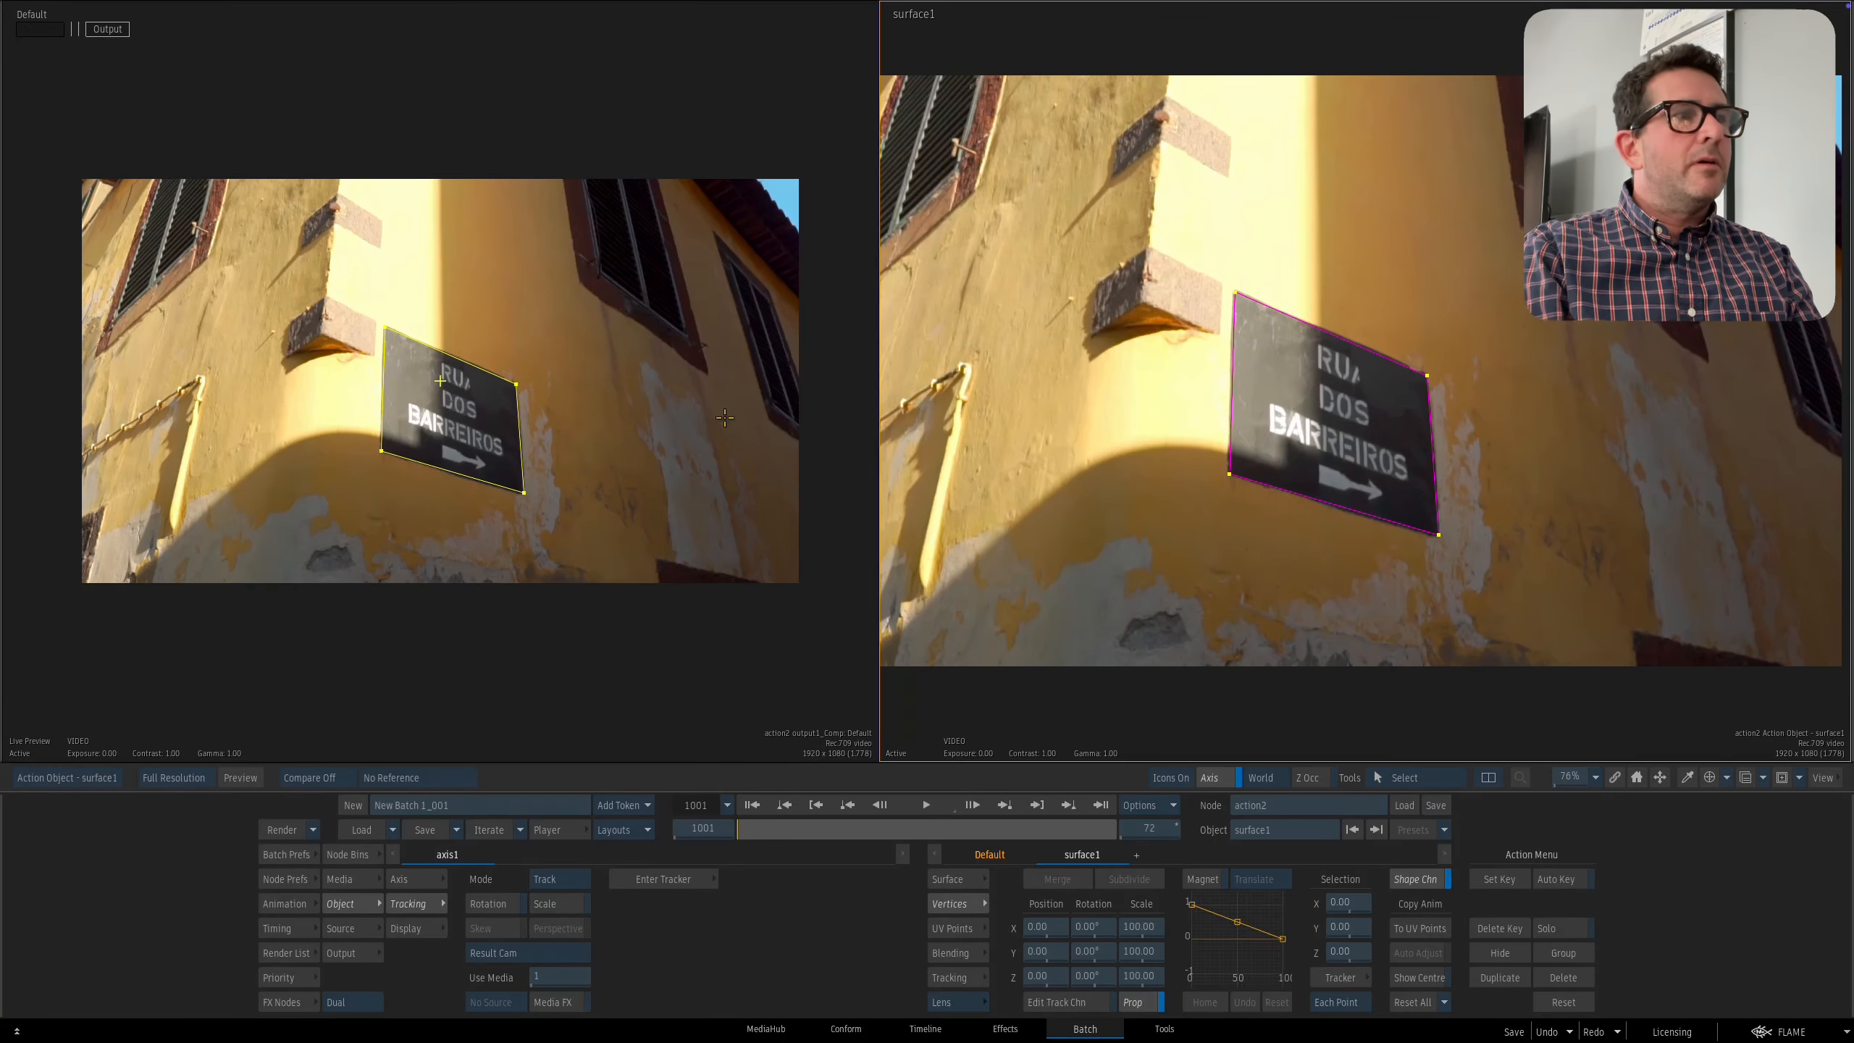
drag(795, 826, 555, 743)
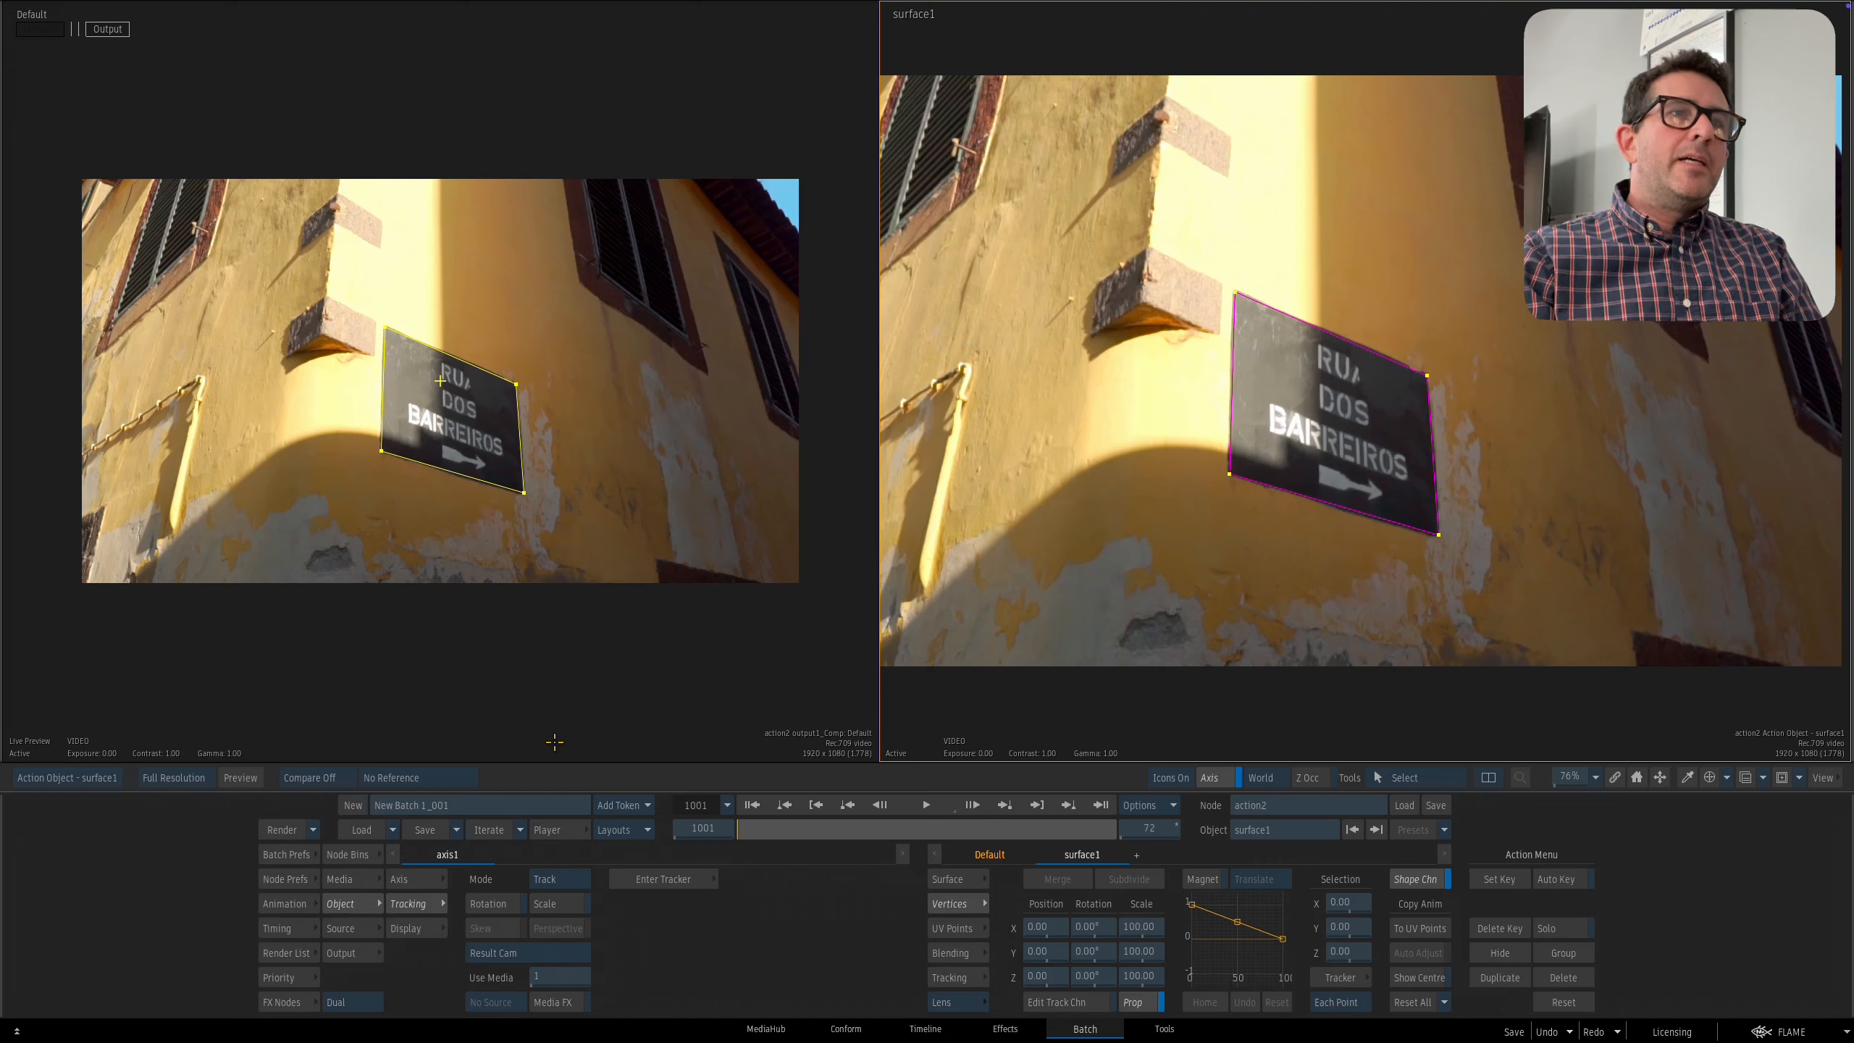
Reselect surface1, reset all its vertices so the sign fills the frame, and review the unwrapped sign across the clip.
key(F4)
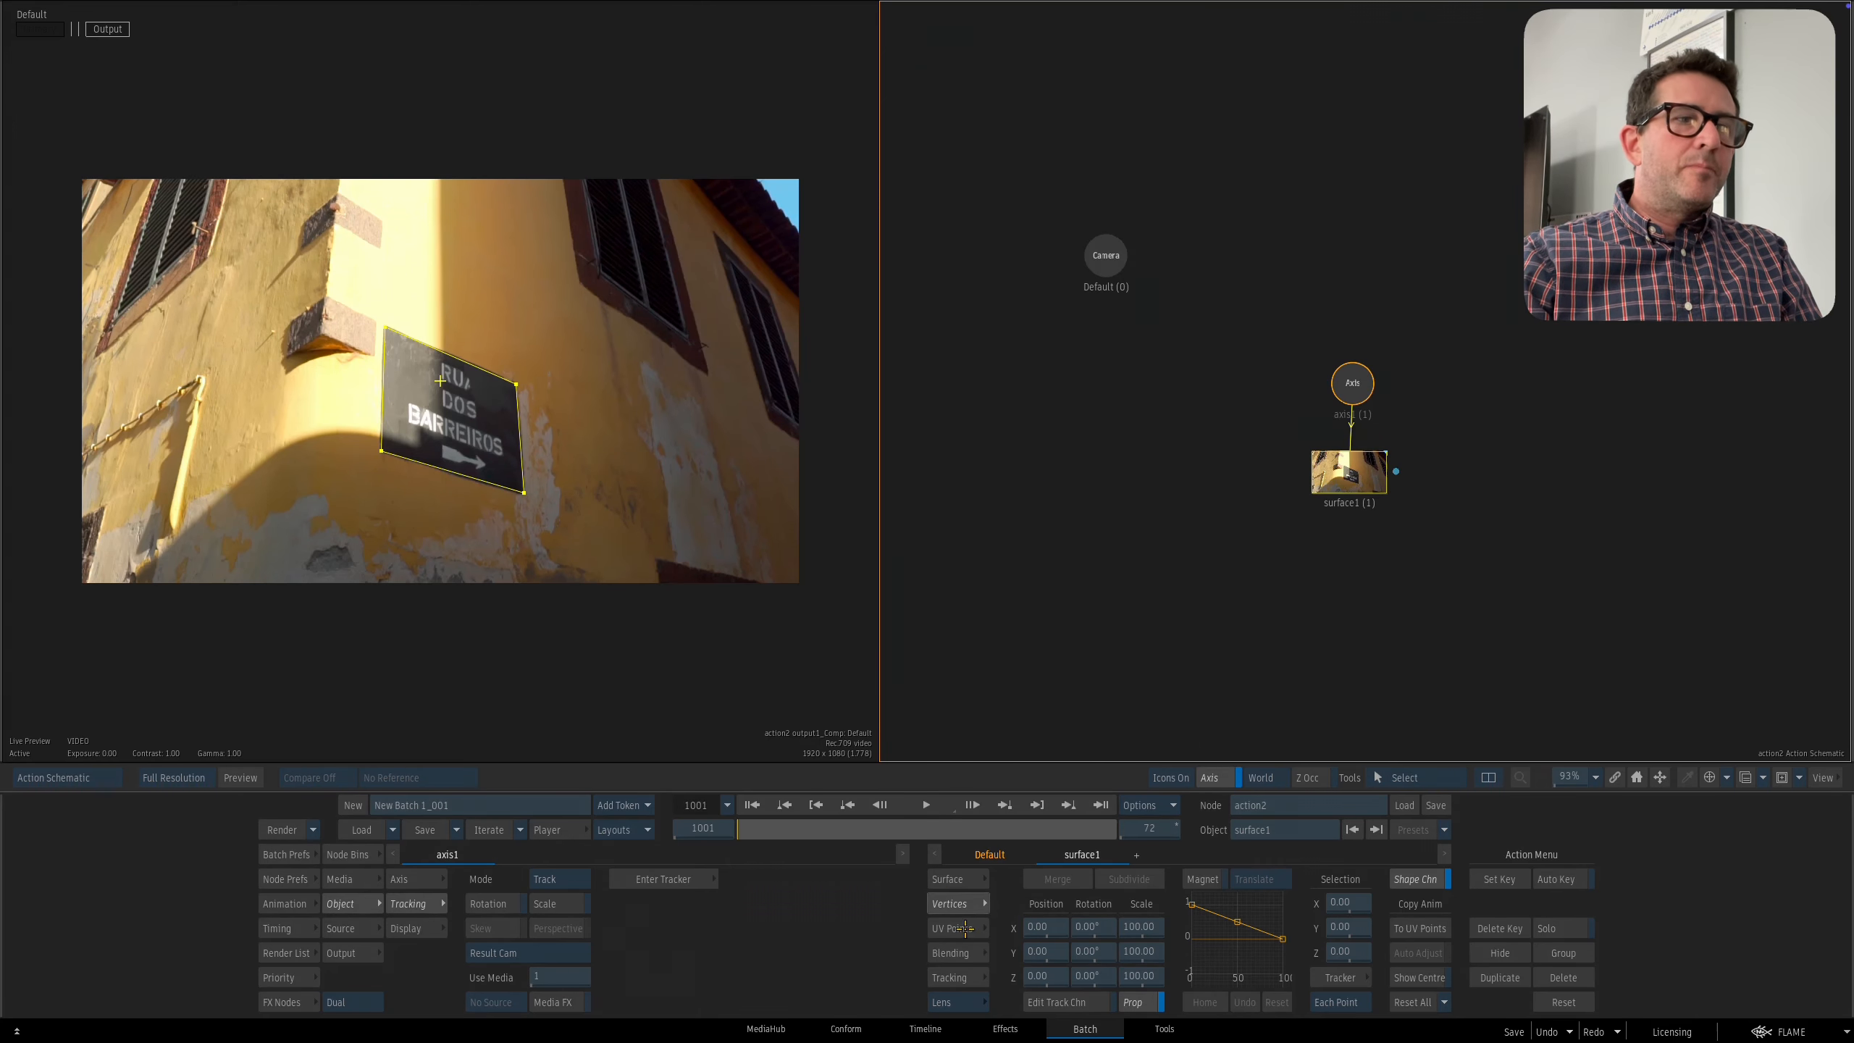
drag(1349, 464, 1343, 466)
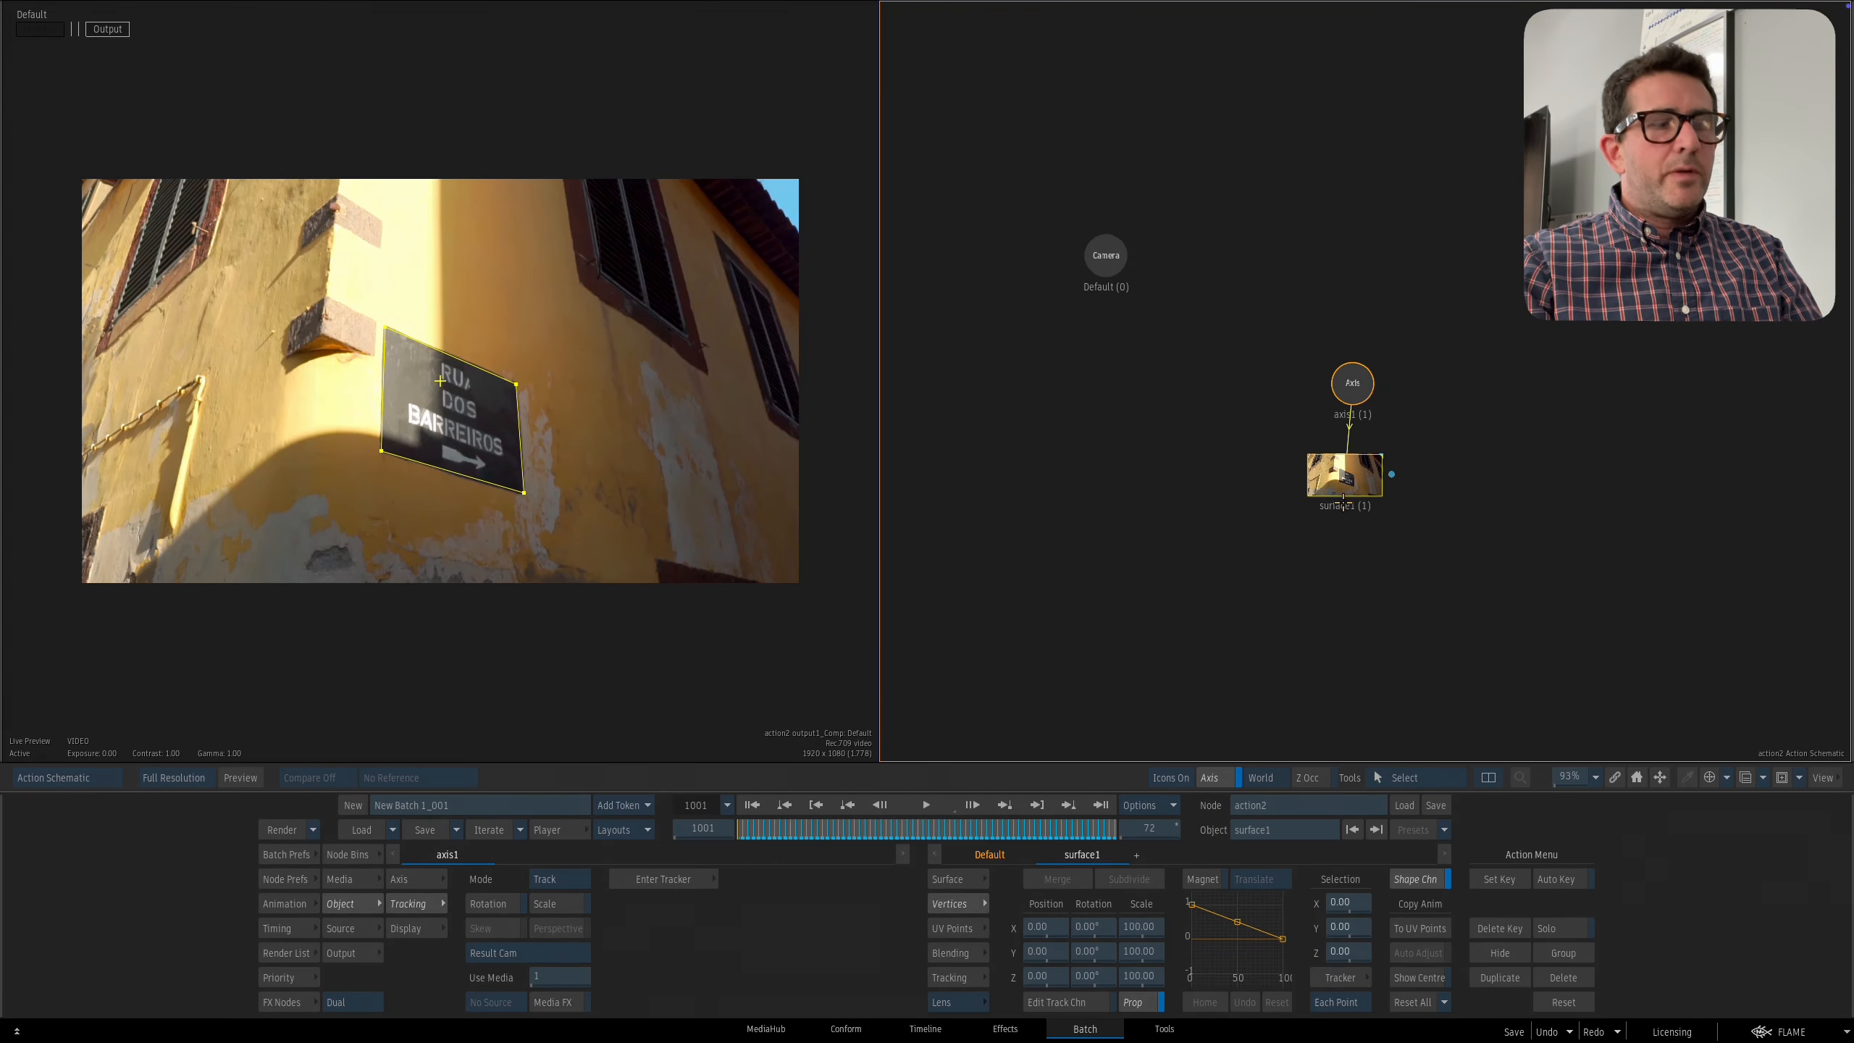
click(1353, 482)
key(F8)
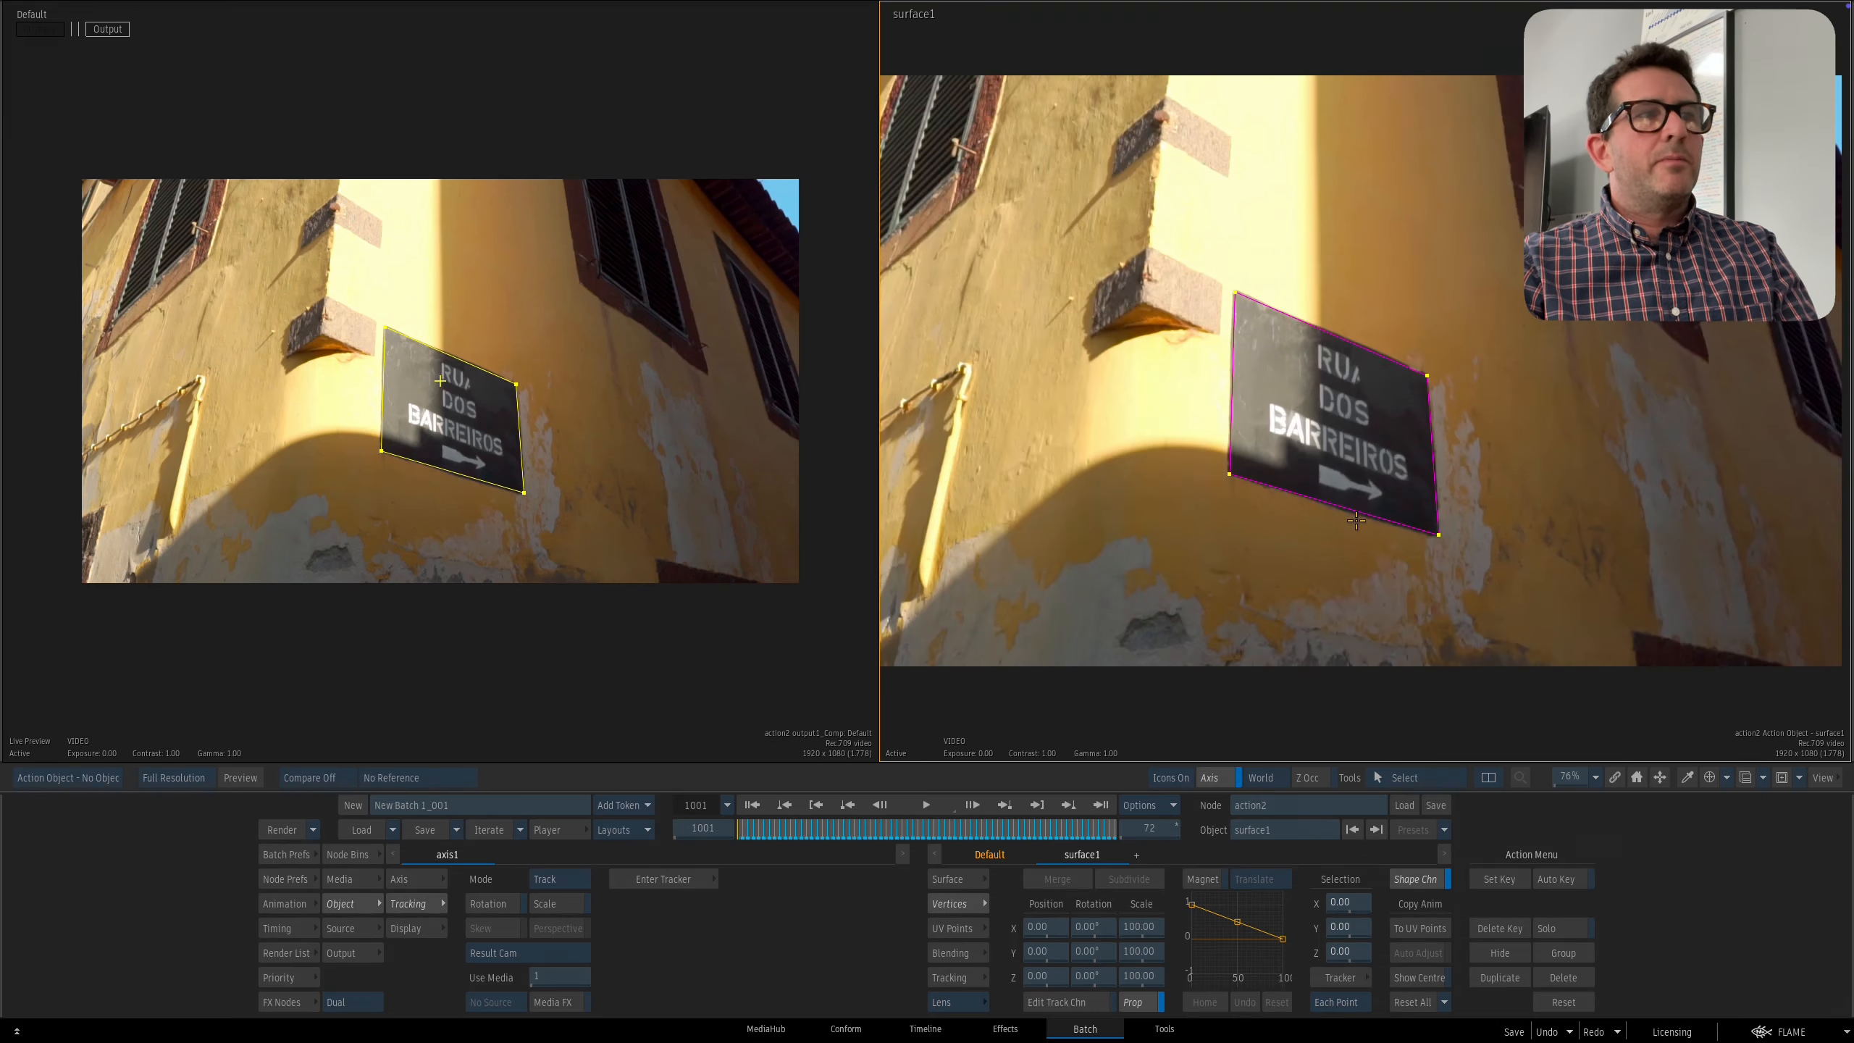
click(621, 606)
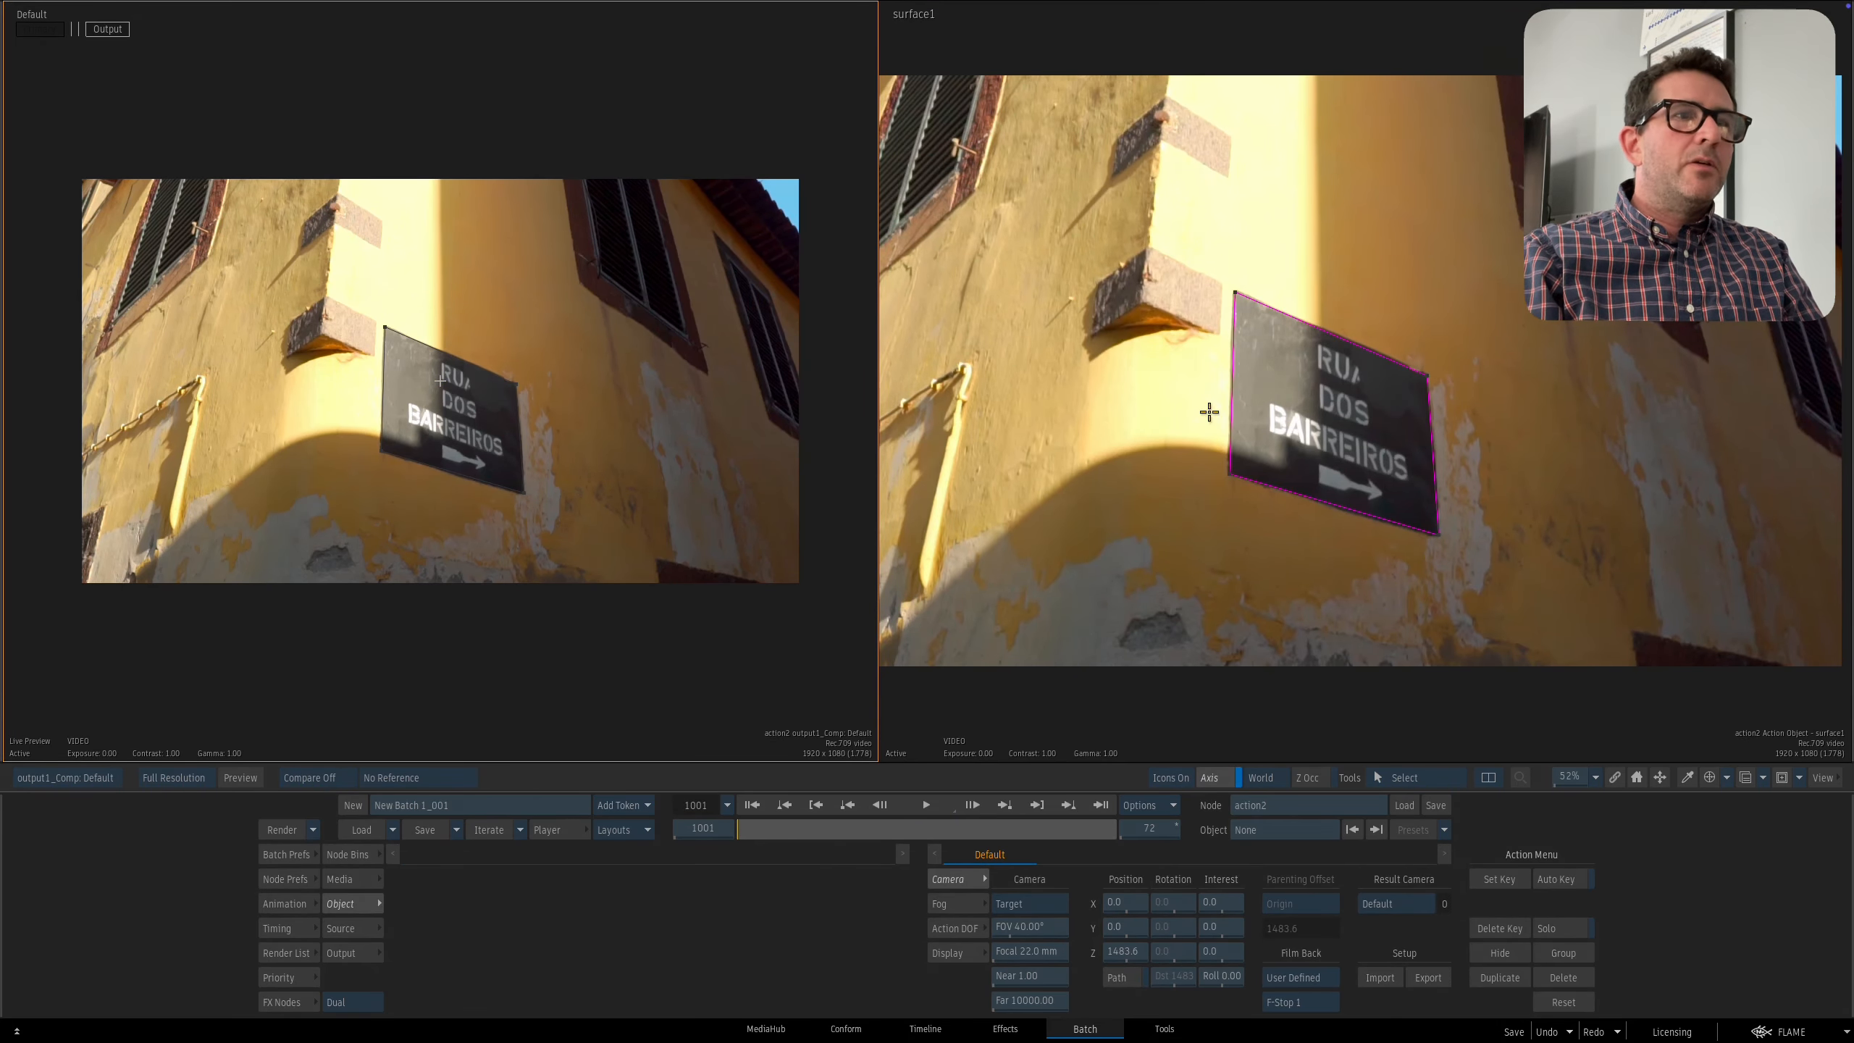
key(F8)
click(1346, 479)
key(F8)
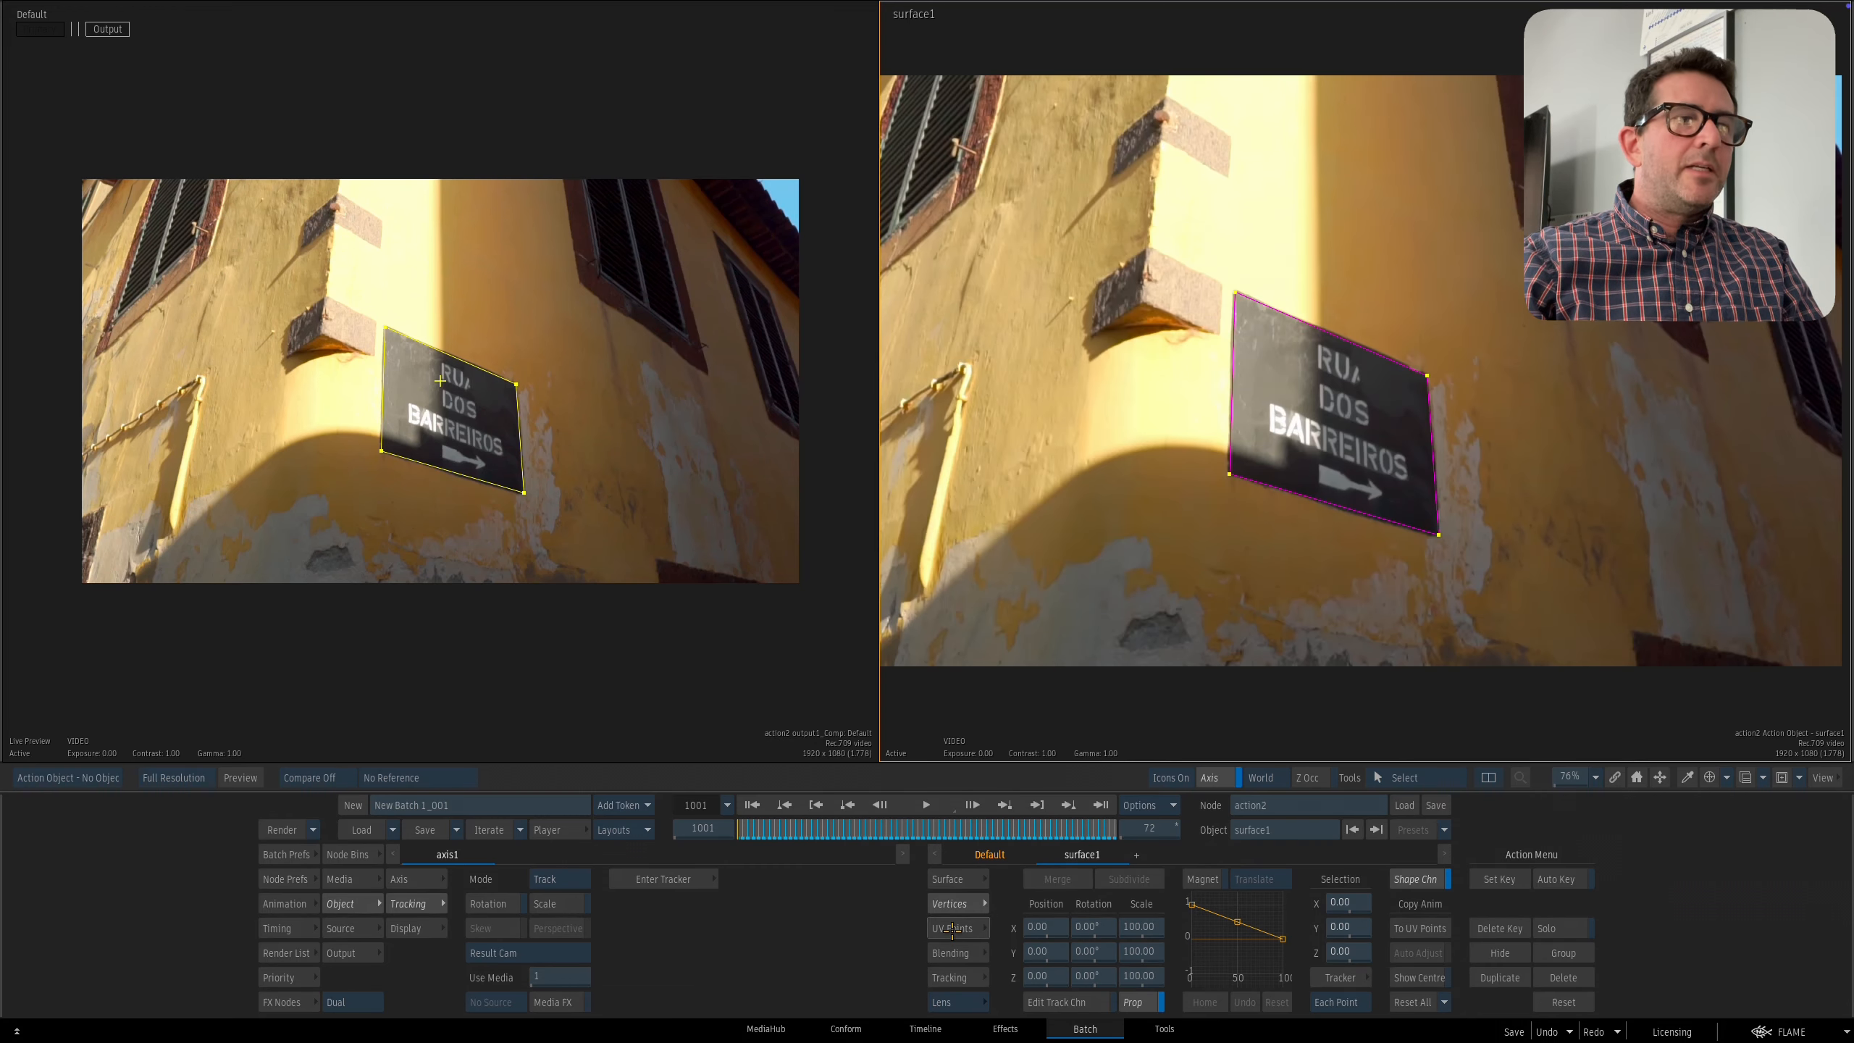
click(1417, 1003)
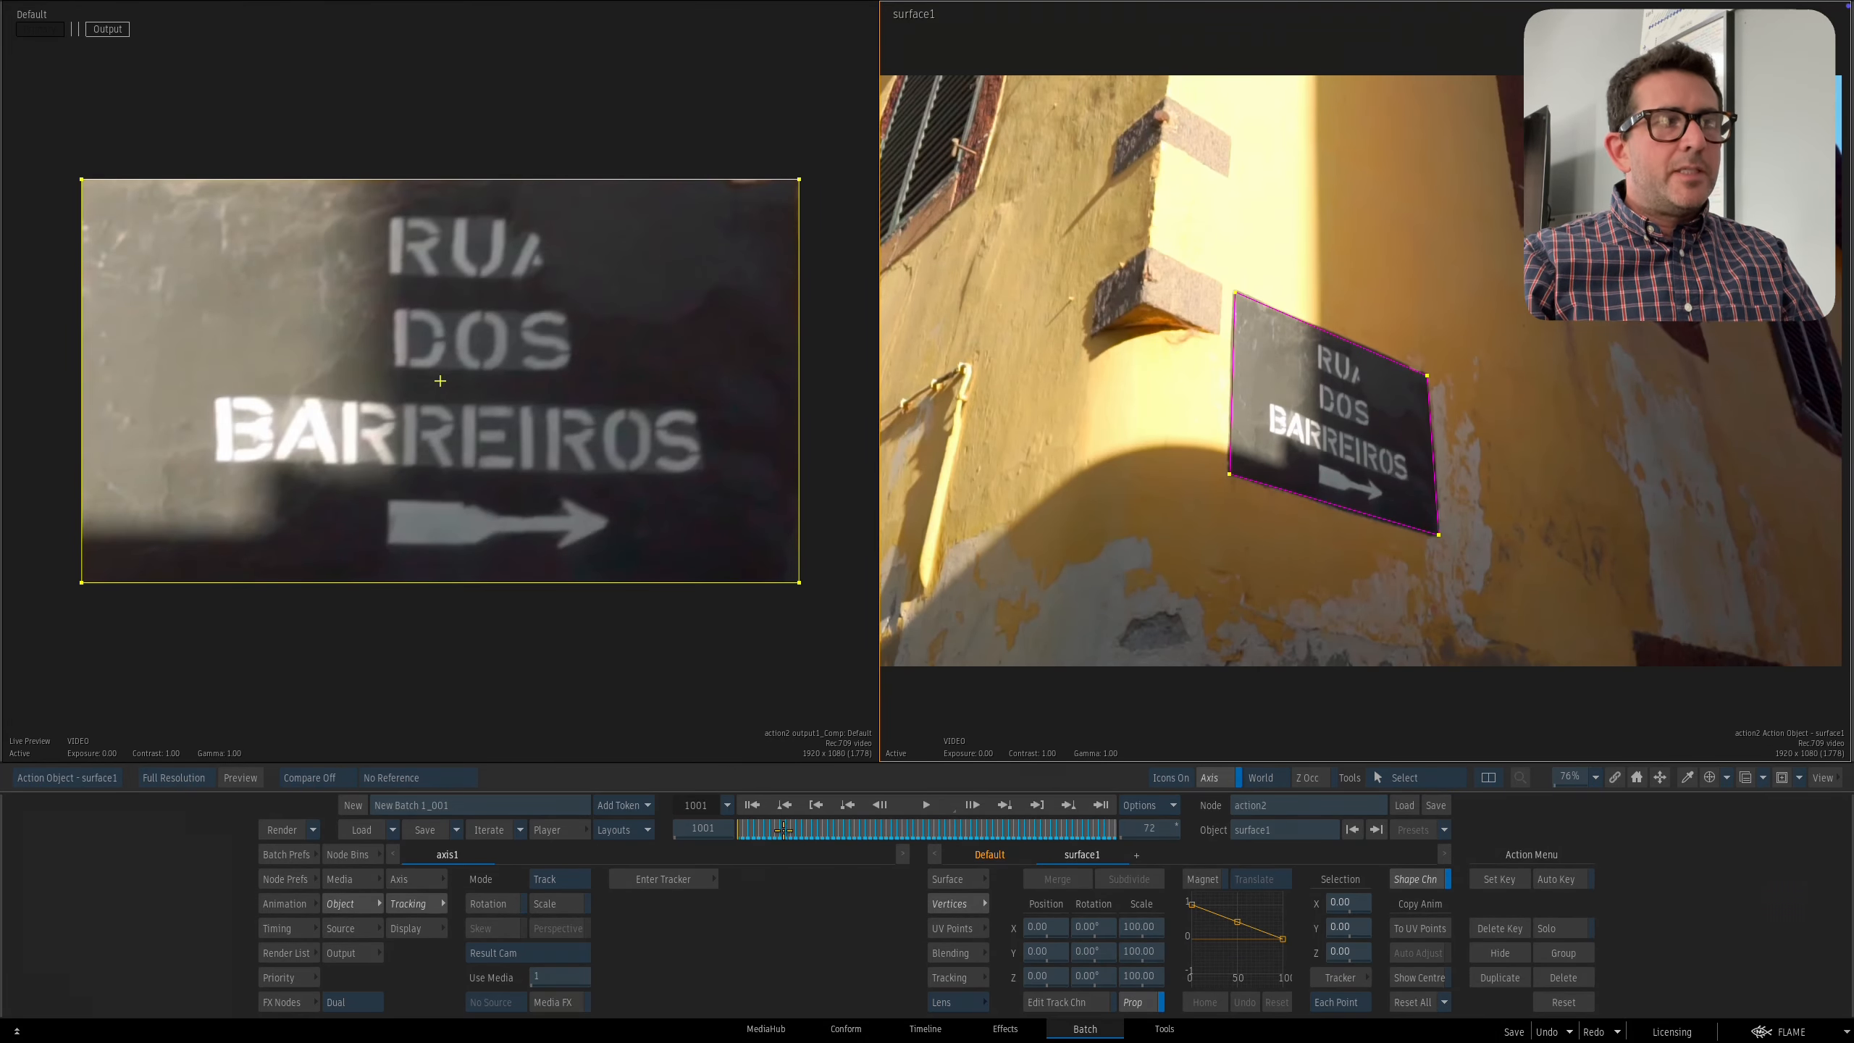
drag(783, 830, 955, 782)
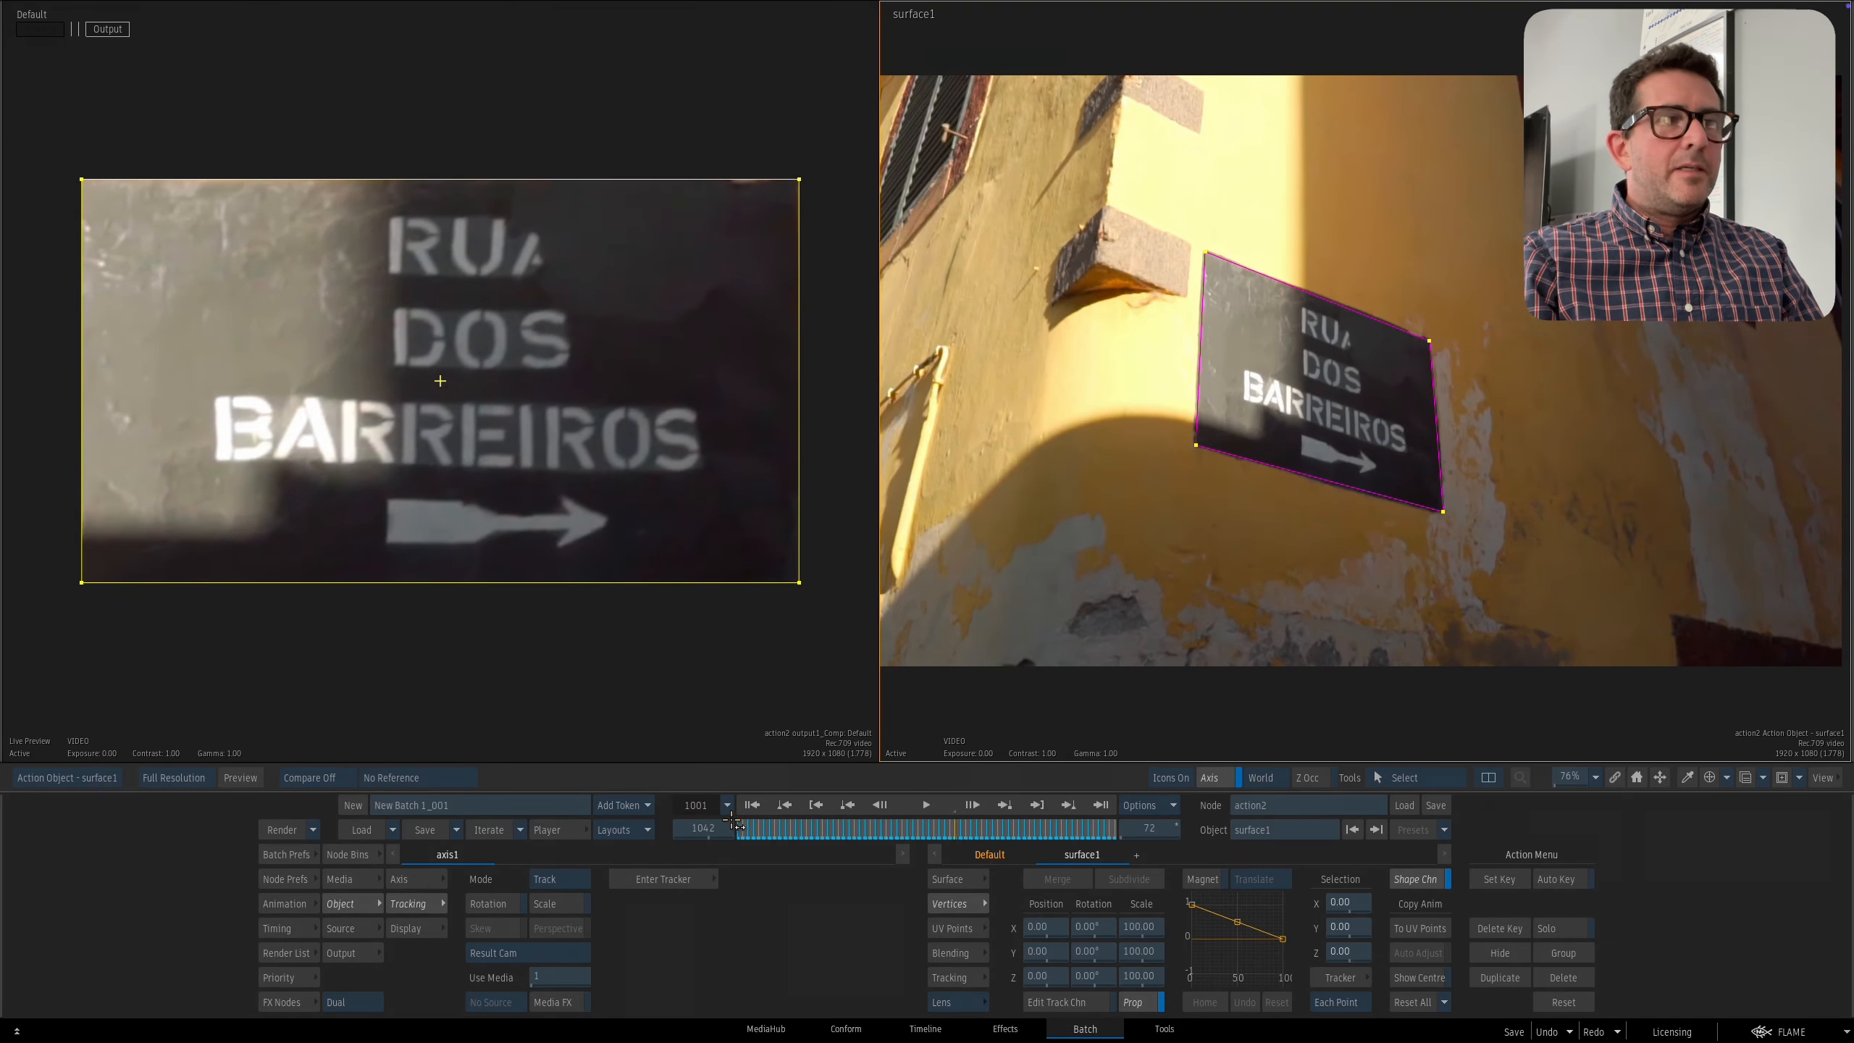
drag(733, 823, 1172, 801)
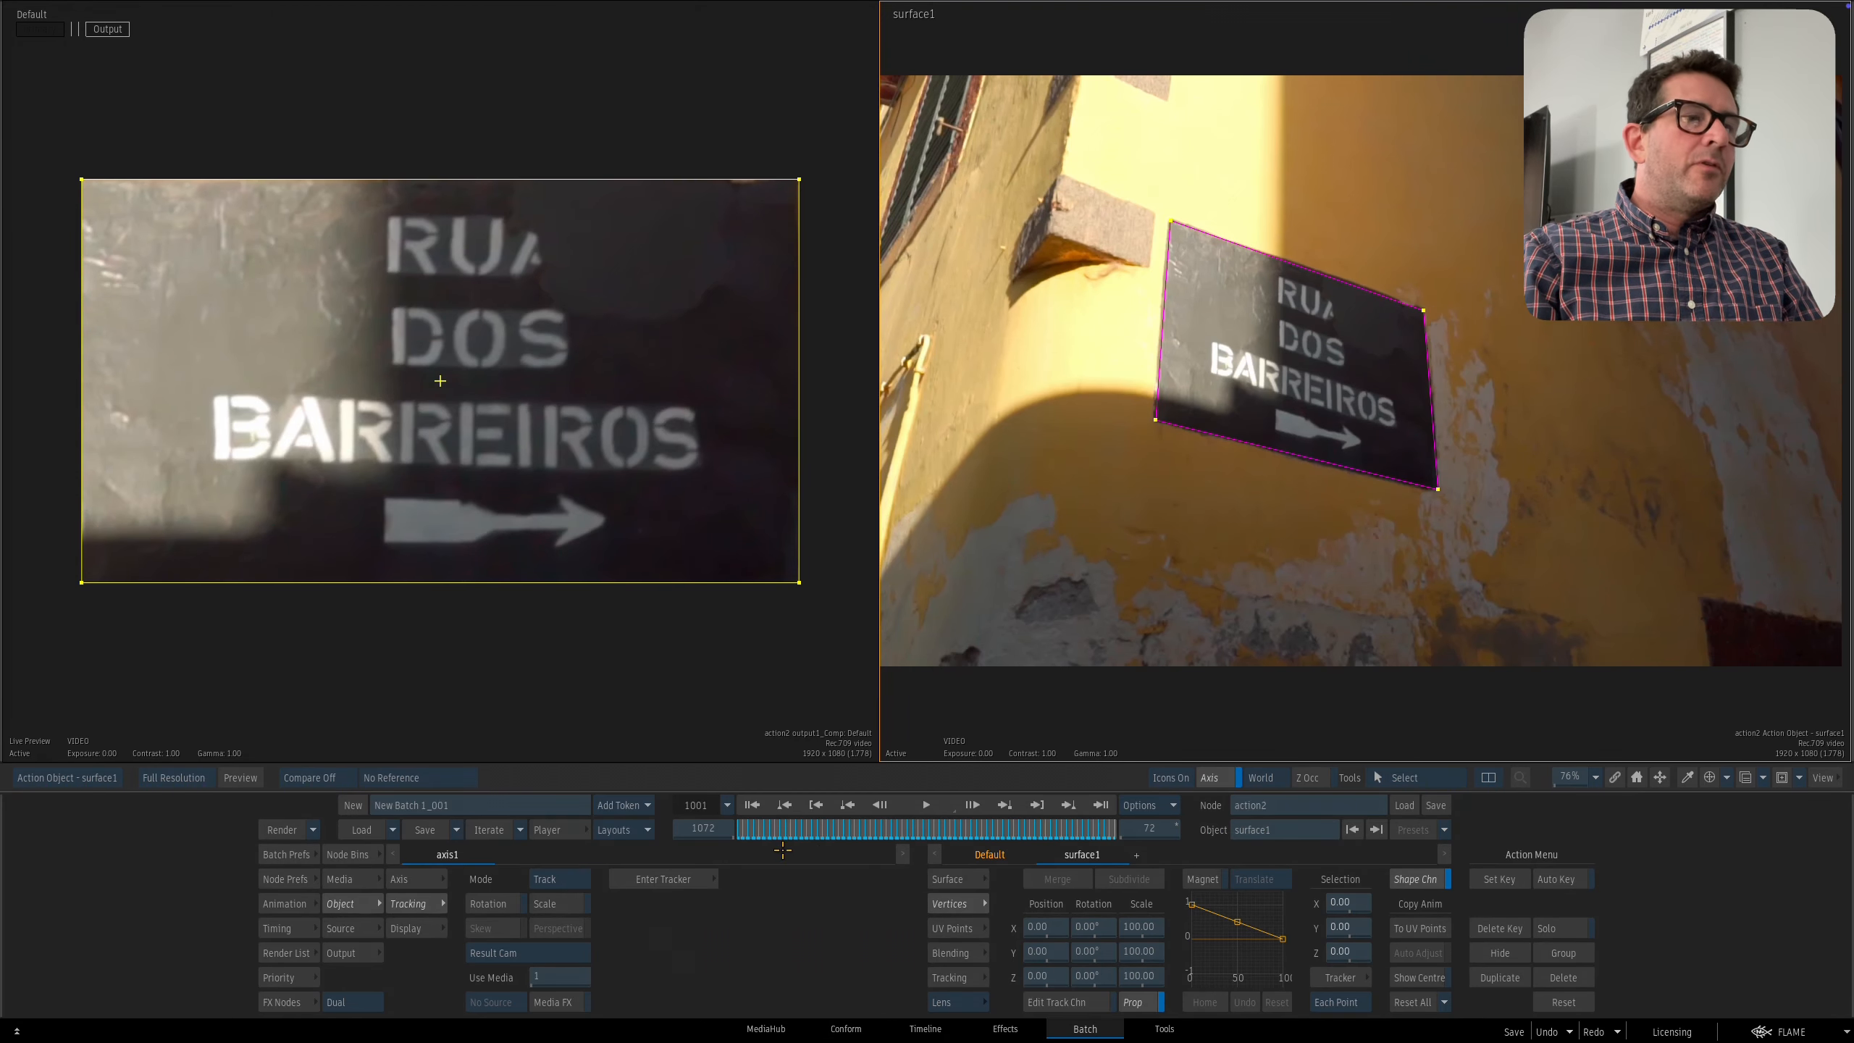
drag(781, 832, 705, 828)
Return to the Batch schematic, add a Paint node on action2's output, and open it for editing.
key(alt+1)
key(Escape)
drag(1136, 570, 1089, 532)
click(284, 1002)
key(p)
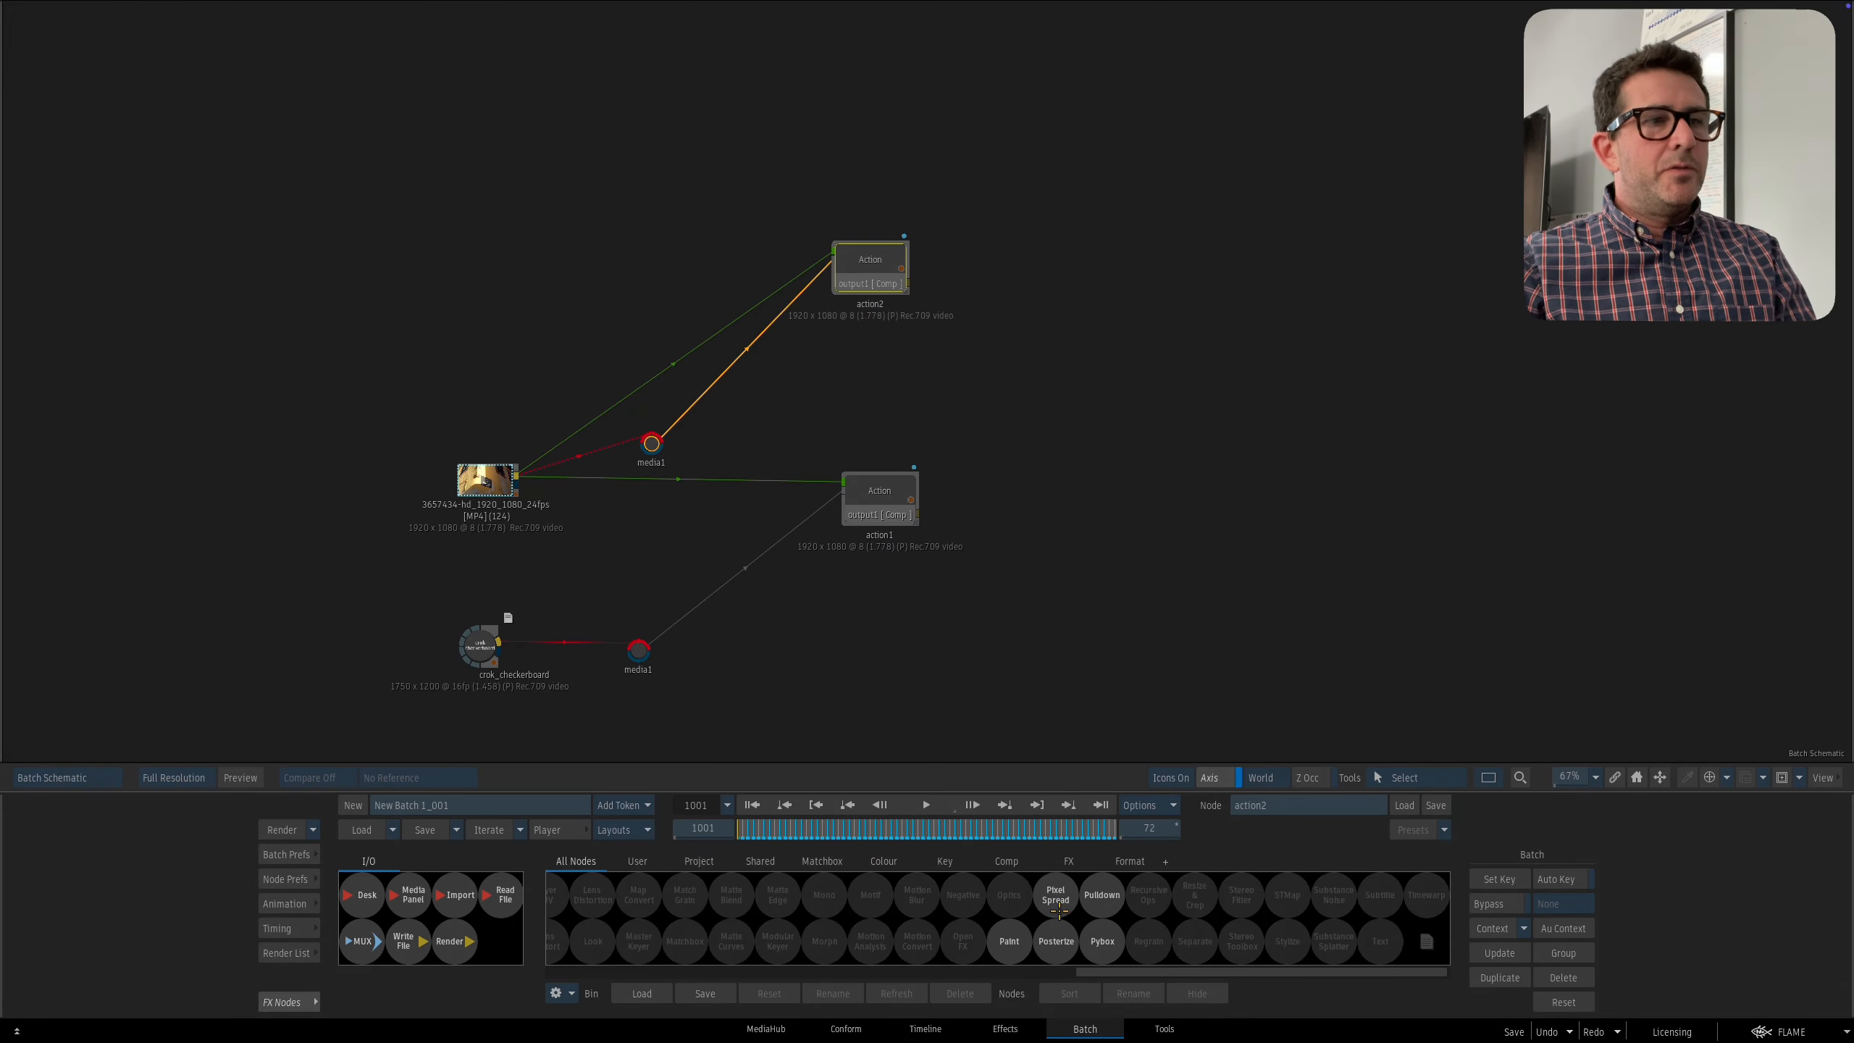
mouse_move(1010, 938)
mouse_down()
mouse_move(1006, 699)
mouse_move(936, 309)
mouse_move(991, 335)
mouse_up()
double_click(992, 334)
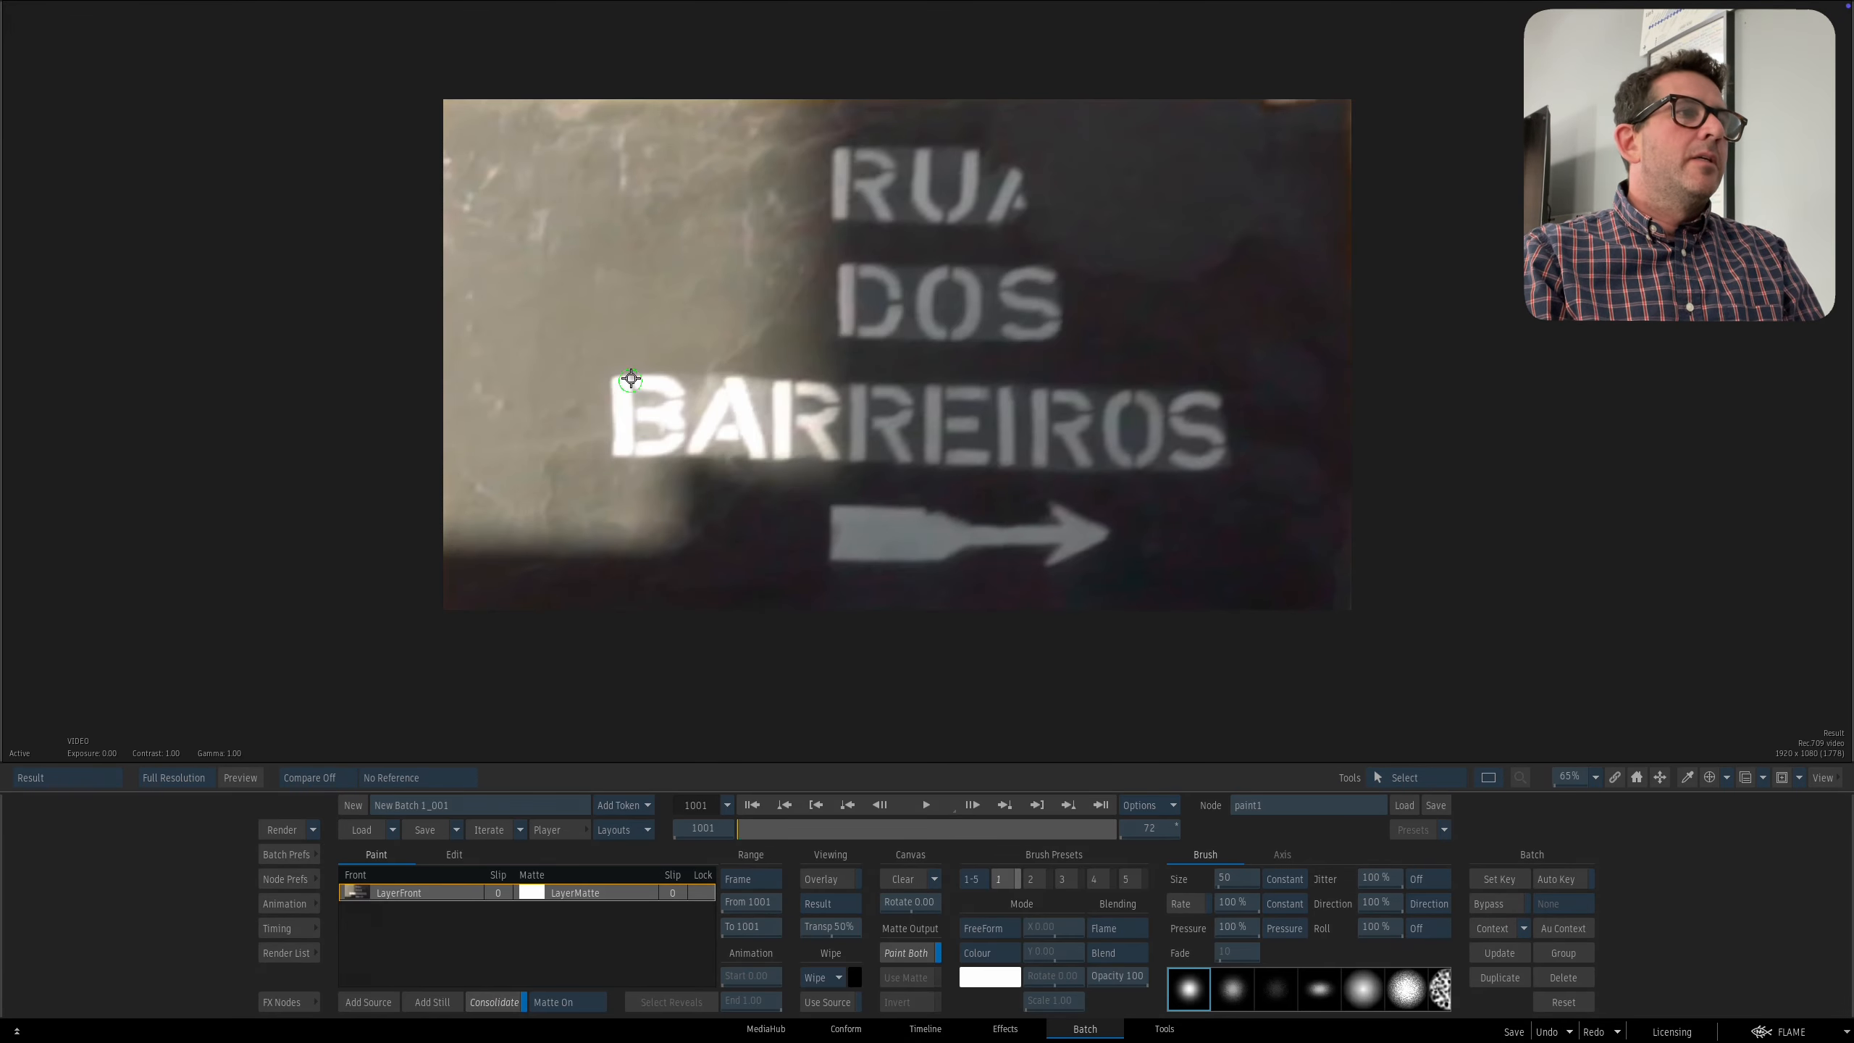
Set the Paint range to Sequence and draw a white smiley face on the upper-left part of the unwrapped sign.
drag(631, 378, 630, 316)
mouse_move(500, 229)
mouse_down()
mouse_move(523, 228)
mouse_move(498, 228)
mouse_up()
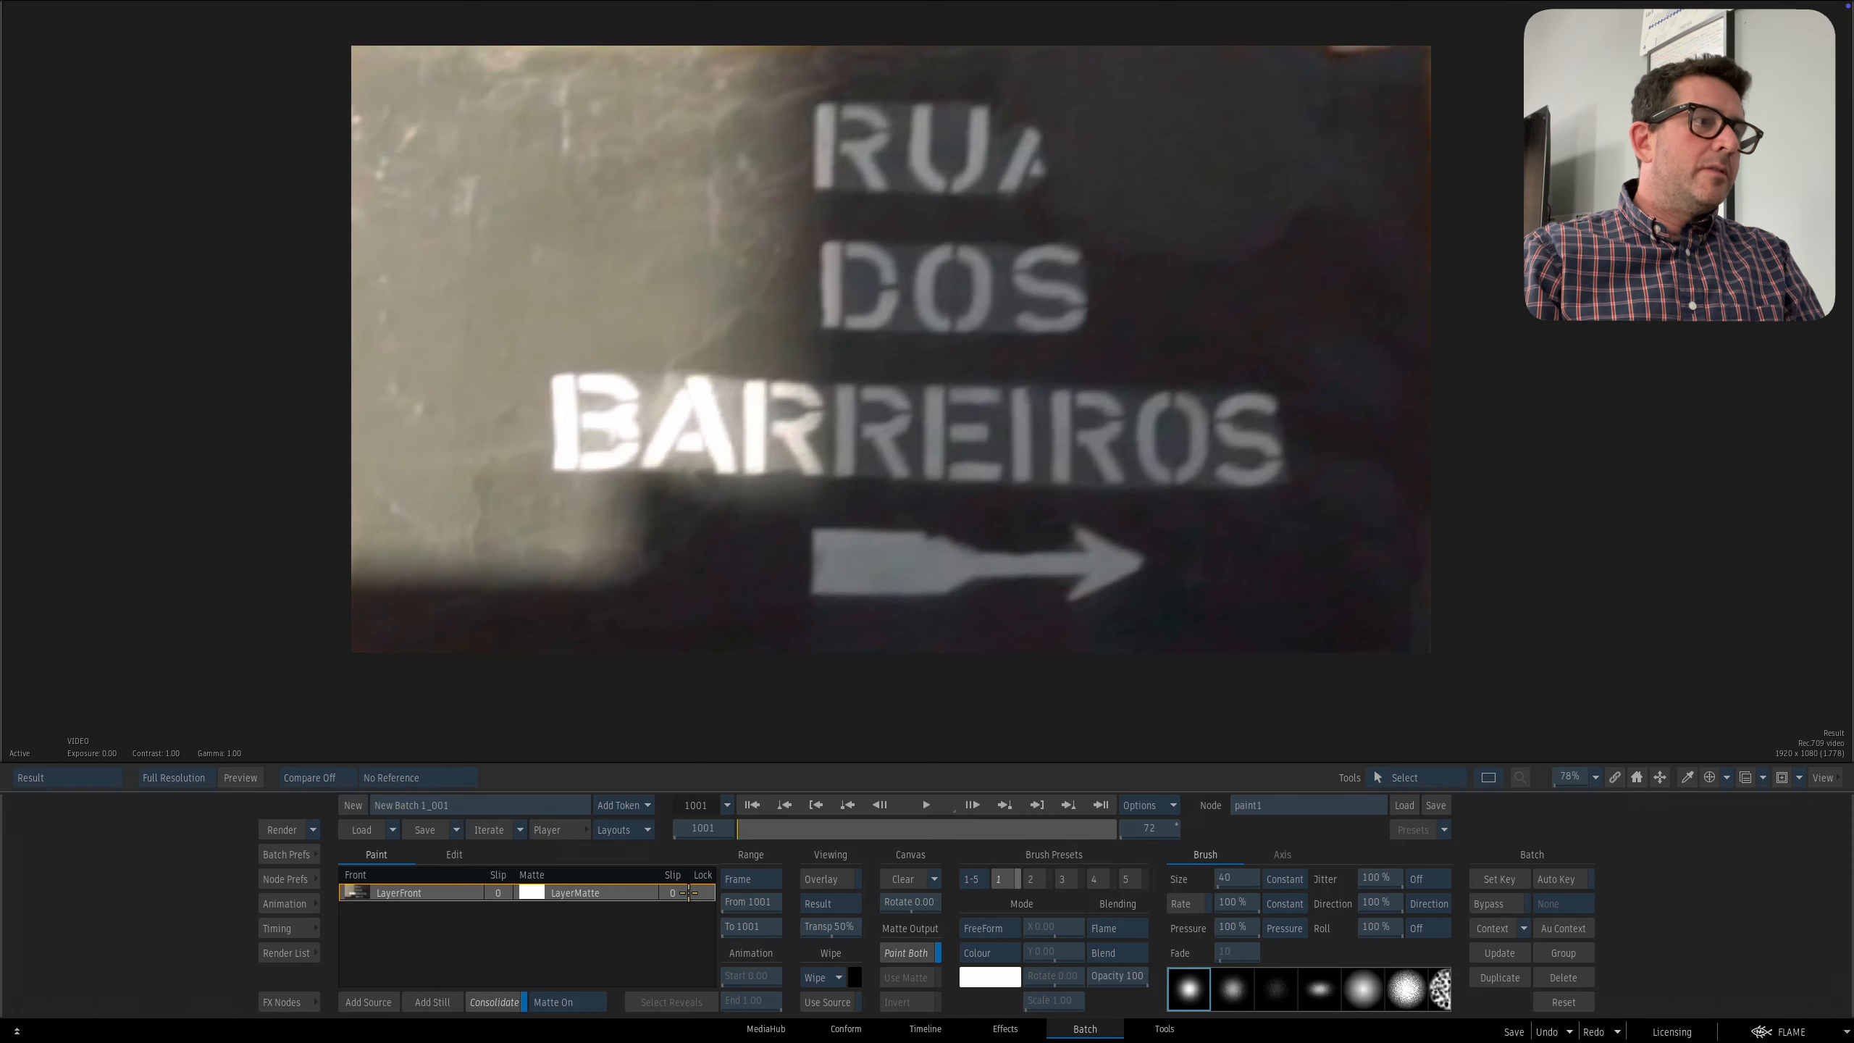
click(751, 878)
click(755, 859)
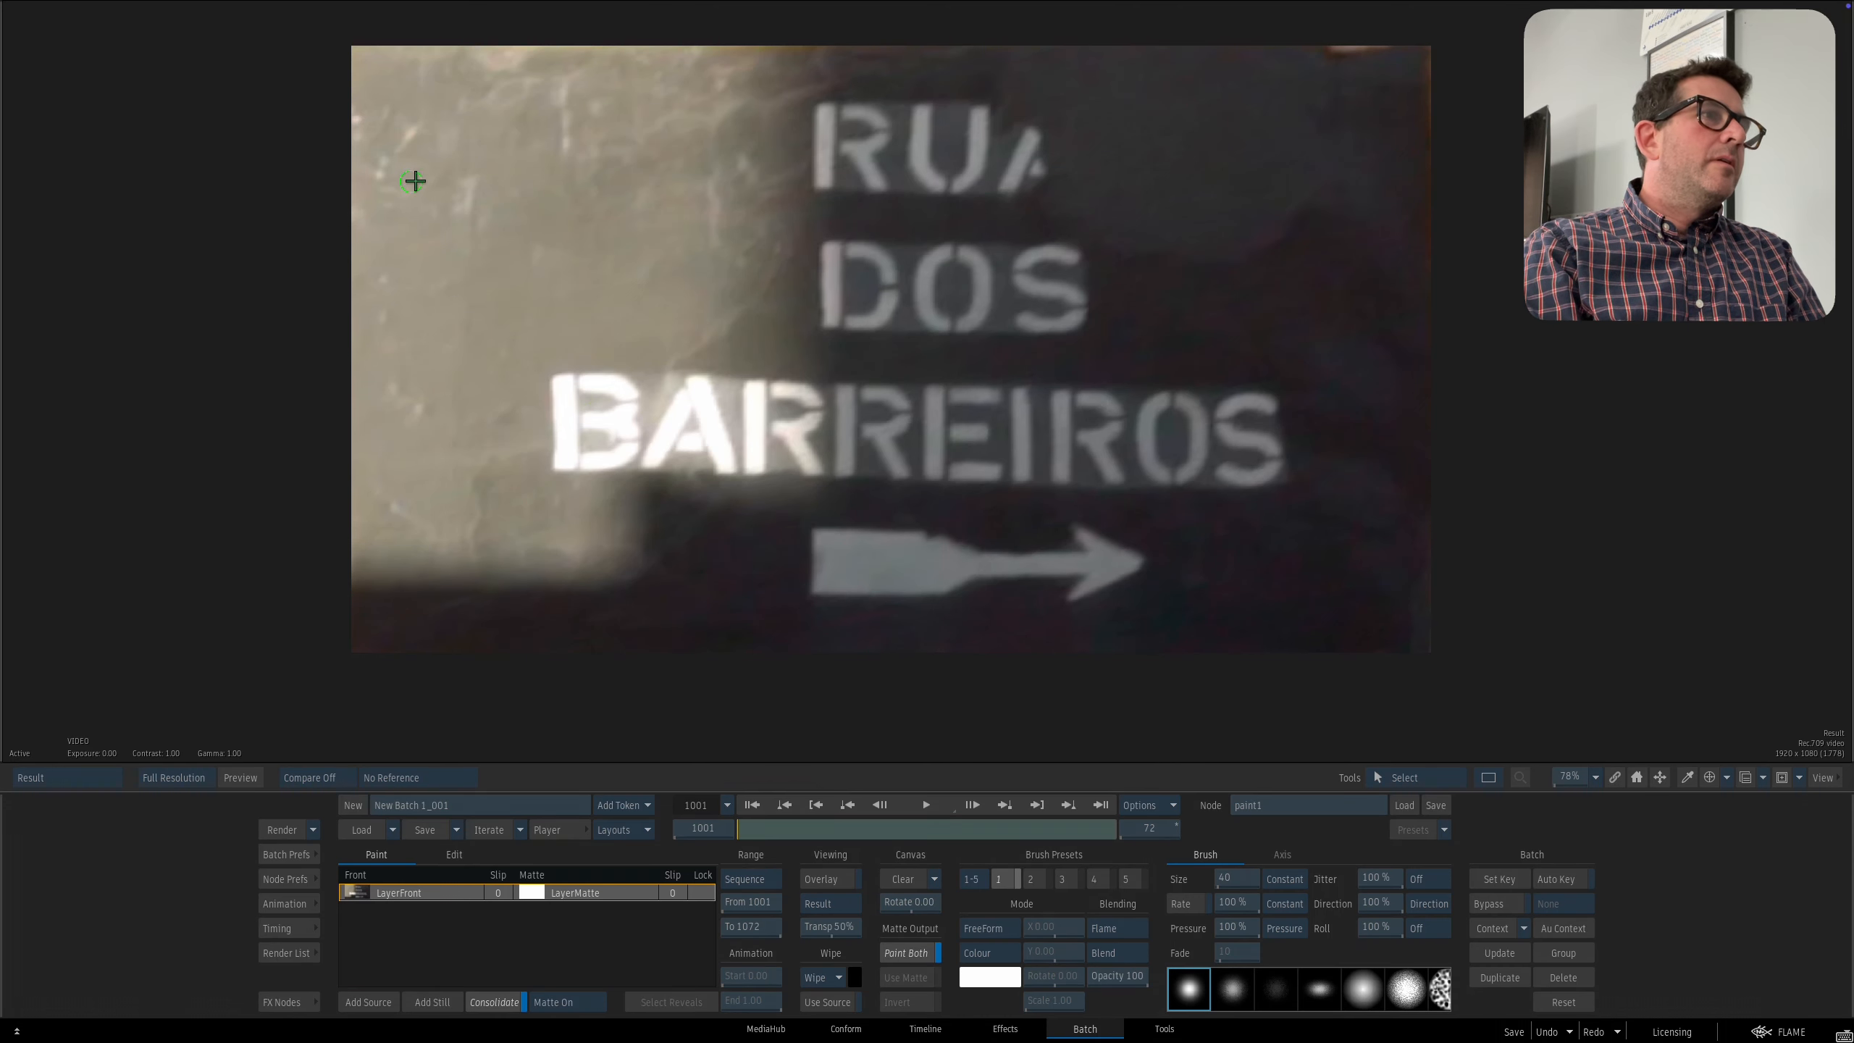
drag(418, 184, 454, 212)
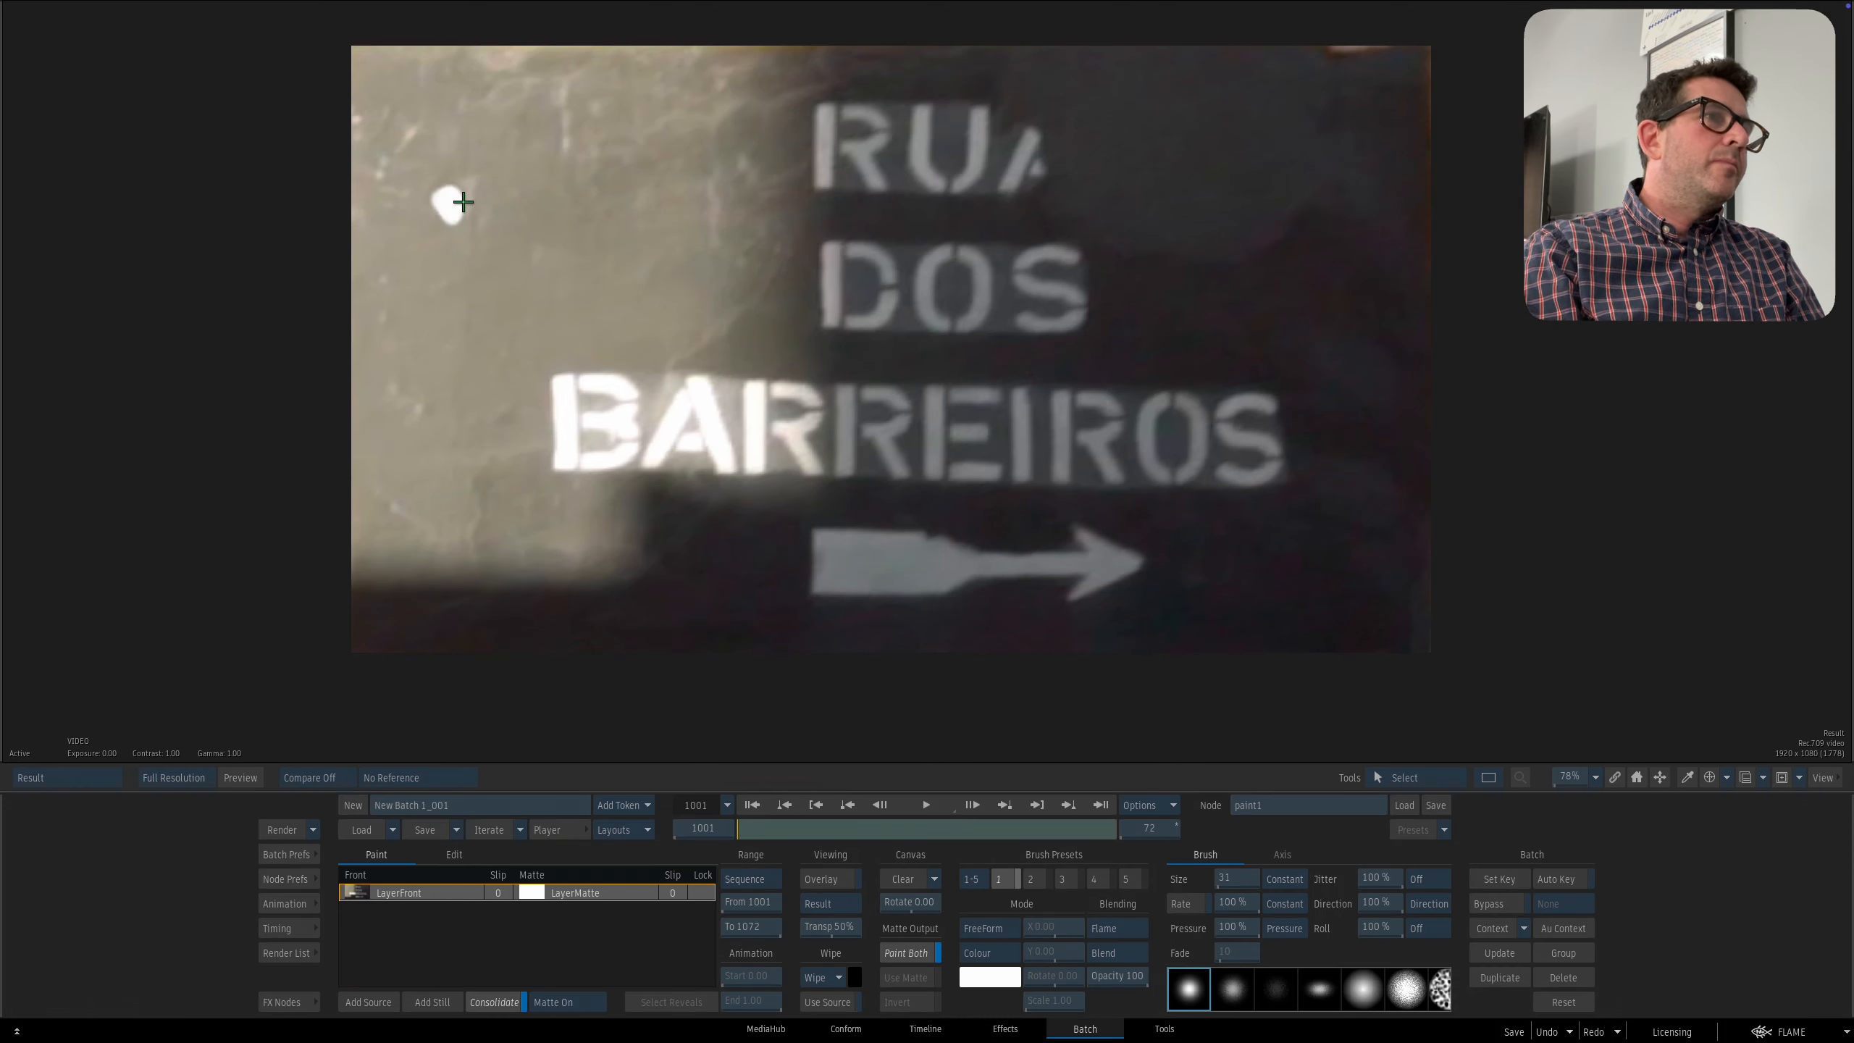
drag(546, 172, 568, 180)
mouse_move(480, 345)
mouse_down()
mouse_move(516, 335)
mouse_move(579, 260)
mouse_move(484, 325)
mouse_move(593, 293)
mouse_move(578, 321)
mouse_move(531, 324)
mouse_move(573, 263)
mouse_up()
Leave Paint, duplicate action2 in the Batch schematic, and place the copy beyond paint1.
key(Escape)
drag(869, 505, 759, 518)
click(730, 281)
right_click(729, 278)
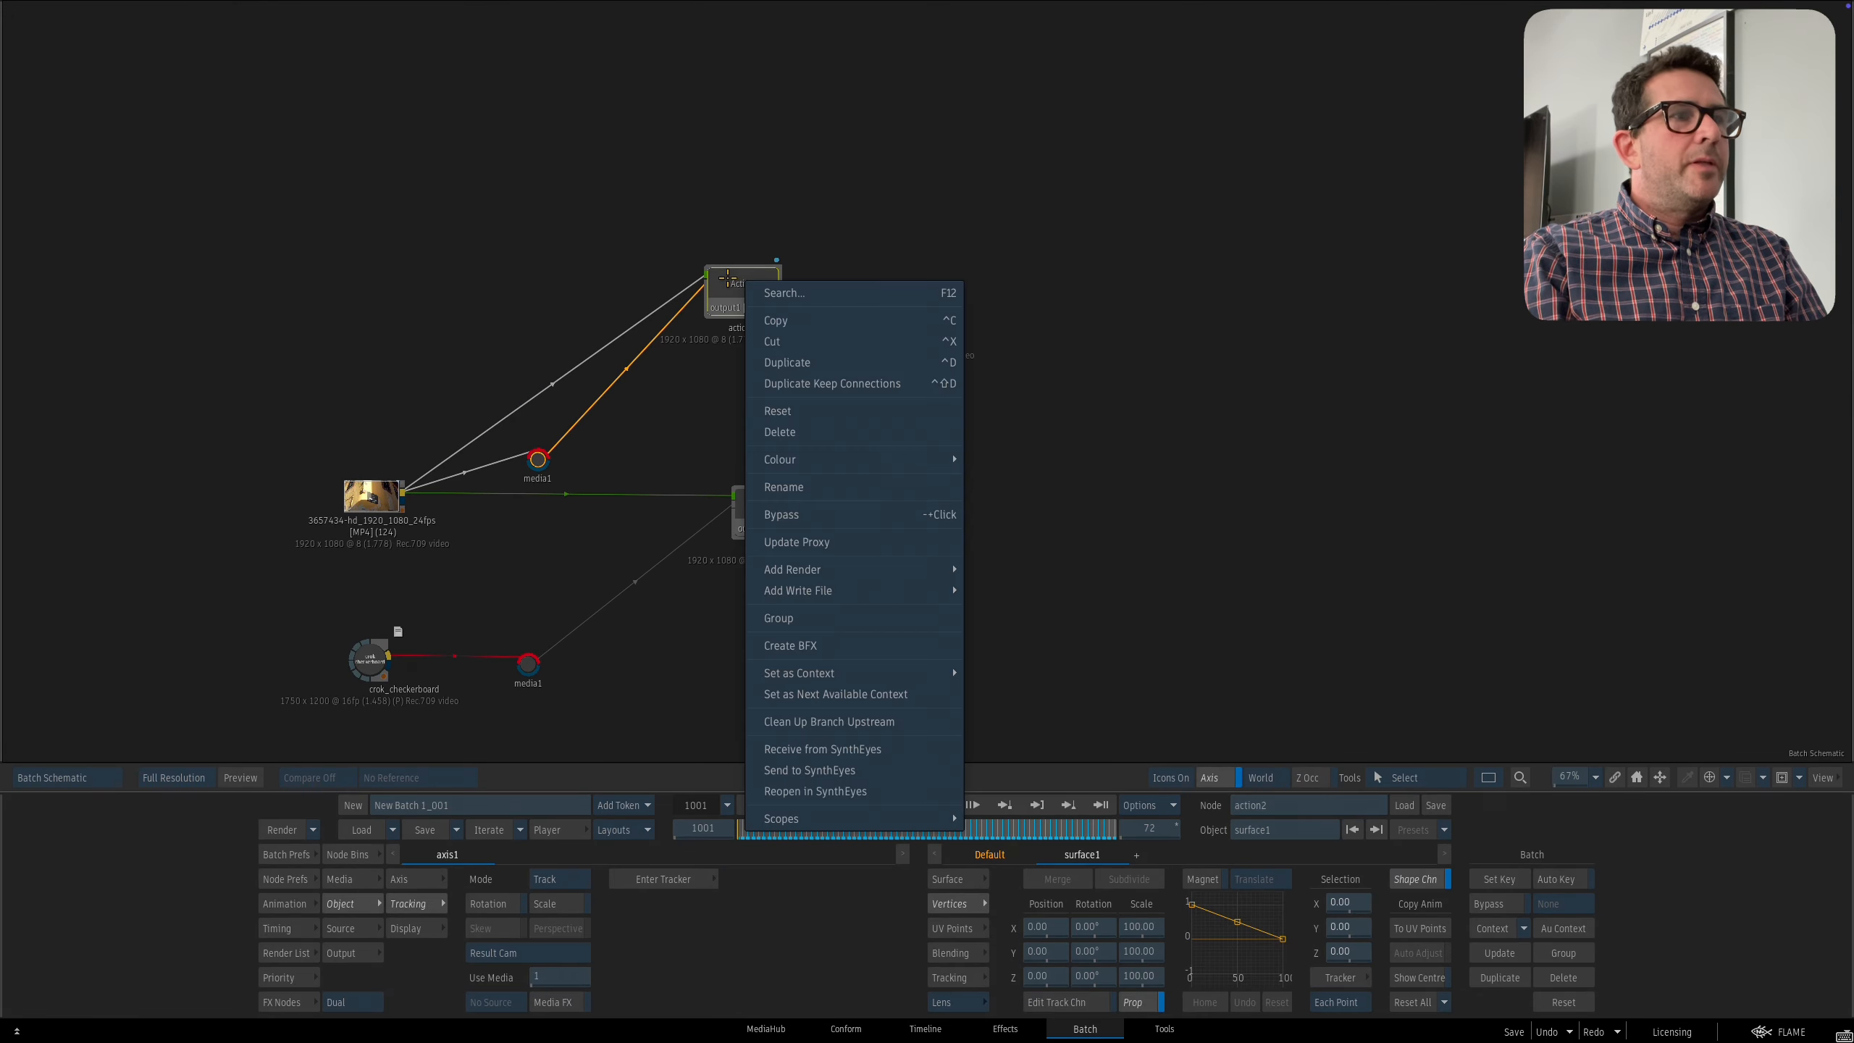
click(810, 381)
drag(792, 237, 1266, 190)
drag(1096, 254, 1104, 279)
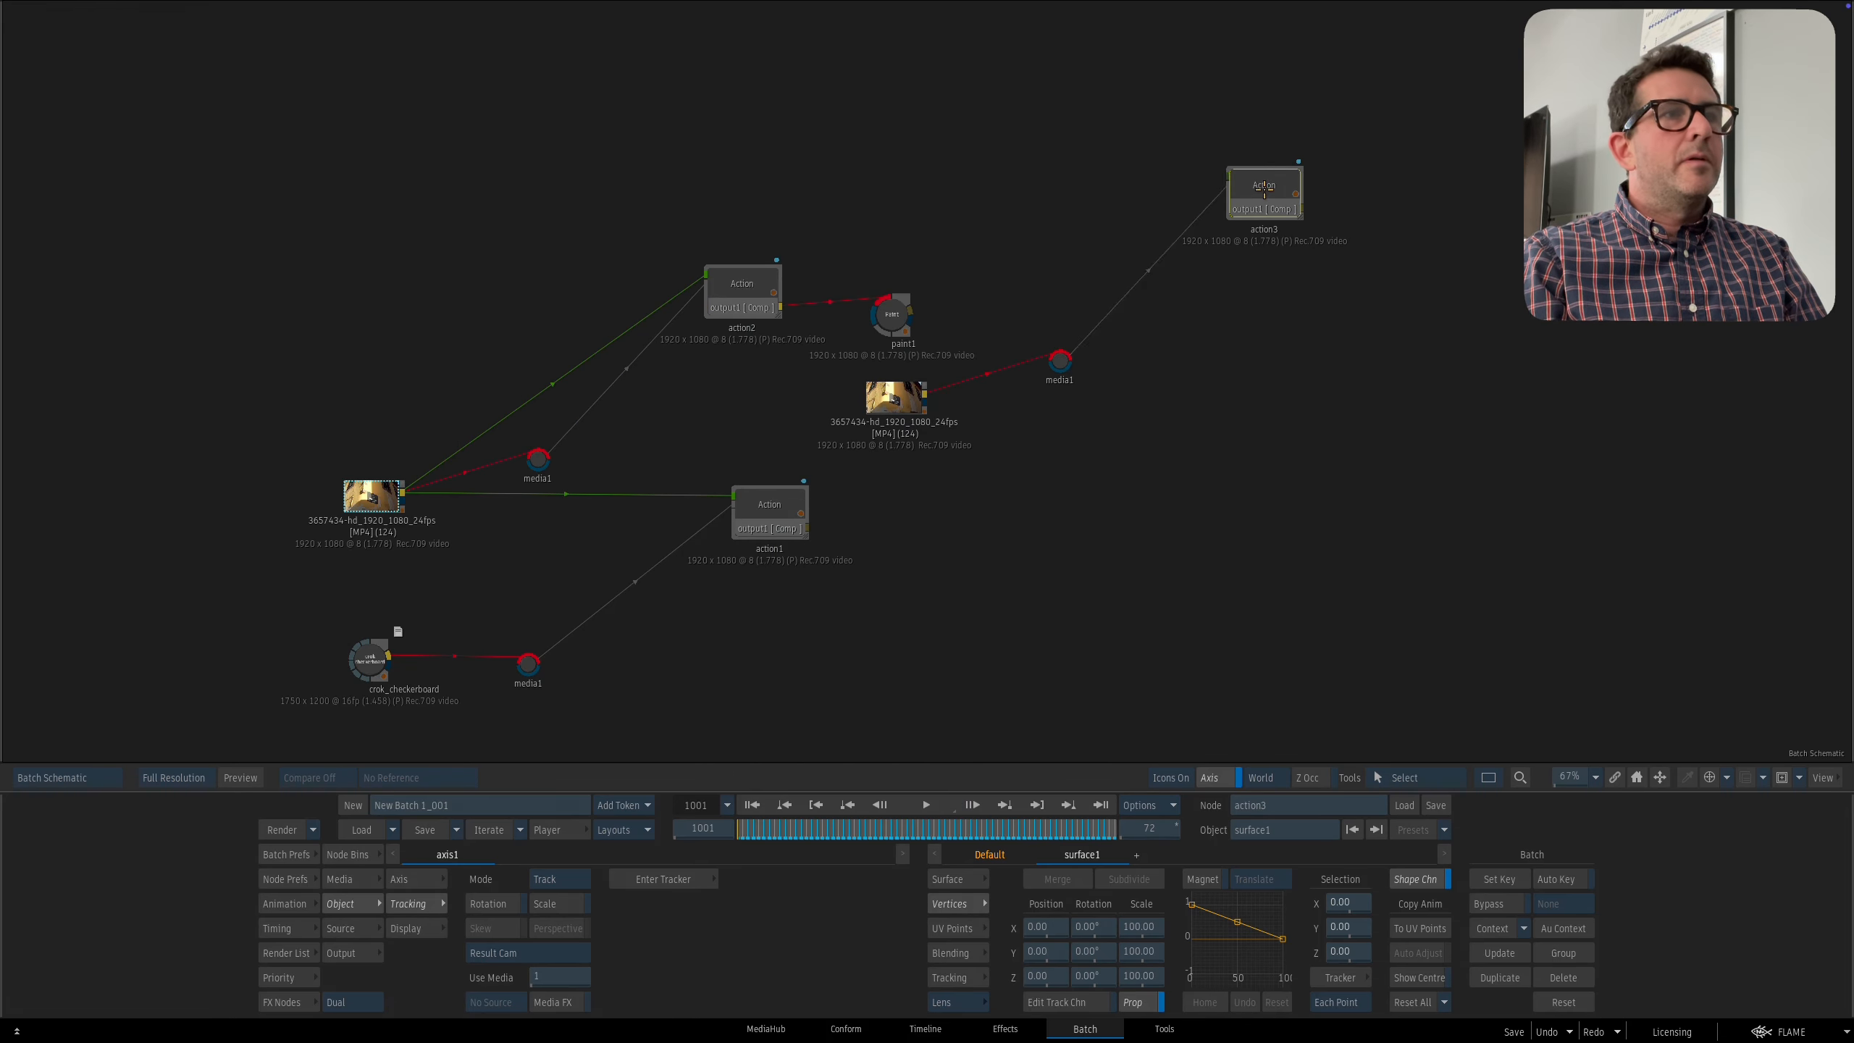
Connect the source clip as action3's background, feed paint1's result and matte into its media1, and open action3.
drag(1252, 210, 1173, 127)
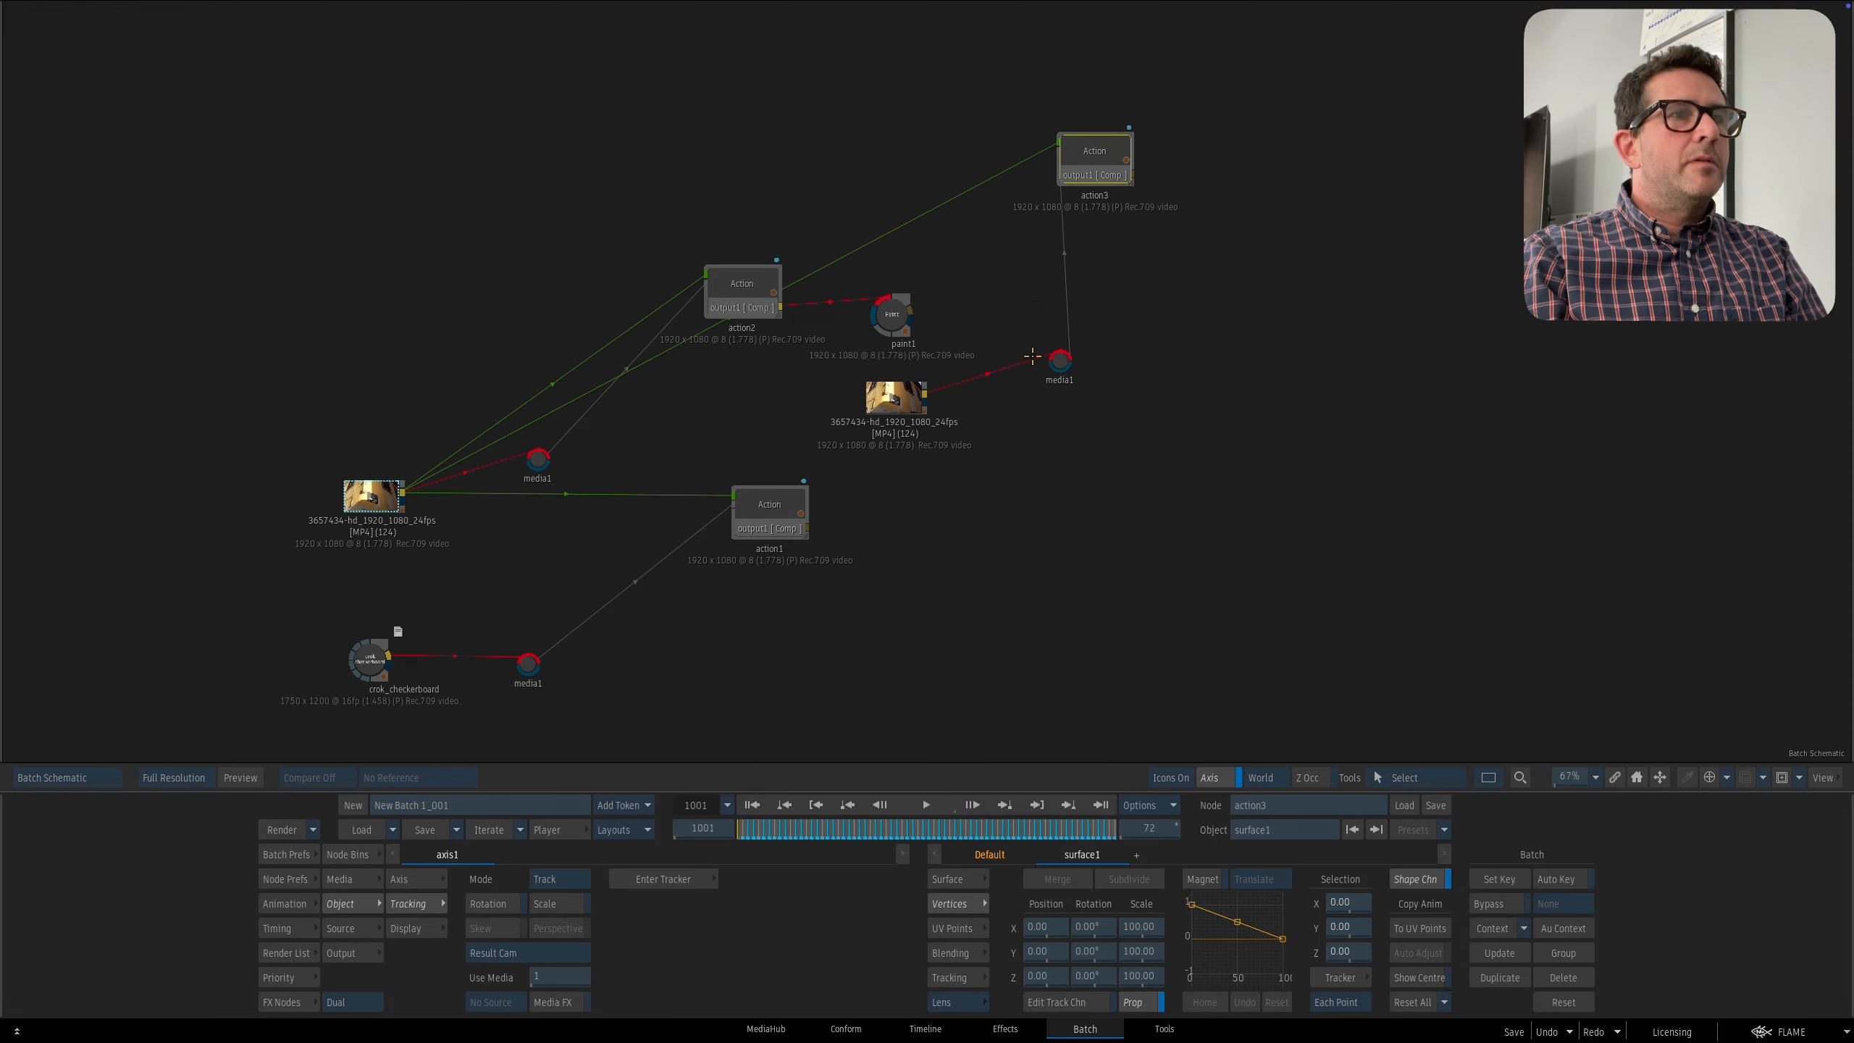
mouse_move(1065, 360)
mouse_down()
mouse_move(973, 312)
mouse_move(925, 314)
mouse_move(989, 309)
mouse_up()
click(1115, 174)
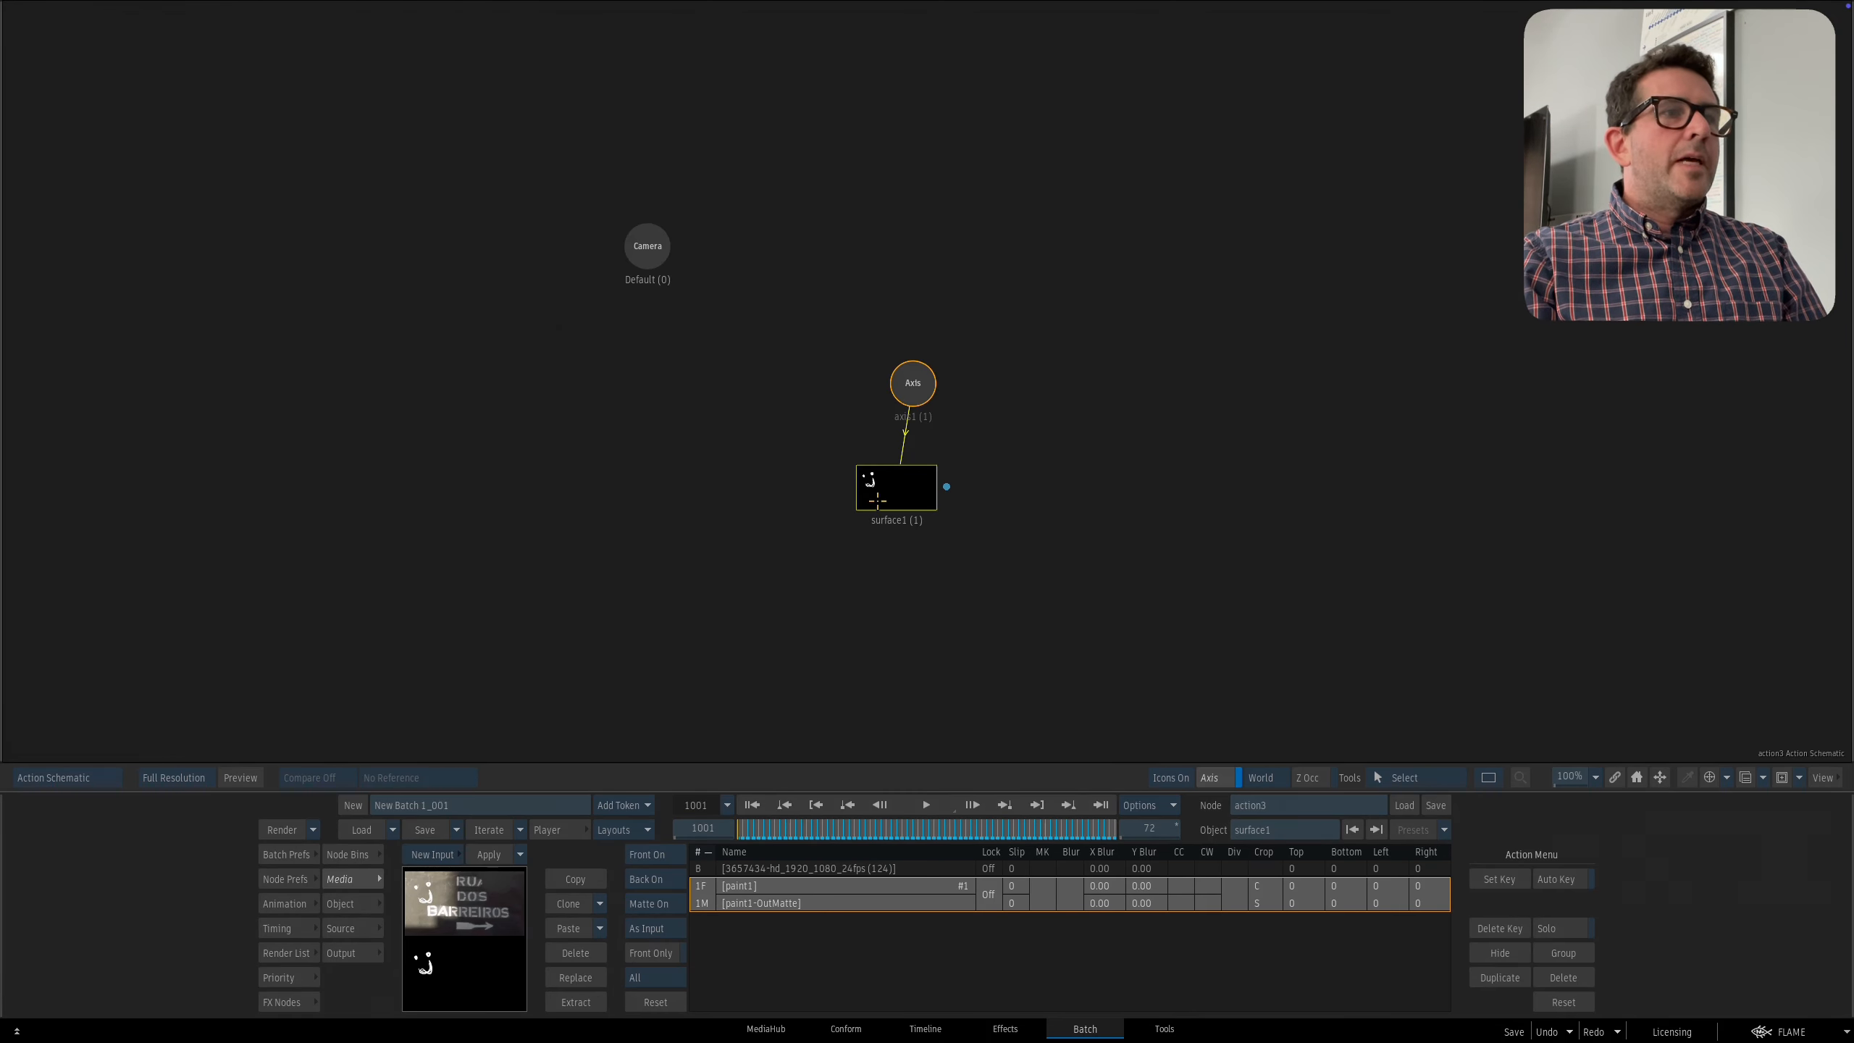
Show surface1's UV points in action3, copy their animation to the vertices, and reset all UV points.
key(F4)
drag(975, 529, 926, 543)
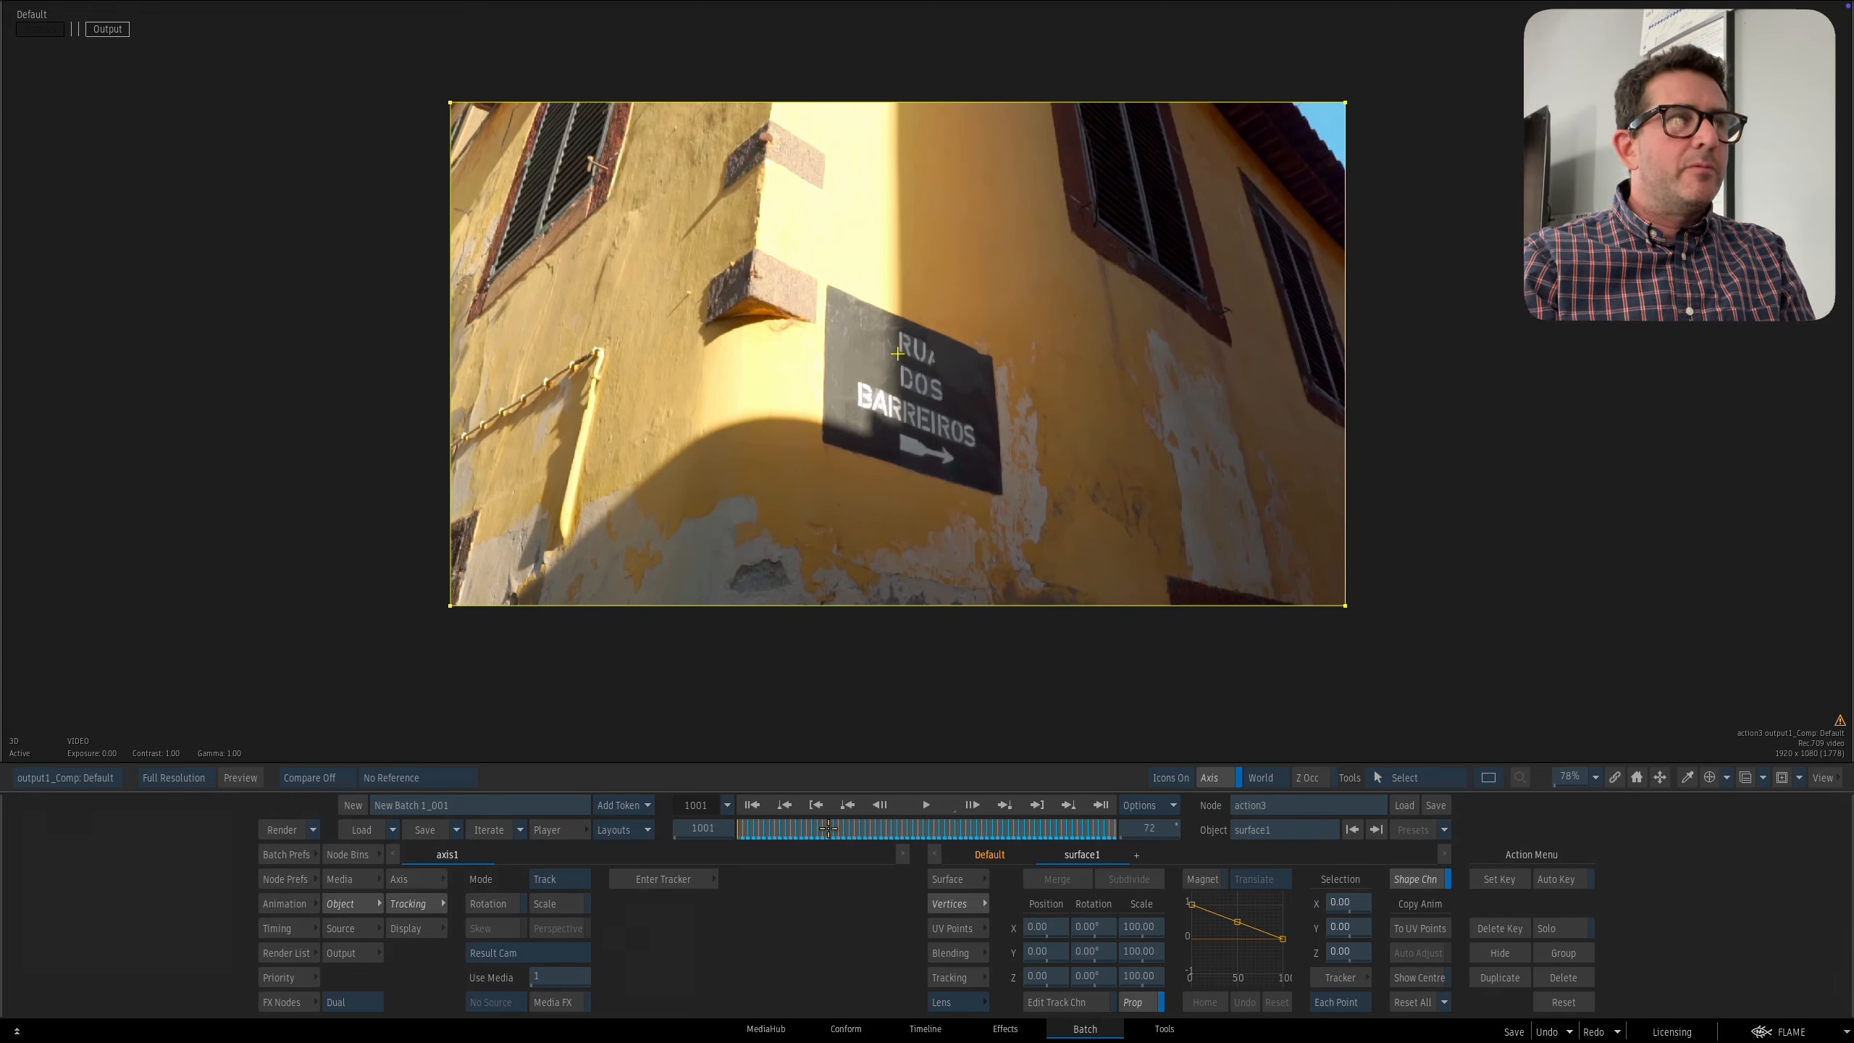
click(959, 928)
key(alt+2)
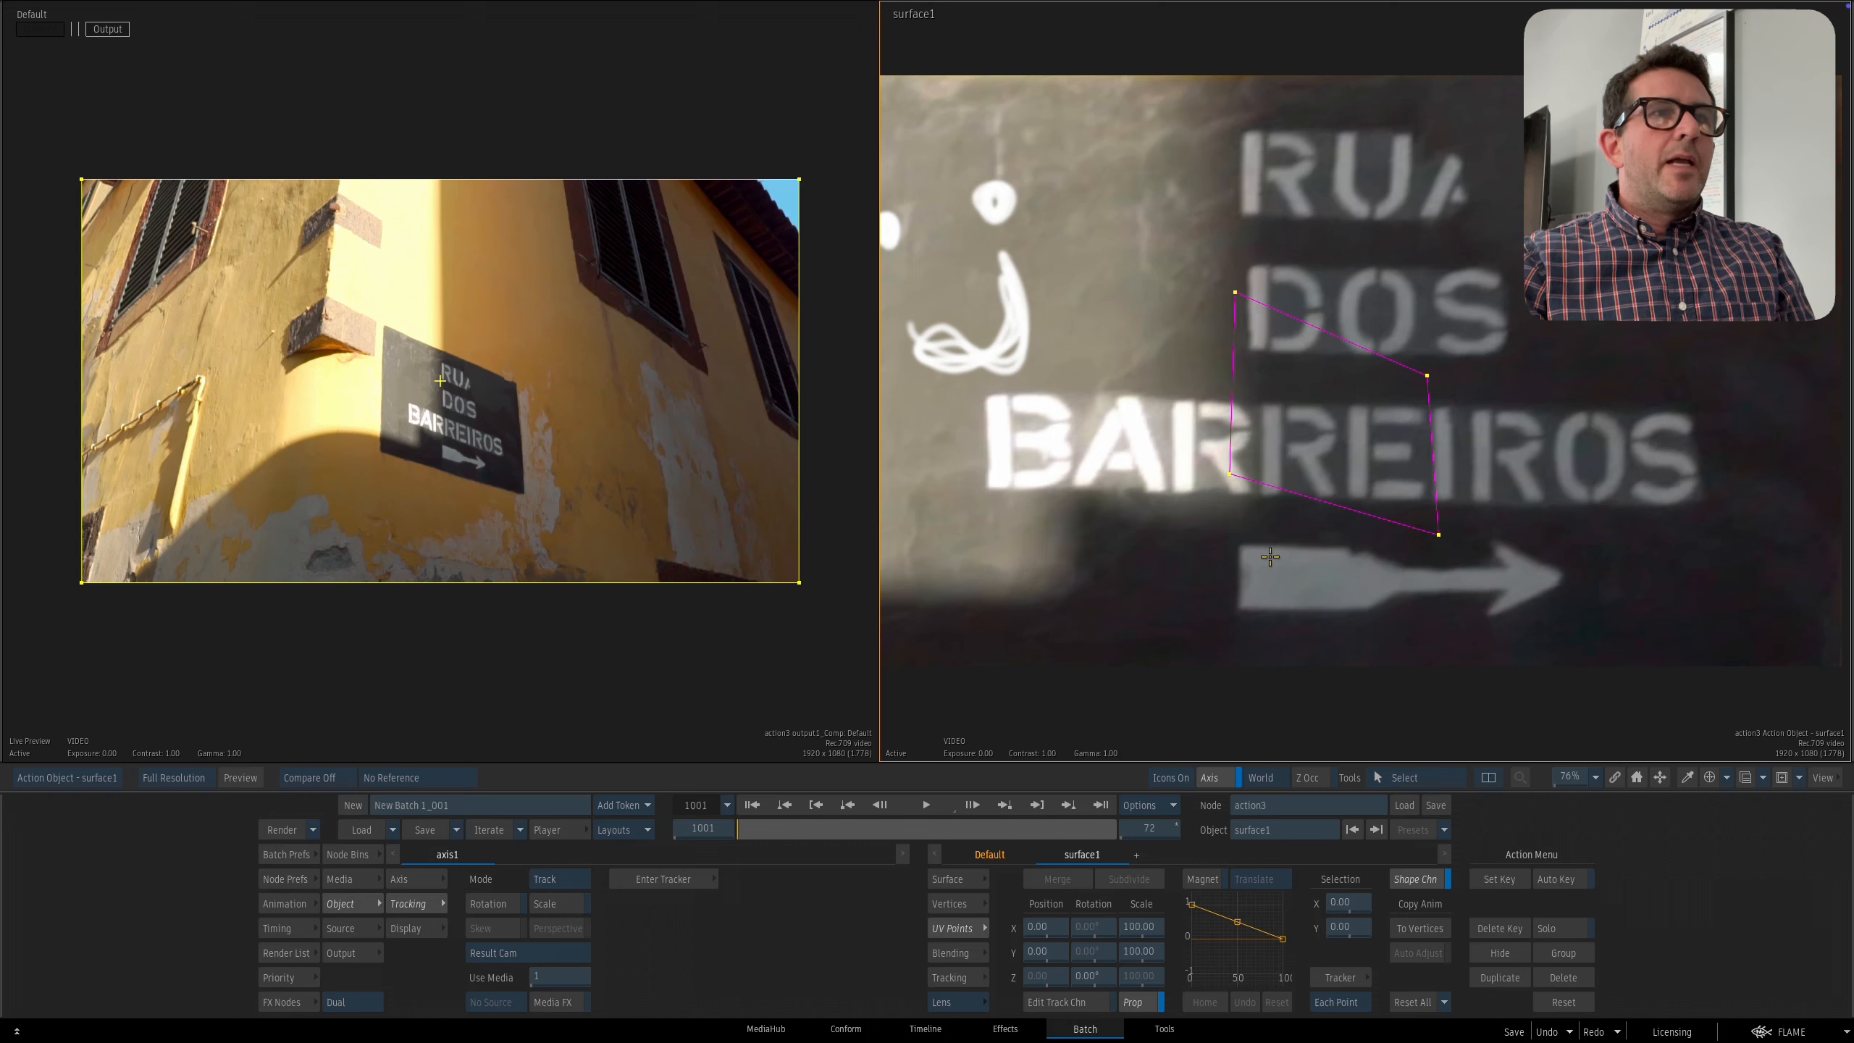
drag(1282, 576, 1176, 601)
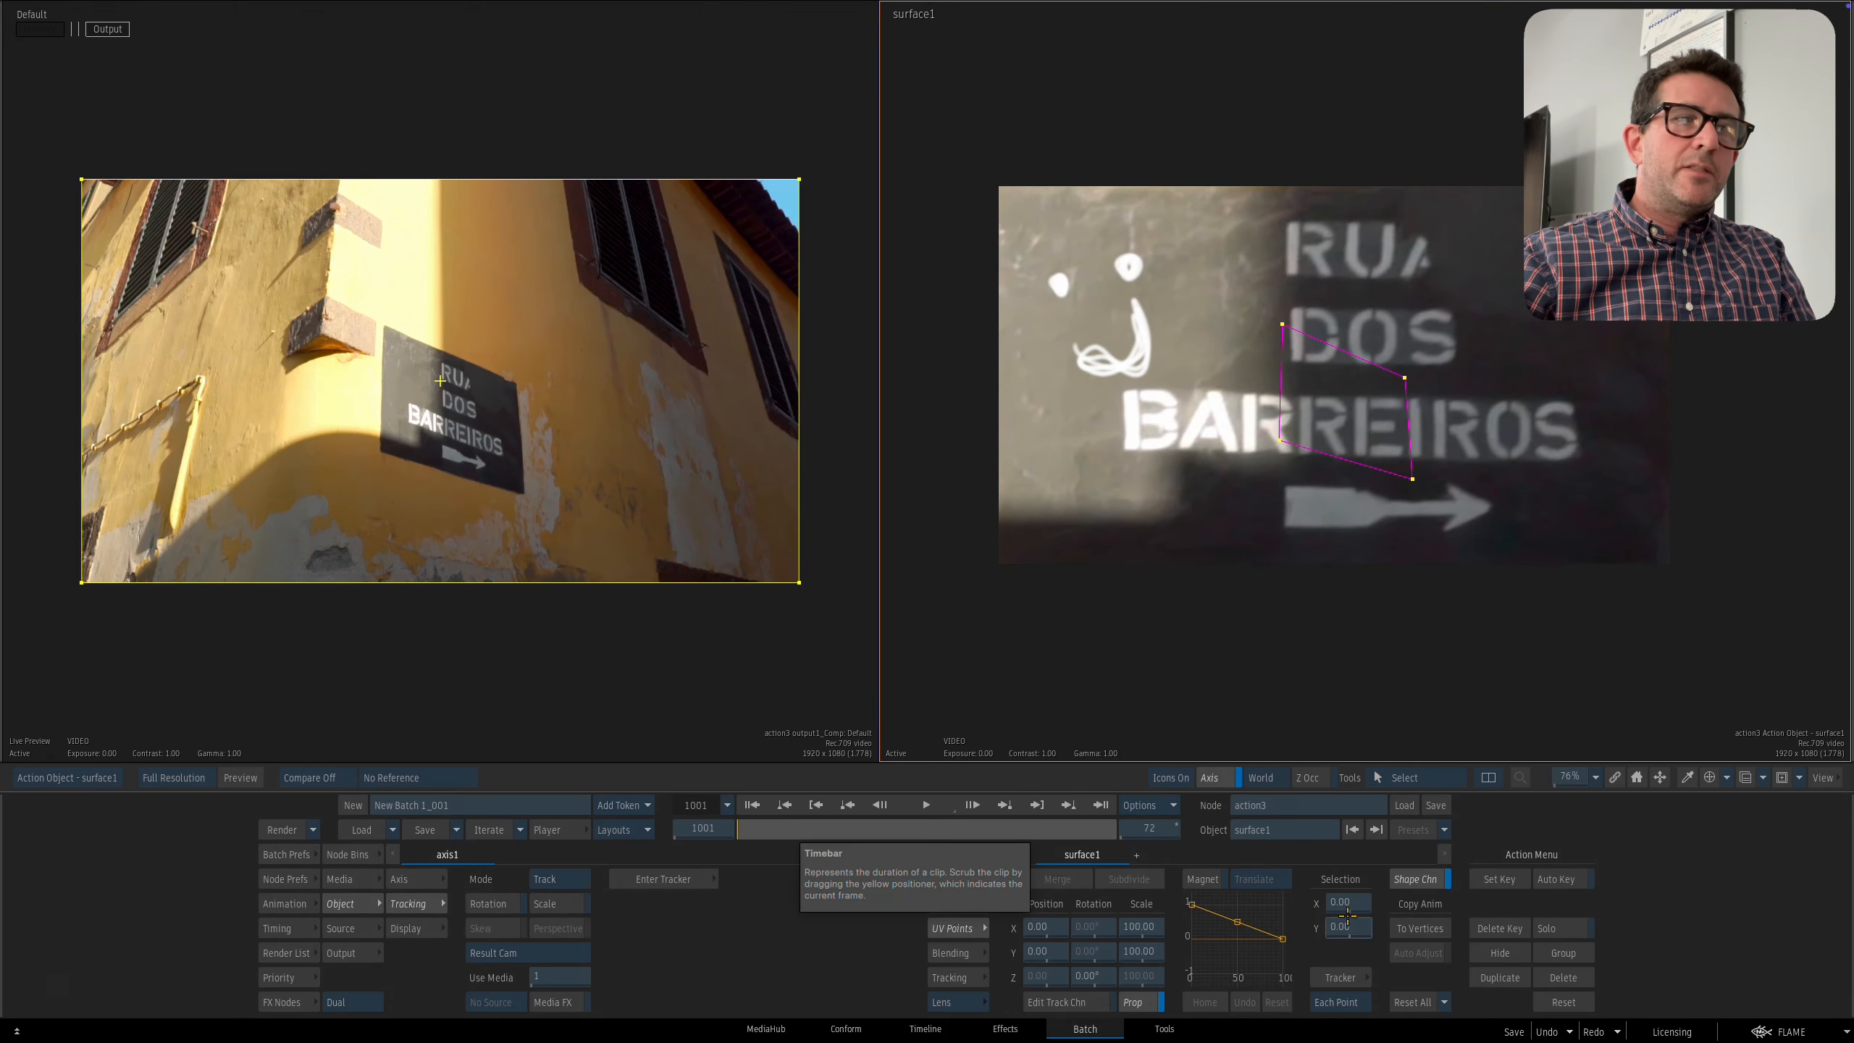
click(1409, 926)
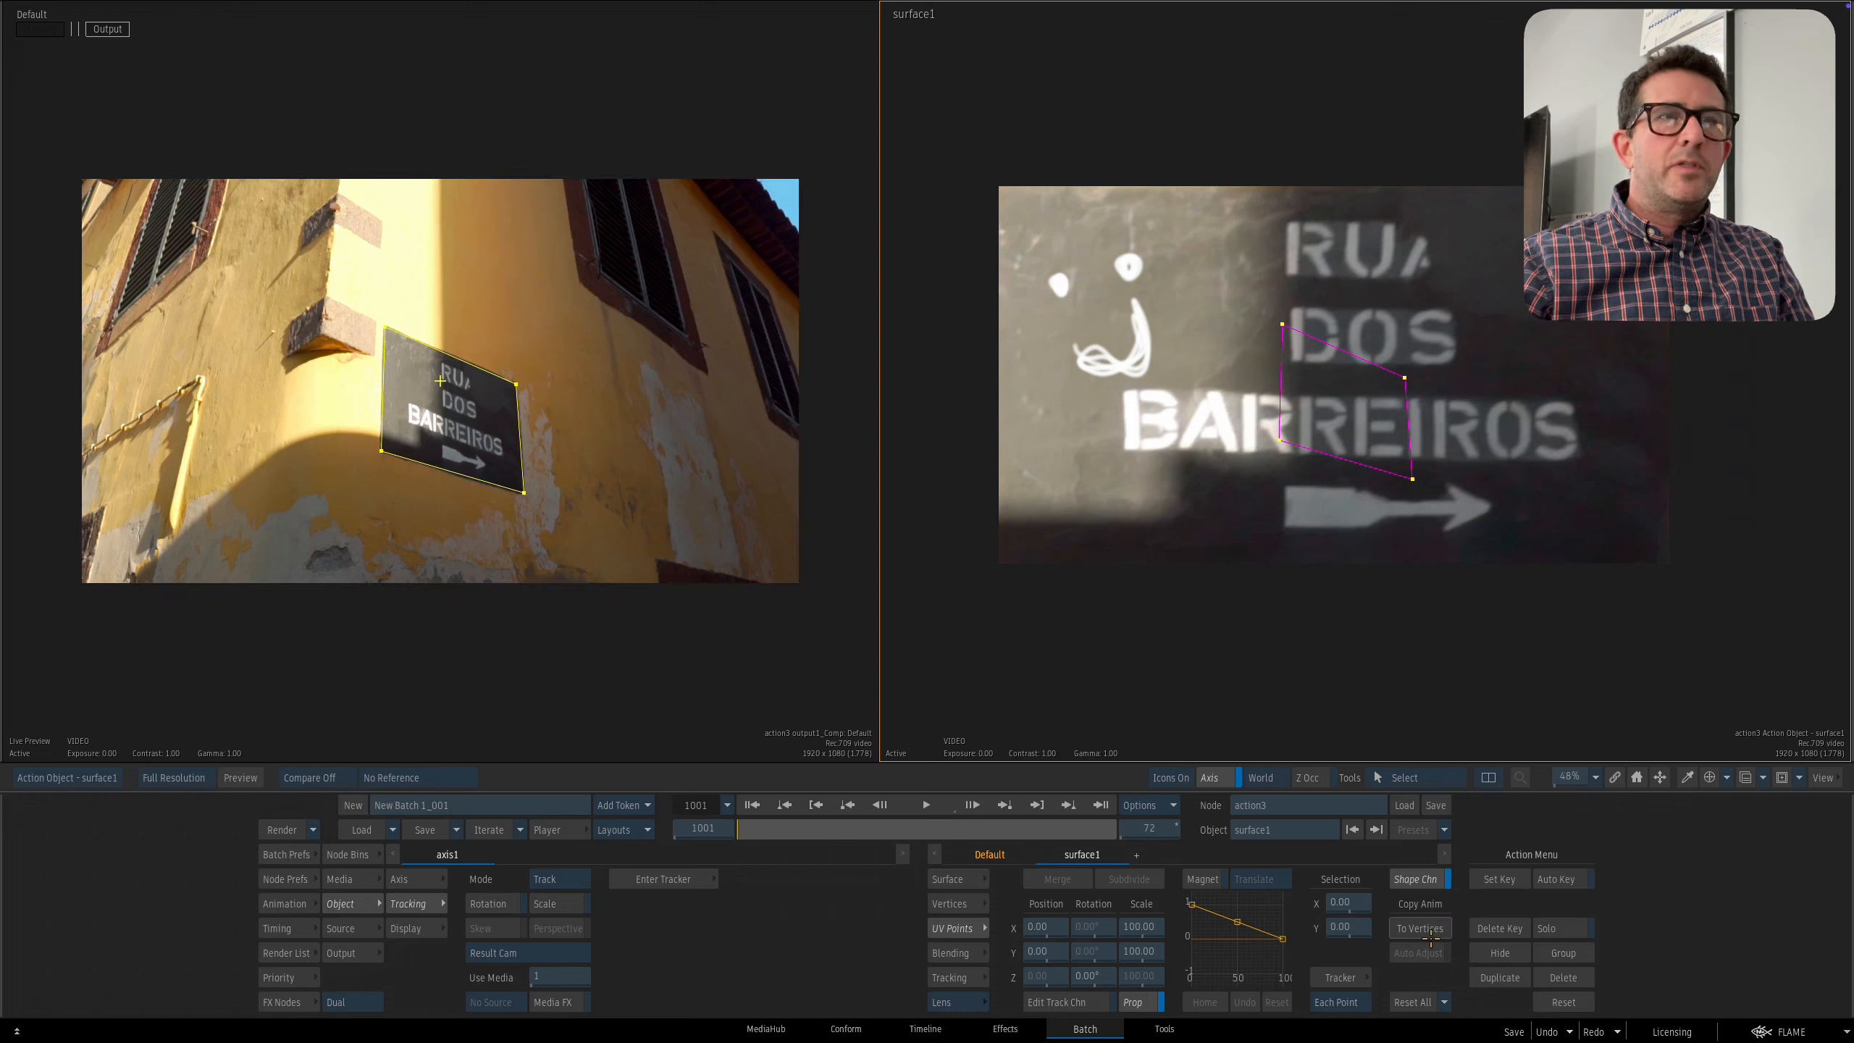
click(1417, 1002)
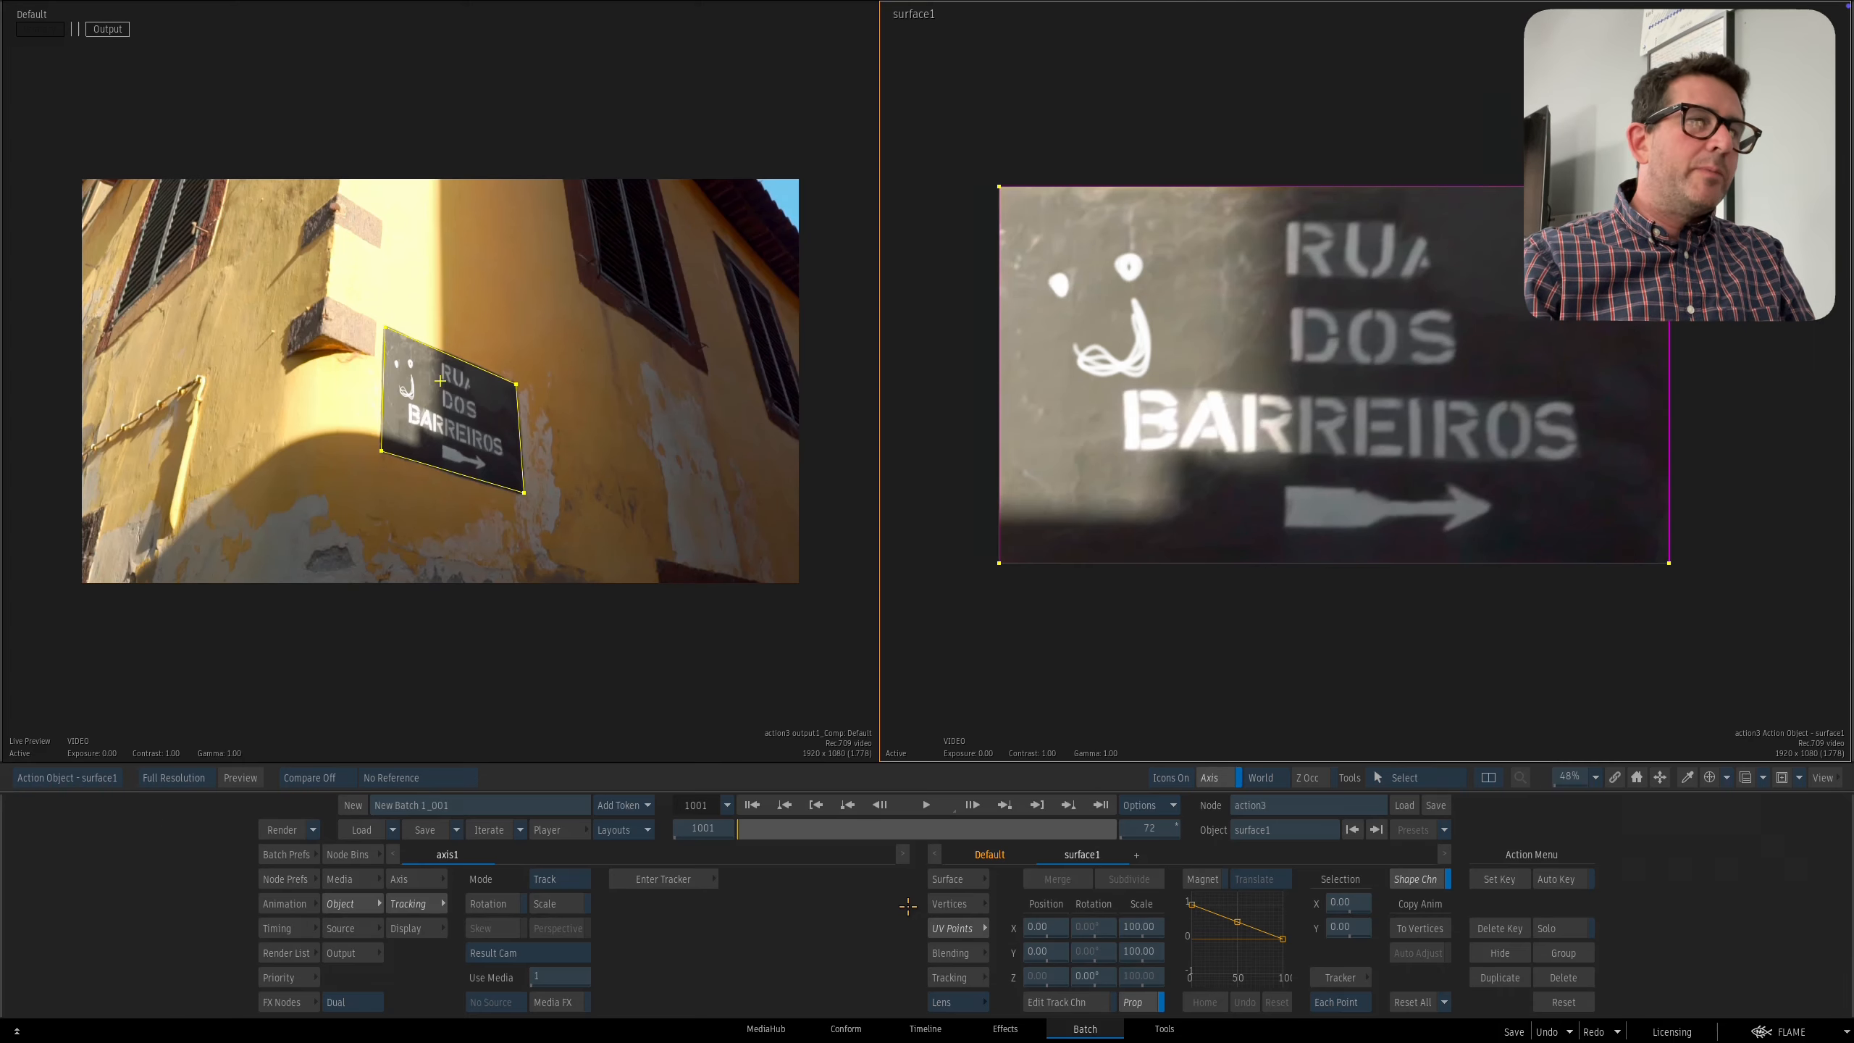
Play and scrub the action3 result from the first frame, examining how the painted patch sticks to the sign.
mouse_move(764, 834)
mouse_down()
mouse_move(942, 833)
mouse_move(745, 831)
mouse_move(1036, 831)
mouse_move(738, 831)
mouse_up()
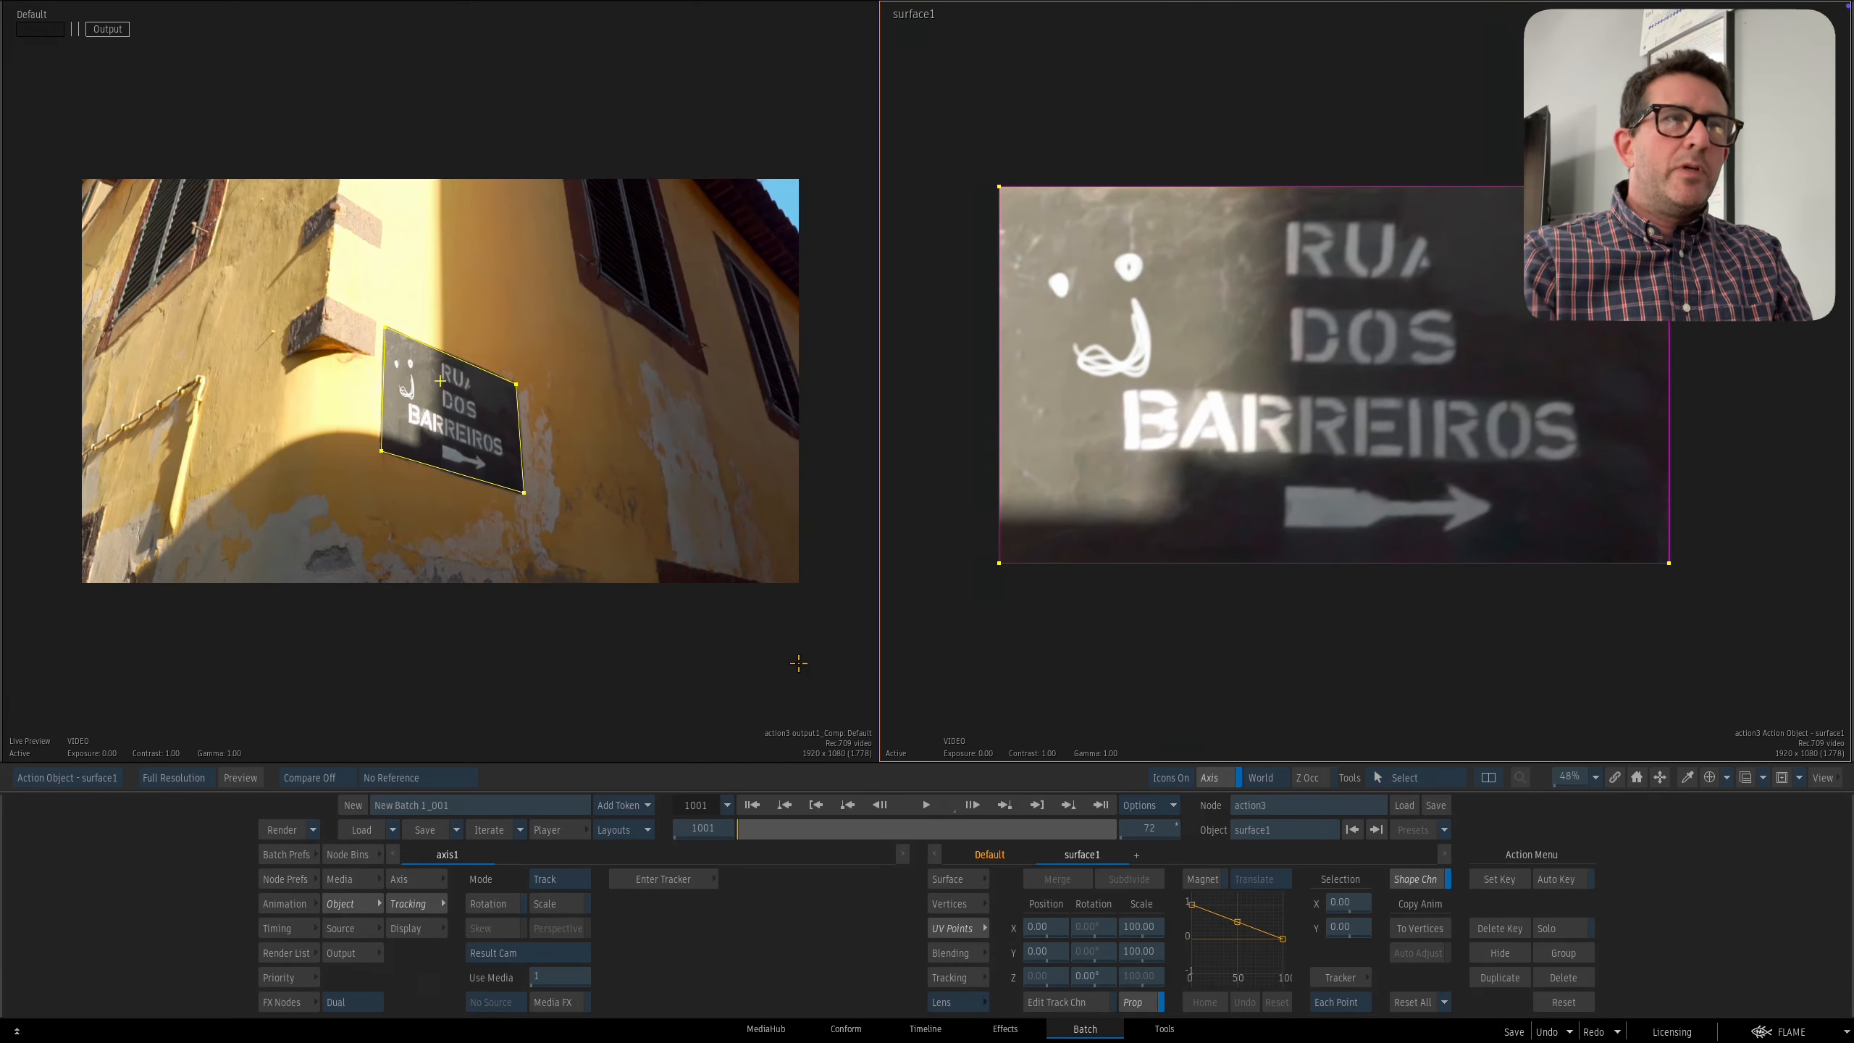
drag(773, 831, 676, 834)
drag(495, 532, 382, 383)
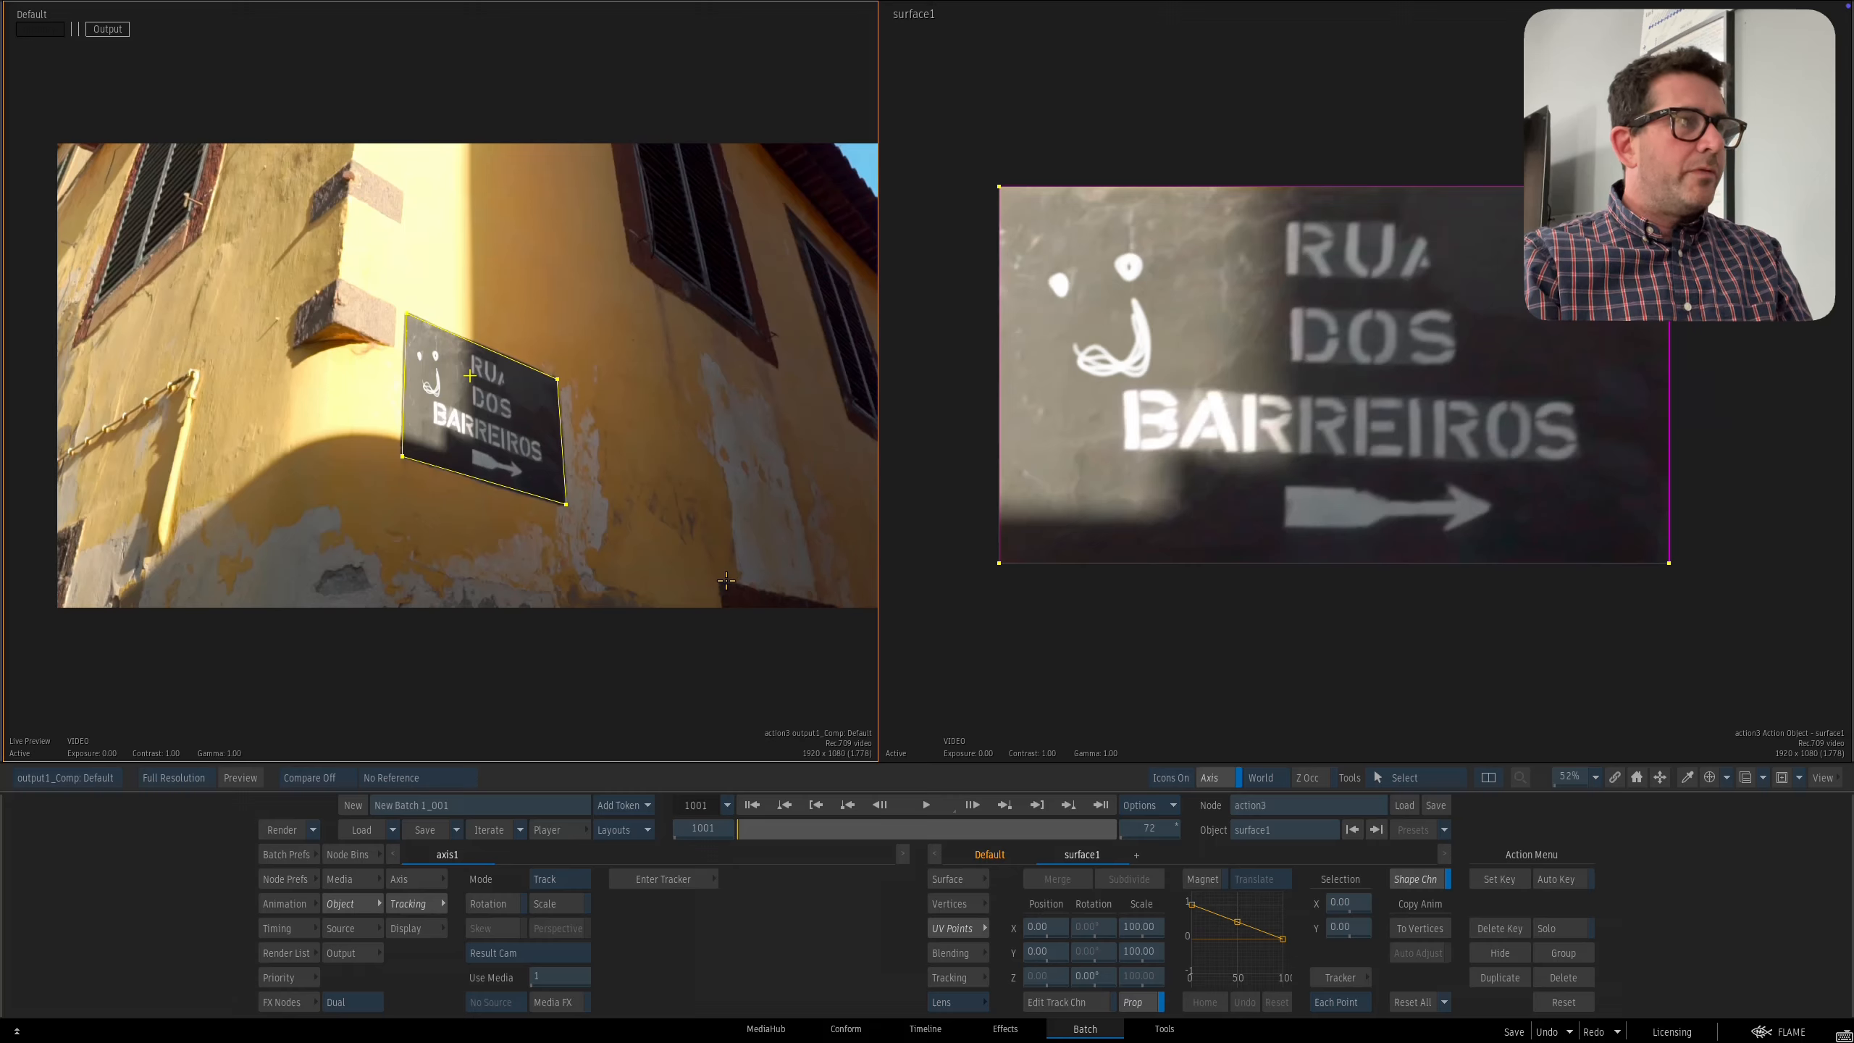
key(alt+1)
drag(783, 602, 716, 692)
key(space)
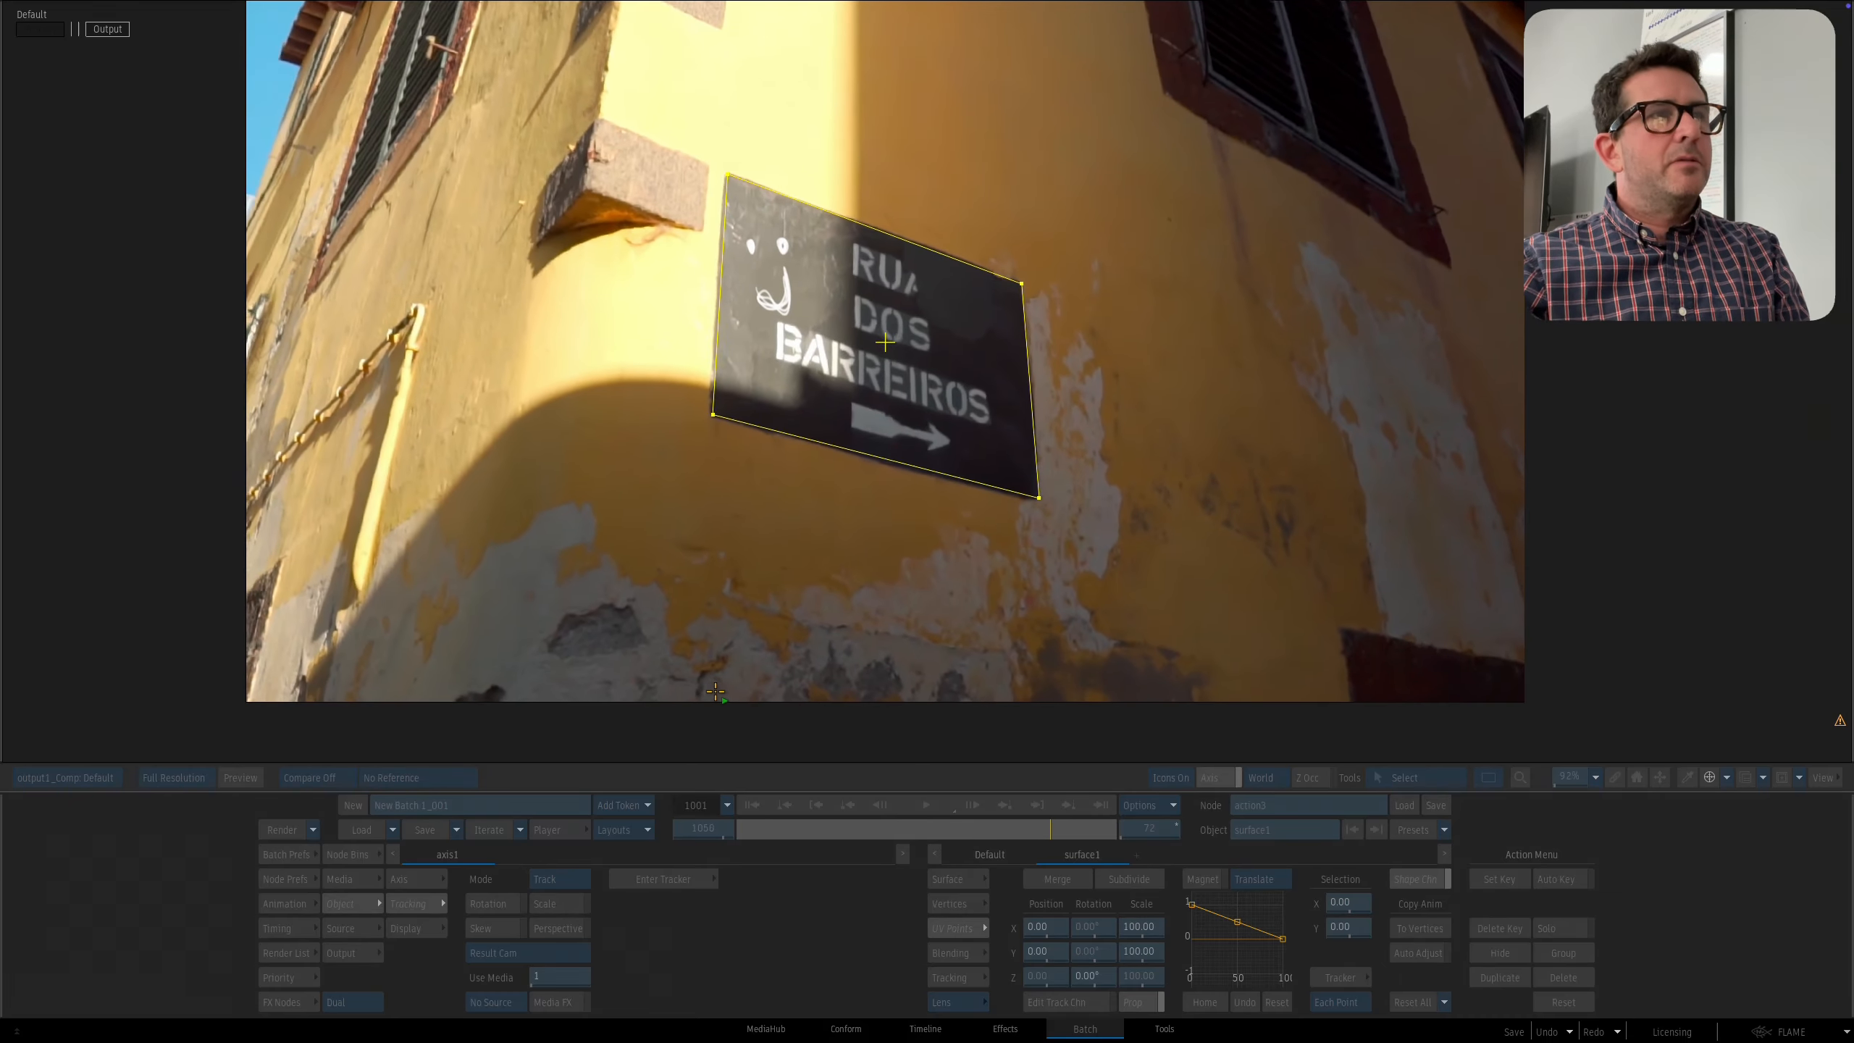
click(752, 806)
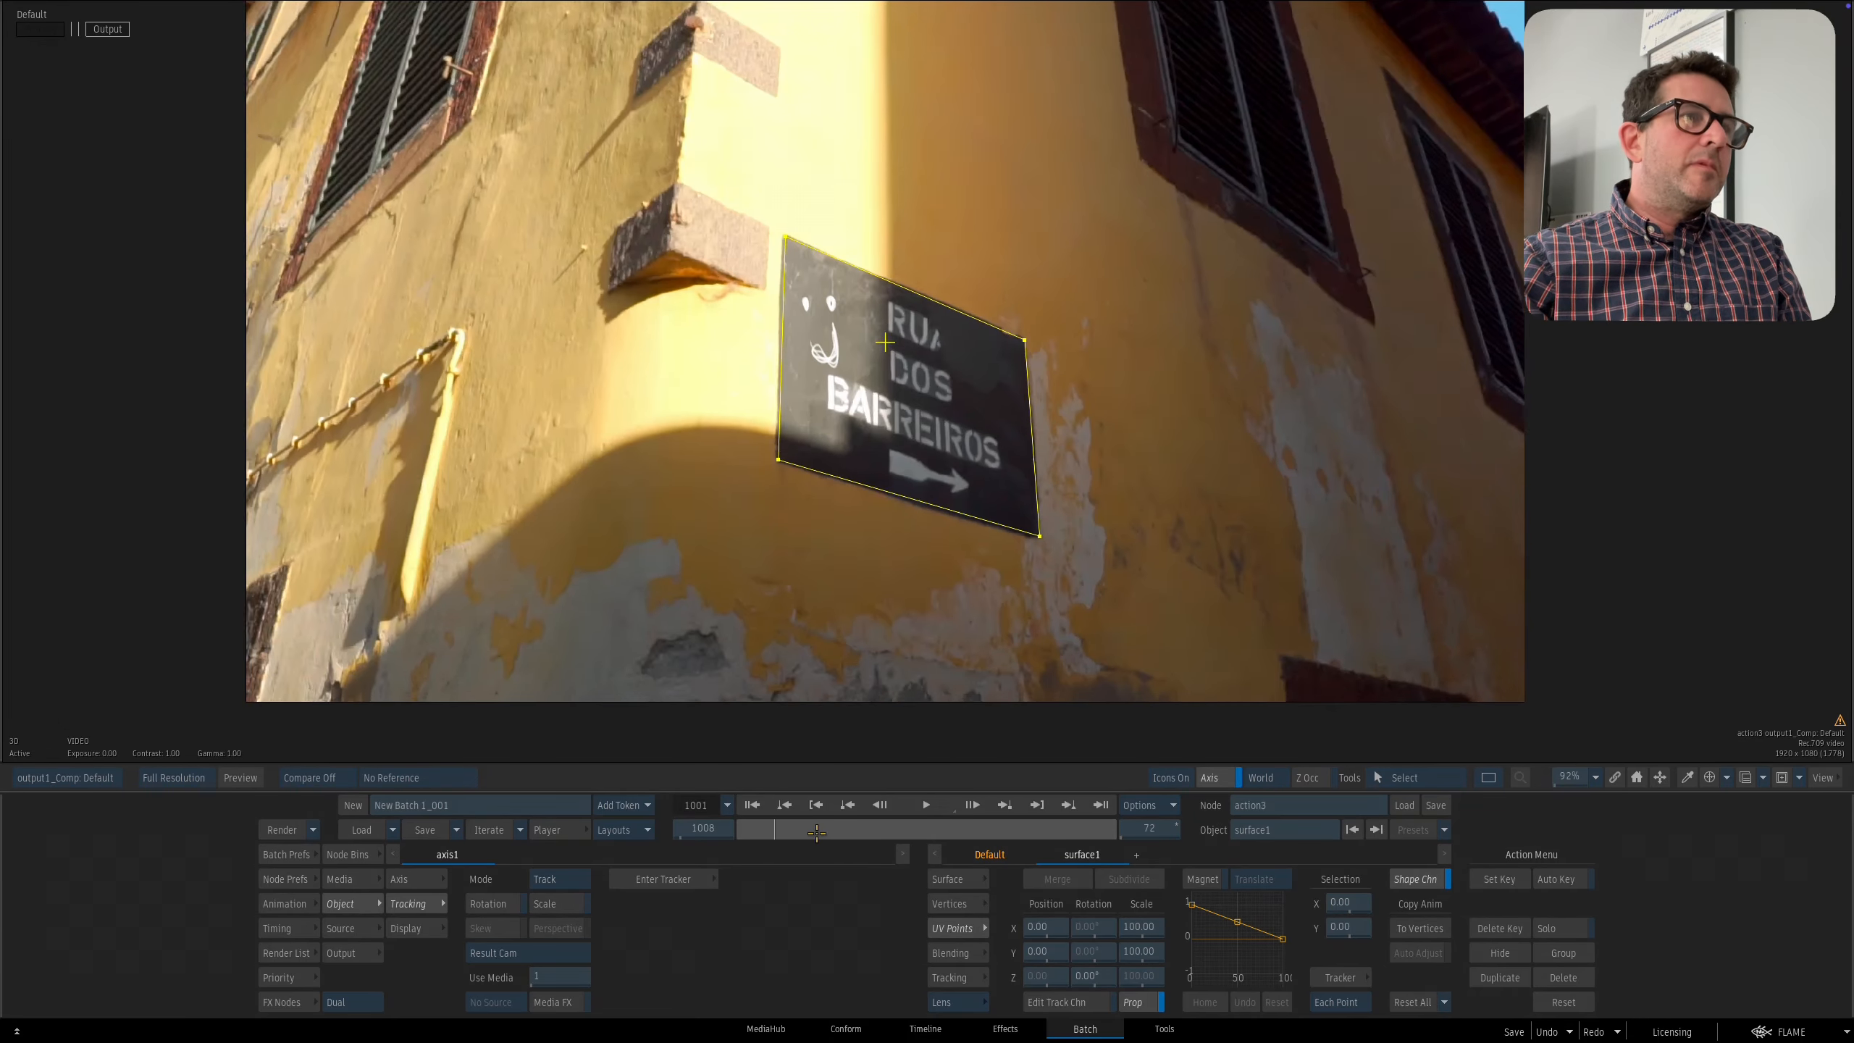
drag(876, 719, 857, 651)
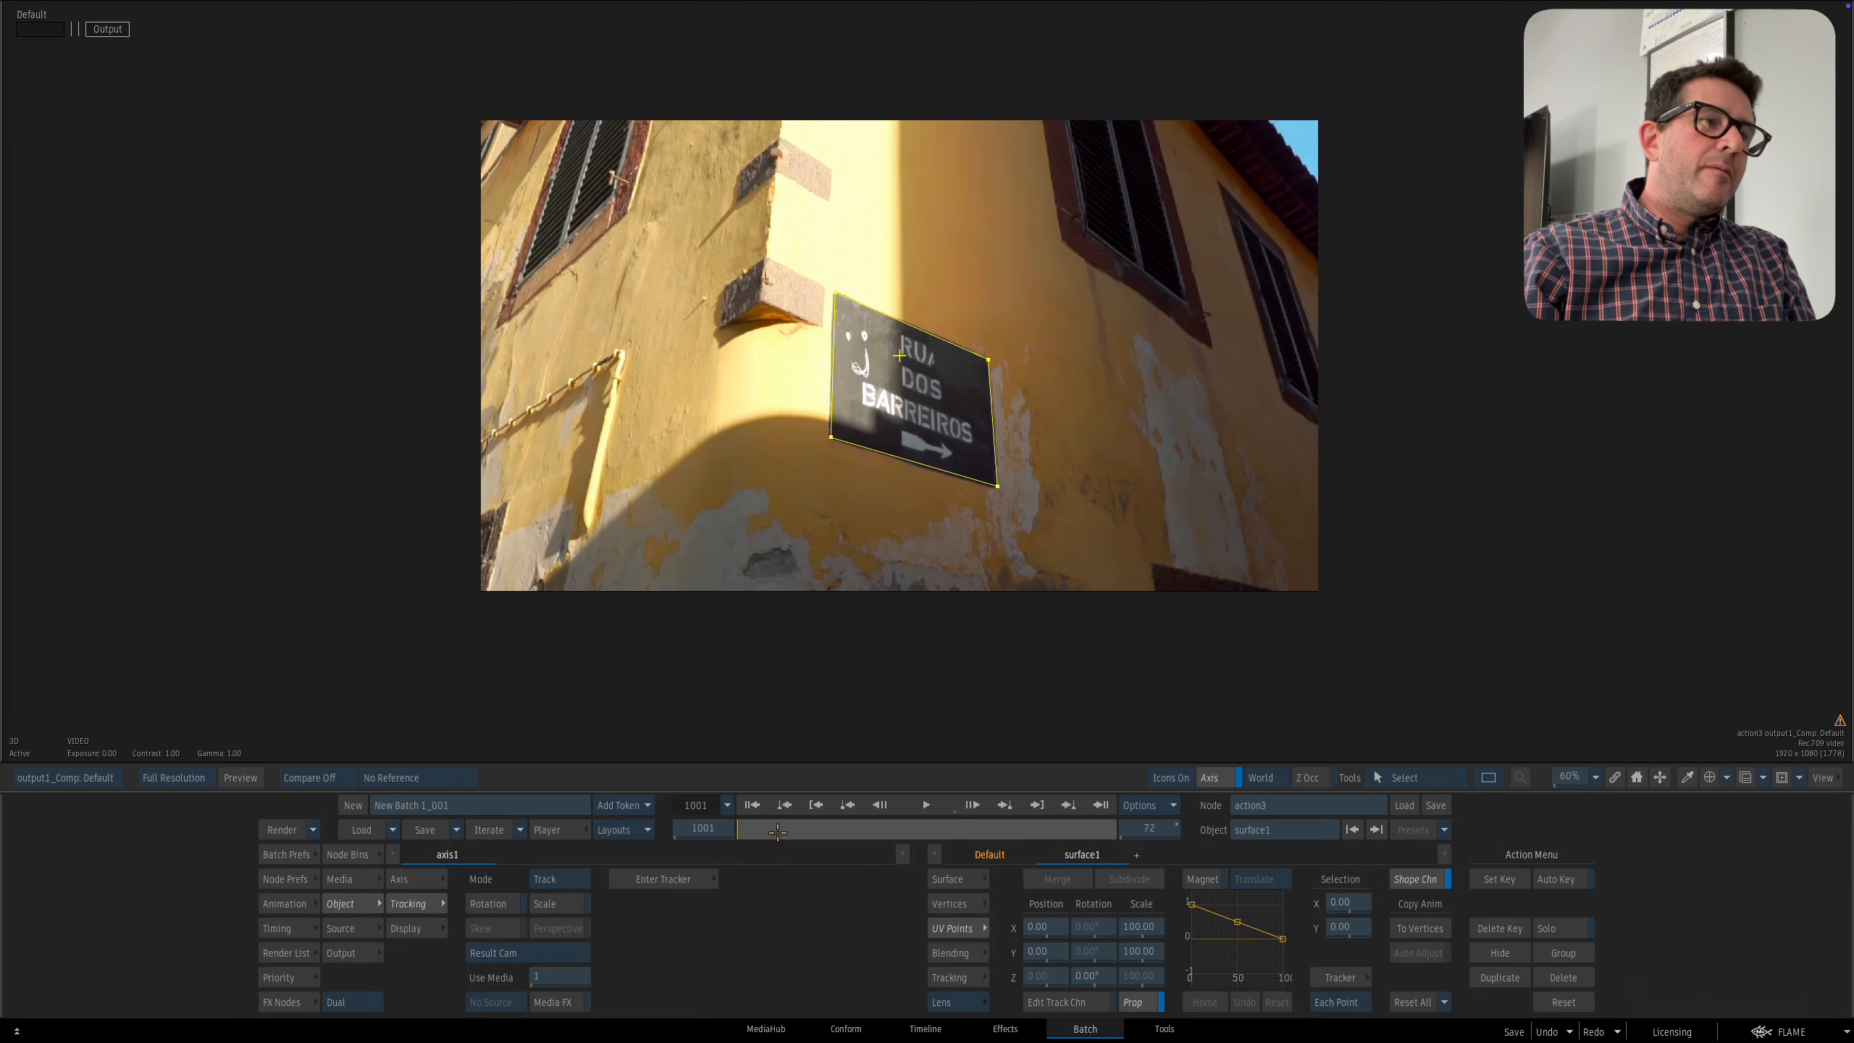
drag(777, 833, 736, 831)
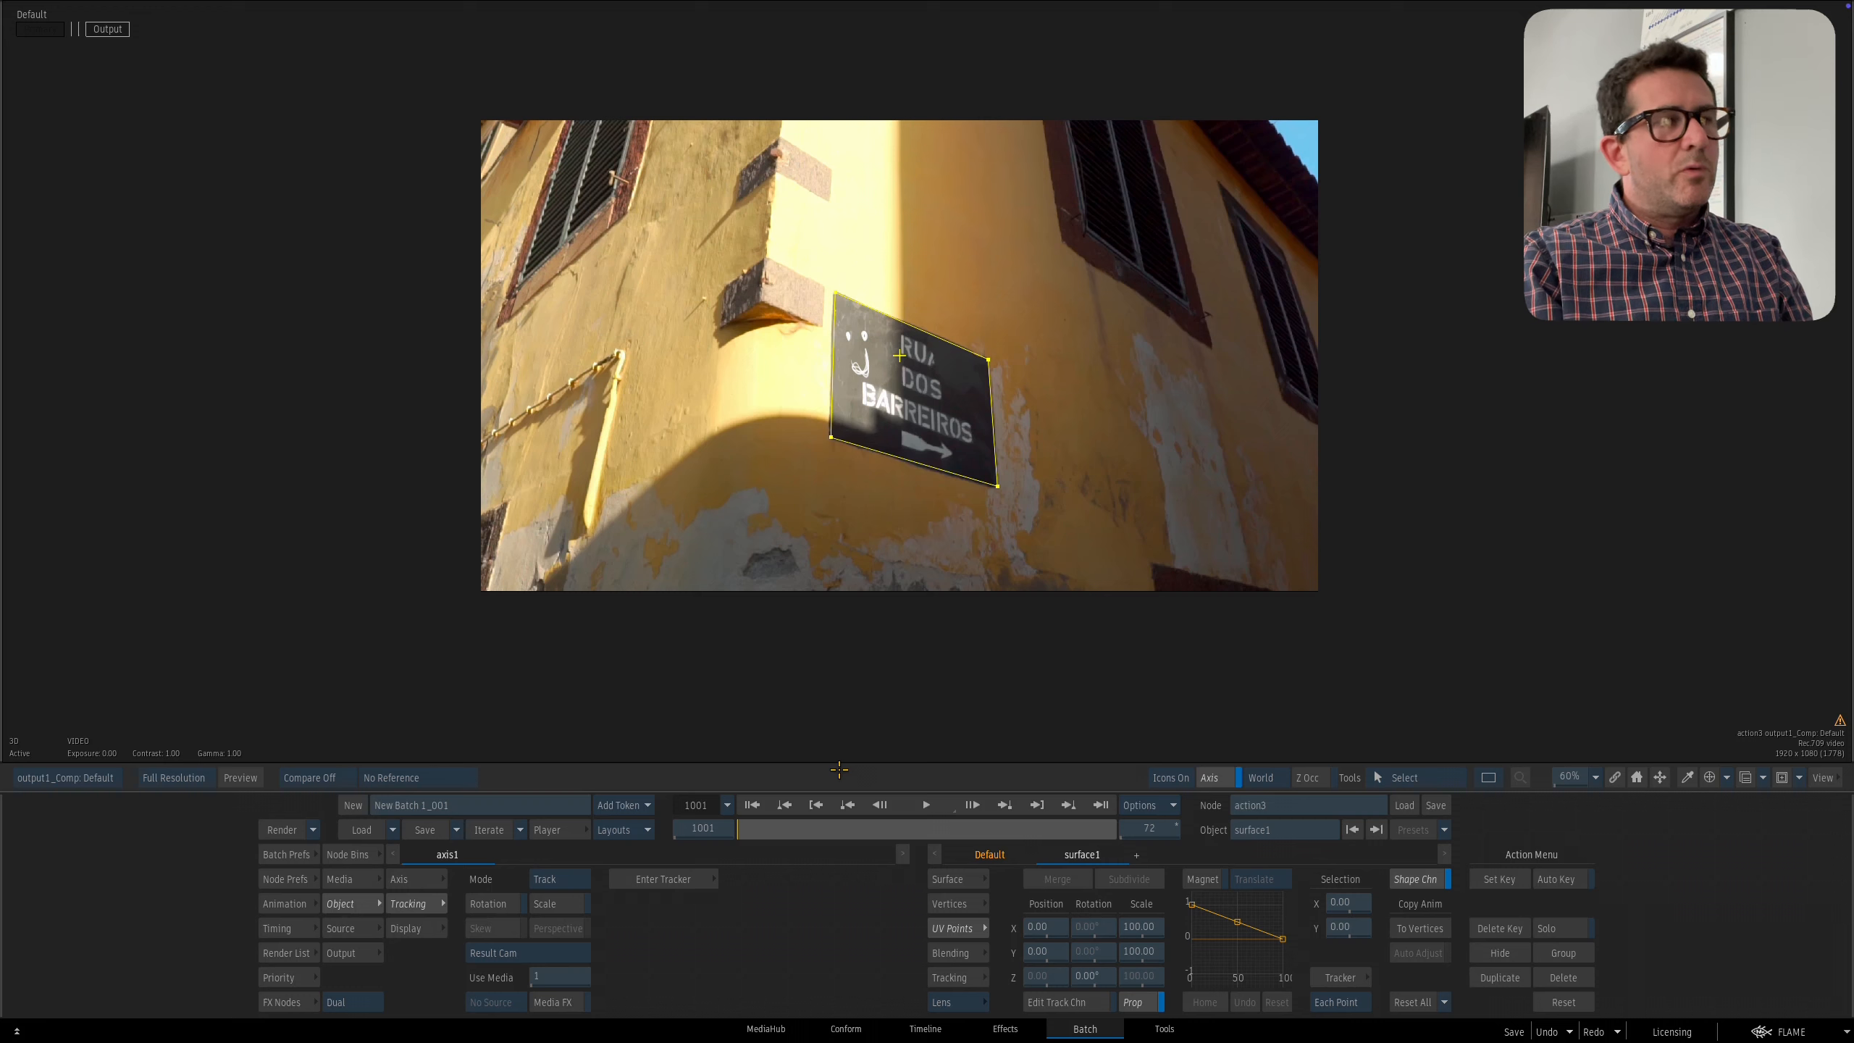
drag(766, 830, 803, 839)
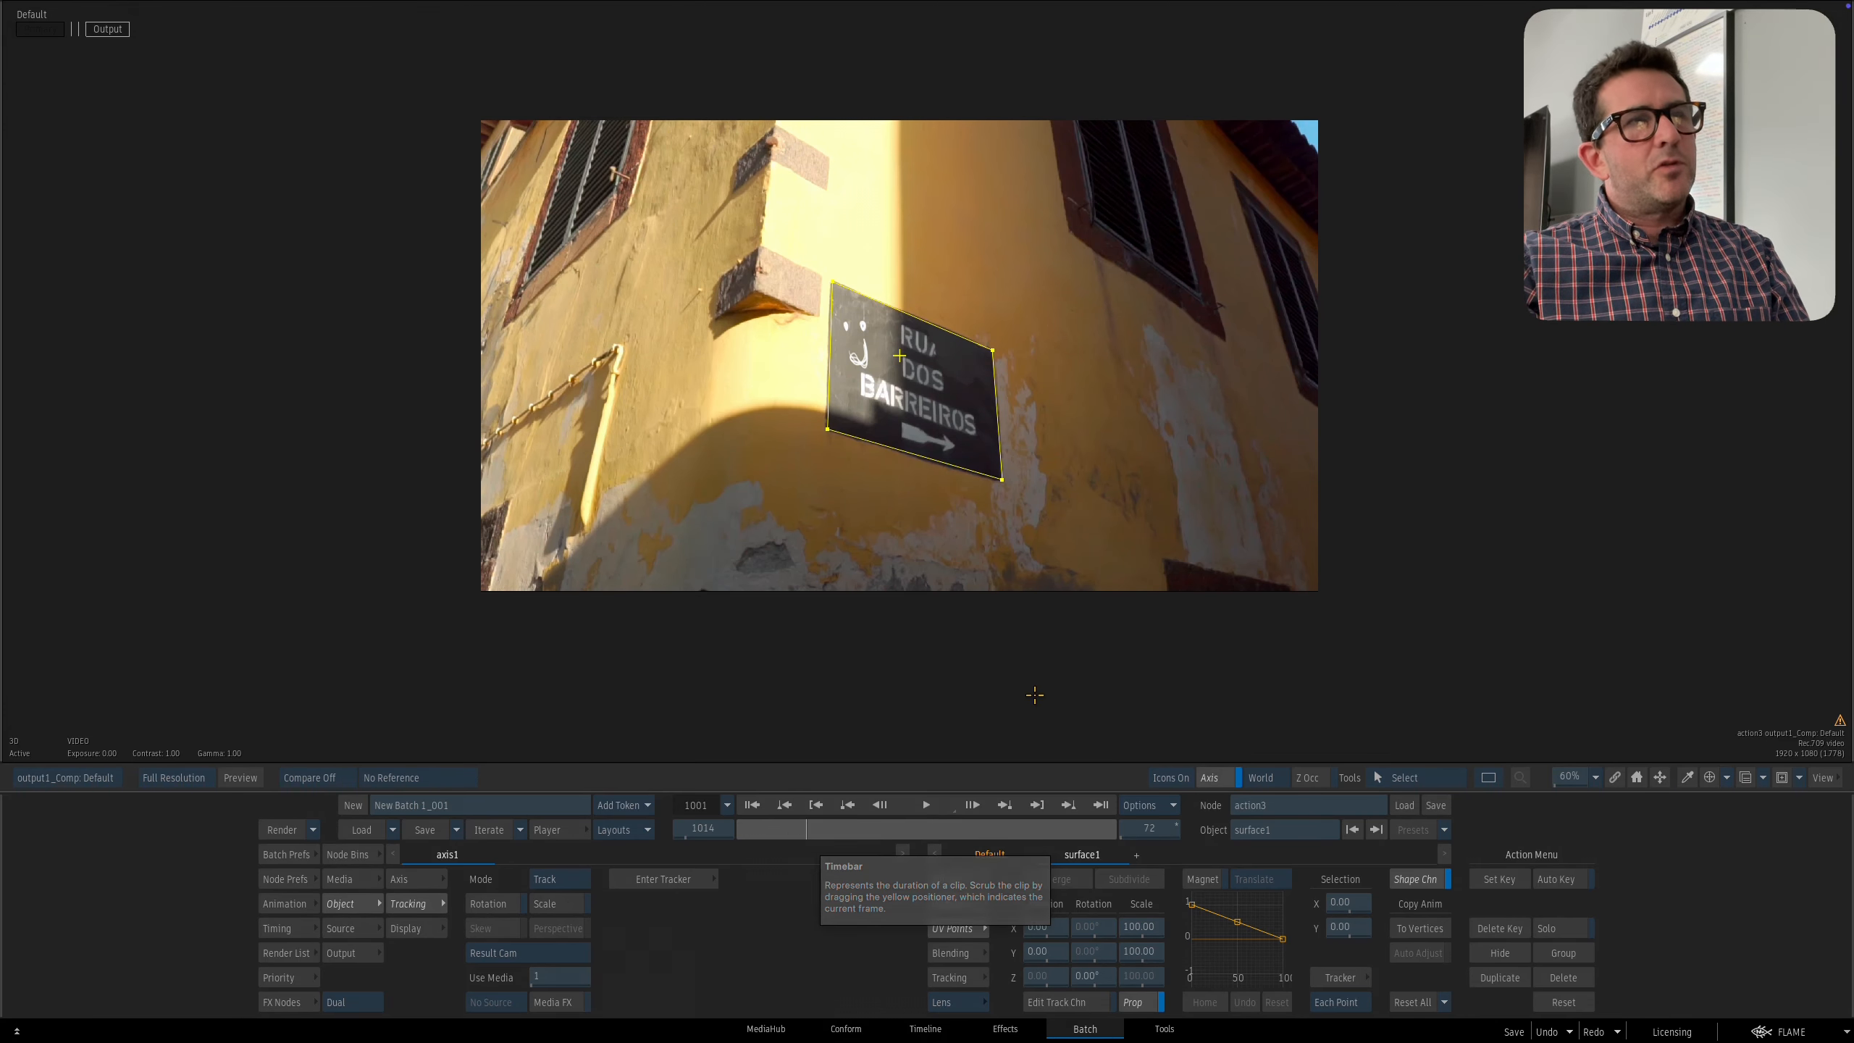
Leave action3, add a new Action node fed by the source clip as background in the Batch schematic, and open it at the first frame.
key(Escape)
drag(797, 382, 809, 431)
drag(739, 356, 726, 346)
click(300, 999)
click(638, 862)
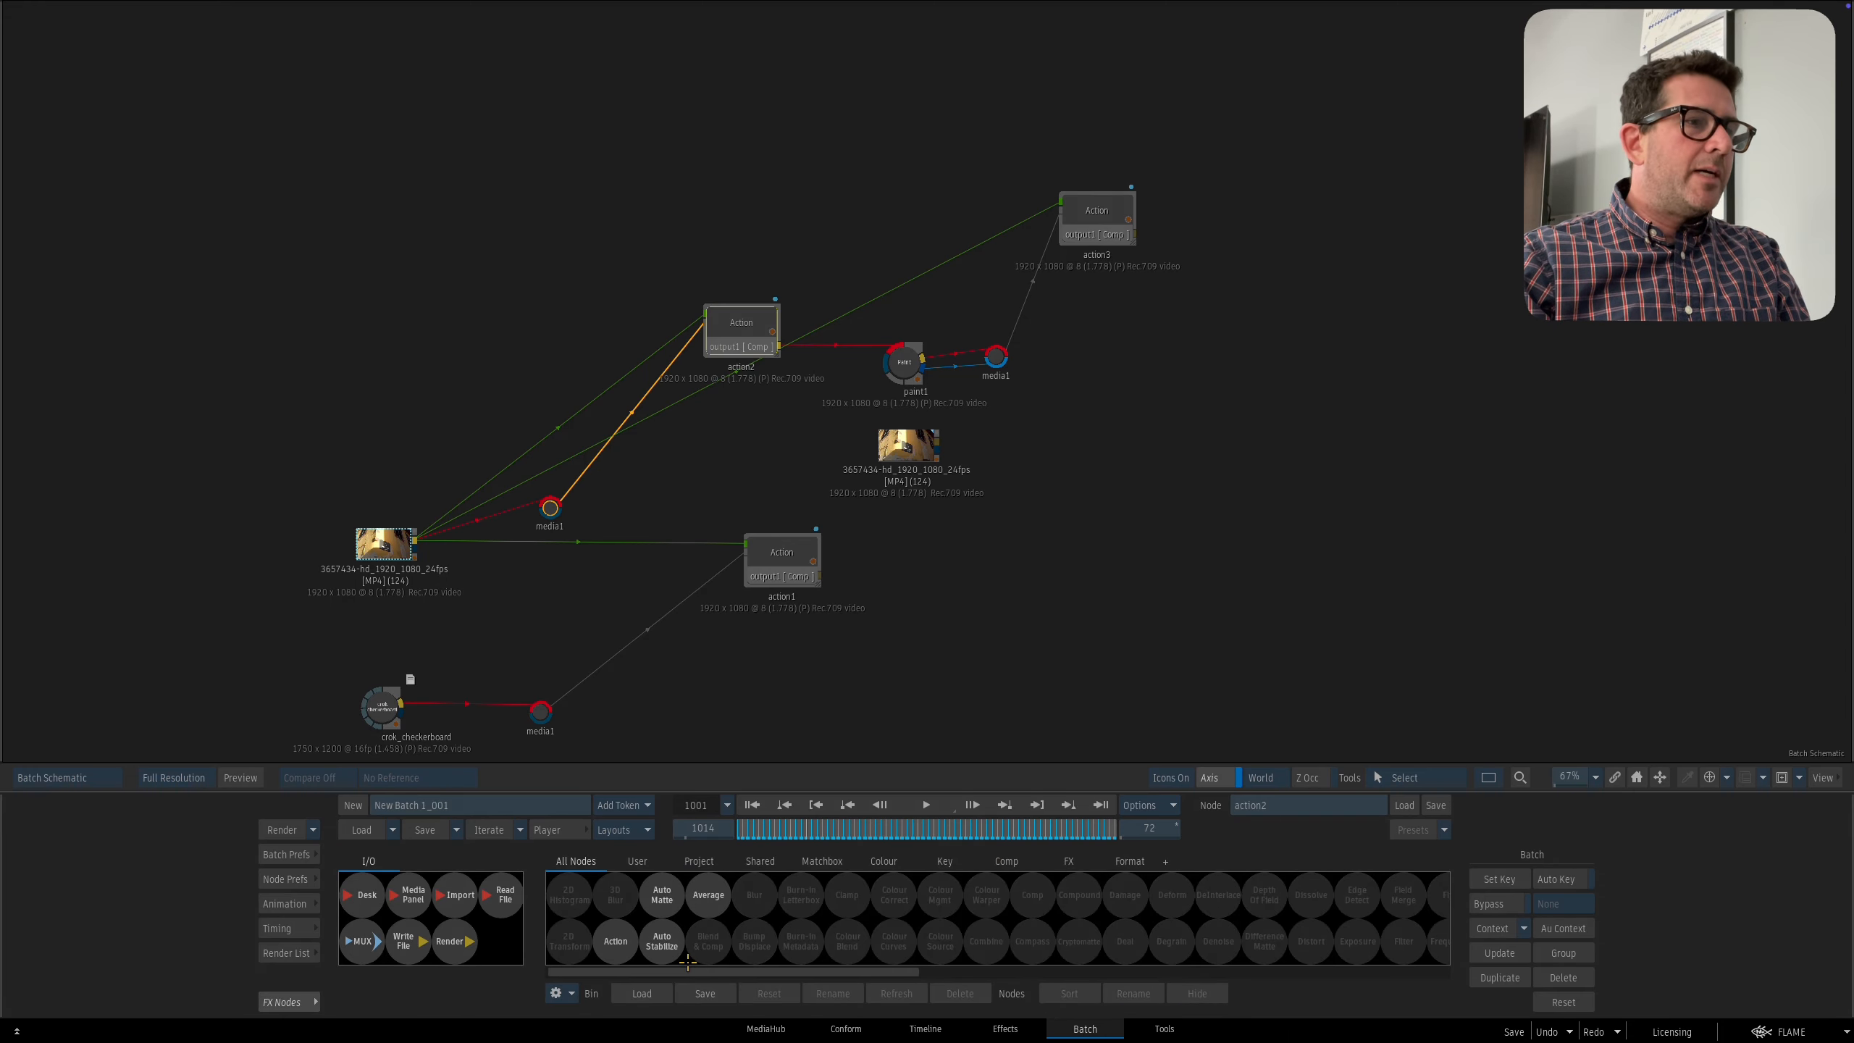
click(576, 862)
drag(615, 941, 707, 136)
drag(720, 169, 729, 213)
double_click(730, 207)
drag(954, 424, 969, 431)
click(753, 804)
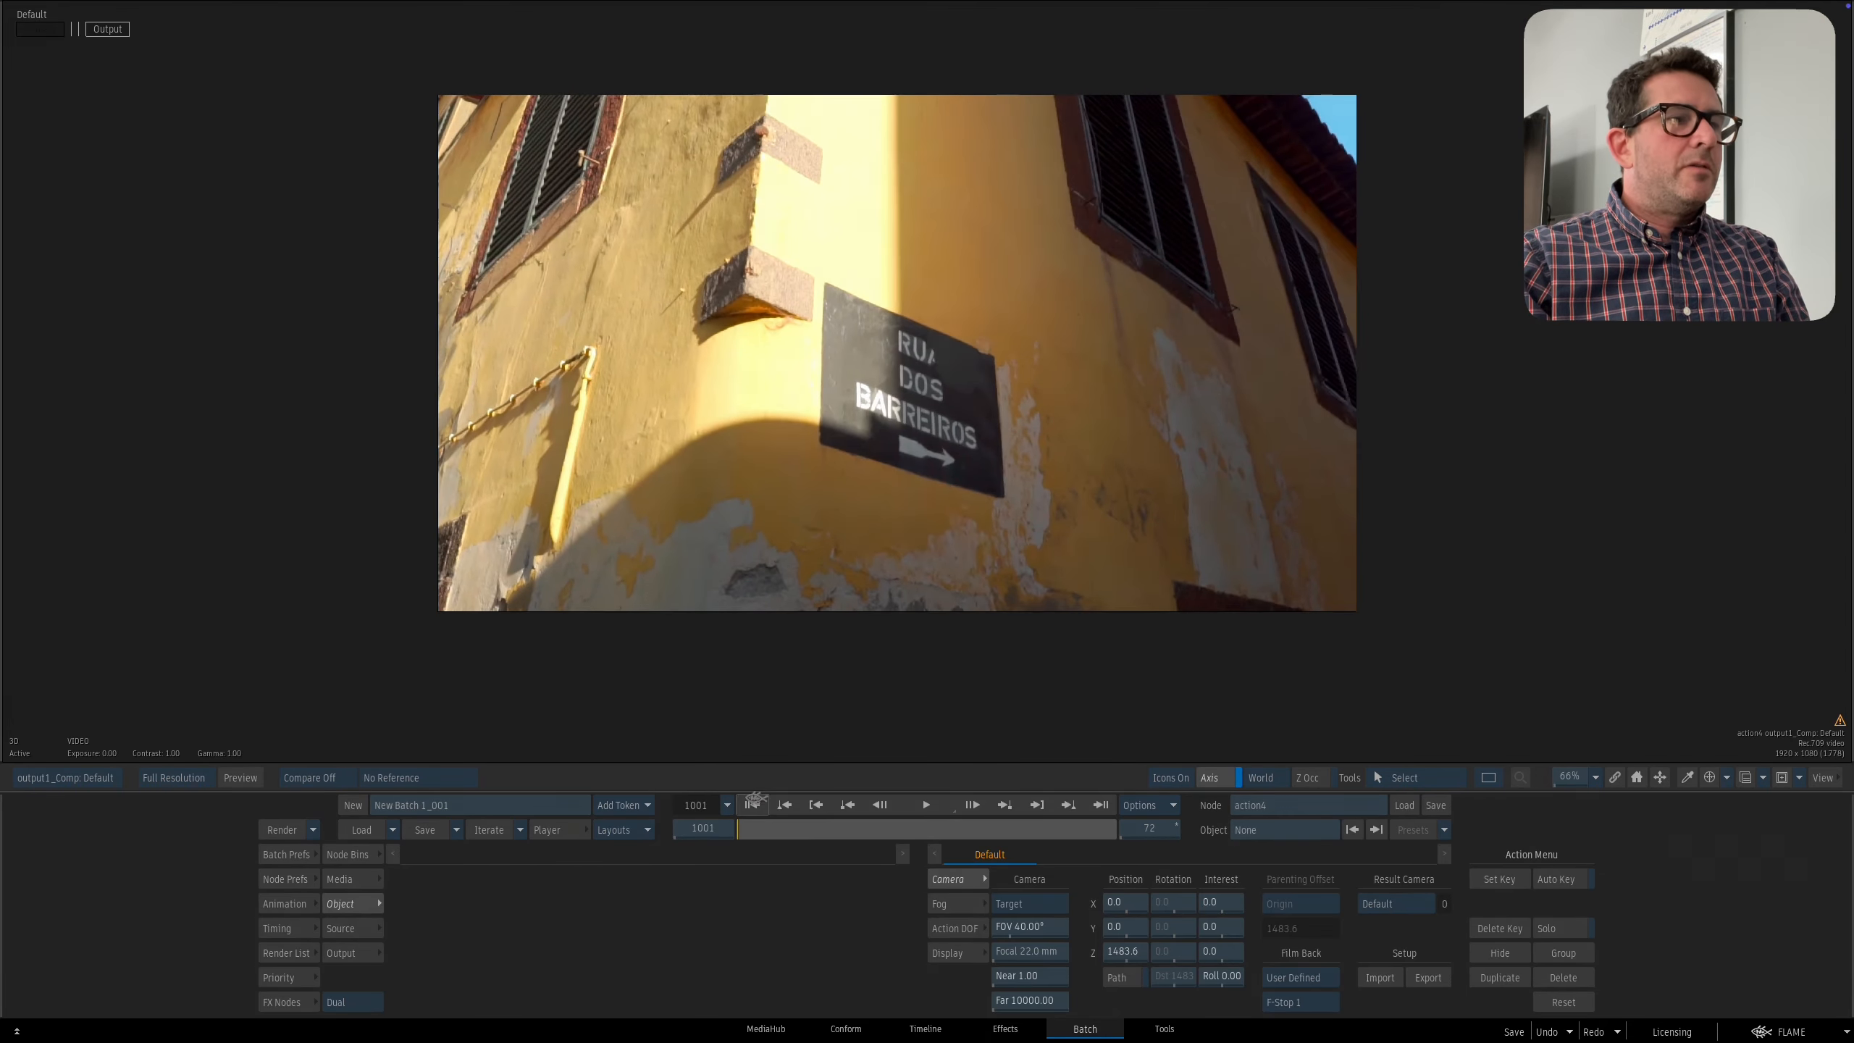
drag(832, 628, 904, 616)
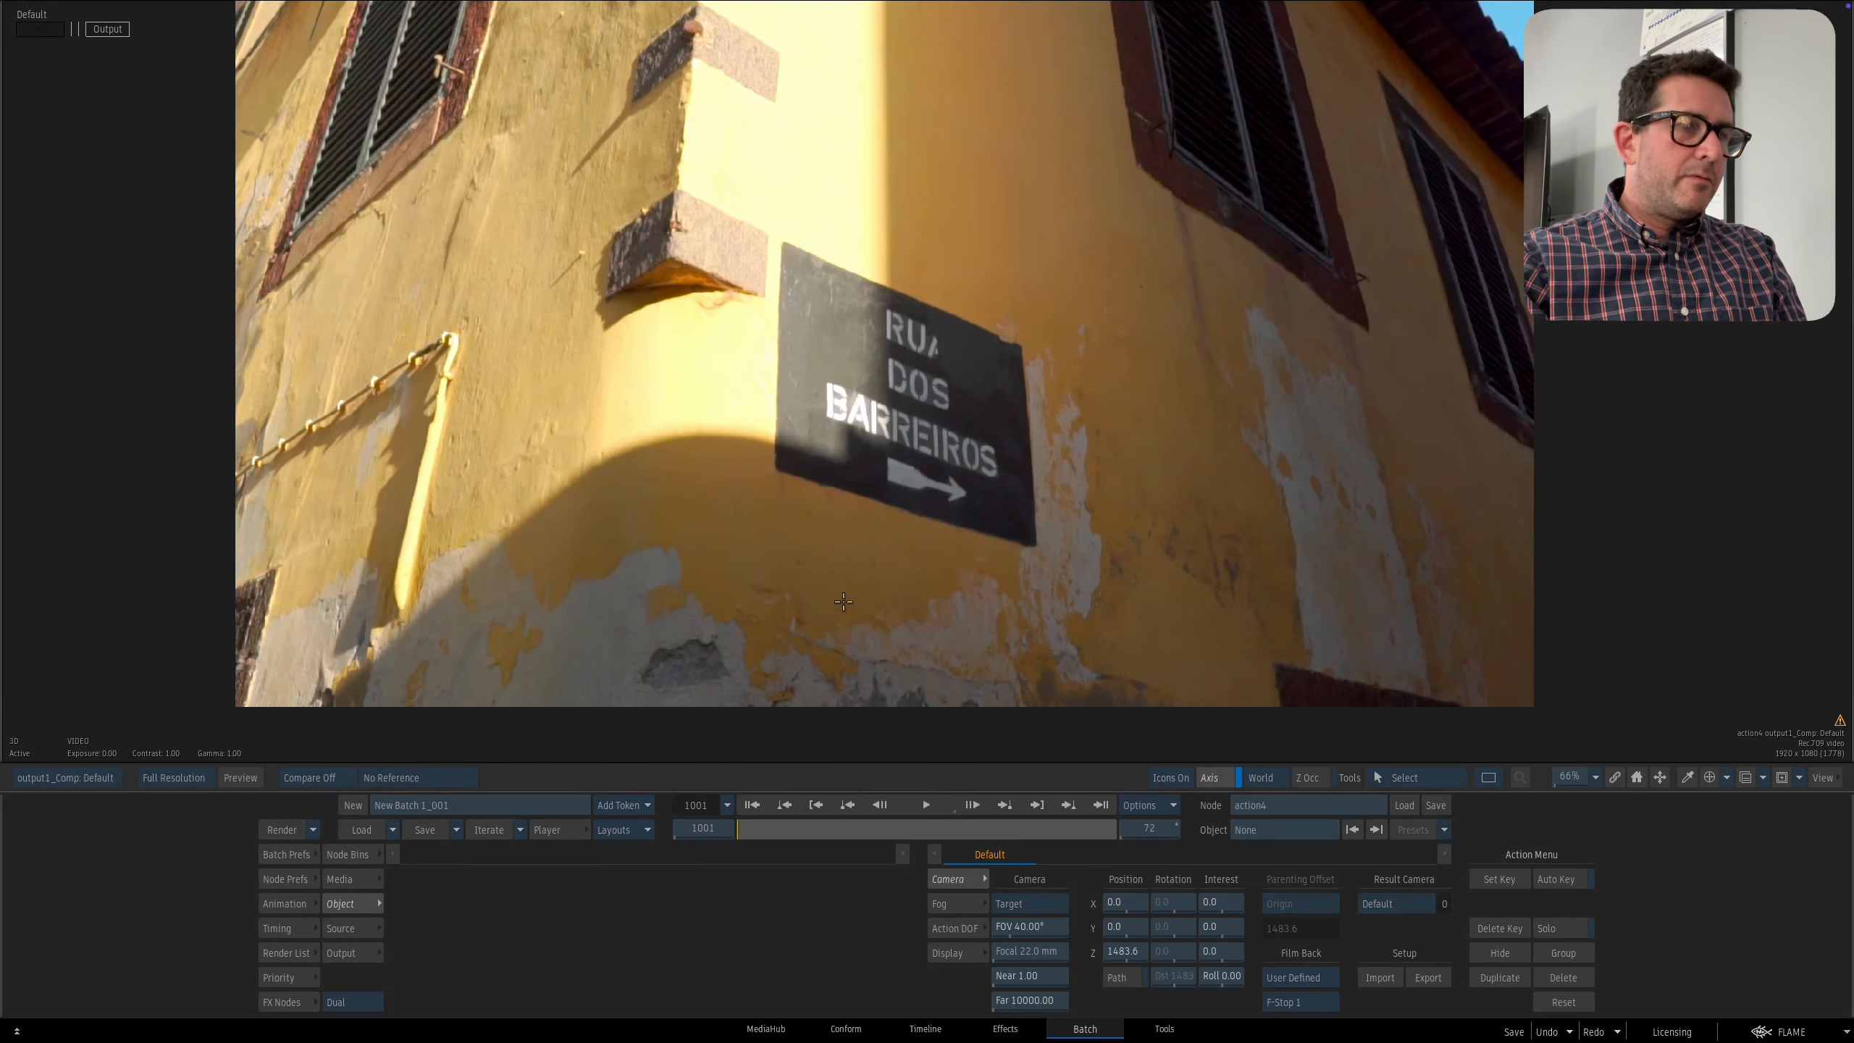
Add the background clip as a surface in action4's schematic and set the surface type to Bilinear.
key(Escape)
click(367, 882)
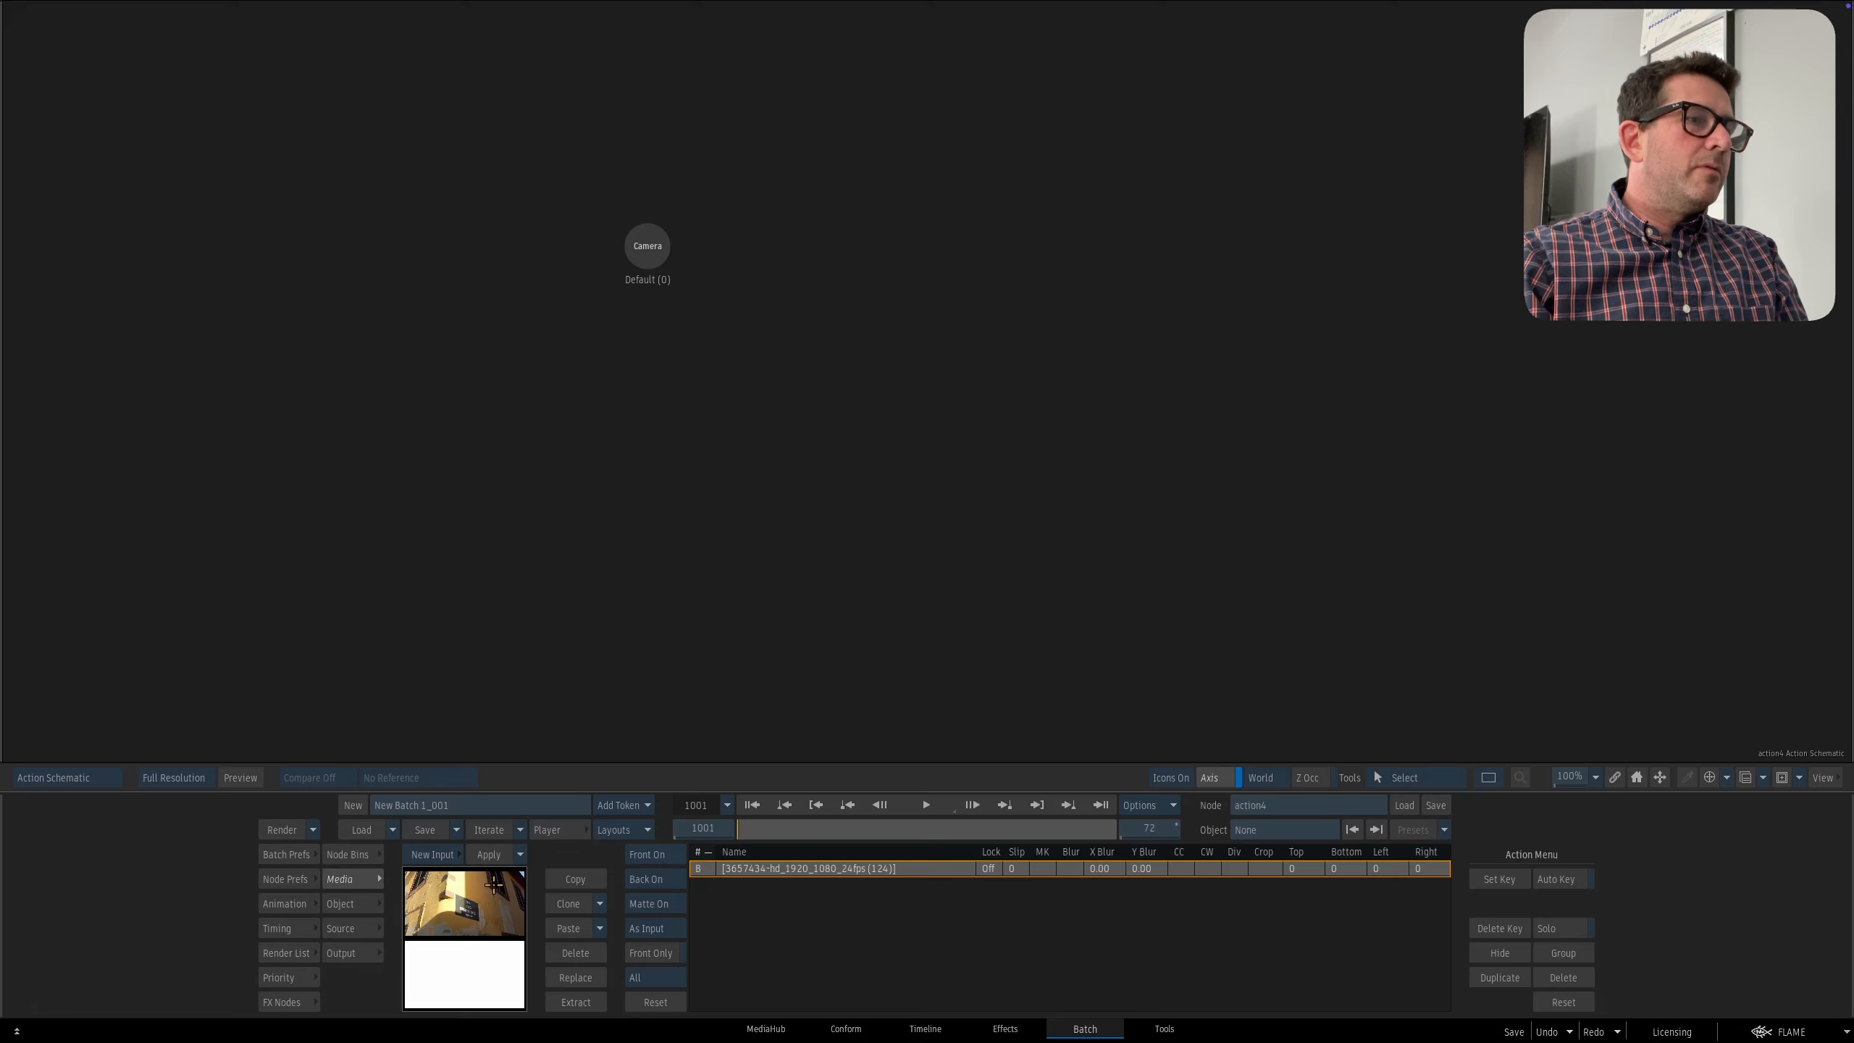
drag(465, 901, 913, 460)
double_click(913, 460)
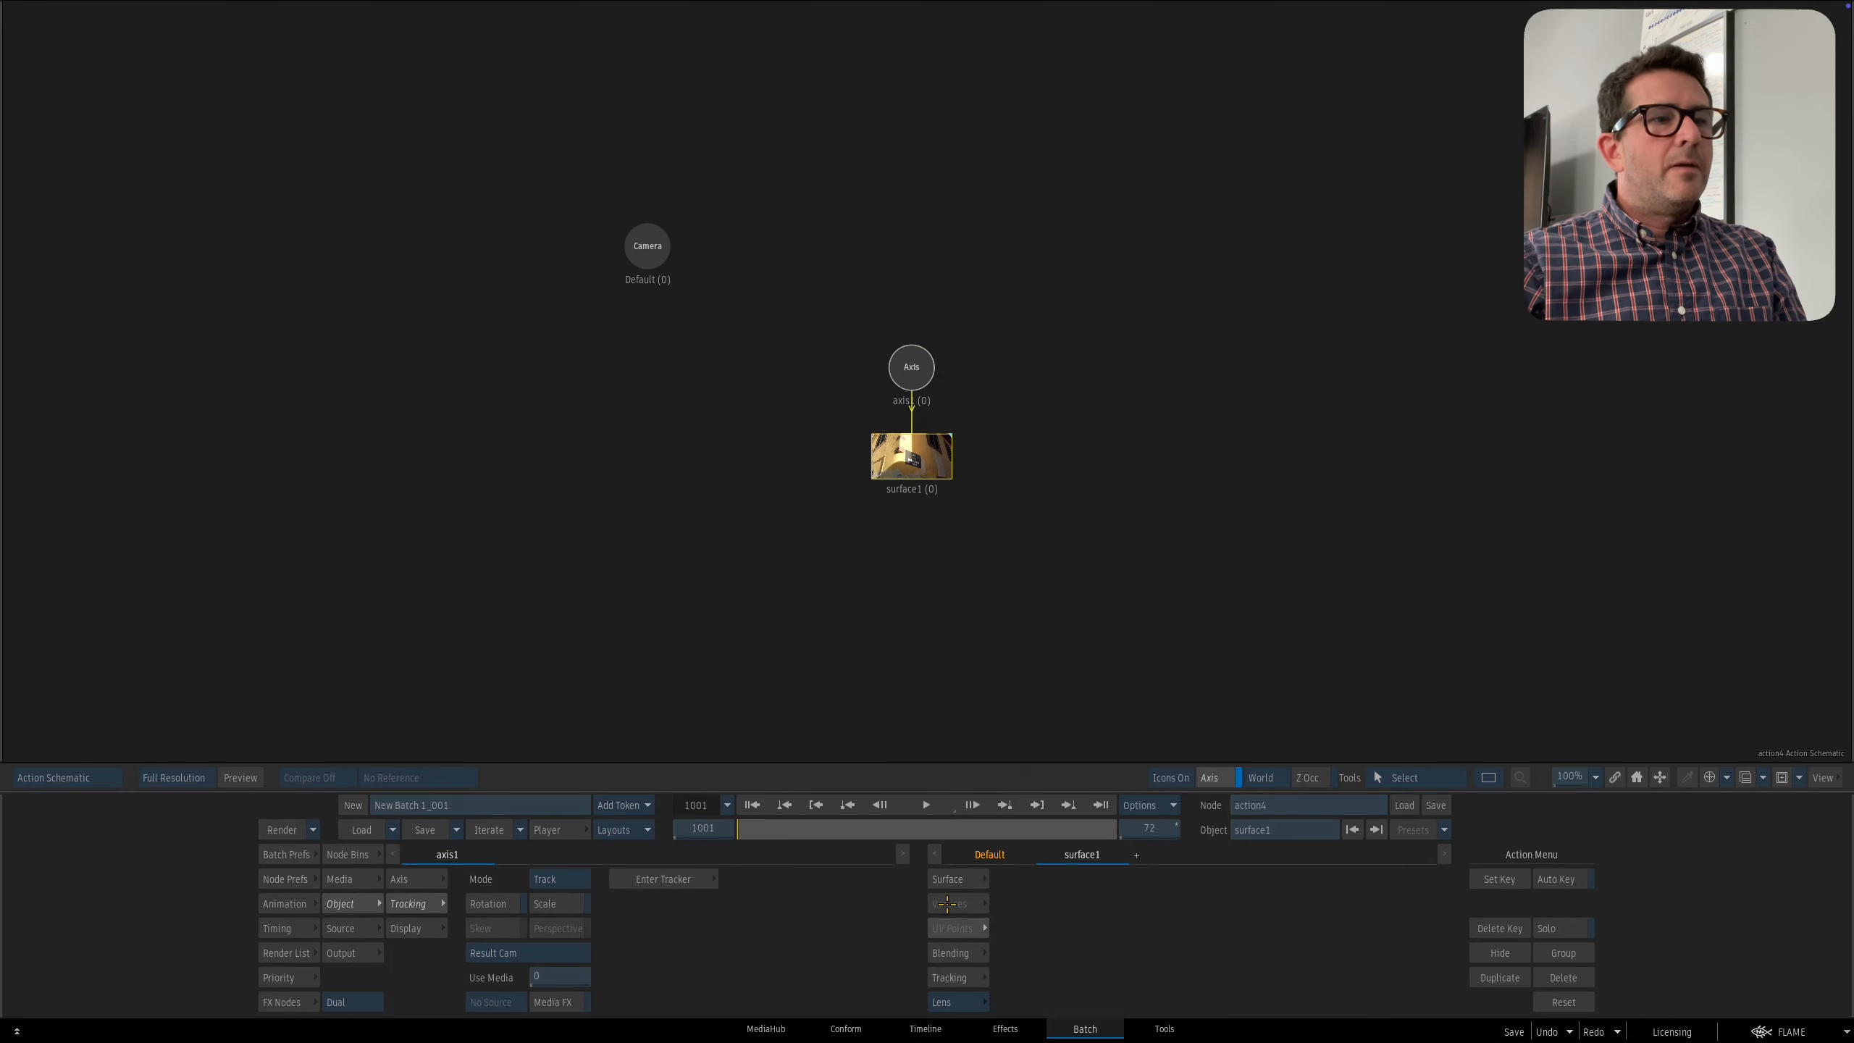
click(952, 882)
key(F4)
drag(1121, 570, 1084, 577)
click(1145, 922)
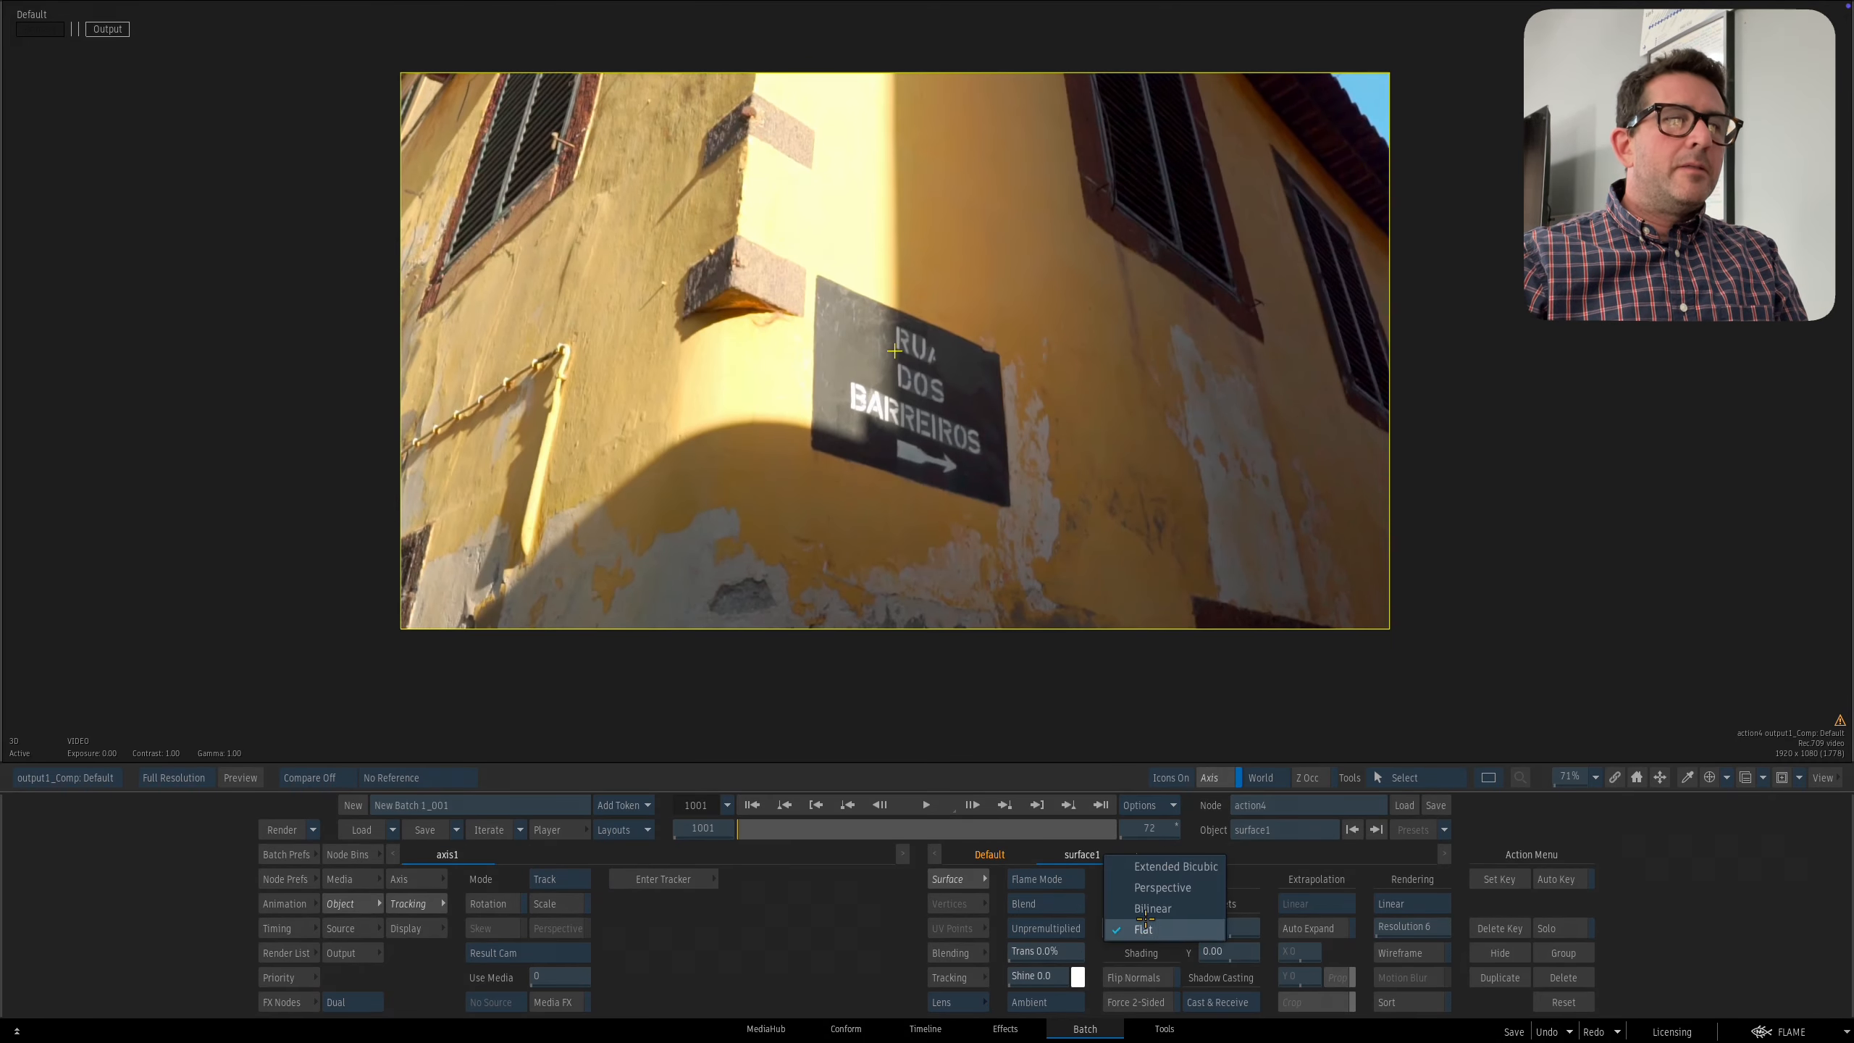
click(1146, 909)
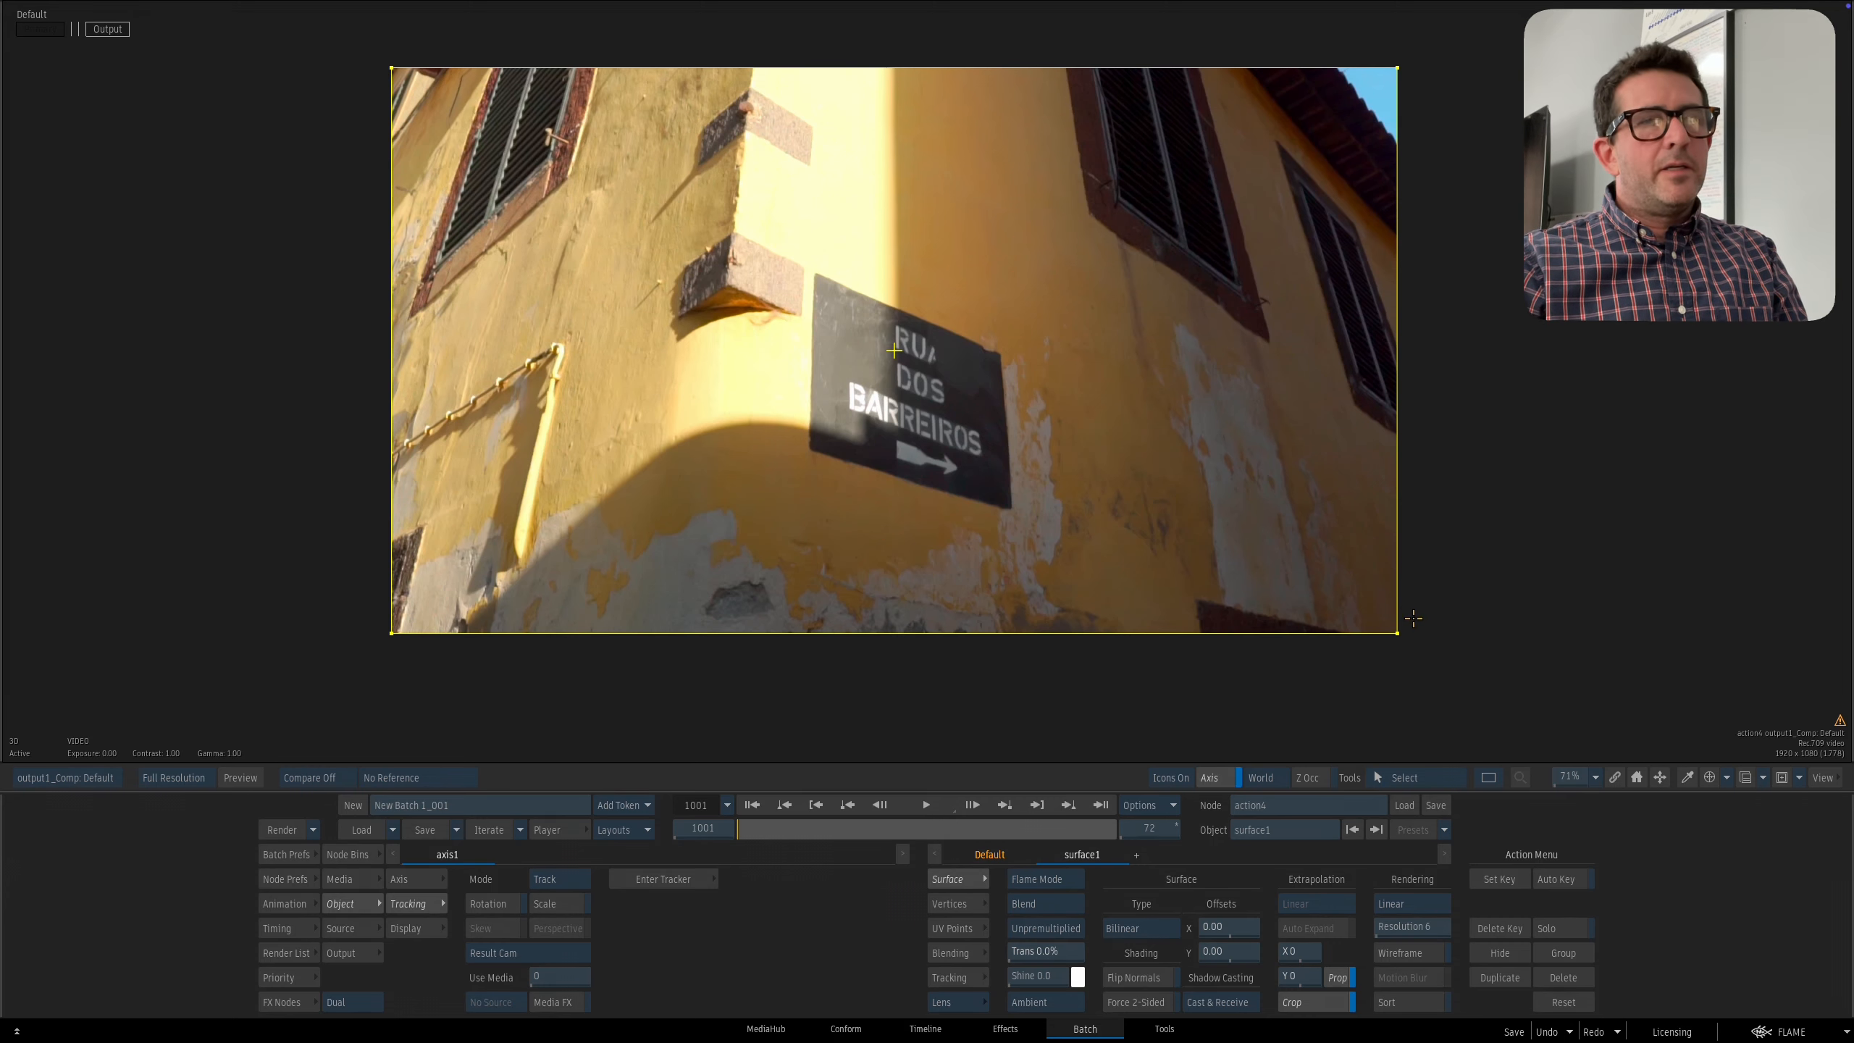
Split the viewer into two views, showing action4's result in one and surface1's object view in the other.
key(alt+2)
click(1201, 558)
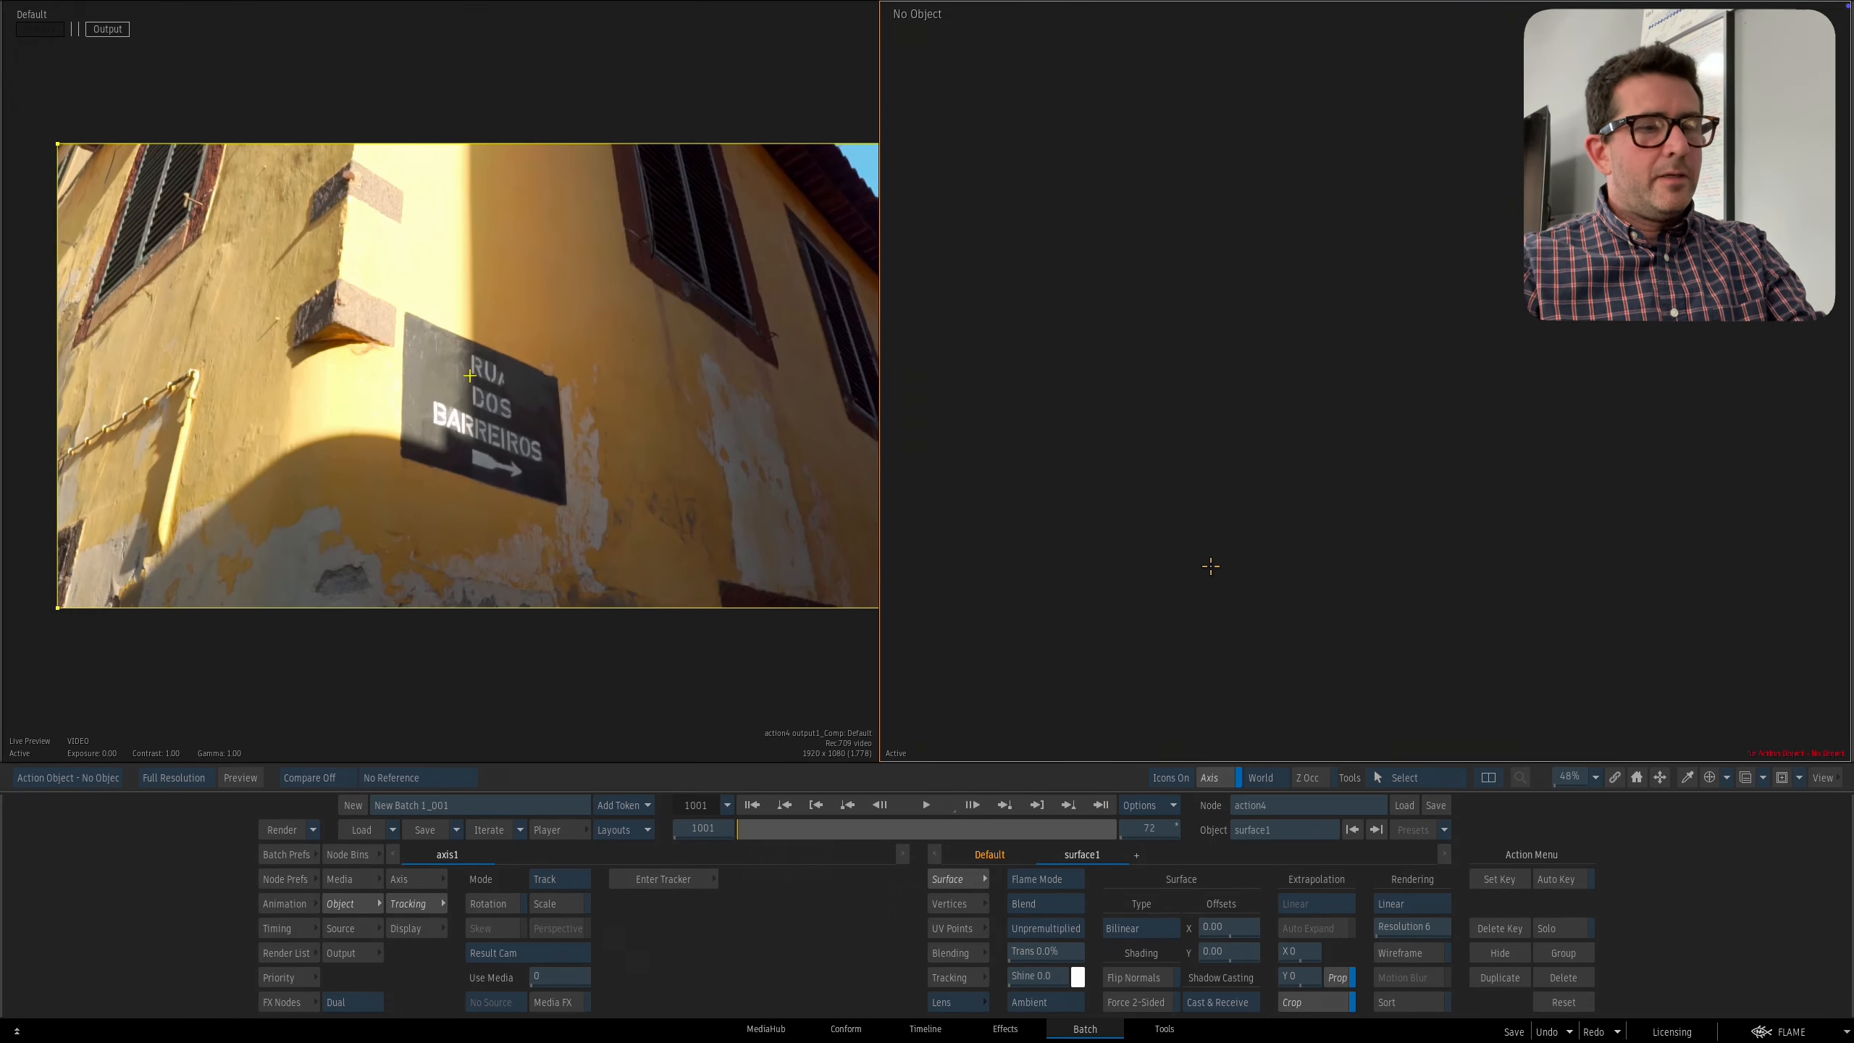
key(F8)
click(834, 510)
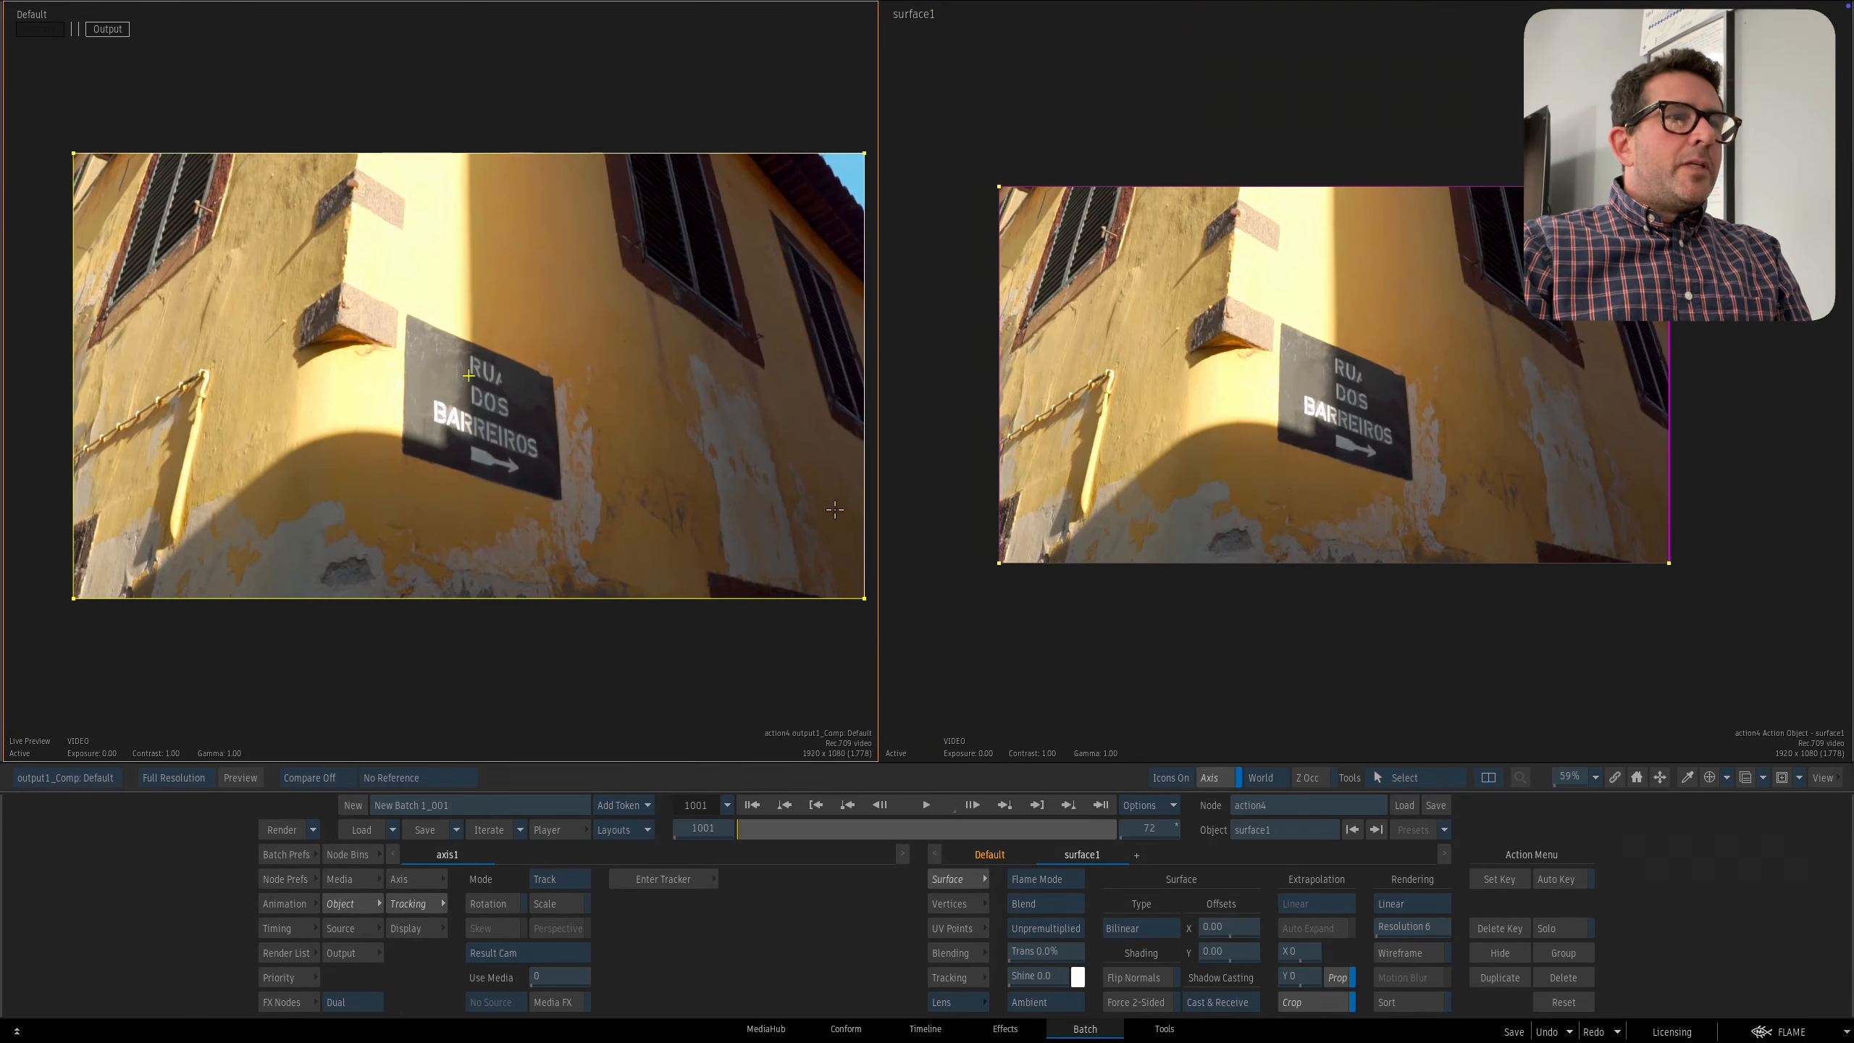
click(1162, 599)
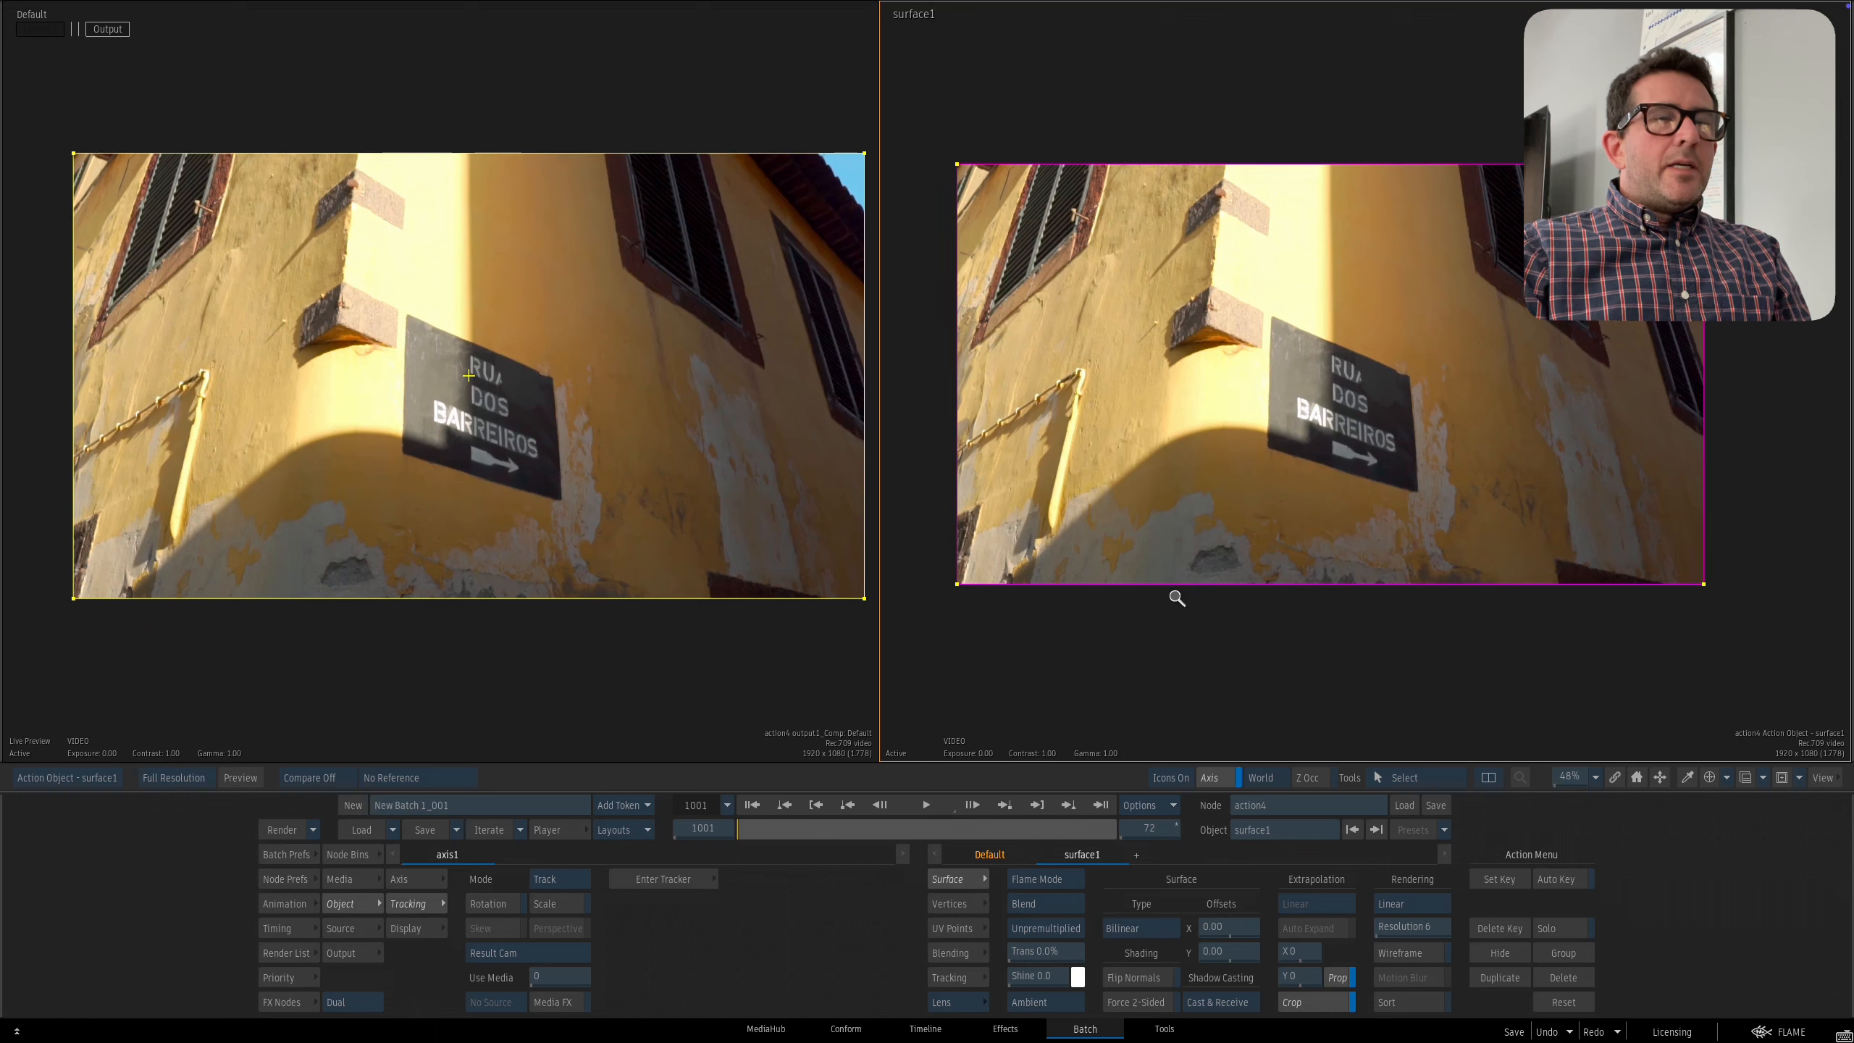
click(791, 635)
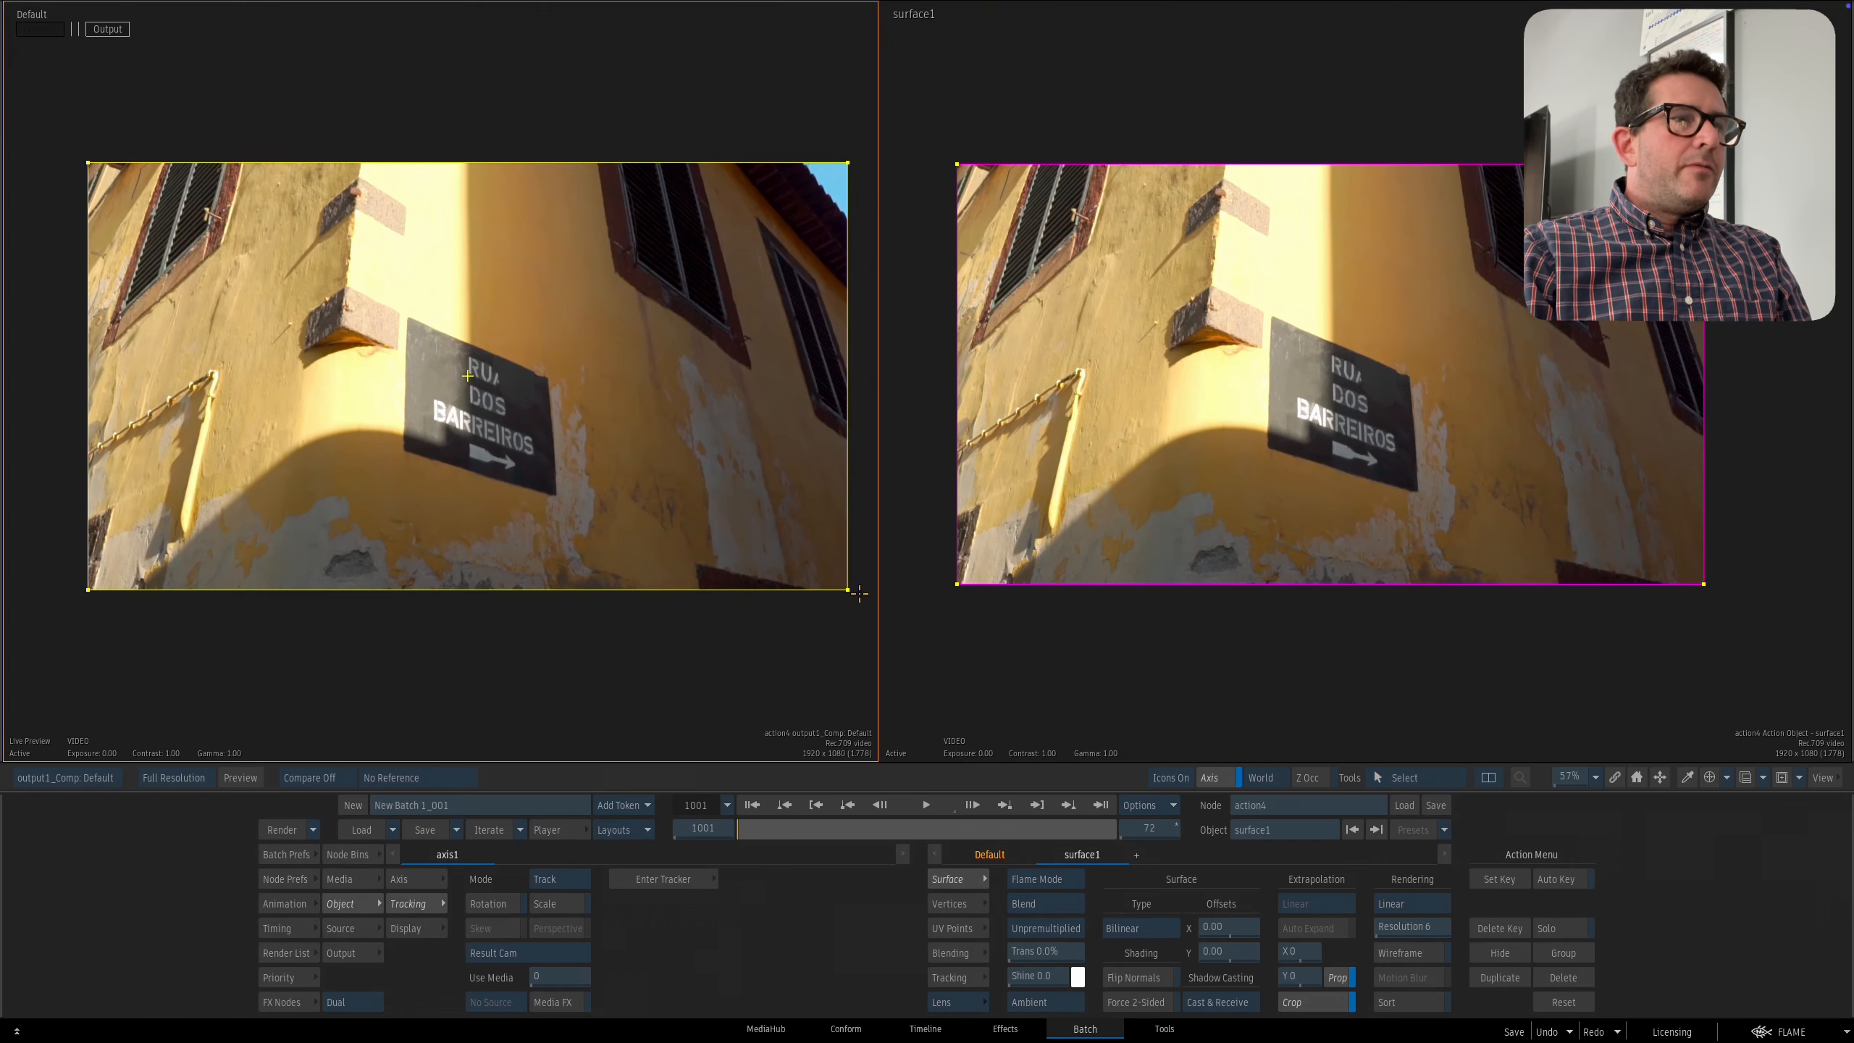
Show surface1's UV points and move all four onto the street sign's corners in the object view.
click(953, 929)
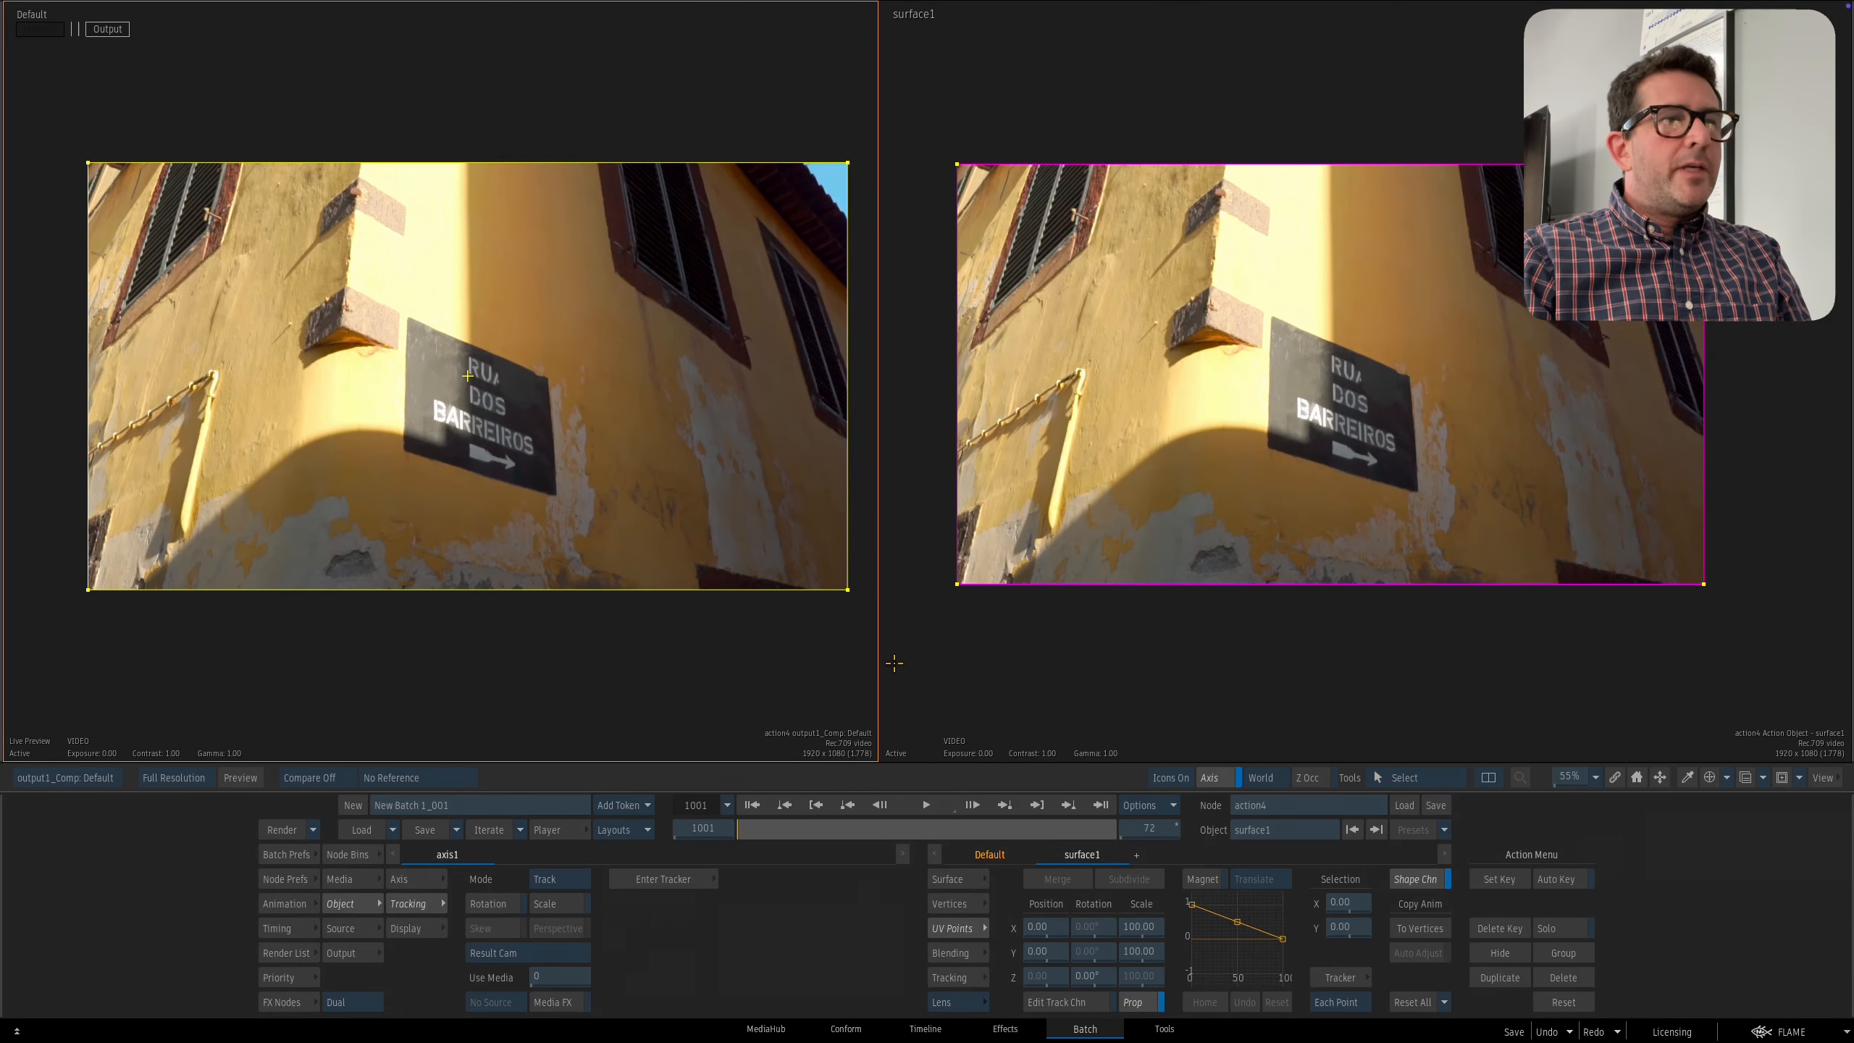
drag(962, 589, 1271, 446)
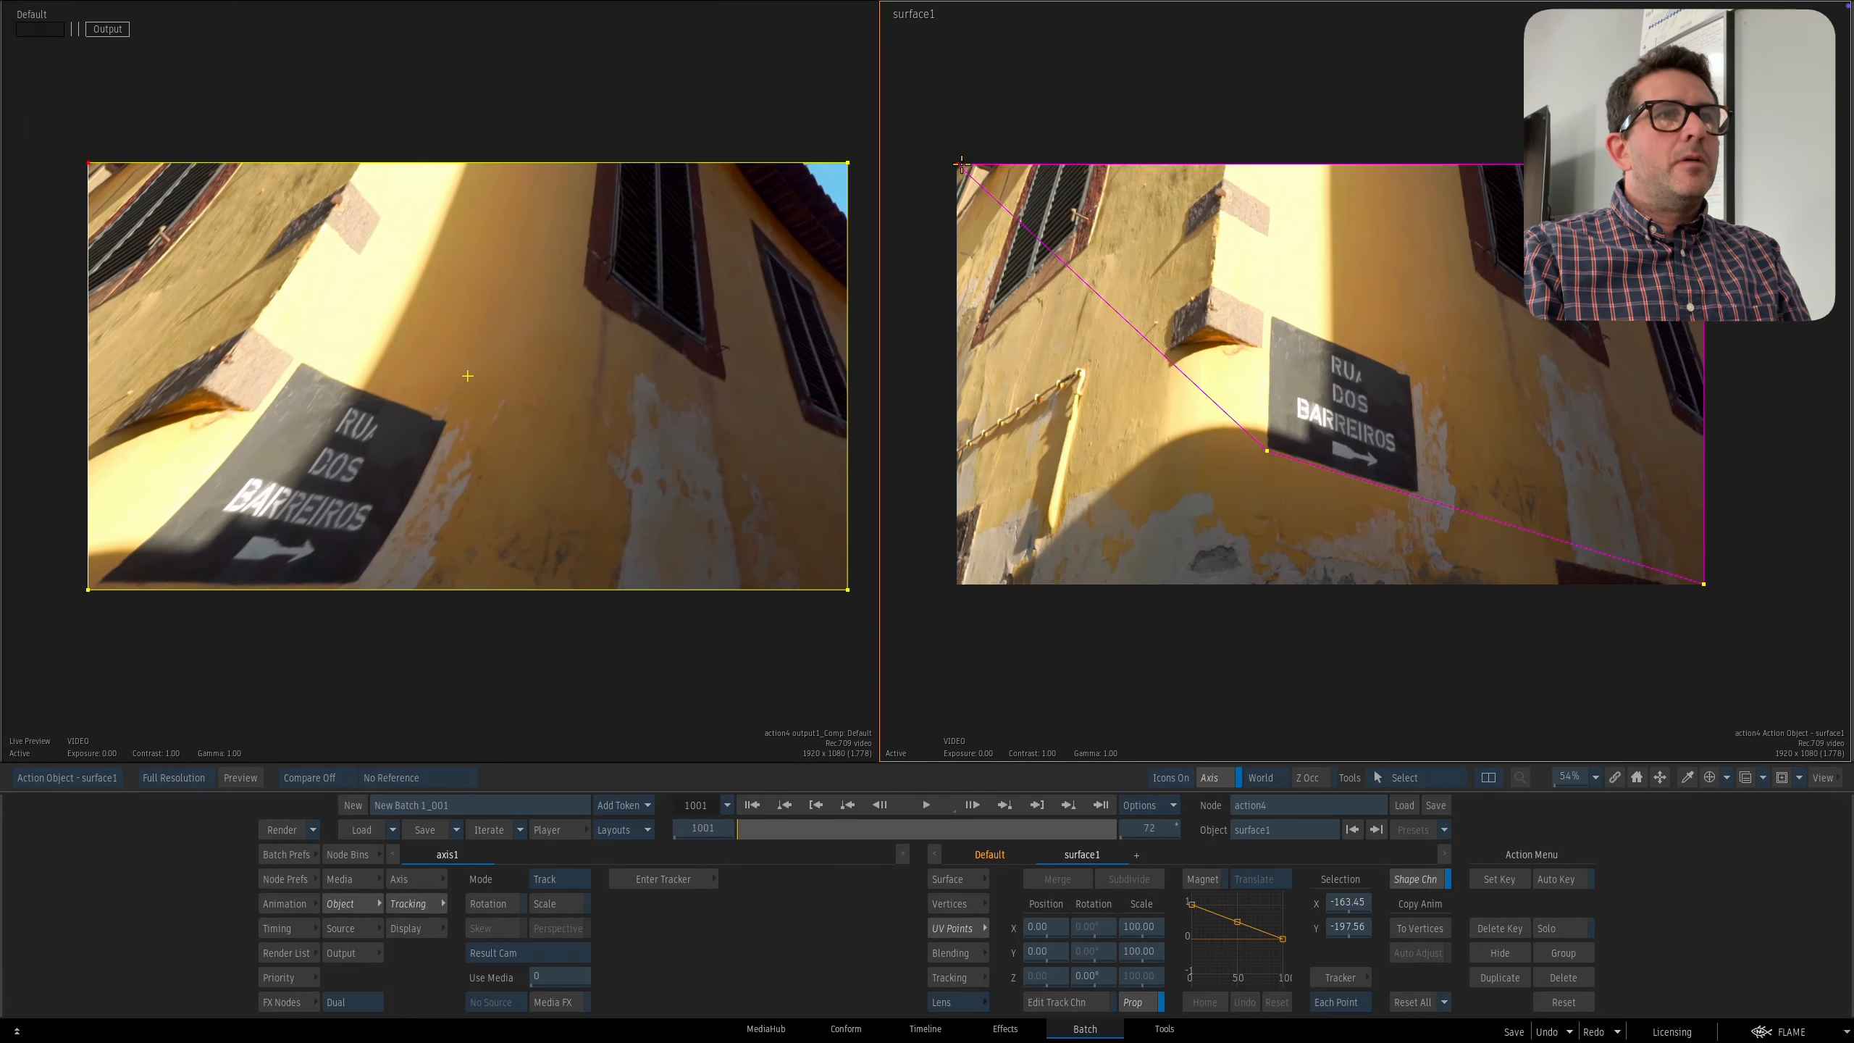
drag(962, 165, 1273, 317)
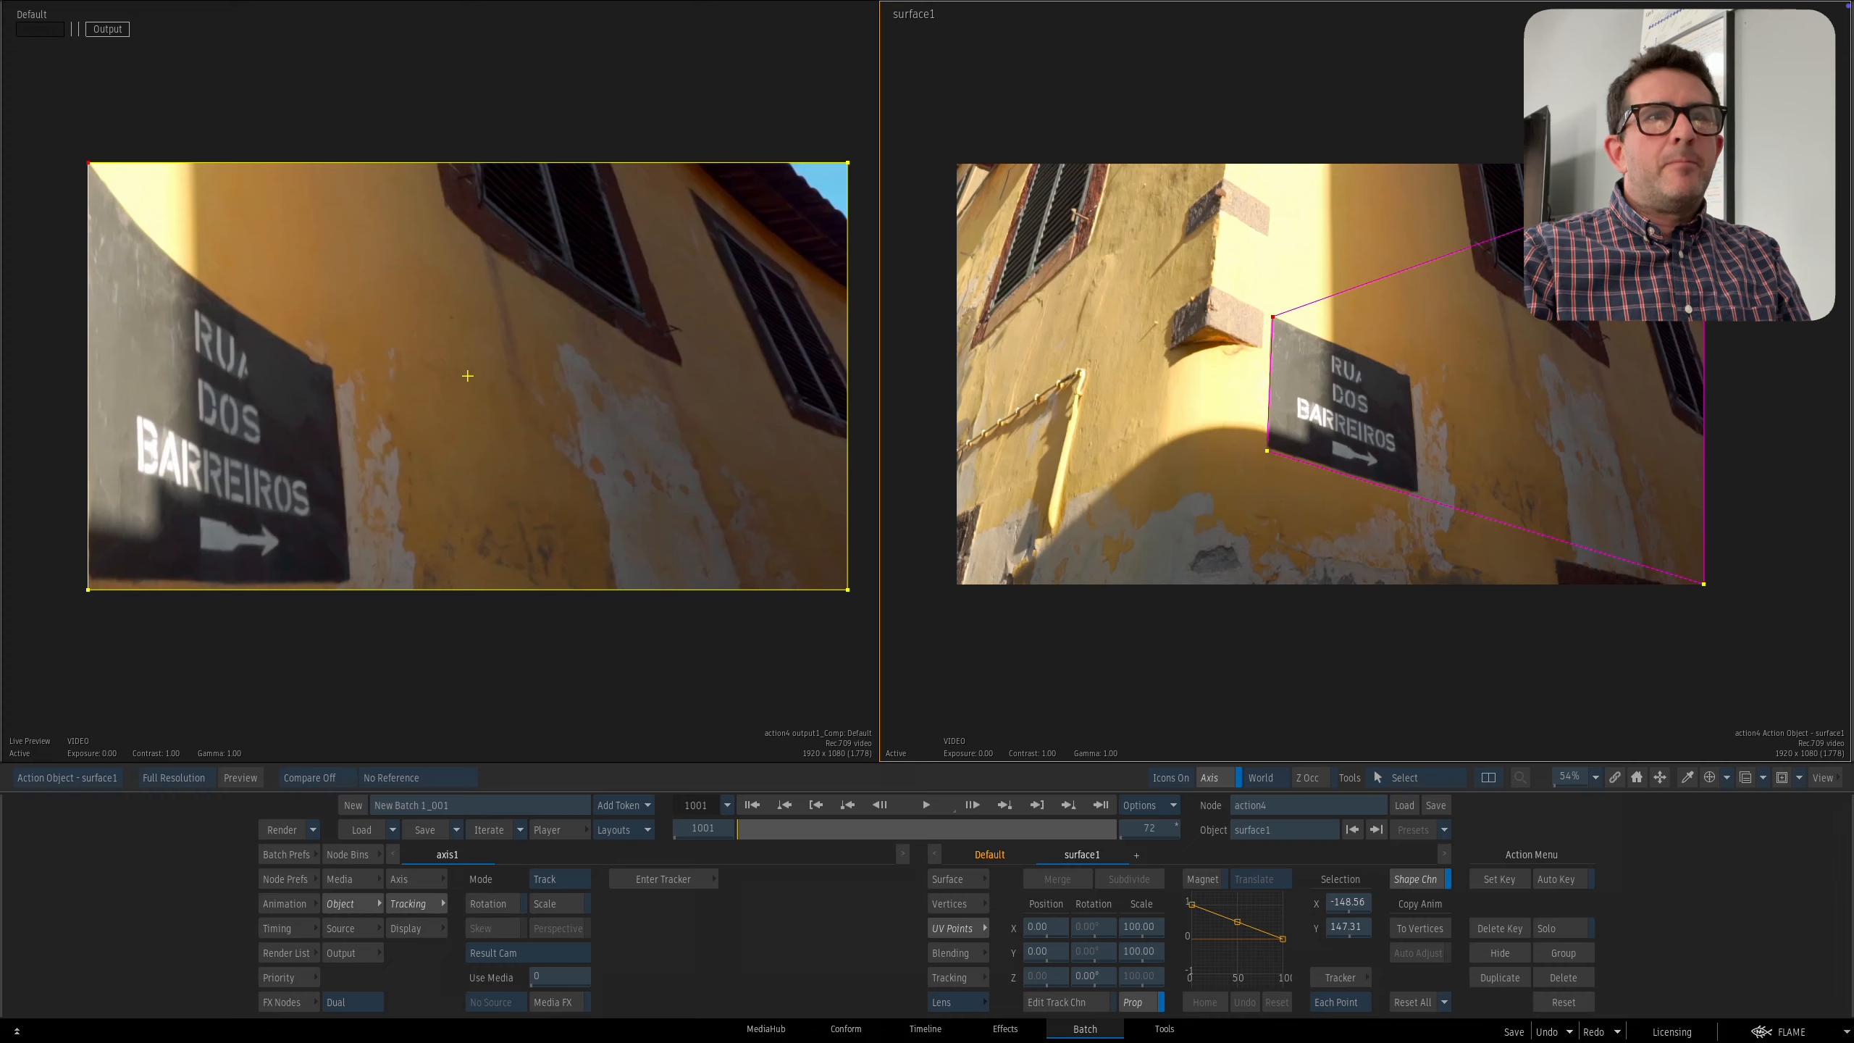
drag(1704, 164, 1409, 371)
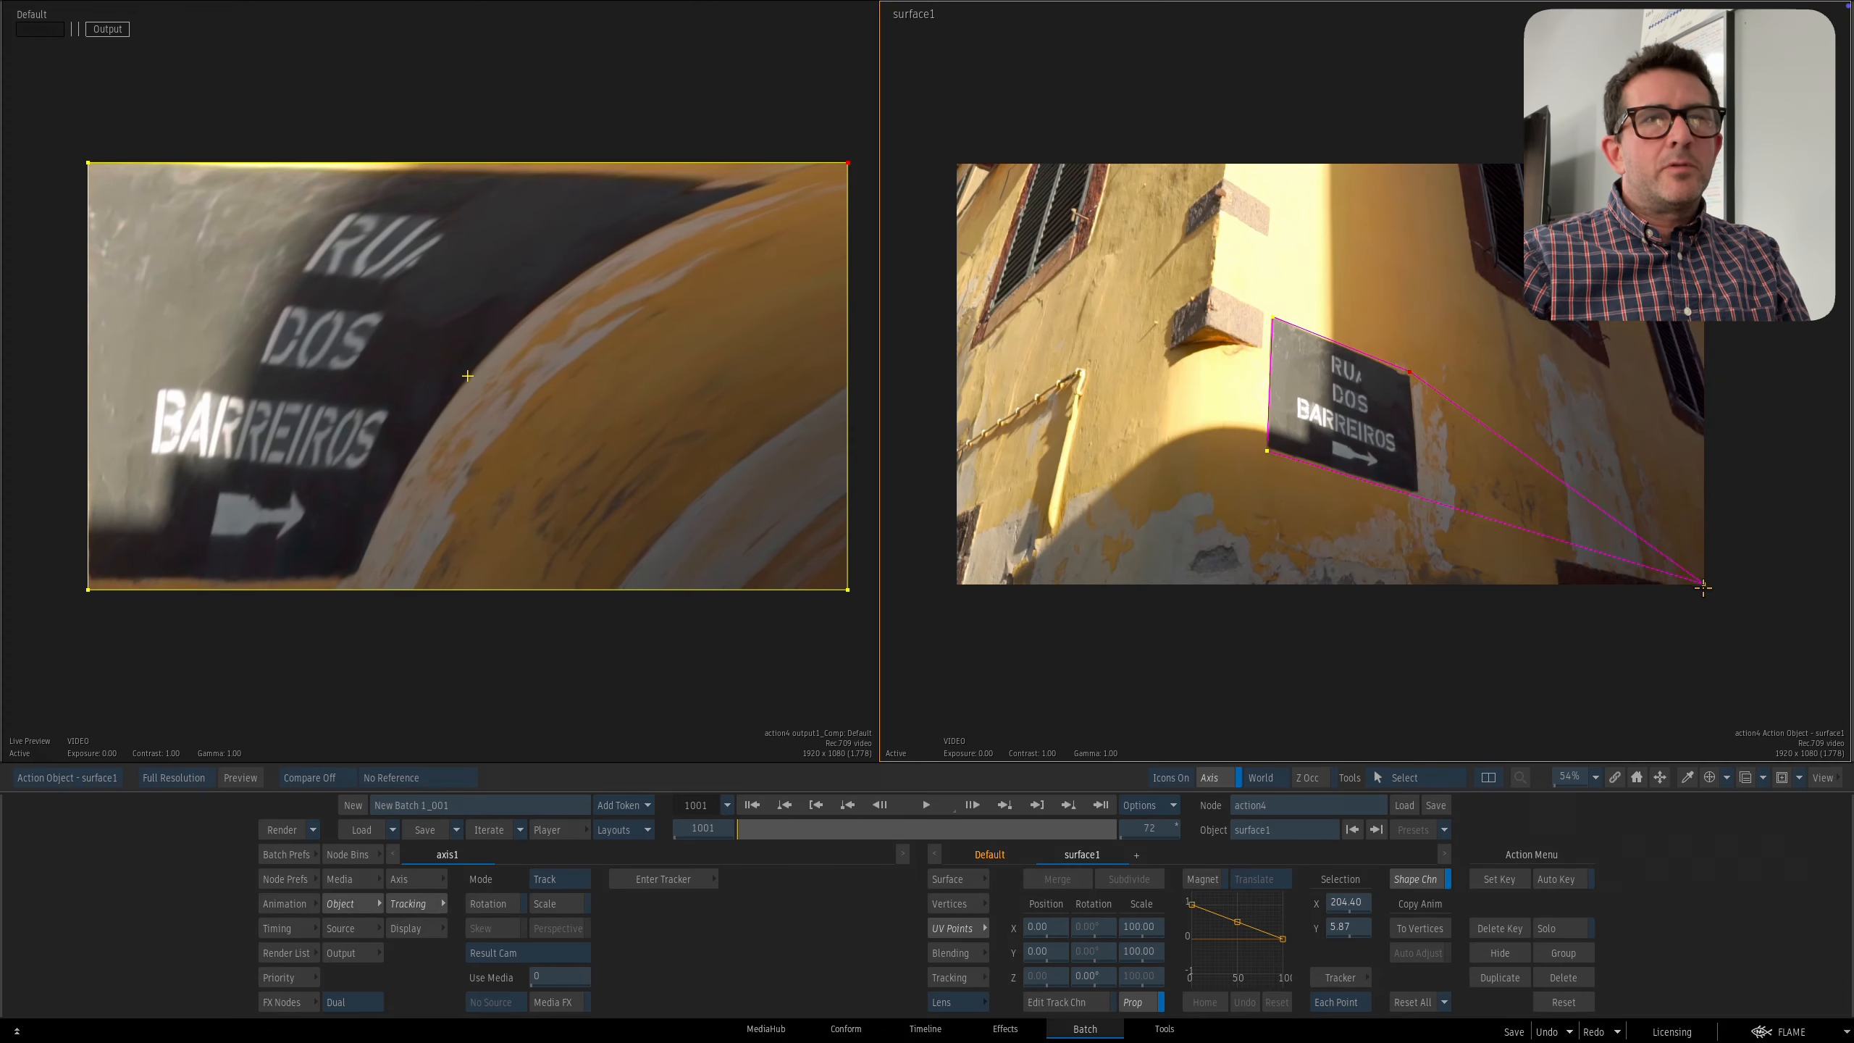
drag(1692, 590, 1413, 497)
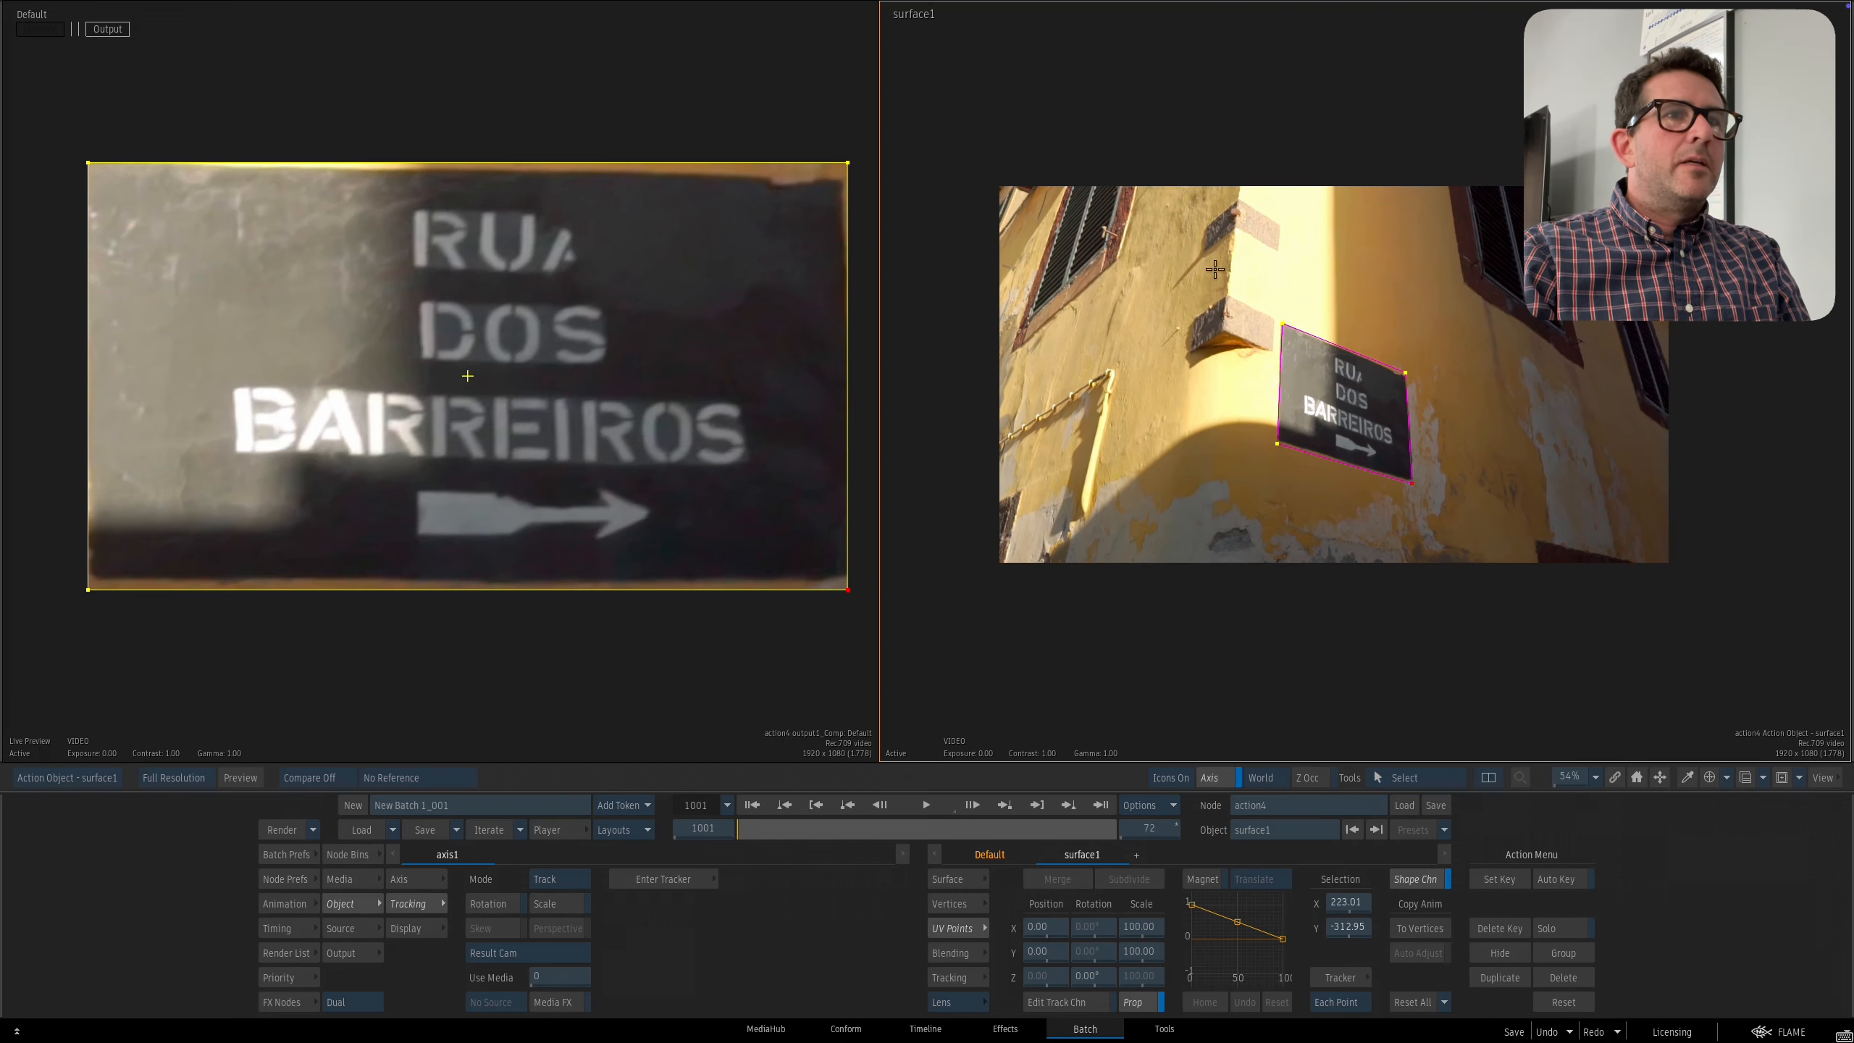
Select all four UV points, track them forward through the clip in the tracker, and return to action4.
drag(1215, 270, 1435, 453)
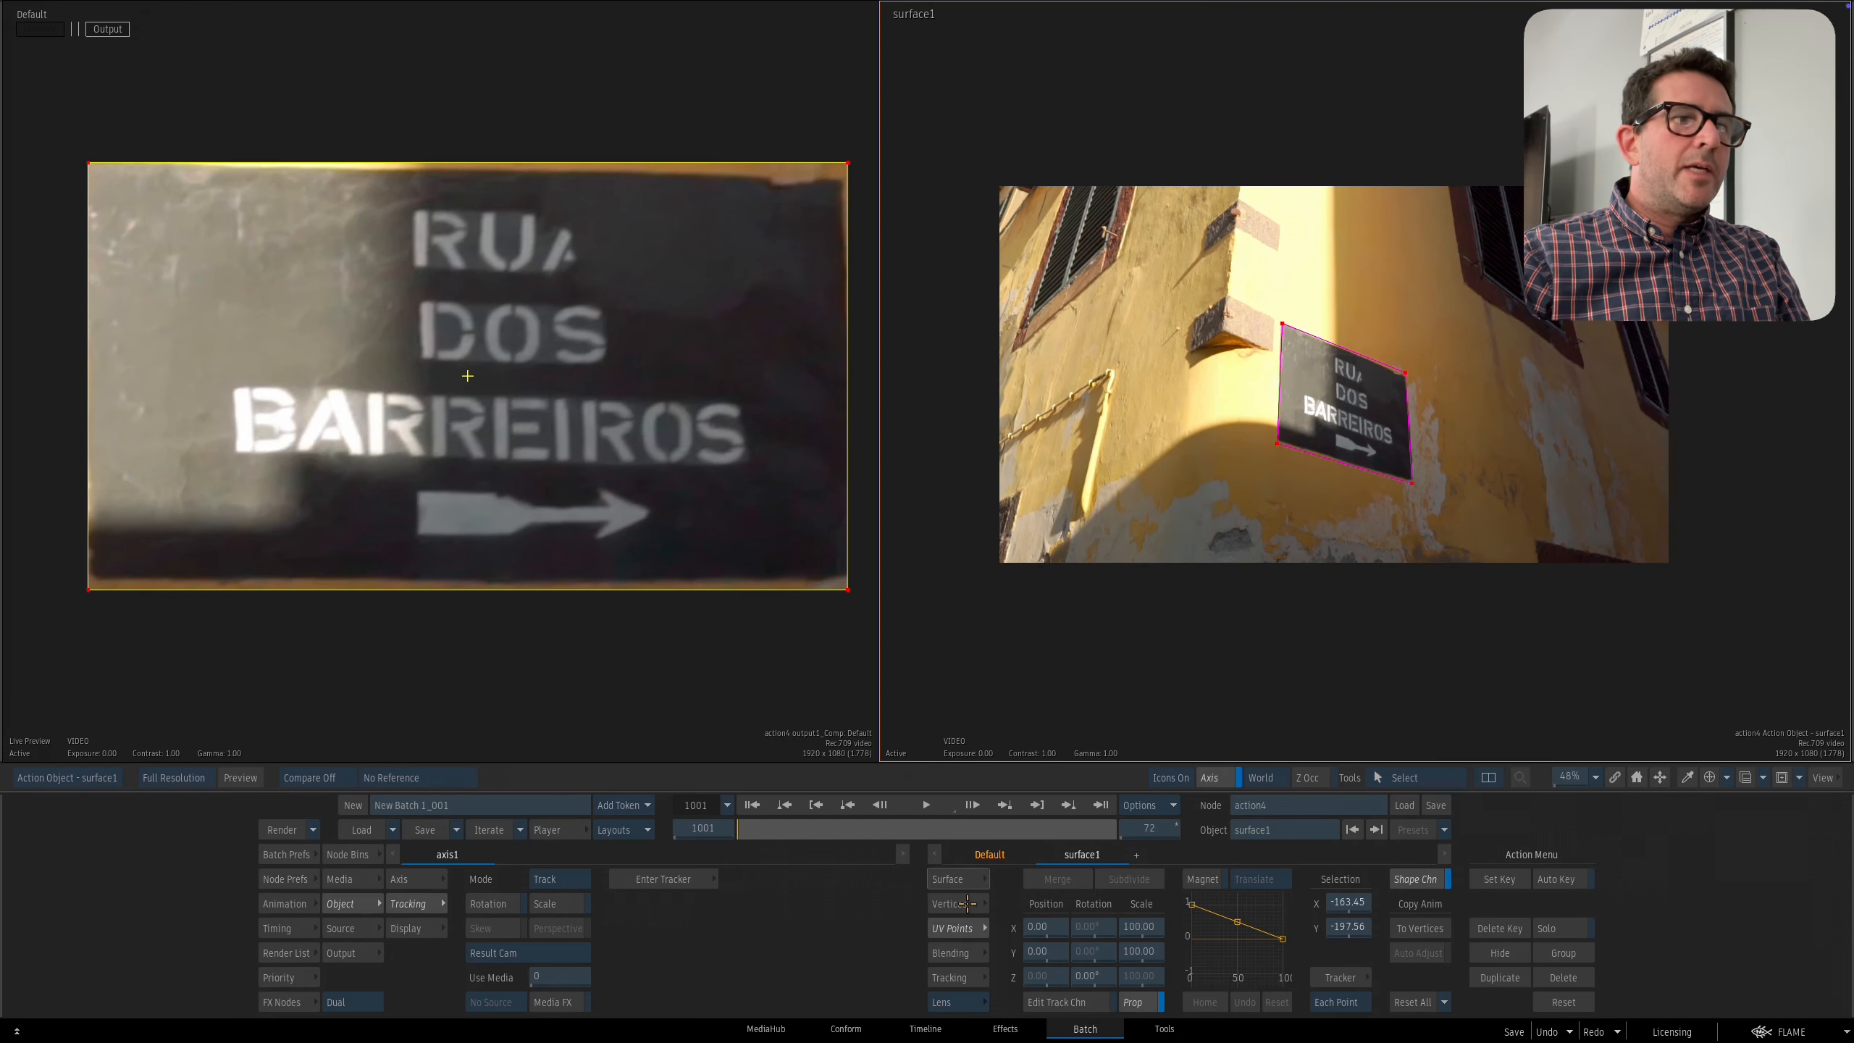
click(1340, 978)
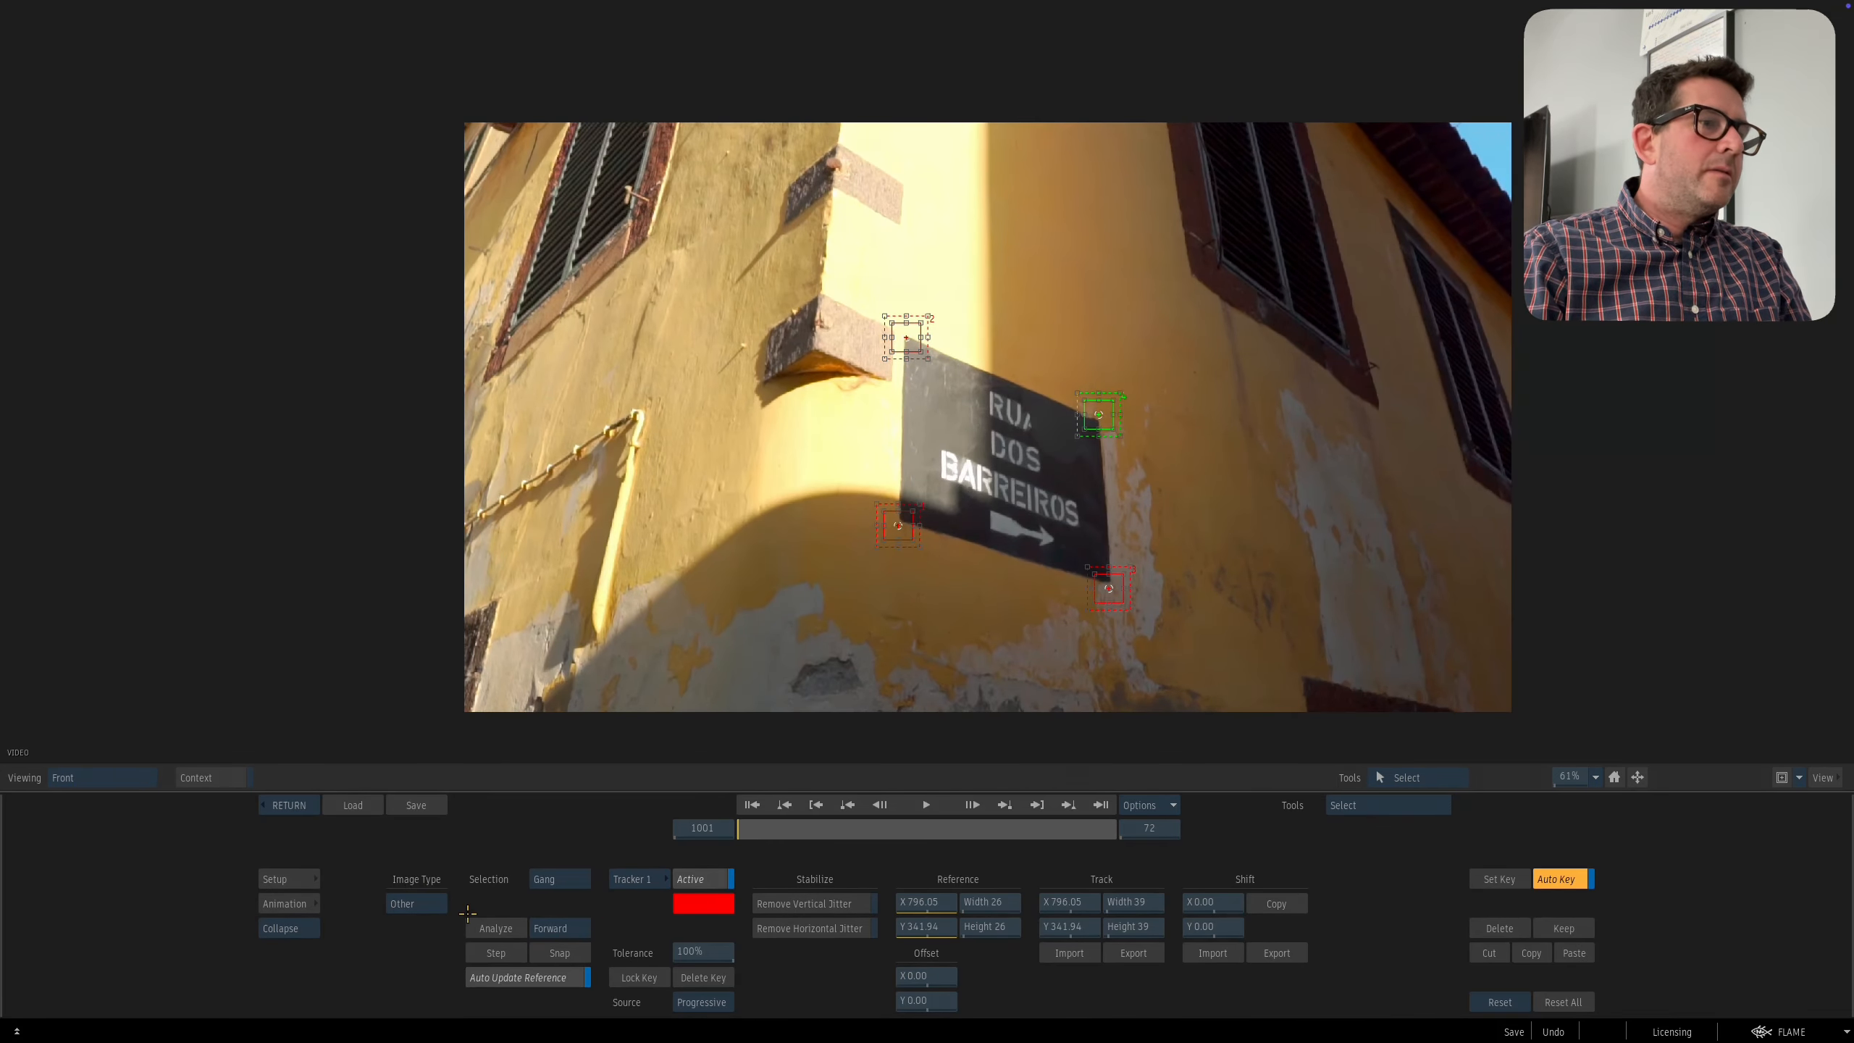
click(488, 928)
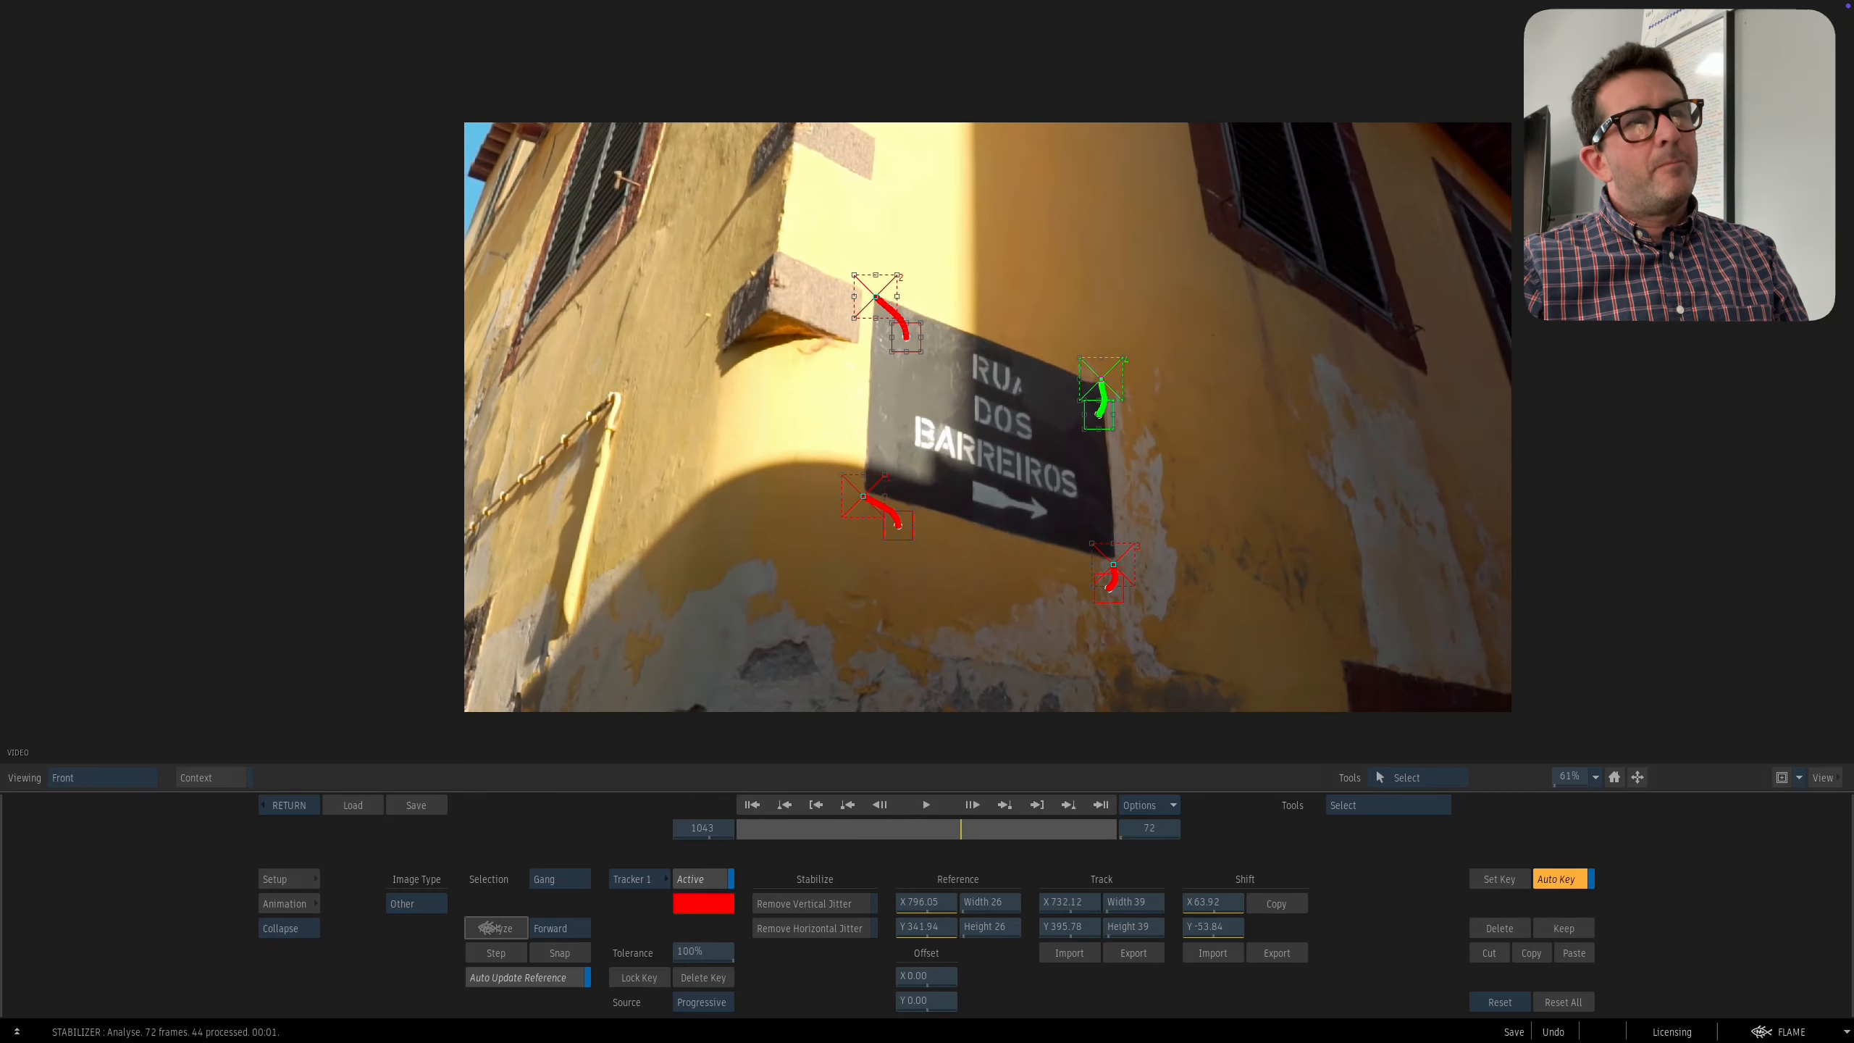
click(289, 805)
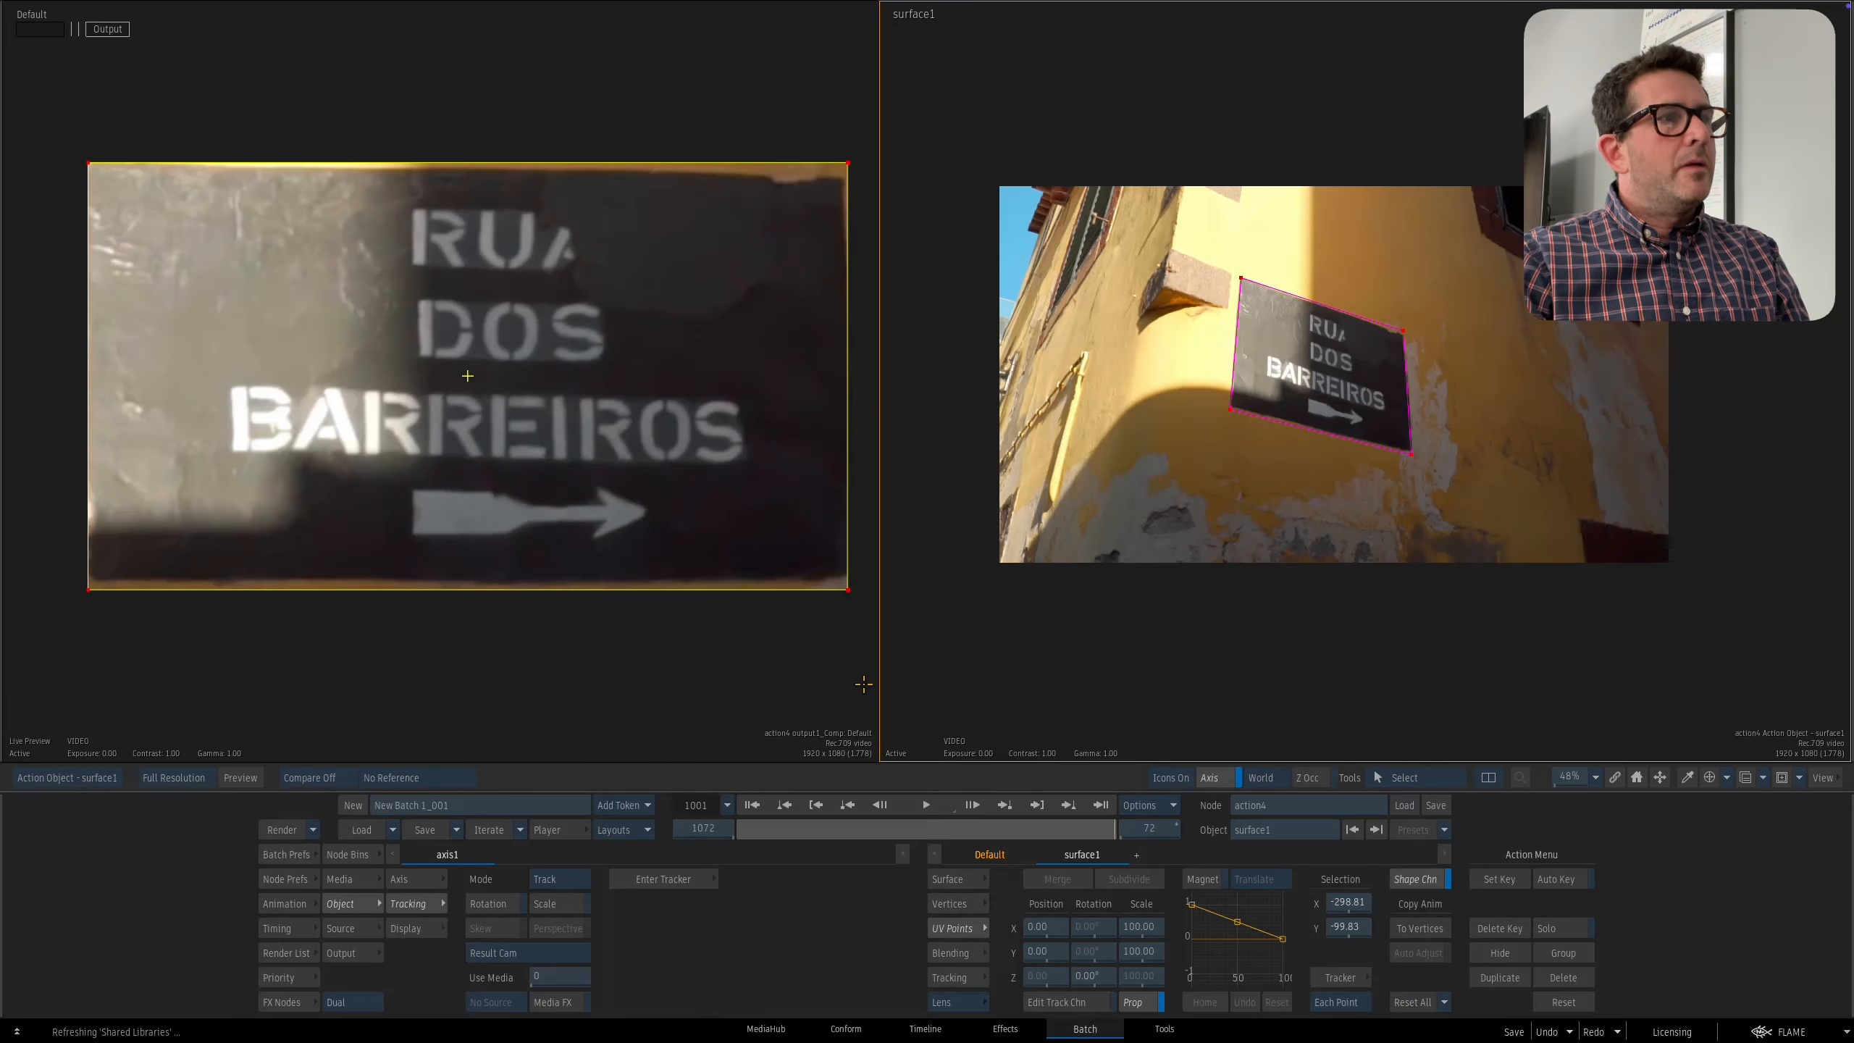
Scrub the unwrapped sign from the first frame to check its stability, and compare surface1's vertices settings with its UV points.
drag(1002, 703, 978, 705)
click(756, 804)
drag(775, 832, 985, 907)
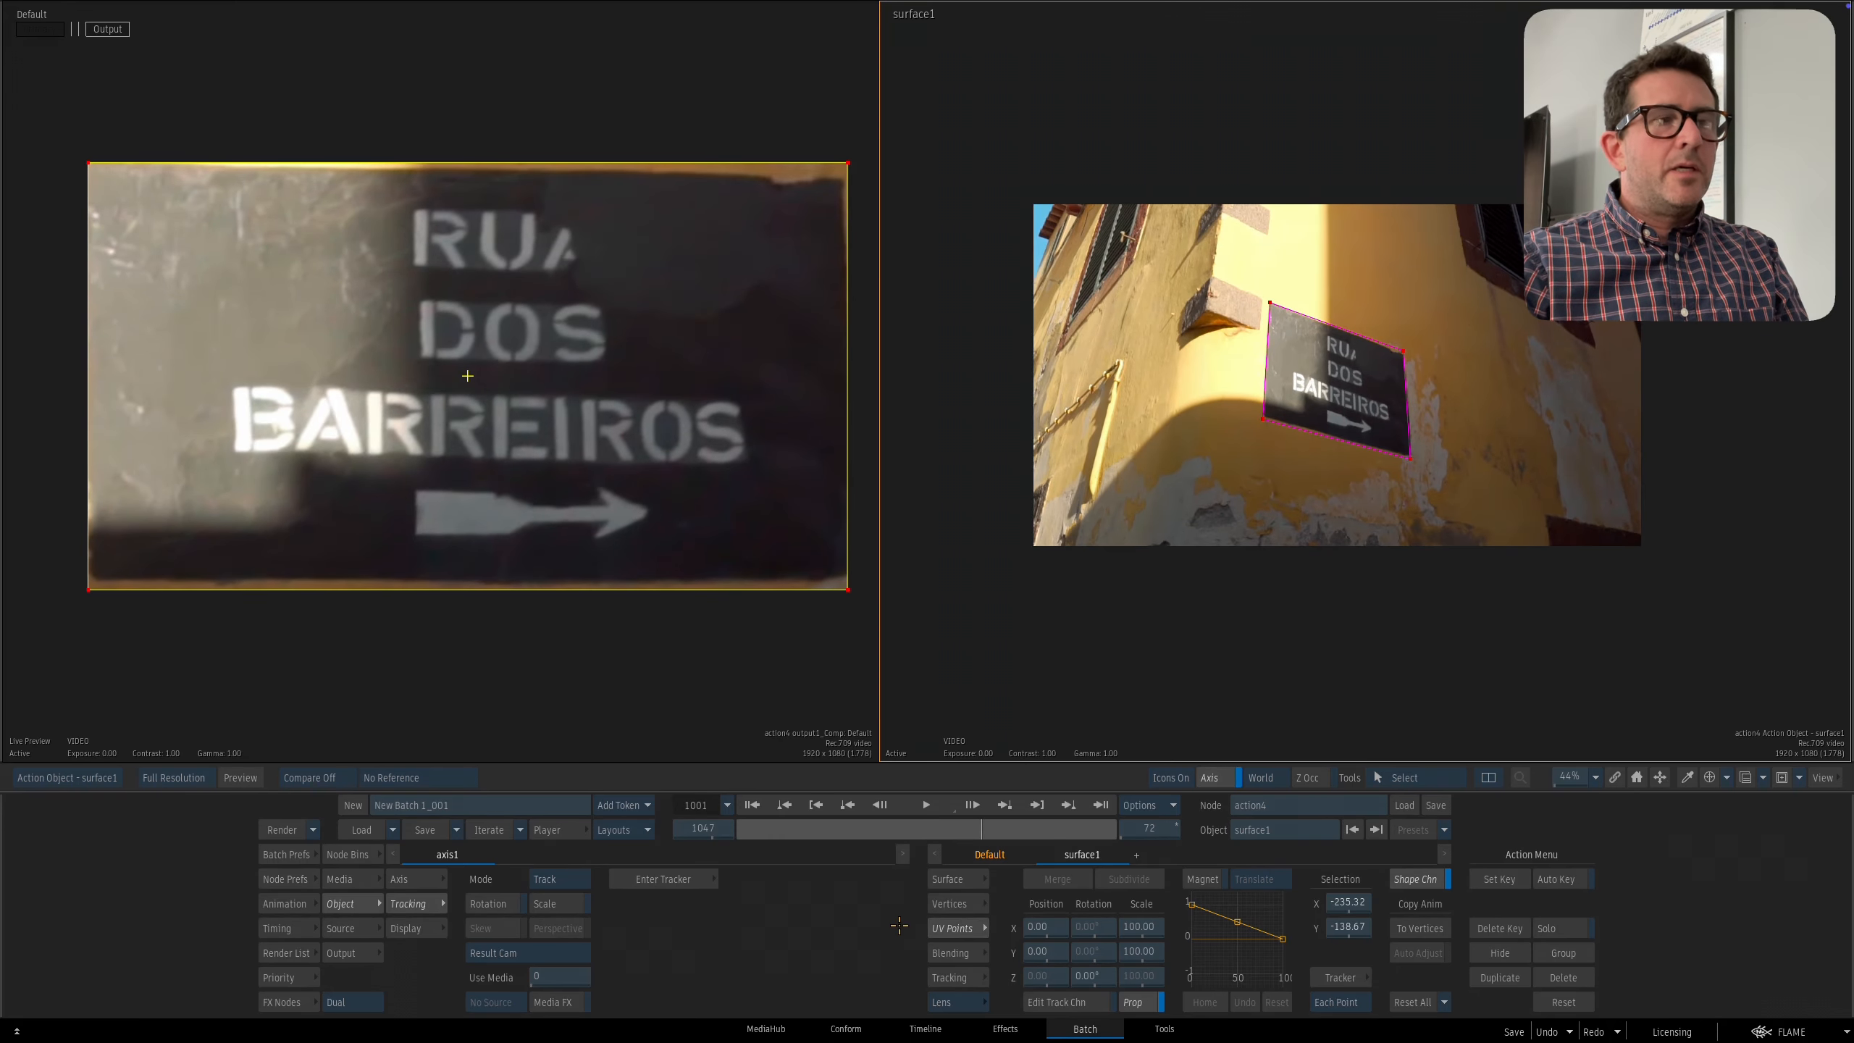
click(754, 805)
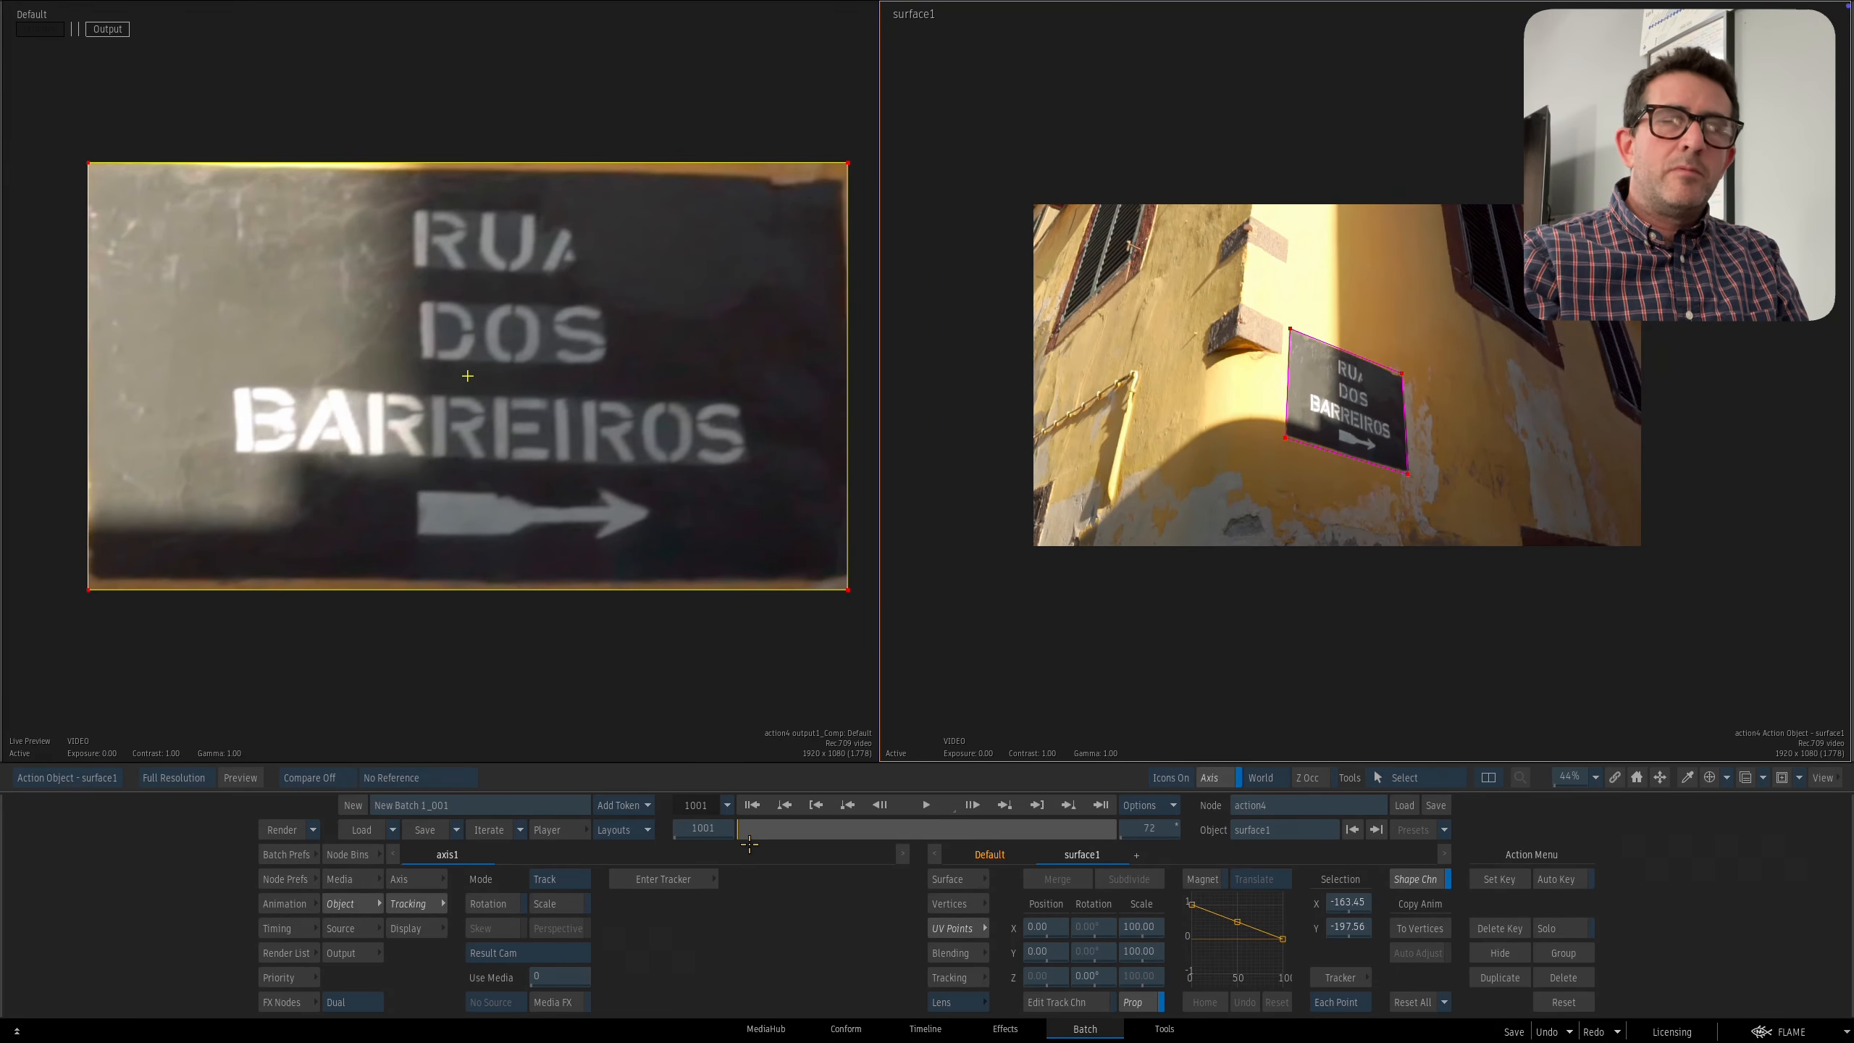
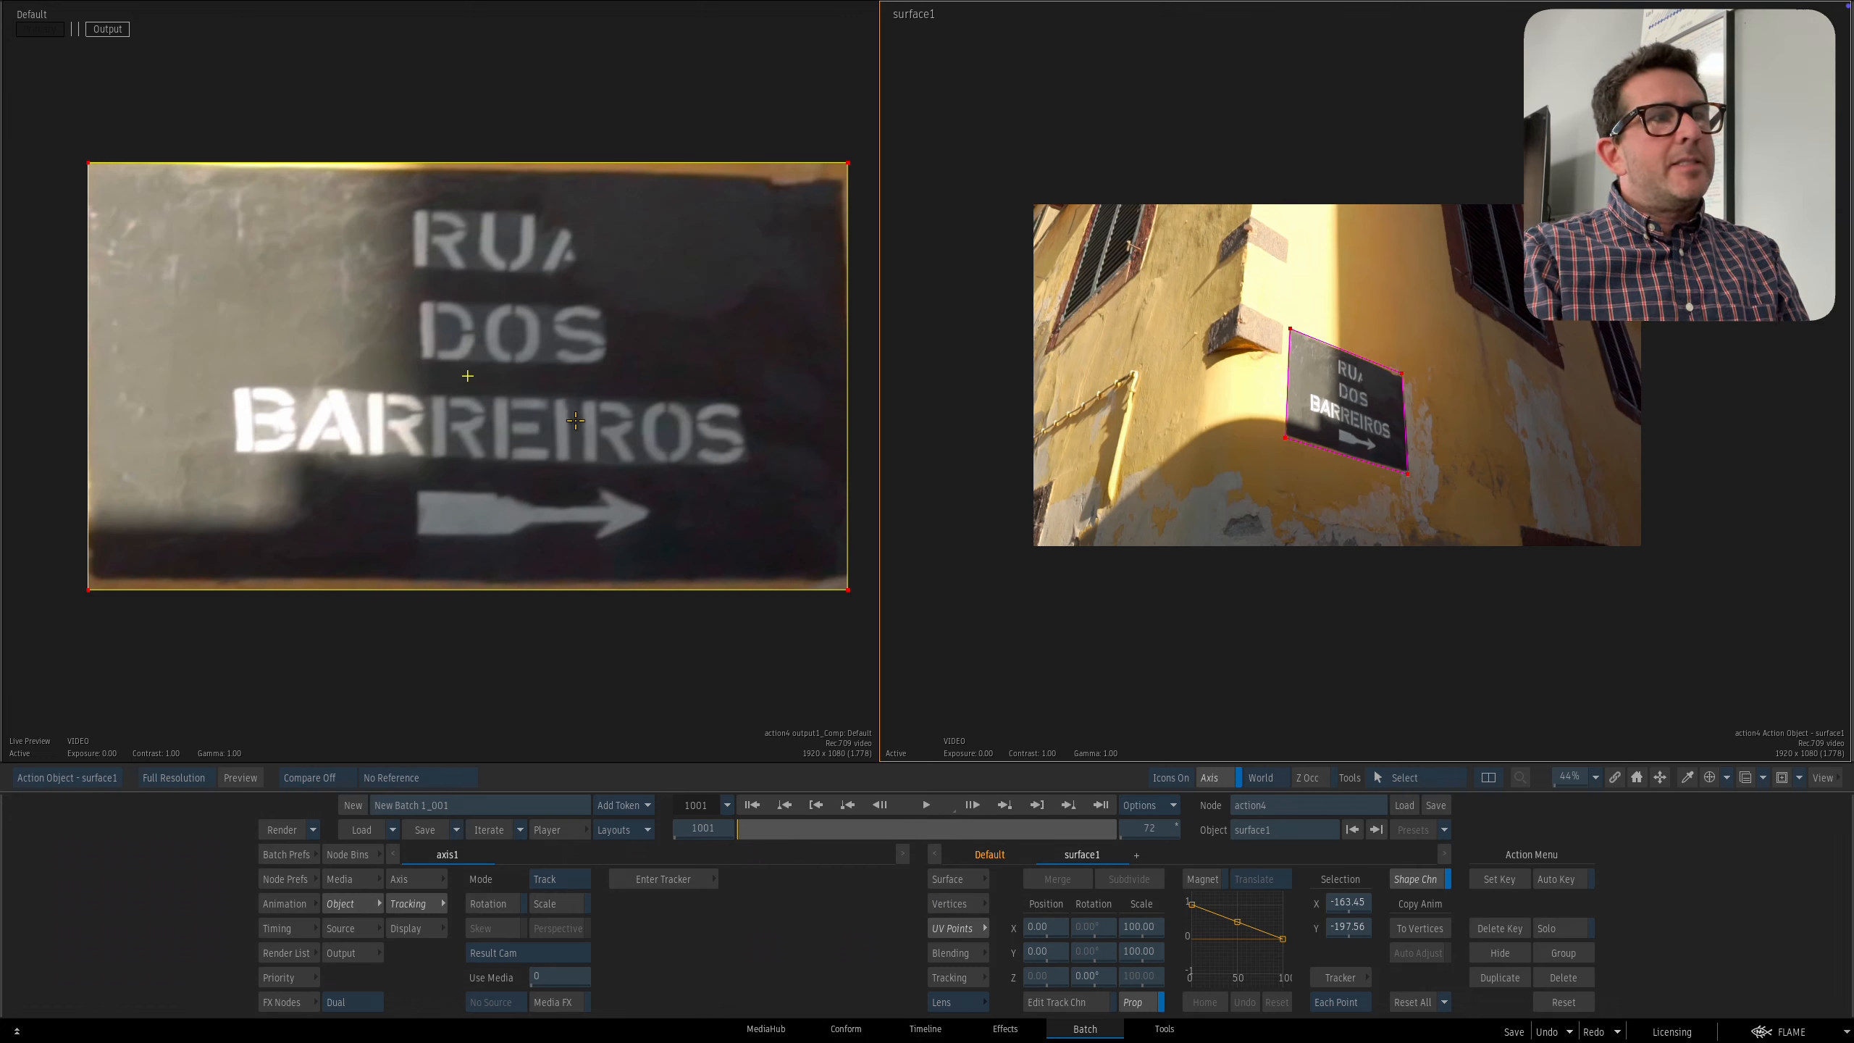
click(949, 903)
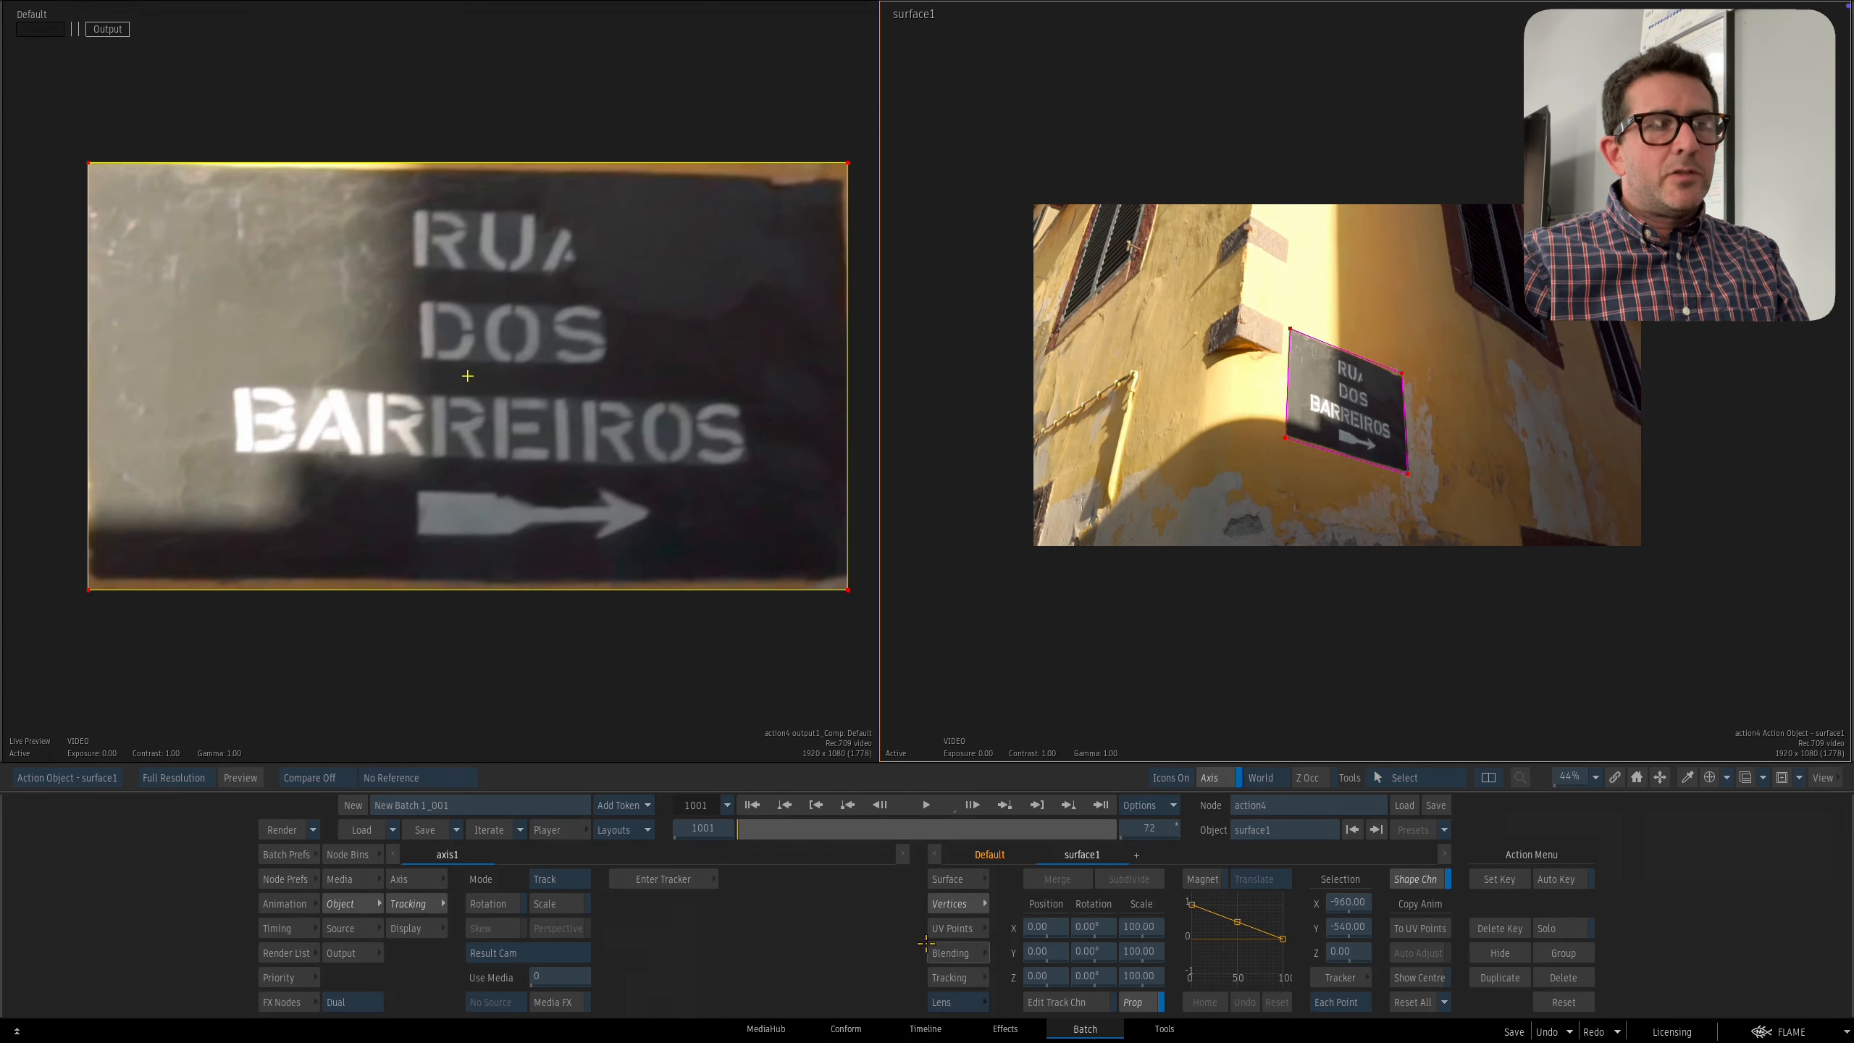
click(953, 928)
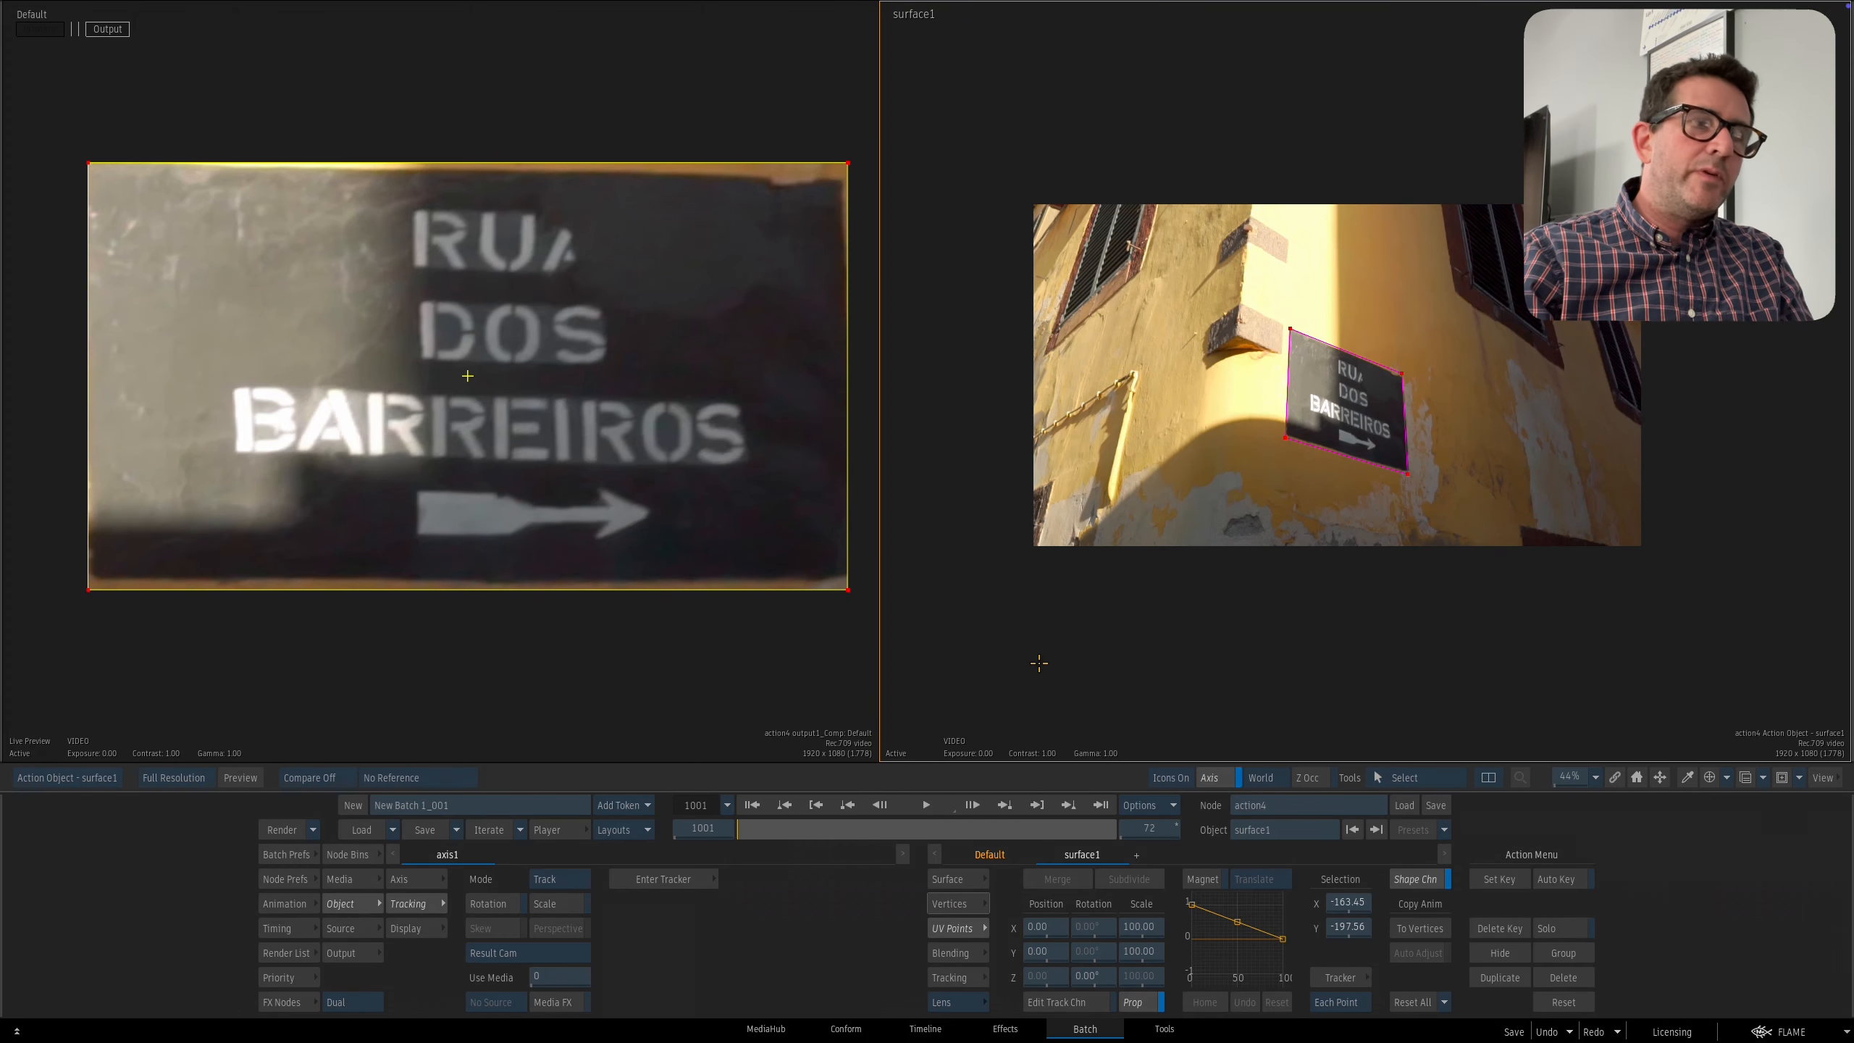
Show the Batch schematic in the second view, add a Paint node after action4, and open it.
key(Tab)
mouse_move(1252, 486)
mouse_down()
mouse_move(1366, 630)
mouse_move(1280, 538)
mouse_move(1366, 584)
mouse_up()
drag(1235, 589, 1326, 579)
key(Tab)
key(Tab)
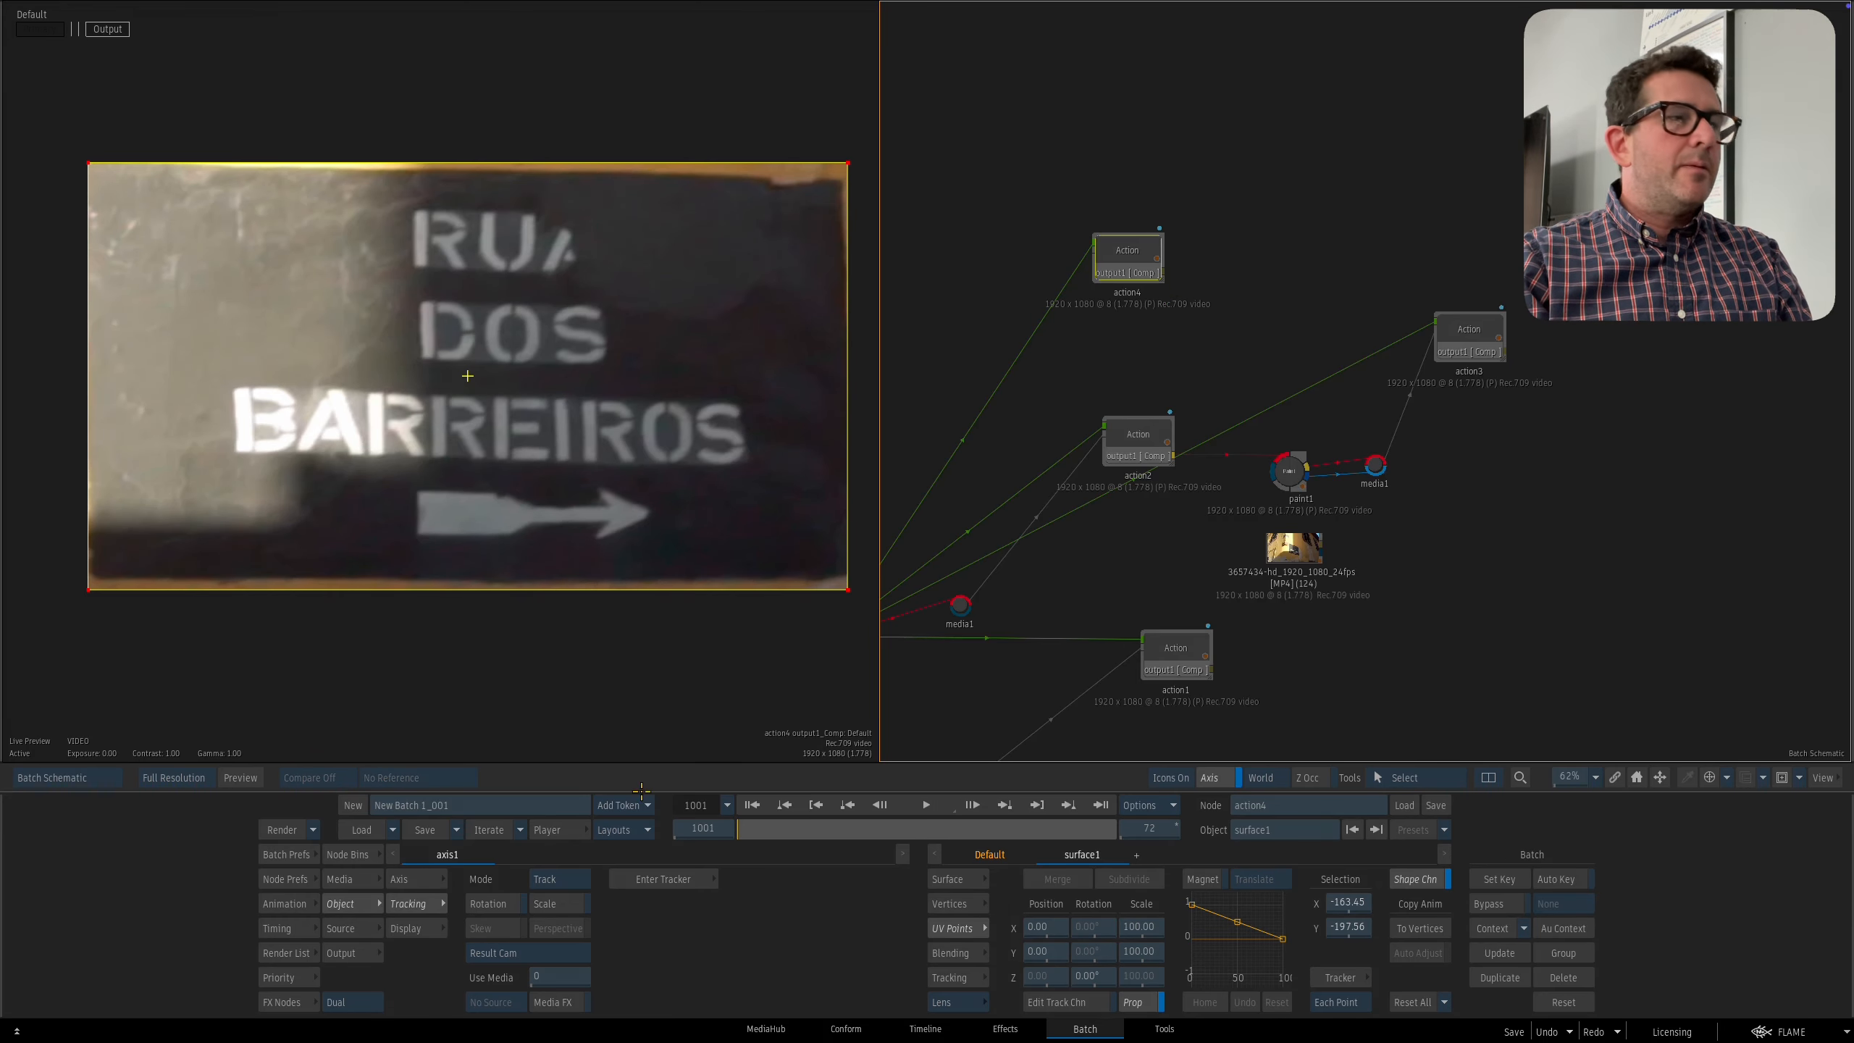
click(288, 1002)
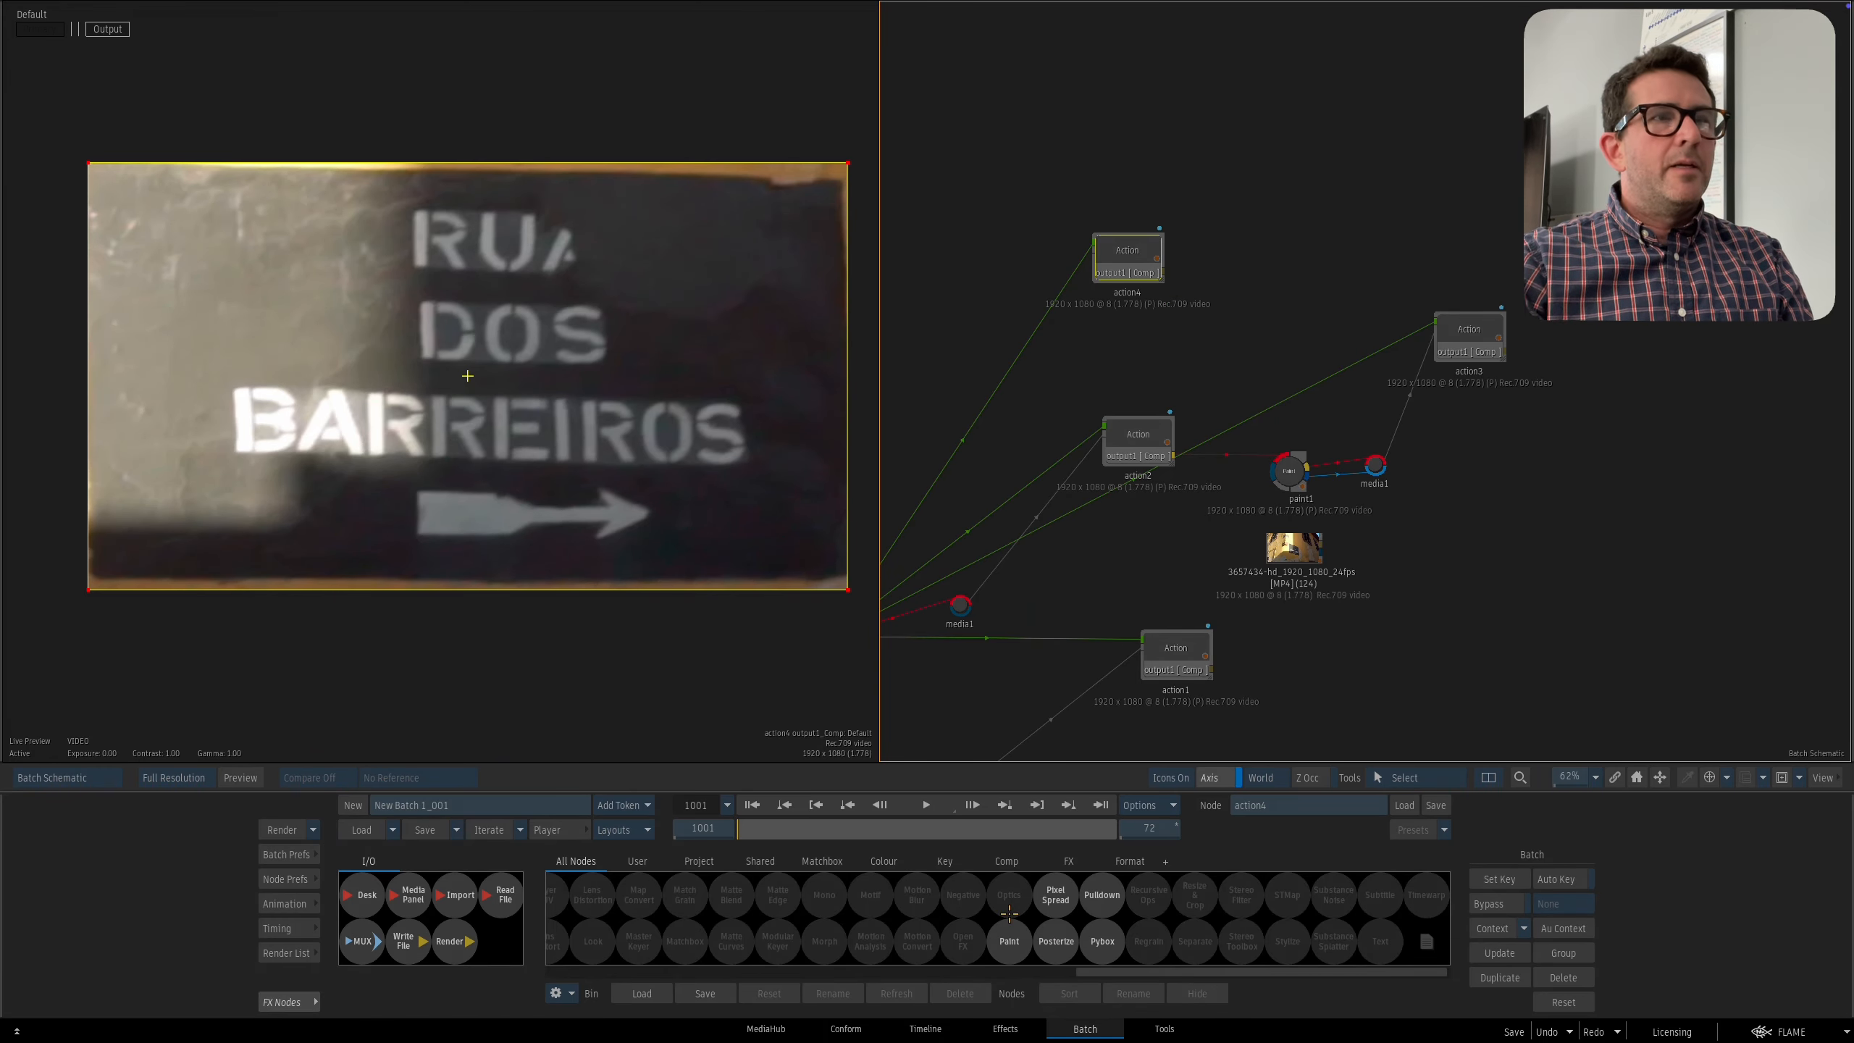
mouse_move(1009, 932)
mouse_down()
mouse_move(1209, 292)
mouse_move(1267, 301)
mouse_up()
double_click(1267, 302)
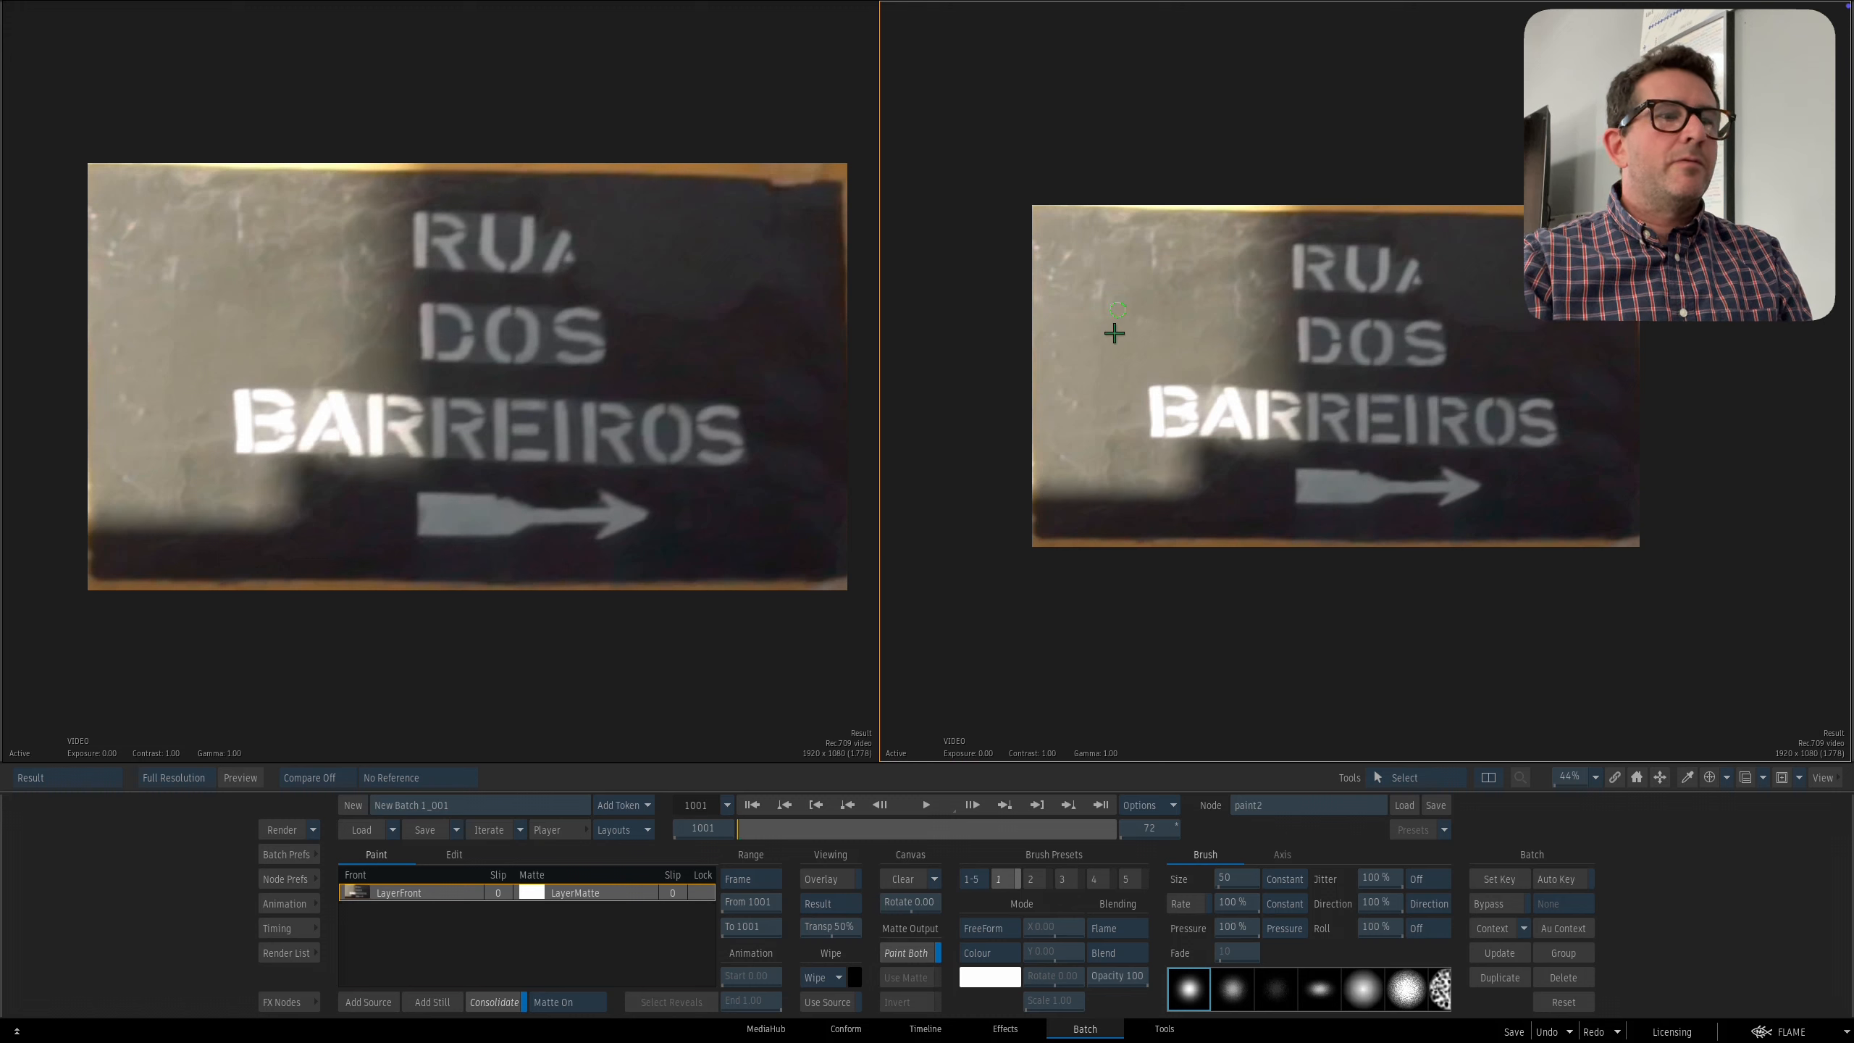
Set the paint range to Sequence and paint two white ovals and a U-shaped stroke beside the sign's lettering from the first frame.
click(751, 879)
click(762, 800)
mouse_move(1114, 252)
mouse_down()
mouse_move(1078, 308)
mouse_move(1100, 271)
mouse_move(1190, 266)
mouse_move(1143, 379)
mouse_move(1112, 384)
mouse_move(1130, 351)
mouse_up()
key(Escape)
Duplicate action4 in the Batch schematic and place the copy beyond paint2.
drag(1264, 437, 1217, 481)
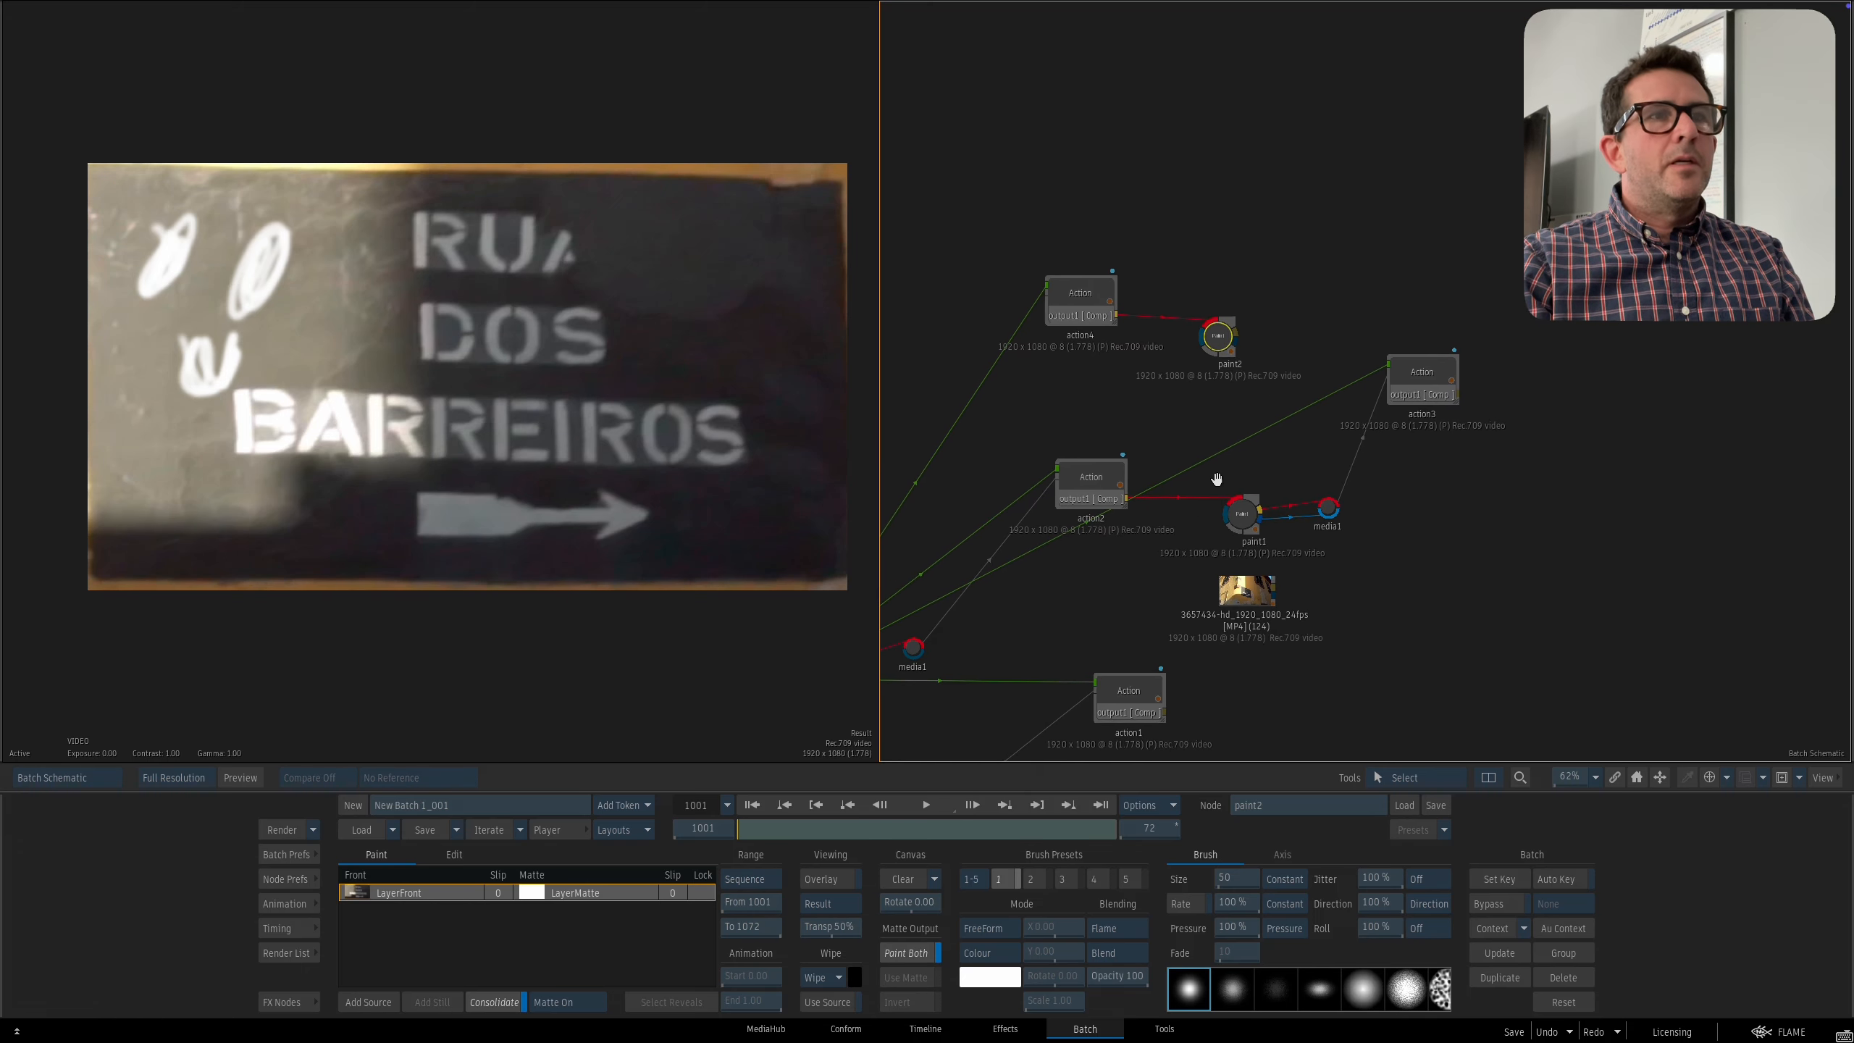
click(1082, 277)
right_click(1094, 293)
click(1161, 382)
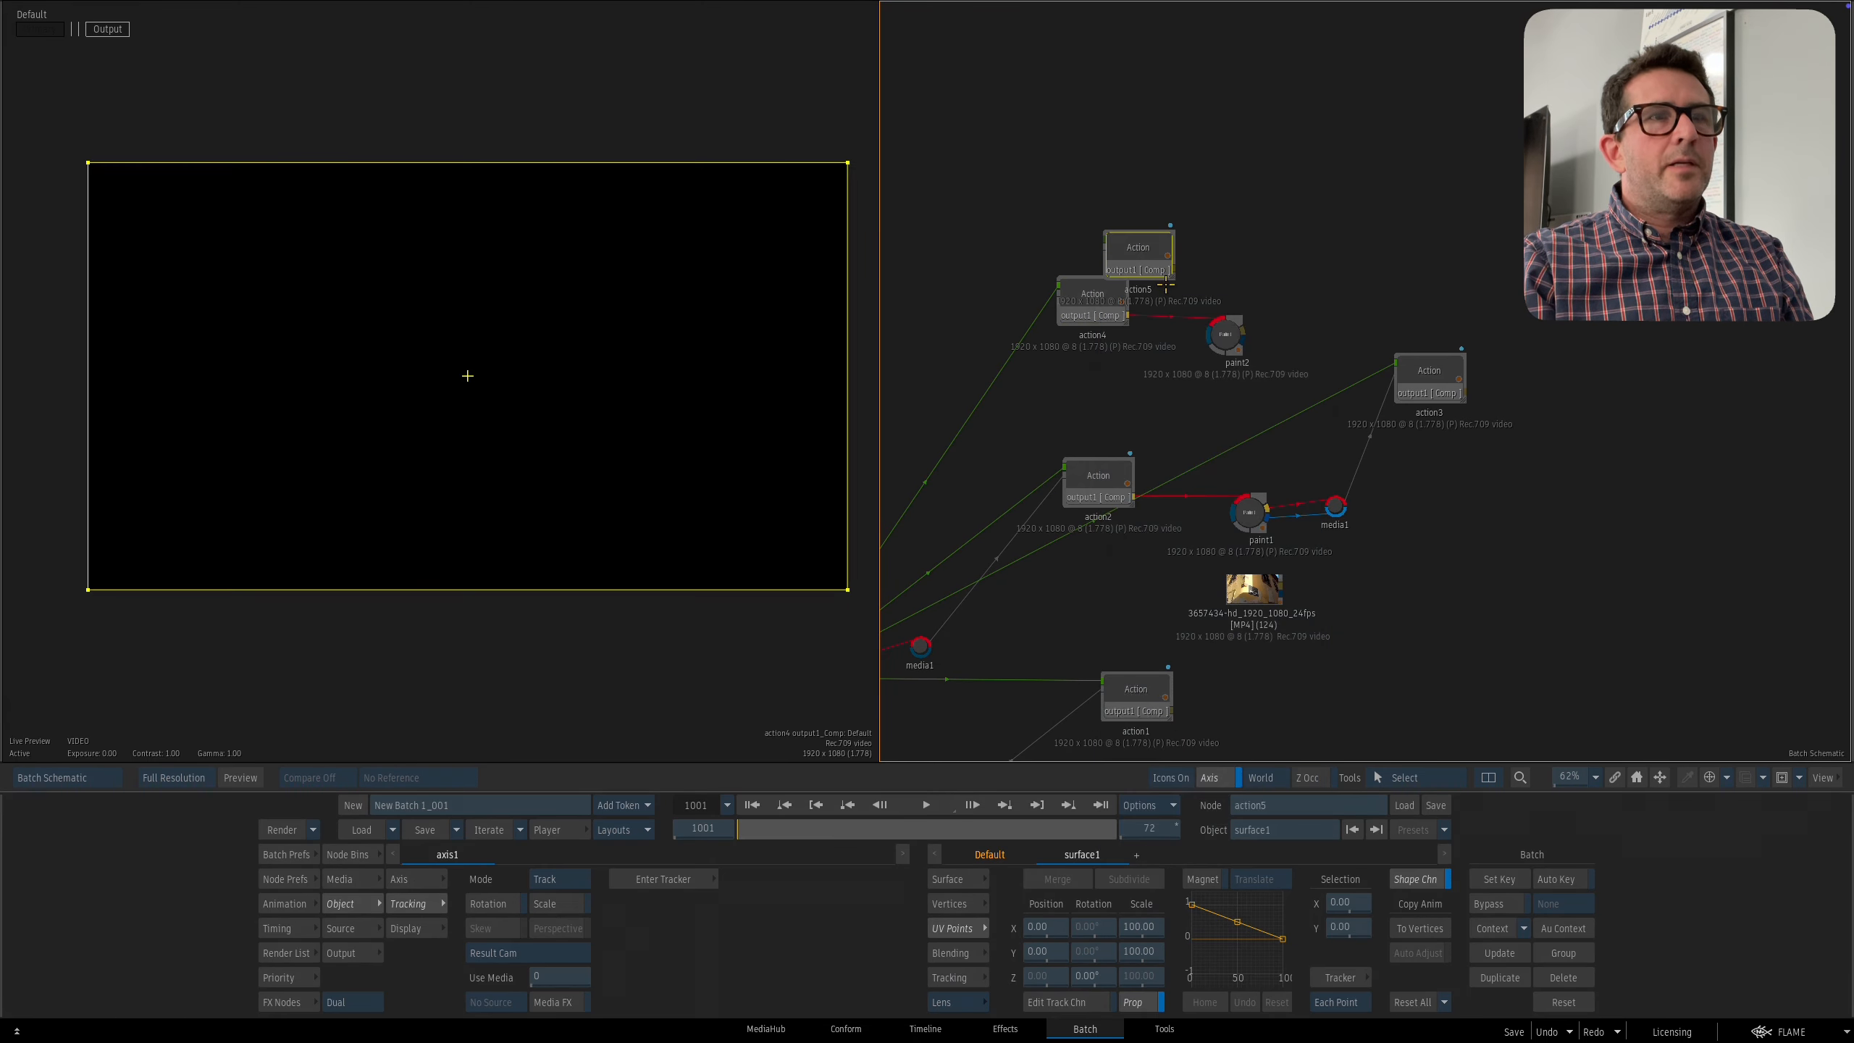
click(1376, 274)
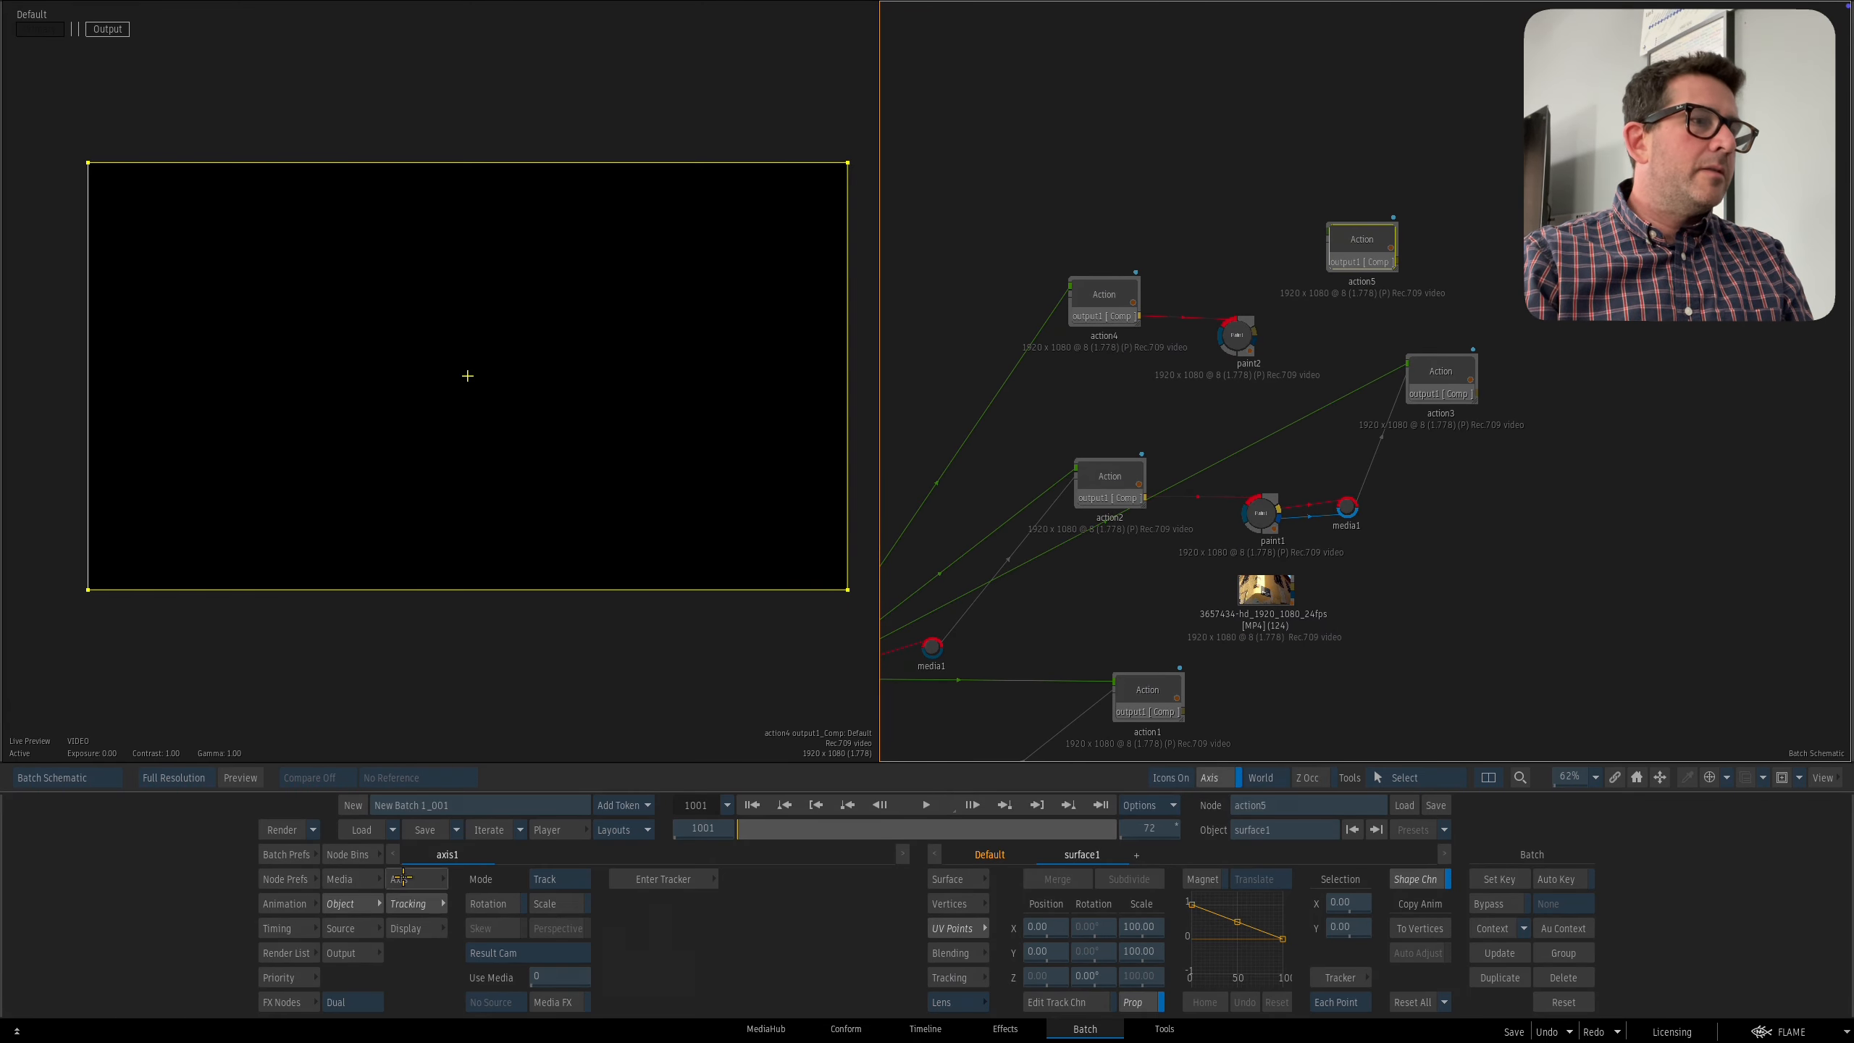
Connect the source clip as action5's background, add a new media input, and feed it paint2's result and matte.
click(340, 878)
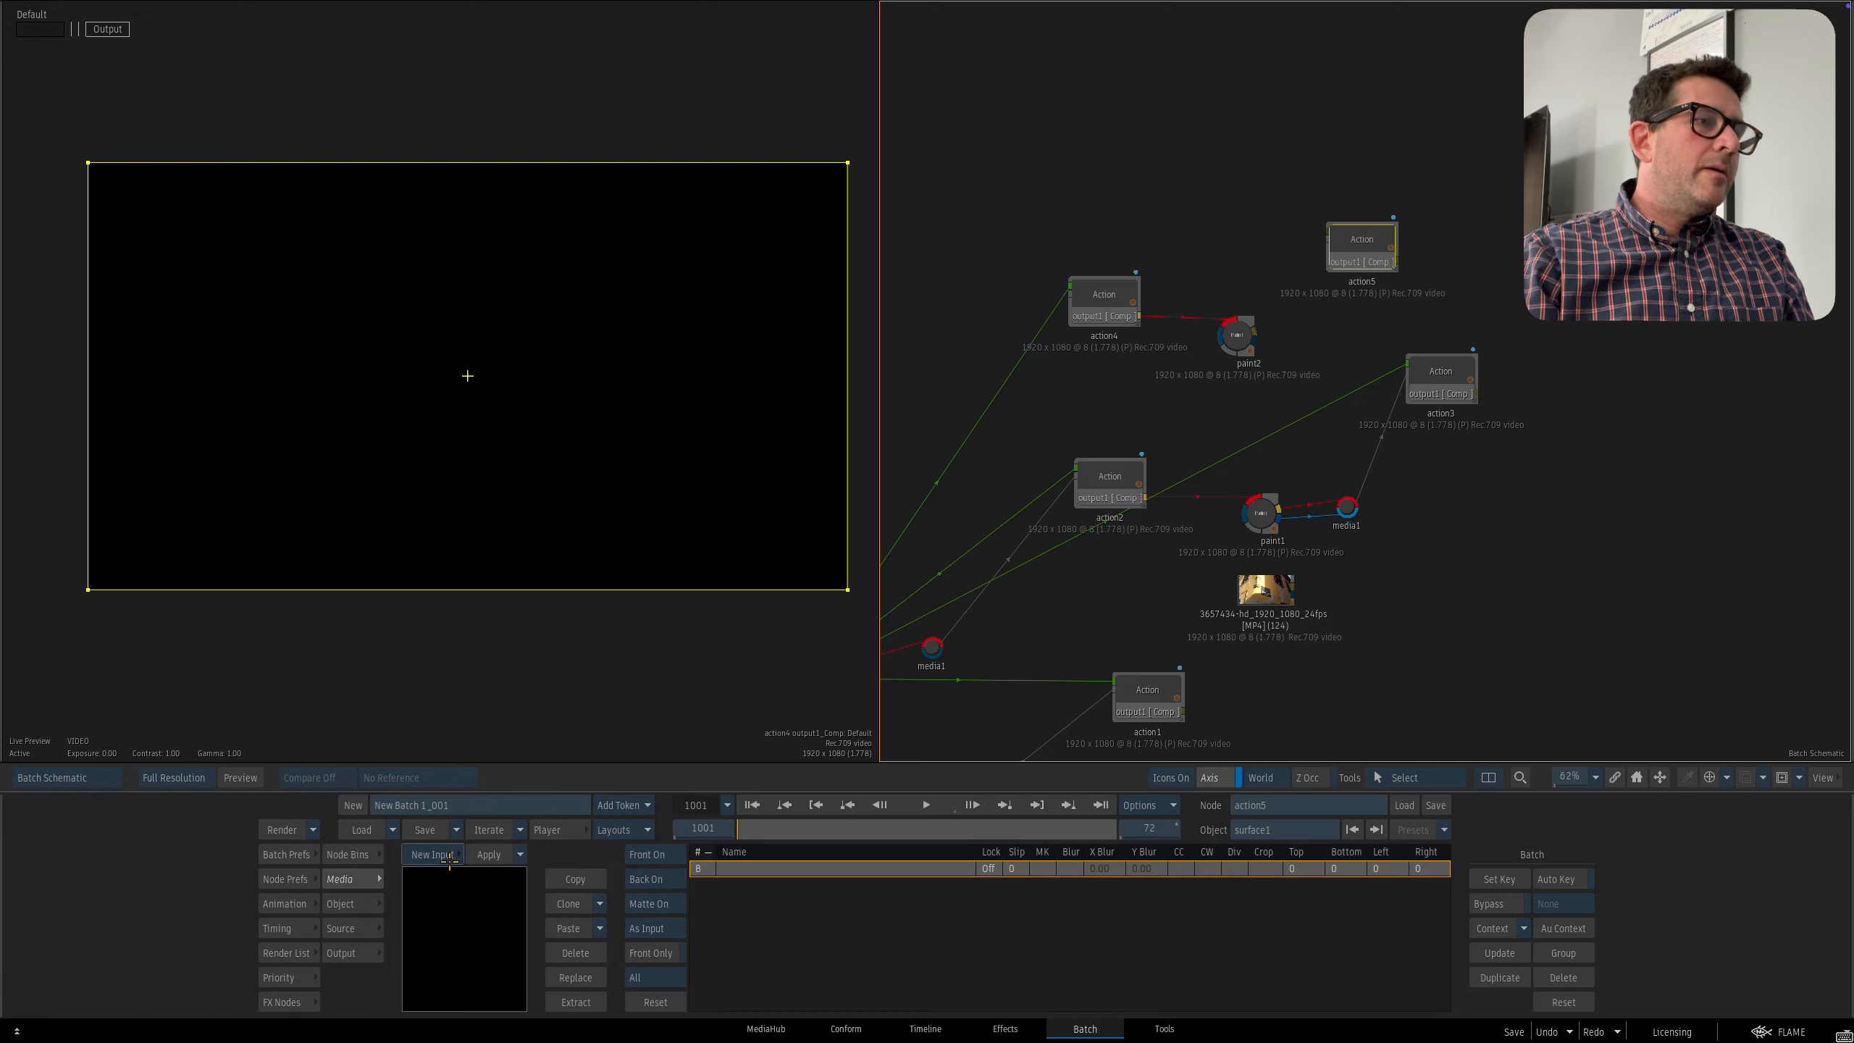
drag(1133, 436, 1394, 385)
drag(1548, 239, 1117, 623)
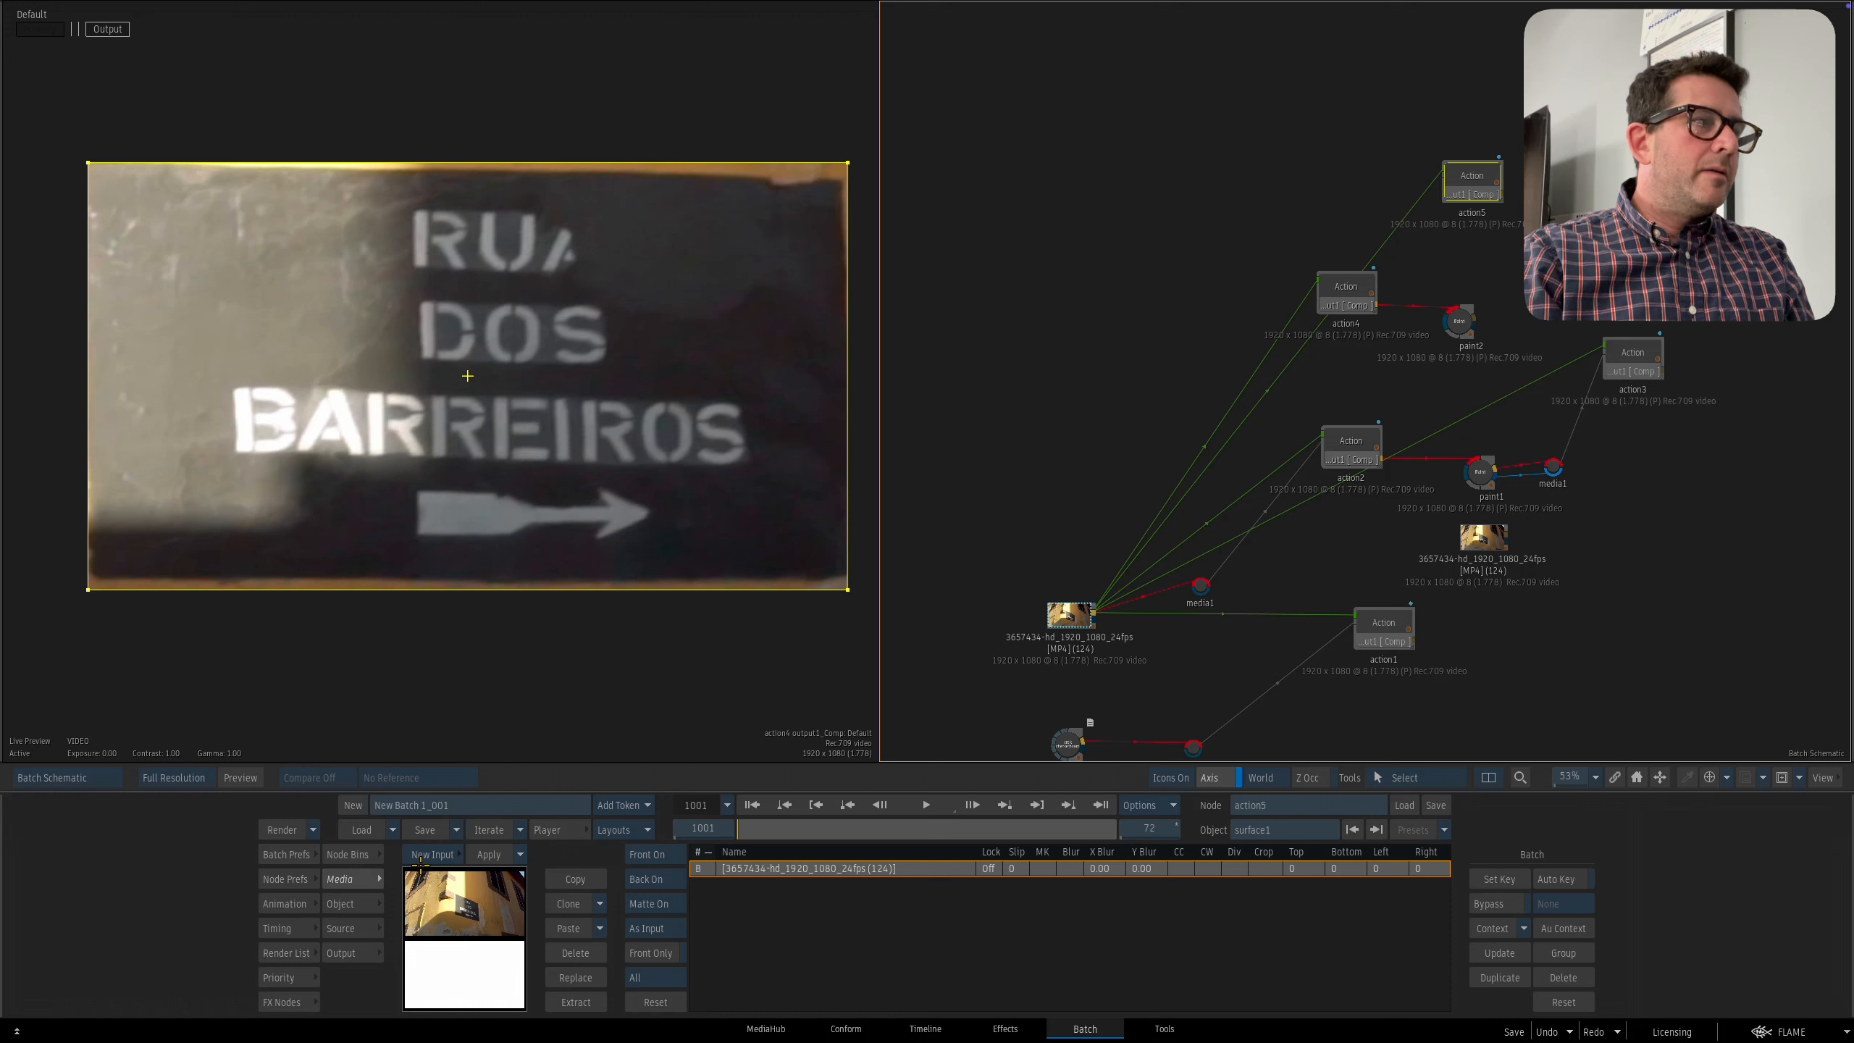
click(431, 854)
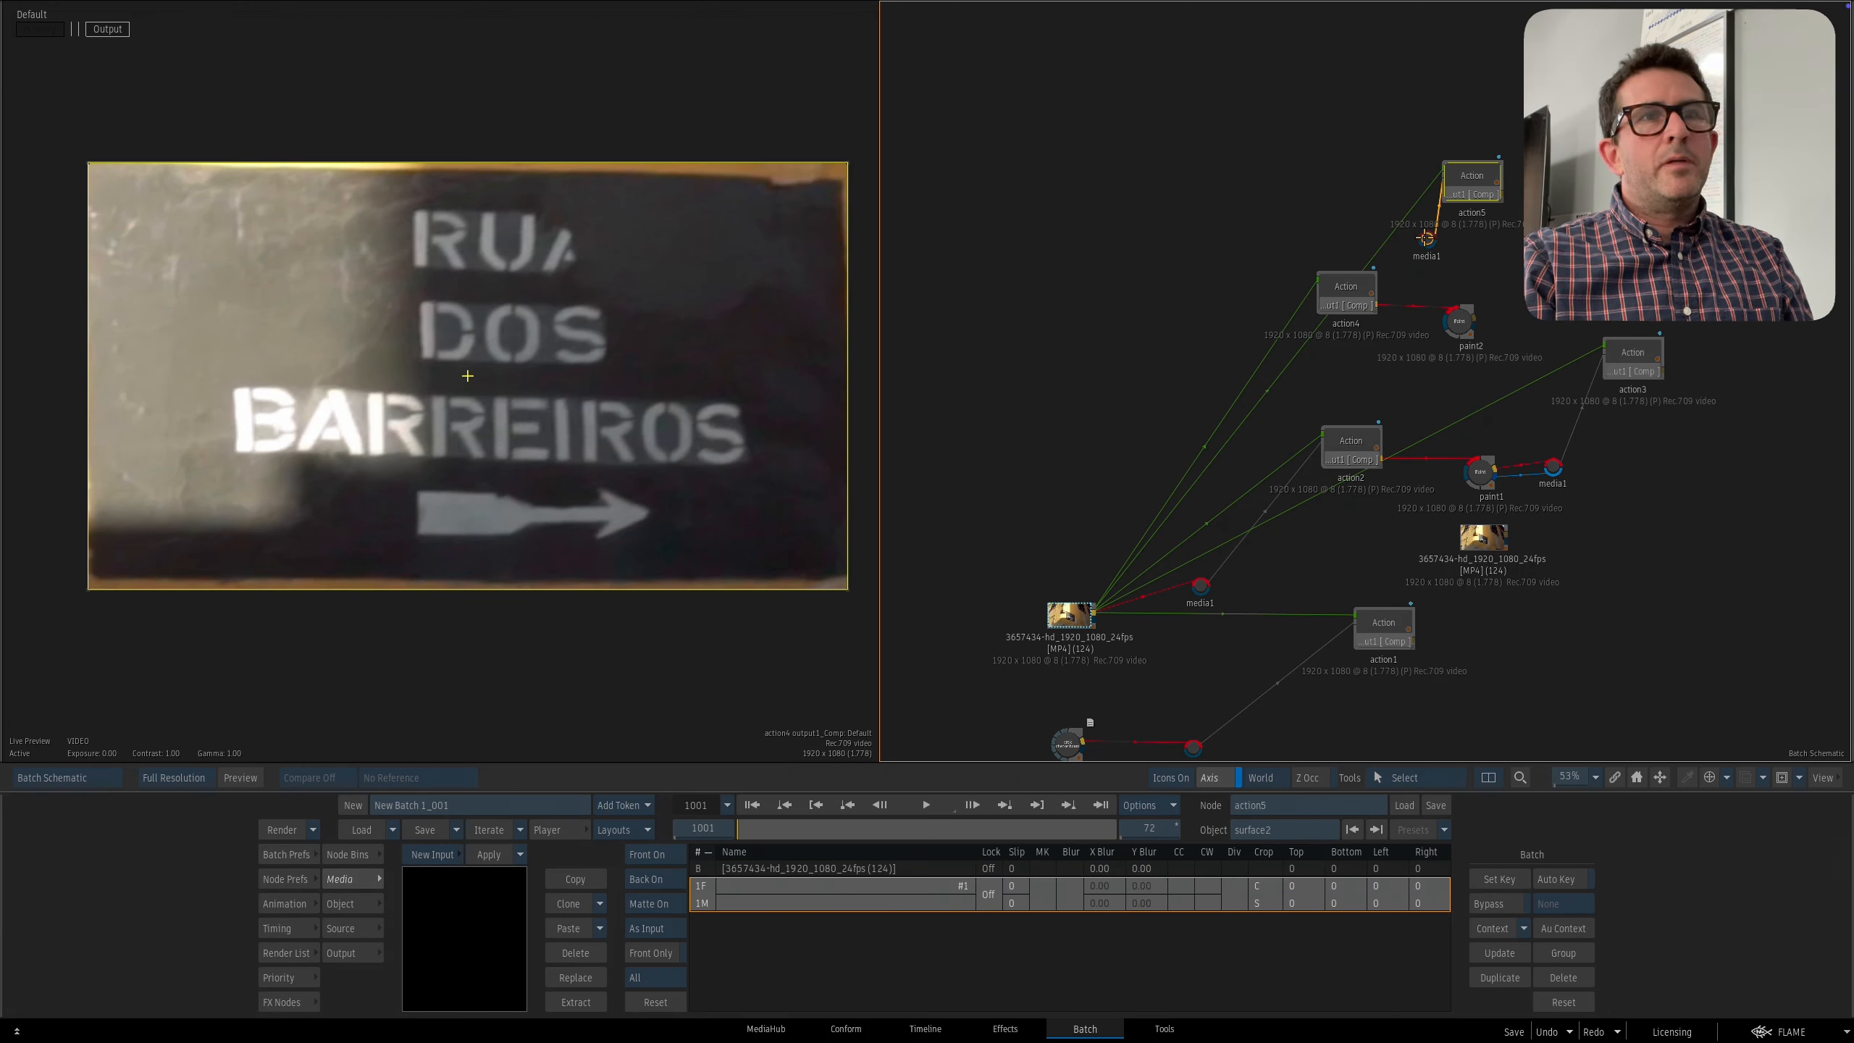
drag(1425, 239, 1490, 326)
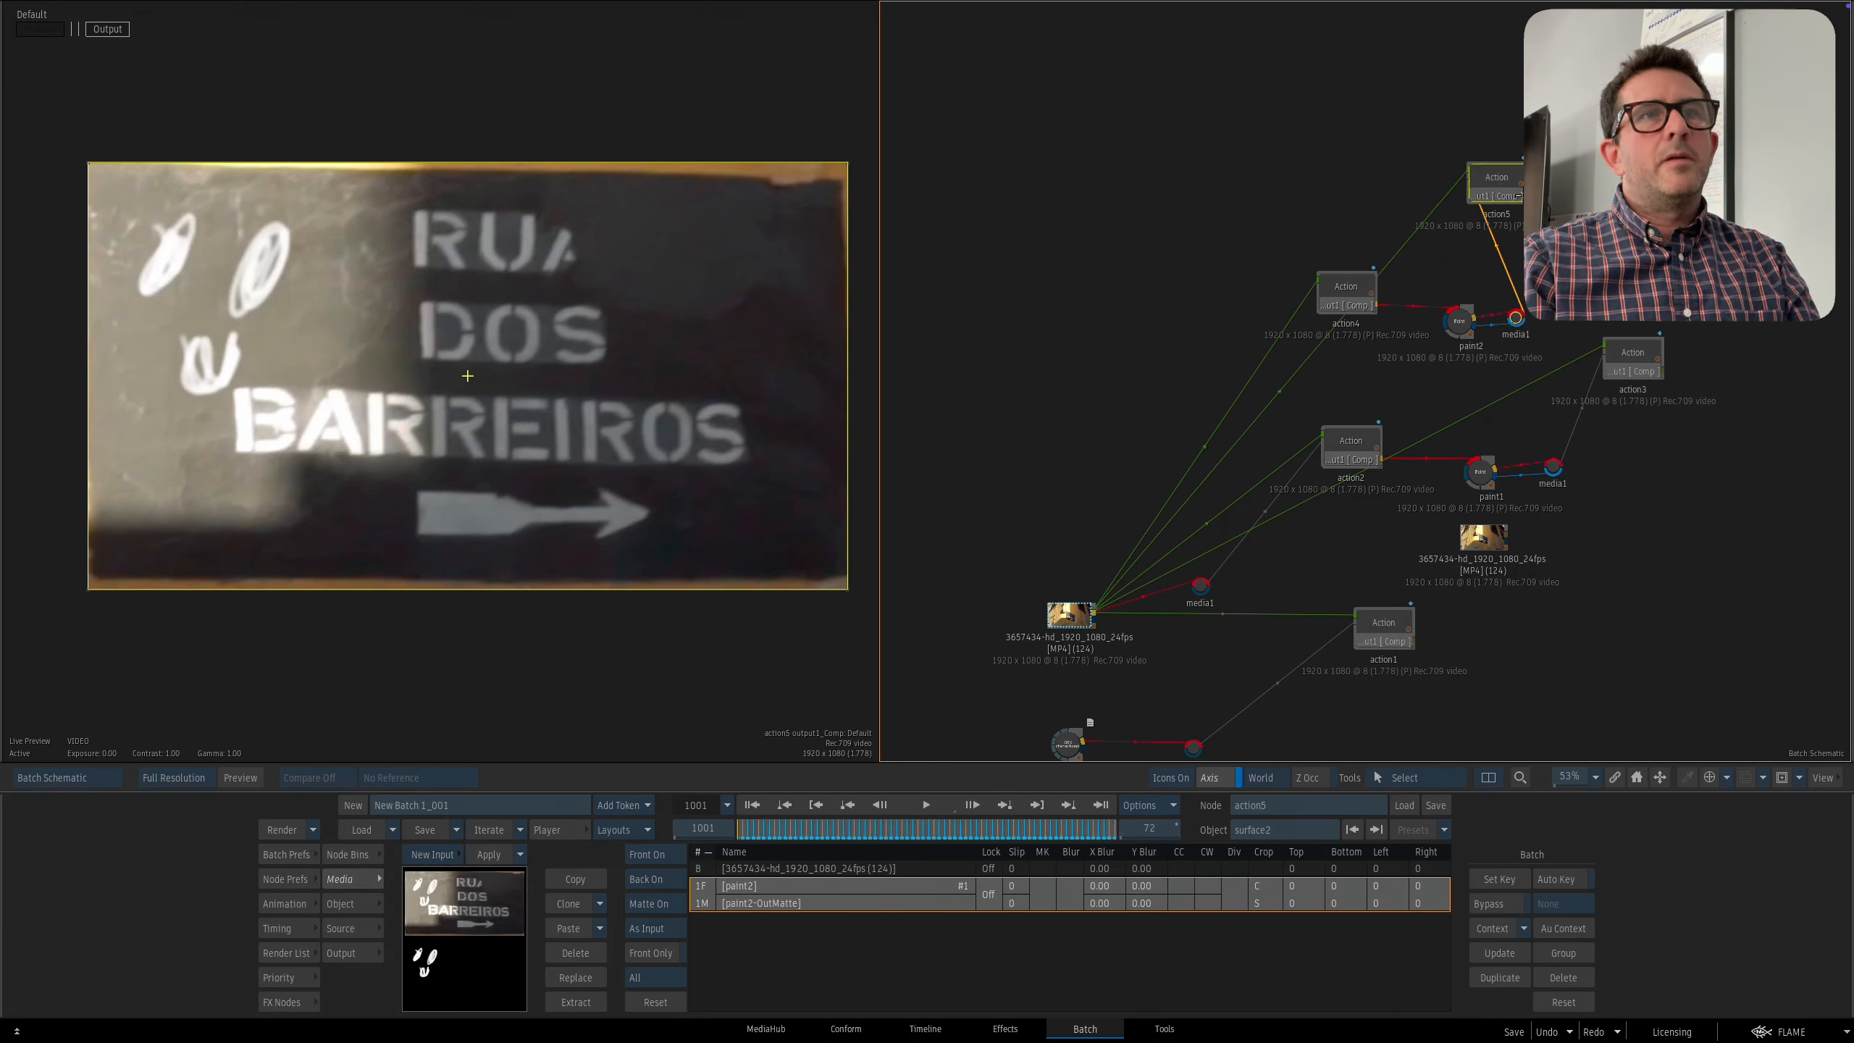
In action5's schematic, delete axis2 with surface2 and assign the paint2 media to surface1.
double_click(1512, 316)
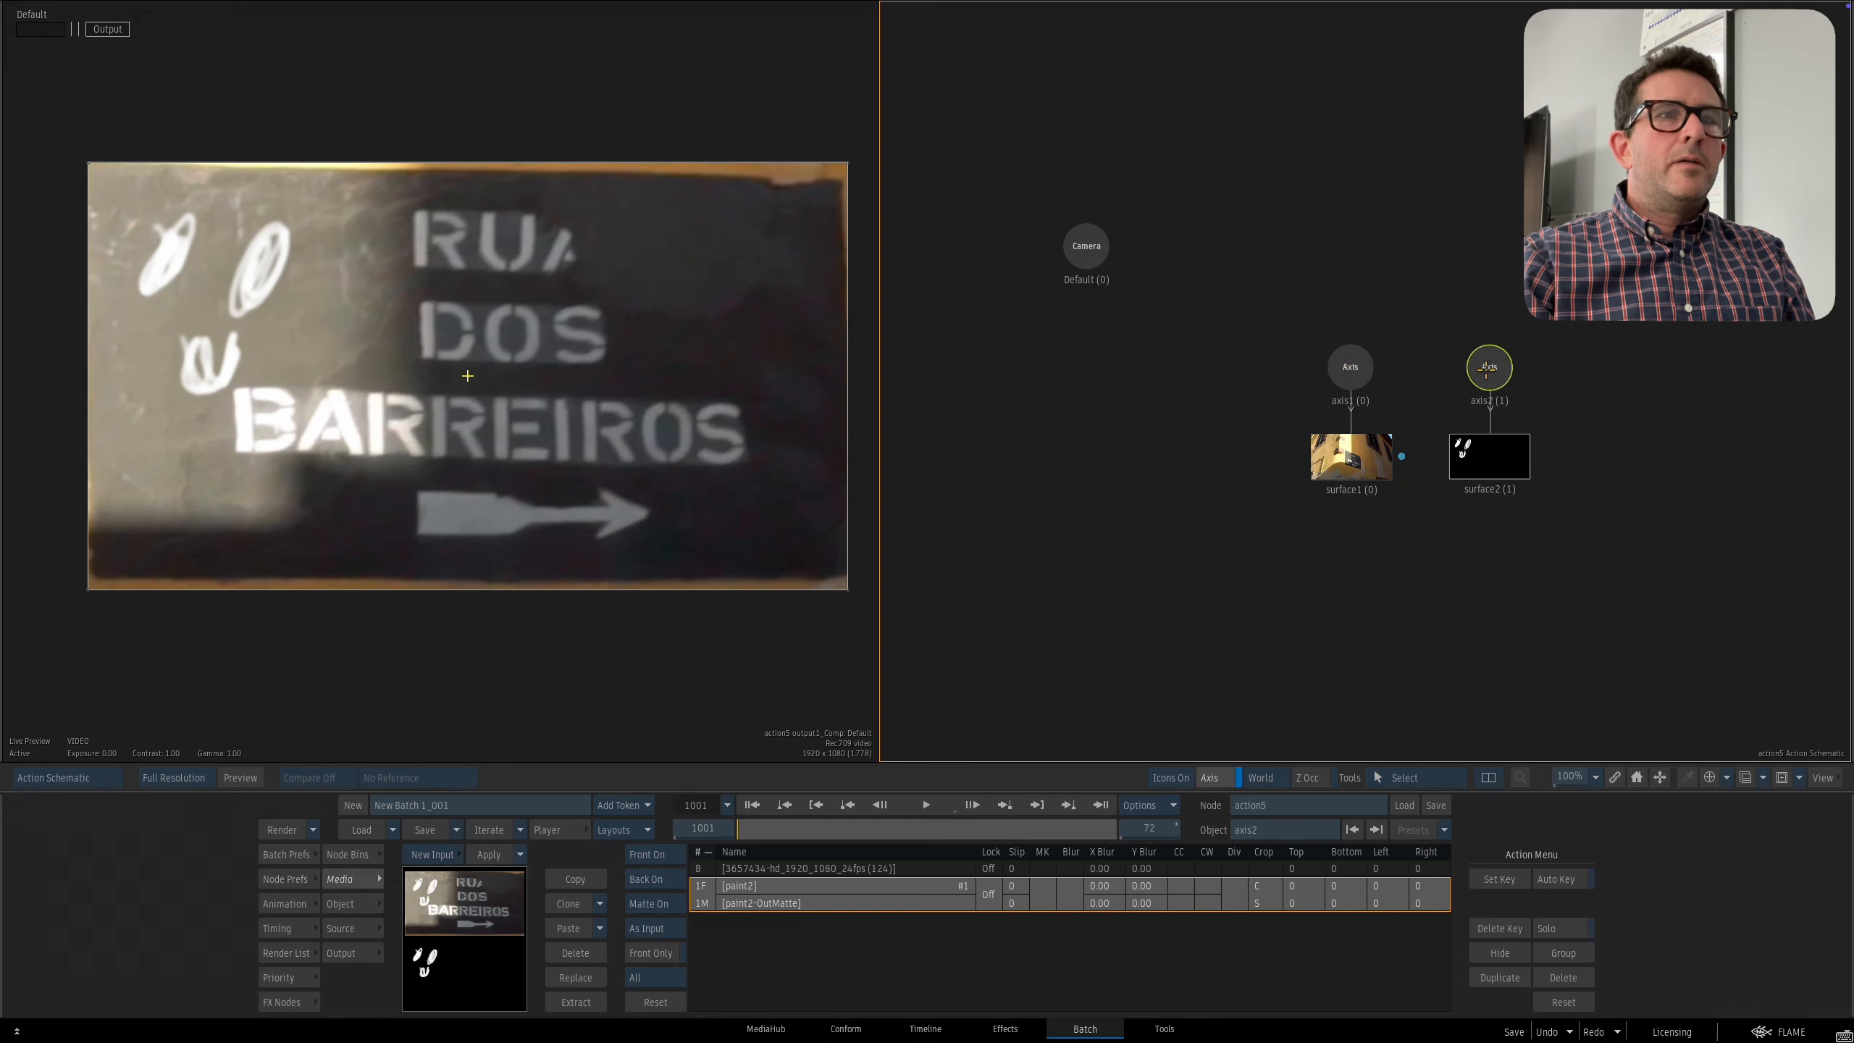
drag(1489, 368, 1319, 899)
click(1343, 465)
right_click(1345, 467)
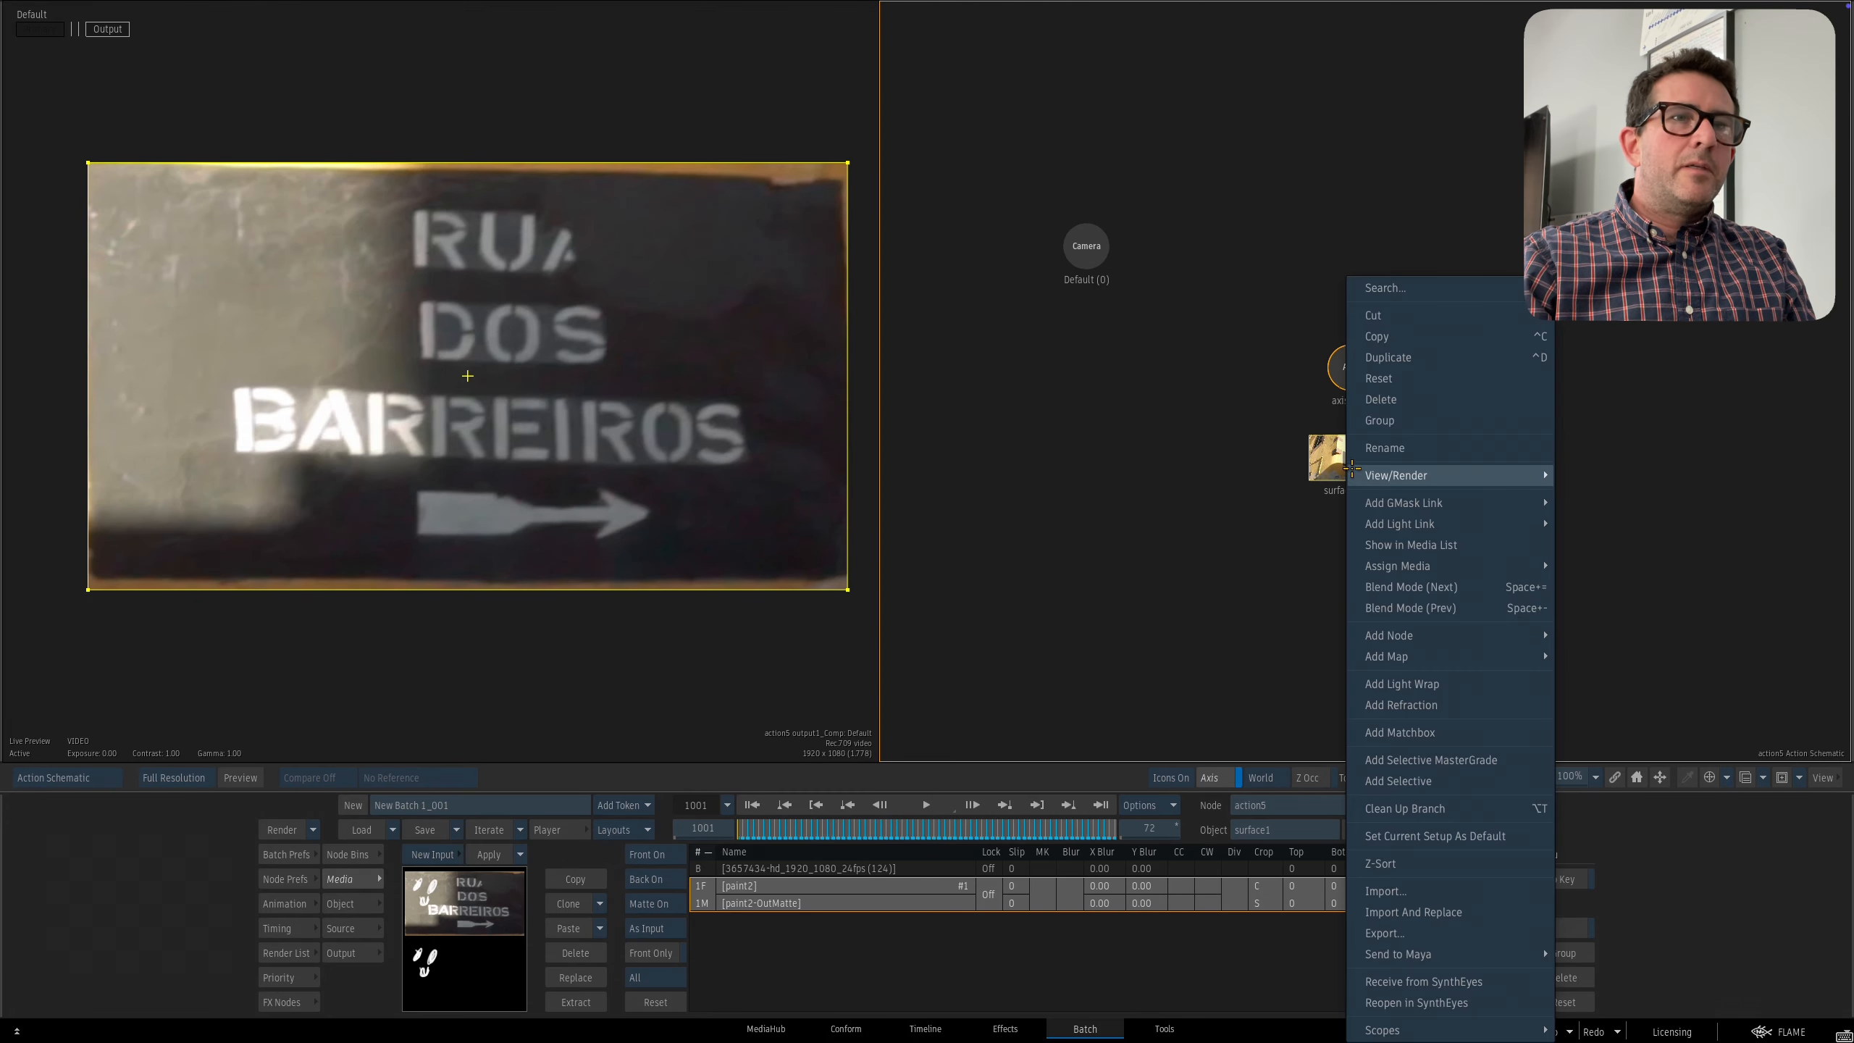
mouse_move(1478, 562)
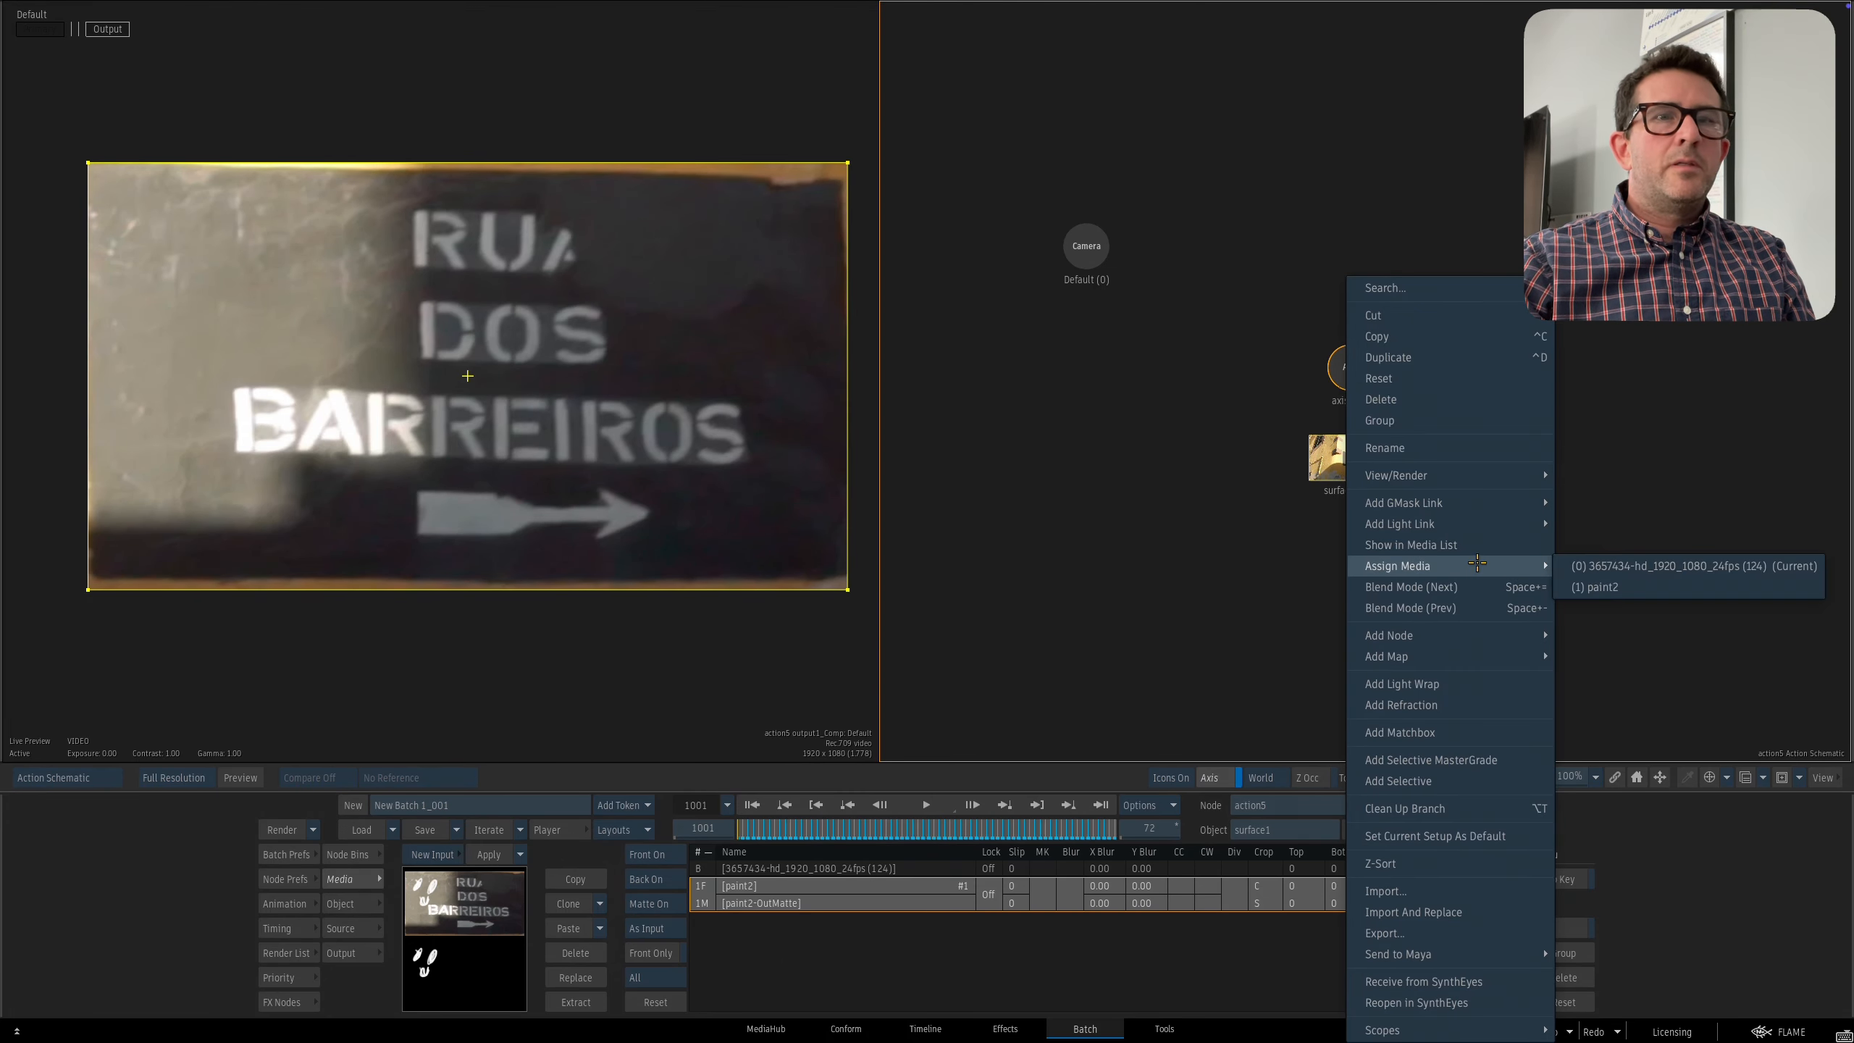
click(1614, 587)
drag(1350, 469, 1333, 472)
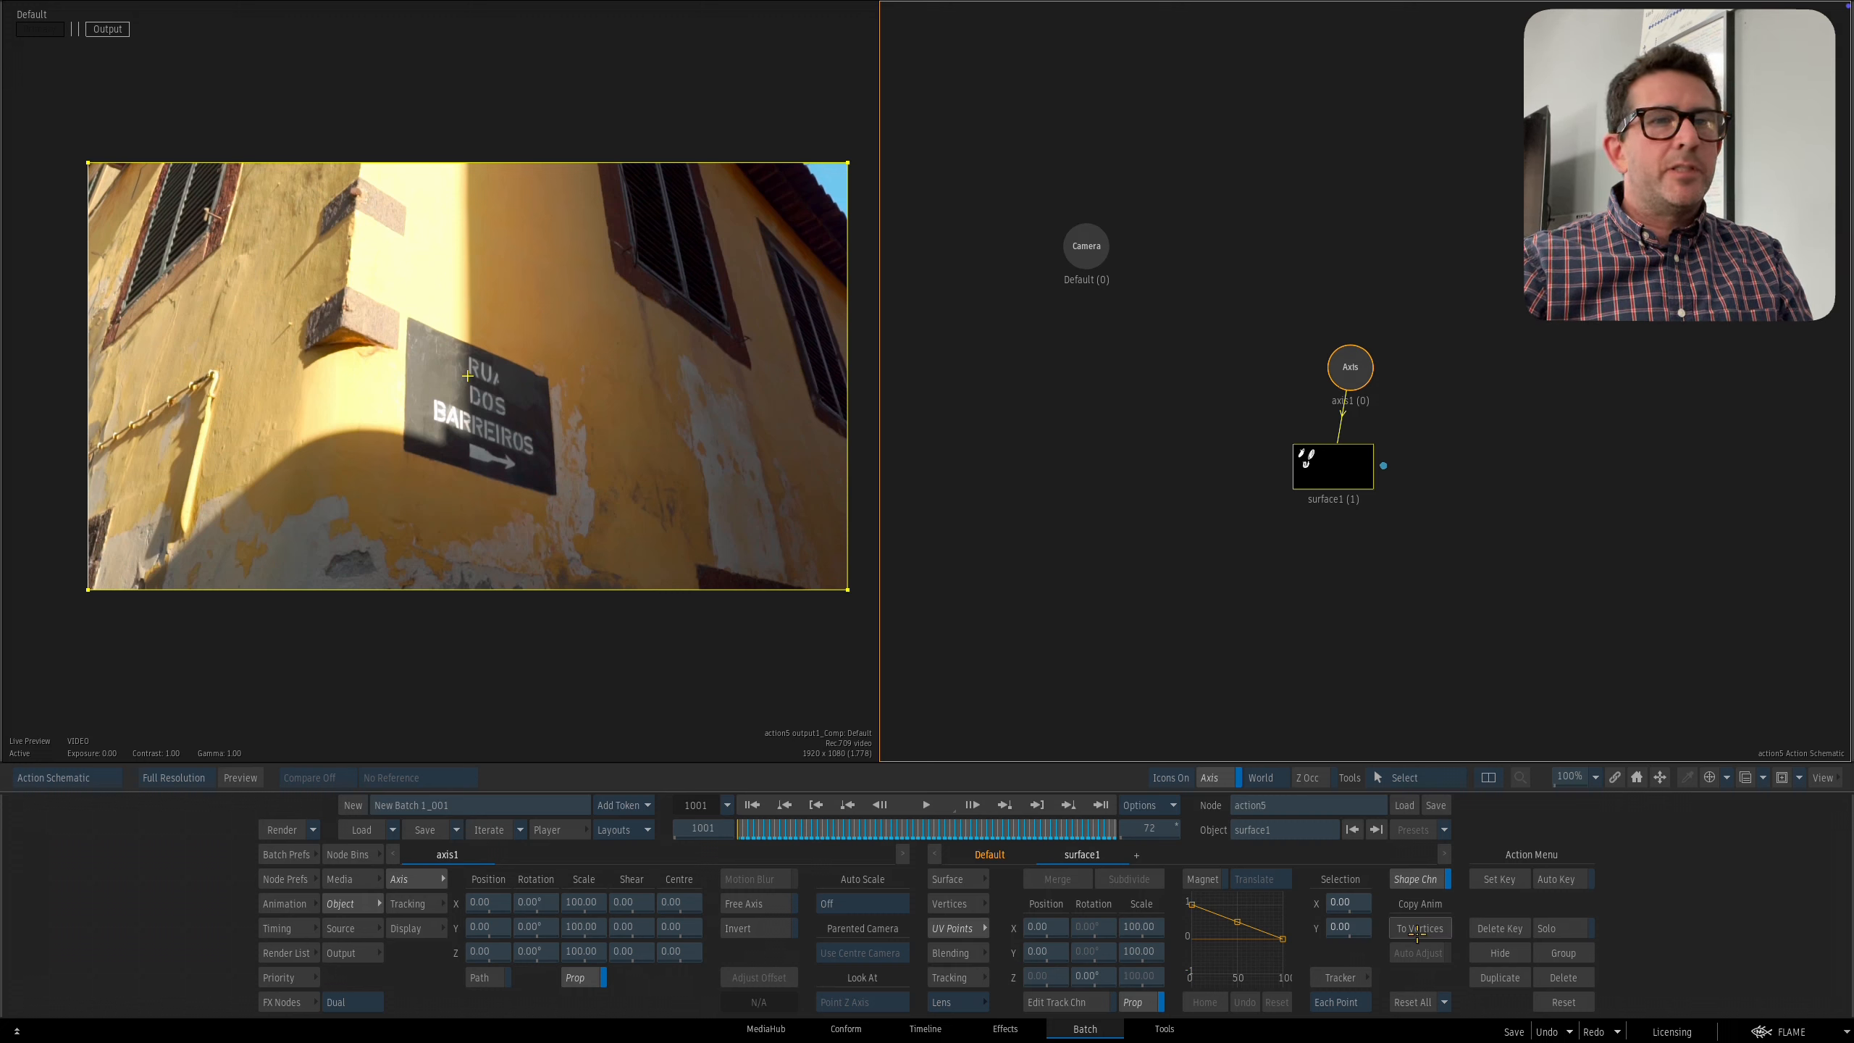
Copy surface1's tracked UV points to its vertices and reset the UV points to fit the painted strokes onto the sign.
click(1365, 678)
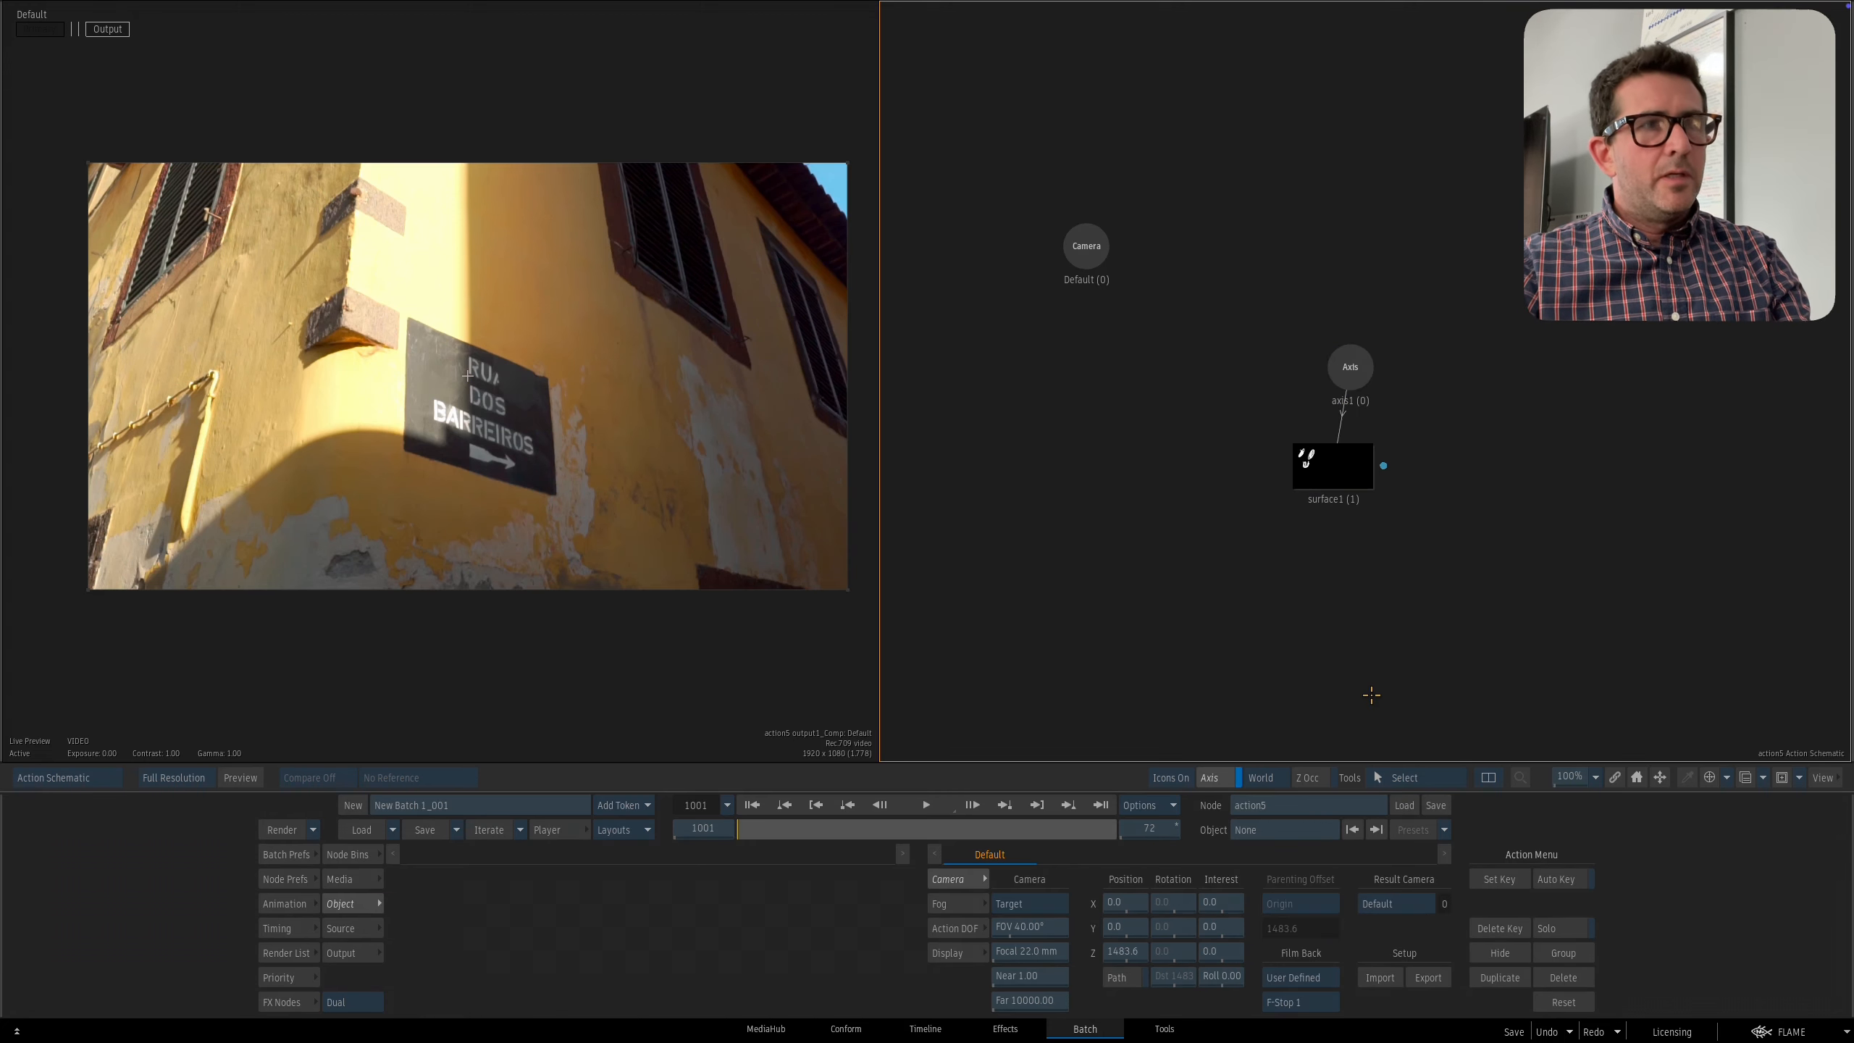
double_click(1333, 477)
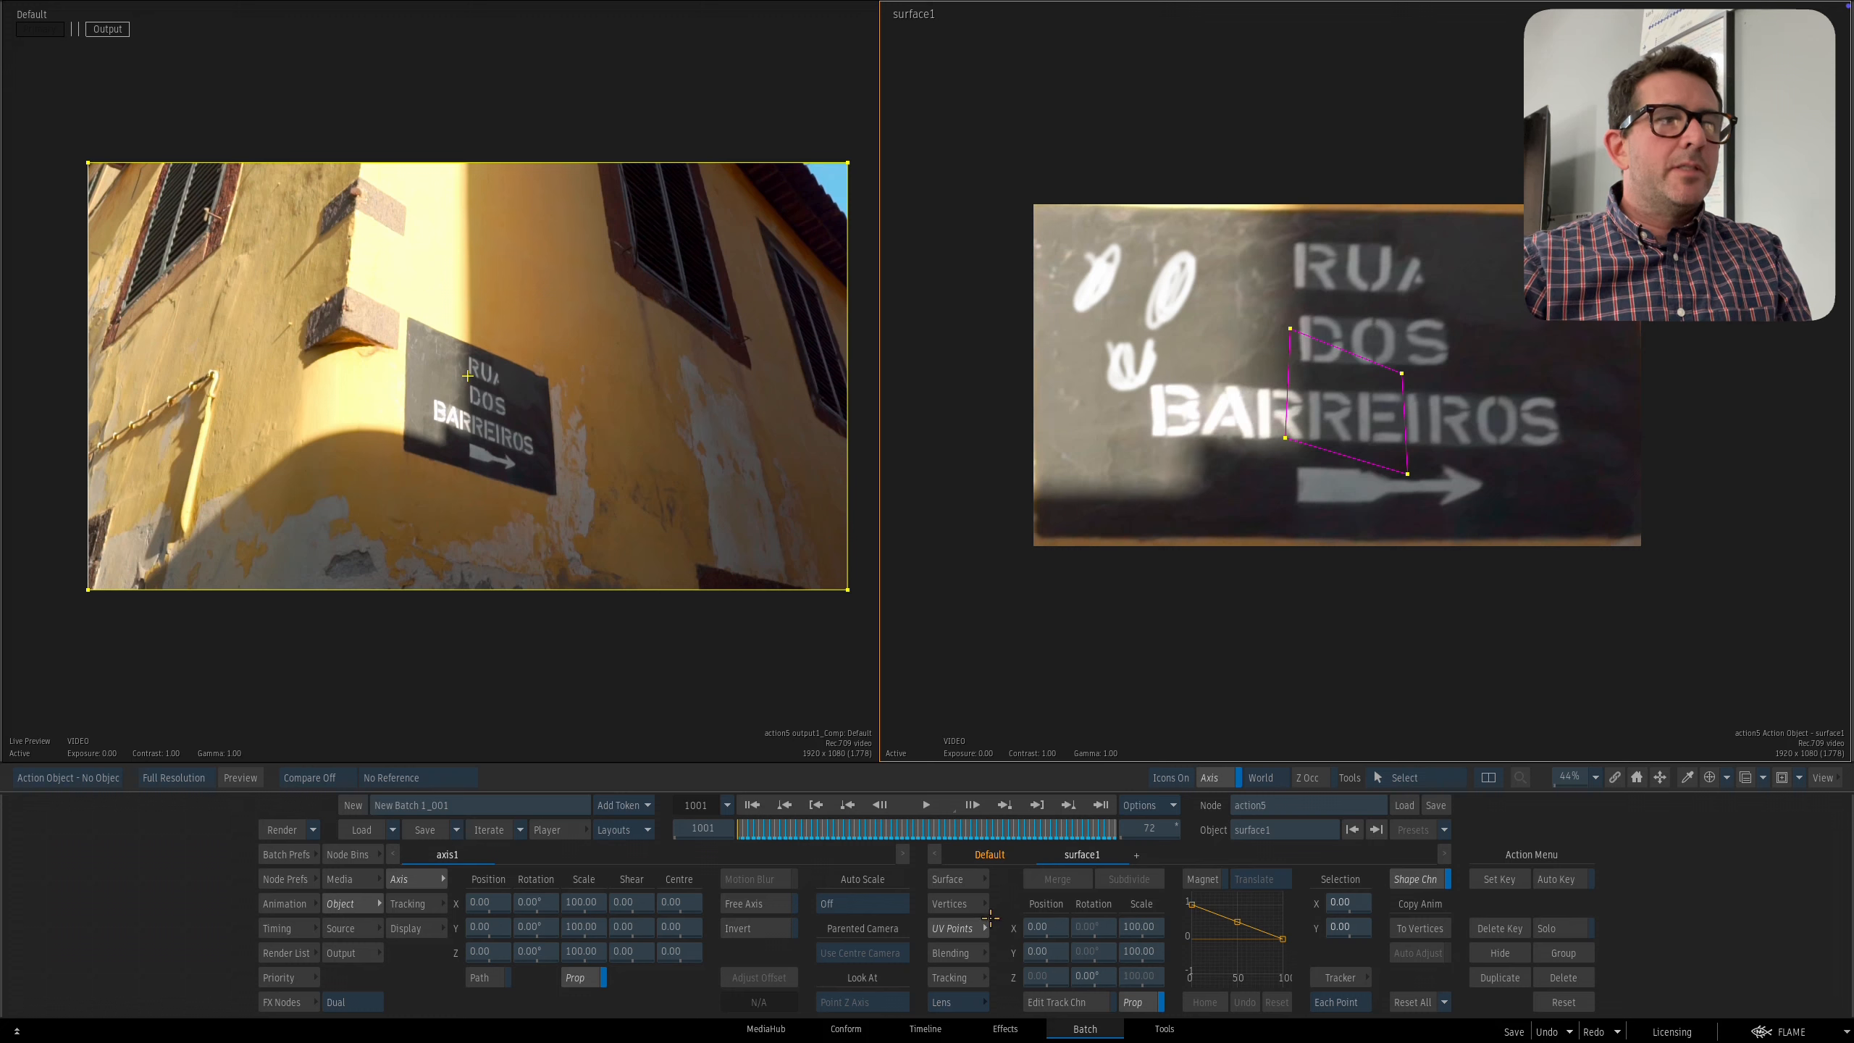
click(1423, 928)
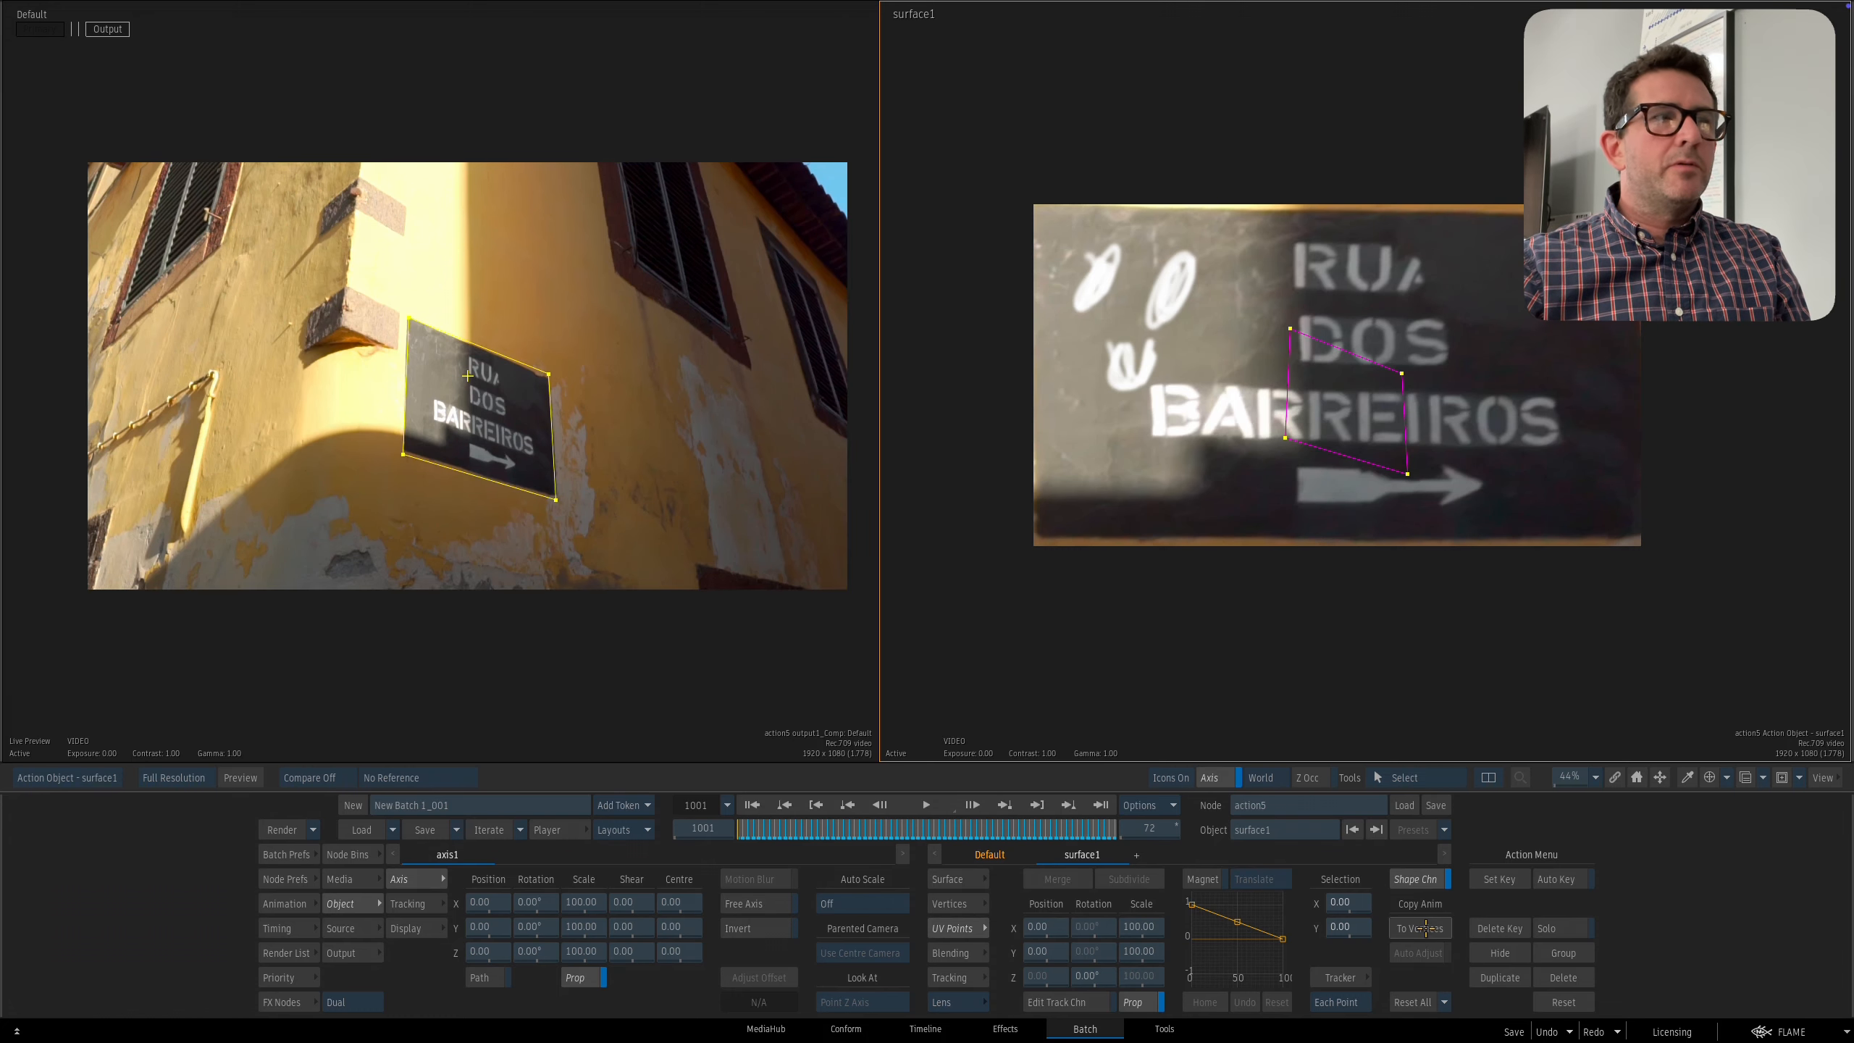
click(1414, 1002)
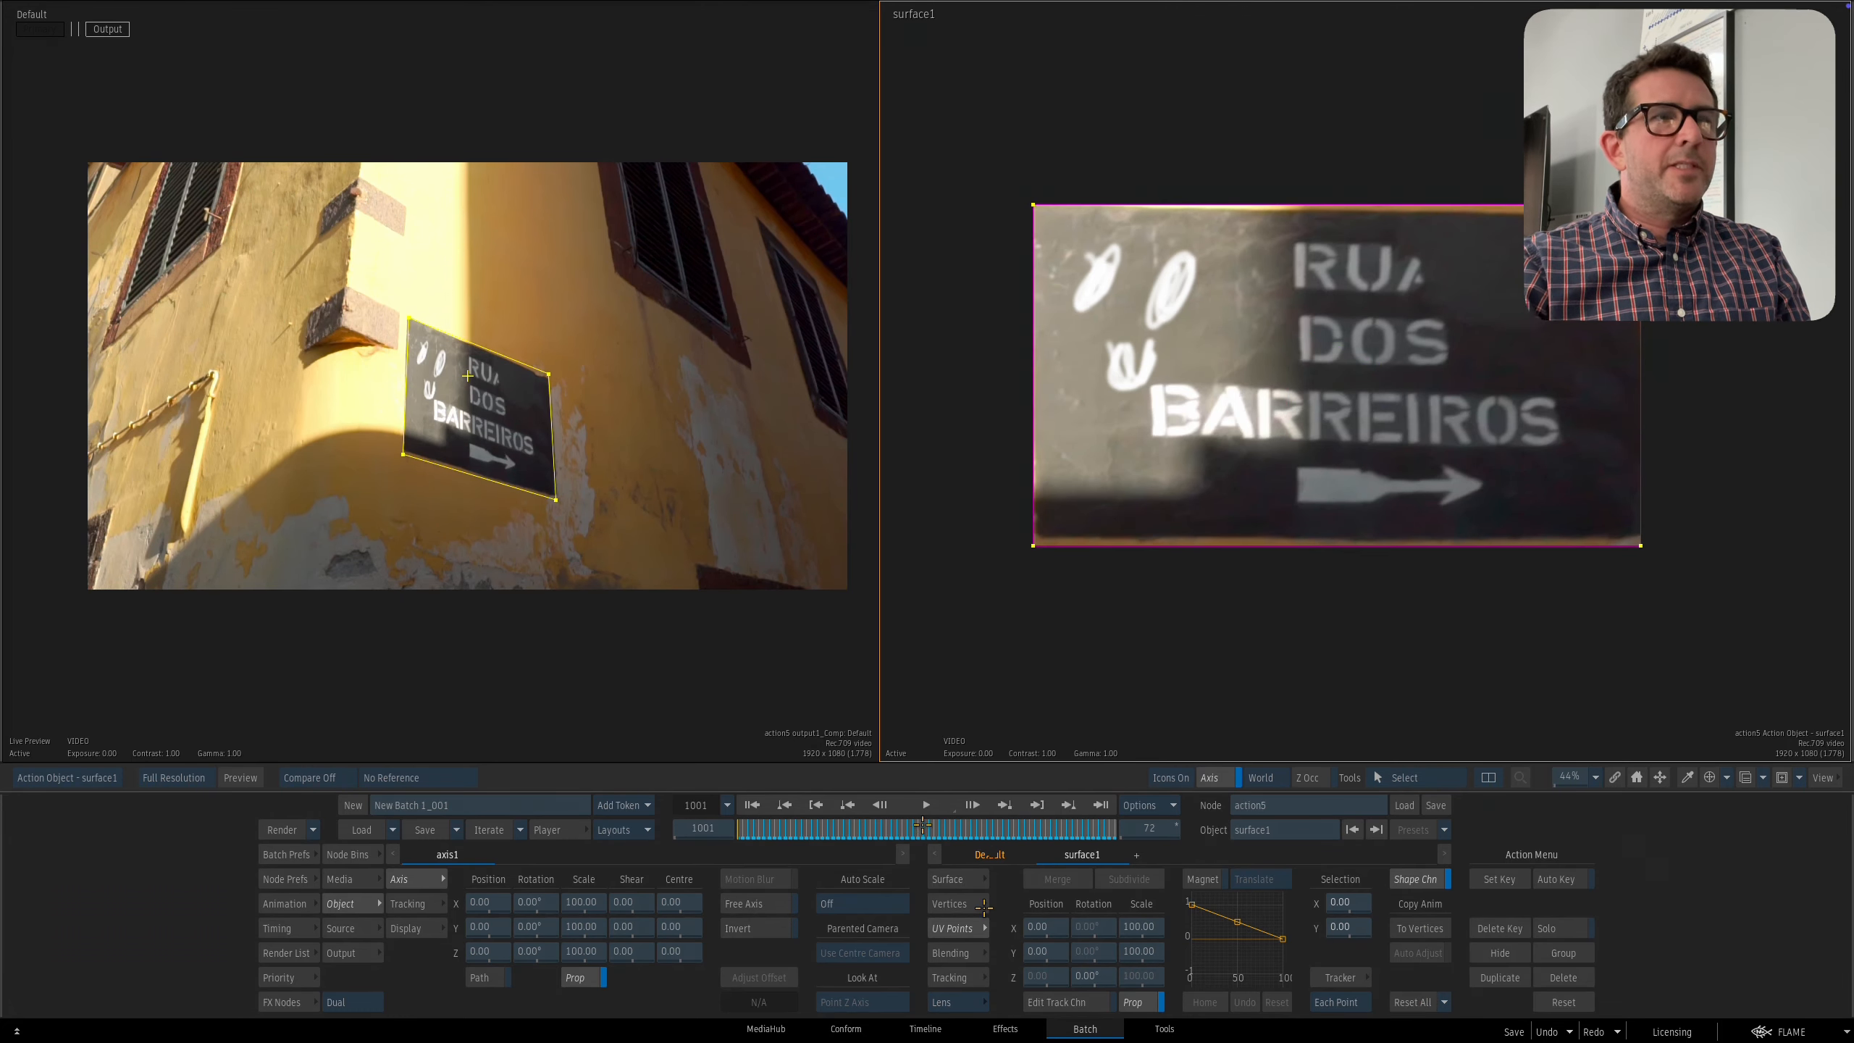
Scrub to frame 1072 and play the shot to examine how the rewrapped strokes follow the sign.
drag(756, 829, 1180, 775)
drag(1039, 580, 1052, 578)
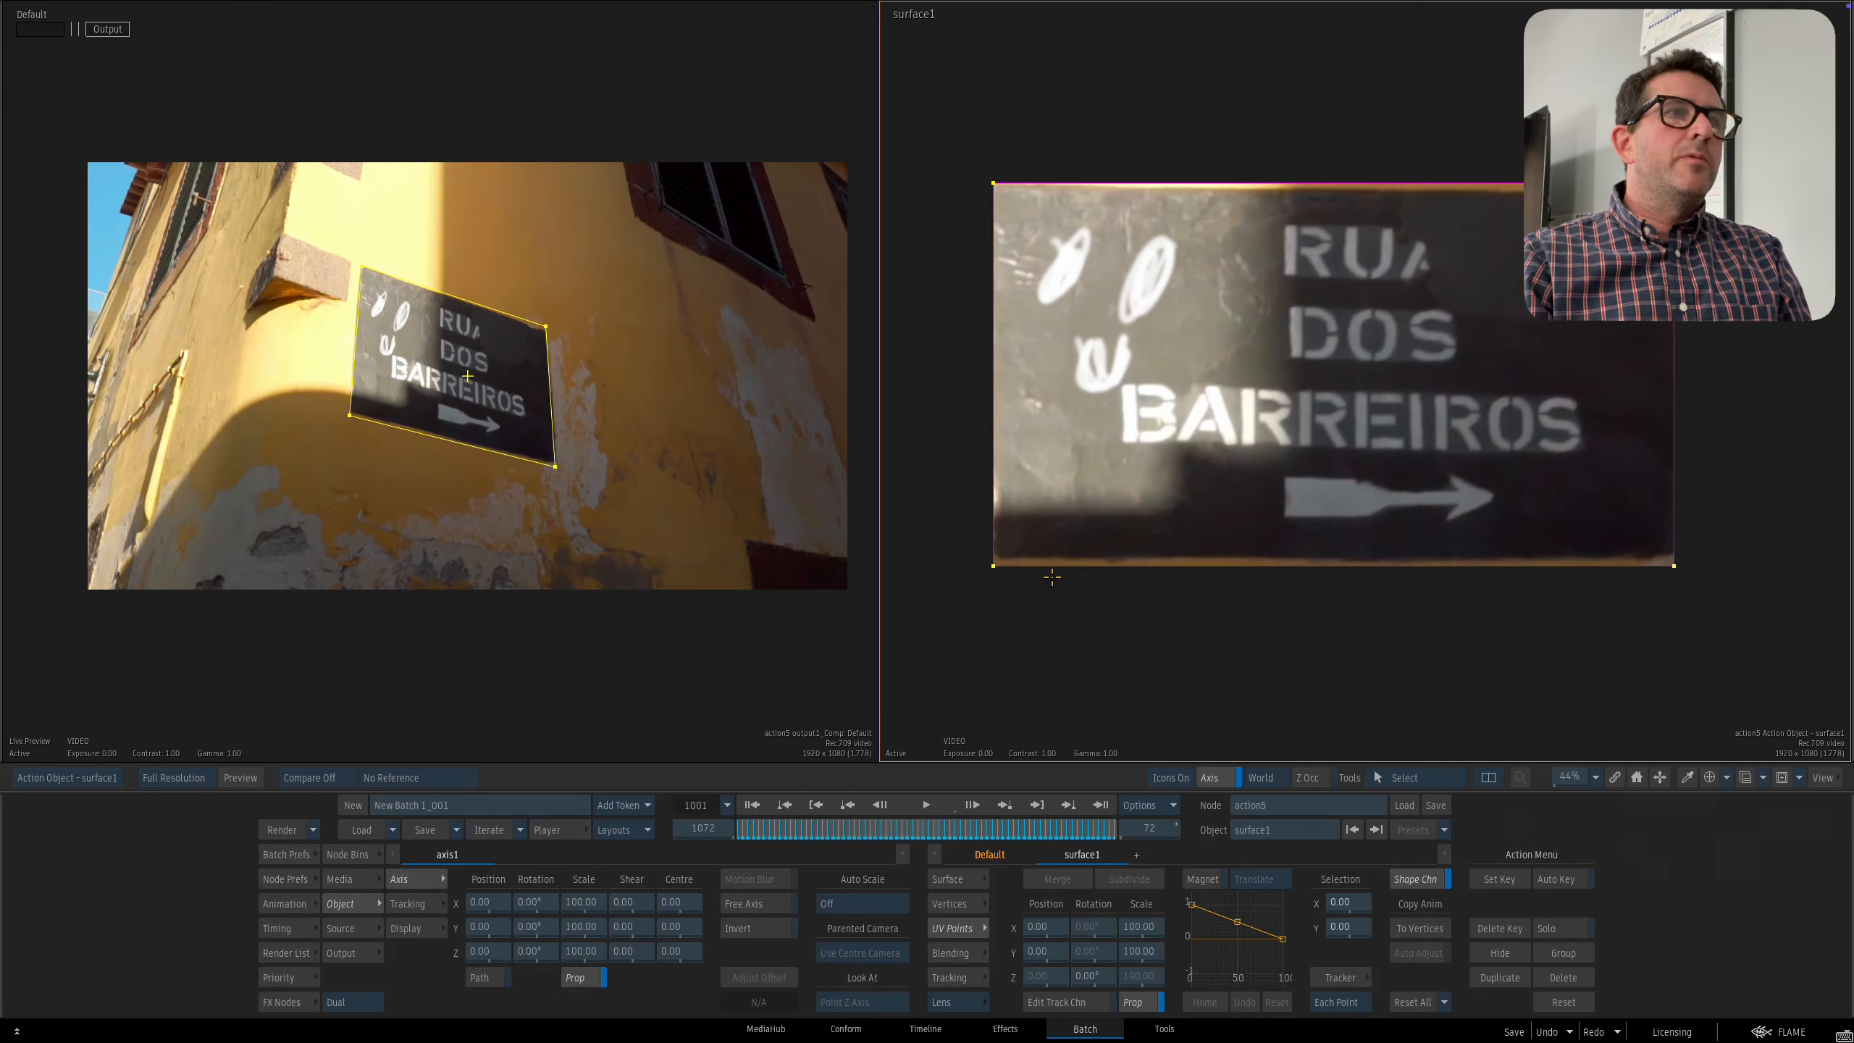
drag(877, 490, 955, 499)
drag(982, 559, 1027, 651)
click(746, 805)
click(916, 805)
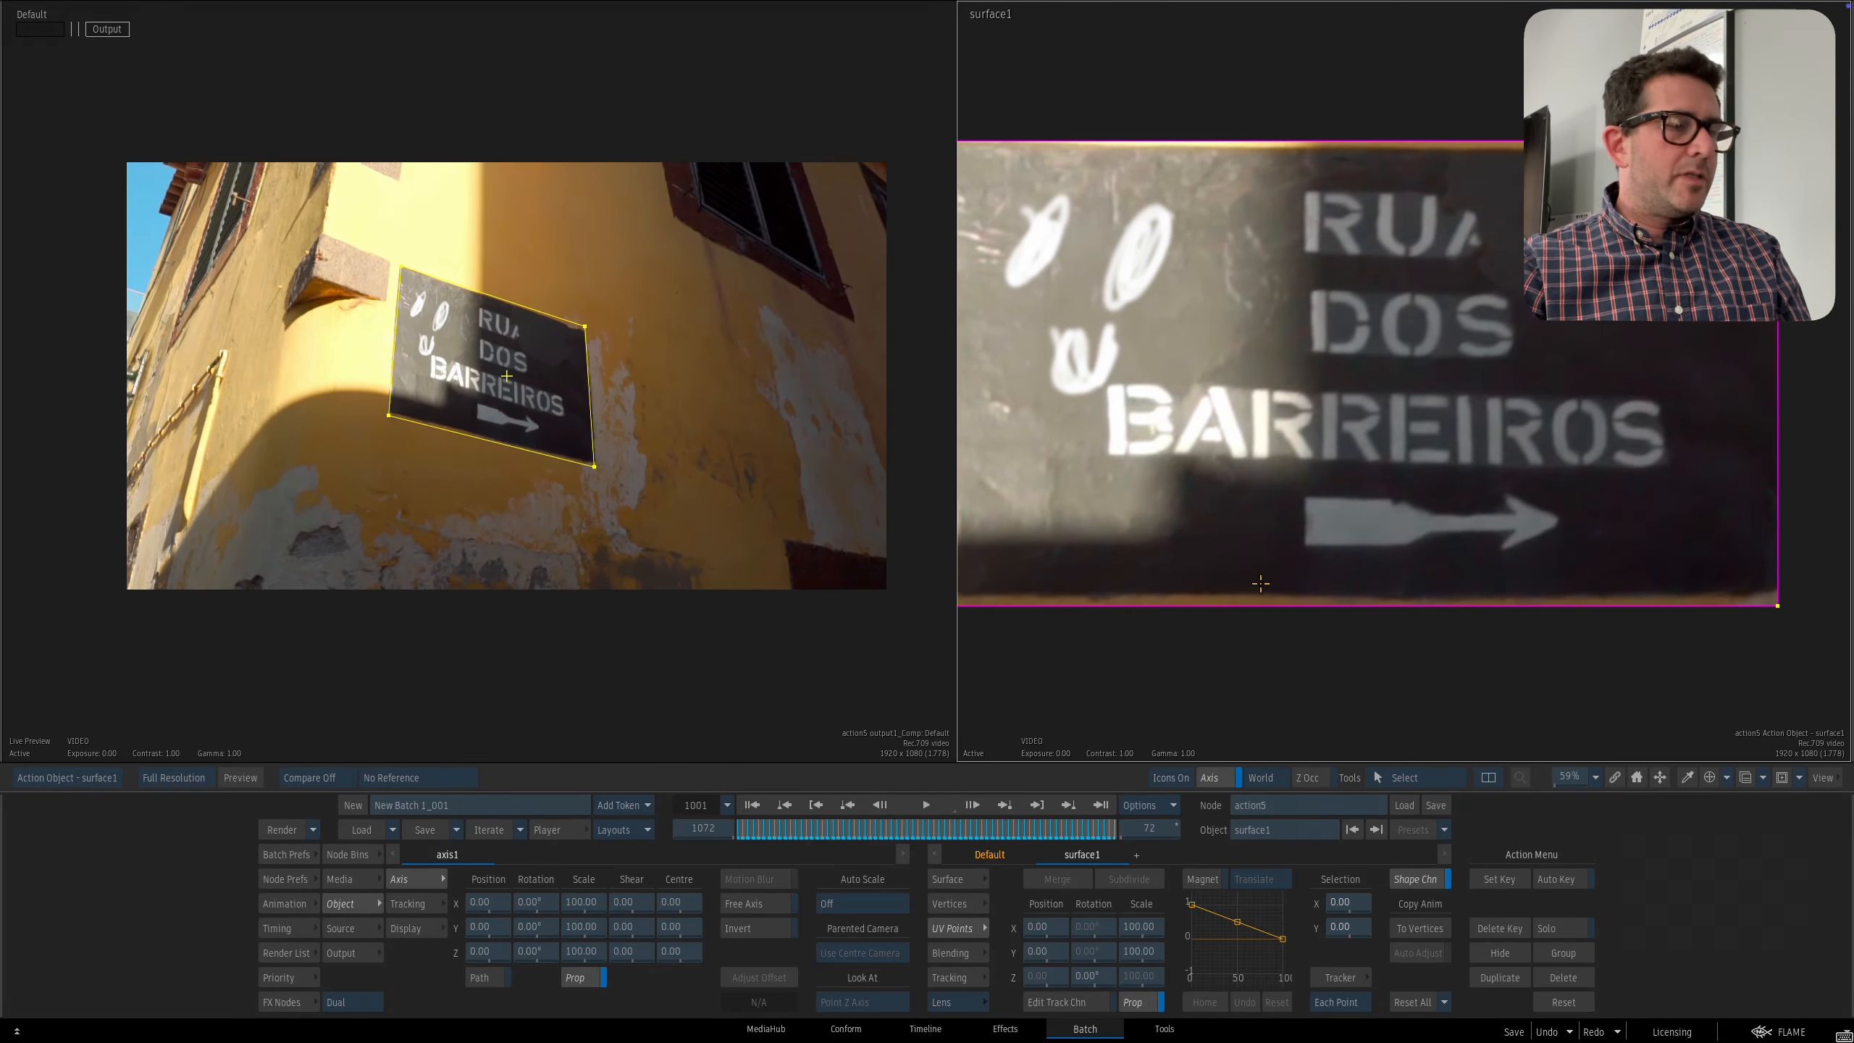
Show the Batch schematic in a single view and delete the action4 and action2 nodes.
key(alt+1)
key(Escape)
drag(1200, 573, 1215, 573)
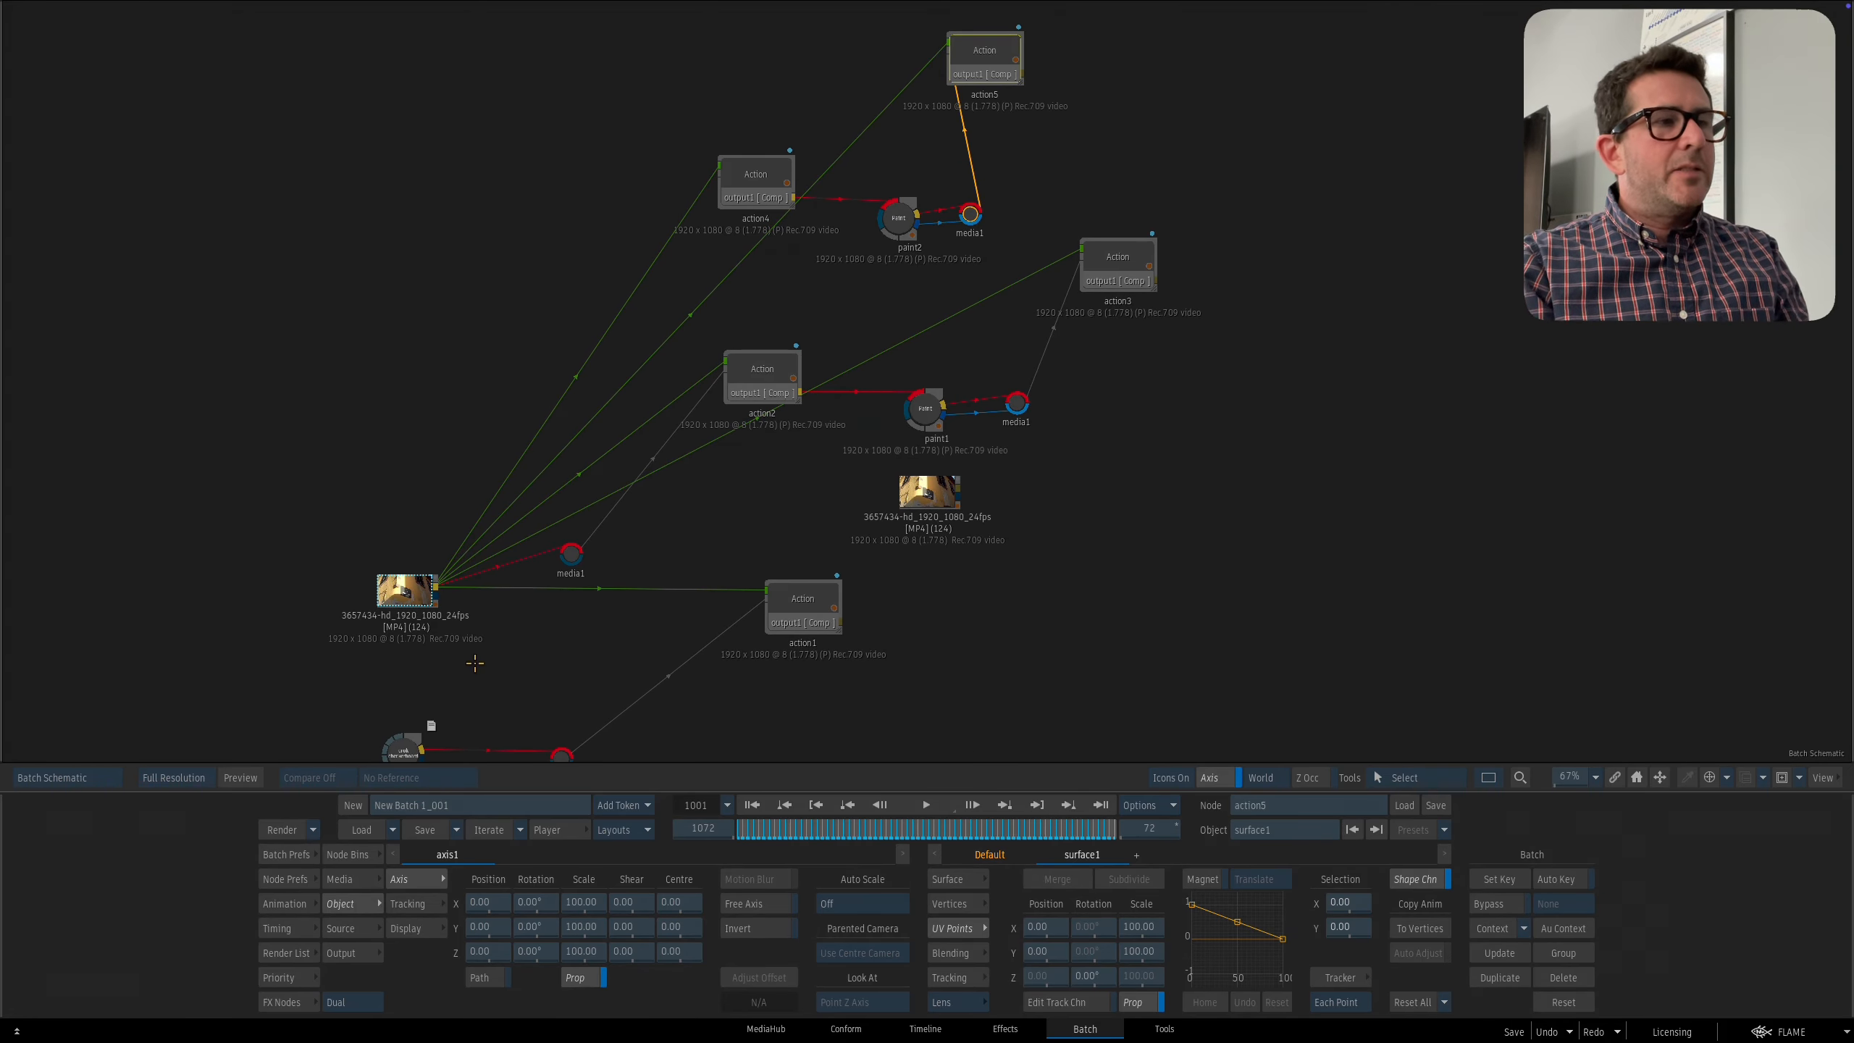
key(ctrl+Down)
drag(790, 221, 771, 759)
drag(790, 376, 794, 829)
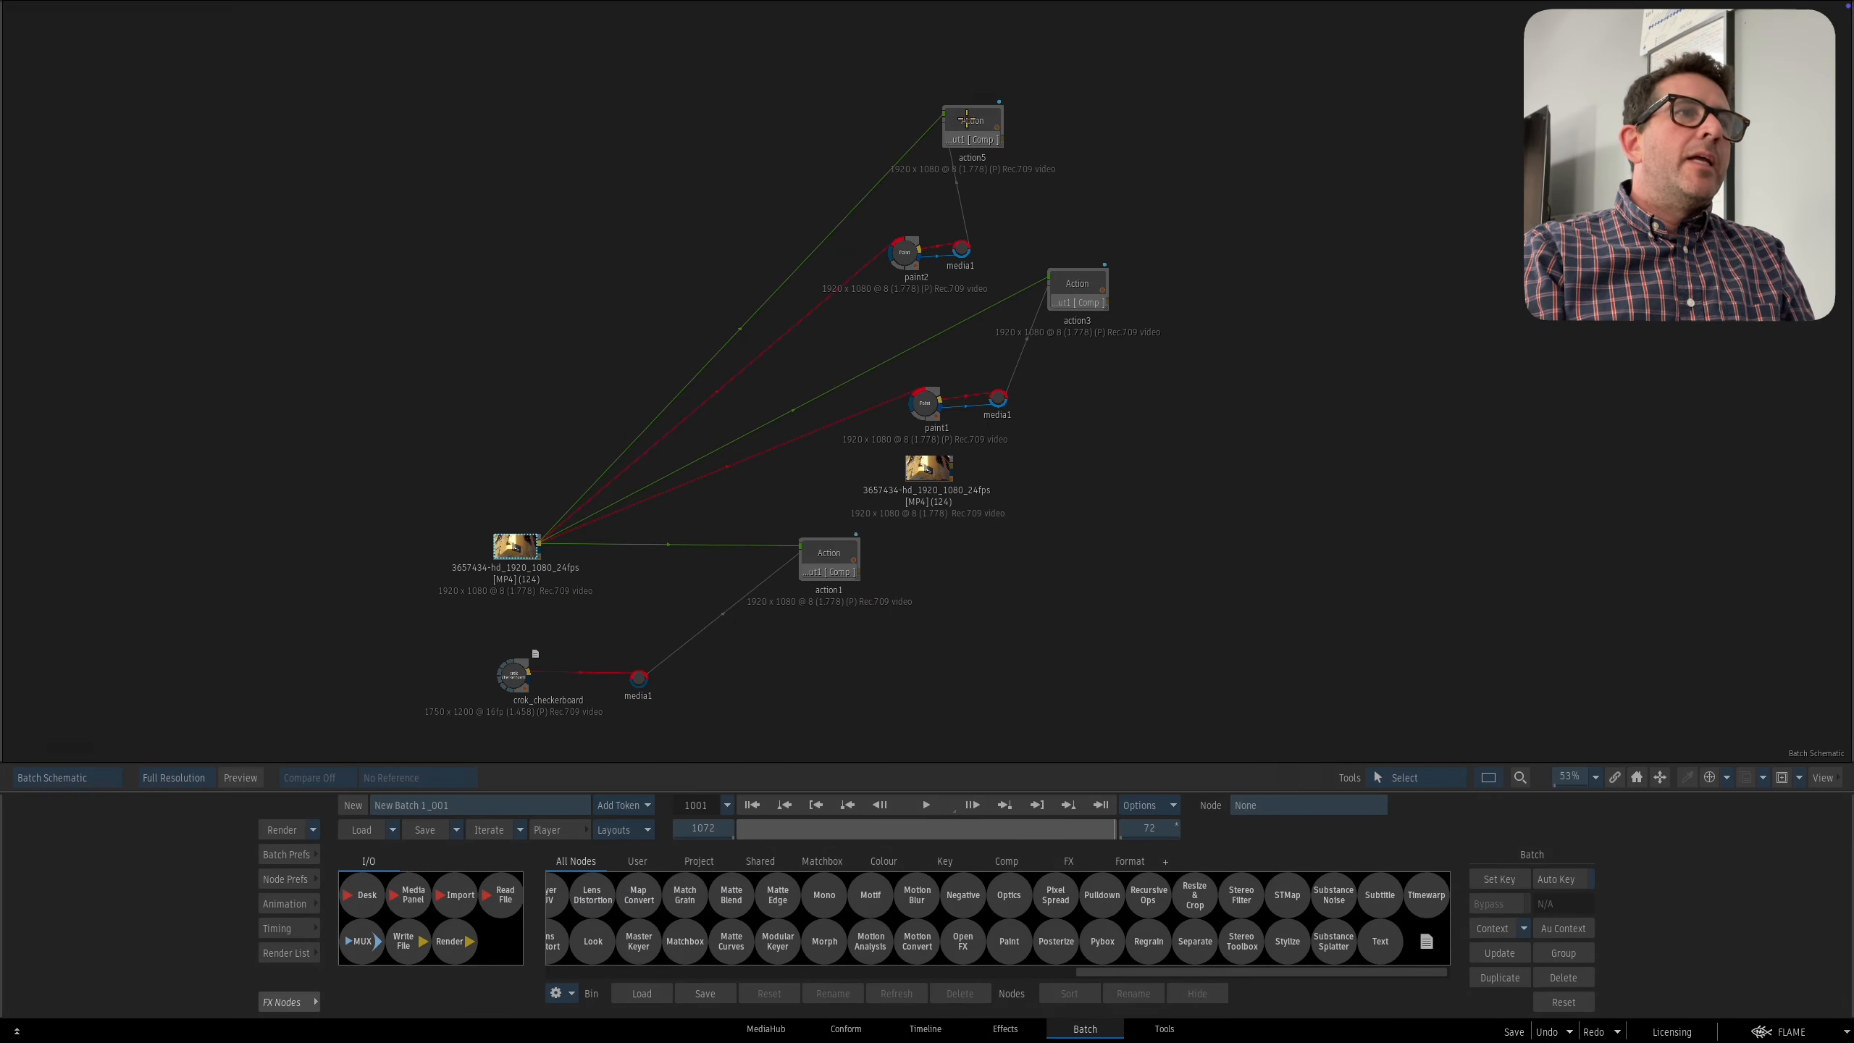
Delete action5, paint2, action3, paint1, the spare clip copy and action1, keeping only the source clip and crok_checkerboard.
drag(967, 119, 887, 828)
drag(902, 252, 902, 828)
drag(1089, 277, 1022, 828)
key(d)
click(924, 416)
click(929, 469)
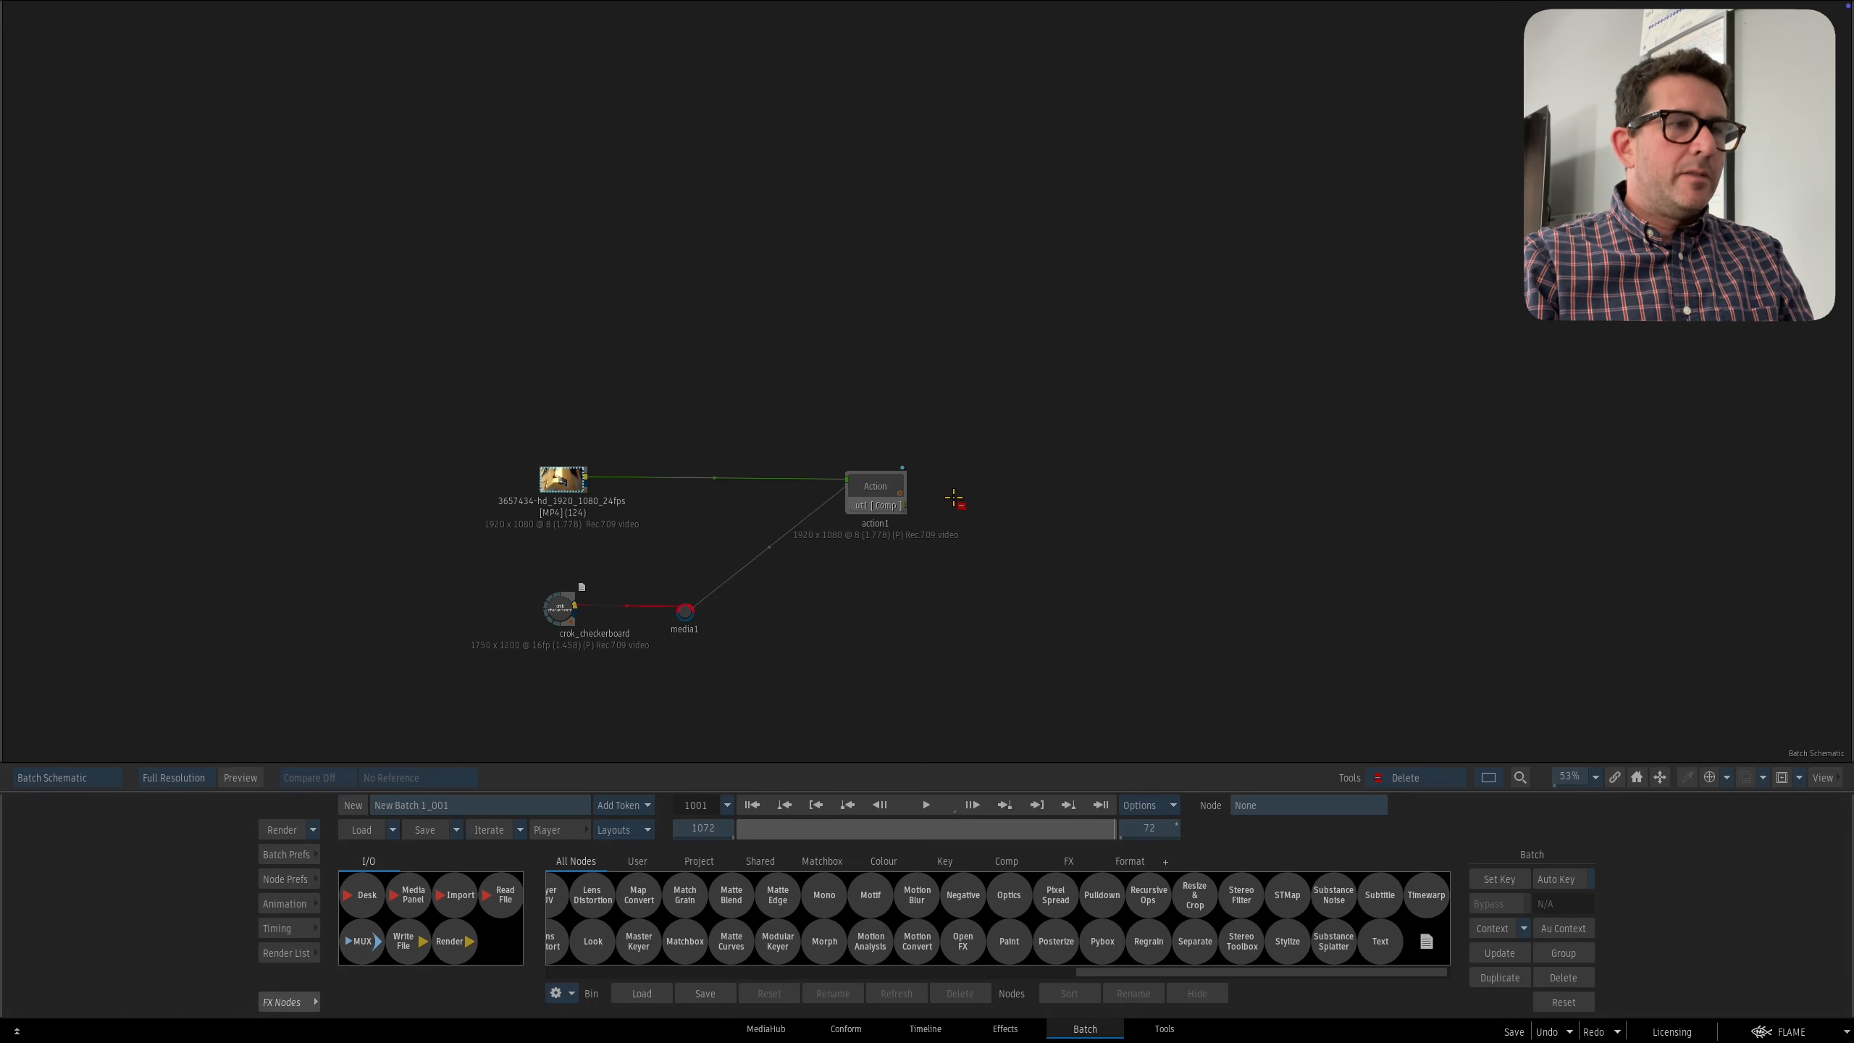
click(870, 496)
Add a new Action node with the source clip as background and crok_checkerboard as its media input, and open it.
key(a)
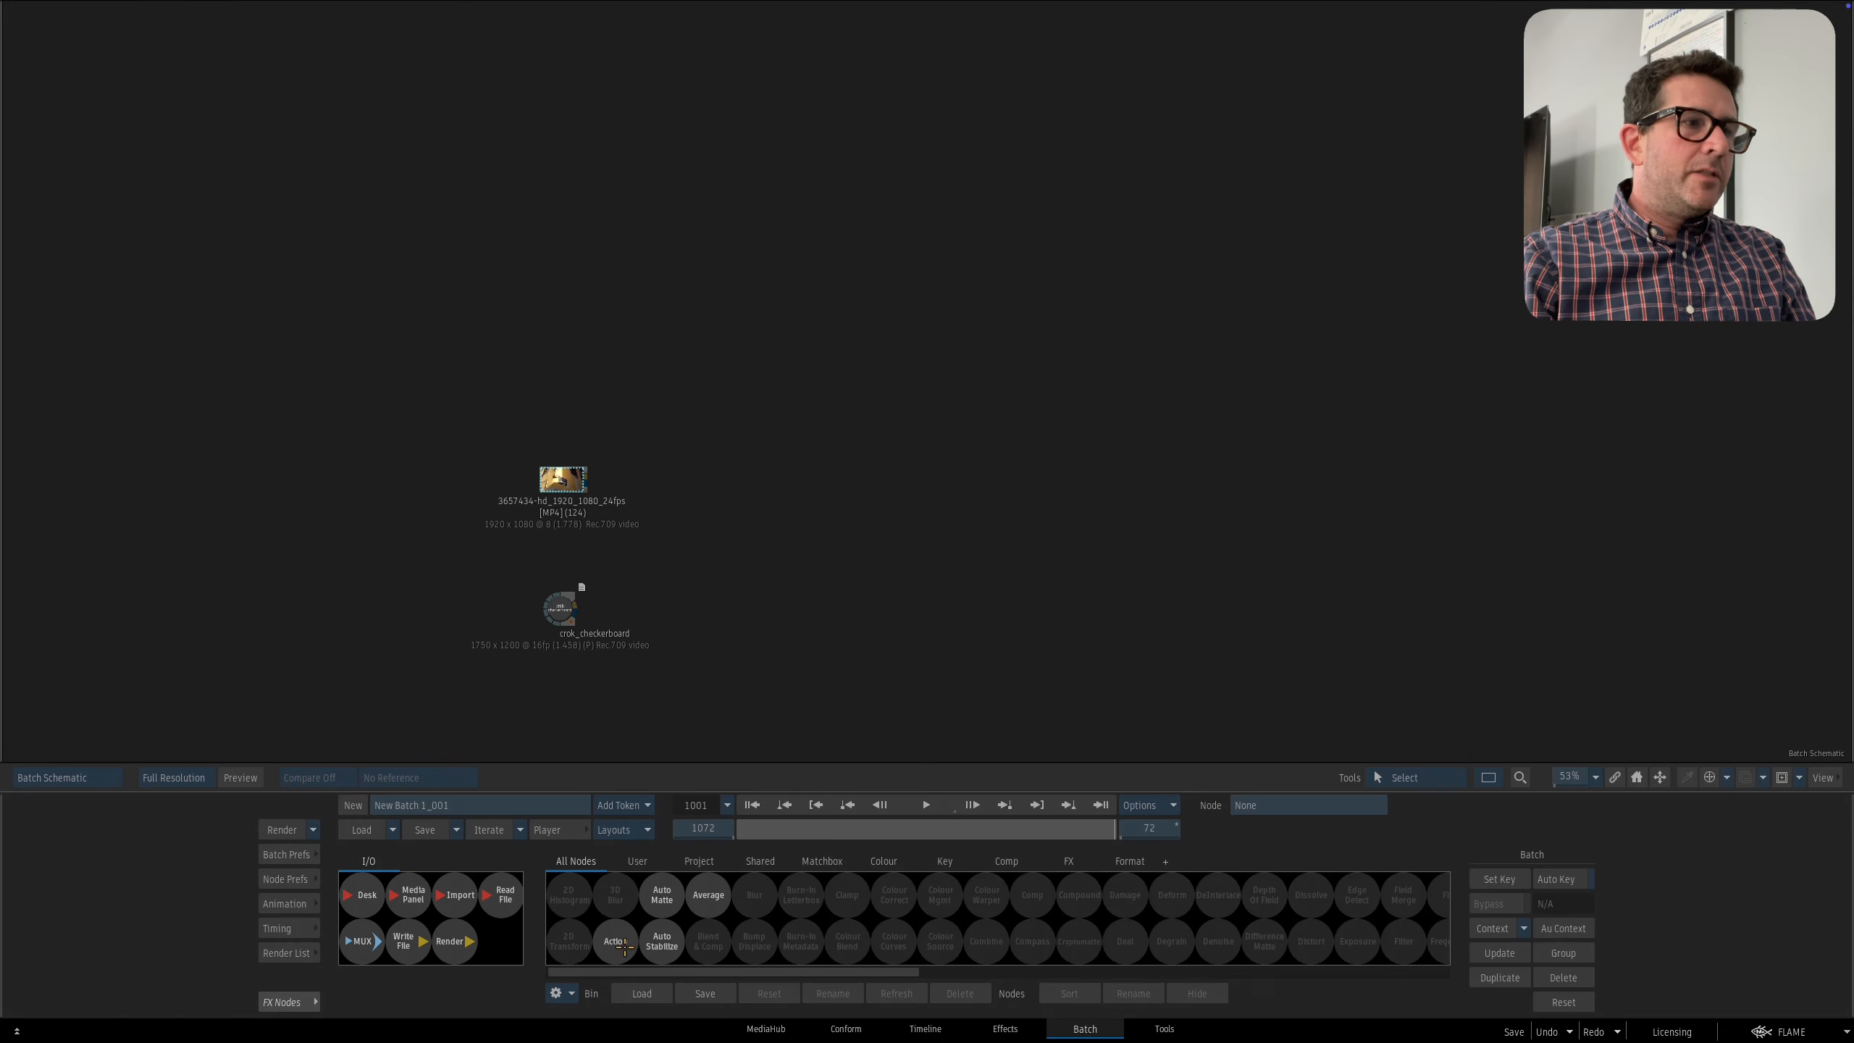
drag(628, 949, 981, 483)
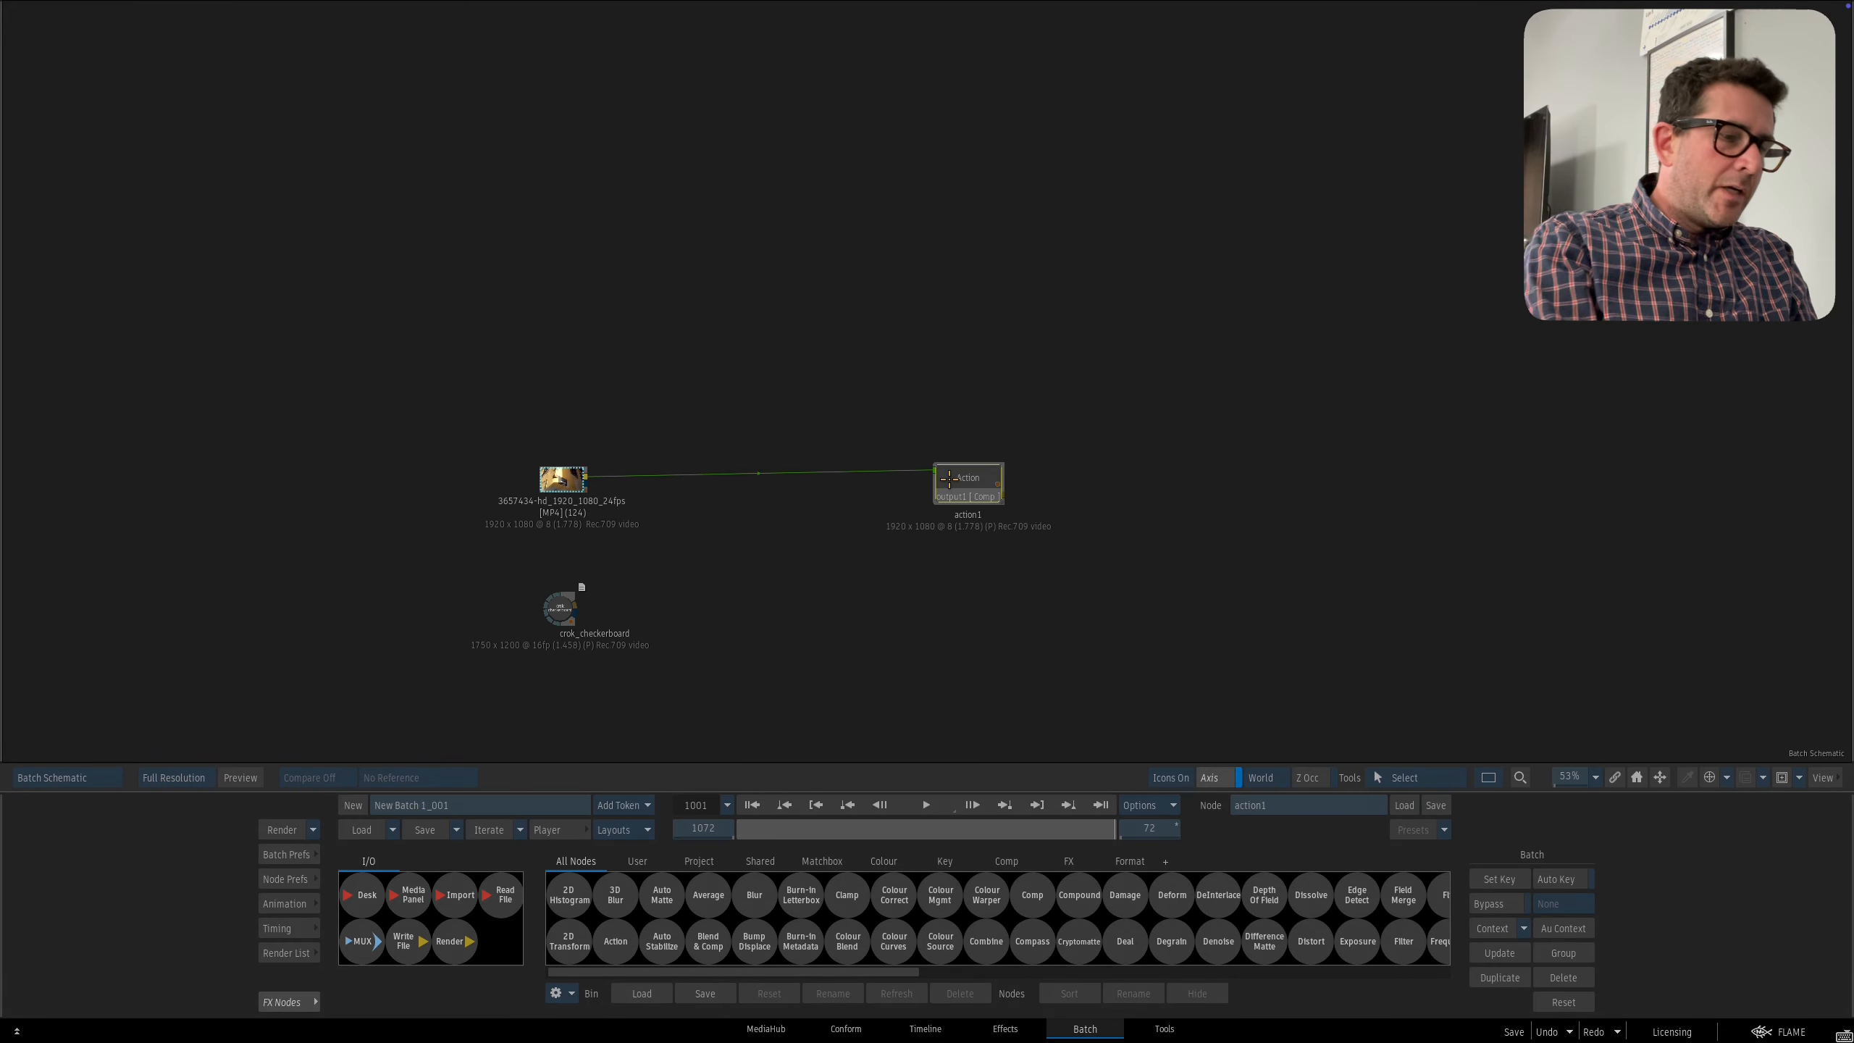
drag(919, 540, 705, 612)
double_click(979, 492)
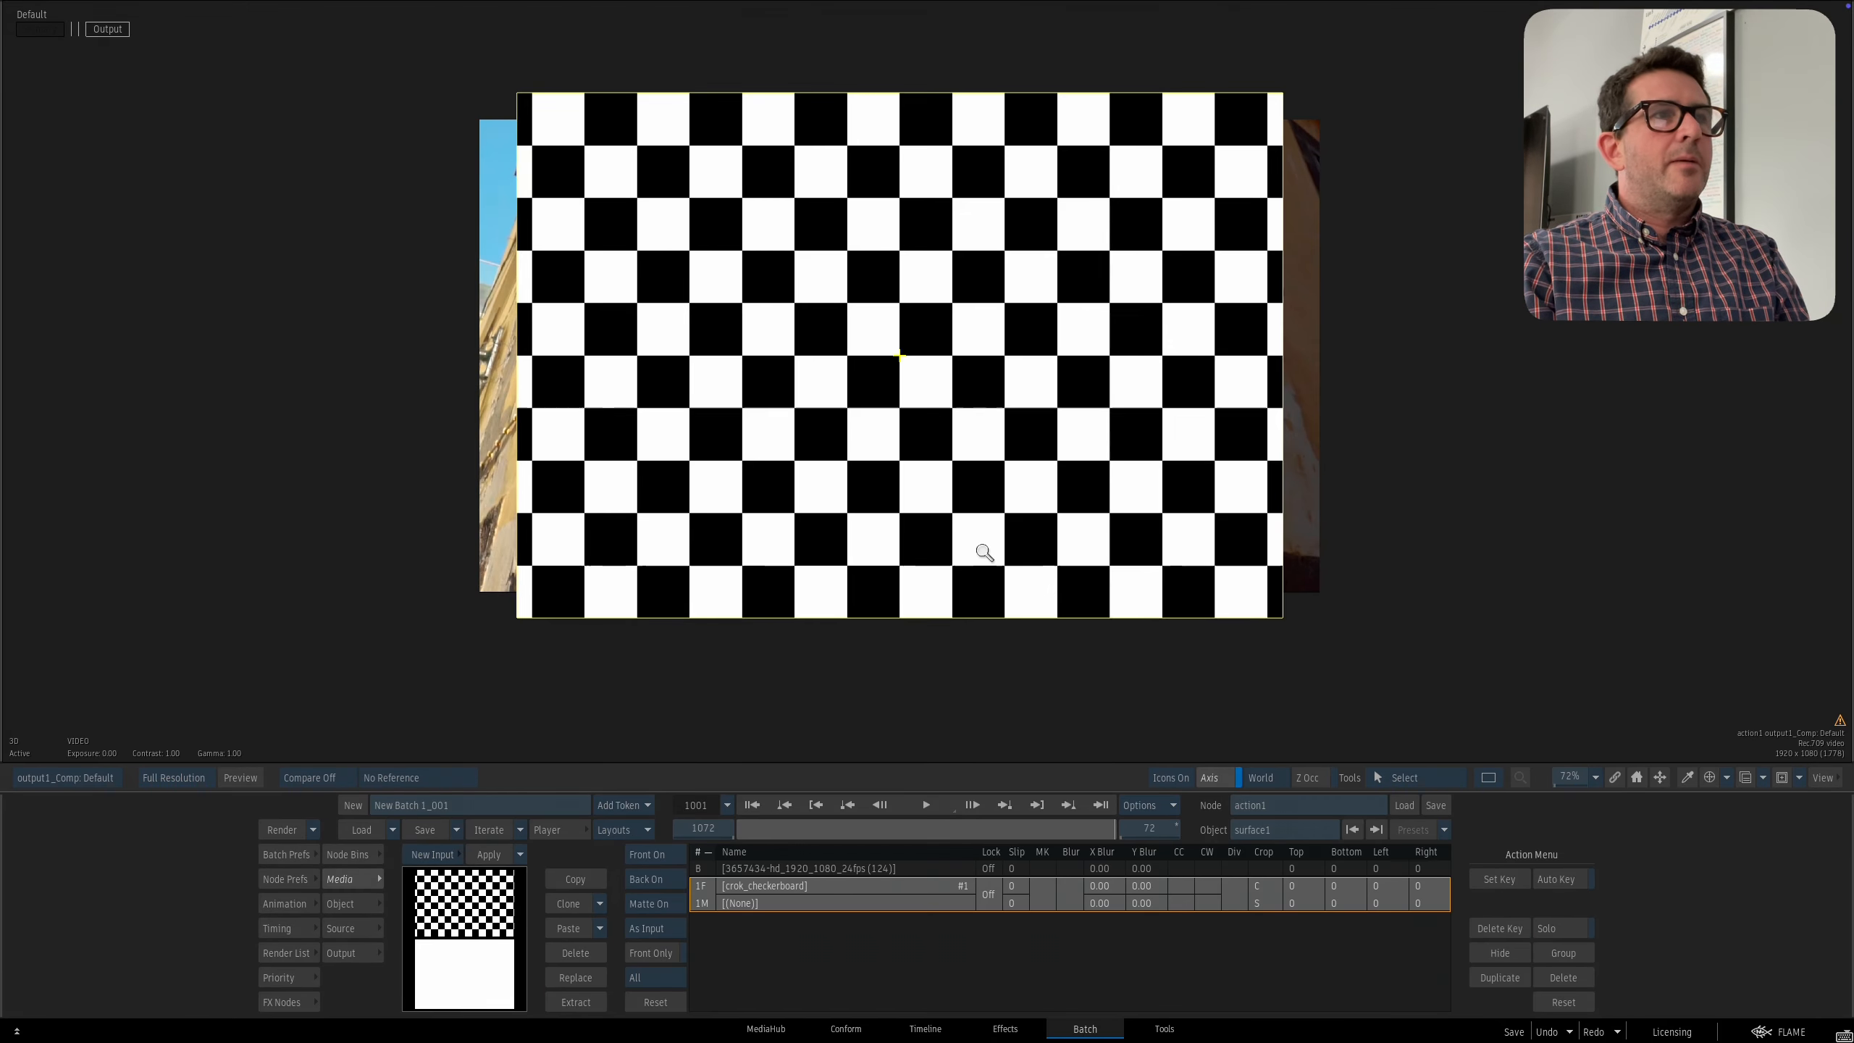
Set the checkerboard surface's type to Bilinear and show the Action result view.
key(F8)
drag(927, 476, 921, 504)
click(952, 878)
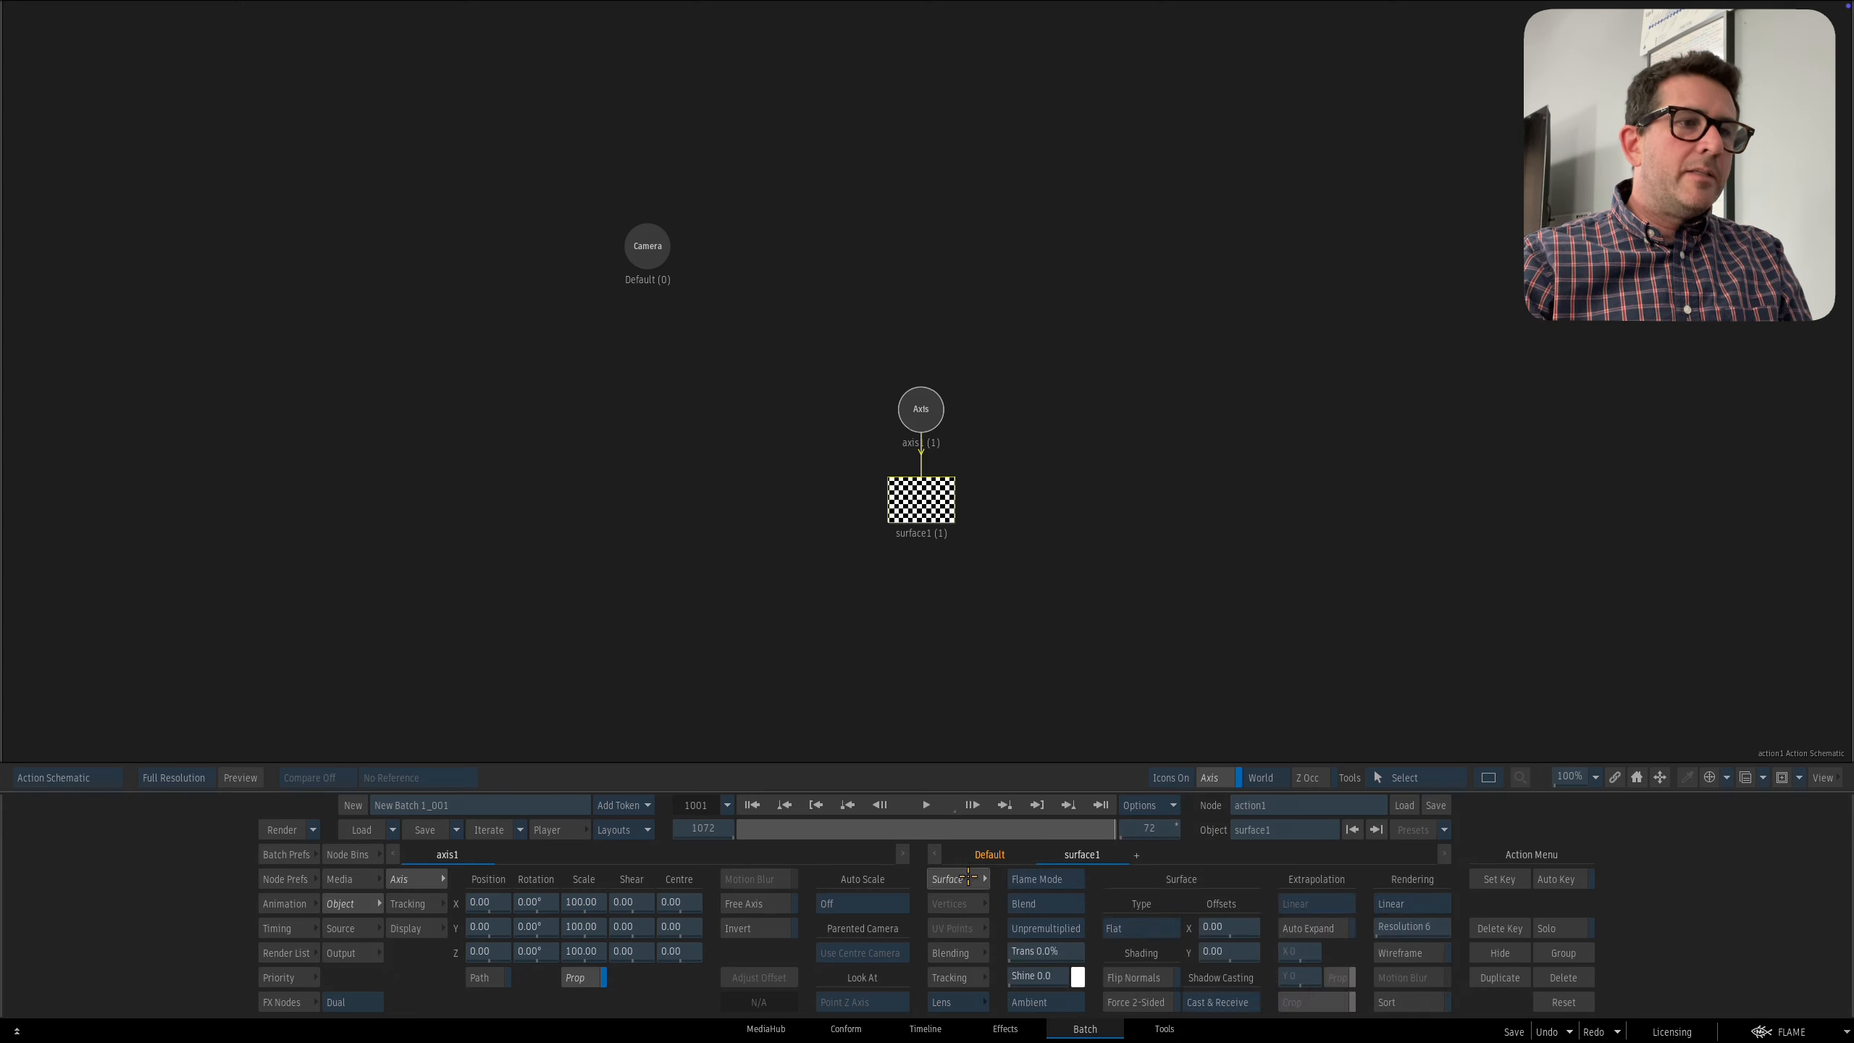
click(1130, 935)
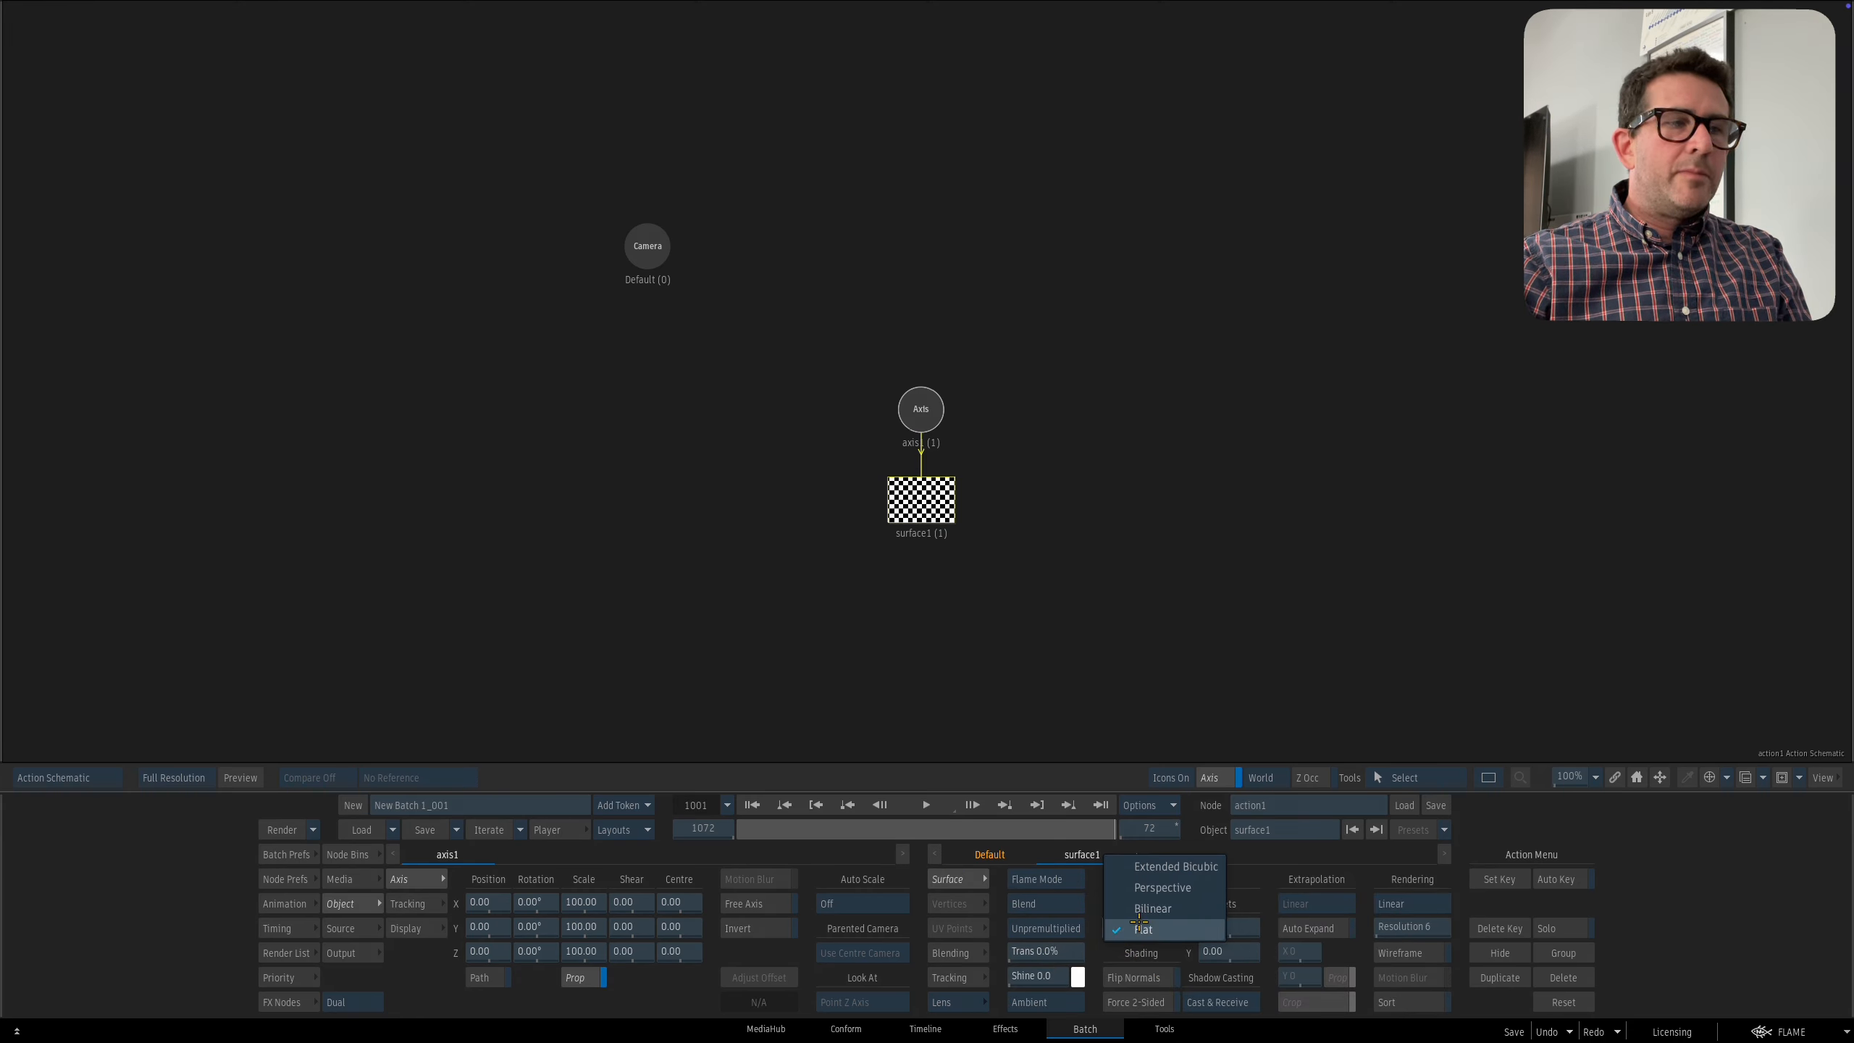
click(1140, 928)
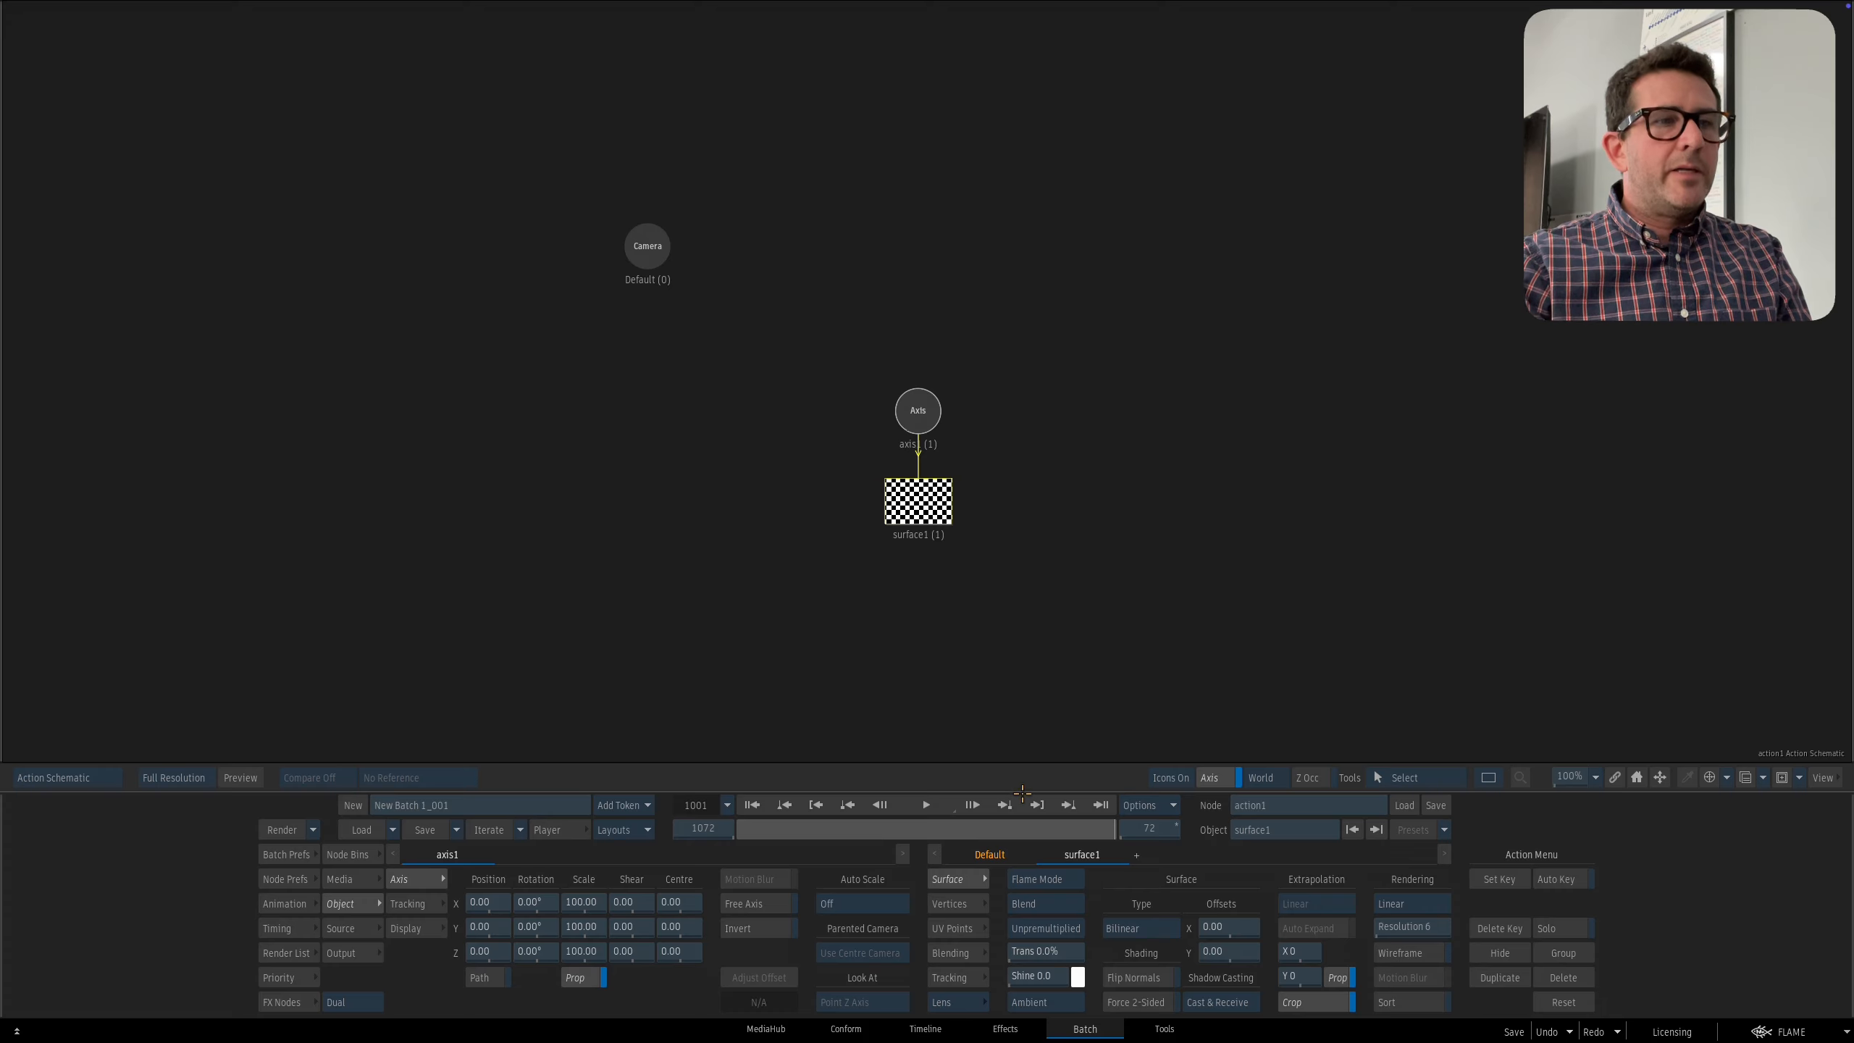
key(F8)
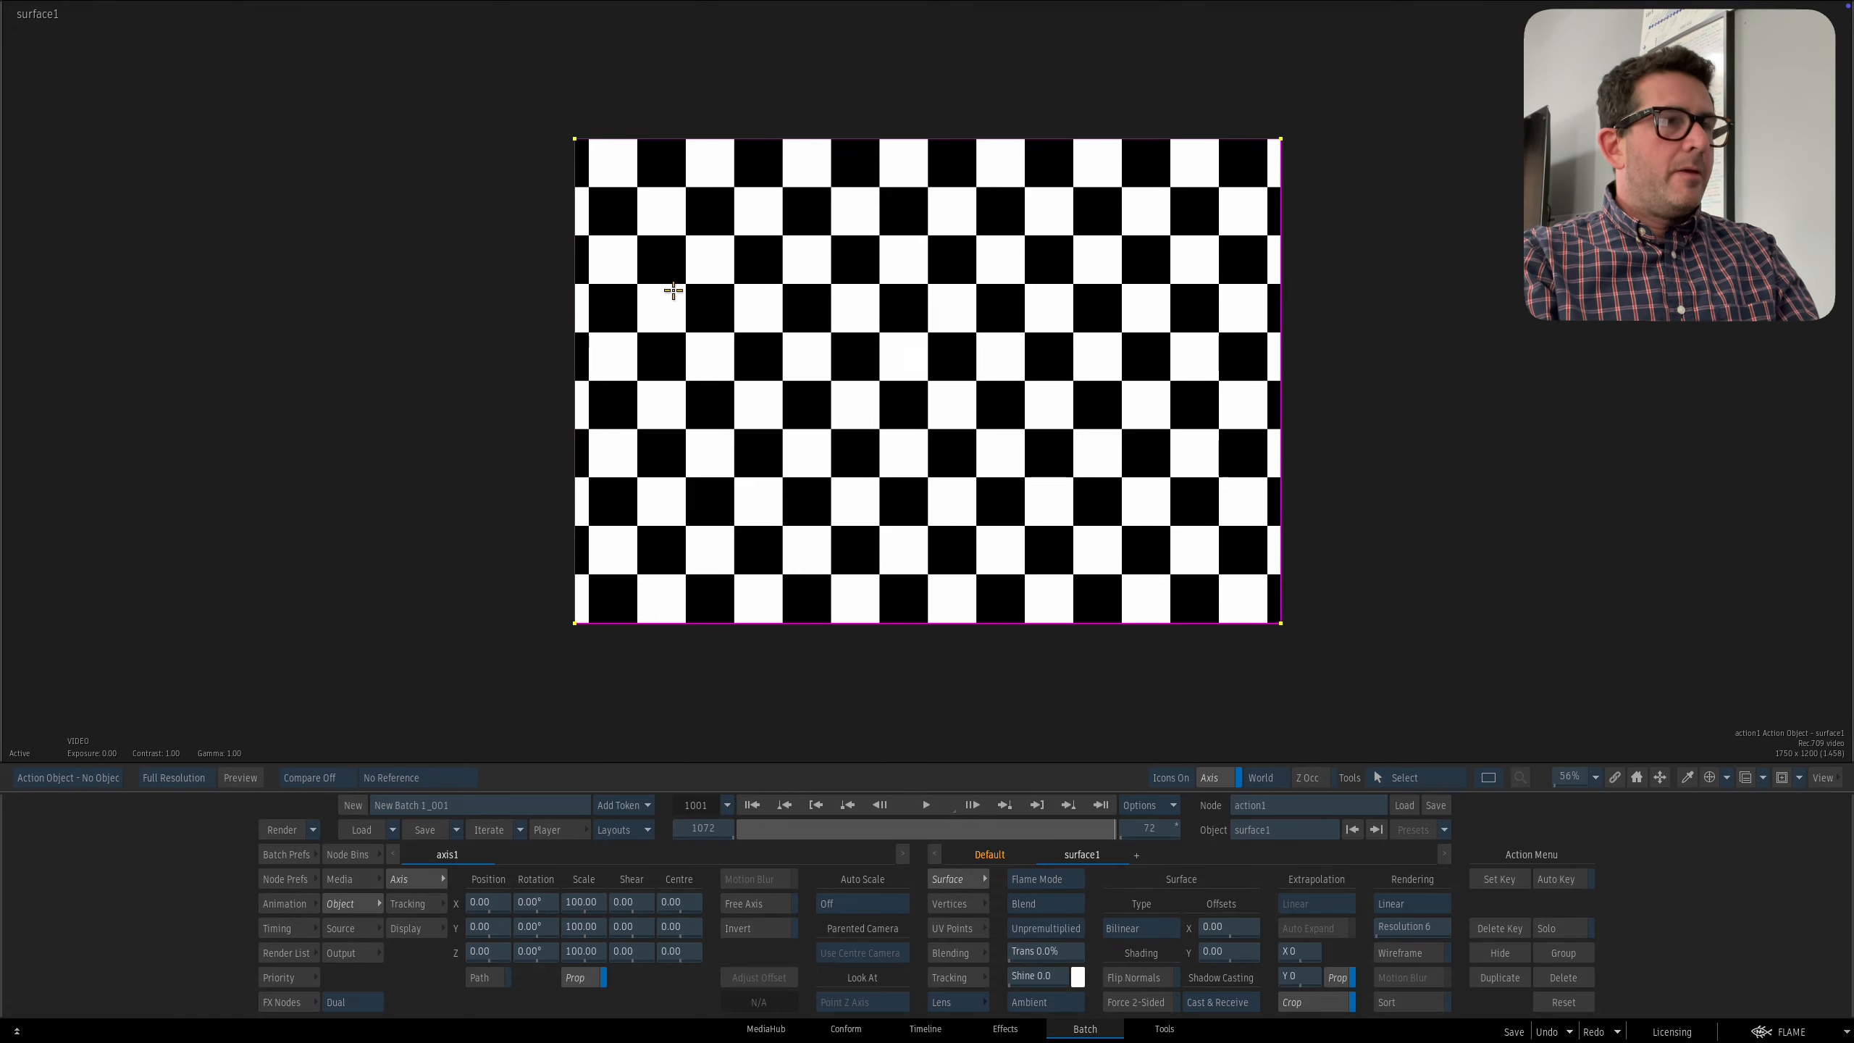
key(F4)
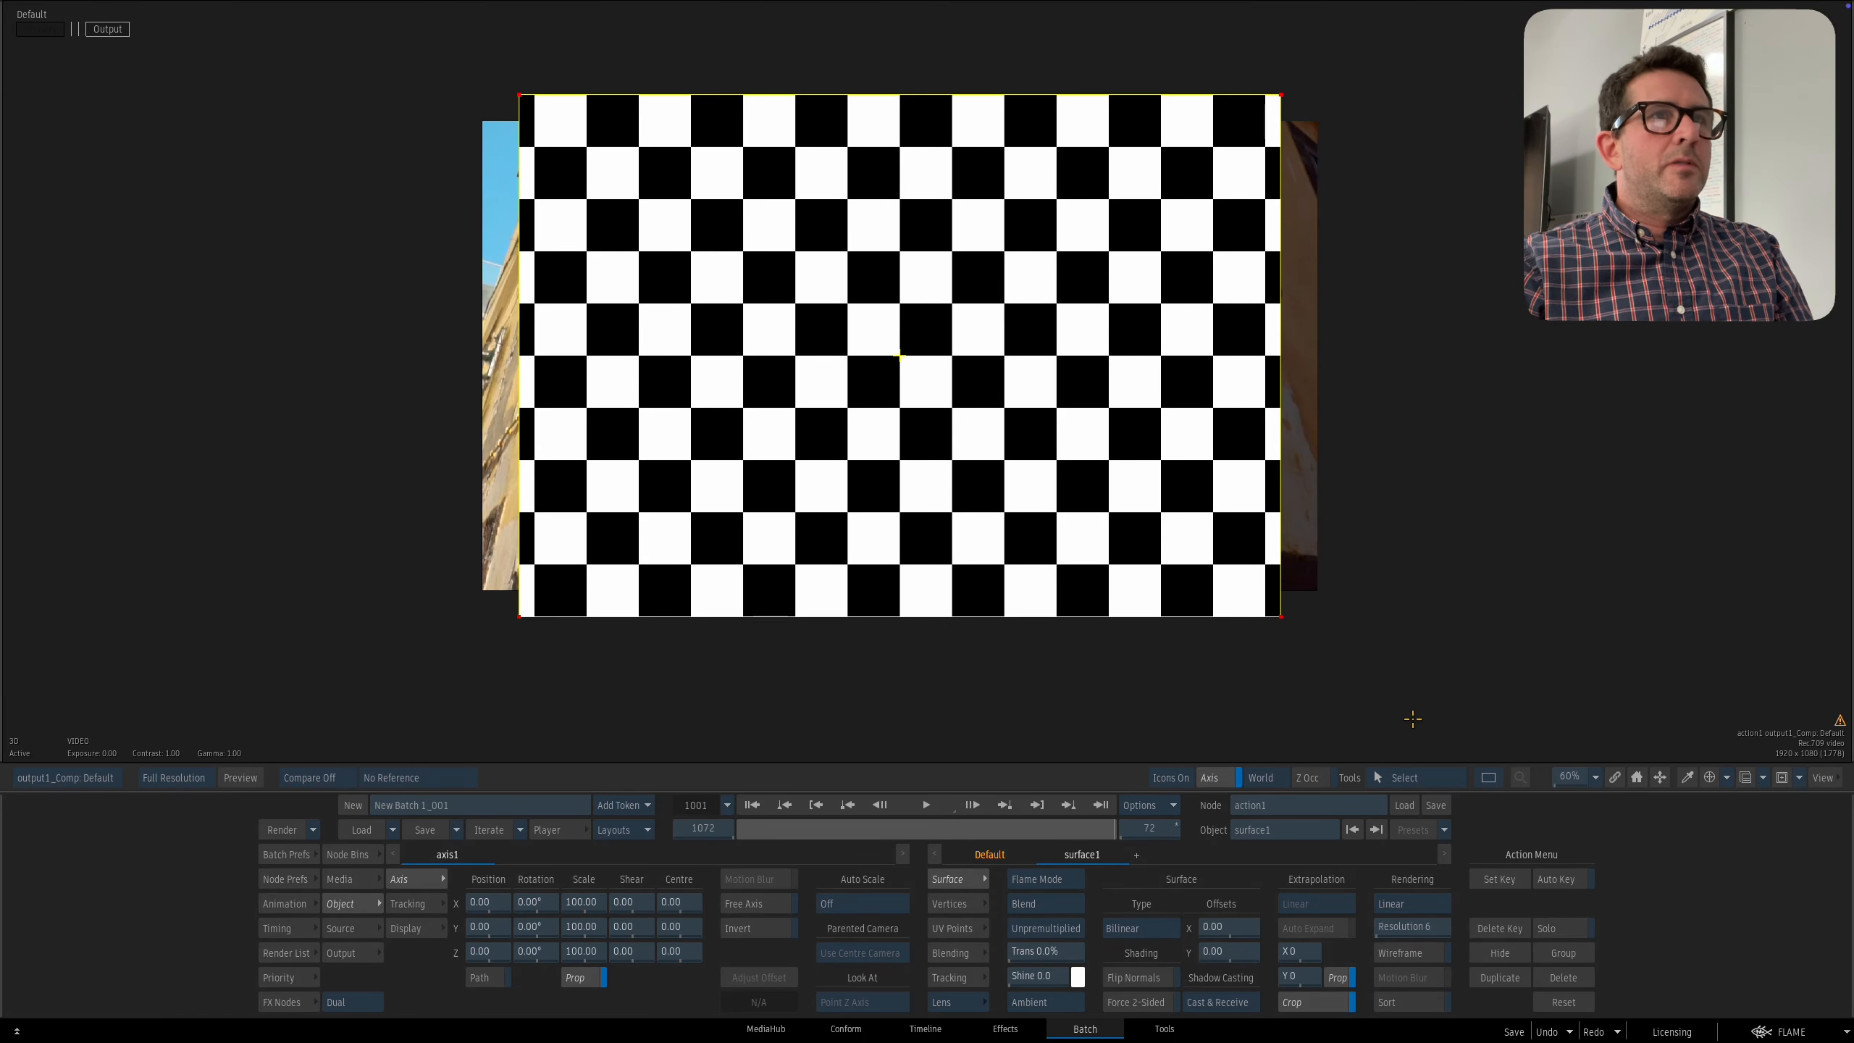
Open the tracker for the surface's vertices and place its four trackers on the sign's corners at frame 1072.
click(952, 904)
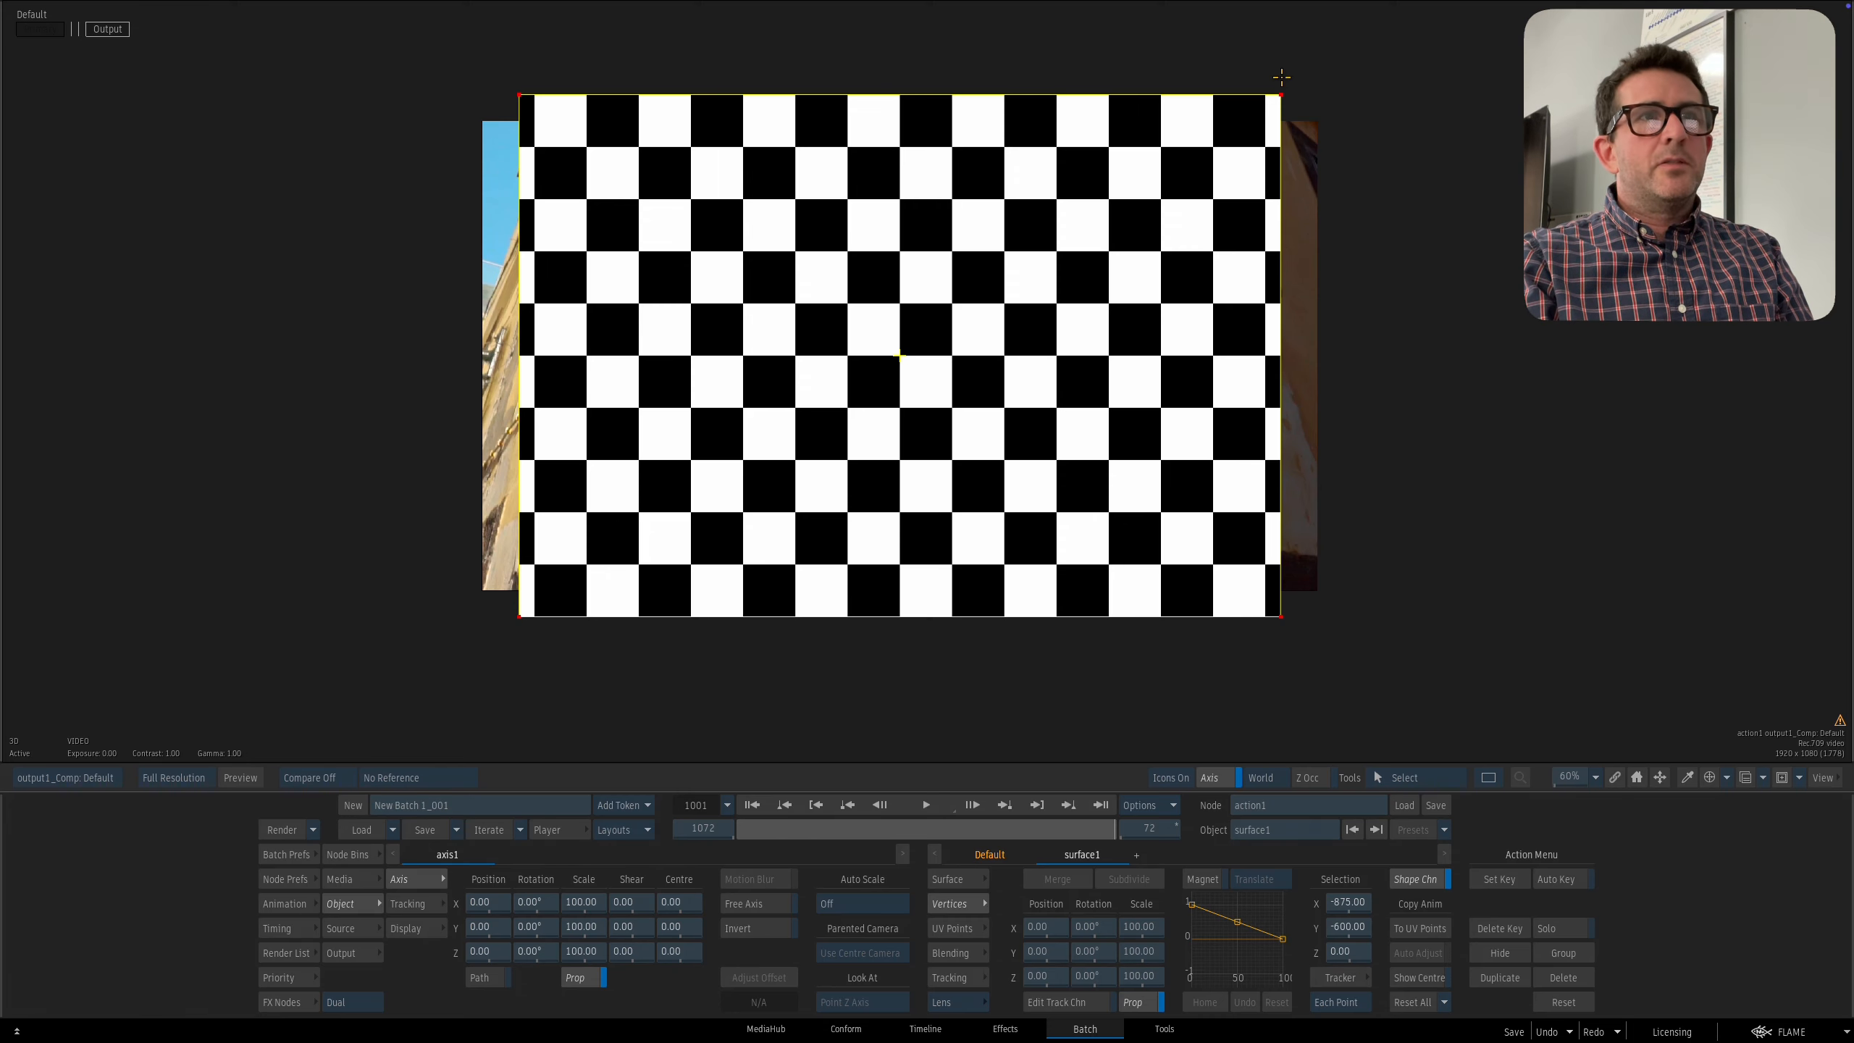
click(1340, 977)
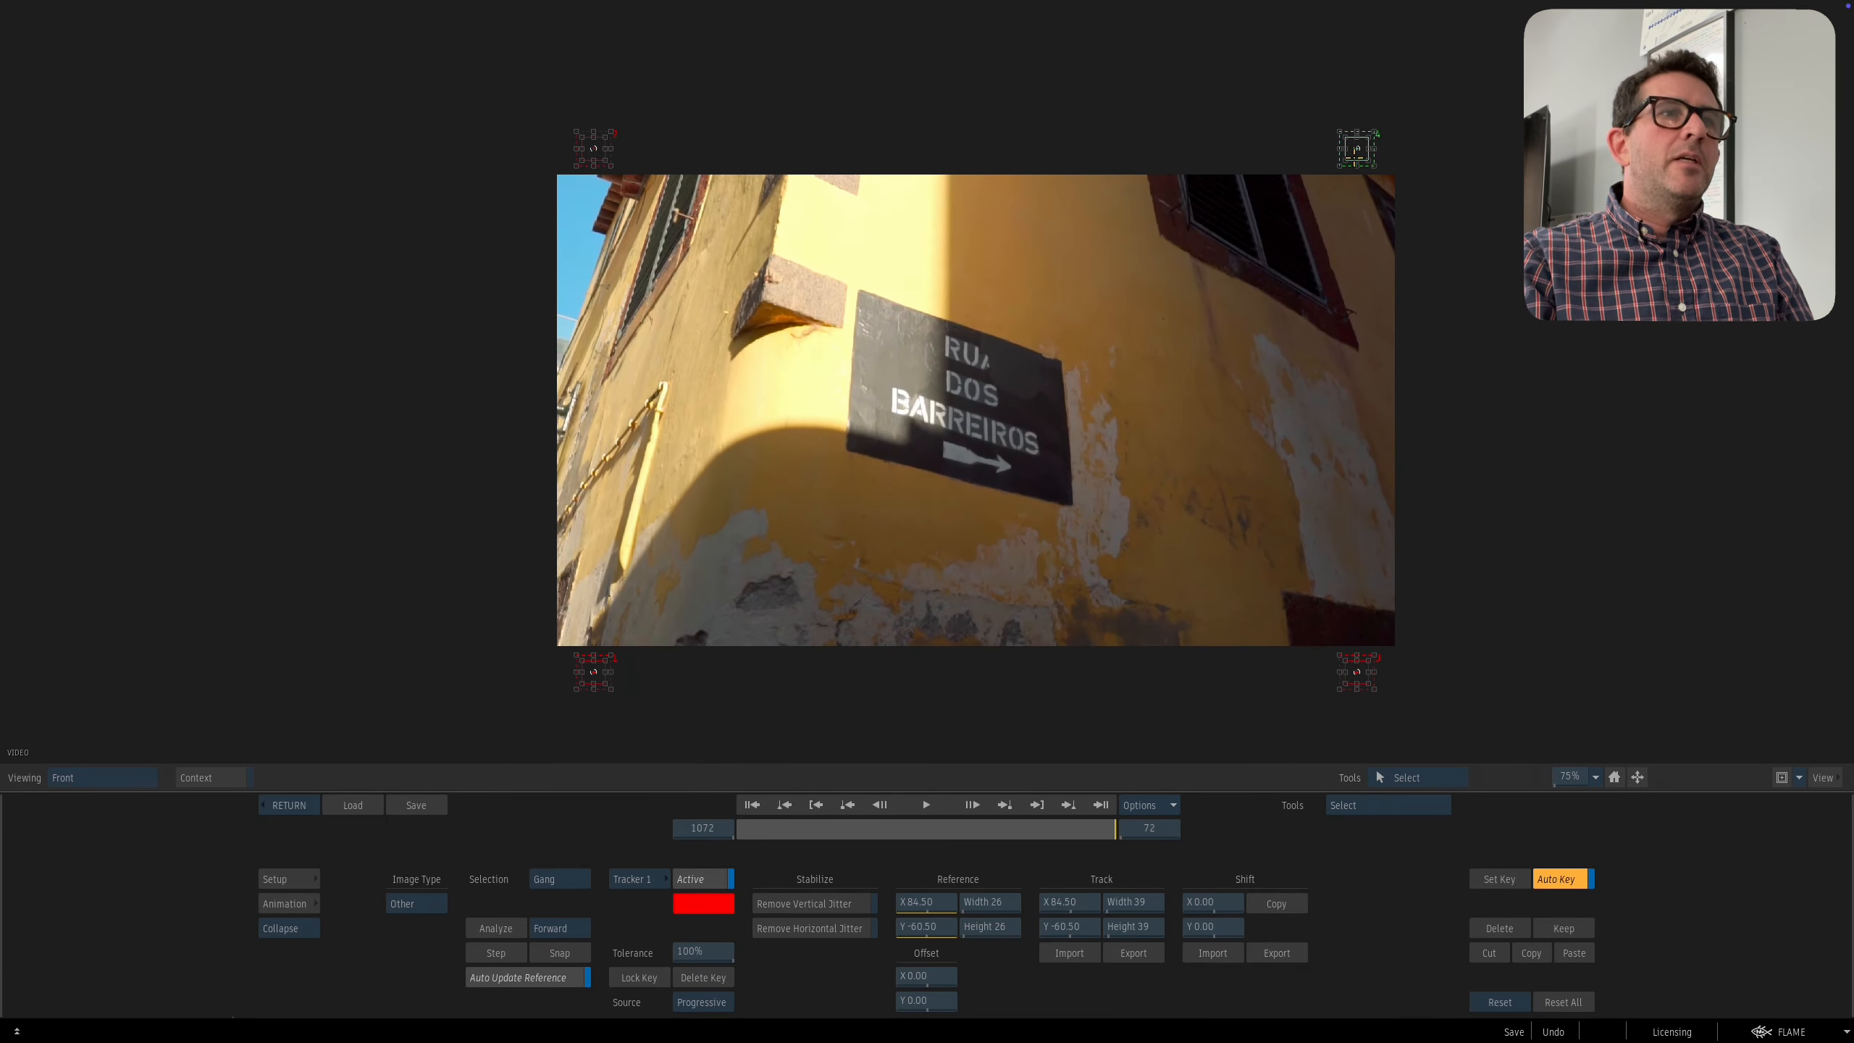
drag(1356, 150, 1059, 362)
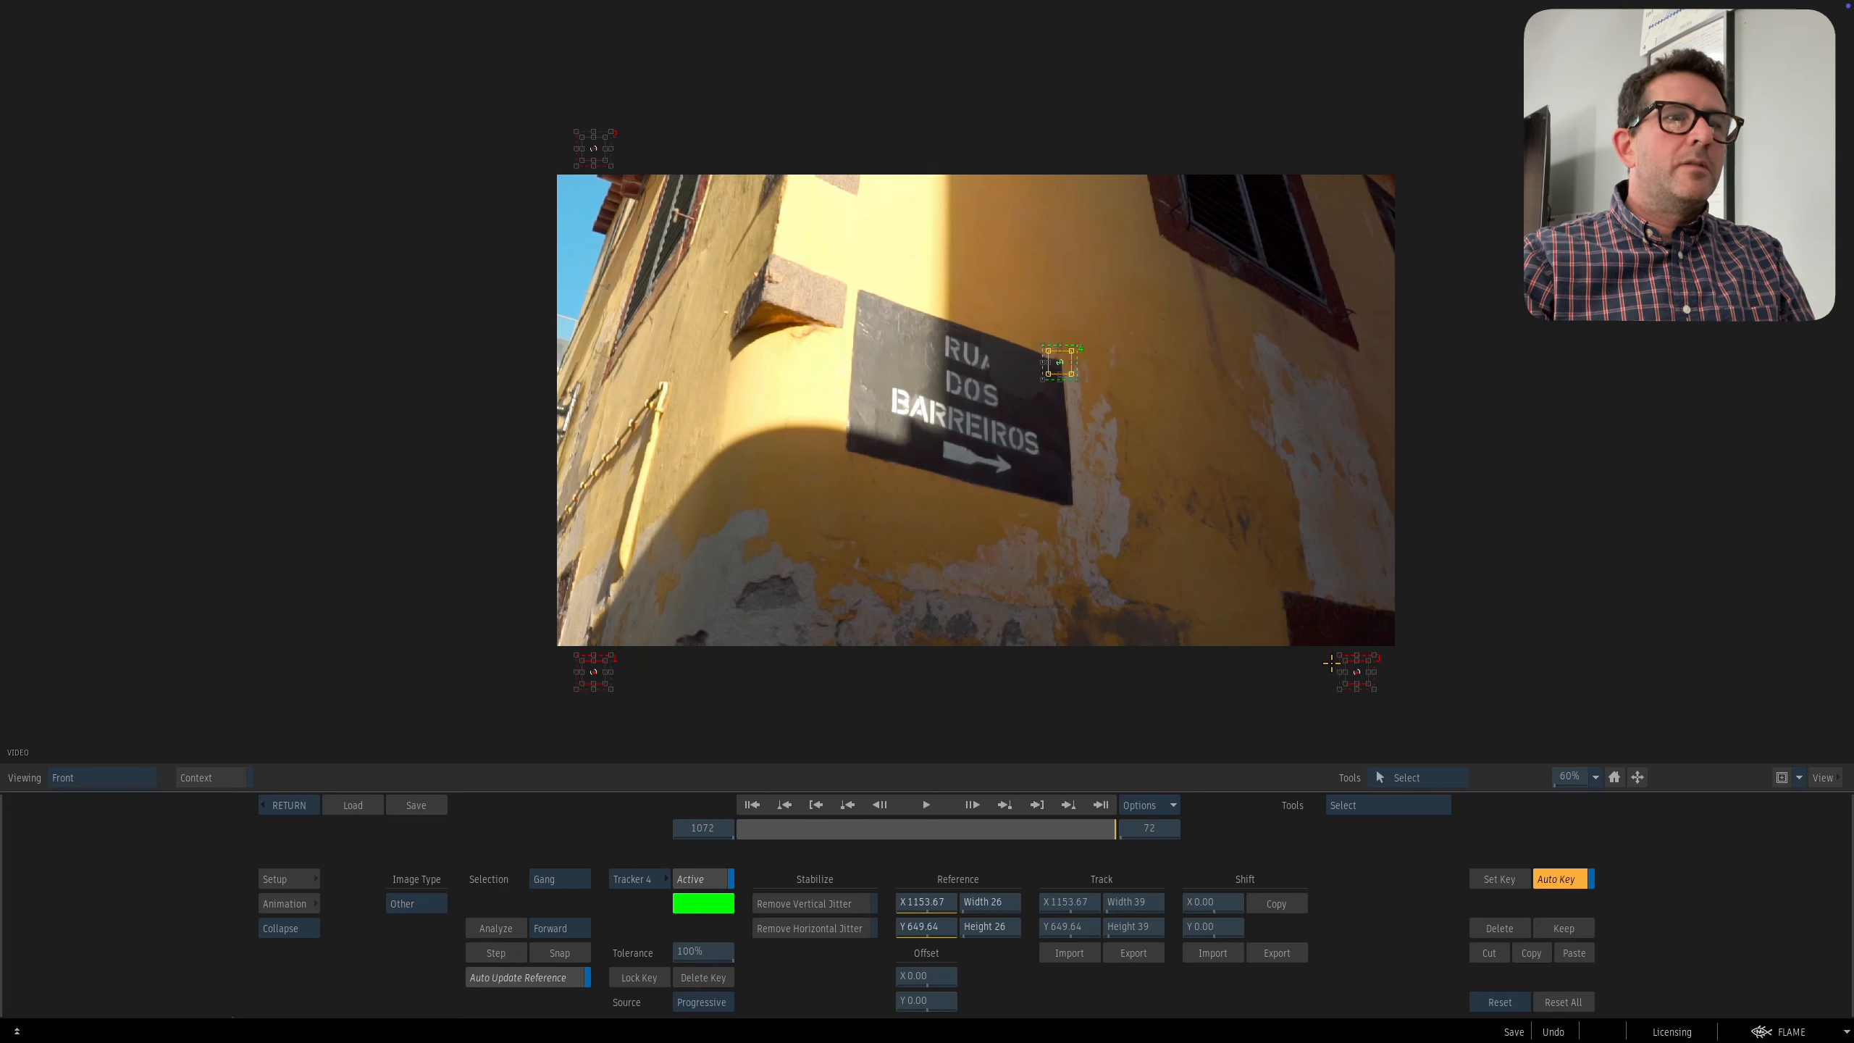
drag(1331, 663, 1046, 495)
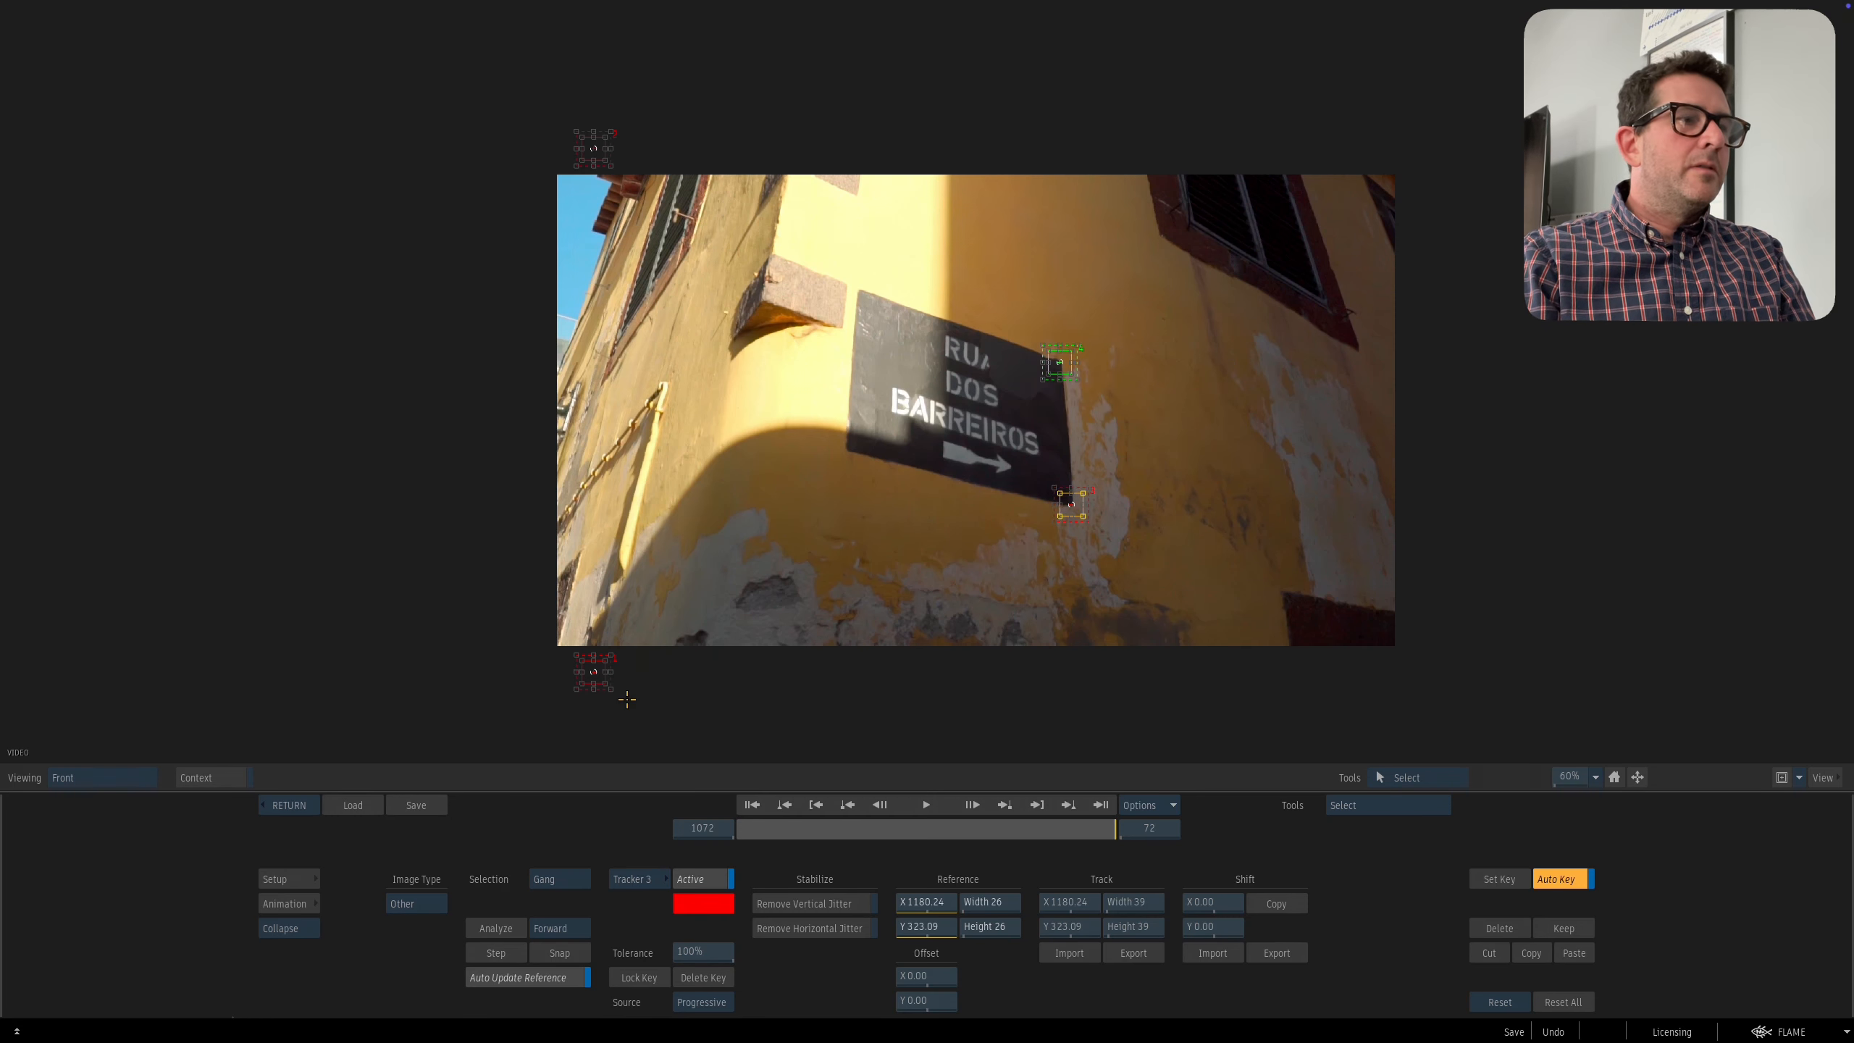
drag(593, 671, 847, 449)
drag(593, 148, 859, 289)
Set the analysis direction to Backward, analyse all four trackers, and return to Action.
click(560, 928)
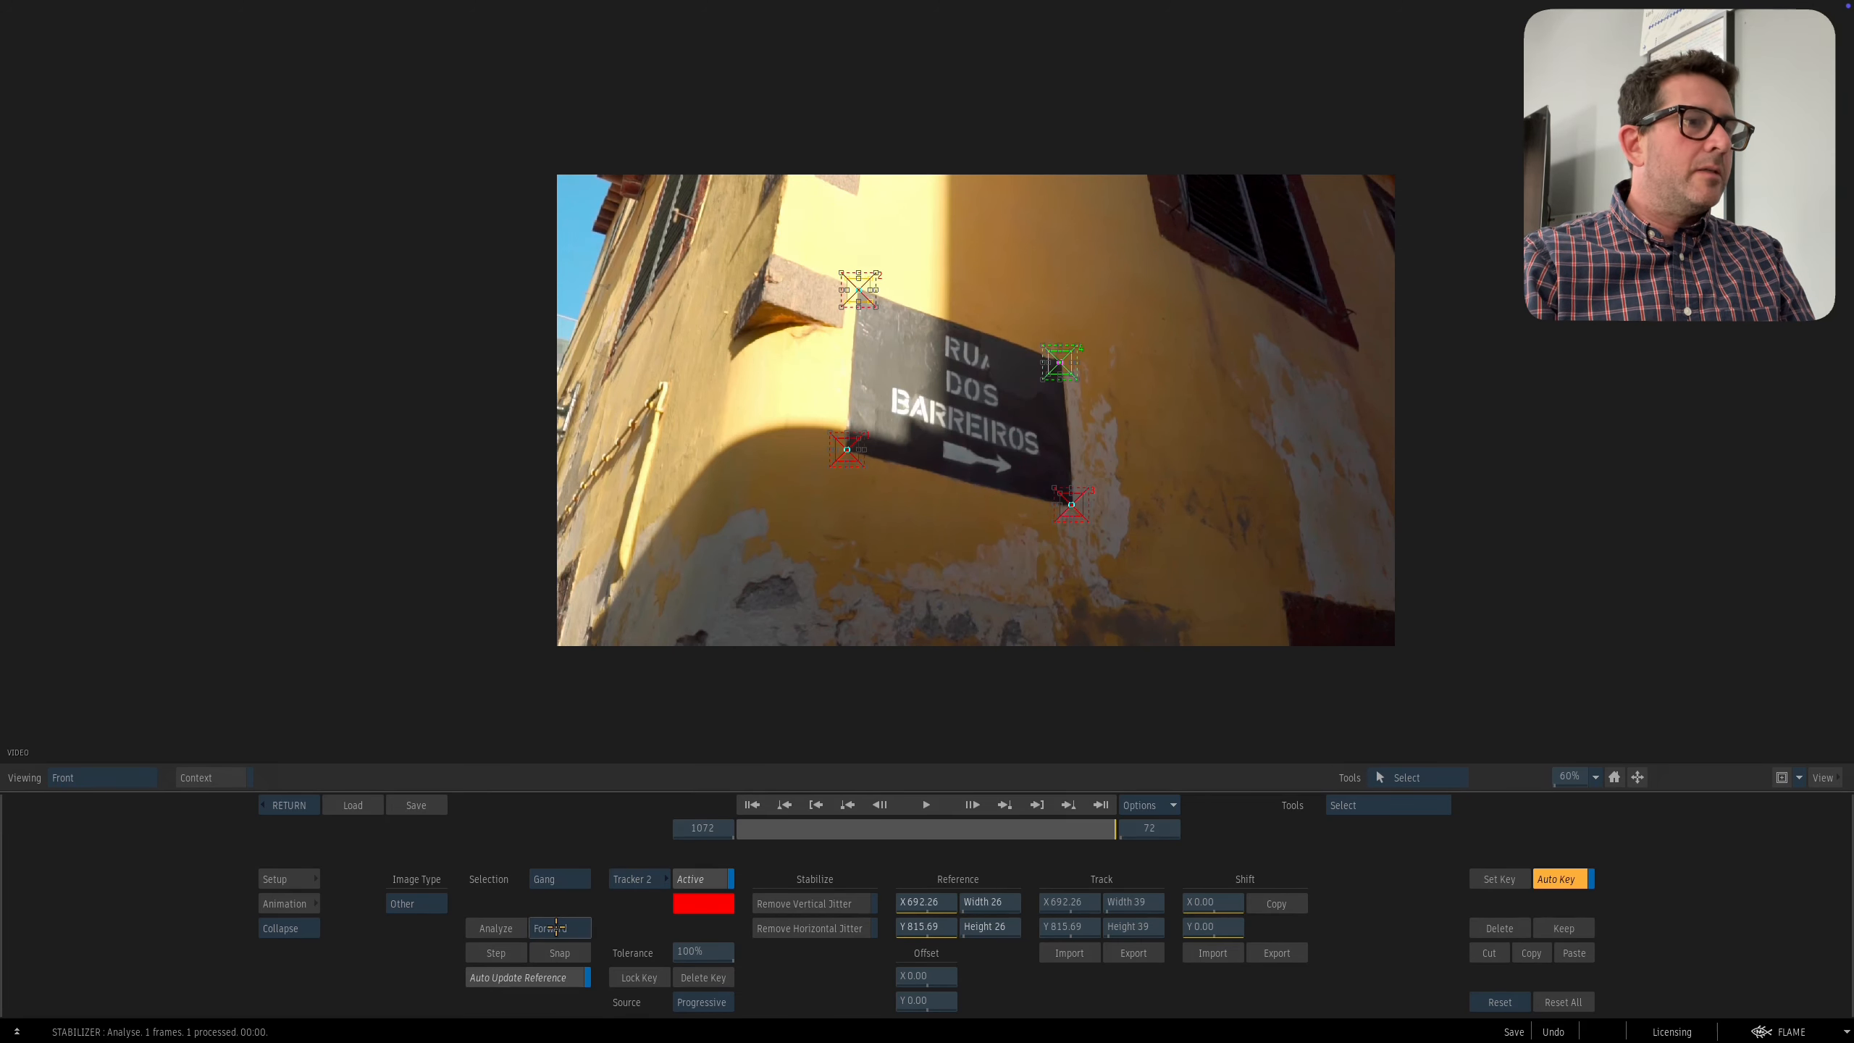
click(496, 929)
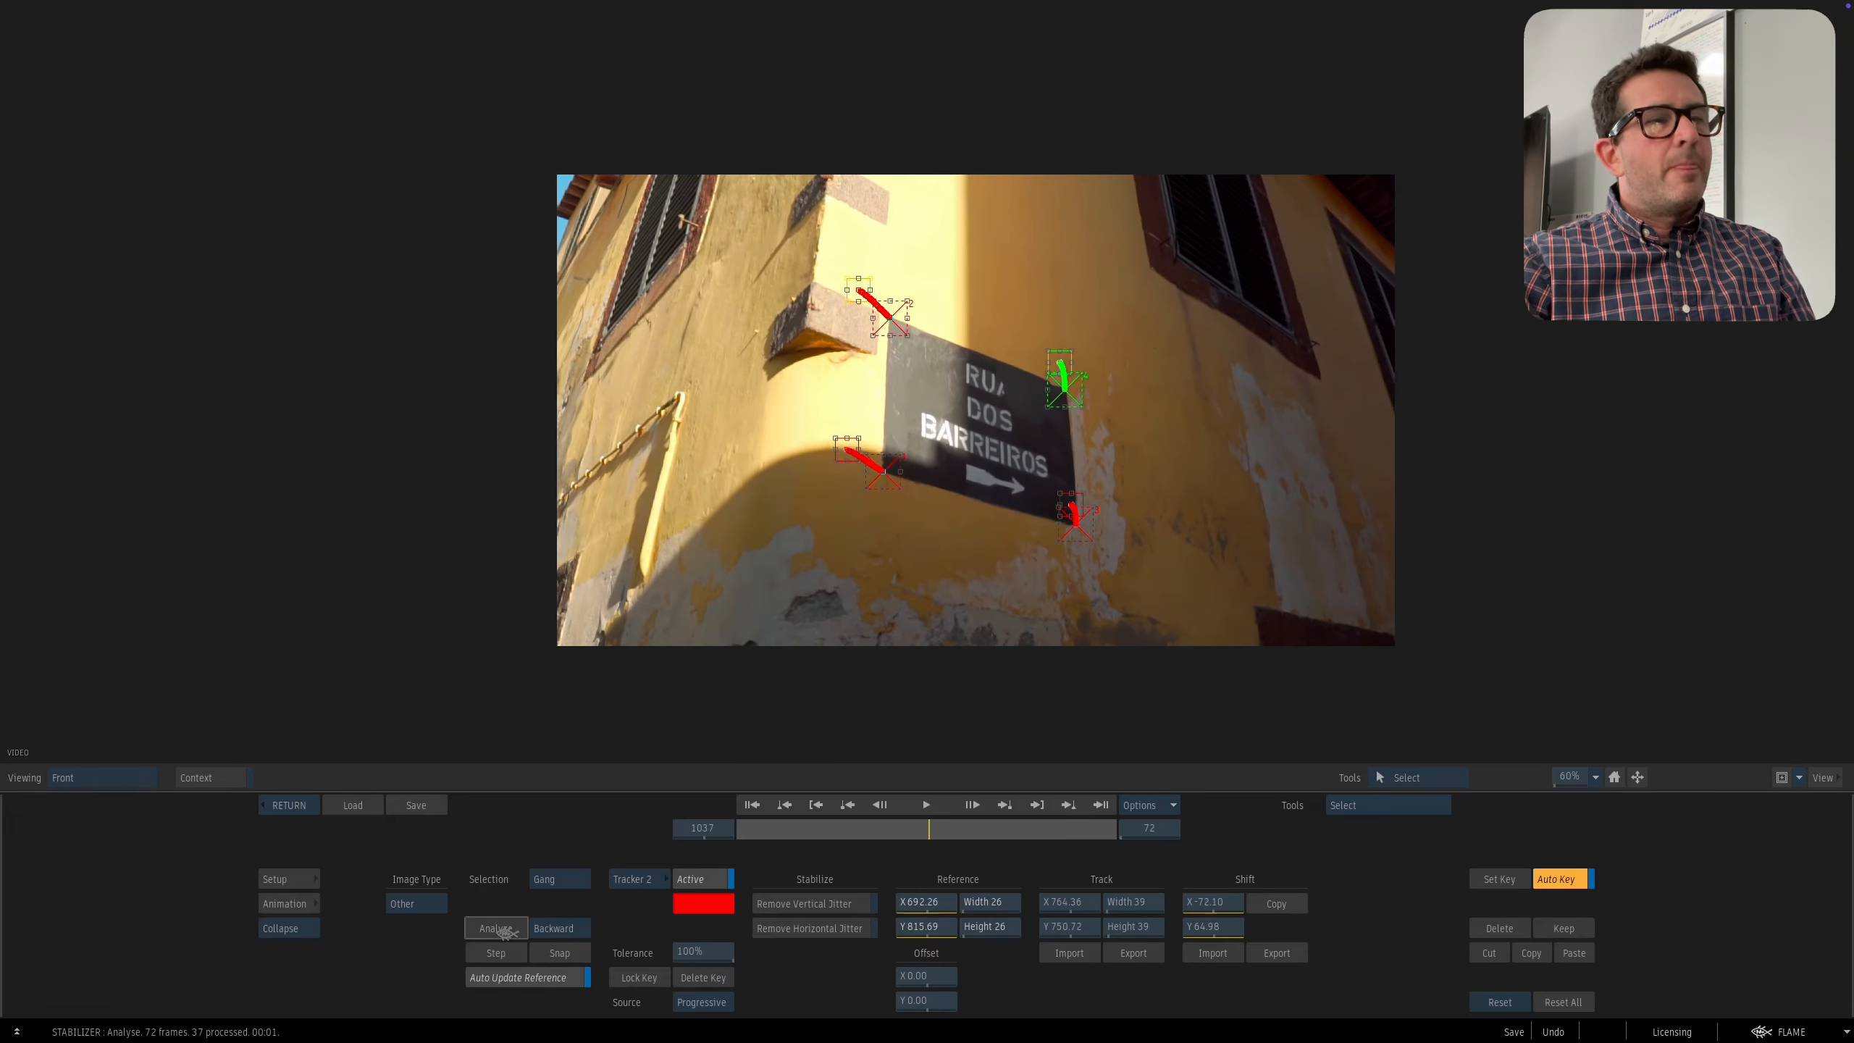
click(287, 806)
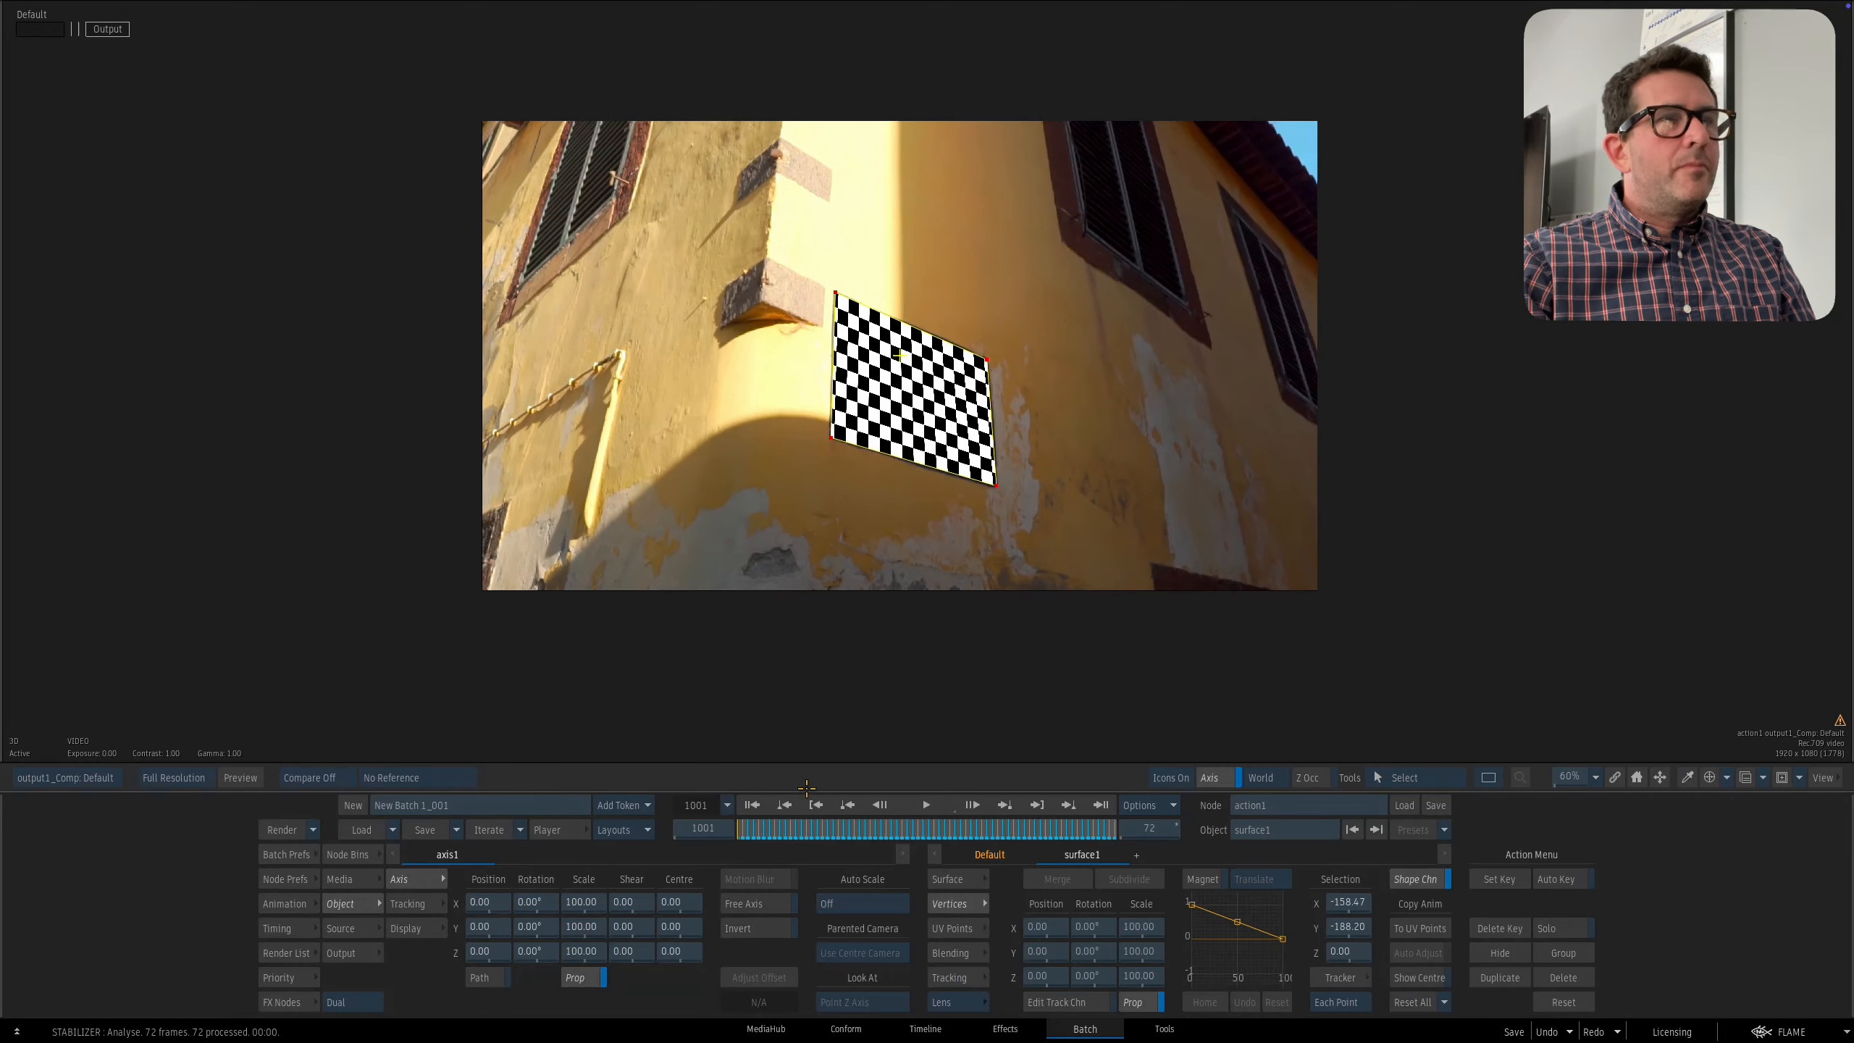
Scrub through the shot to check how the checkerboard's corners follow the sign.
drag(756, 831, 573, 819)
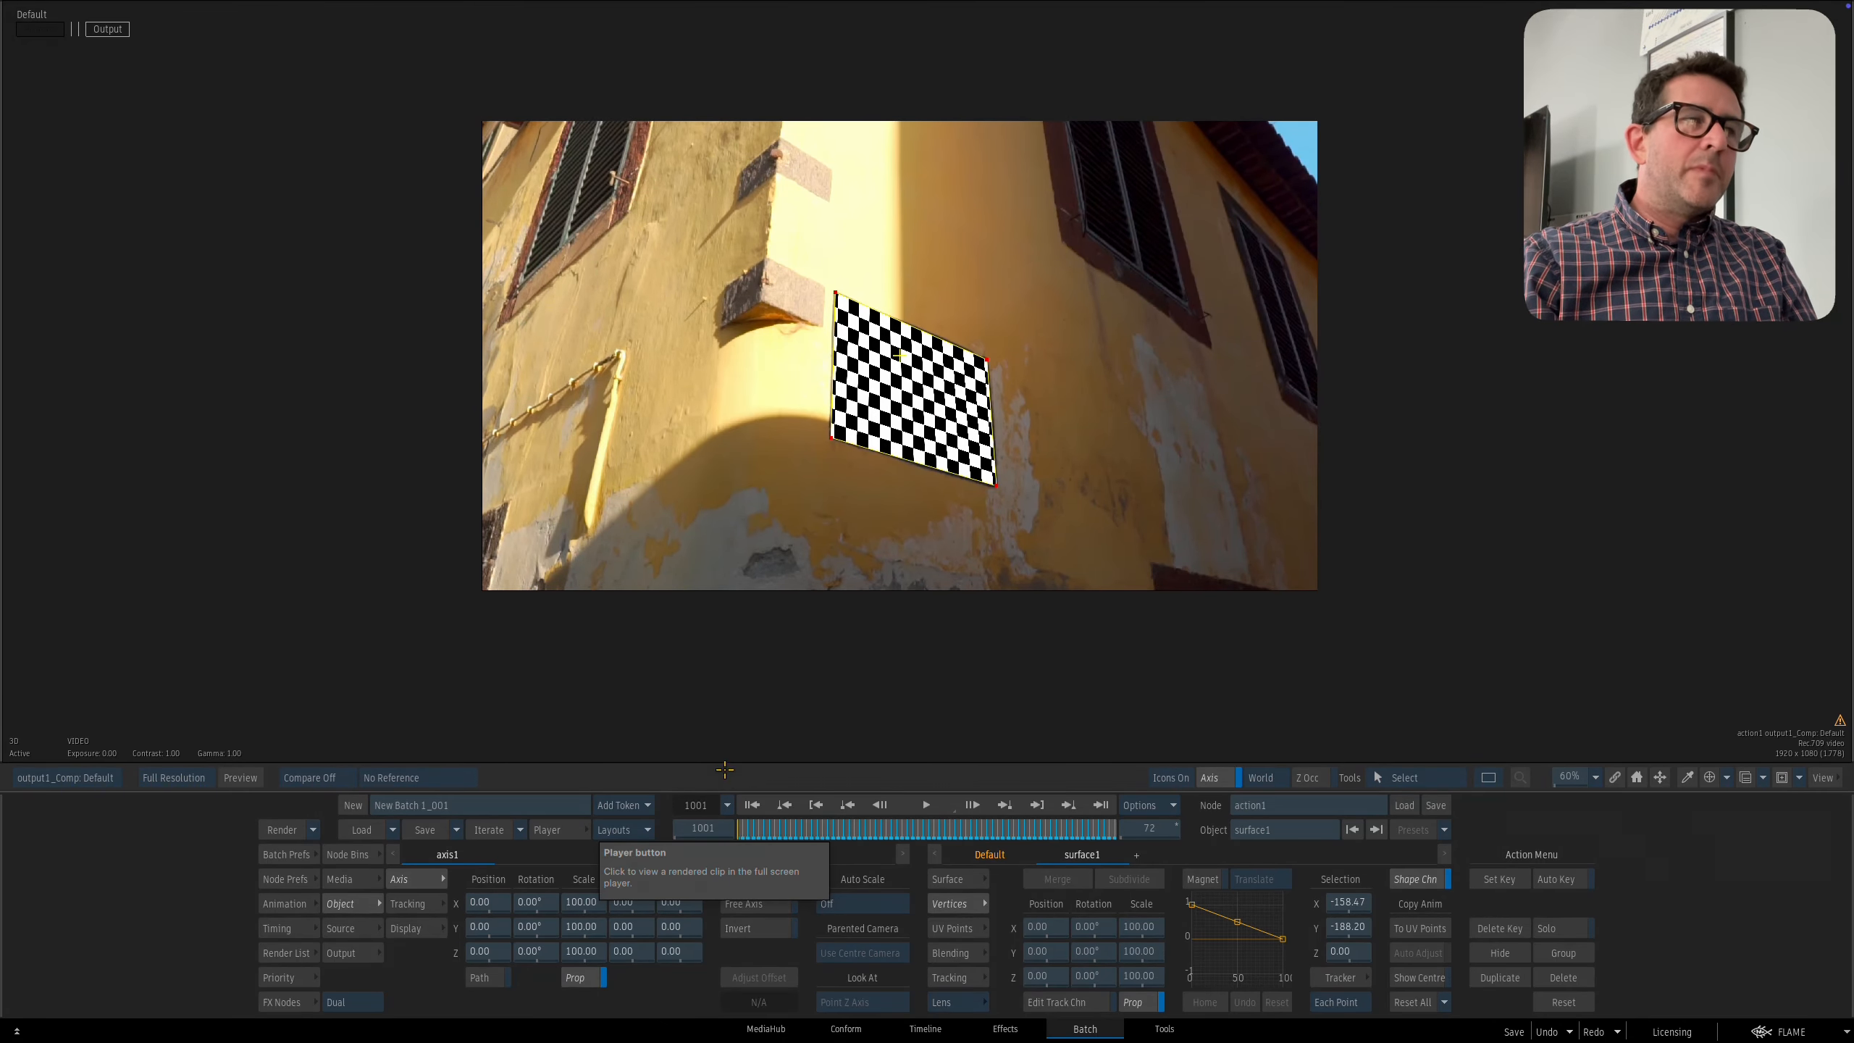
drag(752, 825, 680, 886)
click(285, 977)
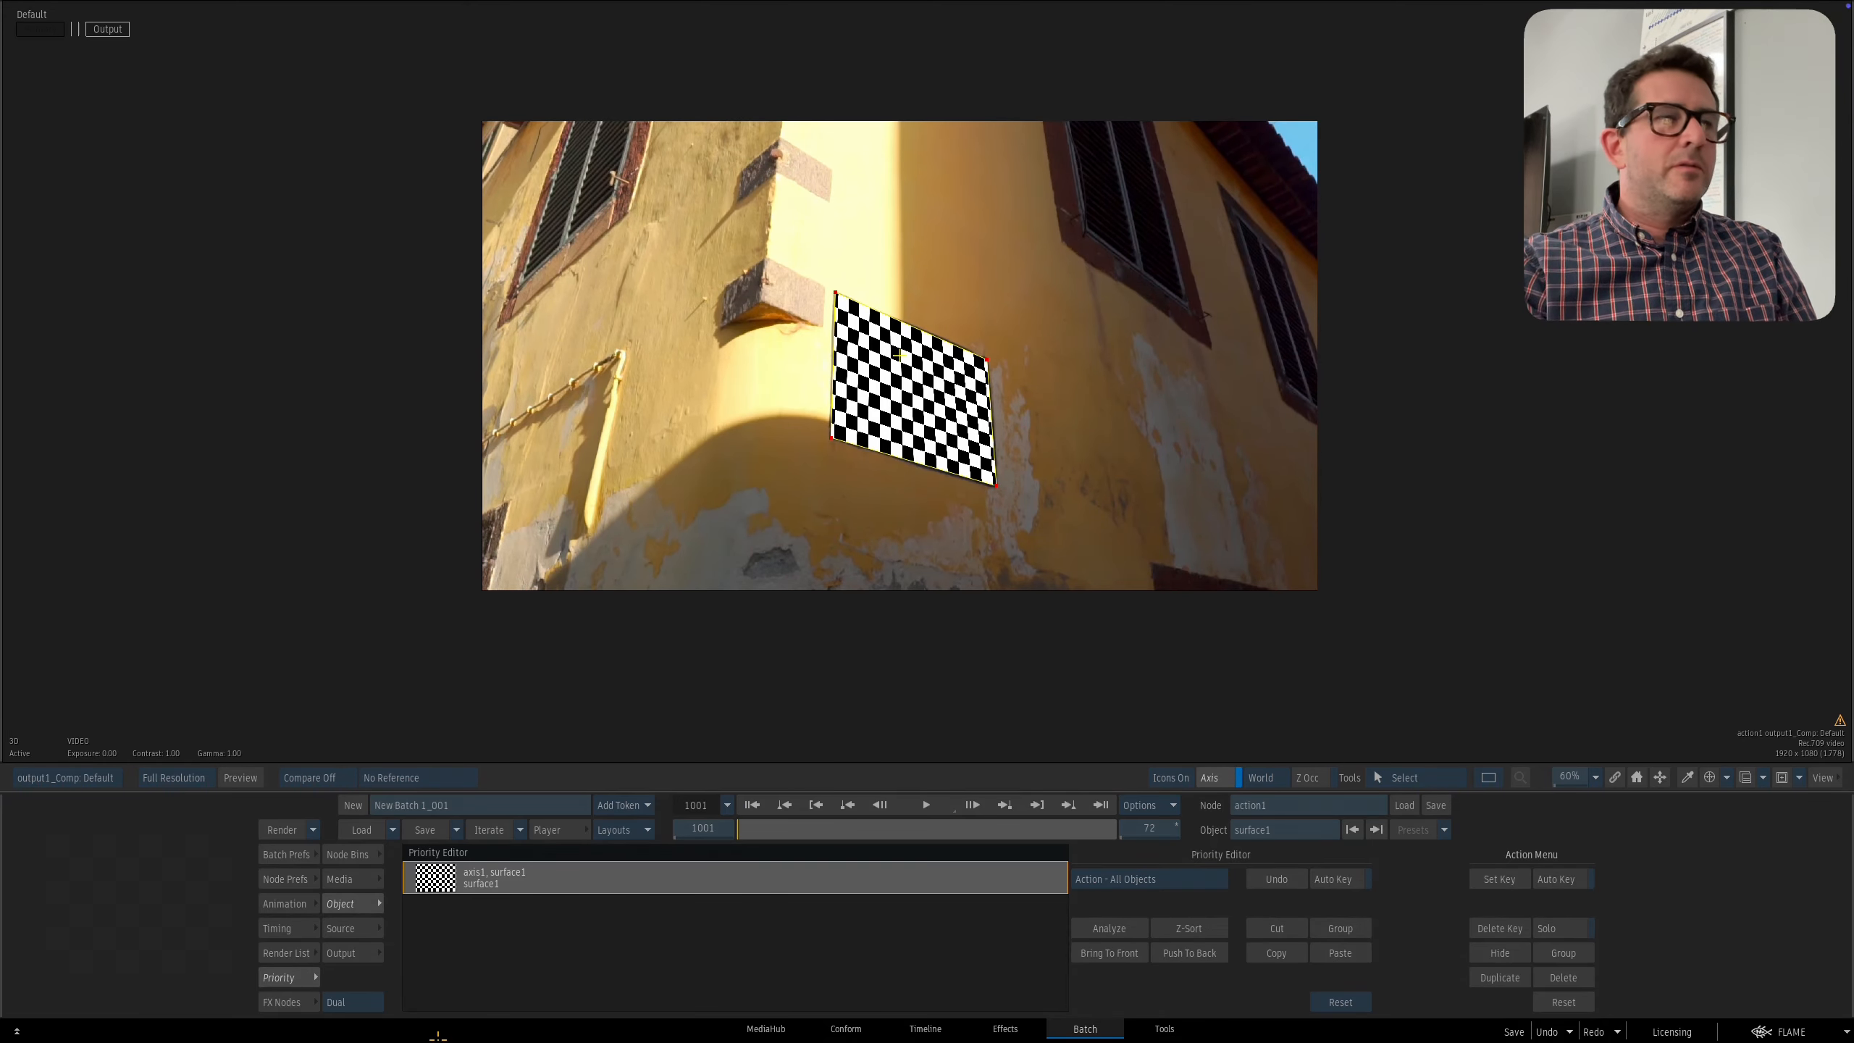
click(360, 904)
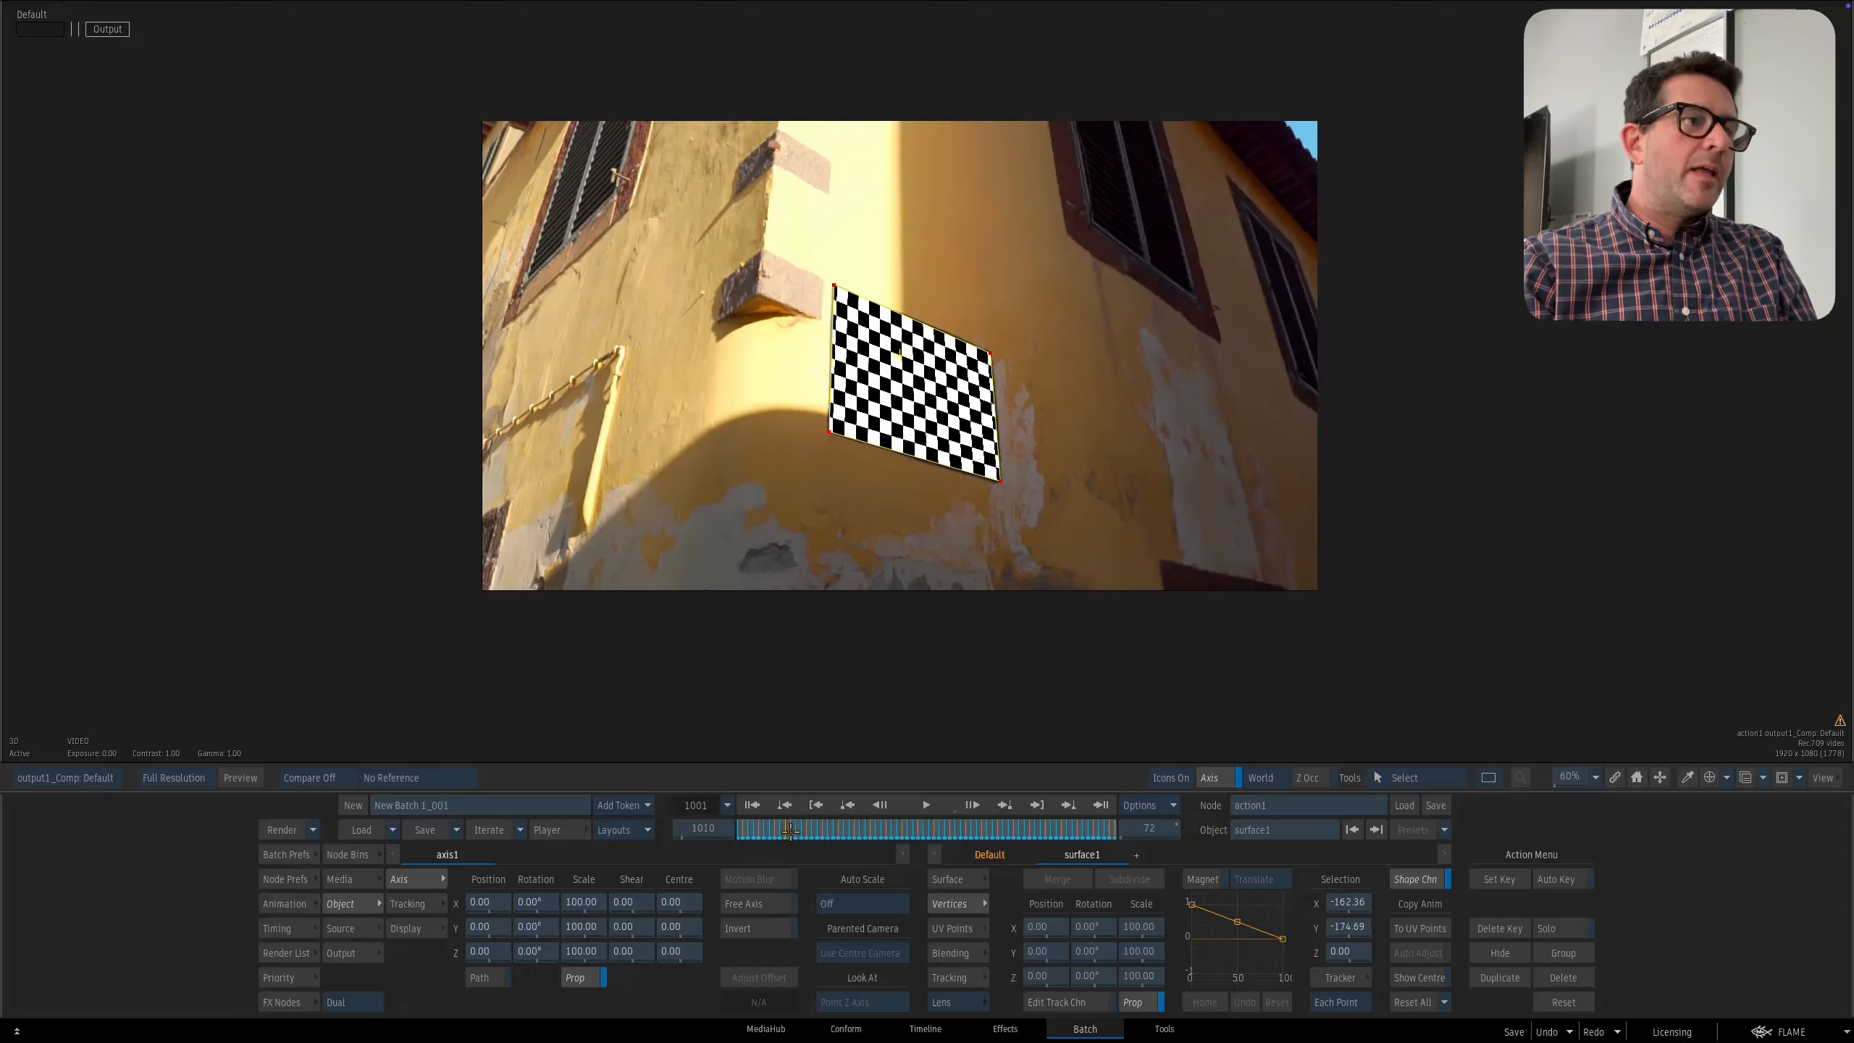